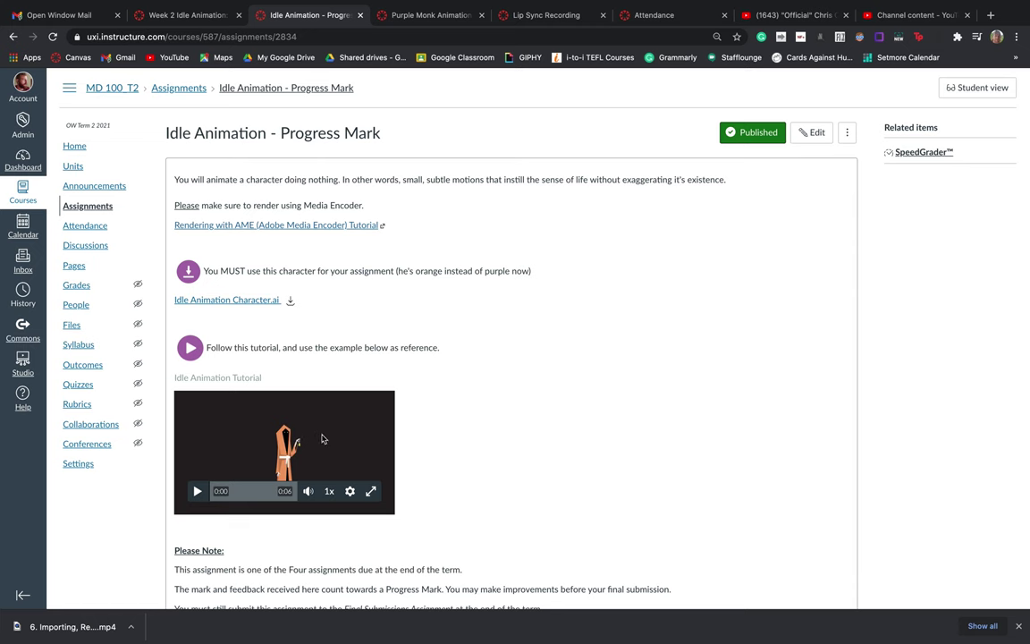
Step: Preview the linked Idle Animation Character.ai file, close the preview and switch to After Effects
left_click(266, 300)
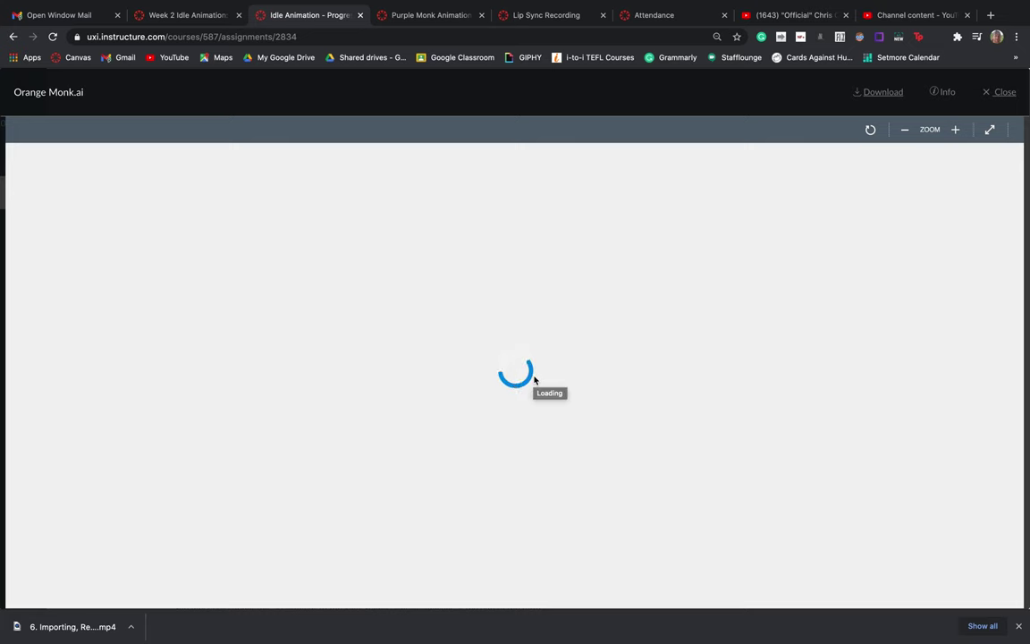
left_click(1003, 92)
key("ctrl+Left")
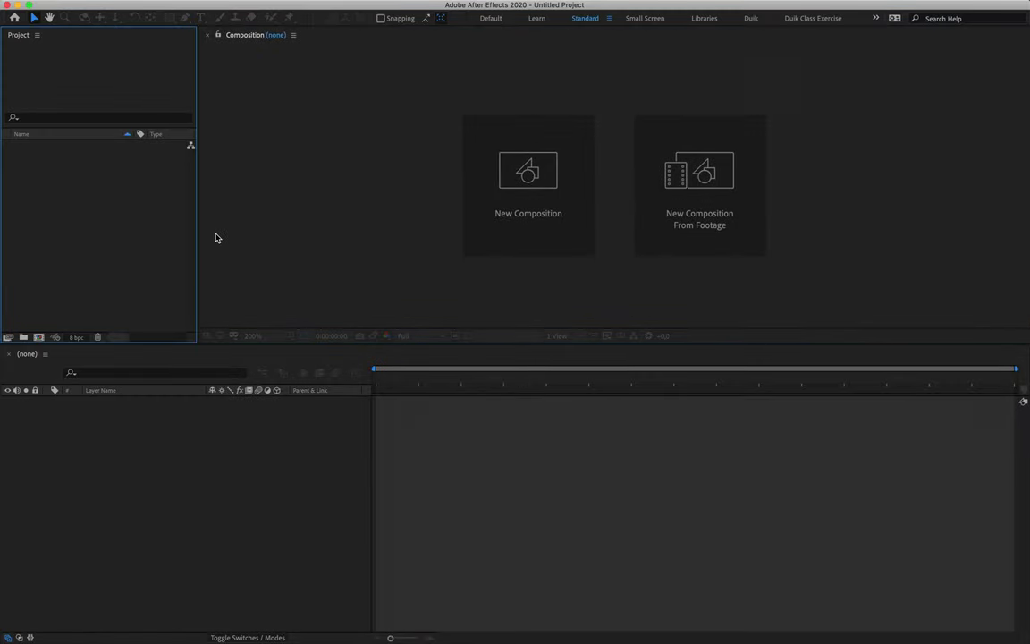
Step: Create a new 1920 x 1080 composition at 25 fps with a 10-second duration
left_click(506, 207)
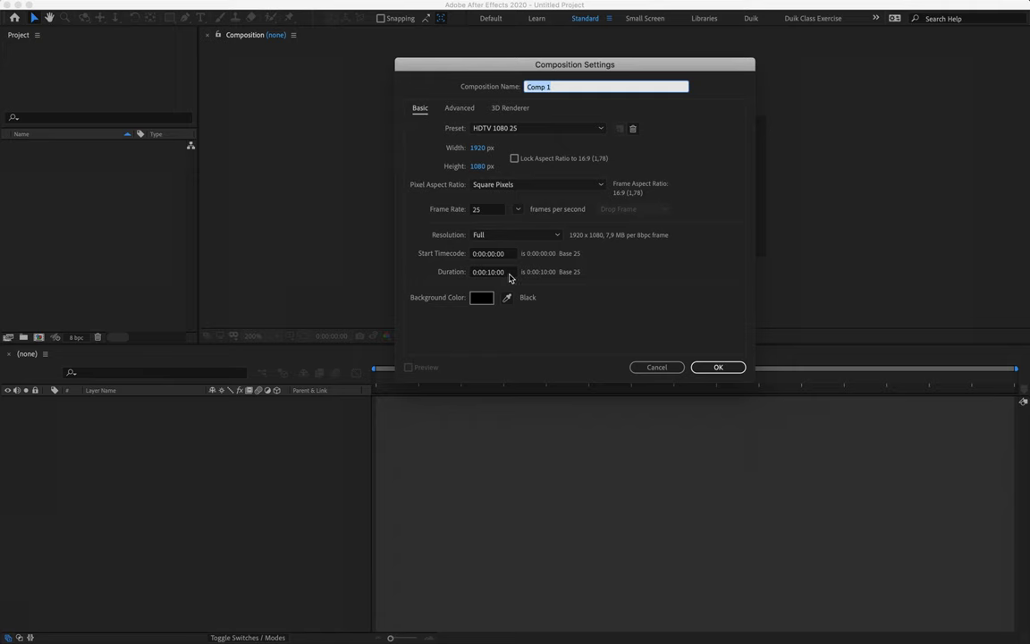
left_click(696, 369)
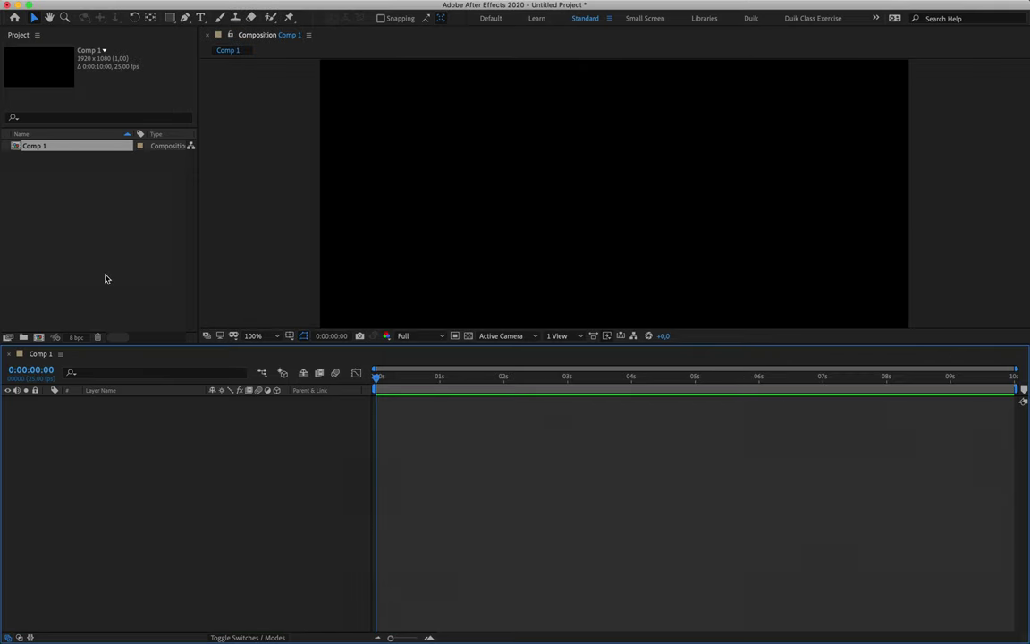
left_click(108, 256)
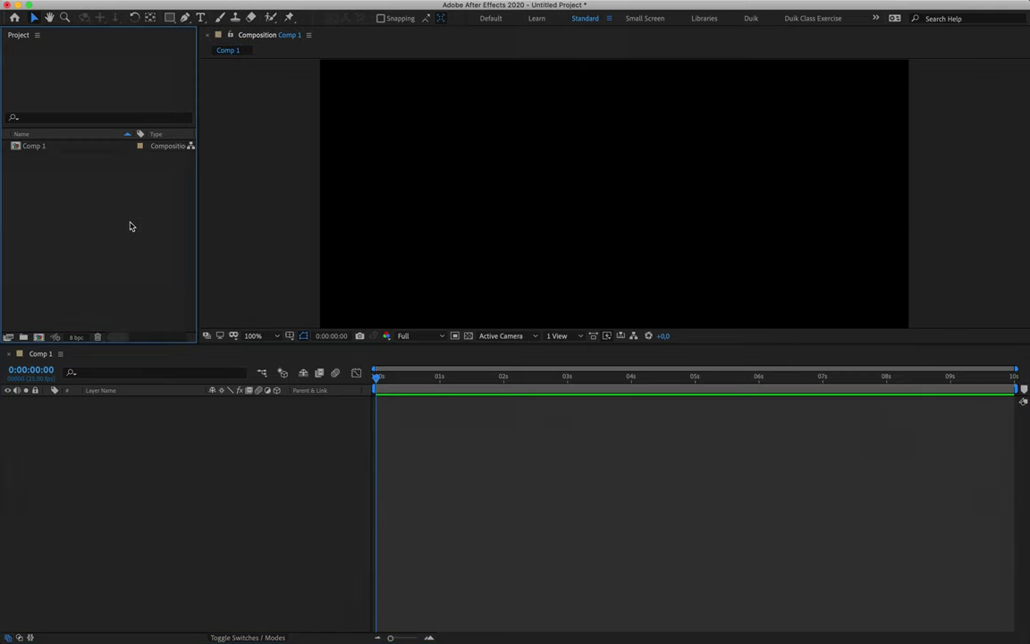
Step: Import Orange Monk.ai from the Week 2 folder as Composition - Retain Layer Sizes
mouse_move(91, 4)
left_click(105, 8)
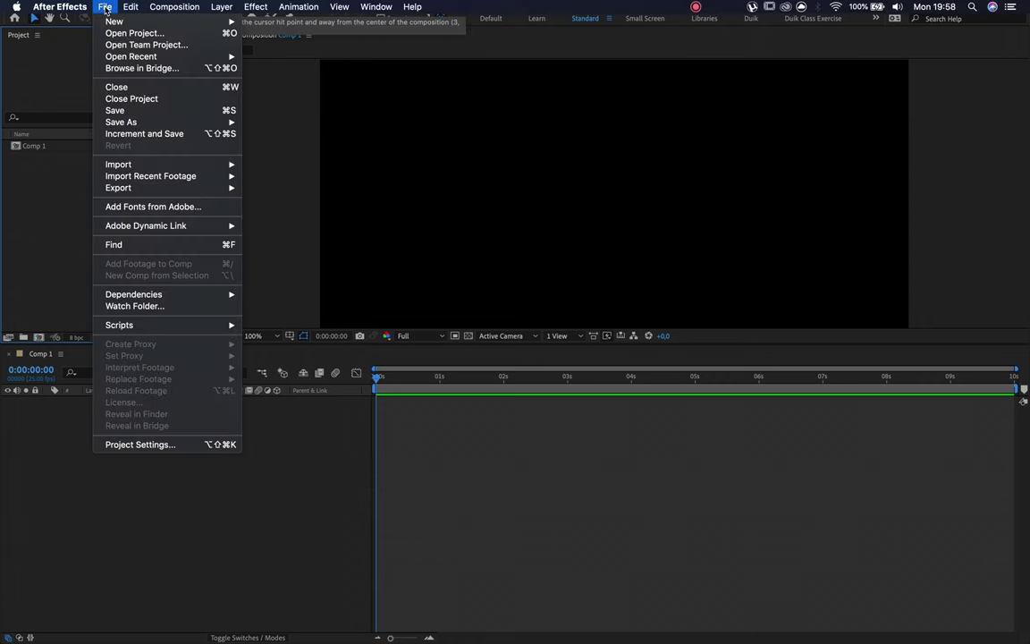
mouse_move(161, 167)
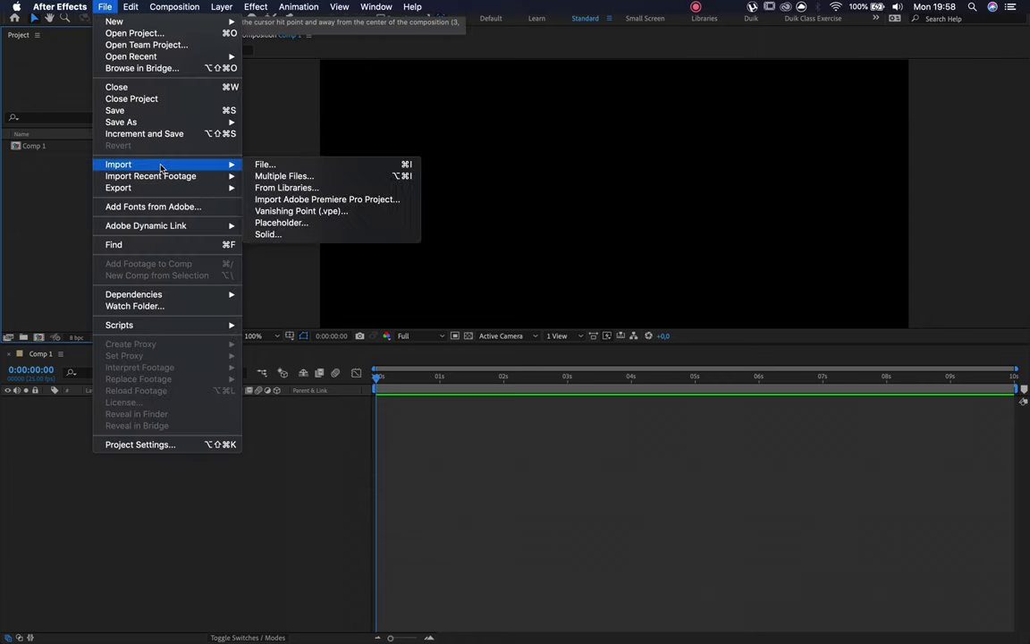
left_click(411, 167)
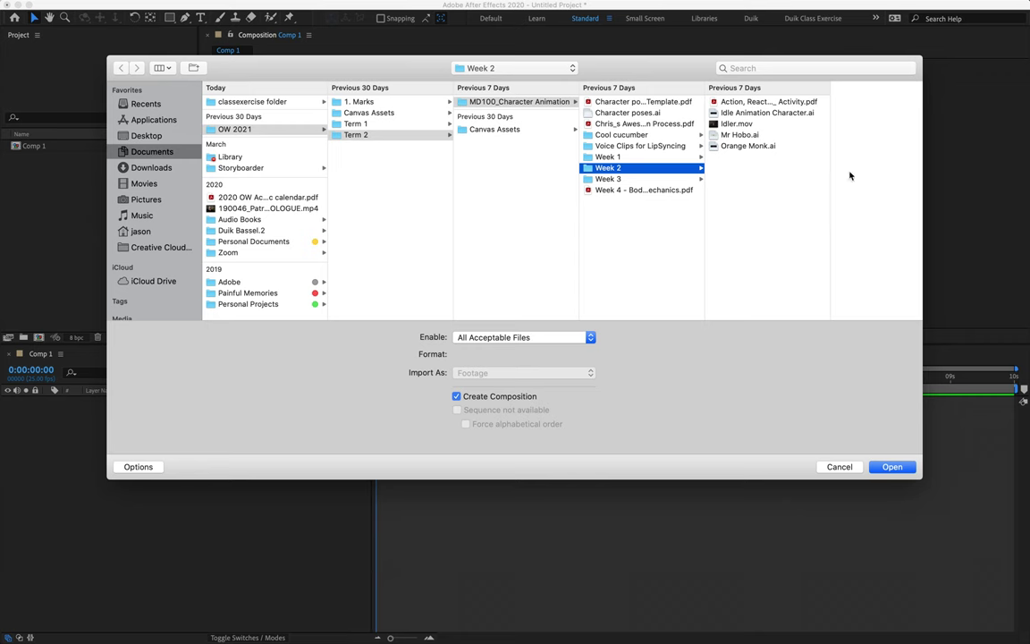
left_click(741, 147)
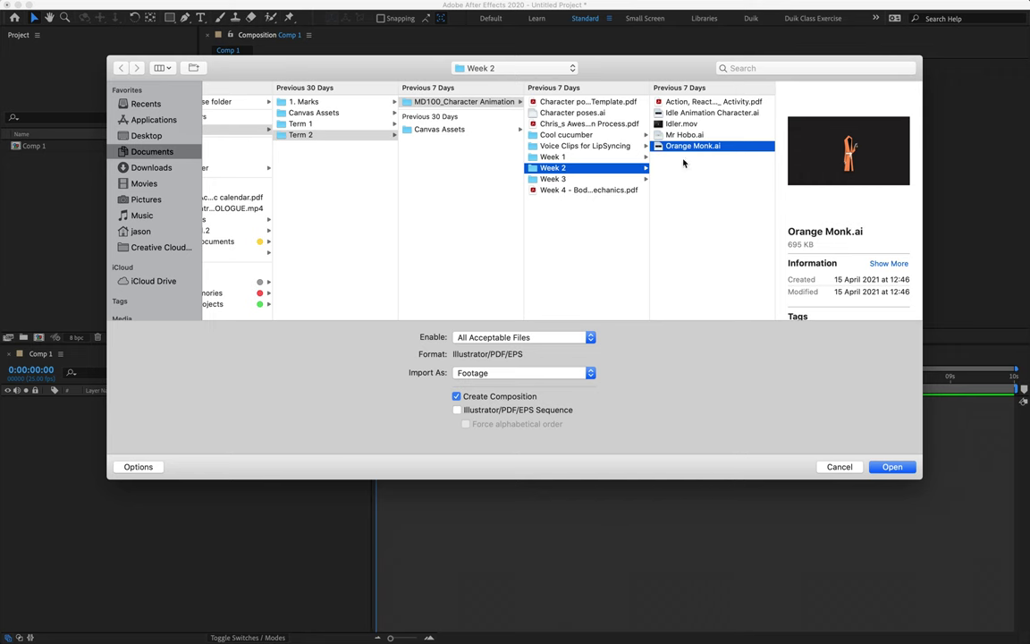
left_click(466, 374)
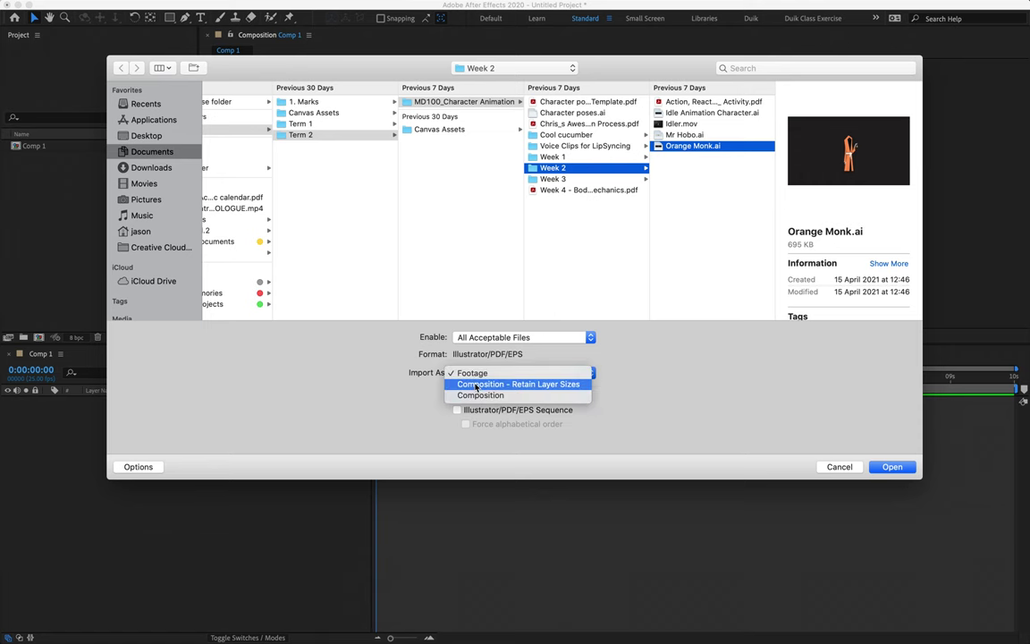
left_click(496, 383)
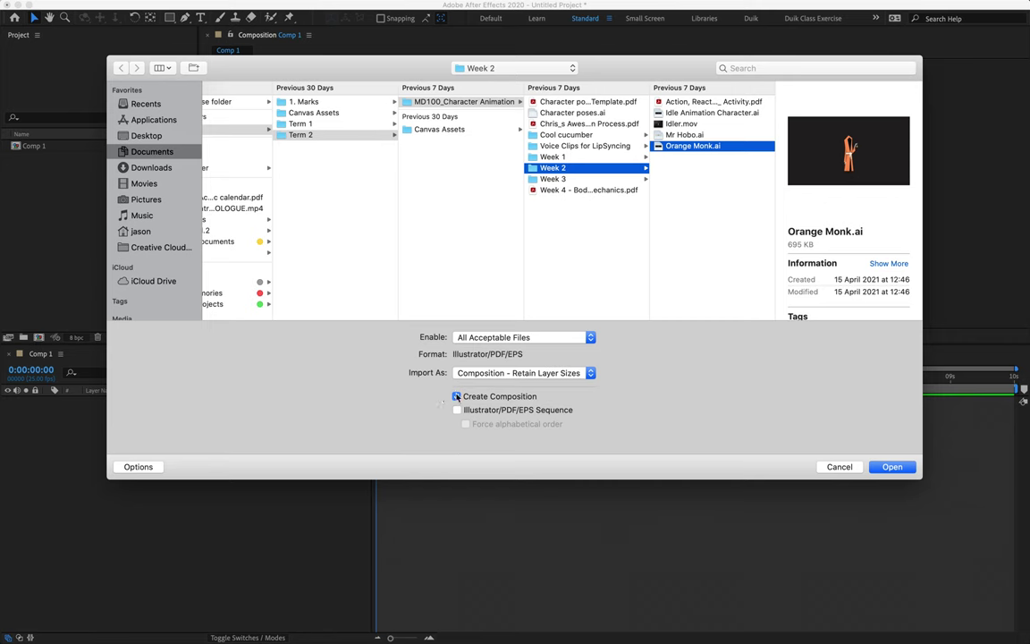
left_click(893, 467)
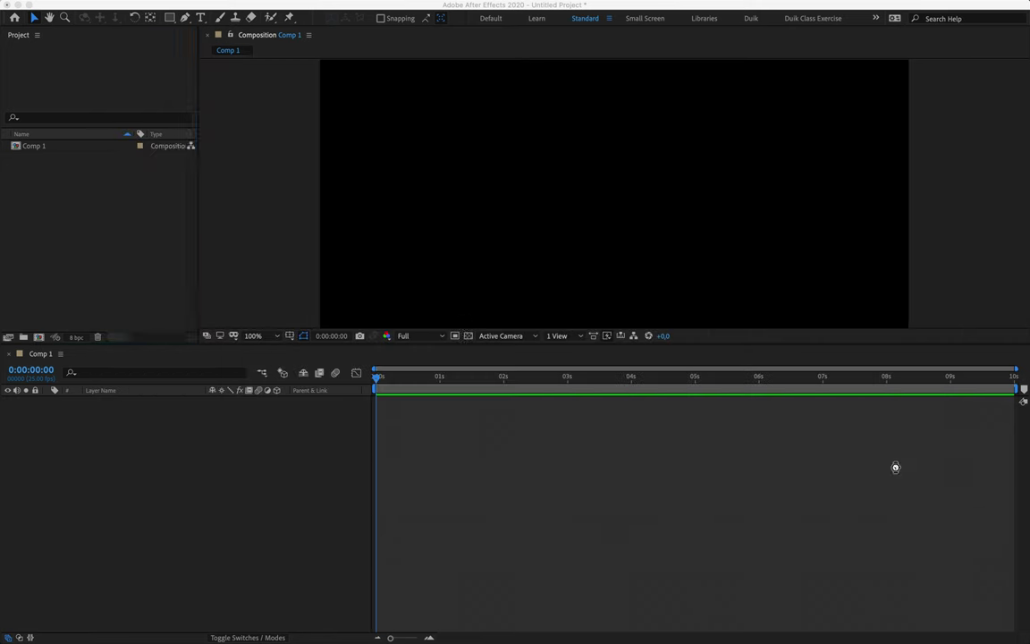
Step: Open the imported Orange Monk composition in the viewer and timeline
left_click(75, 219)
left_click(67, 158)
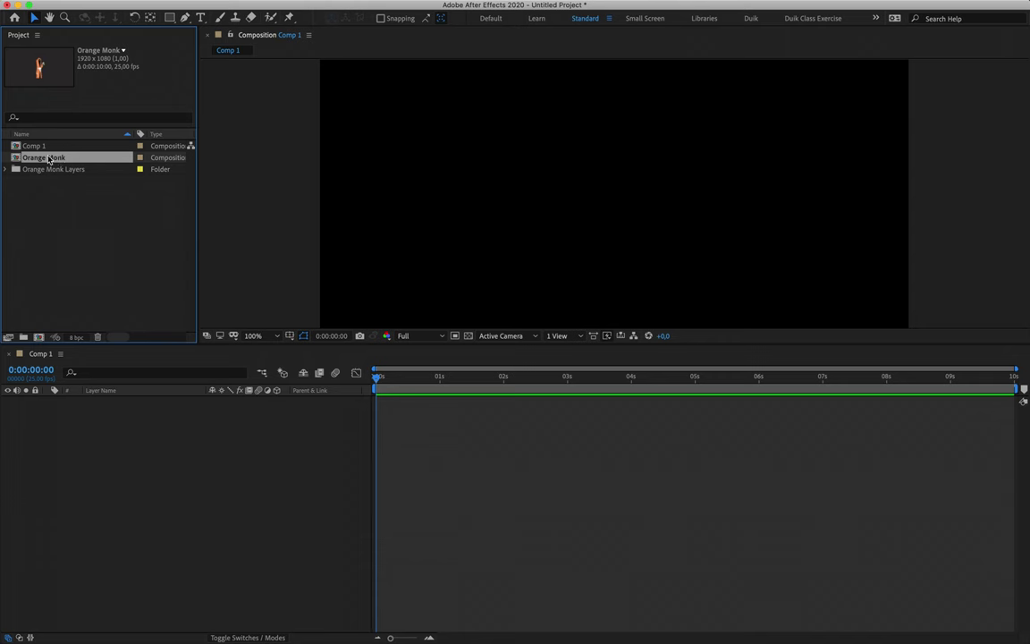
double_click(56, 160)
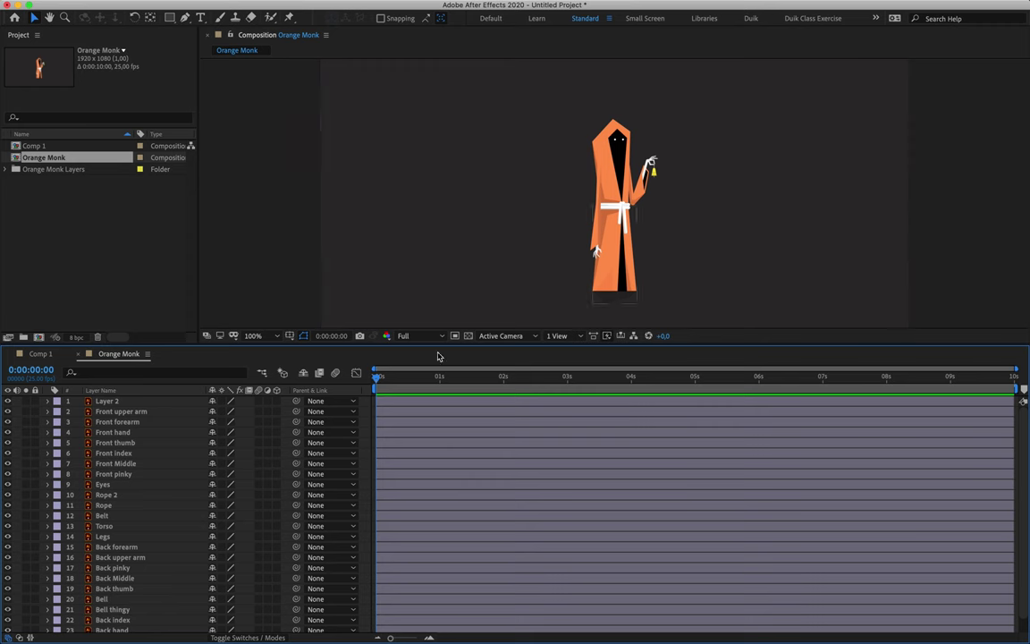
Step: Look through the Orange Monk layer stack and delete the unneeded Layer 2
scroll(170, 564, "down", 1)
scroll(172, 571, "up", 1)
scroll(130, 554, "down", 1)
left_click(111, 628)
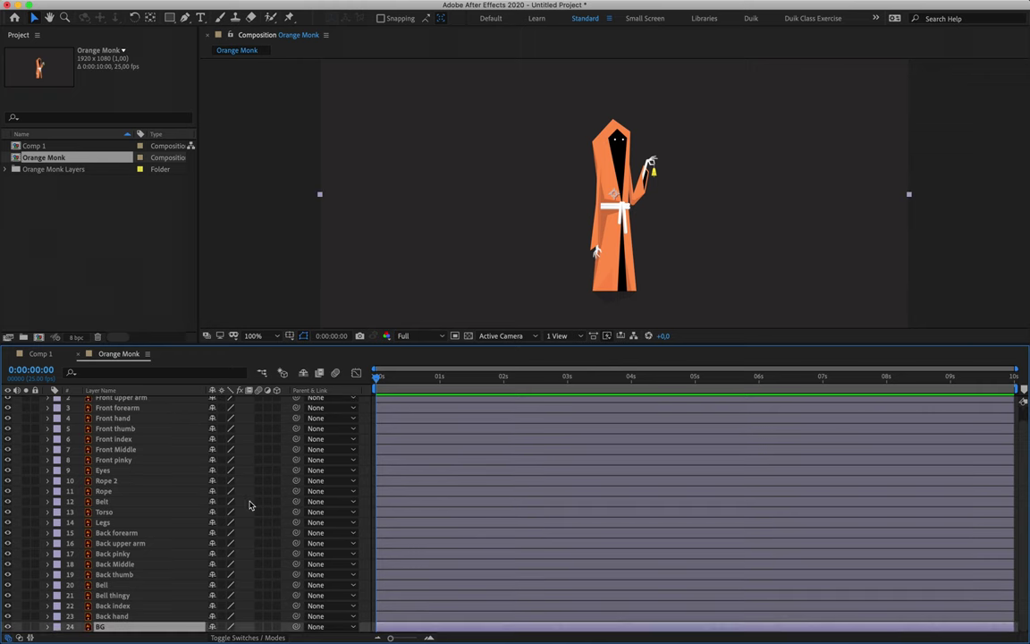
scroll(193, 454, "up", 2)
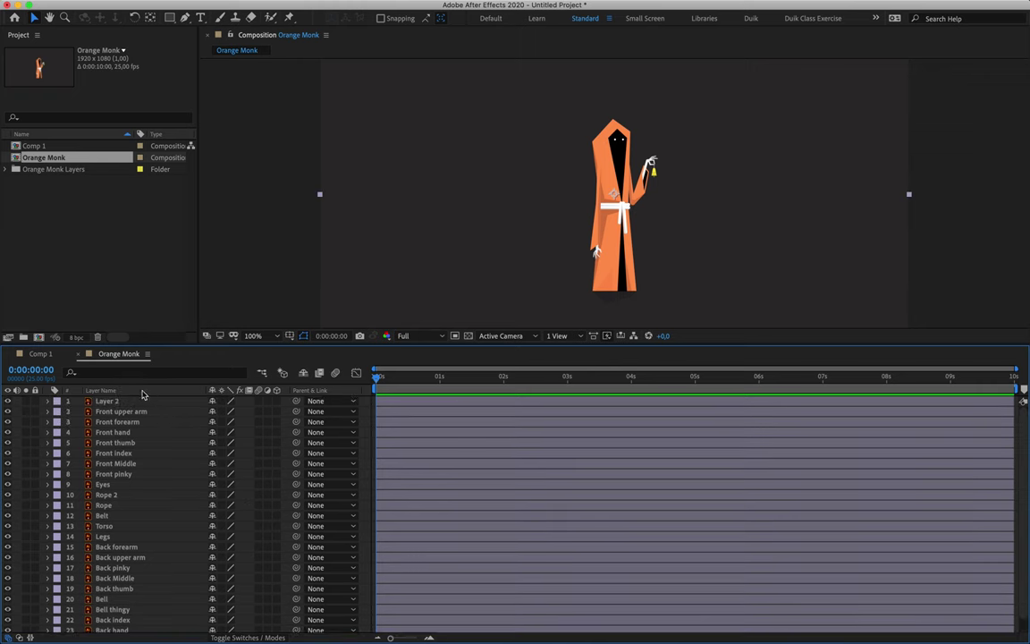
left_click(139, 403)
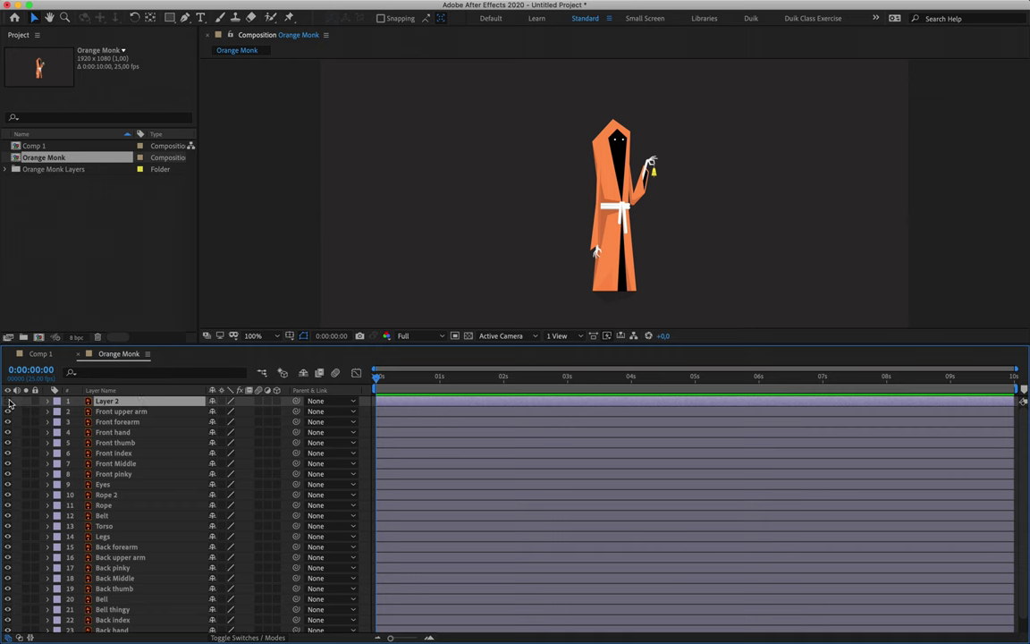
key("Delete")
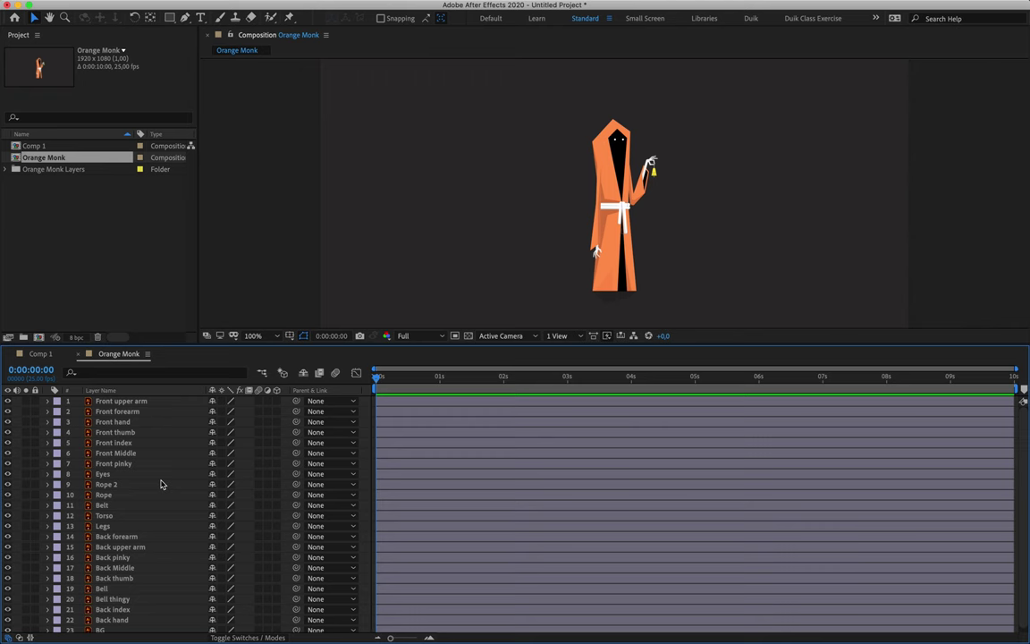
Step: Set the label colour of the seven front arm and hand layers, Front upper arm through Front pinky, to Blue
left_click(121, 228)
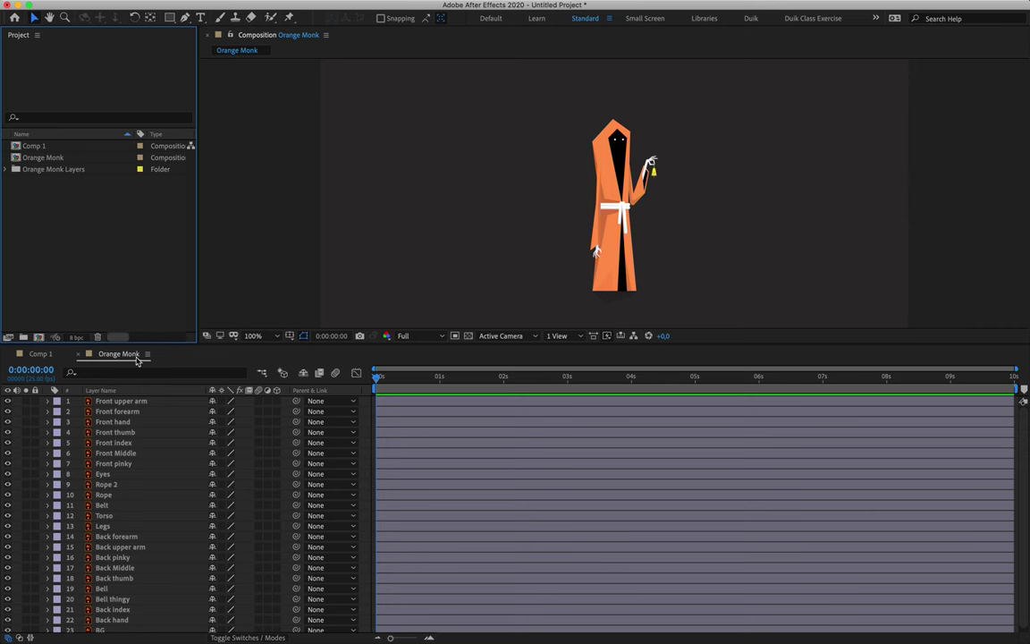
left_click(150, 400)
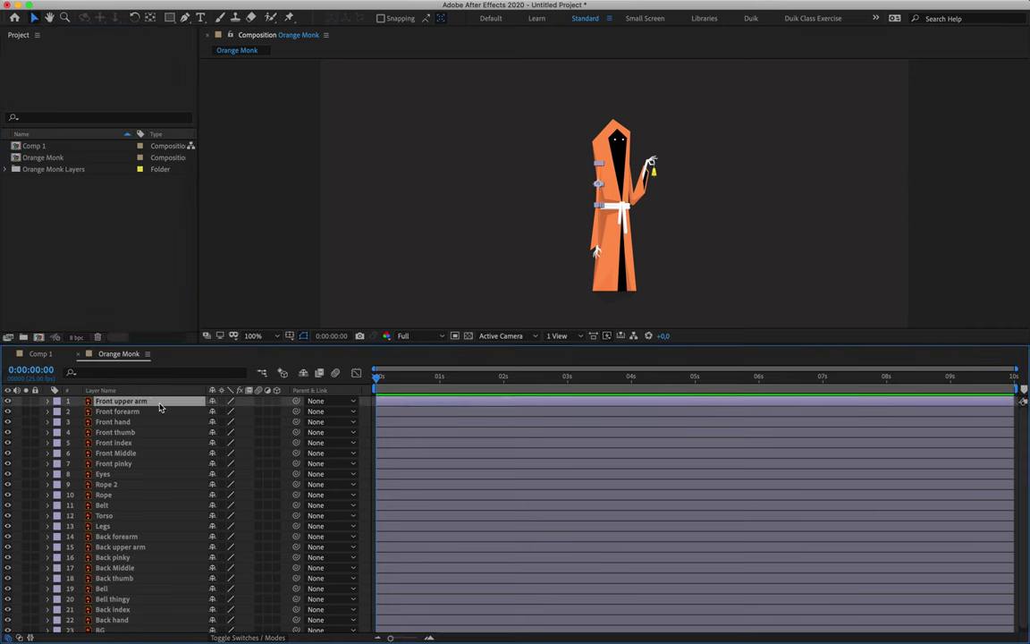
left_click(137, 464, "shift")
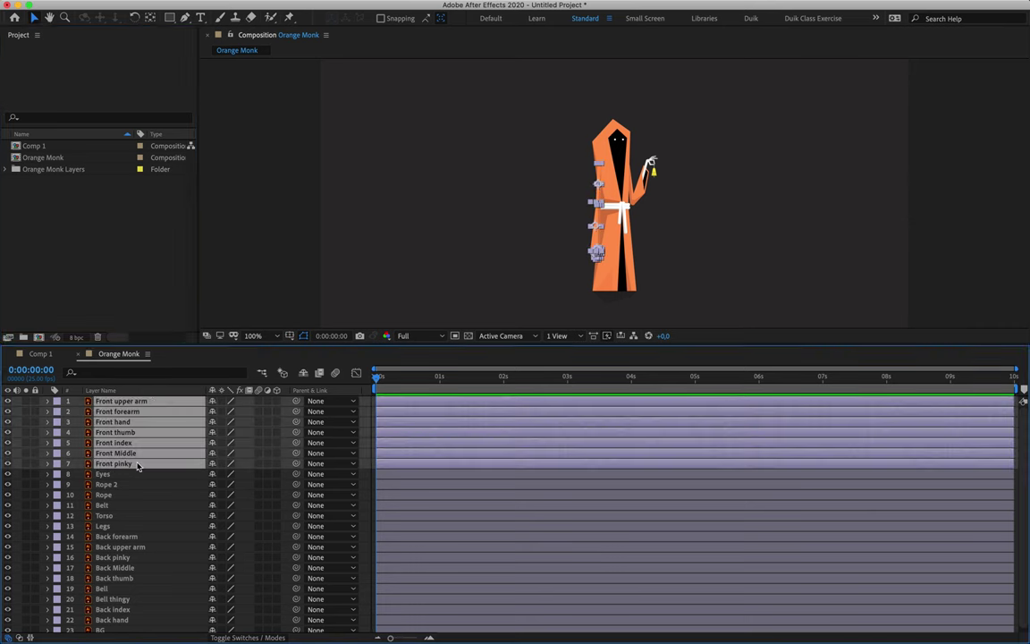
key("period")
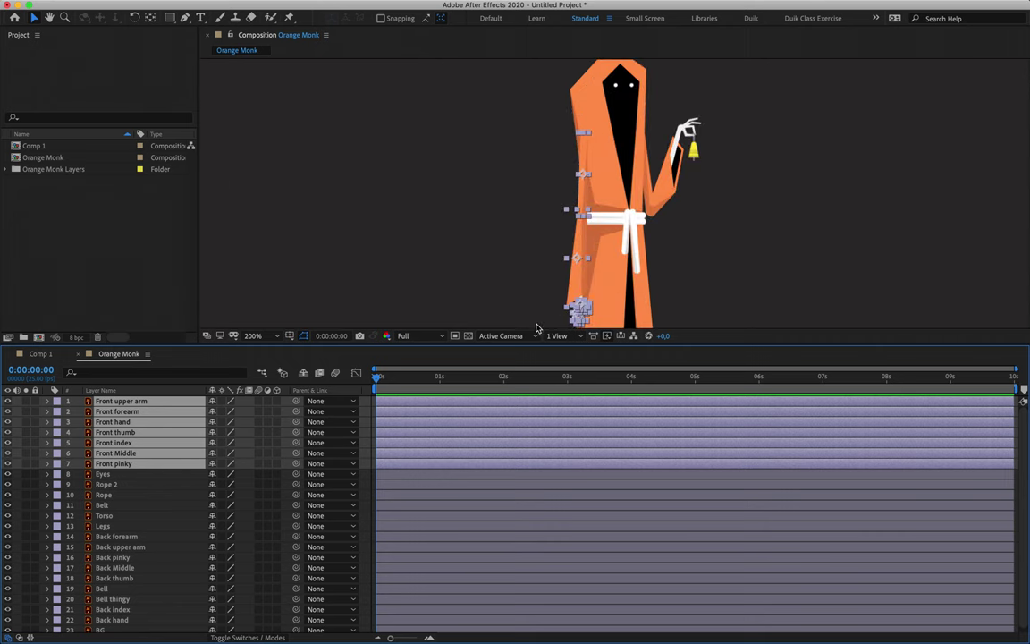
left_click_drag(532, 343, 531, 424)
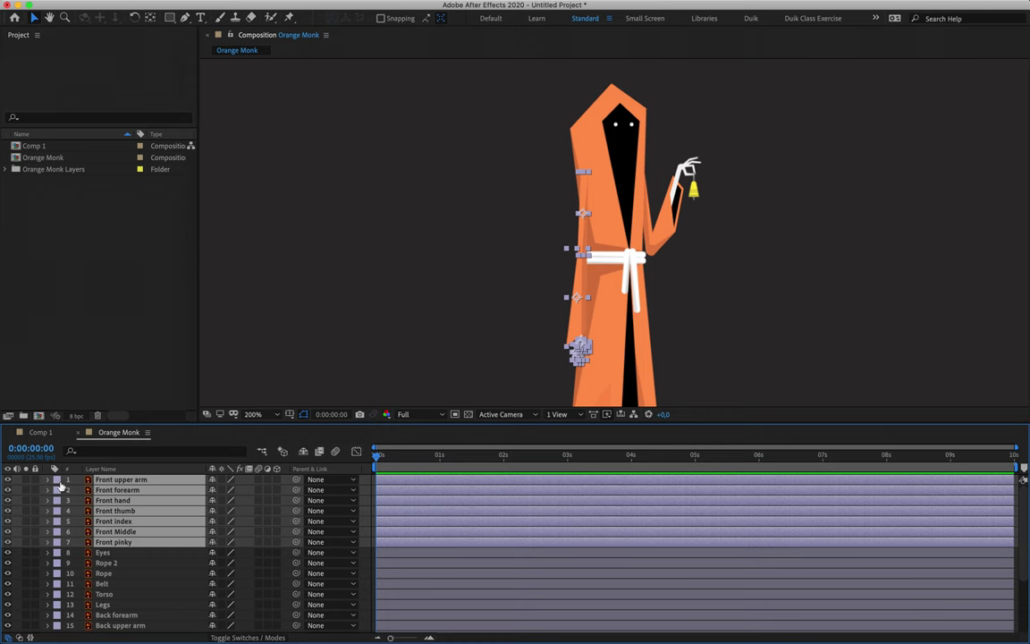
left_click(59, 484)
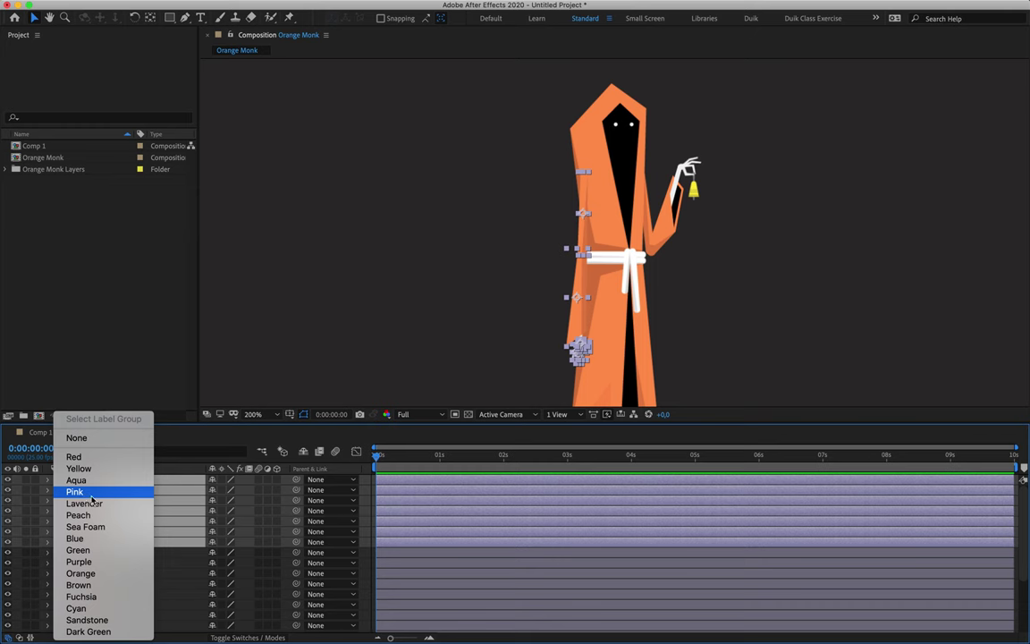
left_click(92, 538)
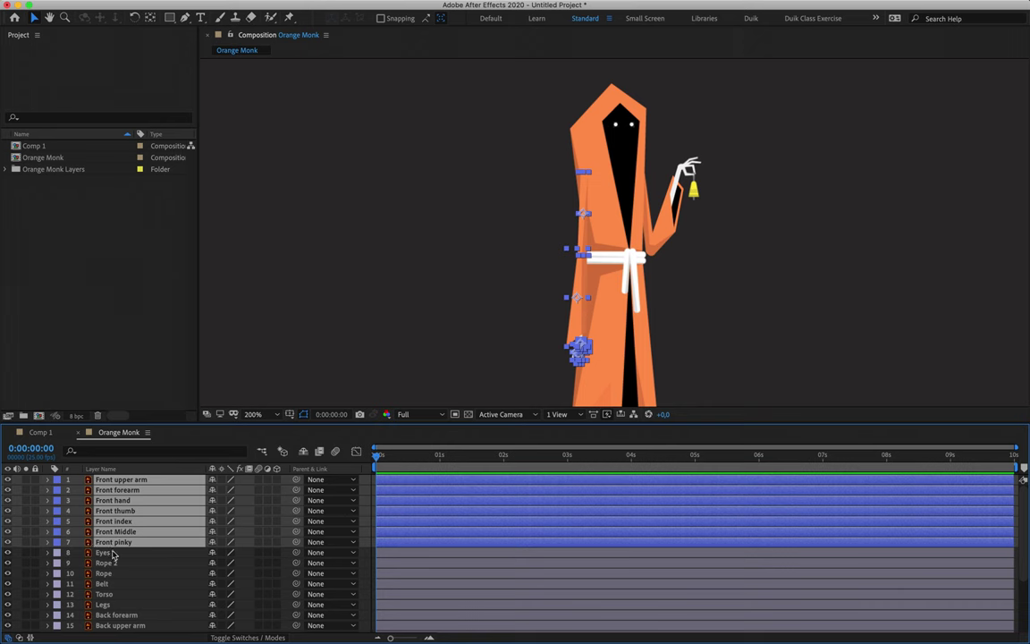
Step: Set the label colour of the Eyes layer to Red
left_click(111, 554)
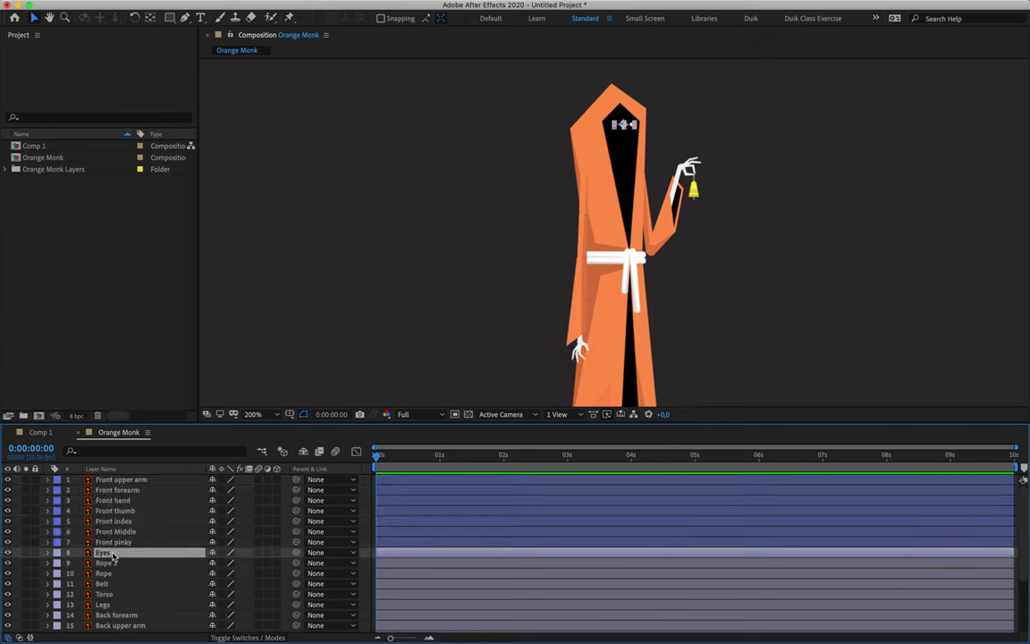
left_click(57, 553)
left_click(75, 457)
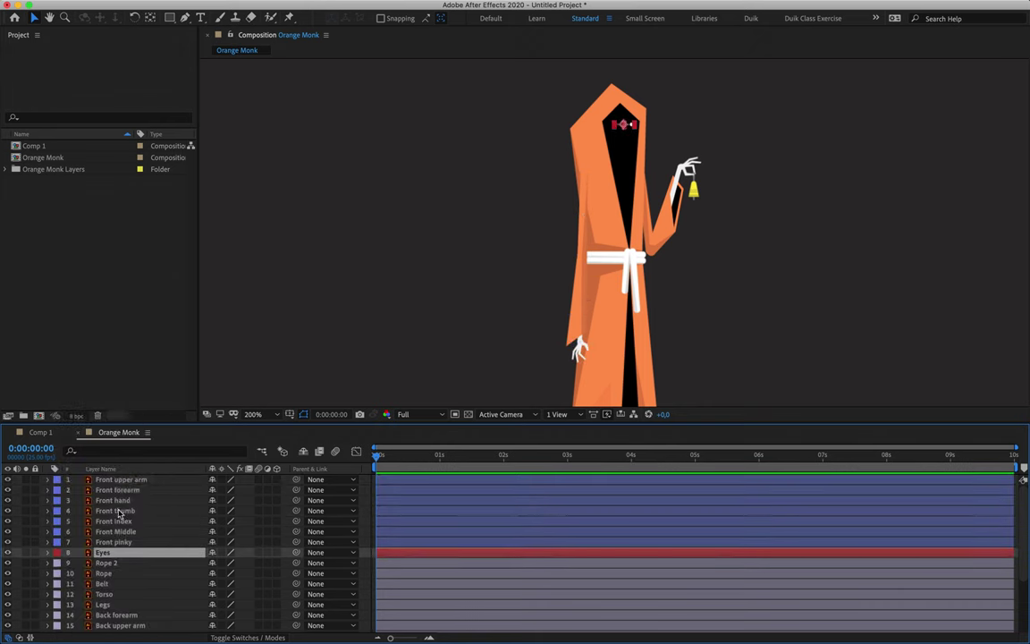
Step: Set the label colour of the Rope 2, Rope and Belt layers to Purple
scroll(119, 512, "down", 5)
left_click(119, 504)
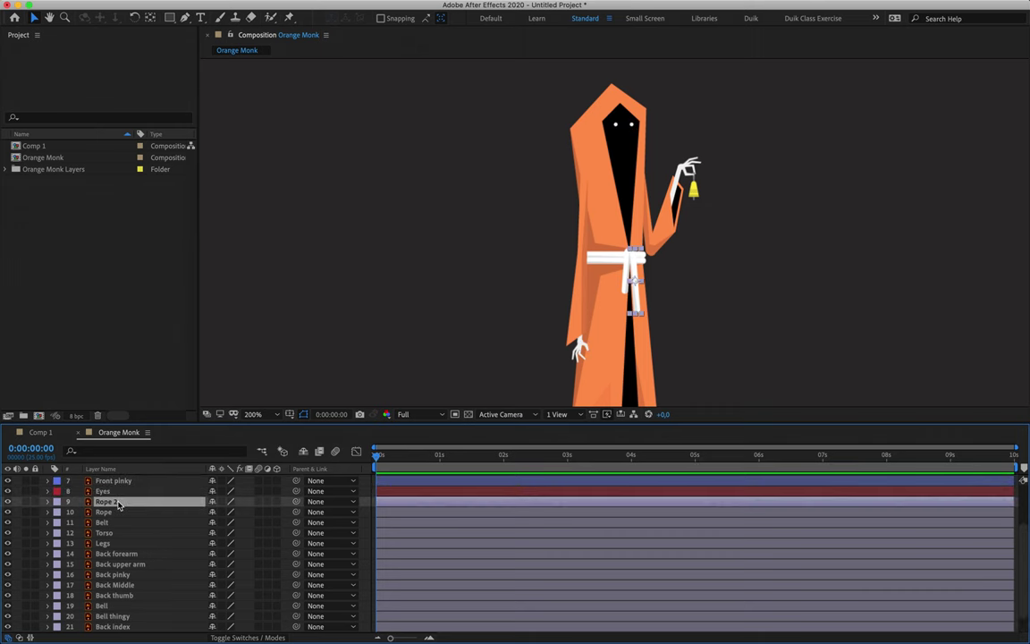
left_click(106, 512, "shift")
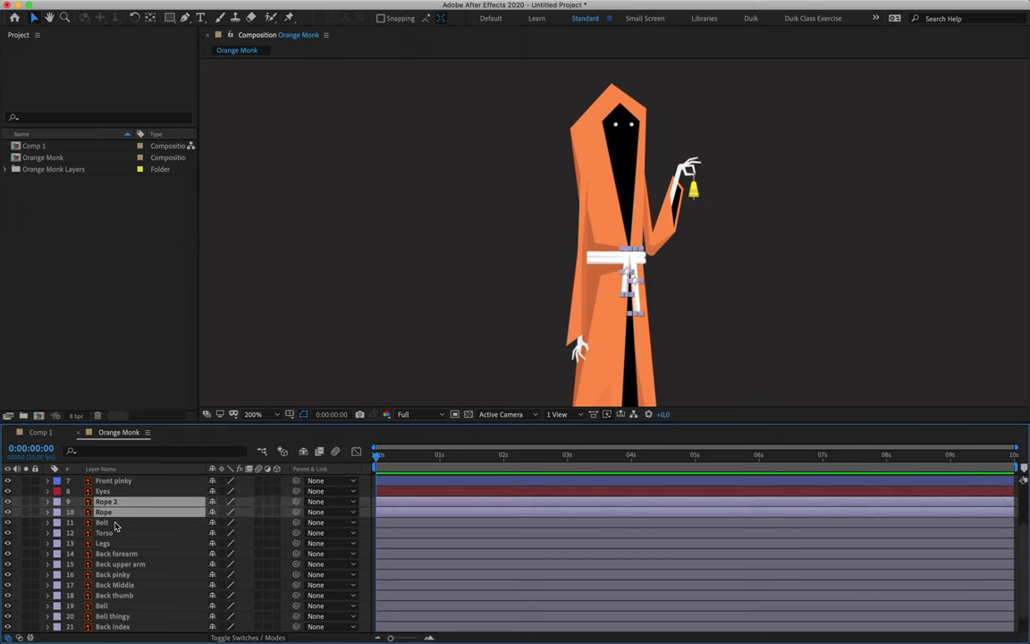
left_click(114, 527, "shift")
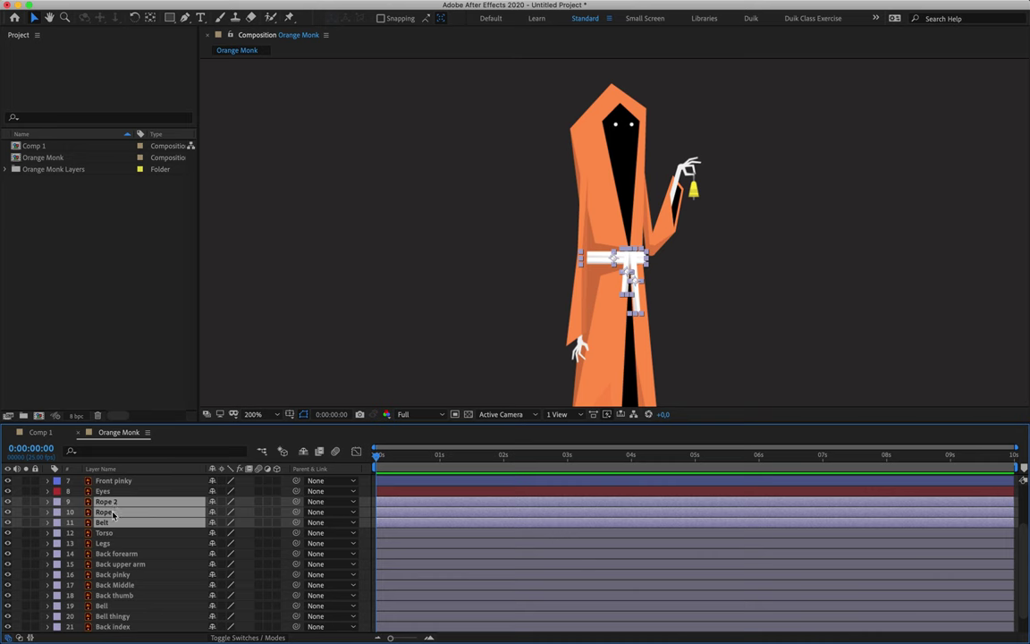
left_click(57, 502)
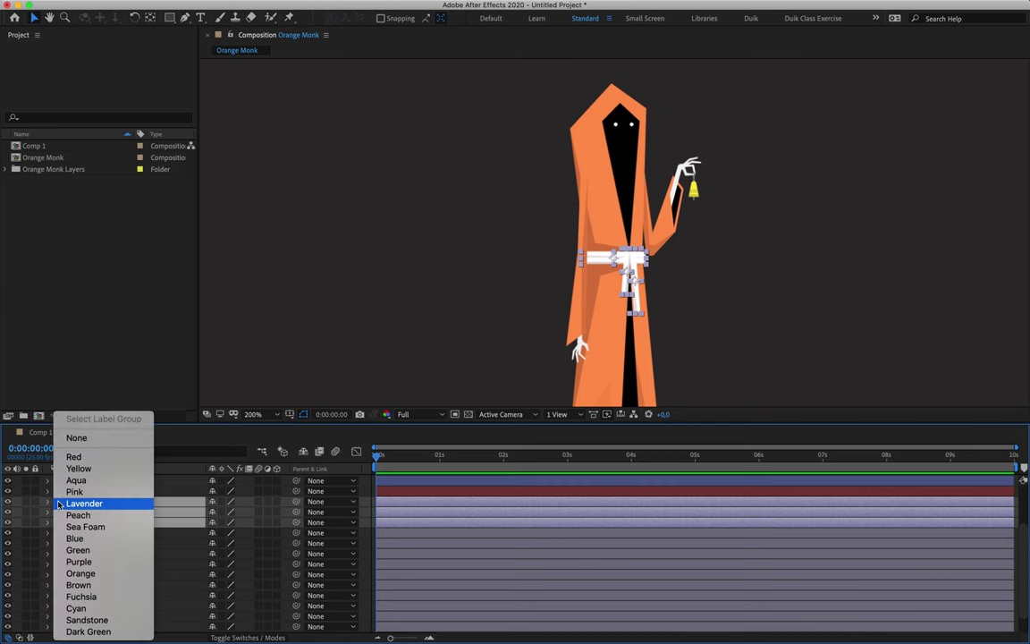
left_click(107, 561)
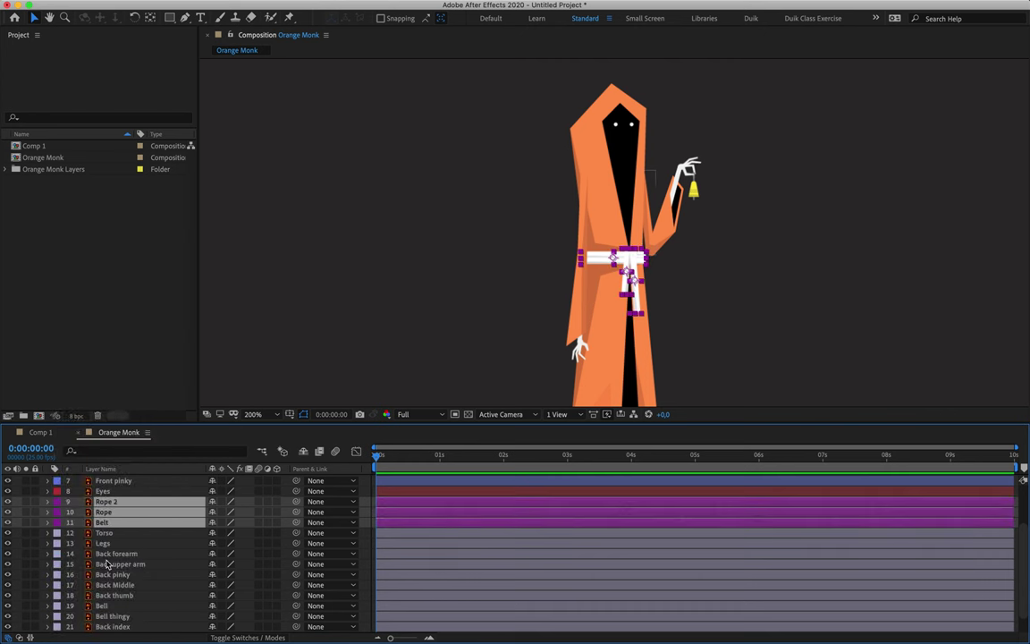
Step: Set the label colour of the Torso and Legs layers to Fuchsia
left_click(112, 535)
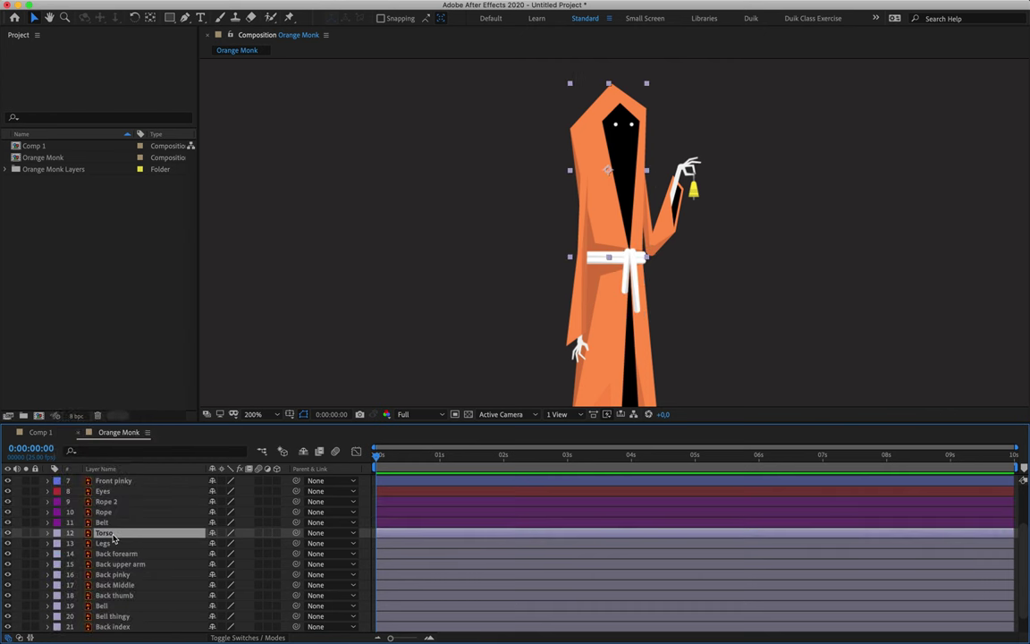
left_click(104, 543, "shift")
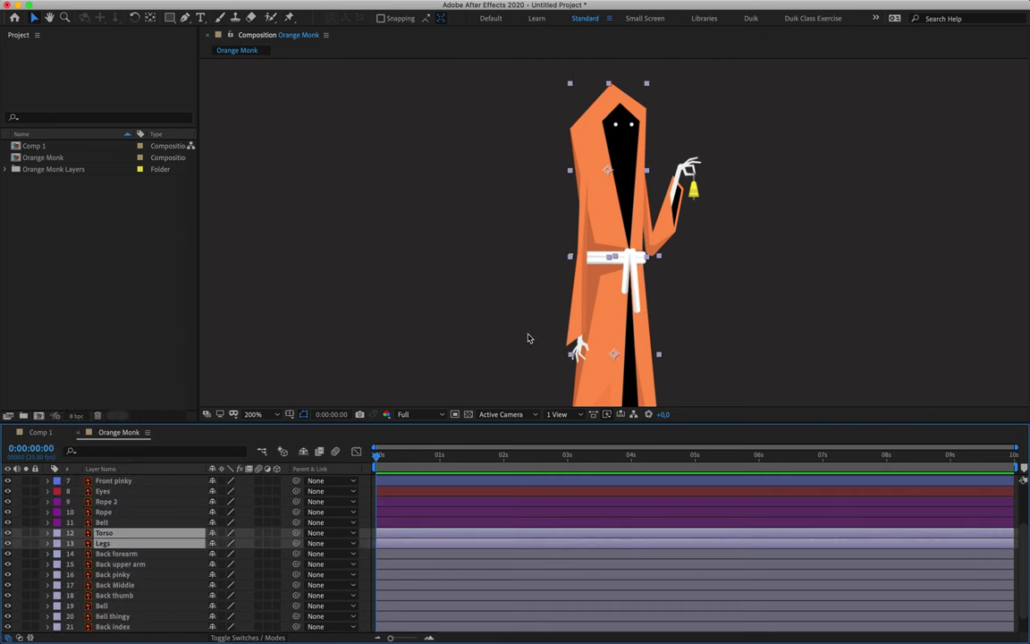
left_click(57, 534)
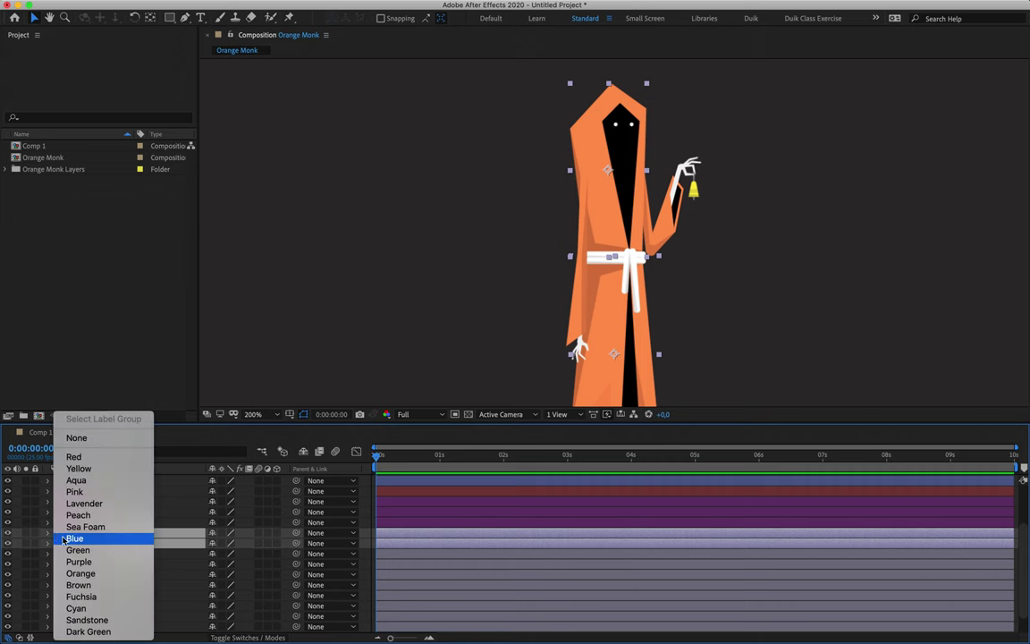
left_click(86, 601)
Step: Set the label colour of the five back arm layers, Back forearm through Back thumb, to Cyan
scroll(95, 540, "down", 2)
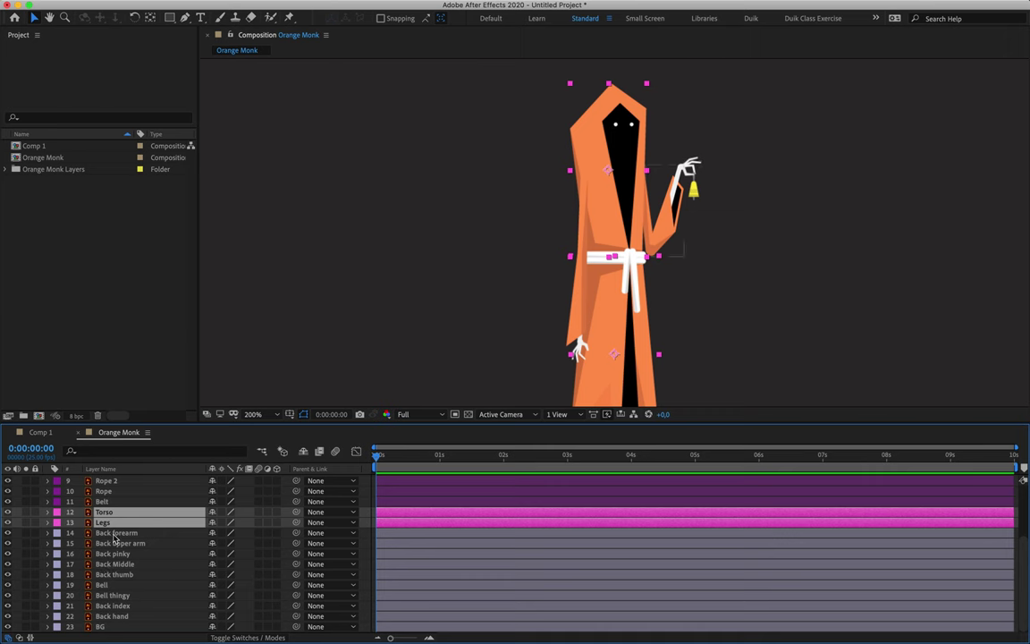
left_click(114, 533)
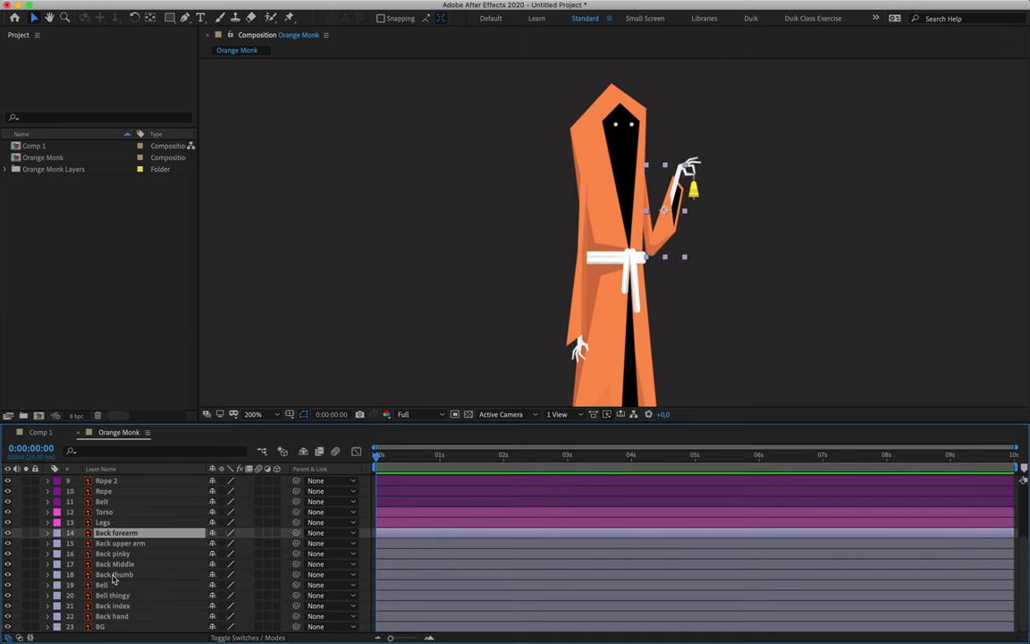
left_click(114, 577, "shift")
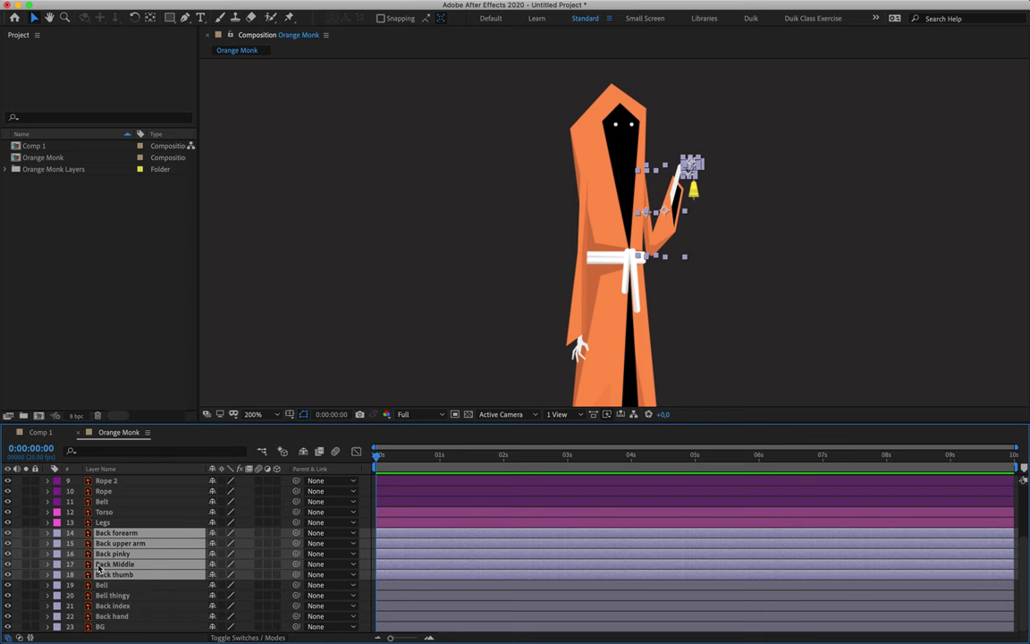
left_click(57, 532)
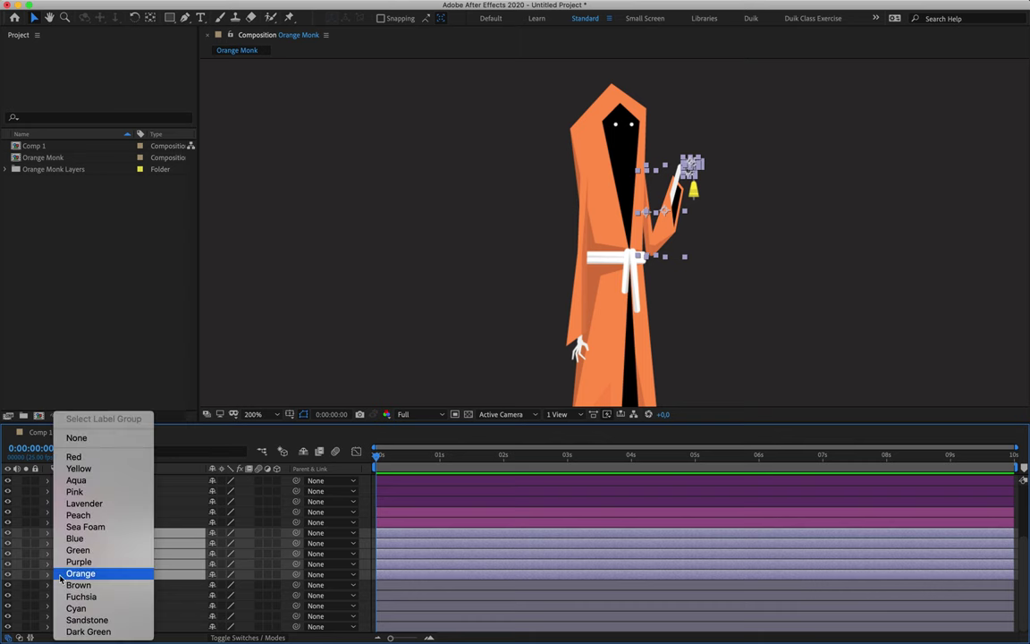
left_click(96, 609)
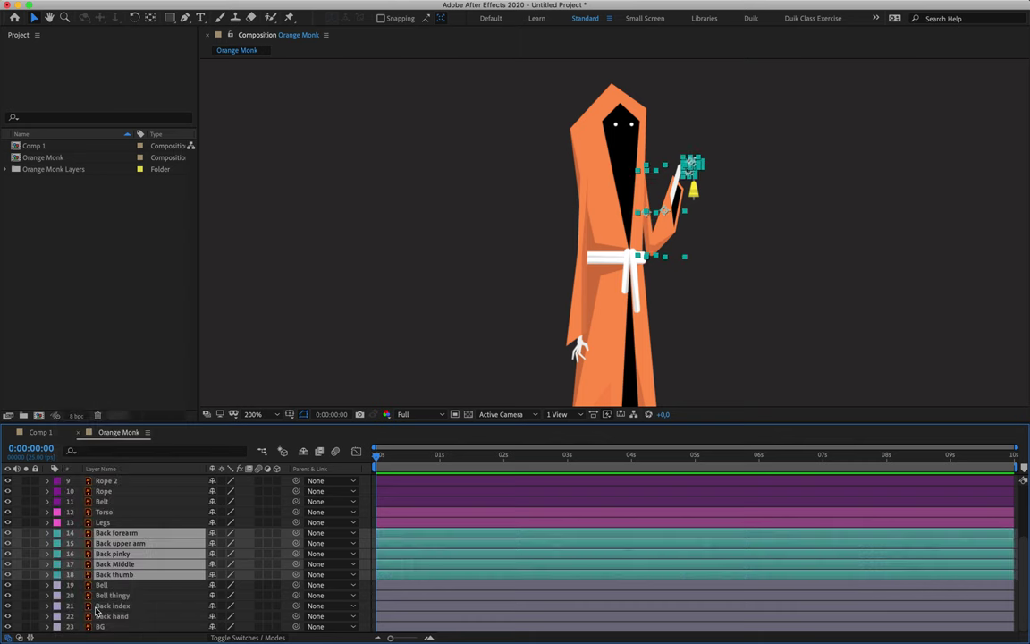
Step: Set the label colour of the Bell and Bell thingy layers to Orange
left_click(107, 587)
left_click(116, 595, "shift")
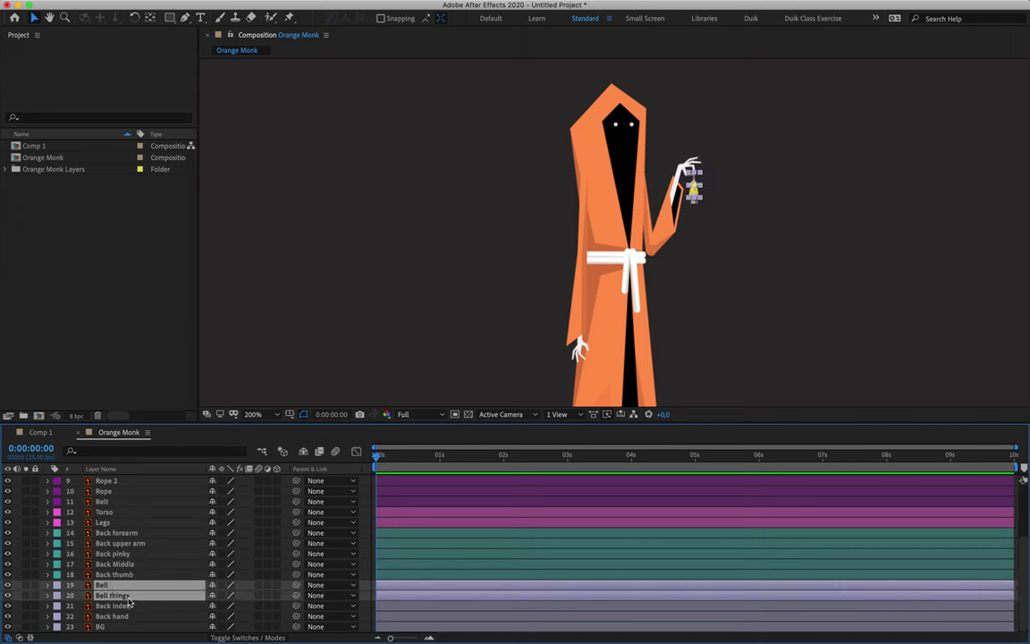
left_click(58, 585)
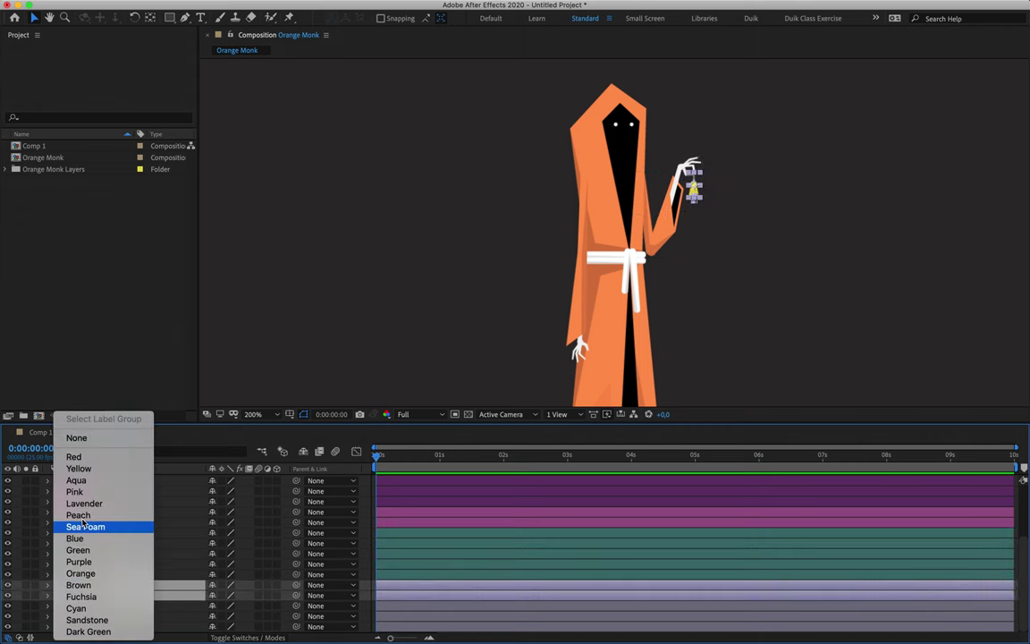
left_click(87, 486)
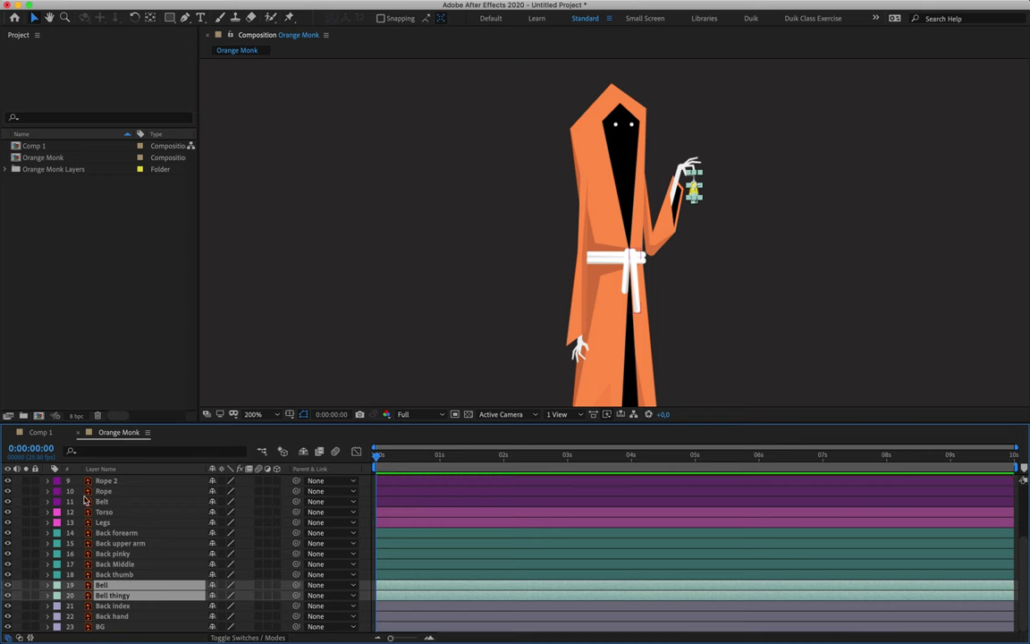
left_click(57, 586)
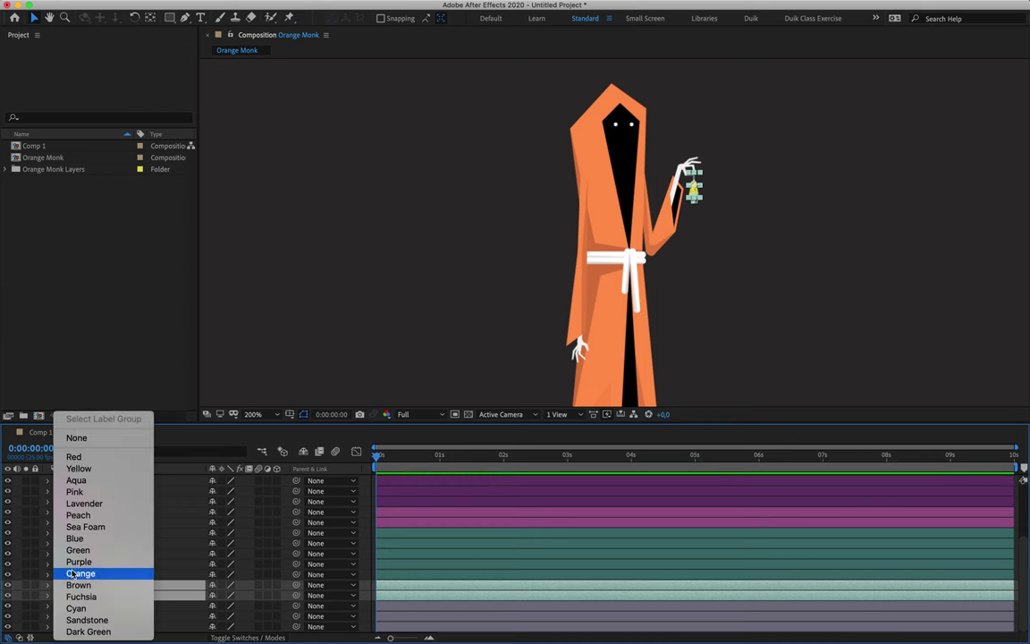
left_click(80, 574)
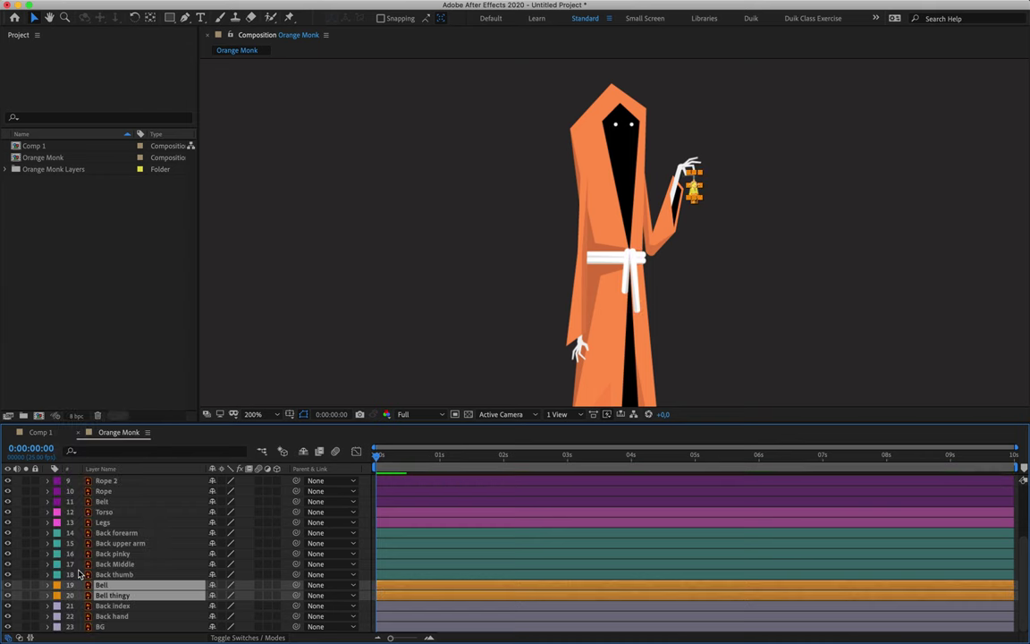
Step: Set the label colour of the Back index and Back hand layers to Cyan
left_click(121, 606)
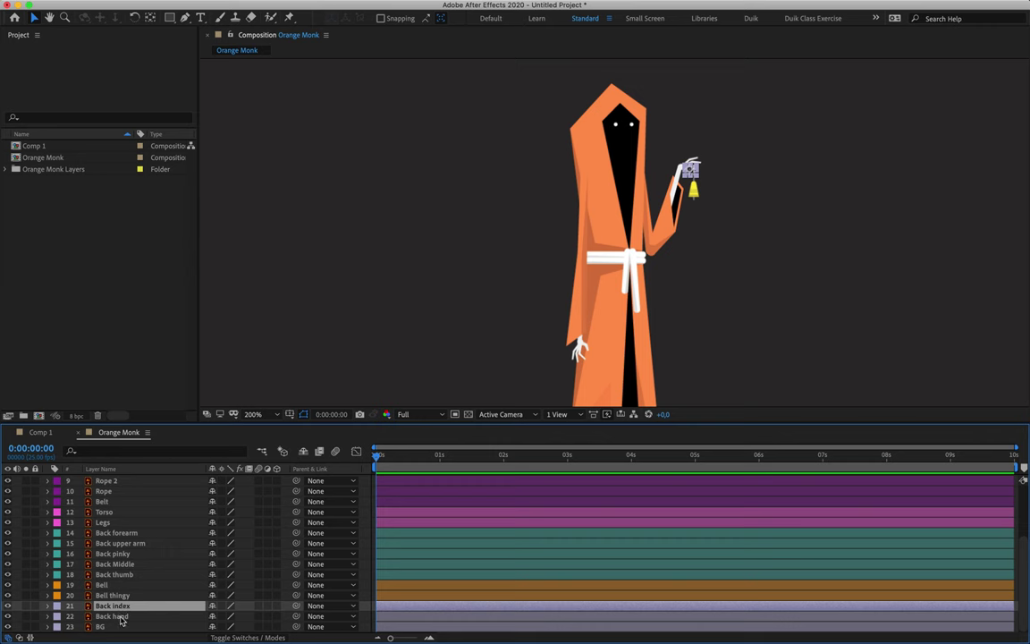
left_click(121, 617, "shift")
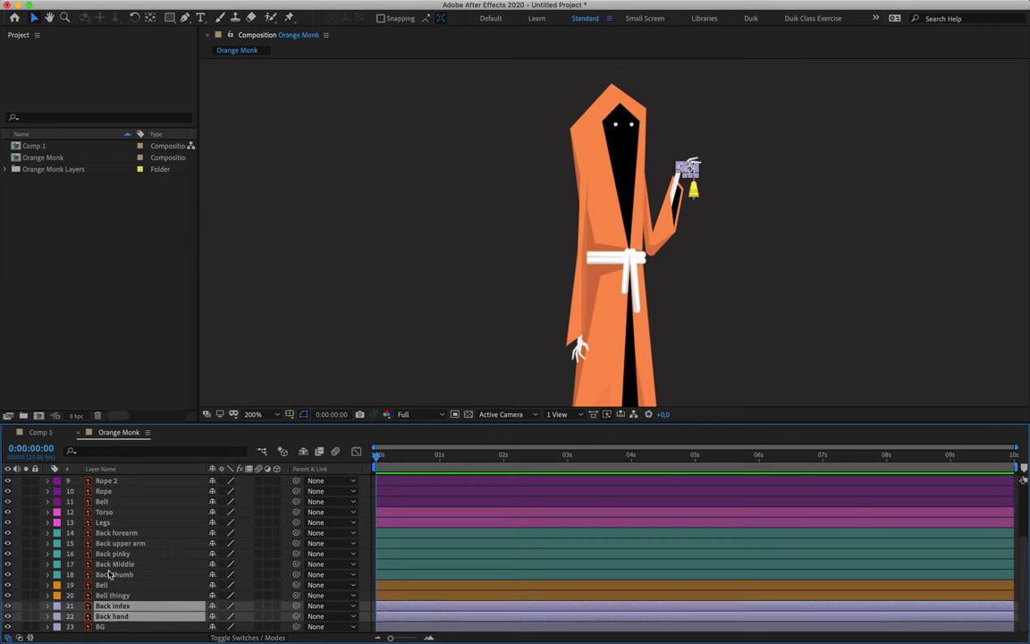
left_click(56, 608)
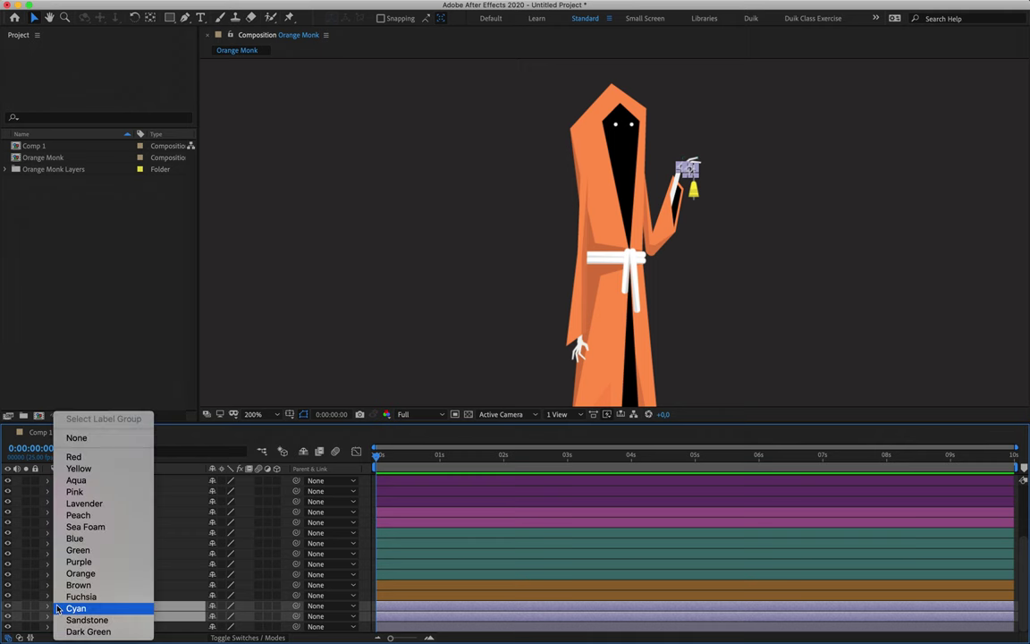
left_click(82, 608)
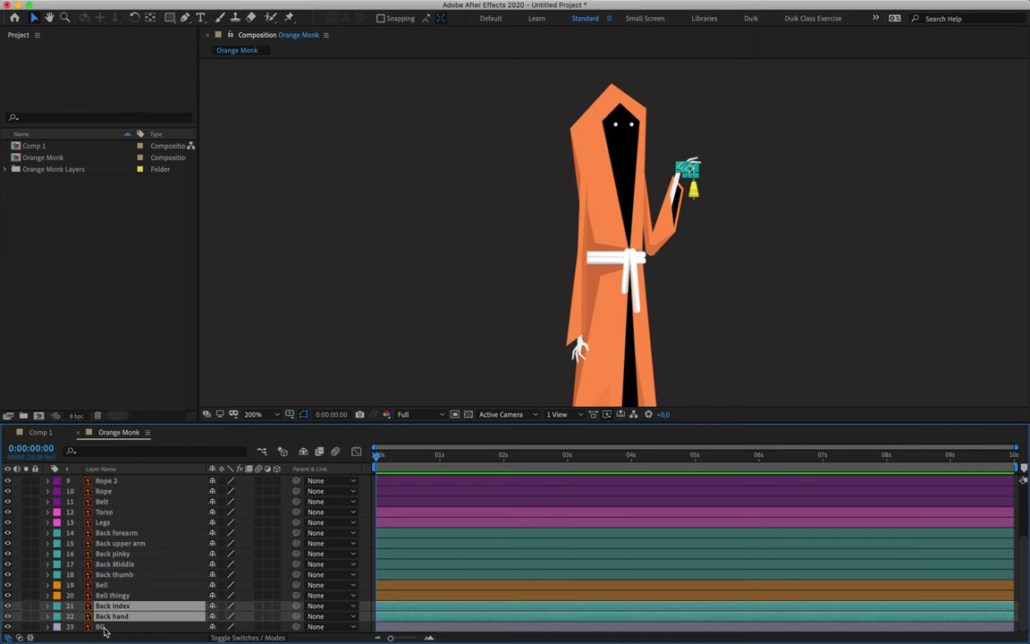
Step: Lock the BG layer and hide it from the layer list as a shy layer
left_click(100, 627)
key("comma")
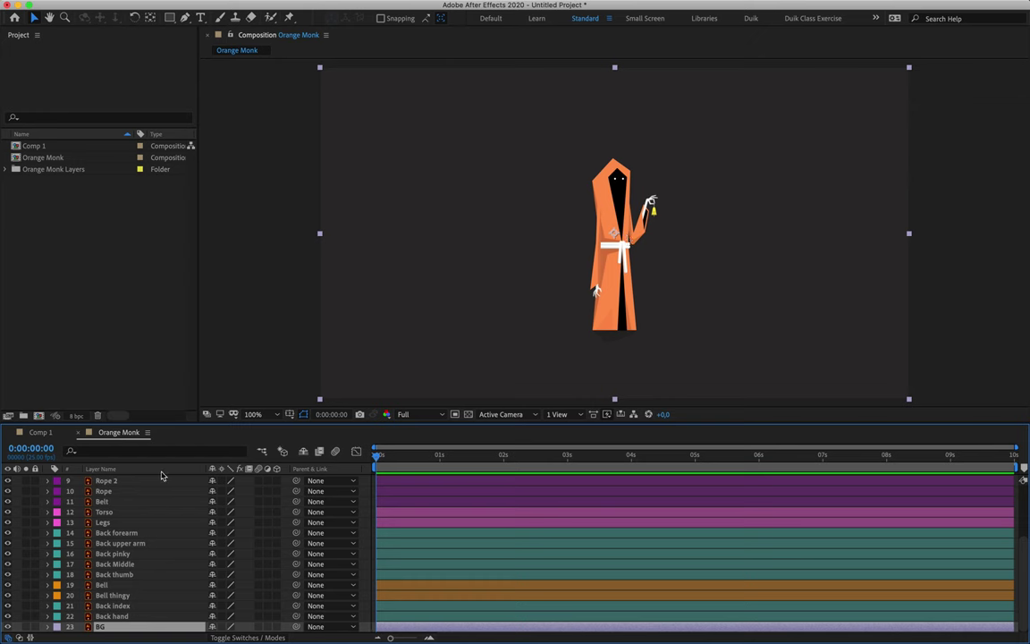
left_click(455, 147)
left_click(249, 283)
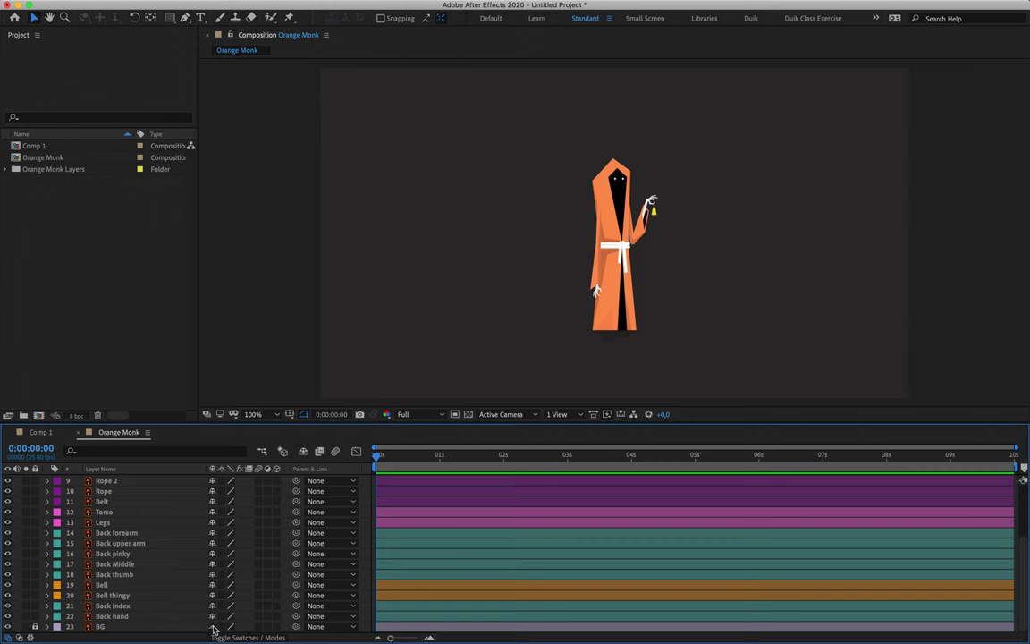
left_click(304, 453)
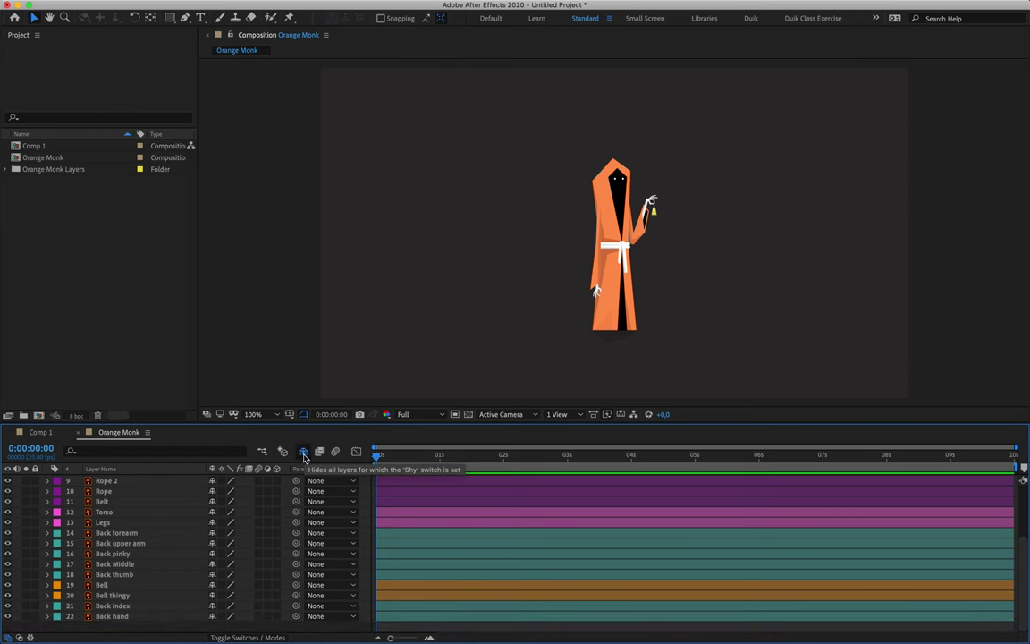
Step: Solo the seven front arm and hand layers, Front upper arm through Front pinky
scroll(161, 588, "up", 3)
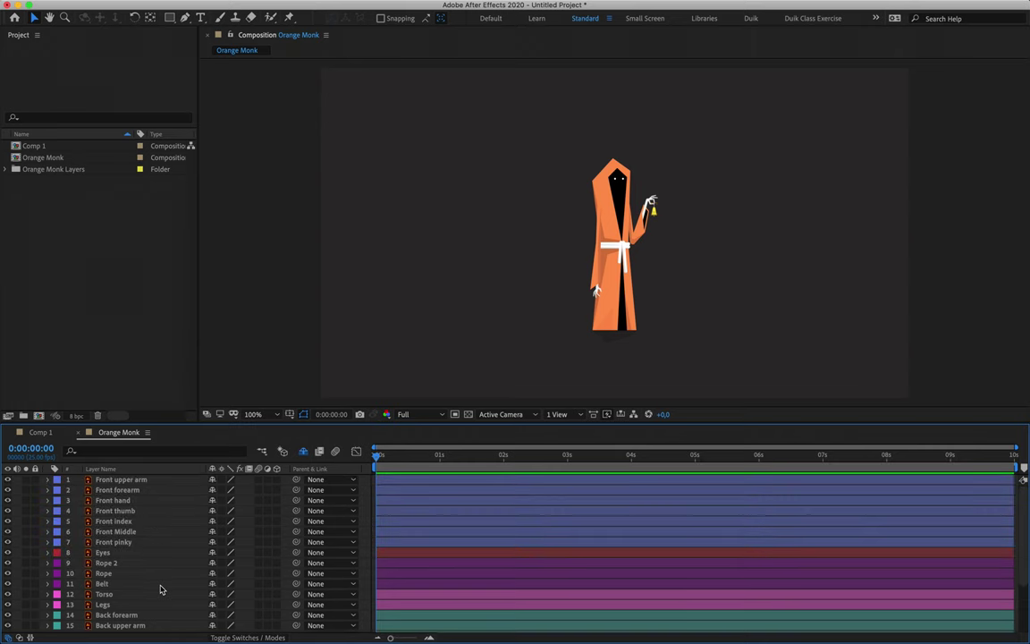
left_click_drag(263, 420, 268, 315)
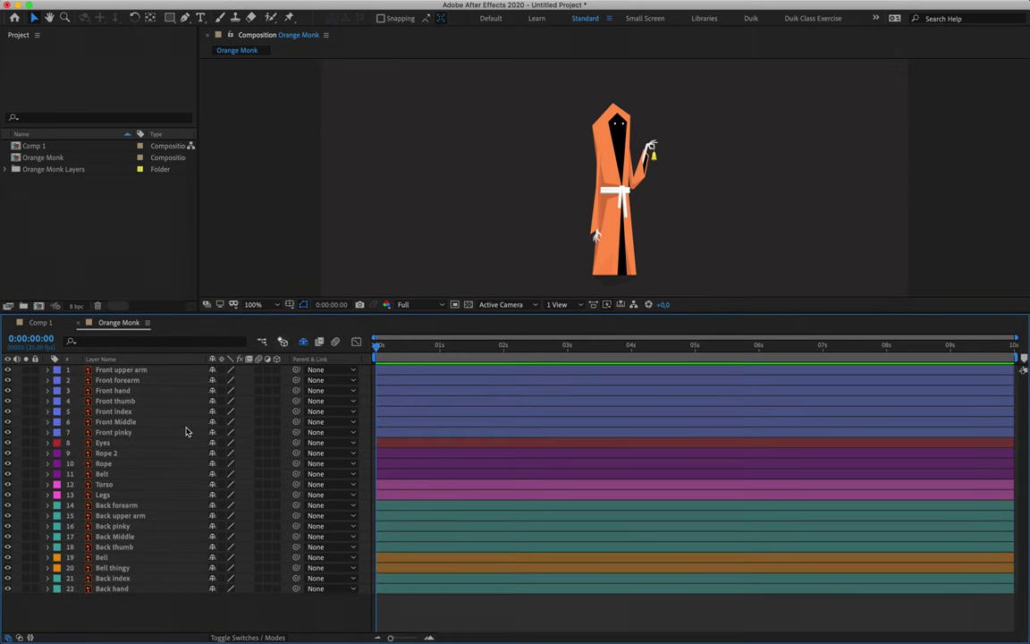
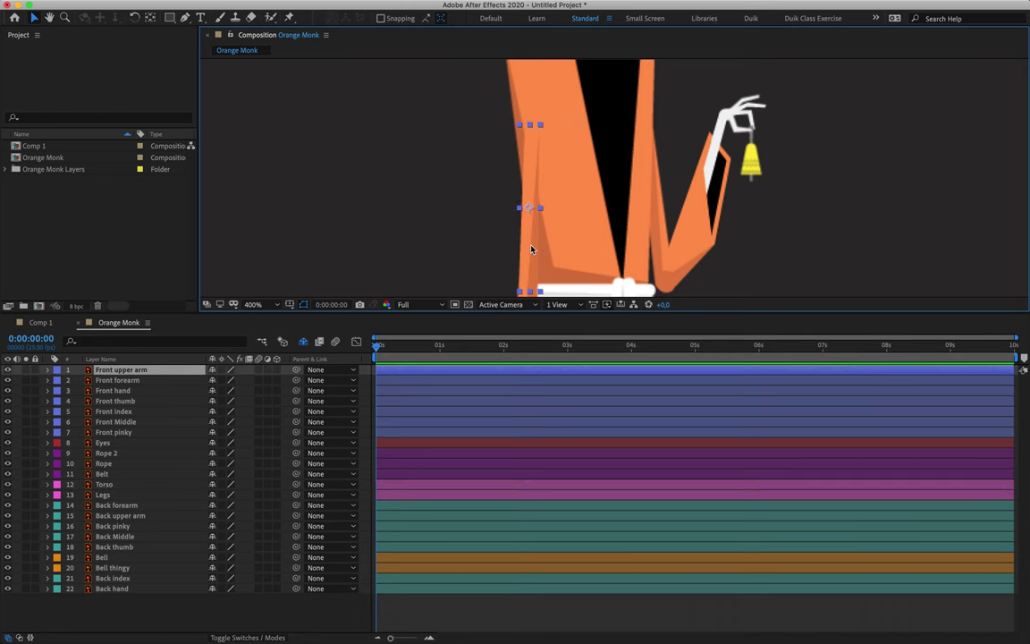
left_click(131, 434, "shift")
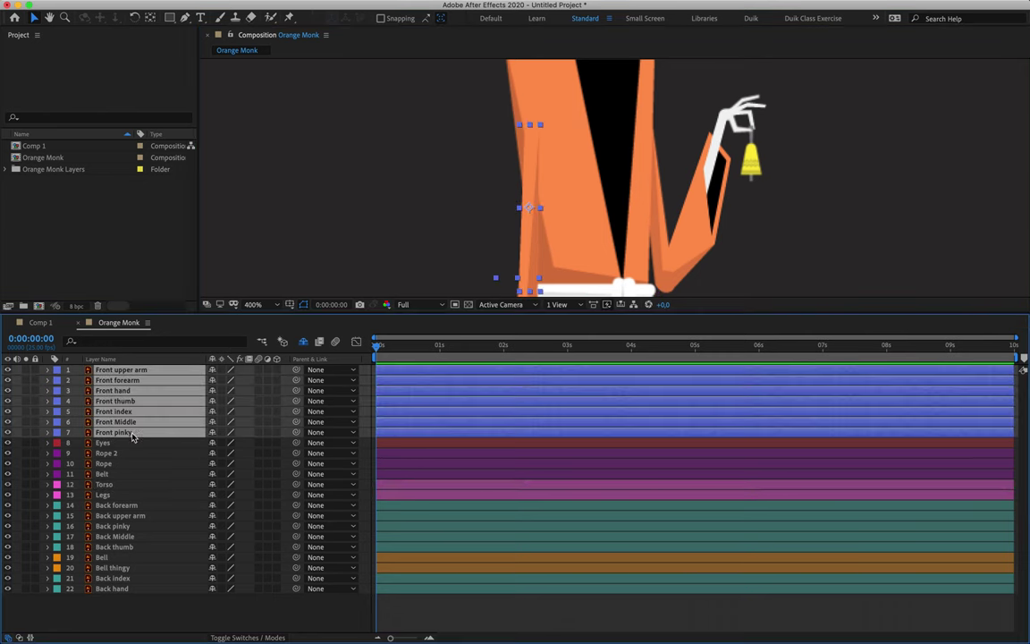
left_click(26, 371)
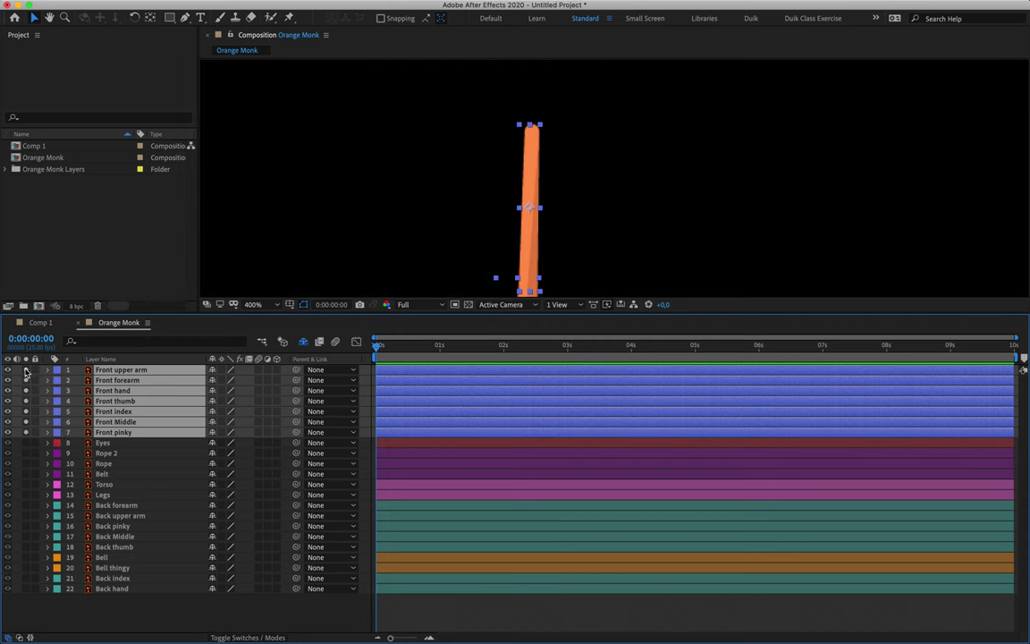
left_click(27, 371)
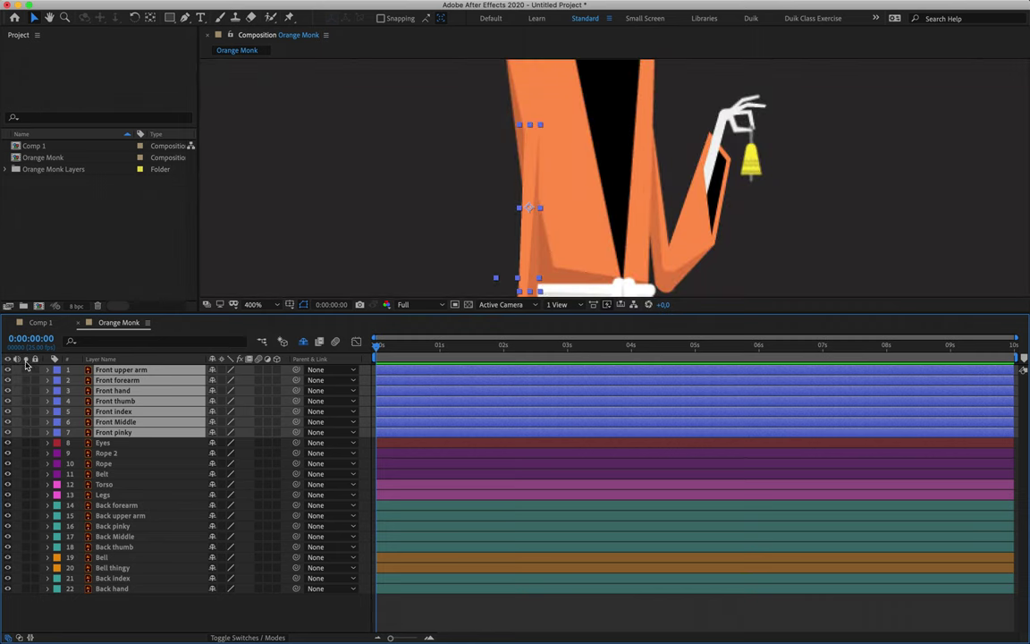
left_click(27, 370)
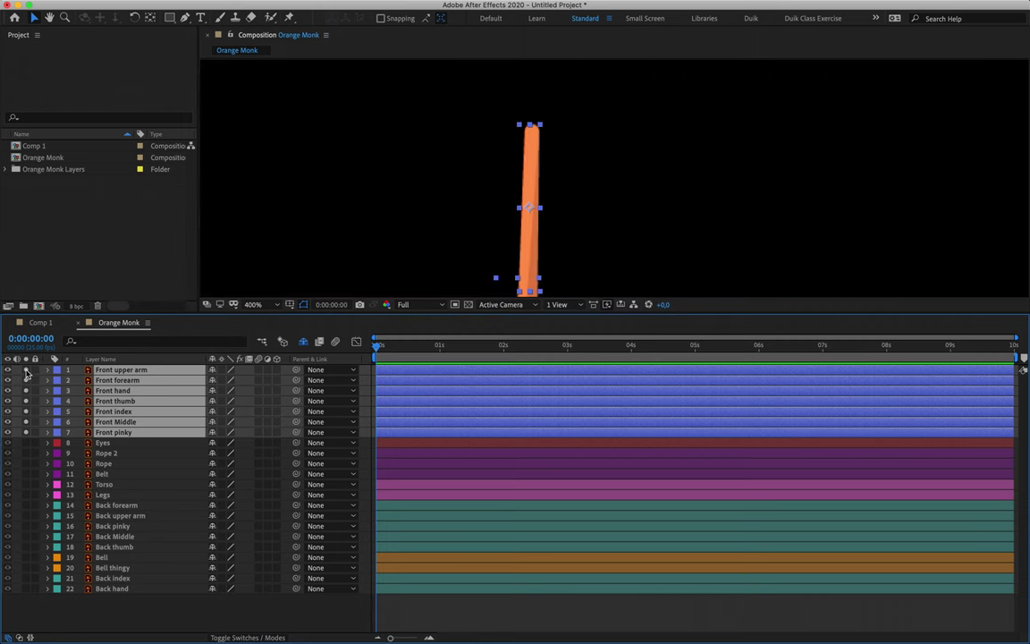
Step: Inspect the isolated front arm and toggle solo on the Front pinky and Front index layers to check the fingers
left_click_drag(506, 315, 509, 409)
left_click_drag(548, 345, 554, 175)
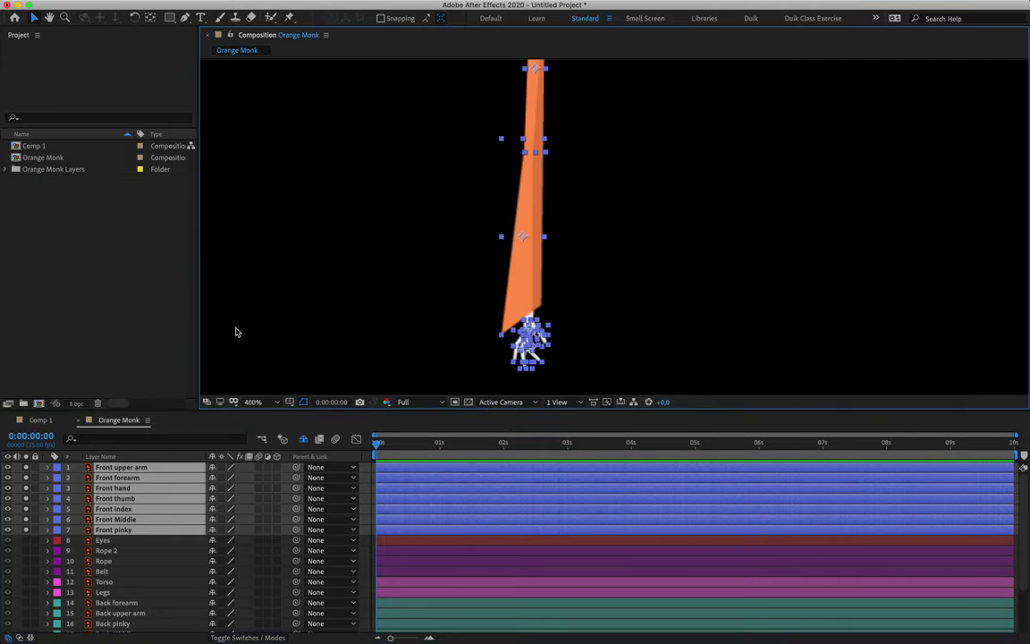
left_click(237, 329)
left_click(27, 529)
left_click(27, 529)
left_click(25, 509)
left_click(25, 509)
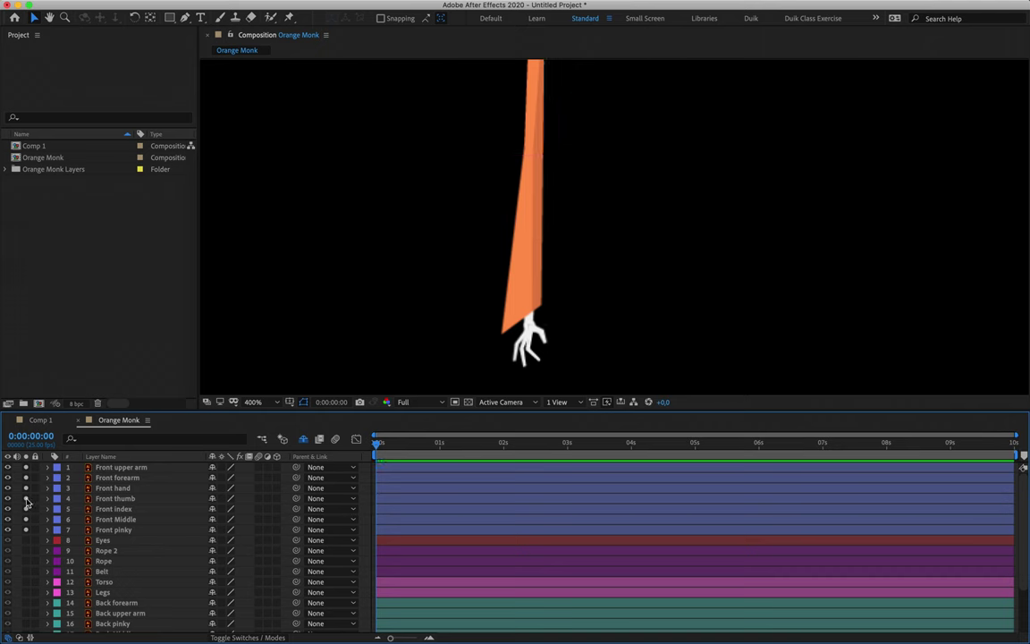
key("ctrl+z")
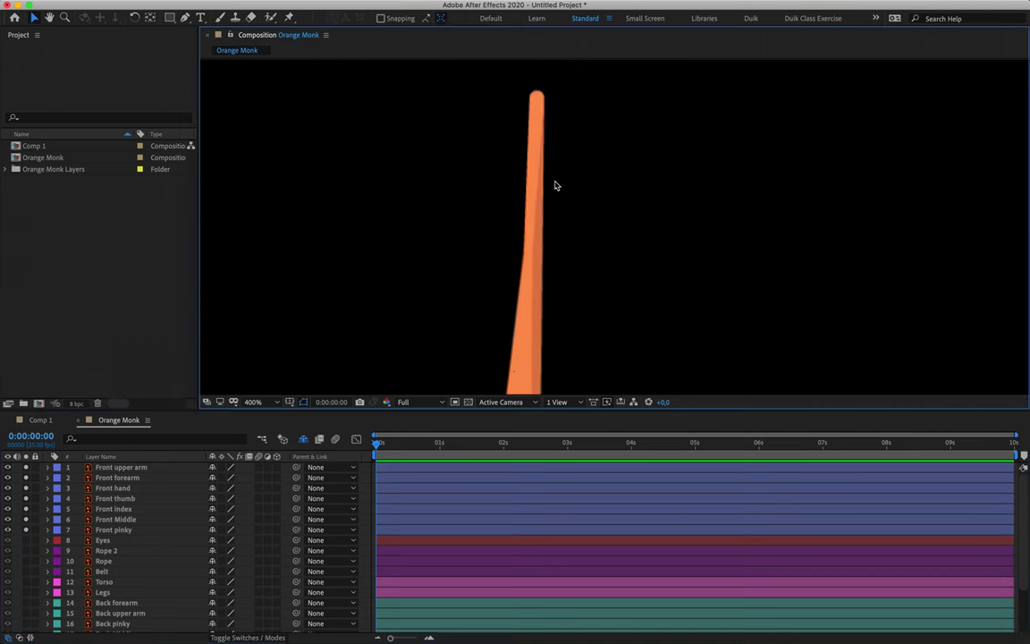
Step: Move the anchor point of the Front upper arm layer to the shoulder, at the rounded upper end of the arm
left_click(540, 168)
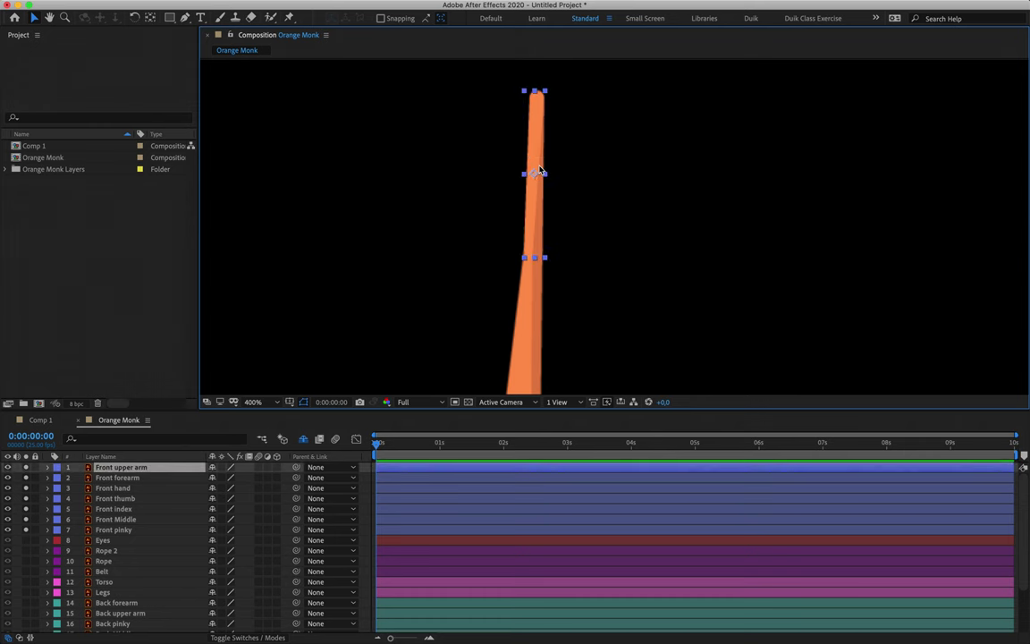
key("y")
left_click_drag(535, 179, 539, 101)
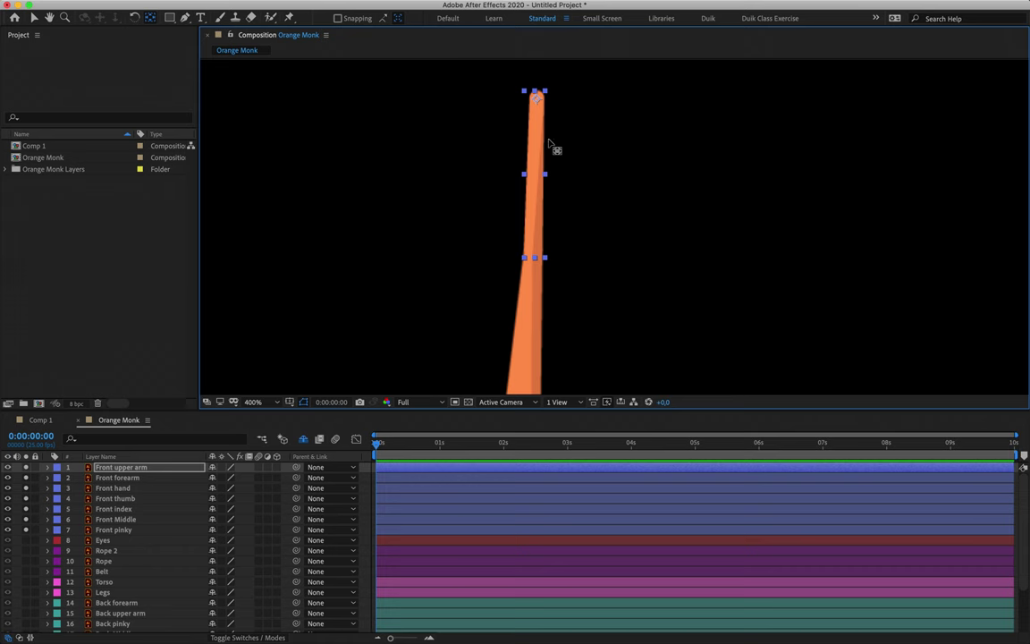
Step: Test rotating the Front upper arm layer around its shoulder anchor point and undo the rotation
key("w")
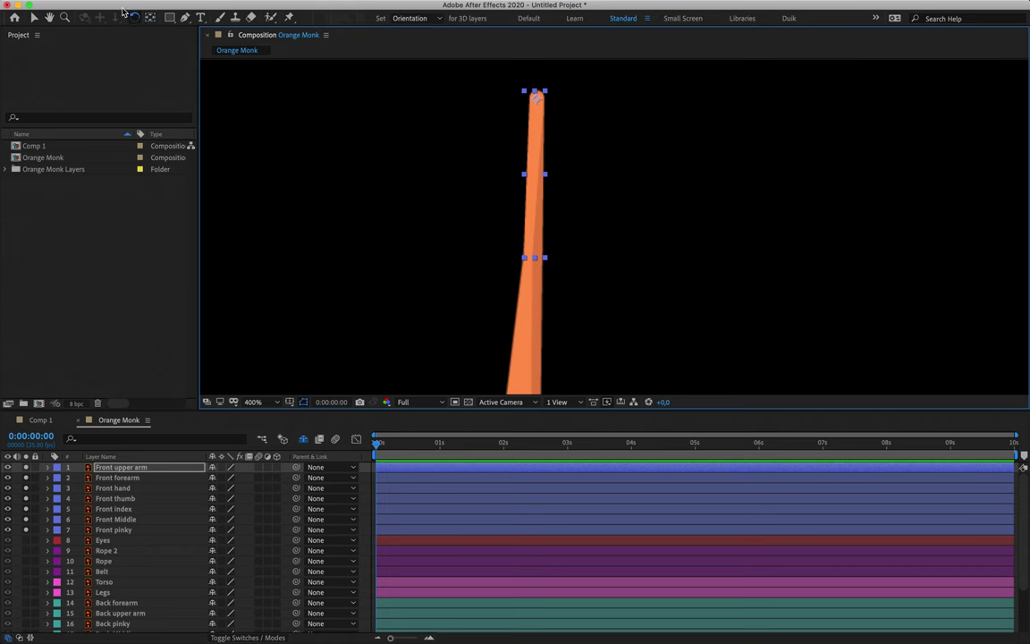
left_click_drag(488, 165, 572, 230)
key("super+z")
Step: Move the anchor point of the Front forearm layer to the elbow, where it meets the upper arm
key("h")
key("w")
left_click(552, 249)
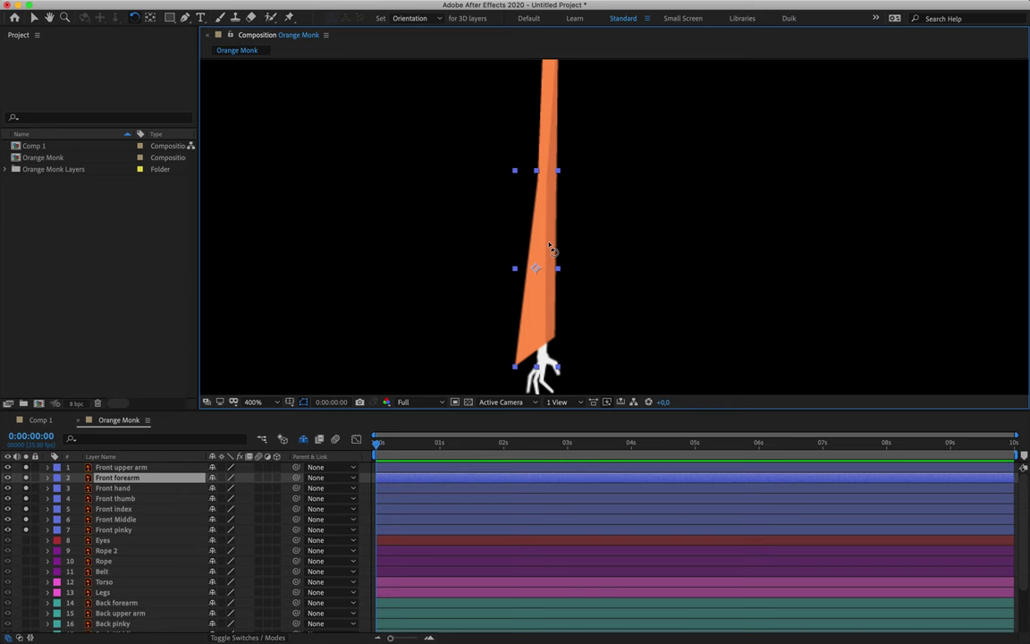
key("y")
left_click_drag(537, 270, 549, 184)
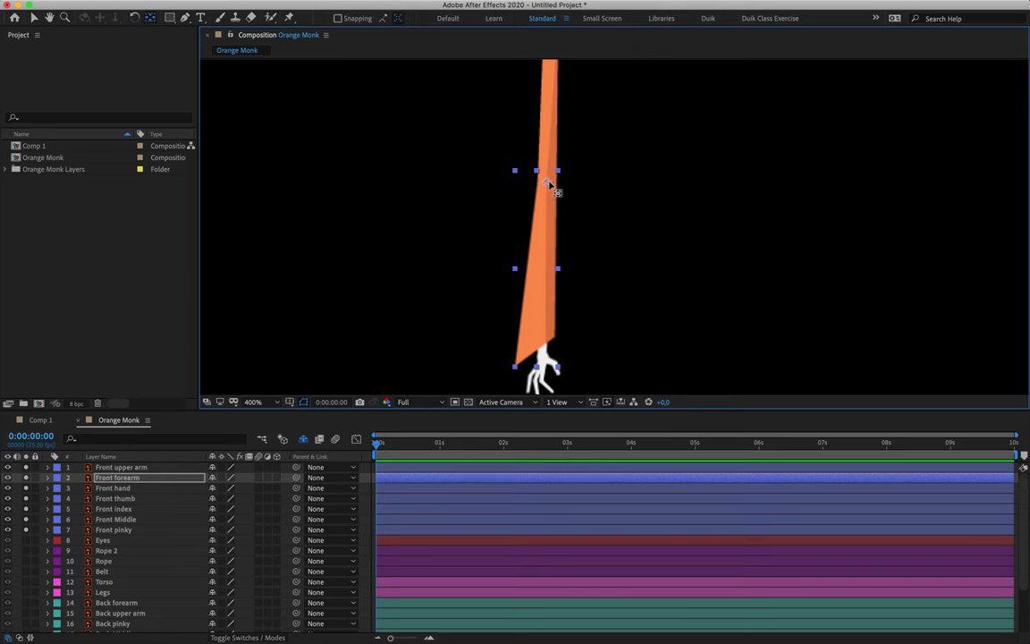
Step: Test rotating the Front forearm layer around its elbow anchor point and undo the rotation
key("w")
left_click_drag(542, 223, 450, 254)
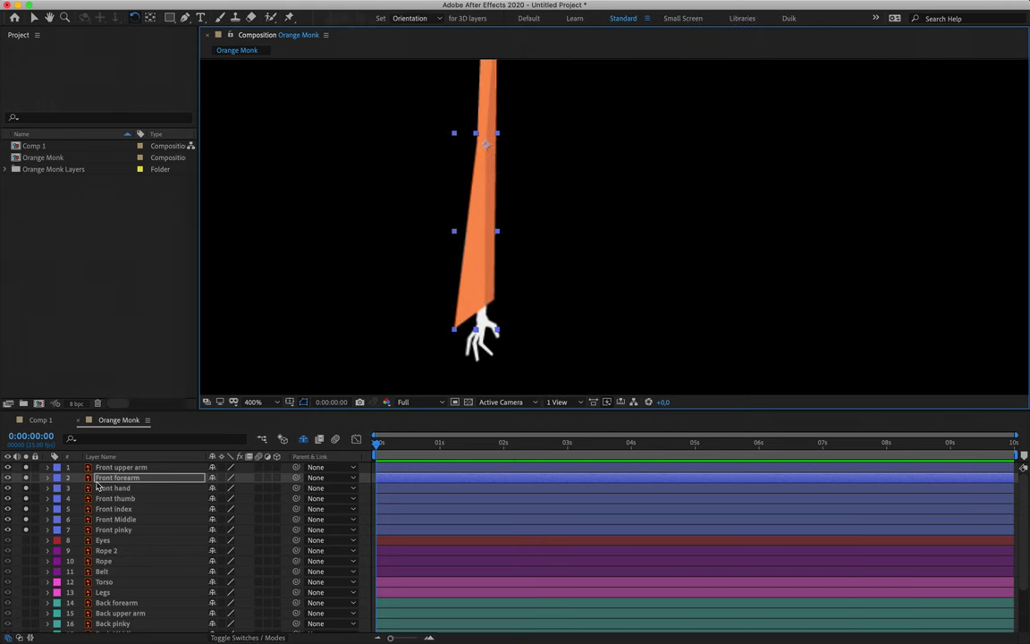
Step: Move the anchor point of the Front hand layer up to the wrist, just below the sleeve
left_click(125, 488)
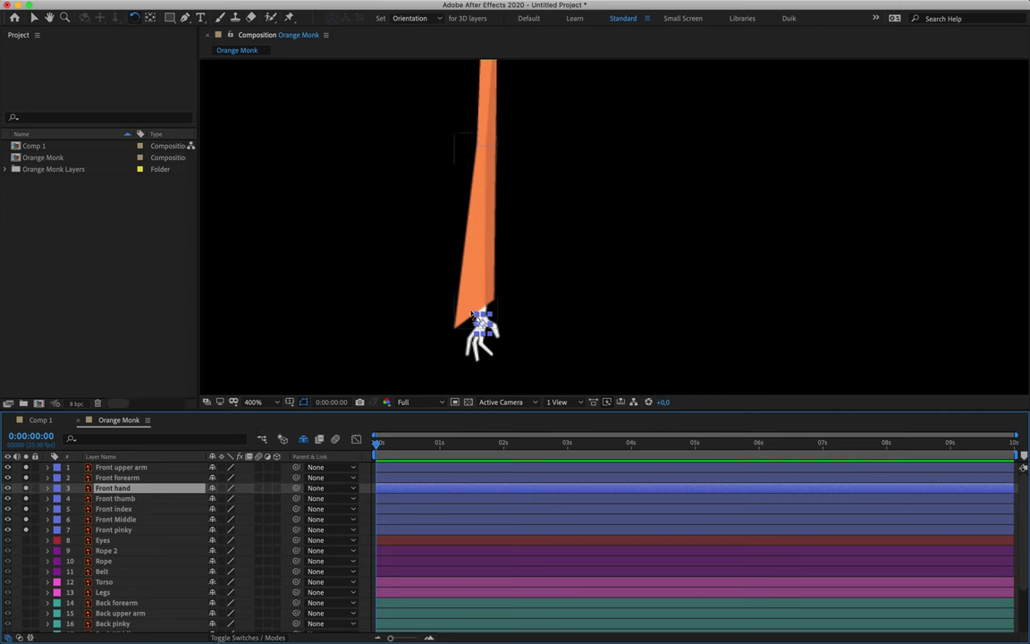
scroll(474, 313, "up", 2)
key("h")
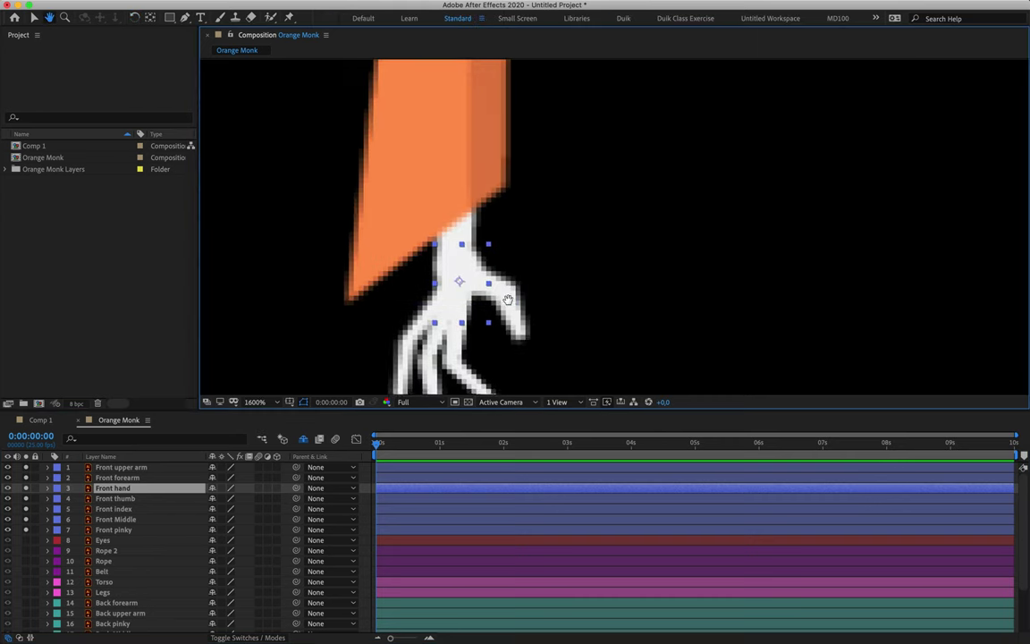
left_click_drag(507, 299, 554, 282)
key("y")
left_click_drag(510, 252, 513, 277)
key("w")
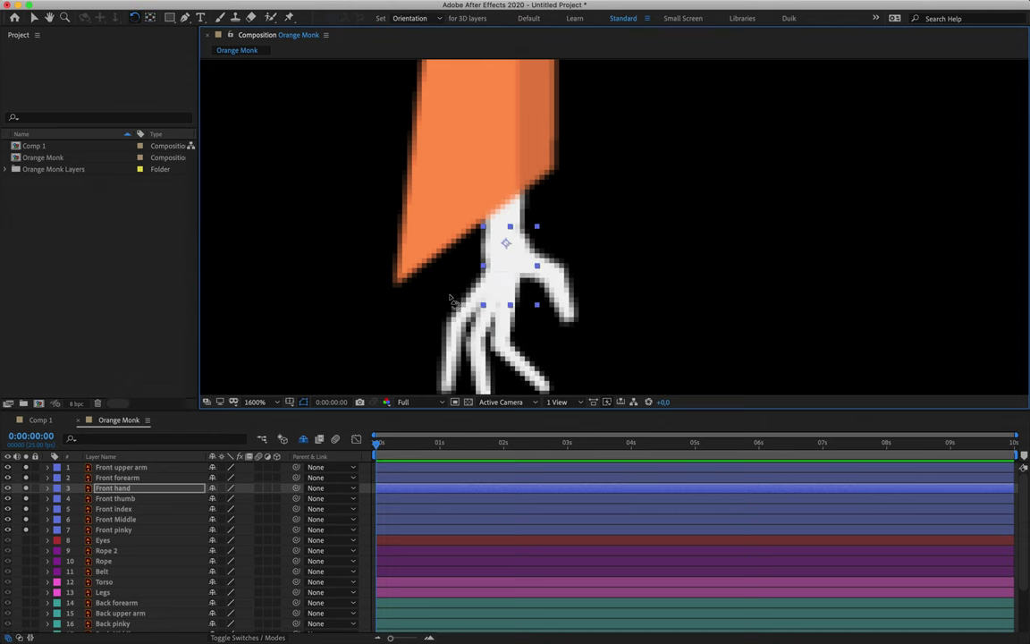
Step: Move the anchor point of the Front thumb layer to its base at the palm and test the thumb's rotation
left_click(139, 502)
key("y")
left_click_drag(540, 285, 518, 260)
key("w")
left_click_drag(588, 274, 628, 305)
Step: Move the anchor point of the Front index layer to the knuckle where the finger meets the palm and test its rotation
left_click(523, 356)
key("y")
left_click_drag(520, 332, 508, 282)
key("w")
left_click_drag(467, 332, 496, 371)
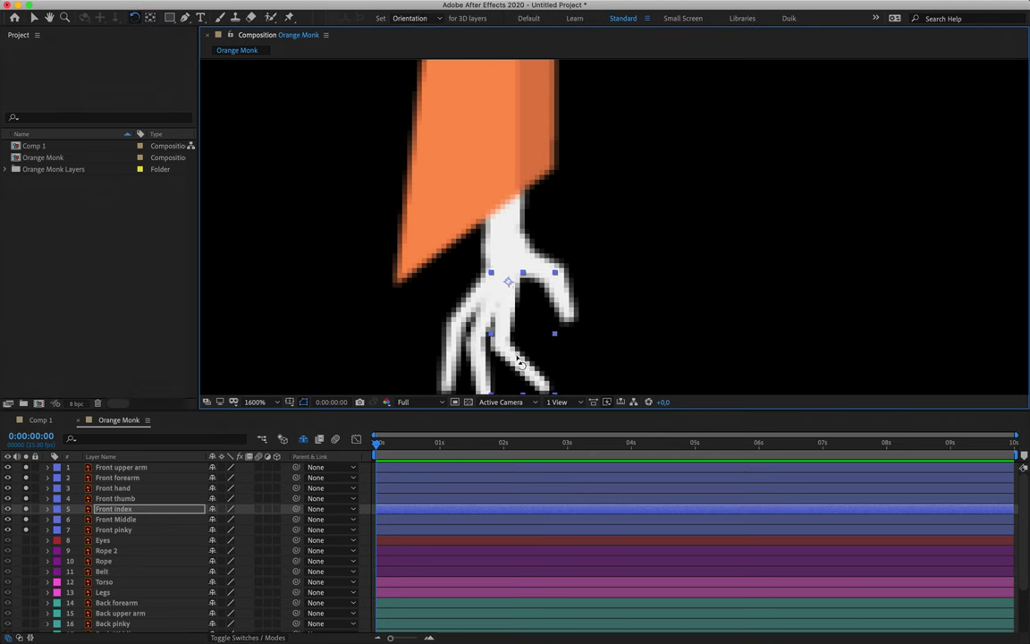
Step: Move the anchor point of the Front Middle layer to its base at the palm, then test rotating the finger and undo the rotation
left_click(477, 385)
key("y")
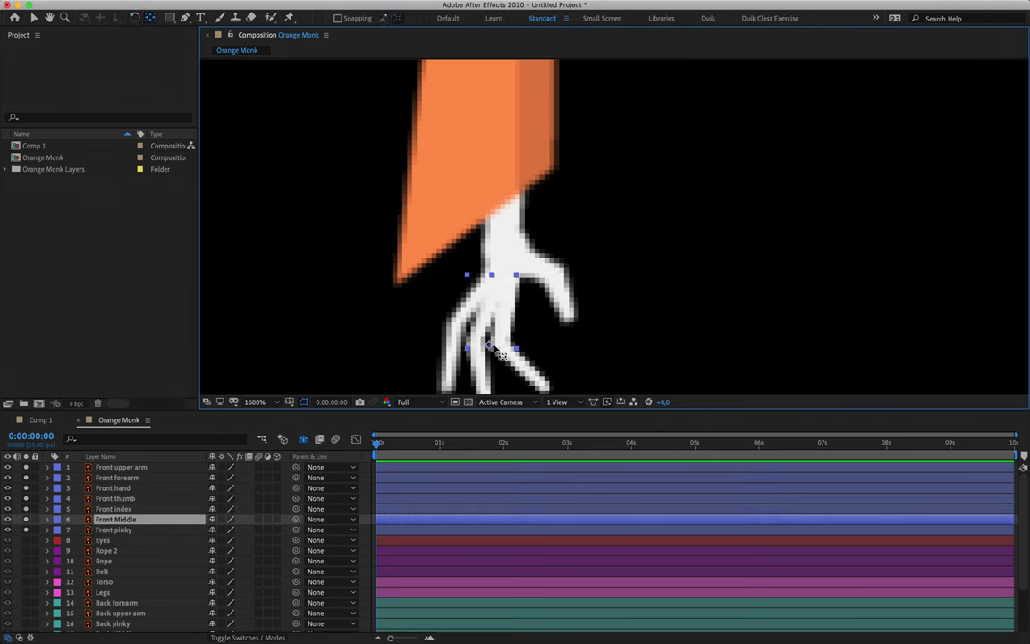
left_click_drag(489, 345, 495, 287)
key("w")
left_click_drag(451, 365, 375, 371)
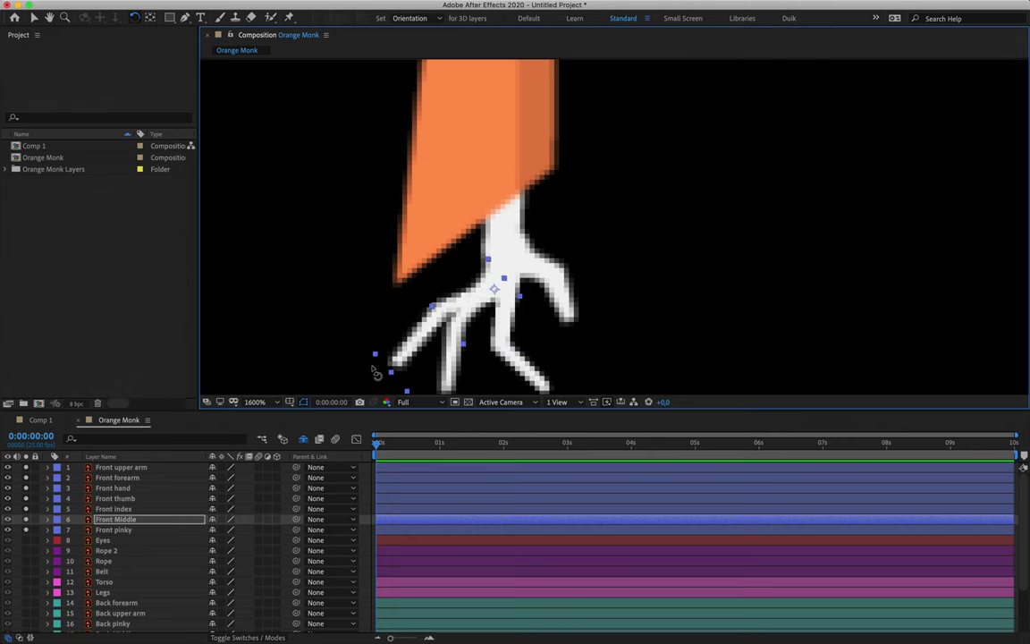
key("super+z")
Step: Place the anchor point of the Front pinky layer at its base inside the palm, adjusting it after a test rotation
left_click(445, 367)
key("y")
left_click_drag(474, 331, 481, 292)
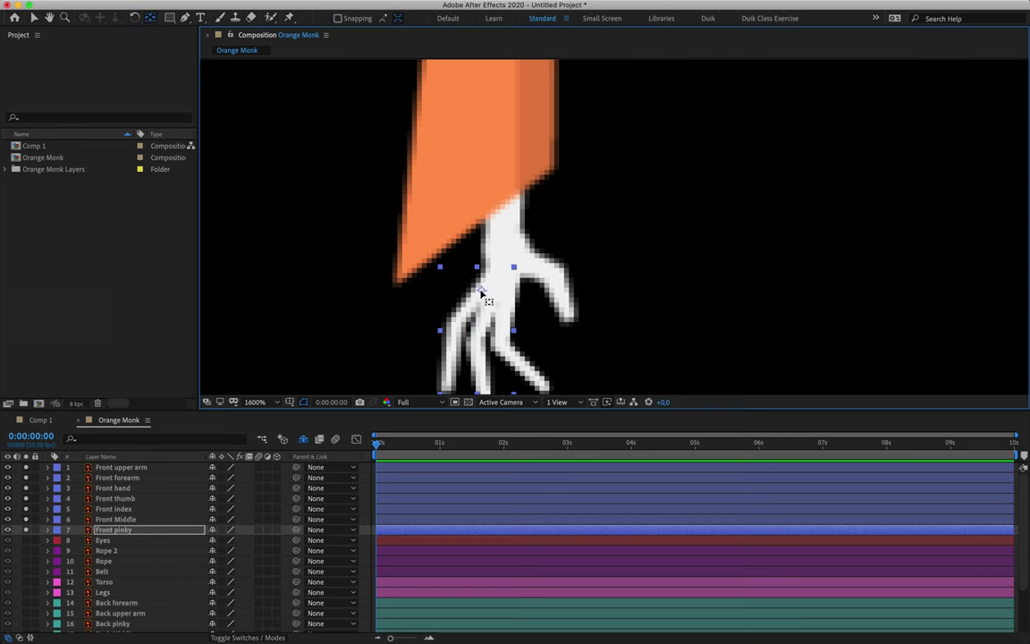
key("w")
mouse_move(449, 344)
left_mouse_down()
mouse_move(407, 299)
mouse_move(483, 353)
mouse_move(445, 360)
left_mouse_up()
key("y")
key("w")
left_click_drag(404, 320, 430, 293)
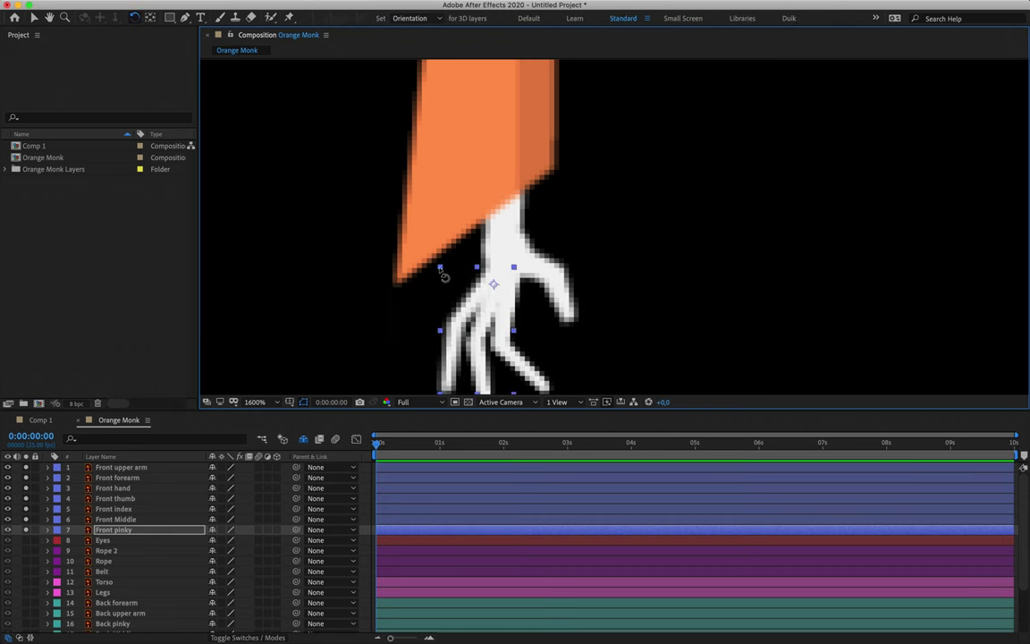
Step: Deselect the Front pinky layer and turn off solo for all seven front arm layers, Front upper arm through Front pinky
key("comma")
key("comma")
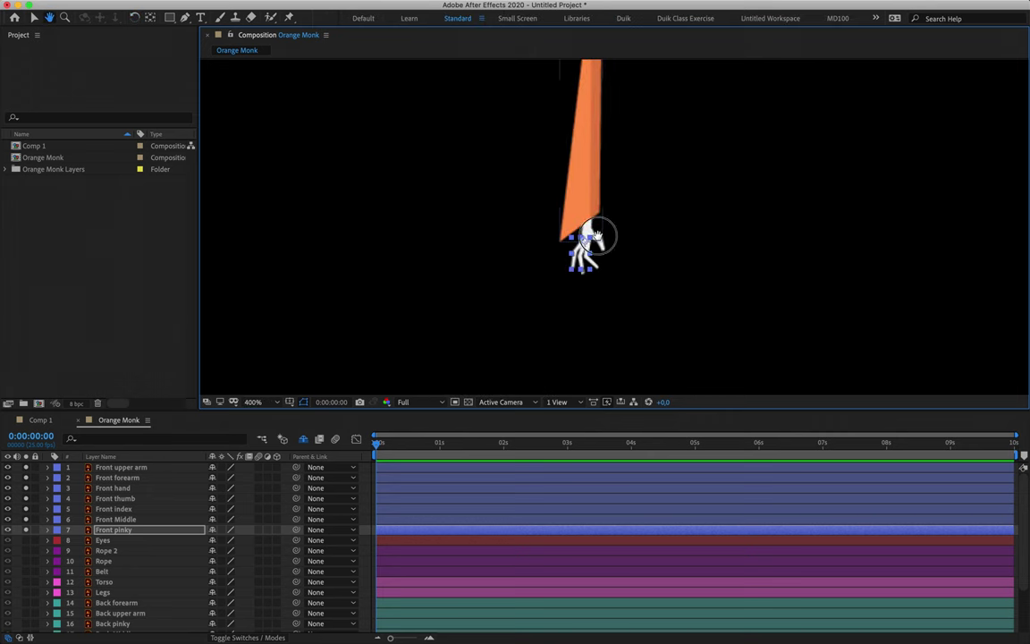
key("comma")
key("h")
left_click_drag(568, 279, 528, 297)
key("w")
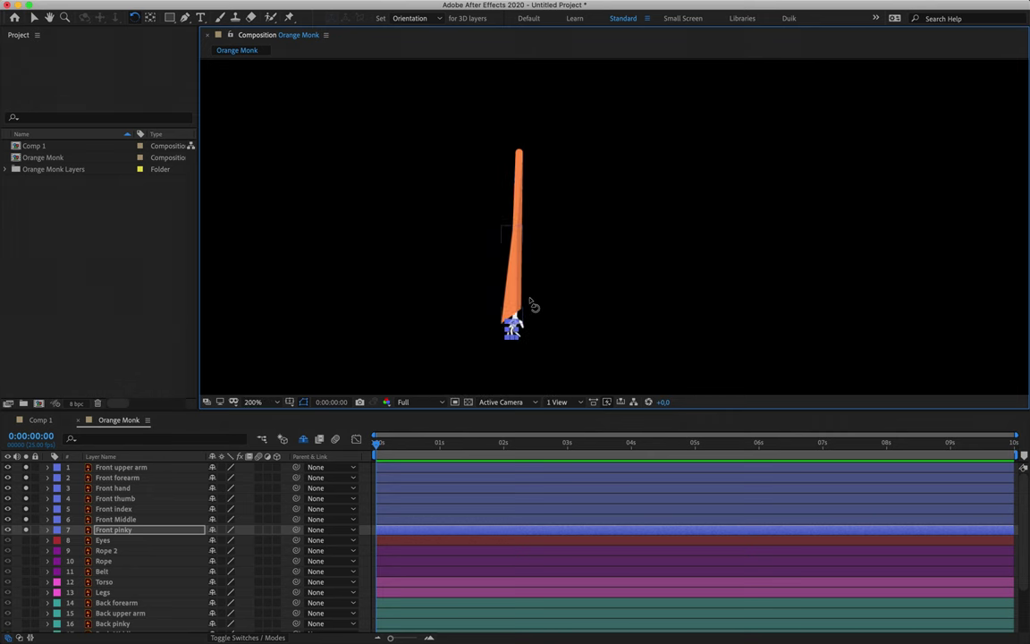
left_click(564, 281)
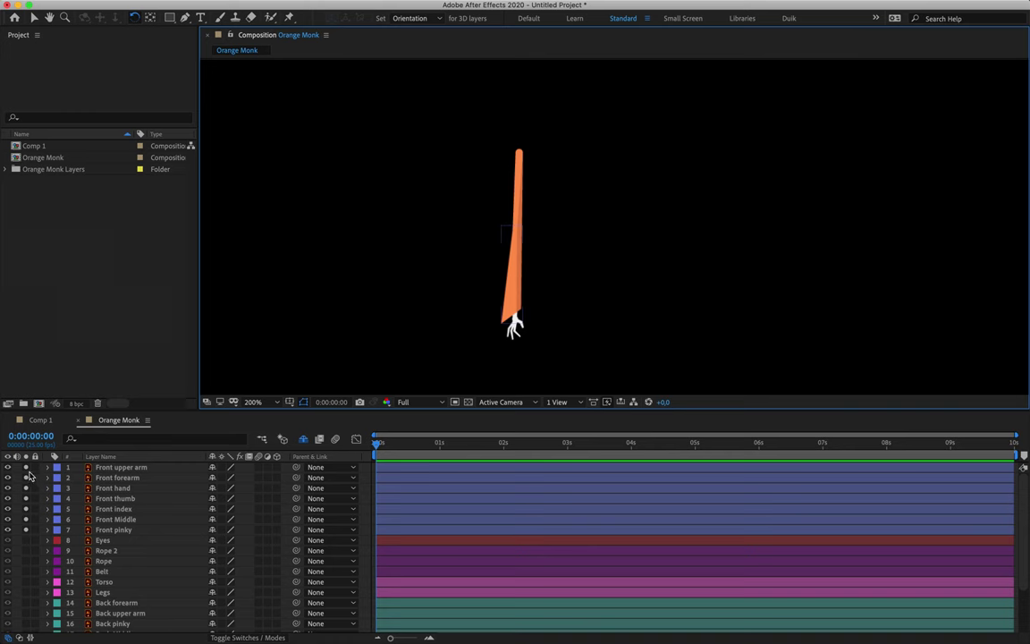
left_click_drag(25, 466, 25, 530)
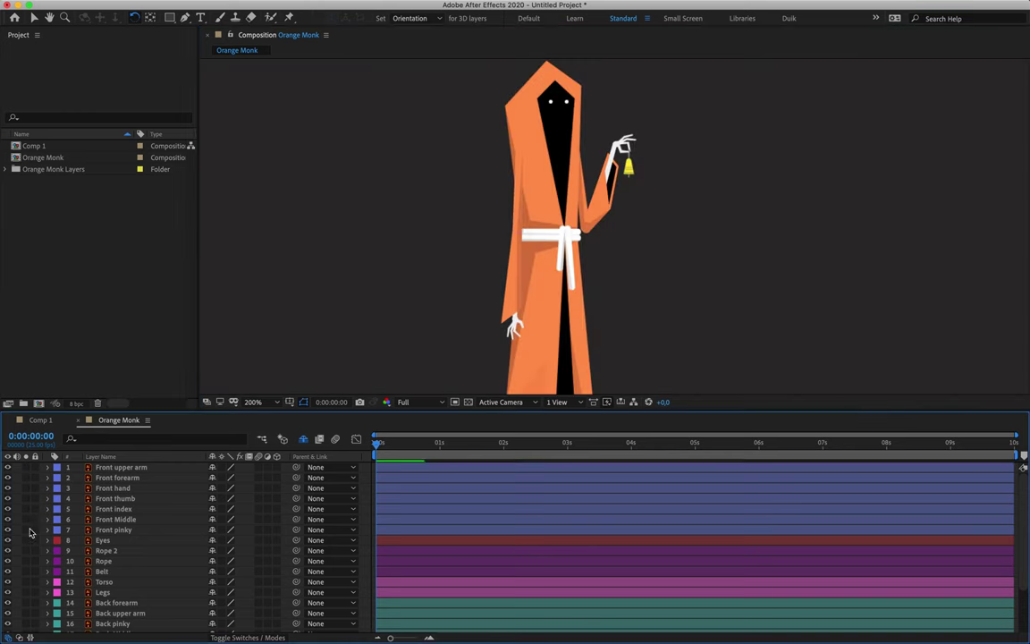
Step: Isolate the Rope 2, Rope and Belt layers with solo
left_click(112, 540)
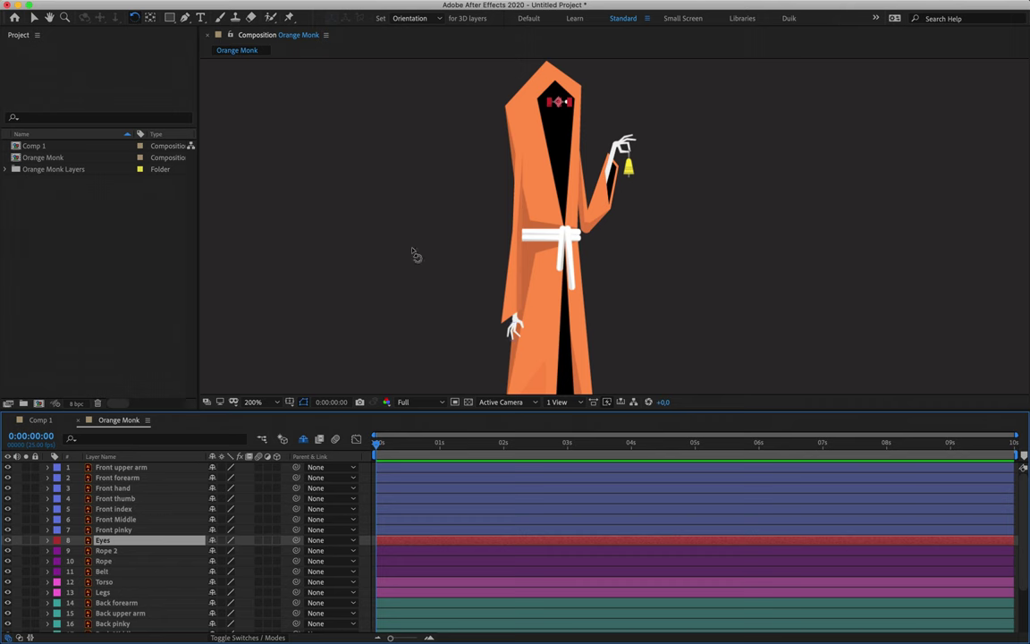
left_click(114, 552)
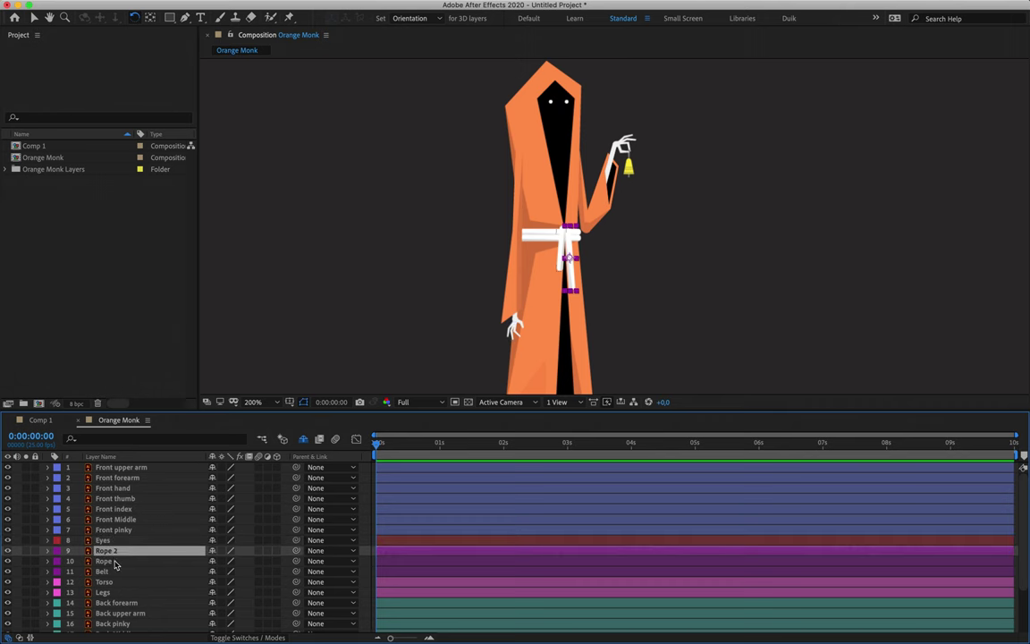
left_click(111, 572, "shift")
left_click(25, 551)
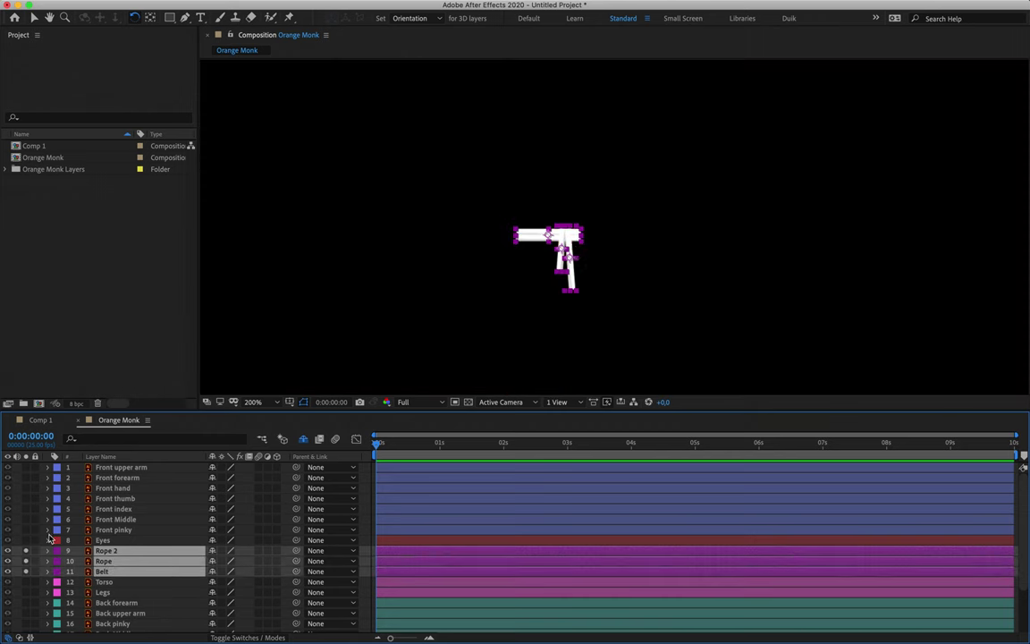
key("period")
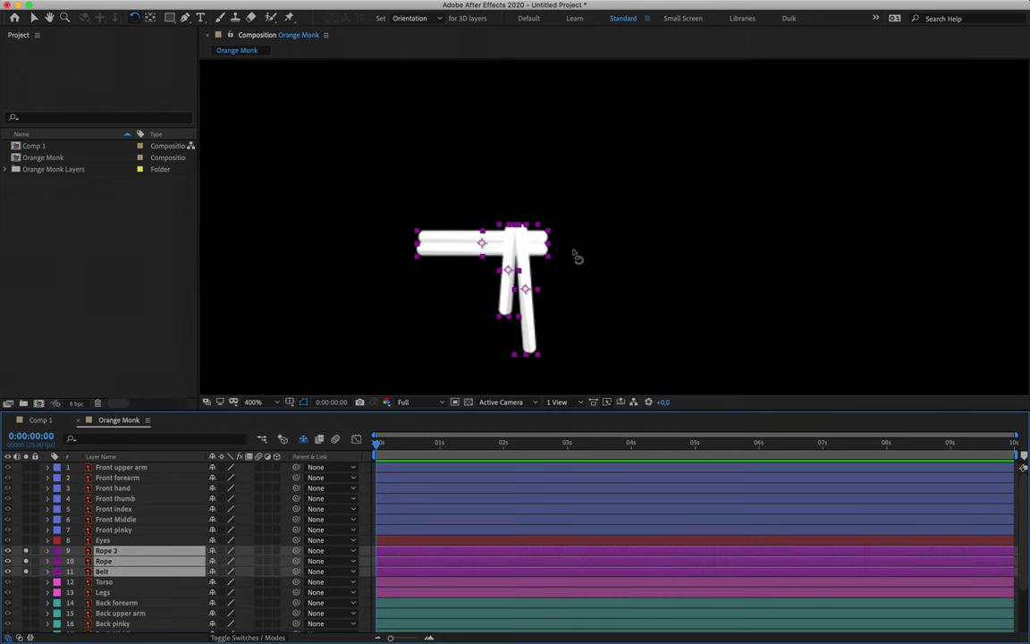
Step: Move the anchor point of the Belt layer to the knot where the two ropes hang down
key("v")
left_click(577, 258)
left_click(474, 244)
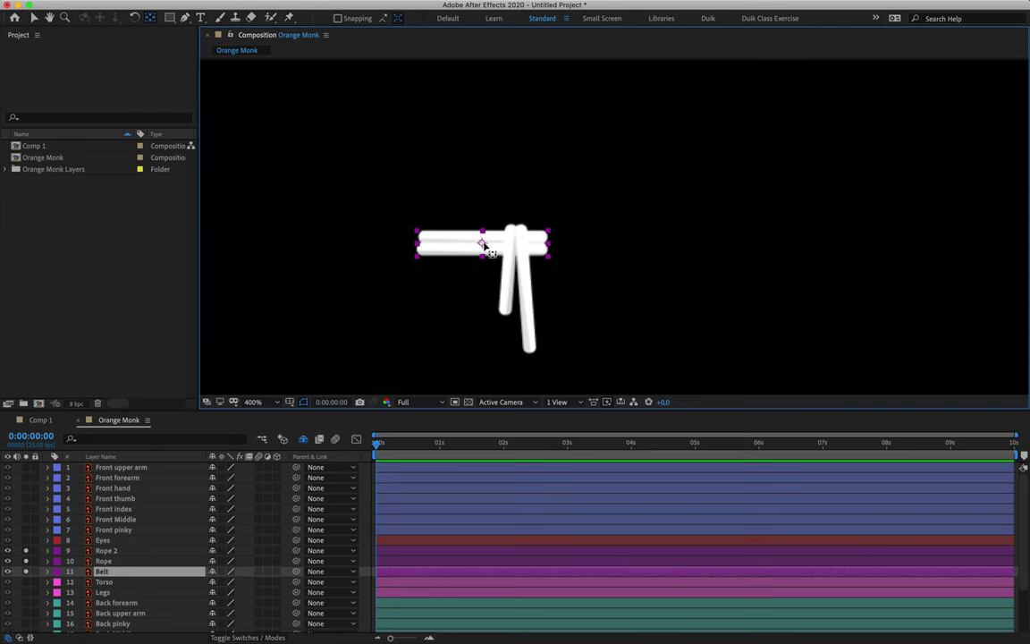
left_click_drag(483, 245, 515, 242)
Step: Turn off solo for the Belt, Rope and Rope 2 layers and check the belt's anchor point against the whole character
left_click_drag(27, 570, 27, 550)
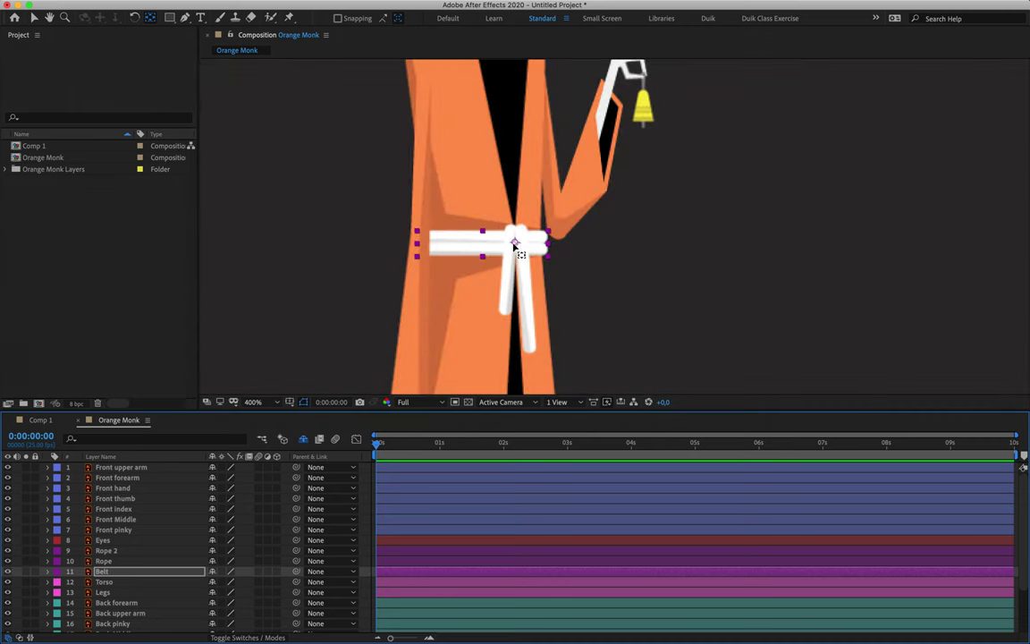
scroll(526, 249, "down", 3)
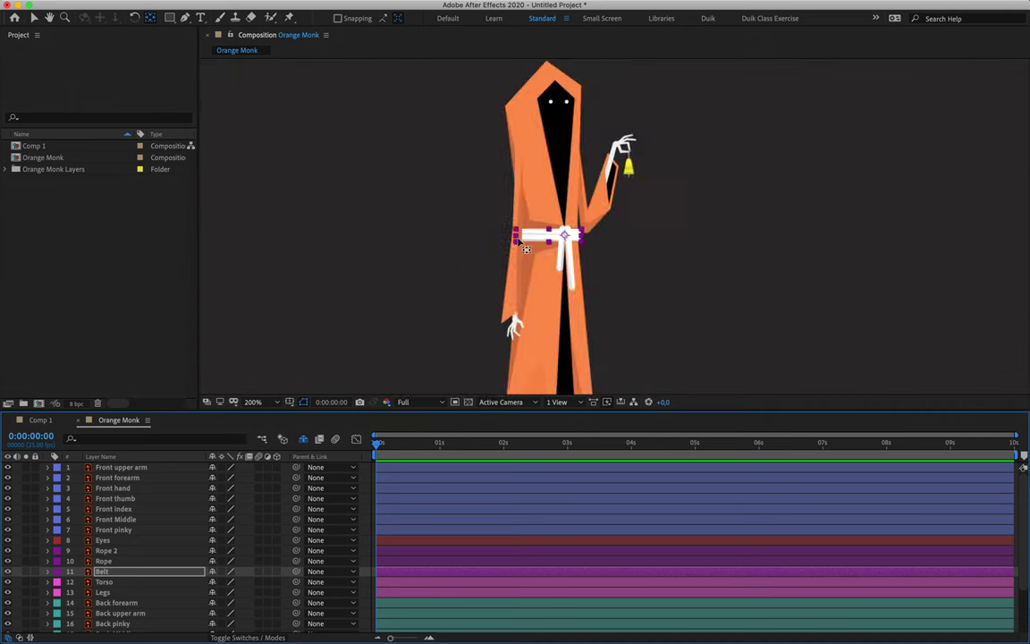
scroll(526, 248, "up", 2)
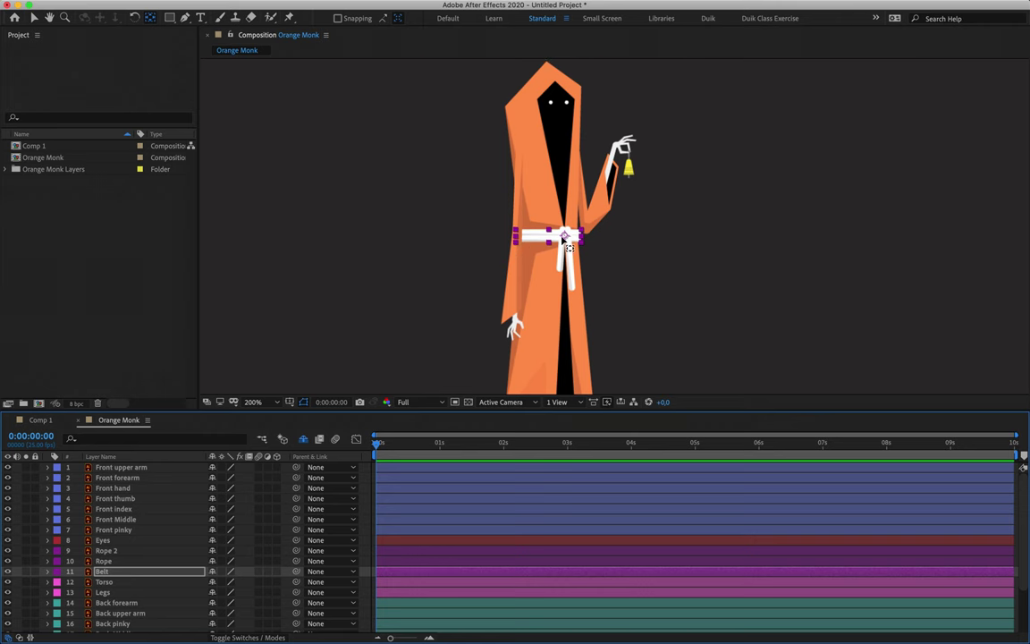
scroll(566, 243, "up", 3)
scroll(565, 242, "down", 1)
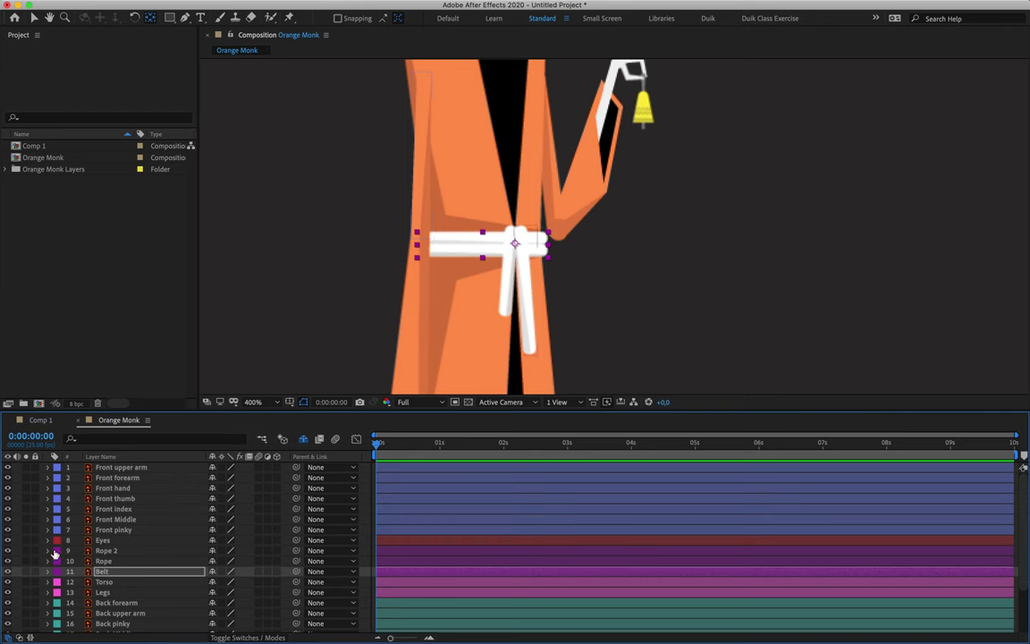
Step: Solo the rope and belt layers again and move the anchor point of Rope 2 to its upper end at the knot
left_click_drag(33, 559, 39, 554)
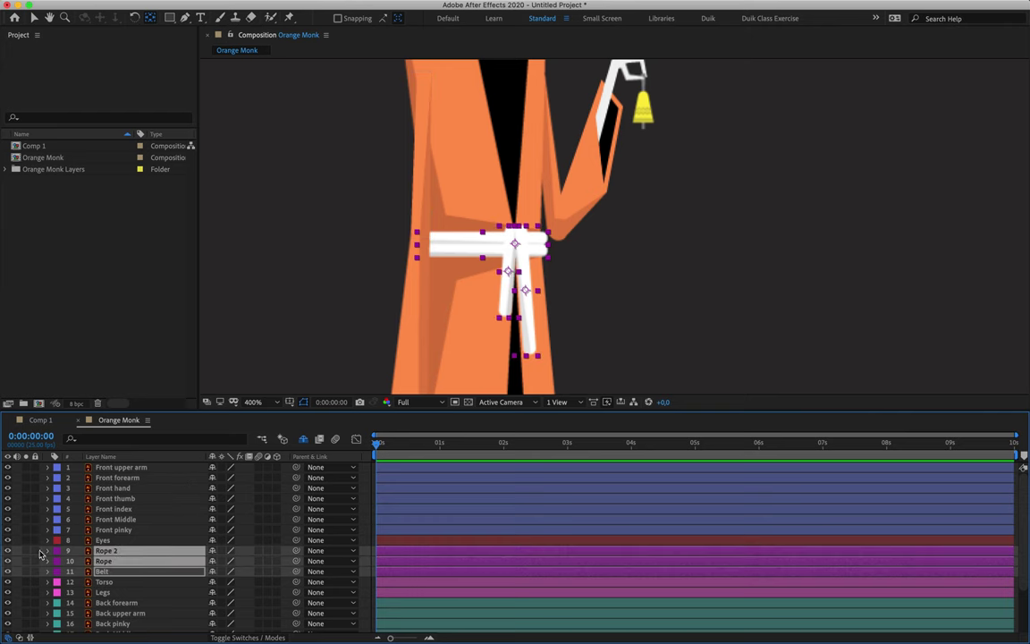
left_click(27, 554)
left_click(528, 309)
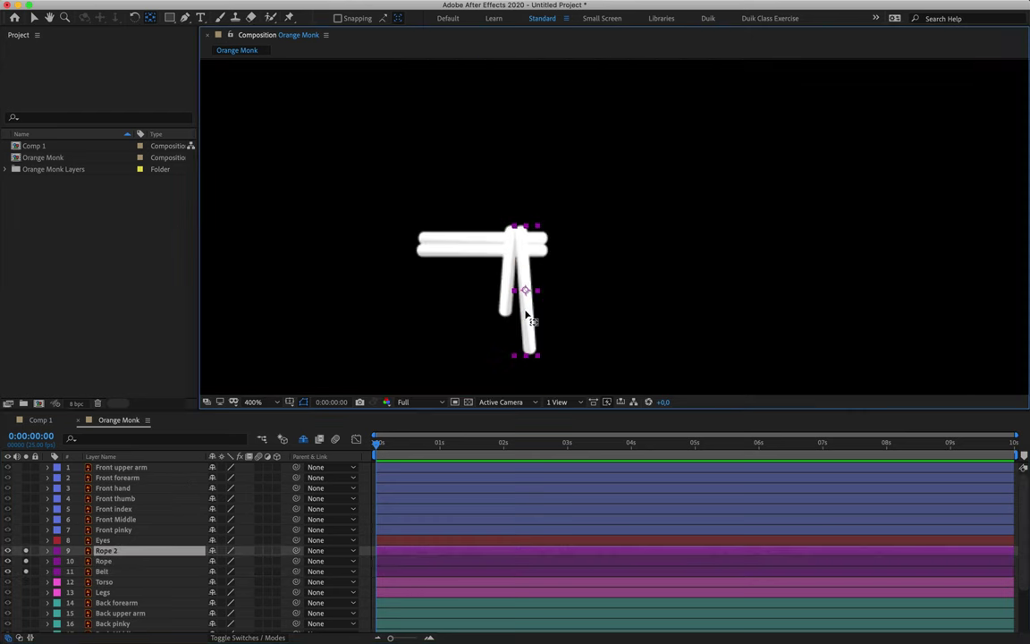
left_click_drag(527, 293, 510, 234)
Step: Test rotating the hanging rope around the belt knot and undo the rotation
left_click(506, 293)
key("w")
left_click_drag(499, 276, 556, 320)
key("super+z")
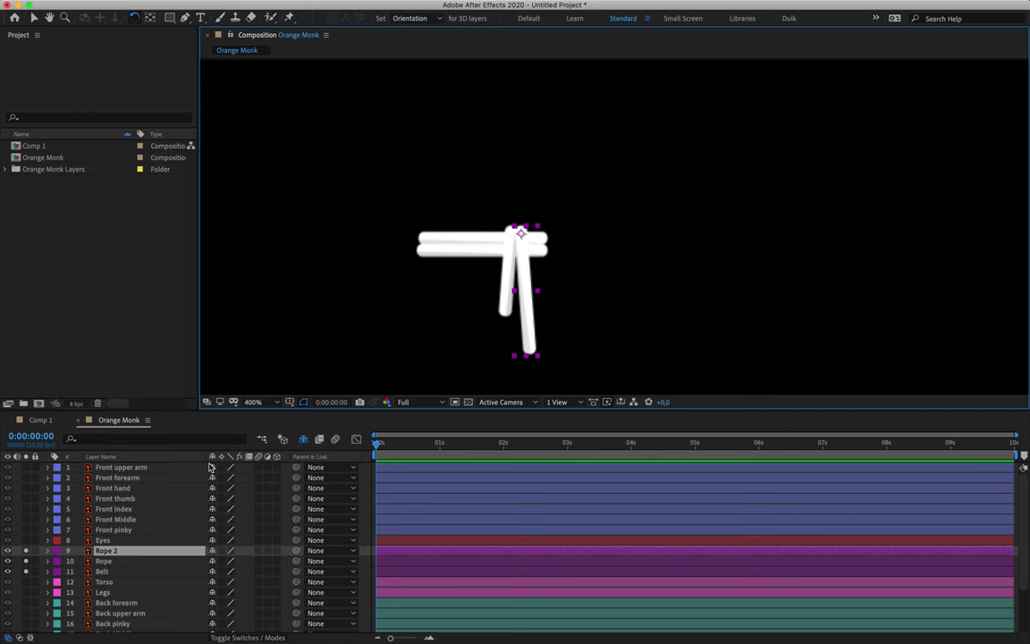
Step: Turn off solo for the rope and belt layers and move the anchor point of the Torso layer to the belt knot
left_click_drag(28, 551, 28, 570)
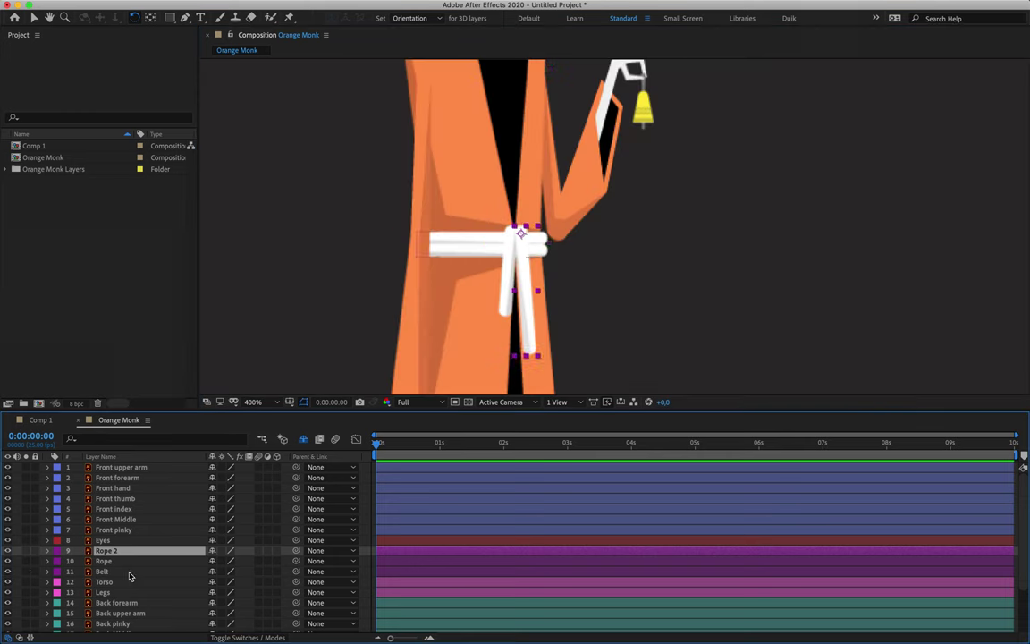
left_click(128, 584)
scroll(540, 237, "down", 2)
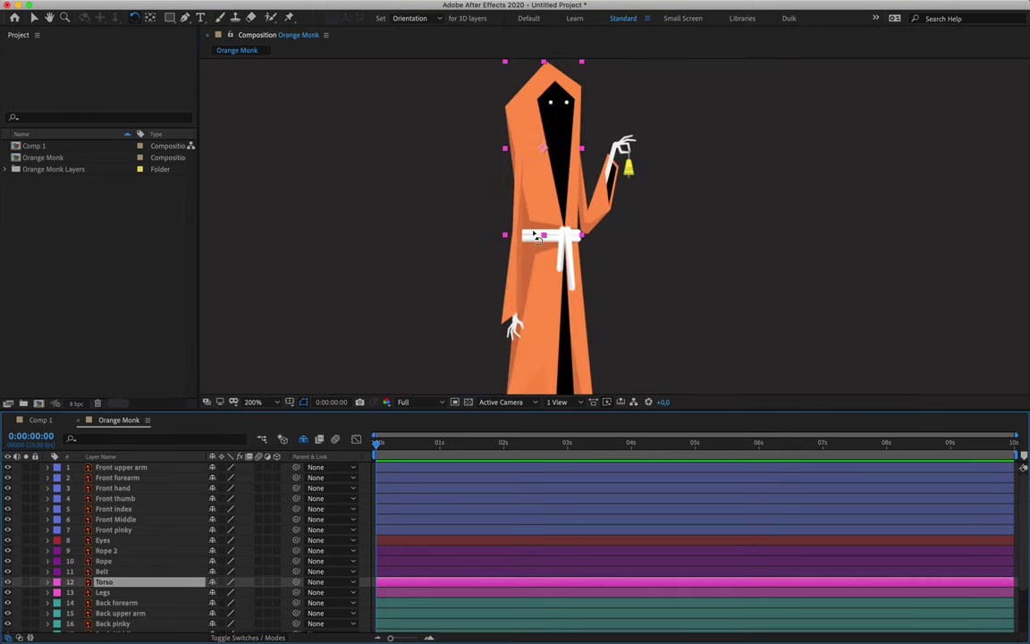
key("y")
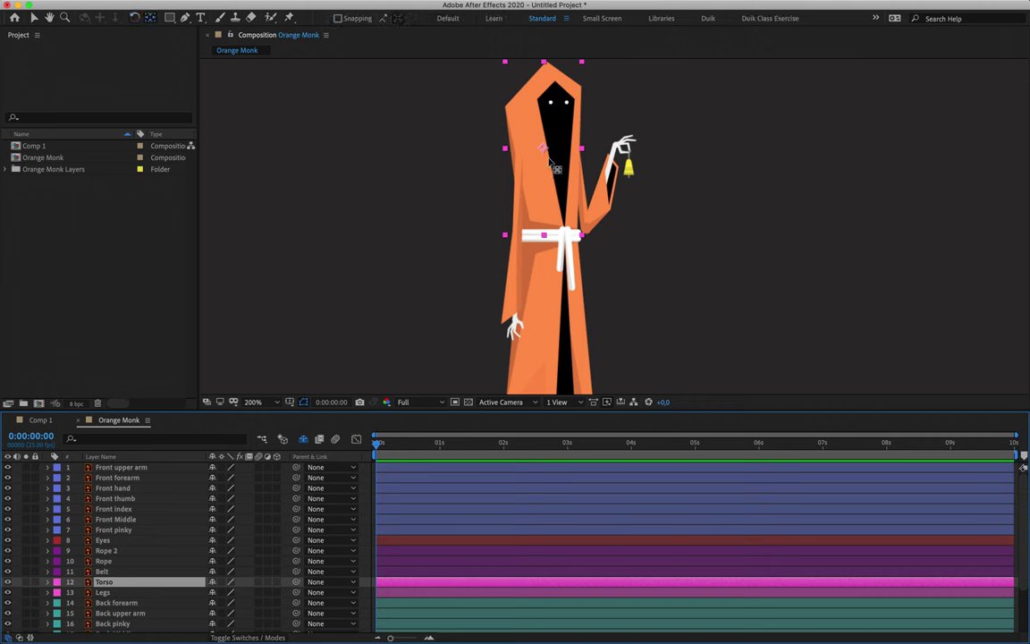
left_click_drag(546, 148, 567, 235)
key("period")
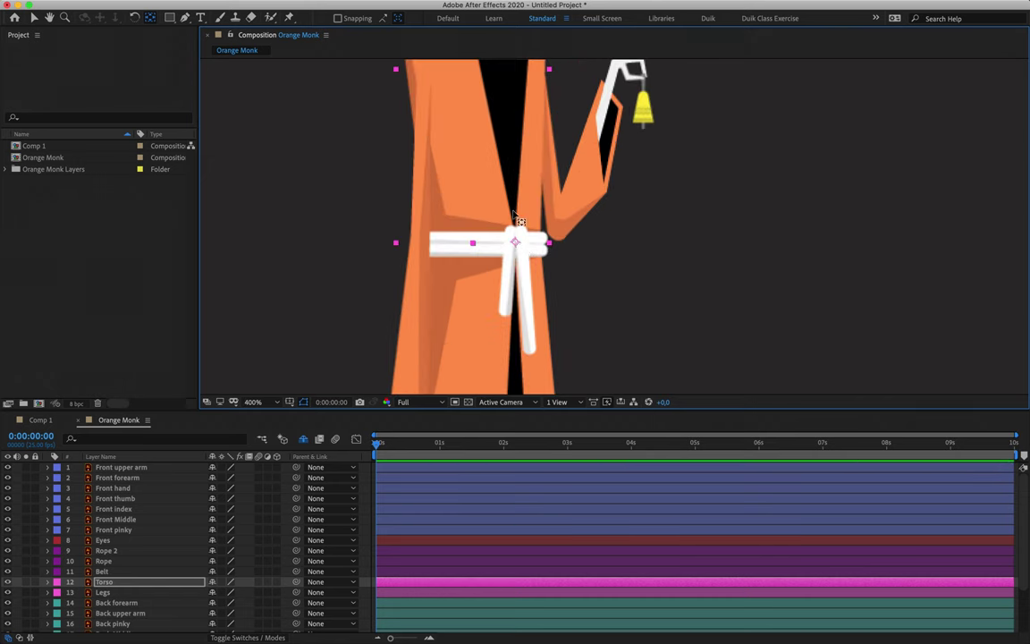
Step: Test rotating the Torso layer around its waist anchor point and undo the rotation
key("comma")
key("w")
left_click_drag(545, 140, 434, 214)
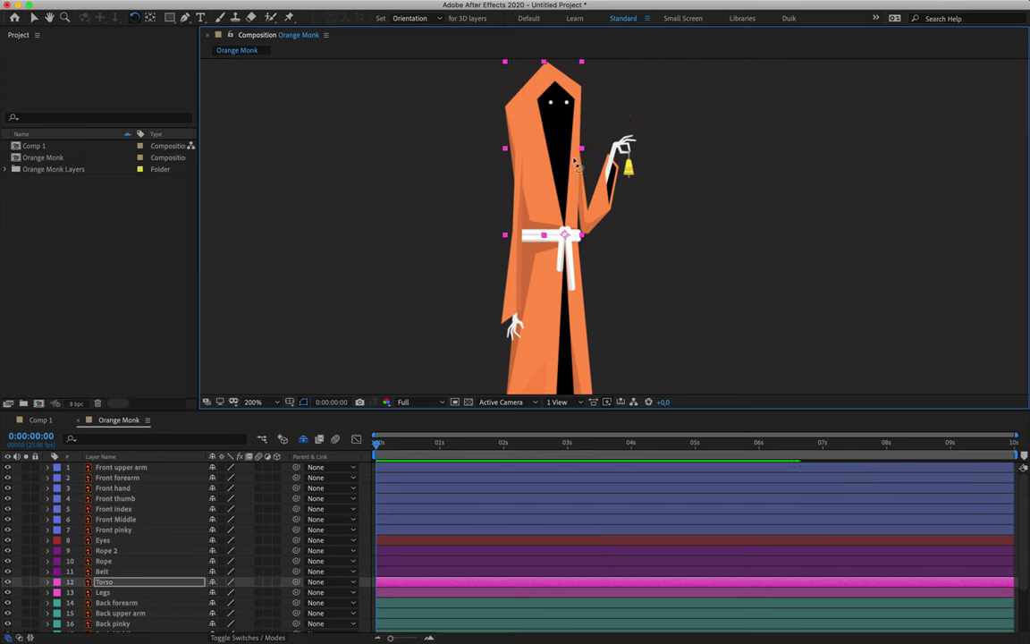
Step: Move the anchor point of the Legs layer up to the belt knot at the waist
left_click(123, 592)
key("y")
left_click_drag(551, 333, 564, 234)
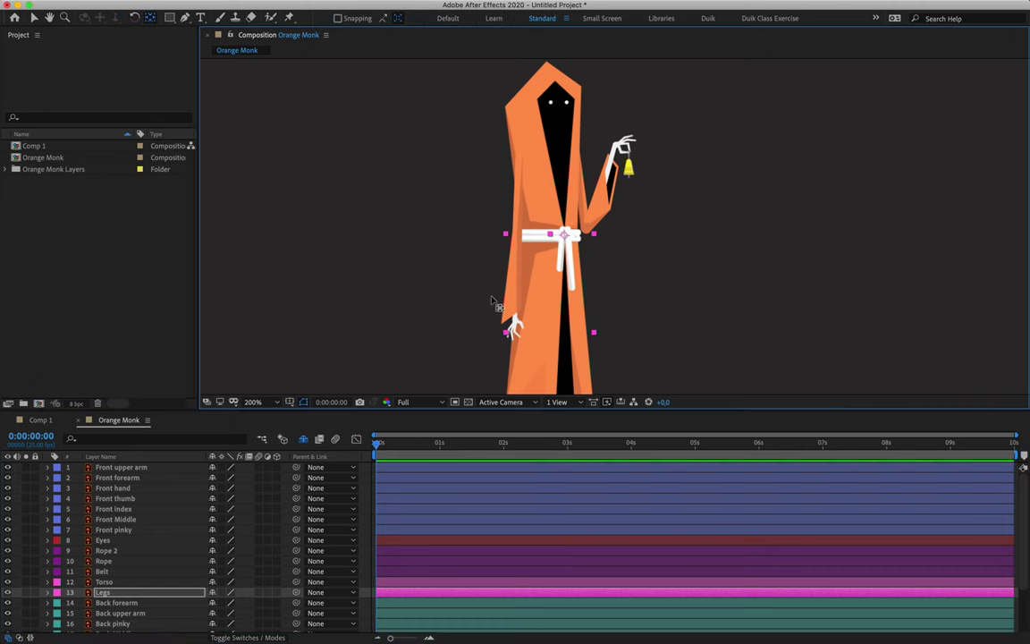
Step: Isolate the back arm and bell layers, Back forearm through Back hand, with solo
scroll(138, 588, "down", 3)
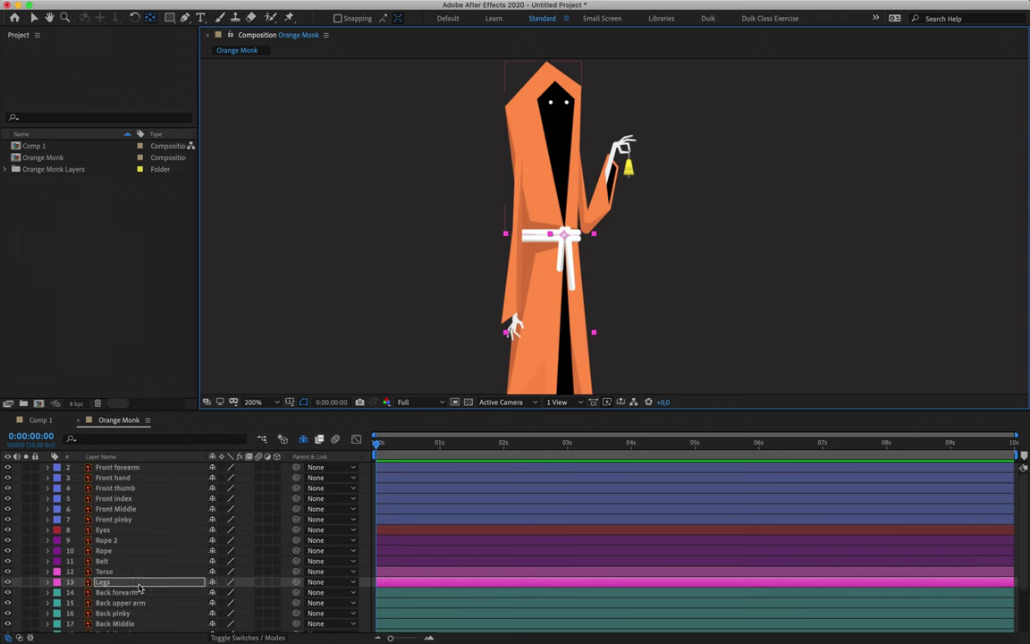
left_click(134, 544)
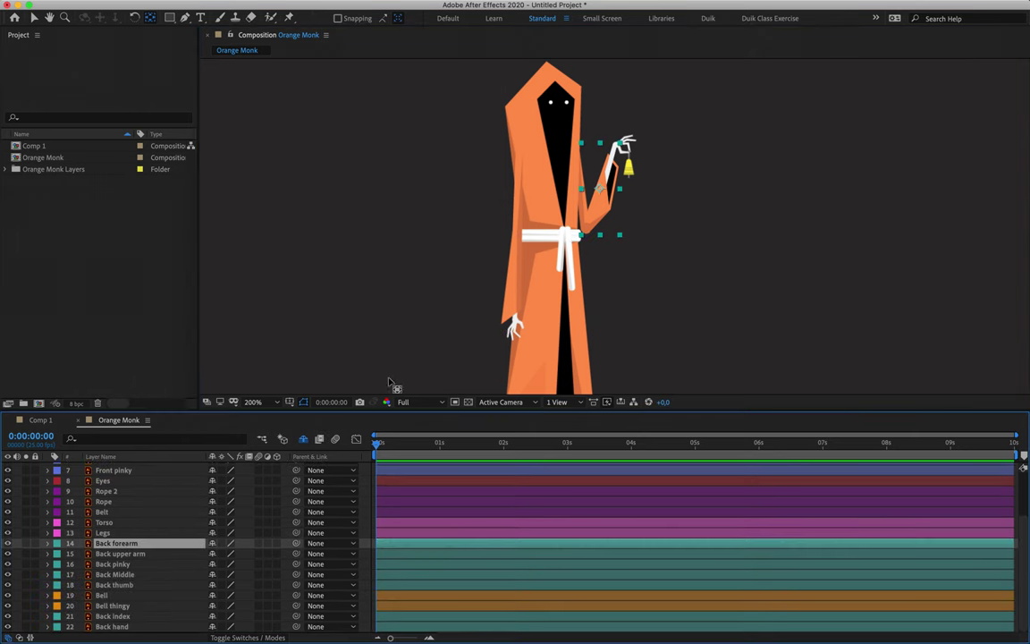
left_click(128, 628, "shift")
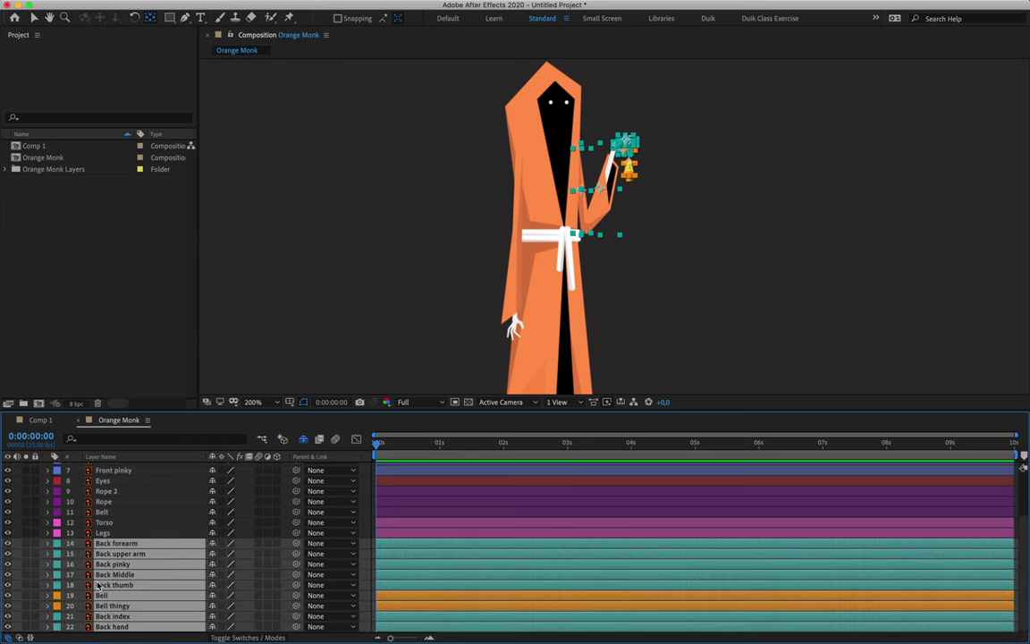
left_click(26, 545)
scroll(571, 198, "up", 2)
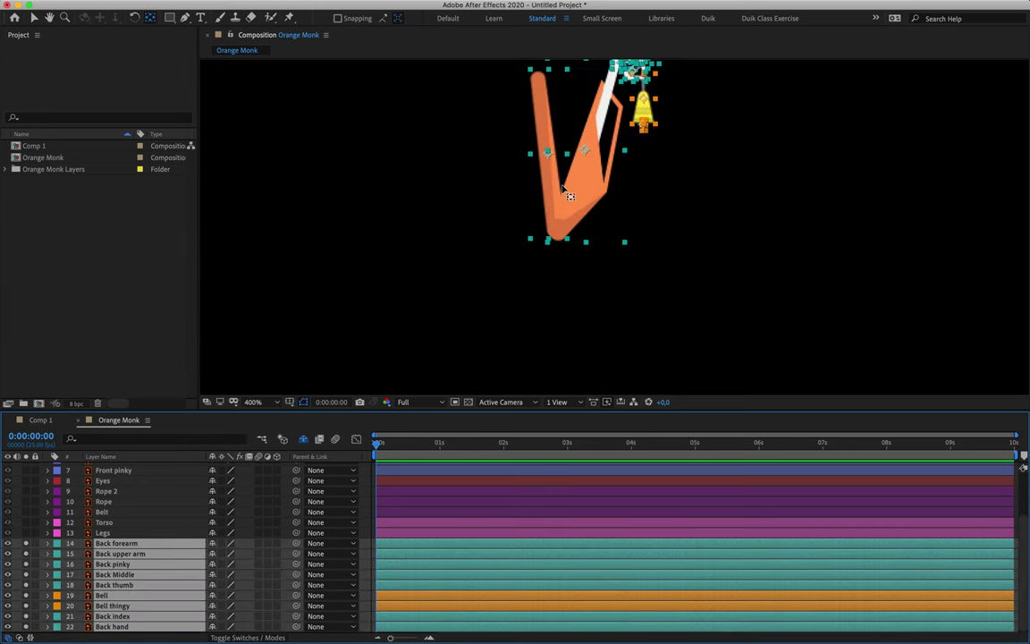
Step: Move the anchor point of the Back forearm layer down to the elbow and test its rotation
left_click_drag(628, 178, 632, 230)
left_click(770, 191)
left_click(599, 253)
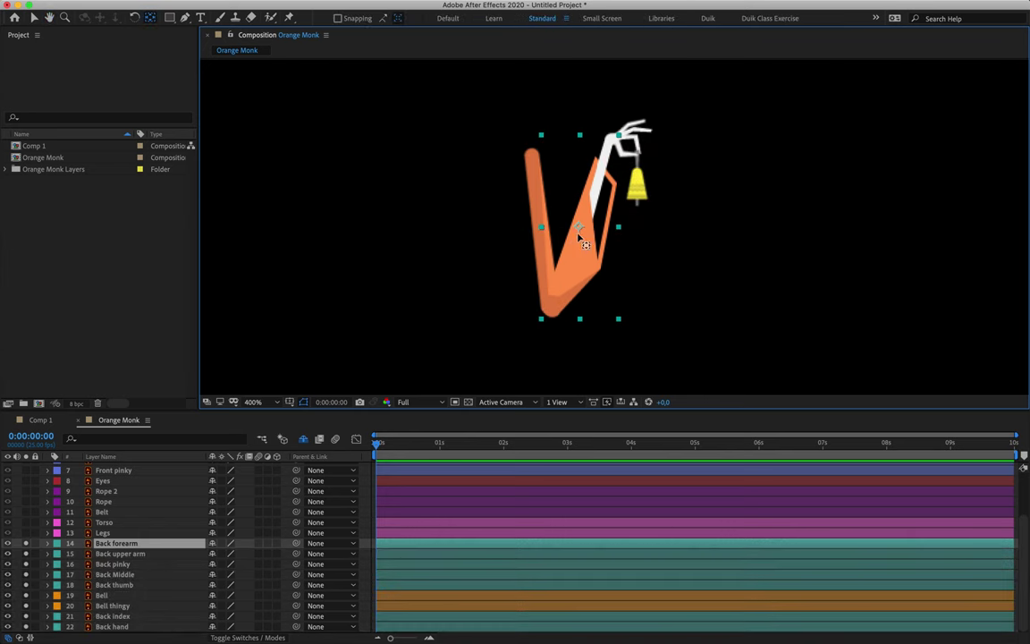
left_click_drag(580, 234, 553, 306)
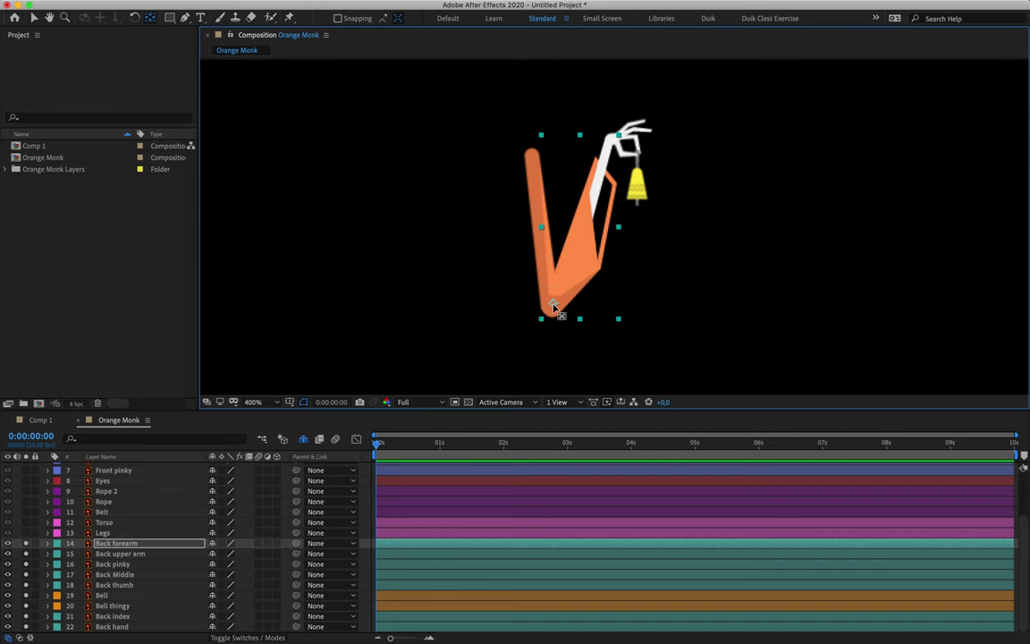
key("w")
left_click_drag(585, 295, 665, 269)
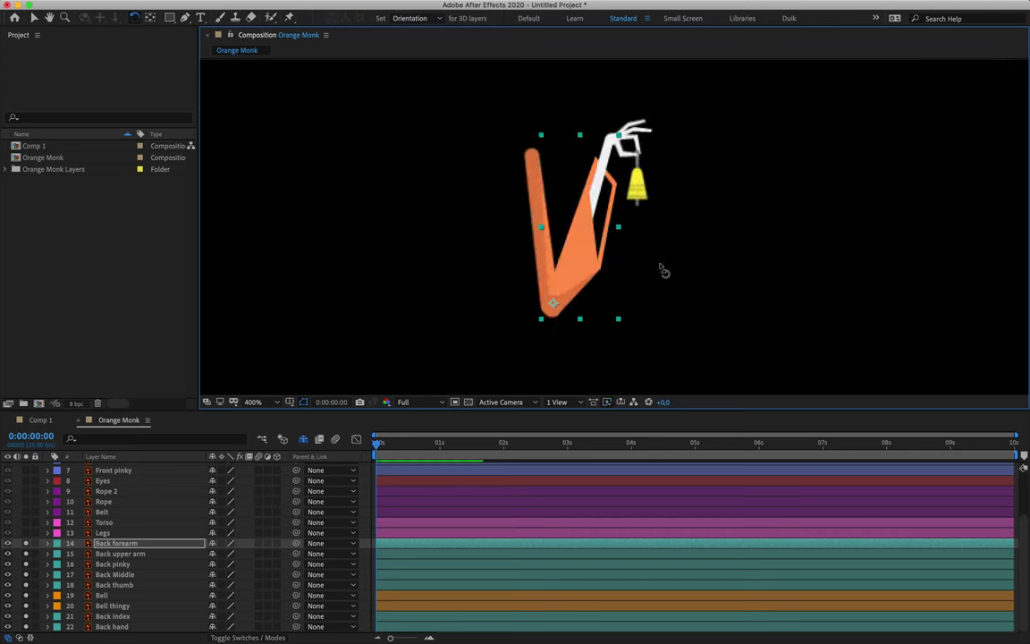
Step: Move the anchor point of the Back upper arm layer up to the shoulder and test its rotation
left_click(125, 554)
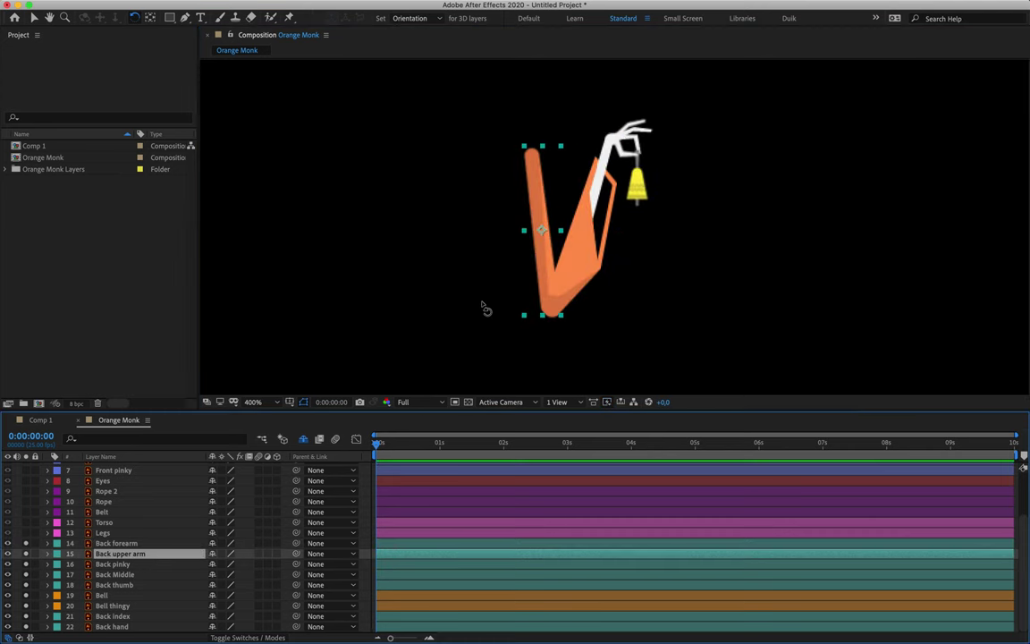
key("y")
left_click_drag(541, 230, 577, 163)
key("w")
Step: Move the anchor point of the Back pinky layer to the finger's base on the hand and test its rotation
left_click(114, 564)
scroll(597, 301, "up", 2)
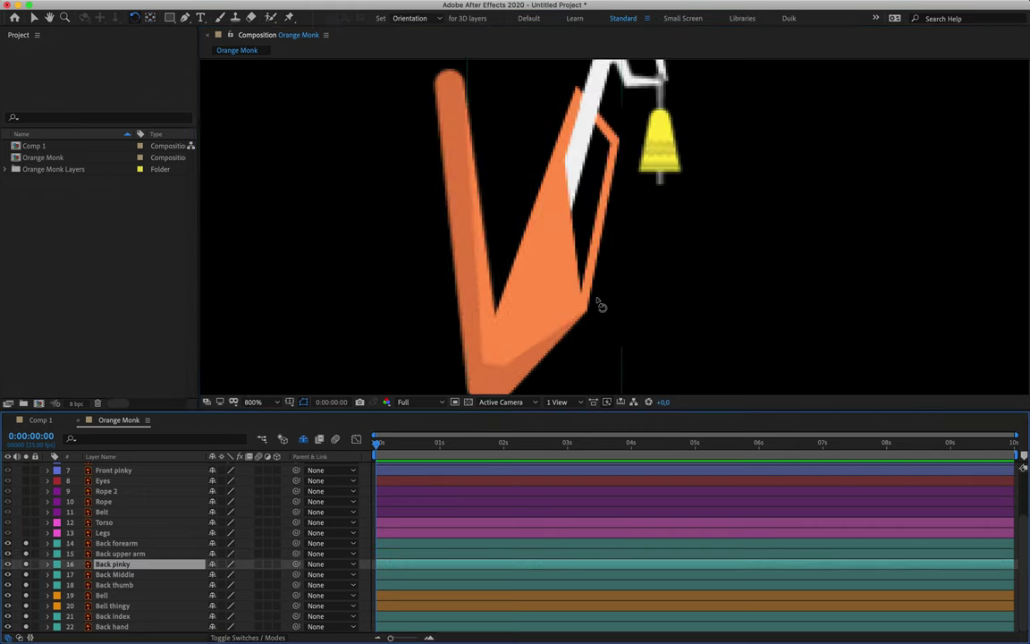
left_click_drag(581, 221, 604, 323)
key("y")
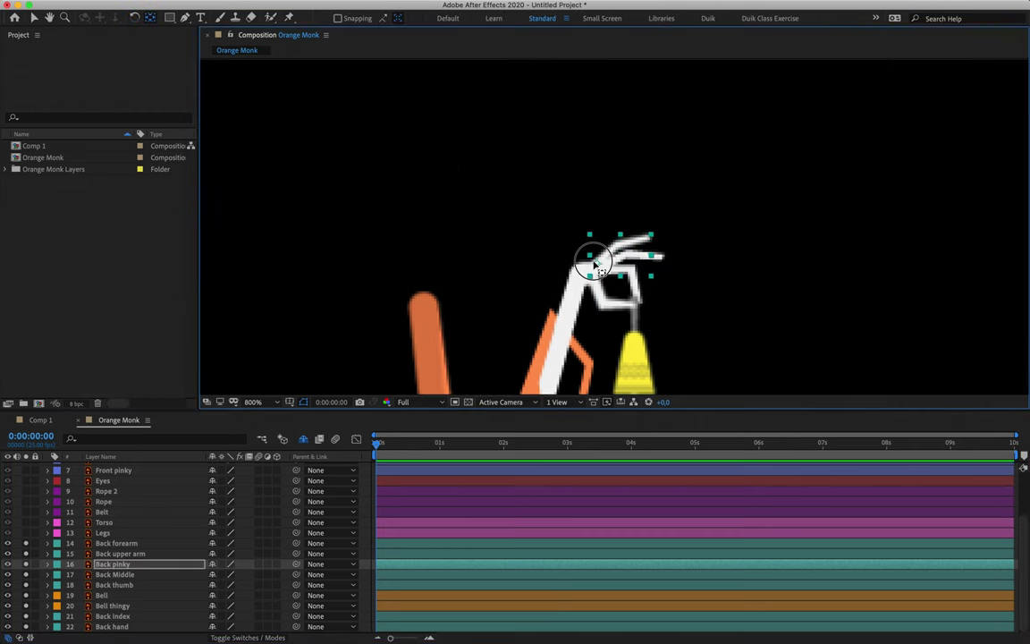
key("w")
left_click_drag(617, 225, 660, 259)
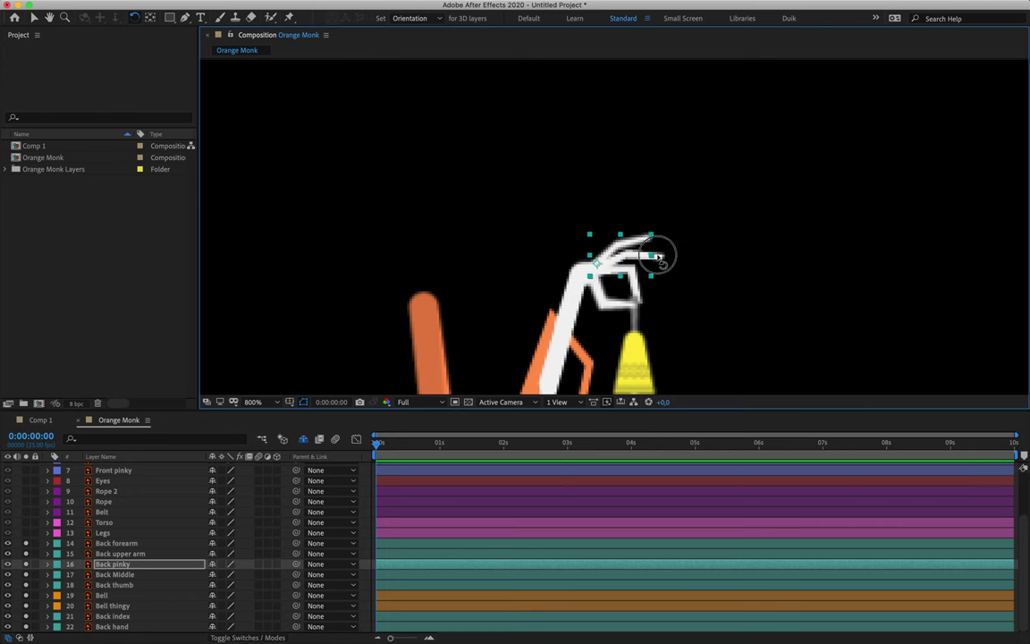
Step: Move the anchor point of the Back Middle layer to the base of the middle finger
left_click(669, 262)
key("y")
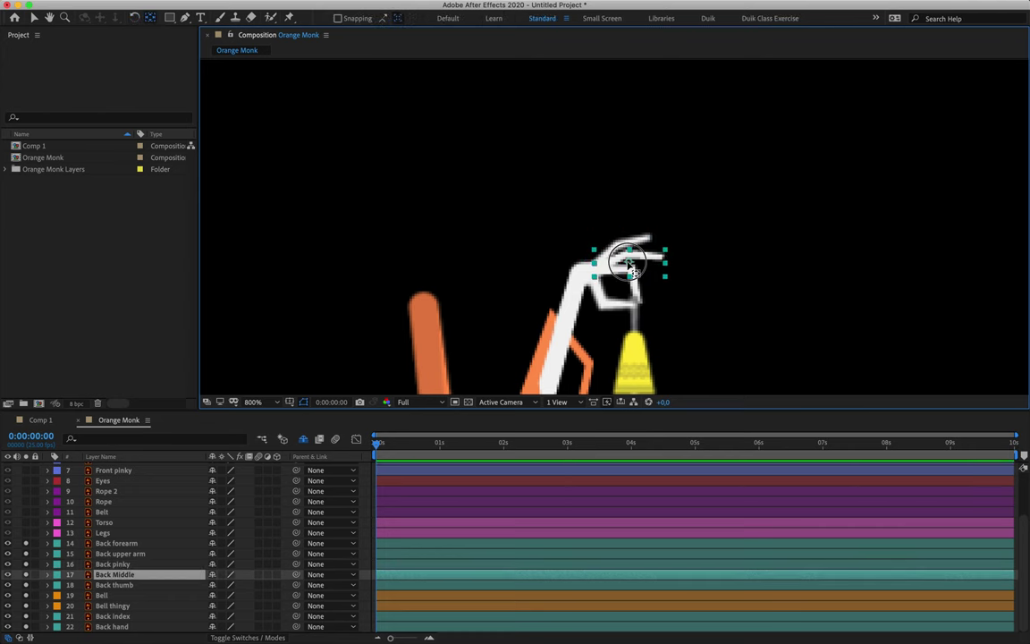
key("w")
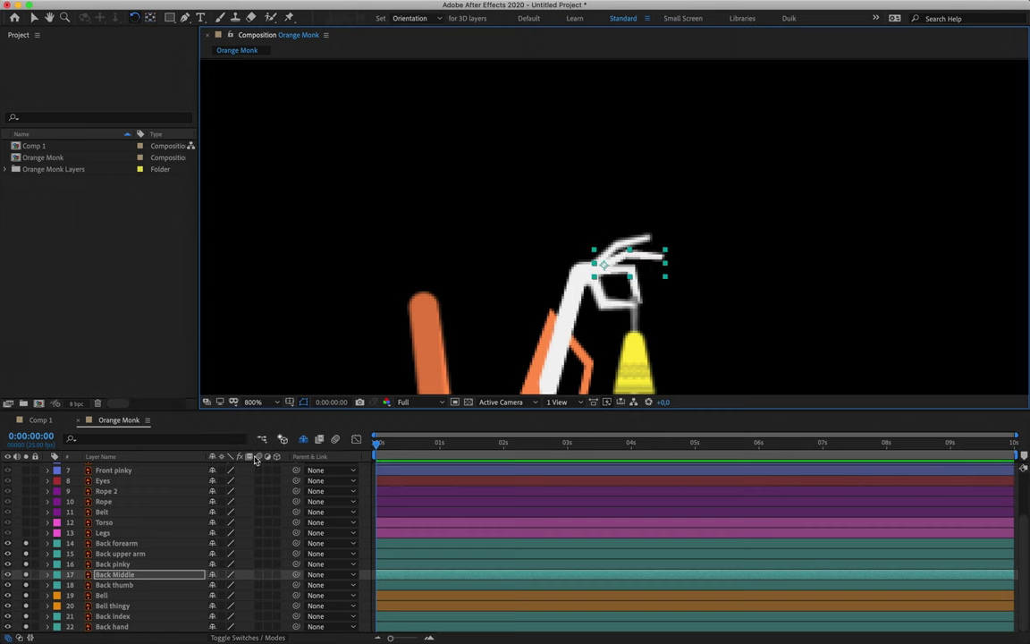
Step: Move the anchor point of the Back thumb layer to the base of the thumb at the hand
key("super+Down")
key("y")
mouse_move(613, 291)
left_mouse_down()
mouse_move(597, 293)
mouse_move(597, 320)
mouse_move(624, 303)
mouse_move(629, 312)
mouse_move(633, 290)
left_mouse_up()
key("w")
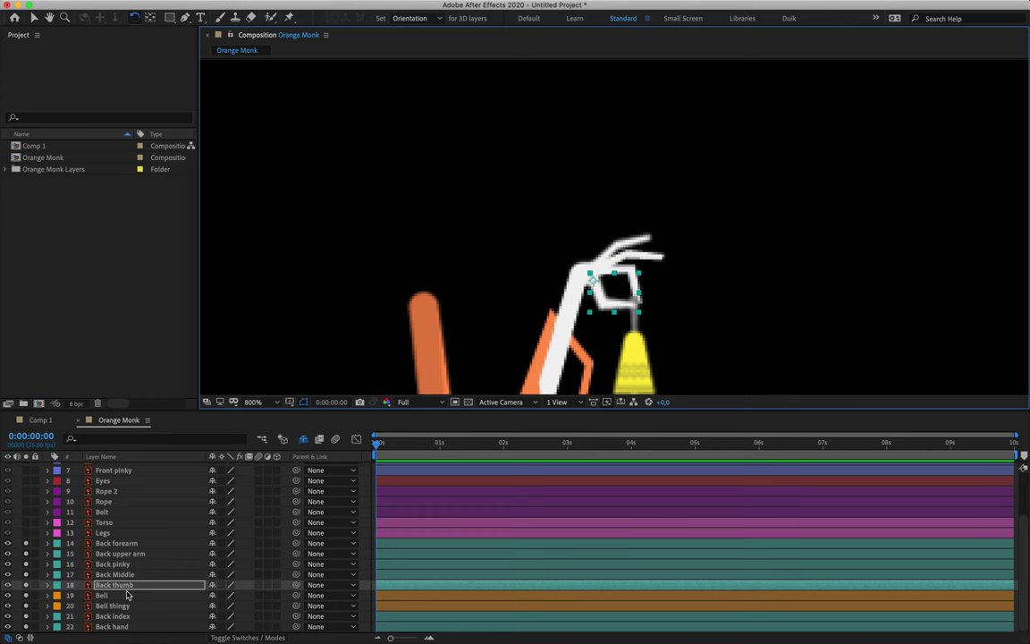
Step: Move the anchor point of the Bell layer to the top of its handle between the fingers and test its swing
left_click(127, 595)
key("h")
left_click_drag(637, 304, 638, 267)
key("w")
key("v")
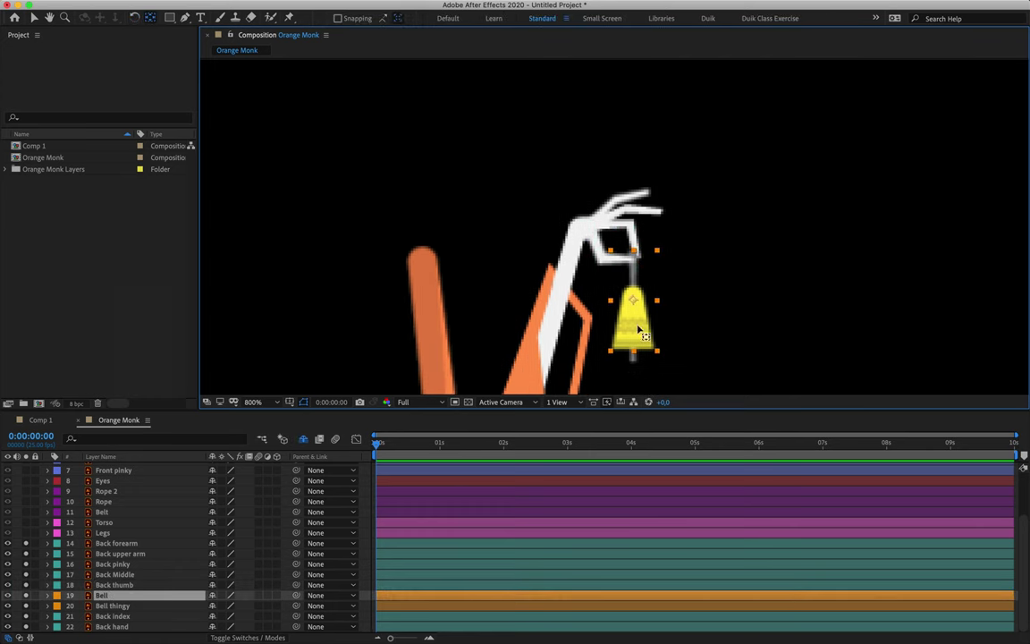
key("Return")
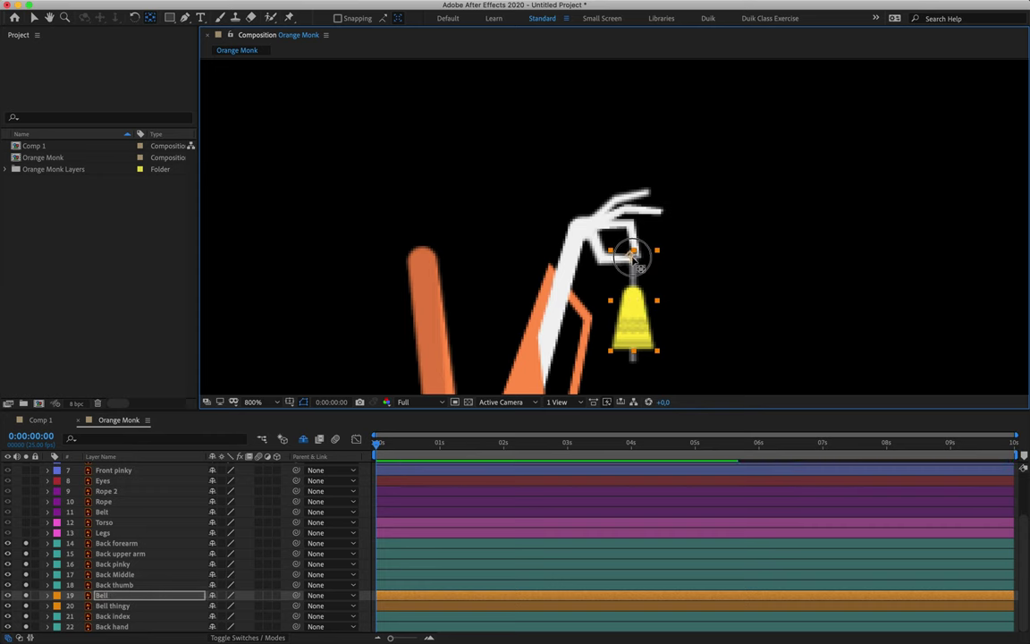
key("w")
left_click_drag(635, 326, 582, 352)
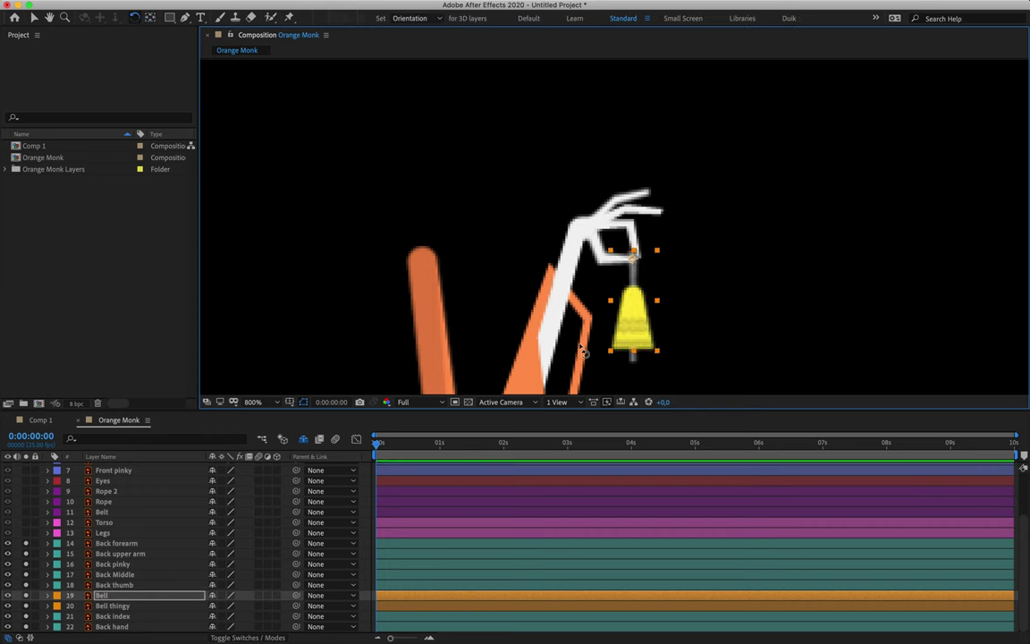
Step: Move the anchor point of the Bell thingy layer to the clapper's upper end inside the bell and test its rotation
left_click(114, 607)
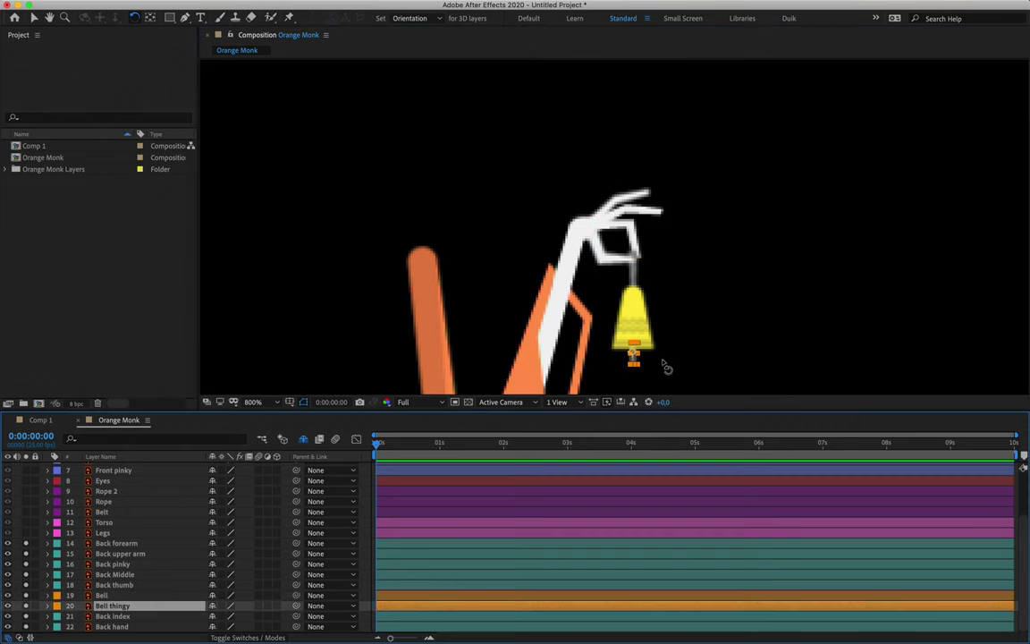
scroll(635, 364, "up", 3)
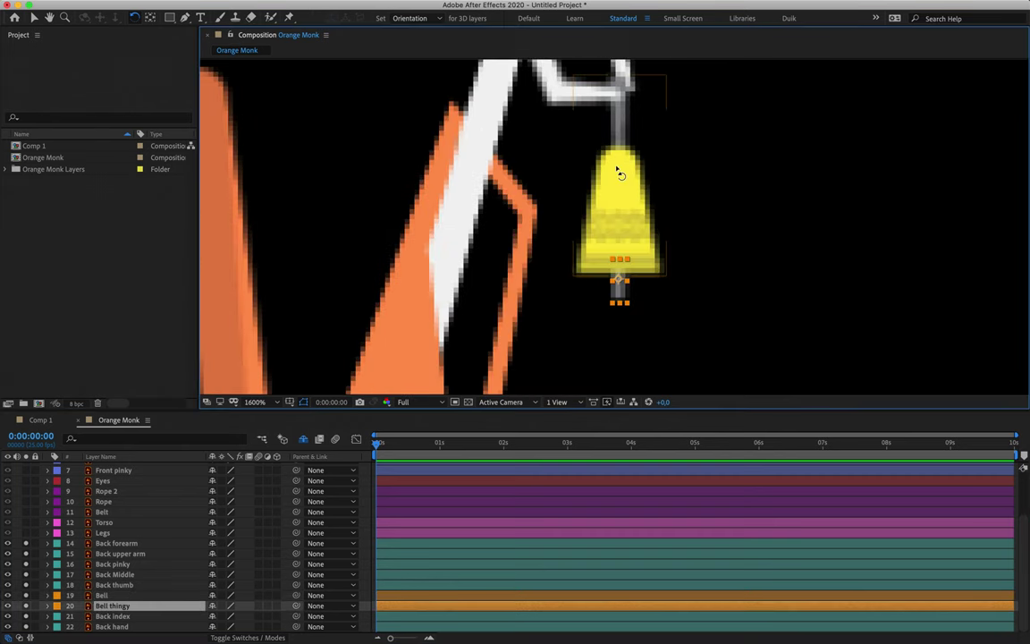
key("y")
left_click_drag(617, 282, 620, 260)
key("w")
mouse_move(621, 310)
left_mouse_down()
mouse_move(616, 286)
mouse_move(575, 299)
mouse_move(645, 309)
mouse_move(625, 318)
left_mouse_up()
key("comma")
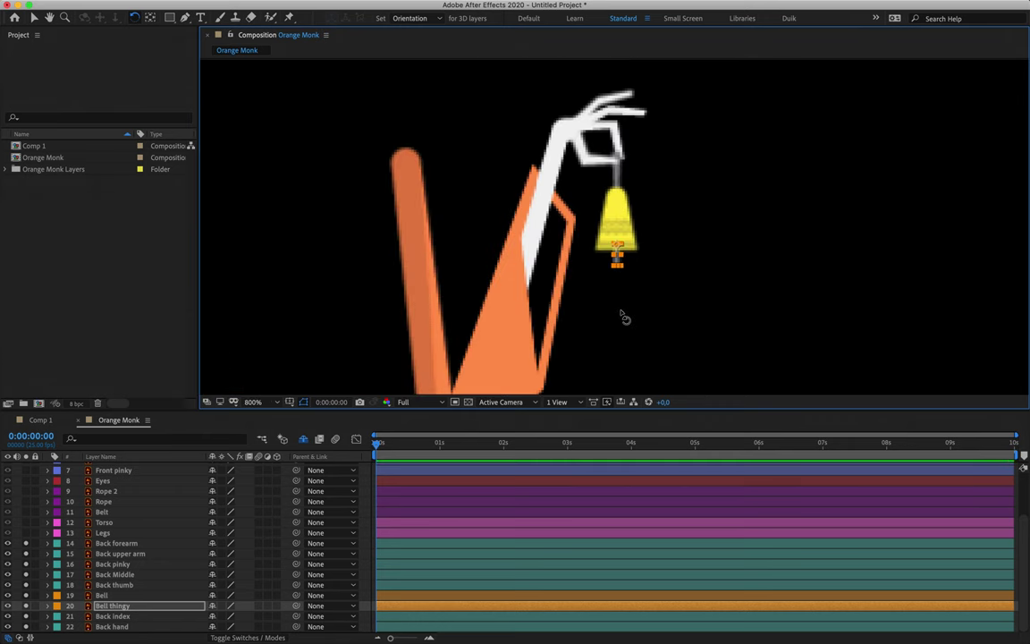
Step: Move the anchor point of the Back index layer to the base of the index finger at the hand
key("ctrl+Down")
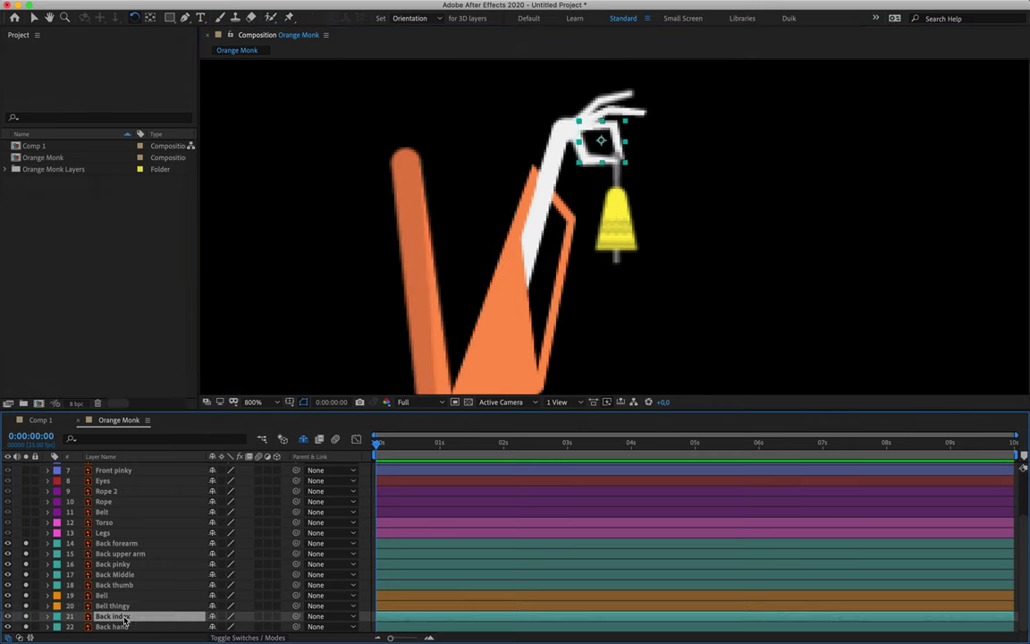
key("y")
left_click_drag(606, 152, 631, 146)
key("w")
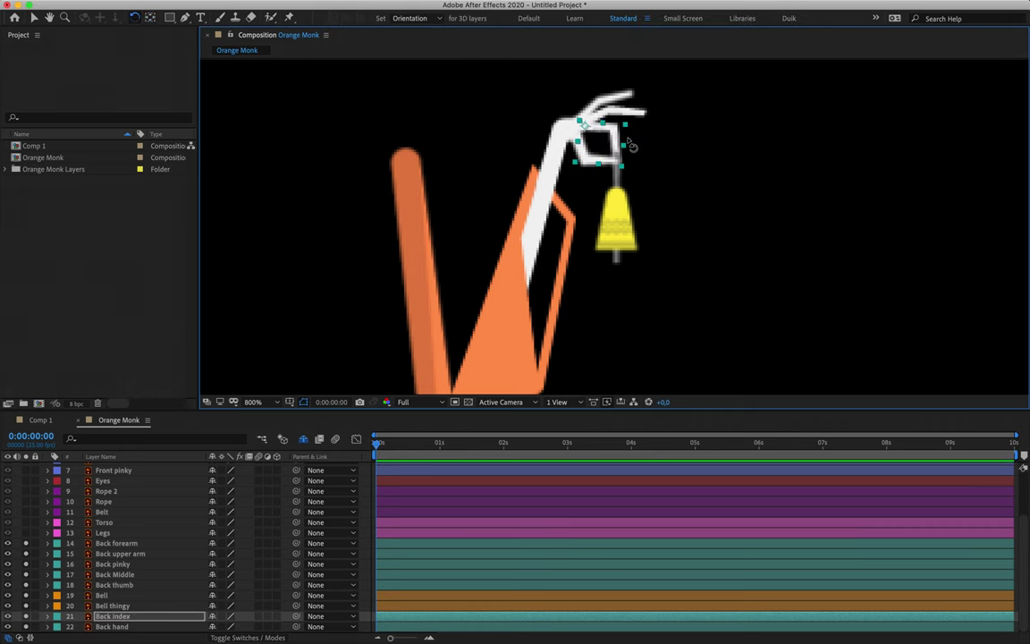
Step: Place the anchor point of the Back hand layer at the wrist, then test its rotation and undo it
left_click(143, 626)
key("y")
left_click(564, 133)
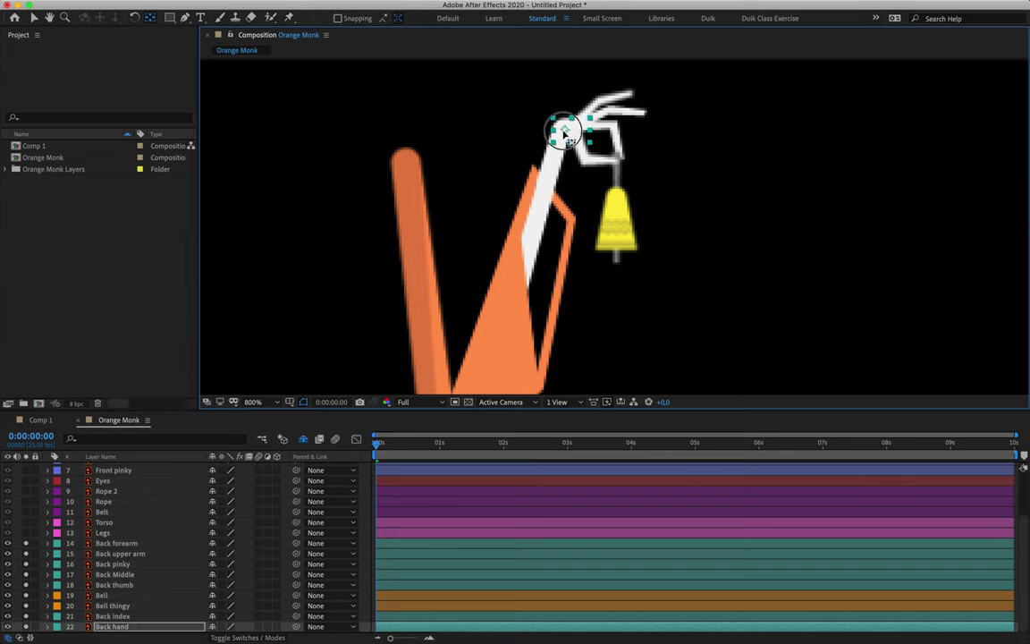
key("w")
left_click_drag(569, 132, 589, 150)
key("ctrl+z")
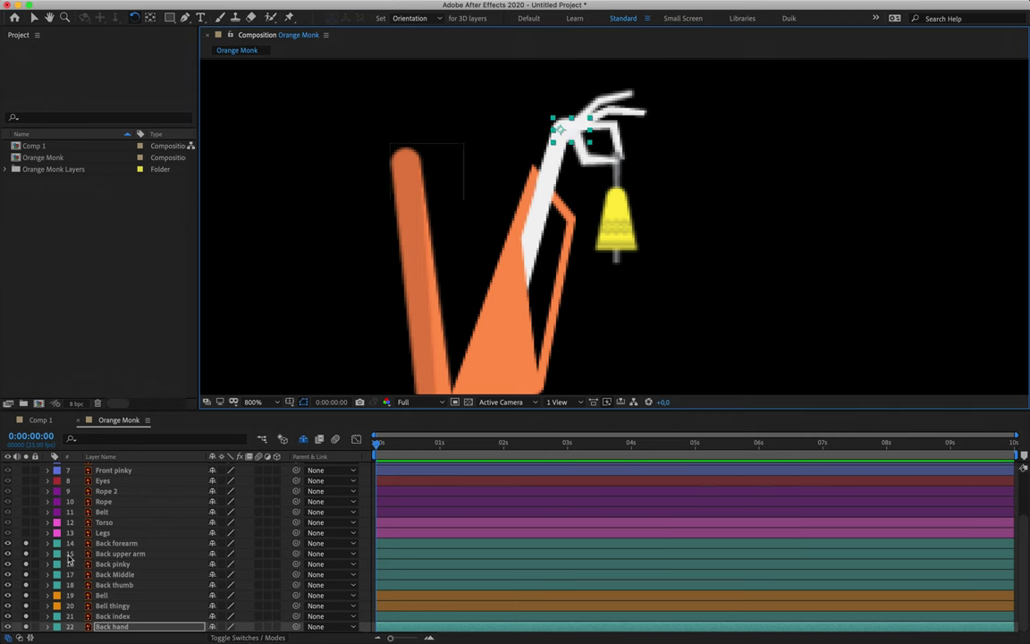
Step: Turn off solo for the back arm and bell layers to show the whole monk, and deselect all layers
left_click_drag(26, 548, 28, 611)
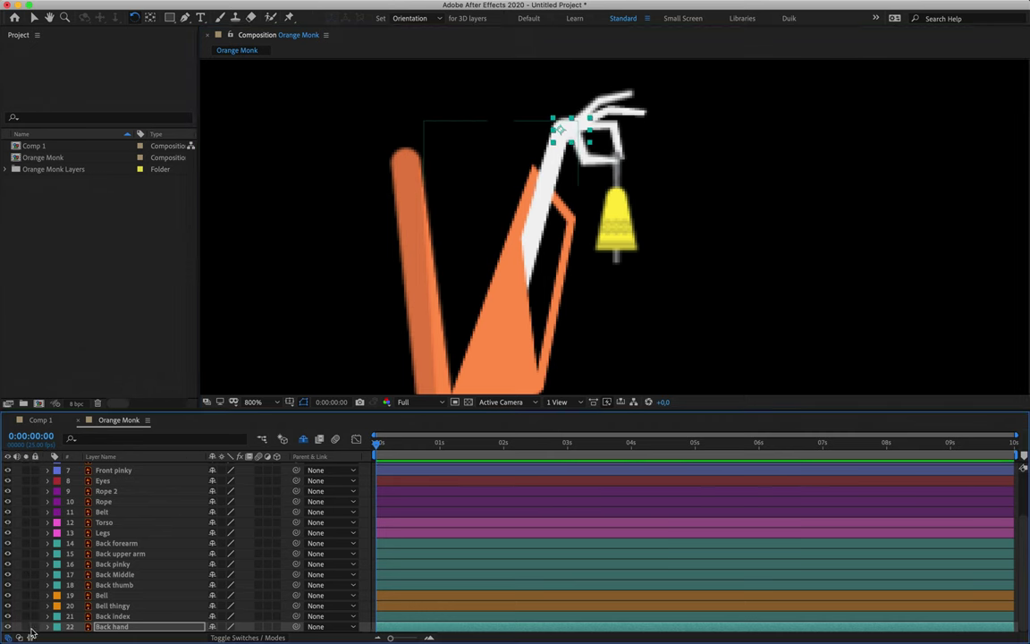
key("comma")
key("comma")
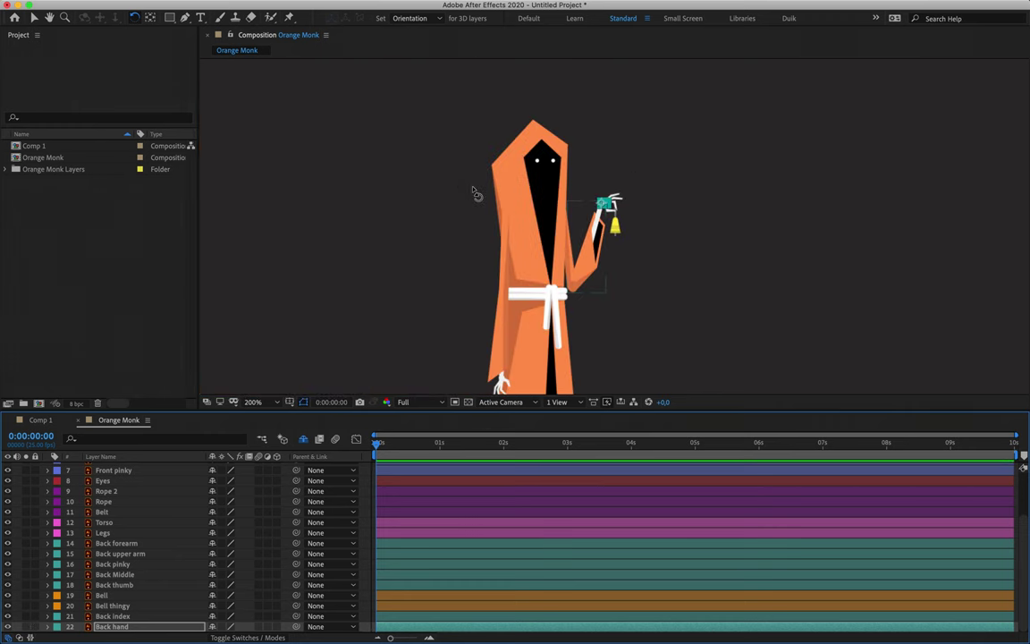
left_click_drag(474, 178, 471, 161)
key("v")
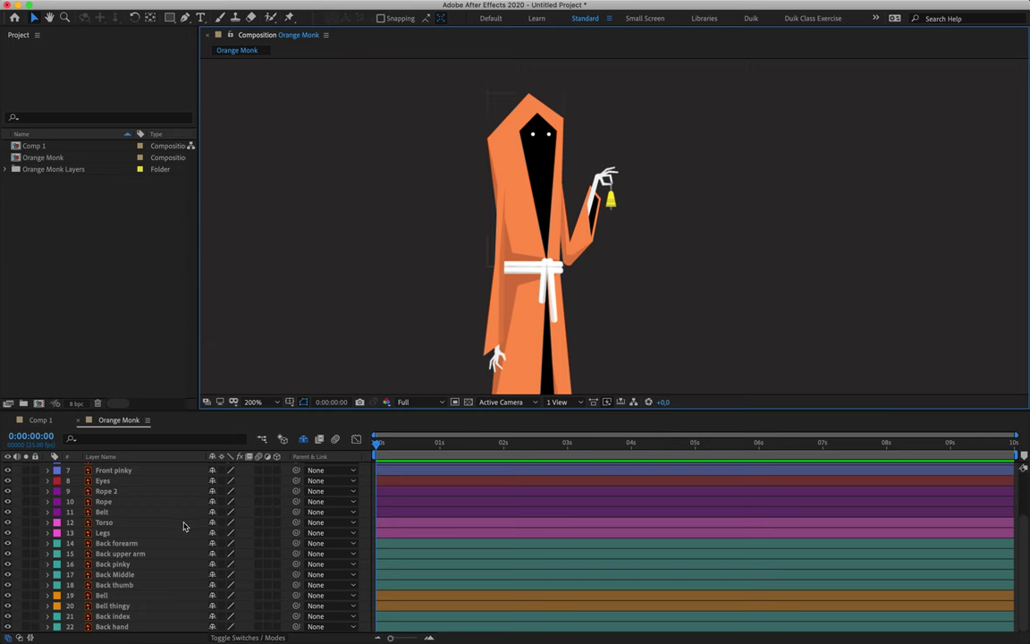
Step: Parent the Front upper arm layer to the Torso layer
scroll(183, 526, "up", 3)
left_click(149, 469)
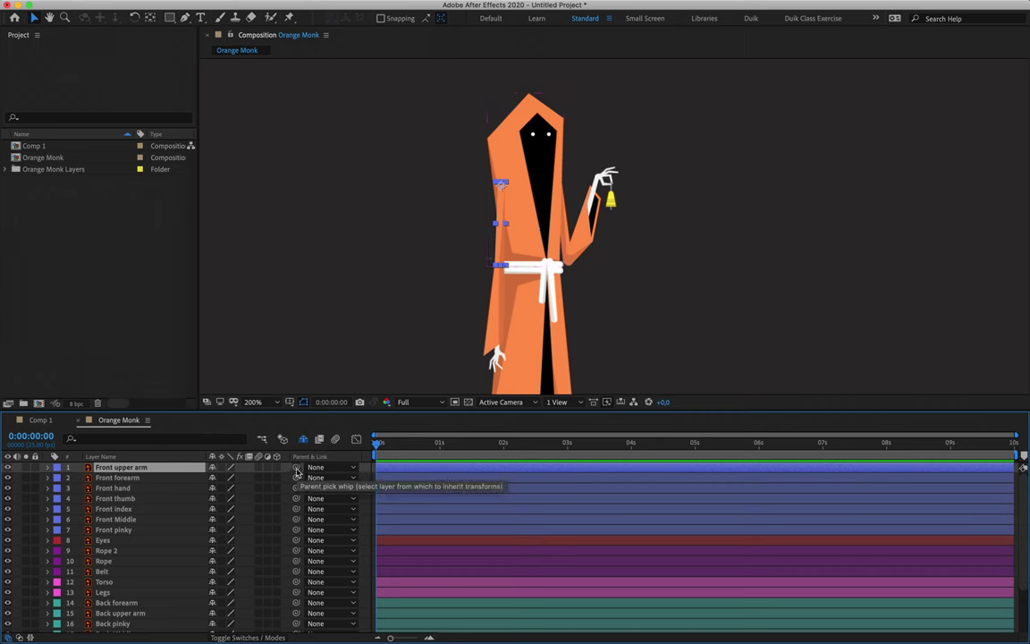
left_click_drag(297, 471, 298, 472)
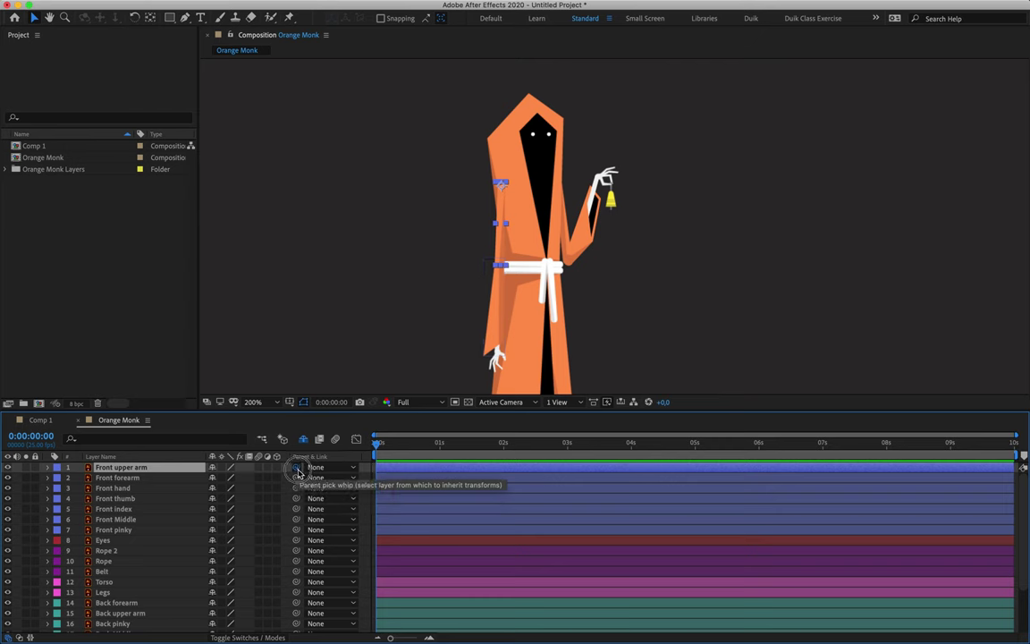
left_click_drag(297, 473, 133, 584)
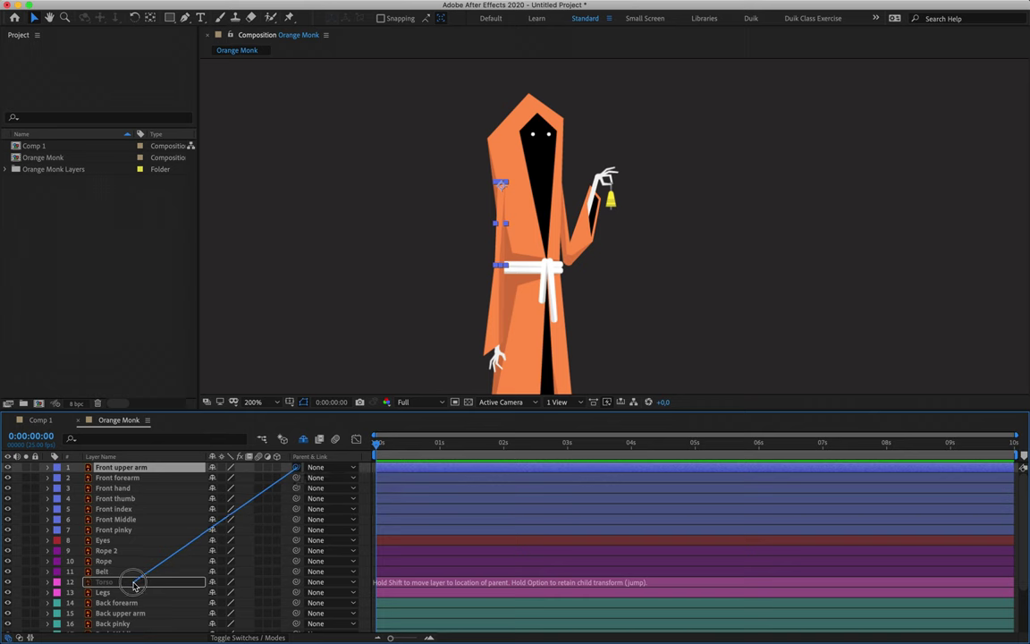
left_click_drag(134, 584, 133, 586)
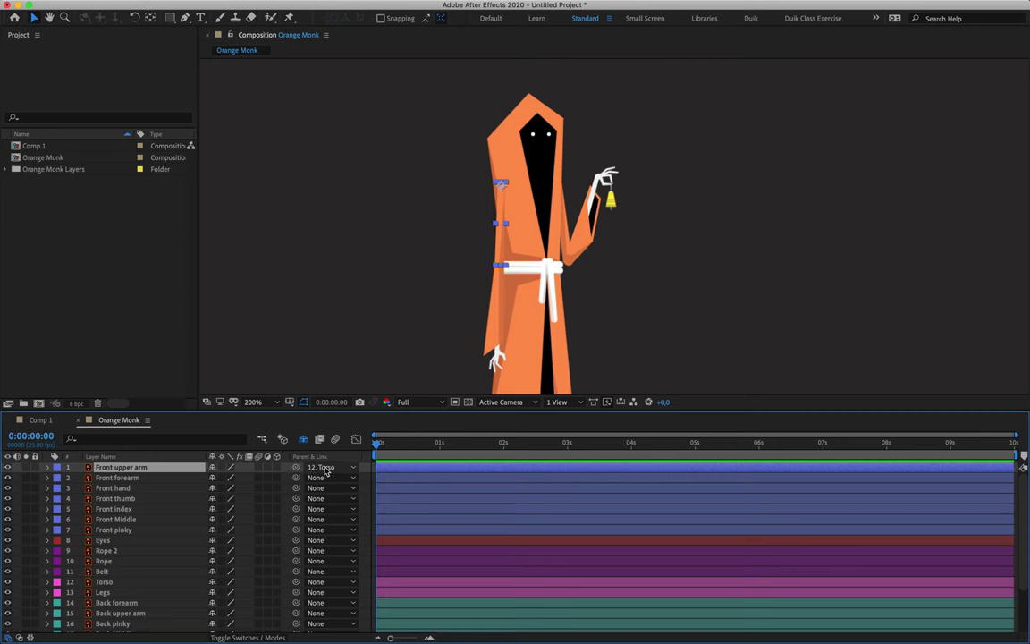
left_click(326, 471)
left_click(255, 447)
Step: Parent the Front forearm layer to Front upper arm and test the link by rotating the upper arm and torso
left_click(161, 479)
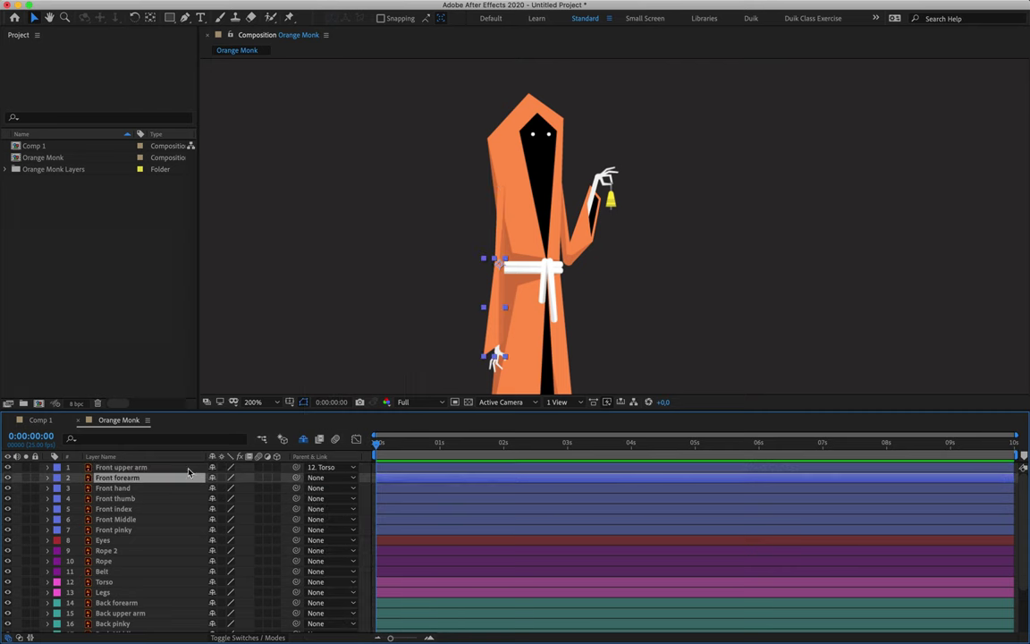
left_click_drag(298, 481, 166, 471)
left_click(163, 468)
key("w")
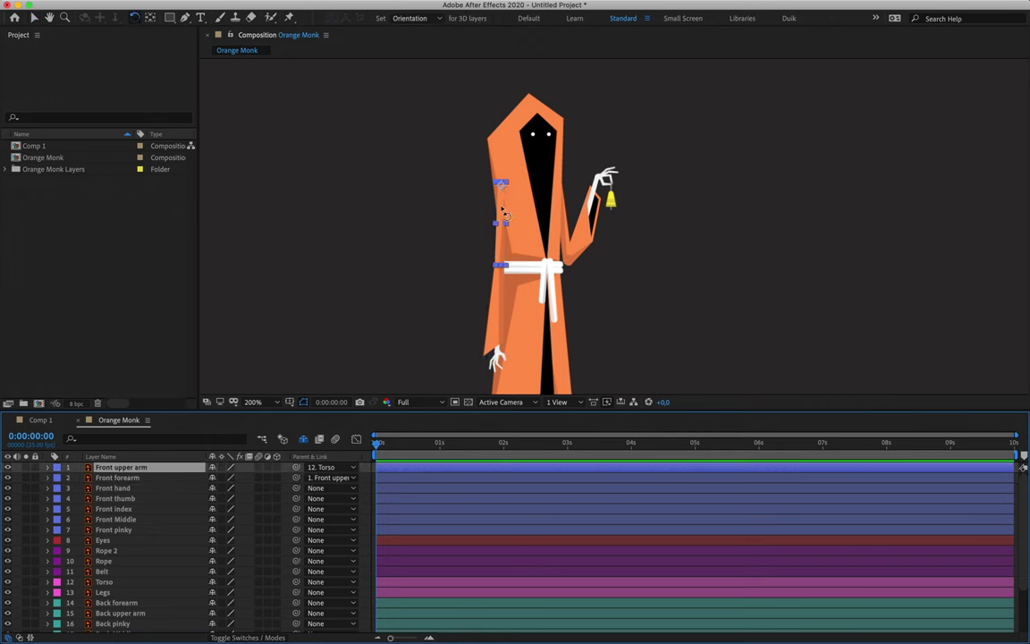
left_click_drag(503, 239, 542, 202)
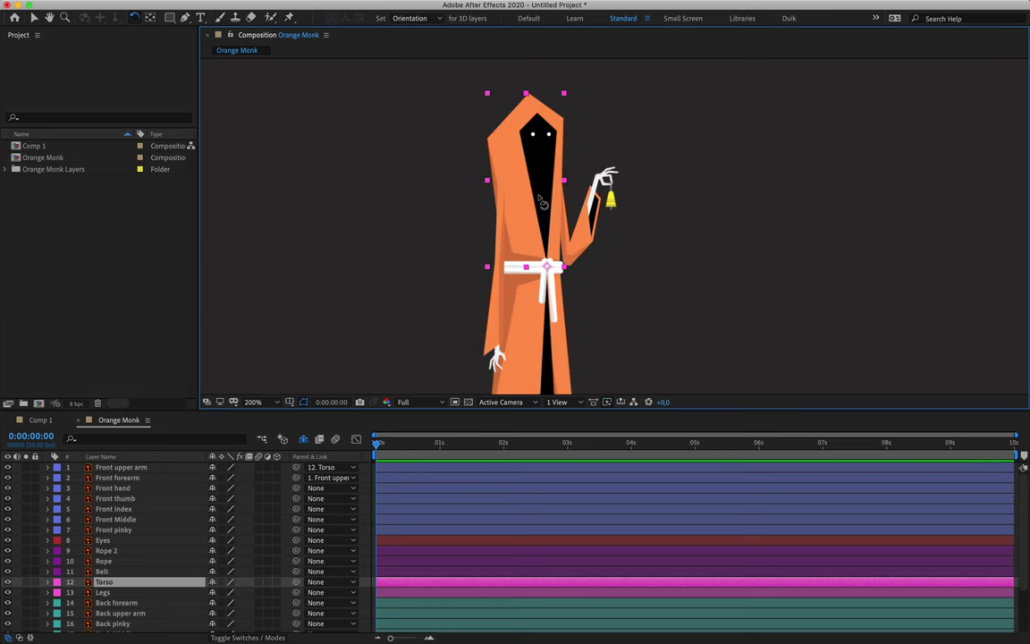
Step: Parent the Front hand layer to Front forearm and test the link by rotating the forearm
left_click(137, 490)
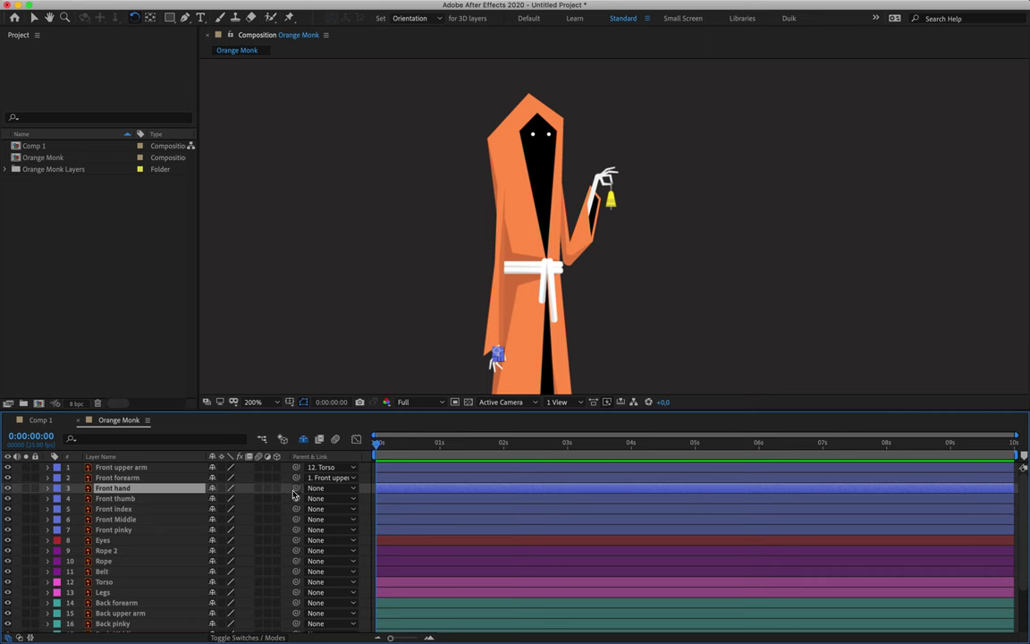
left_click_drag(298, 491, 121, 477)
left_click_drag(501, 315, 479, 324)
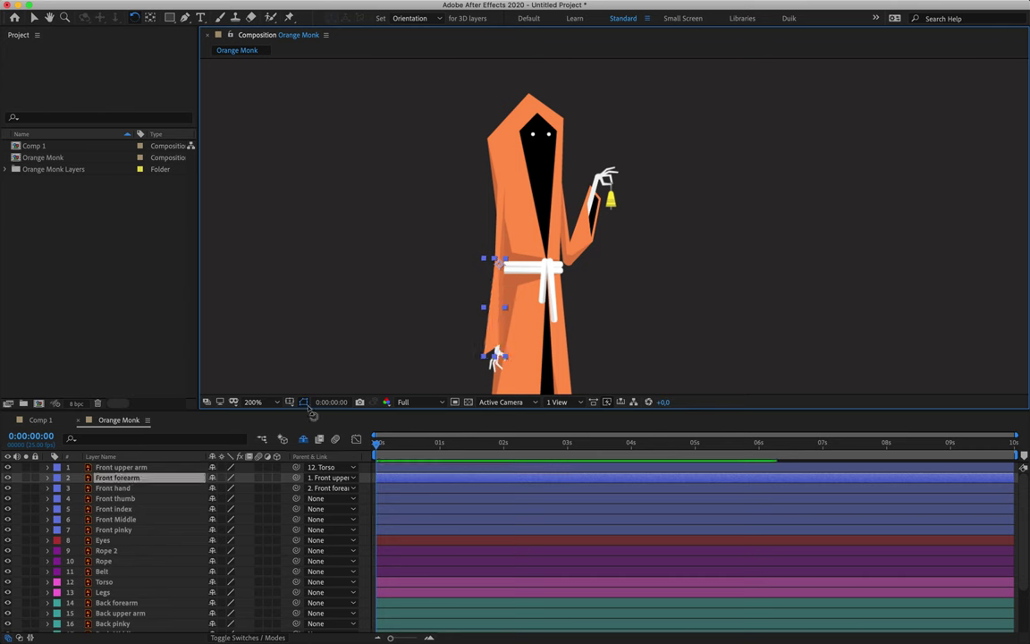
Step: Parent the Front thumb, Front index, Front Middle and Front pinky layers to the Front hand layer
left_click(136, 509)
left_click(140, 500)
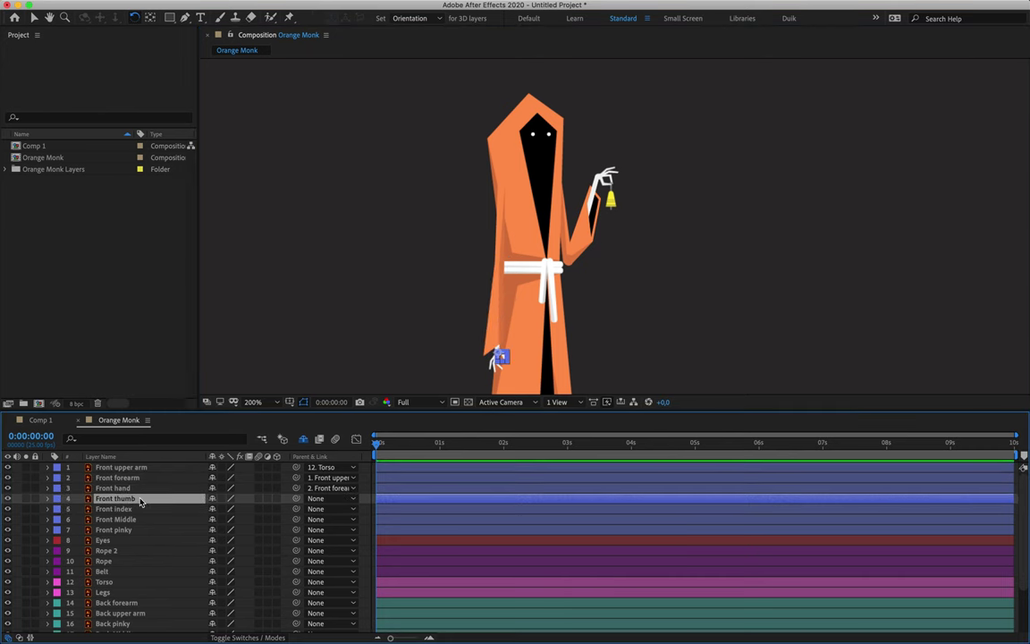
left_click(148, 532, "shift")
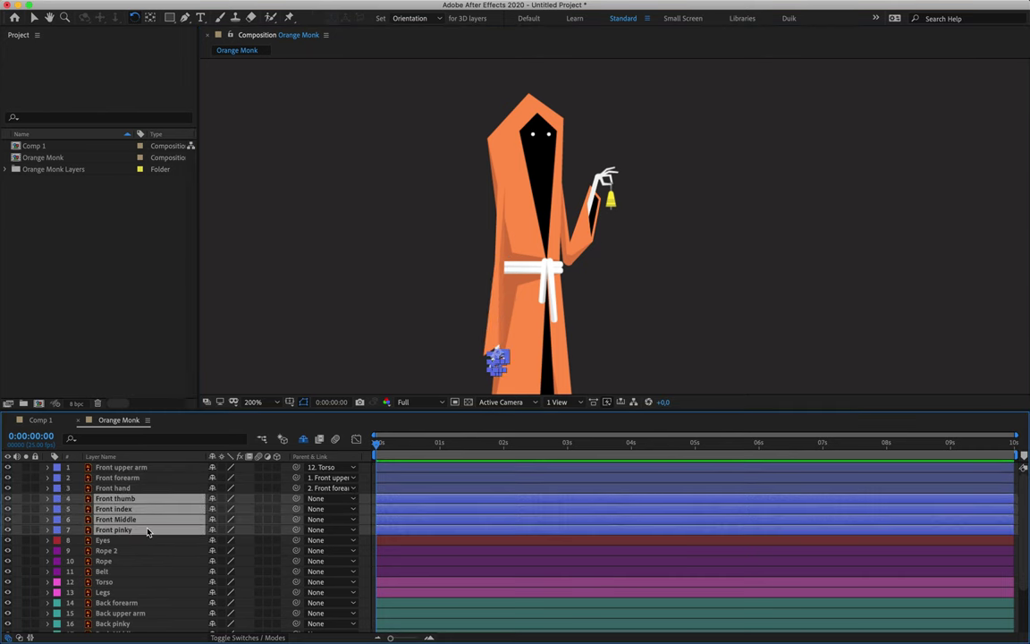
left_click_drag(297, 502, 157, 493)
left_click(156, 492)
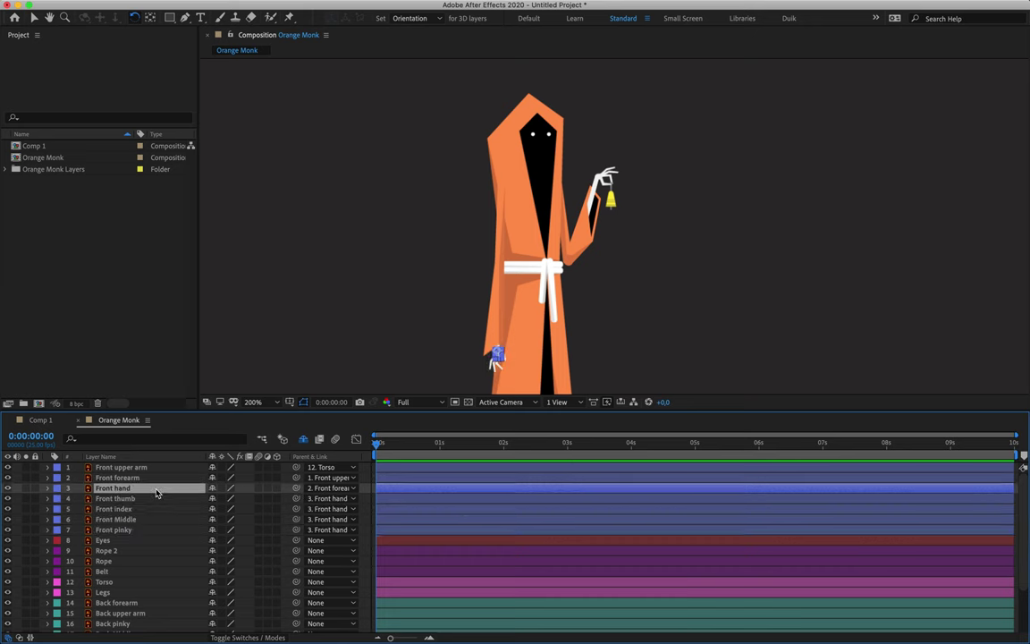
Step: Test the finger links by temporarily rotating the Front hand layer
key("r")
left_click_drag(224, 498, 197, 487)
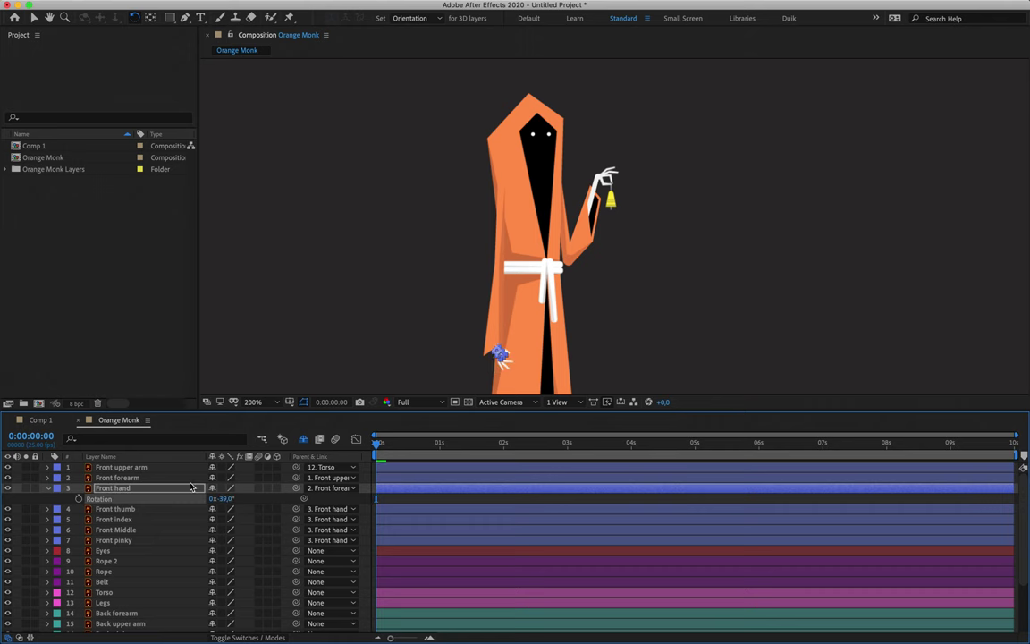
left_click(49, 488)
Step: Parent the Eyes layer to the Torso layer
left_click(125, 529)
scroll(125, 514, "down", 3)
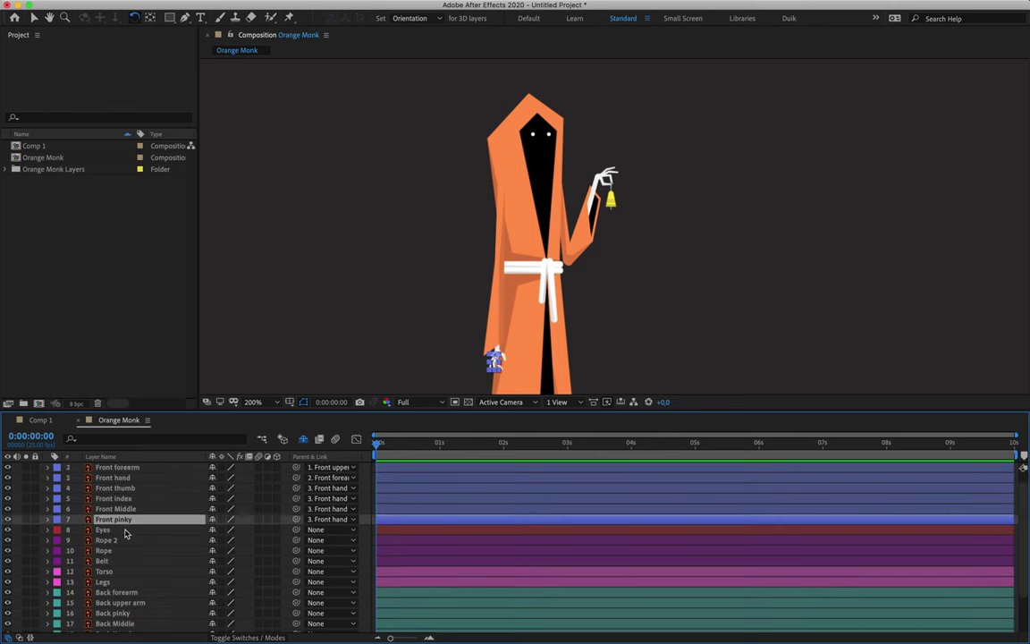
left_click(126, 510)
left_click_drag(297, 510, 122, 553)
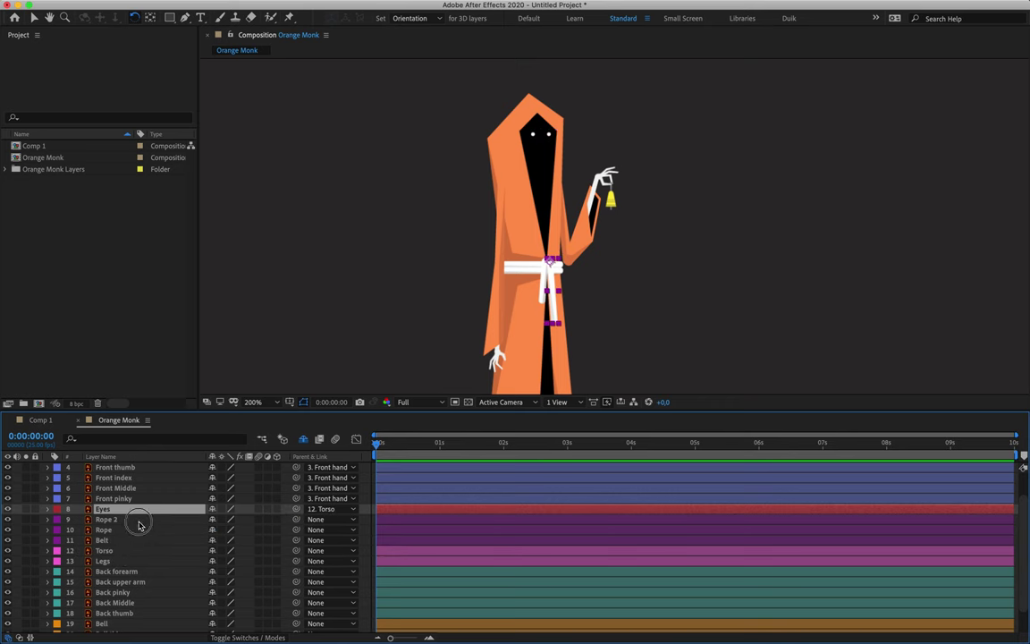
Step: Parent the Rope 2 and Rope layers to Belt, and parent Belt to Torso
left_click(139, 521)
left_click(139, 530, "shift")
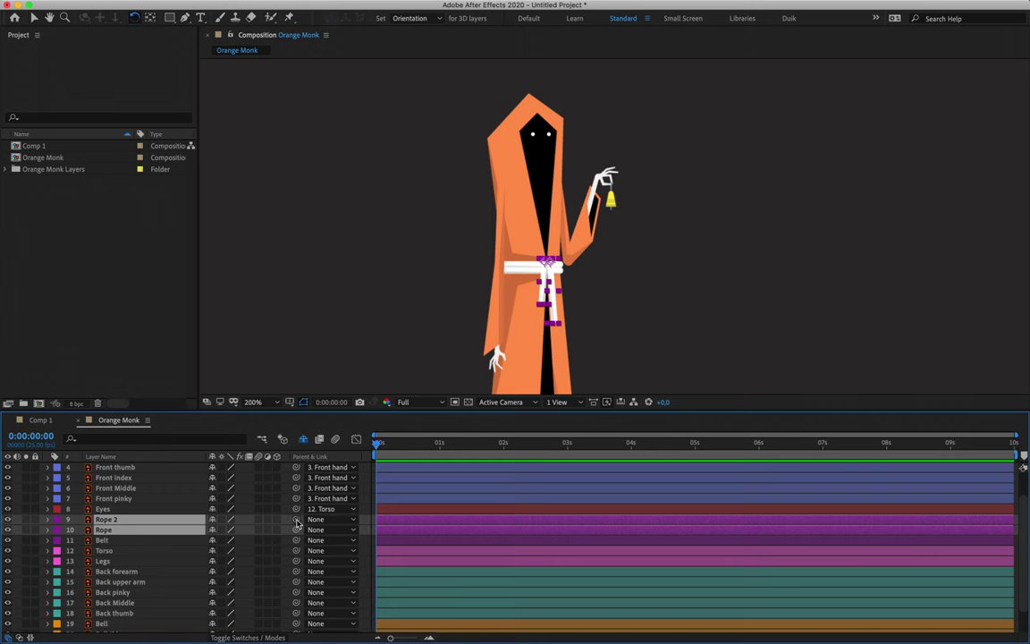
left_click_drag(297, 522, 119, 545)
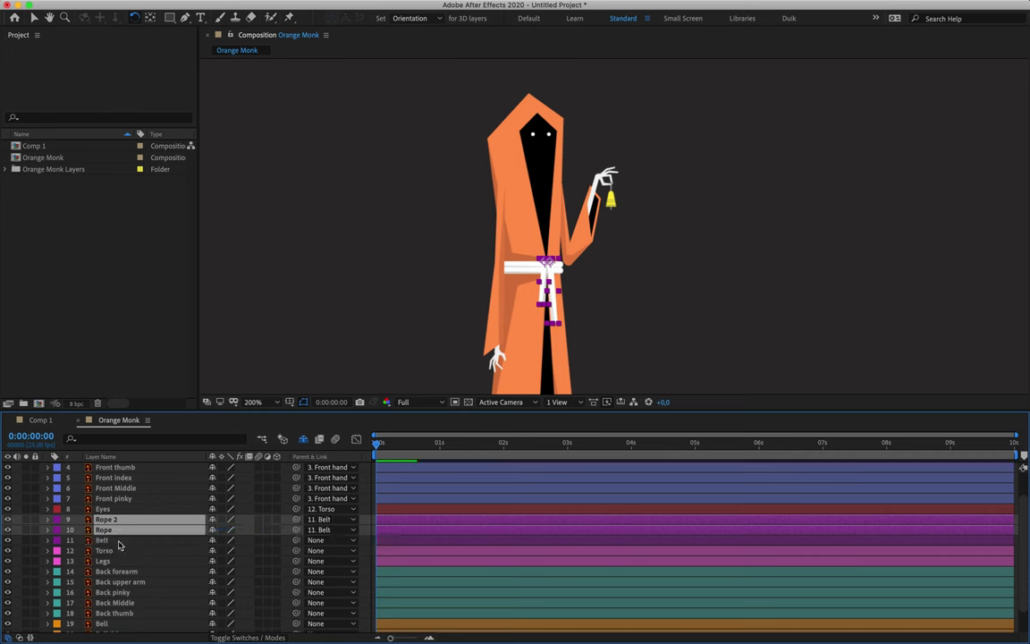
left_click(119, 543)
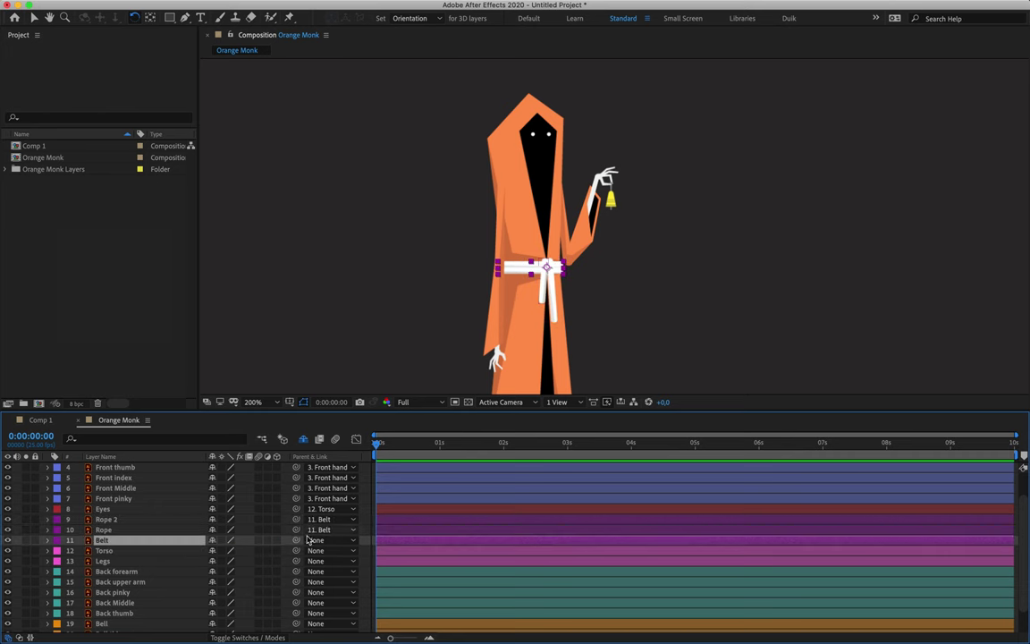
left_click_drag(299, 543, 135, 558)
left_click(135, 555)
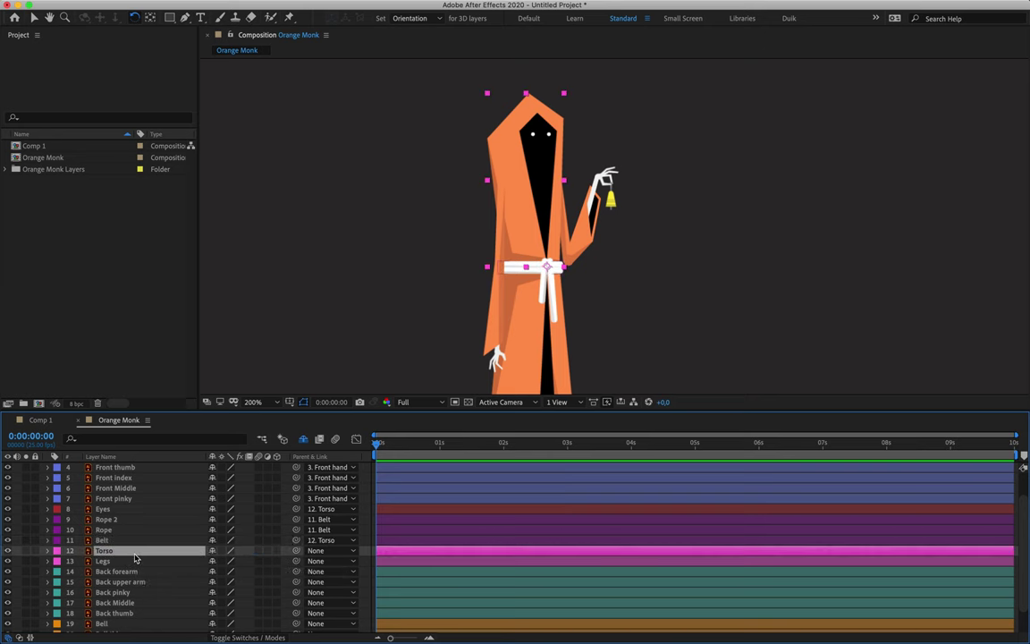
left_click_drag(542, 215, 532, 188)
left_click(107, 560)
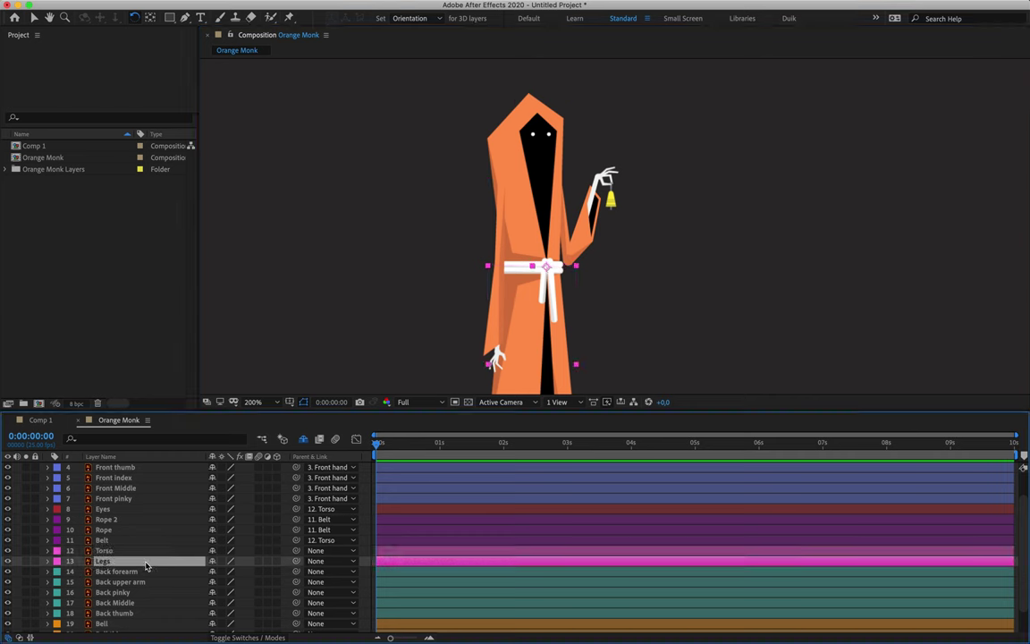
left_click(142, 552)
left_click(139, 559)
left_click(140, 553)
Step: Lock the Legs and Belt layers and mark both as shy to hide them from the timeline
left_click(140, 562)
left_click(35, 561)
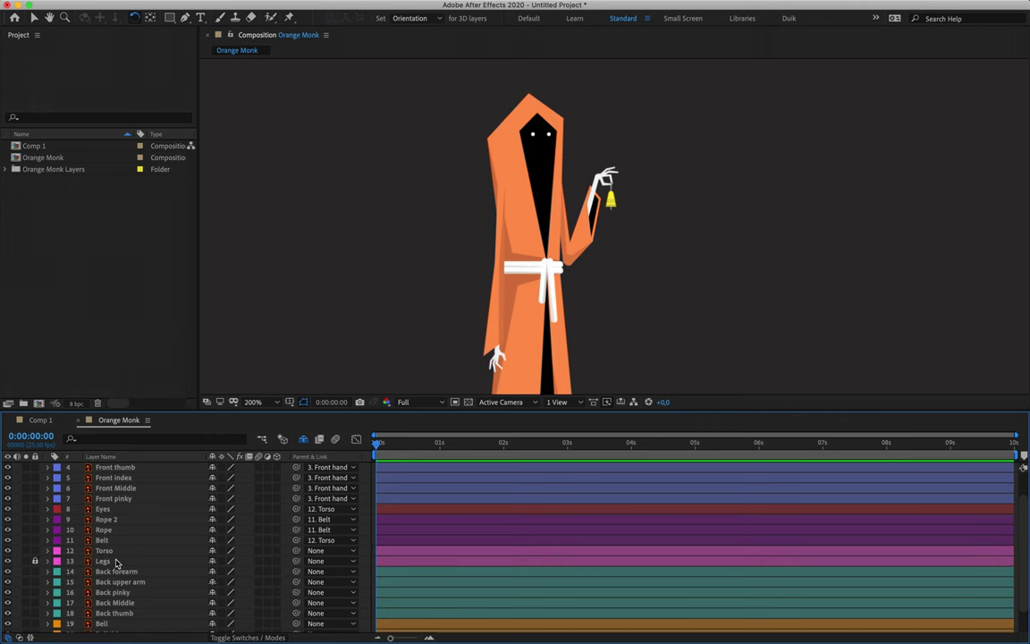
left_click(212, 562)
left_click(127, 540)
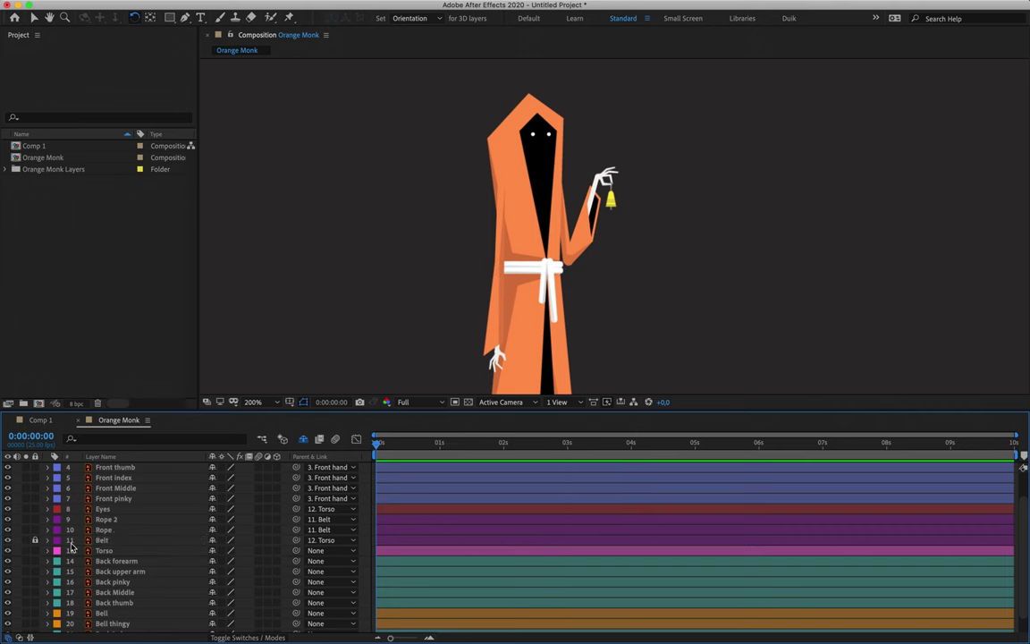
left_click(212, 540)
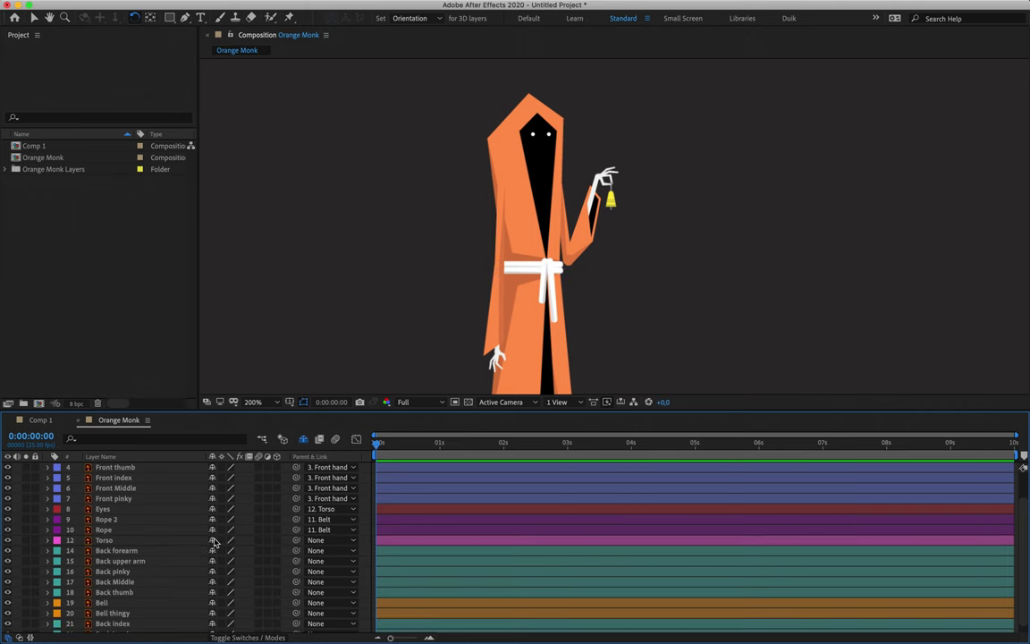
Step: Parent the Back forearm layer to Back upper arm, and parent Back upper arm to Torso
left_click(135, 555)
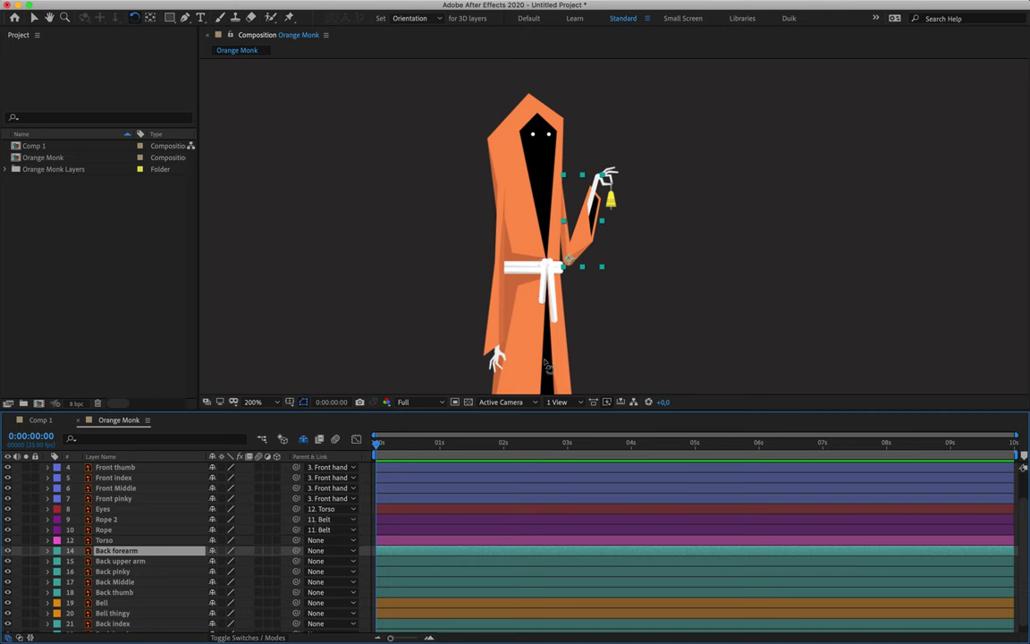
left_click_drag(534, 205, 550, 183)
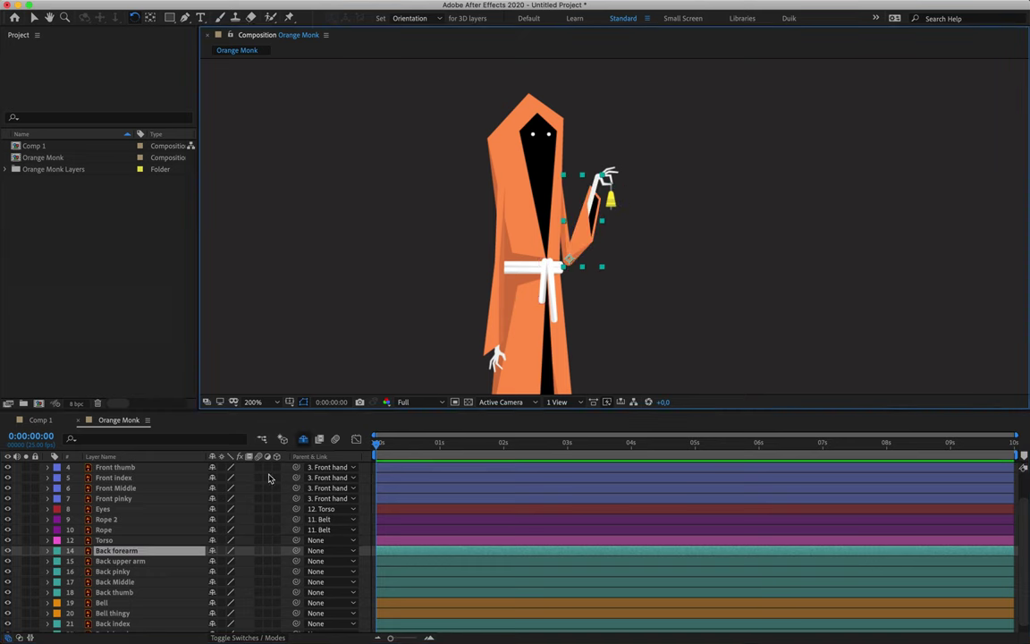
left_click_drag(296, 550, 153, 562)
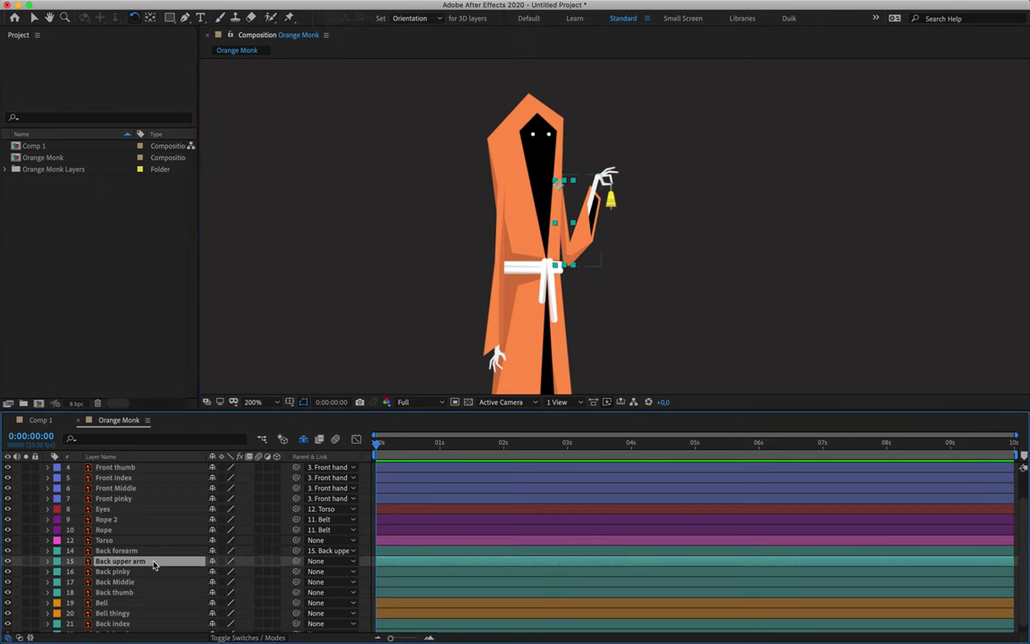
left_click_drag(297, 560, 128, 542)
Step: Test the back arm's link by temporarily rotating the Back upper arm layer
left_click(139, 552)
left_click(121, 561)
key("r")
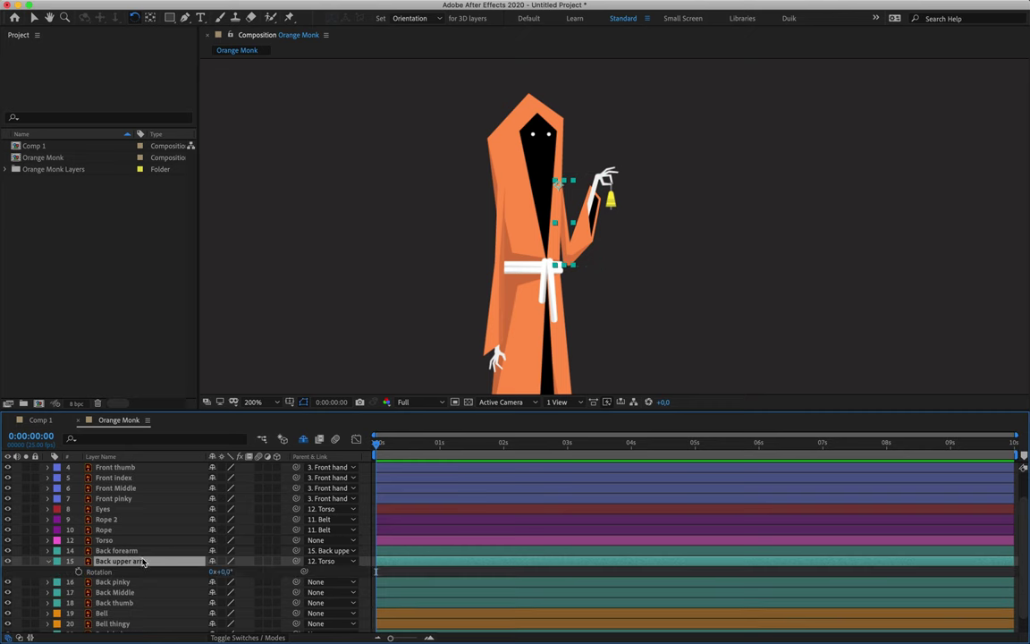
mouse_move(222, 571)
left_mouse_down()
mouse_move(206, 571)
mouse_move(223, 571)
left_mouse_up()
left_click(52, 561)
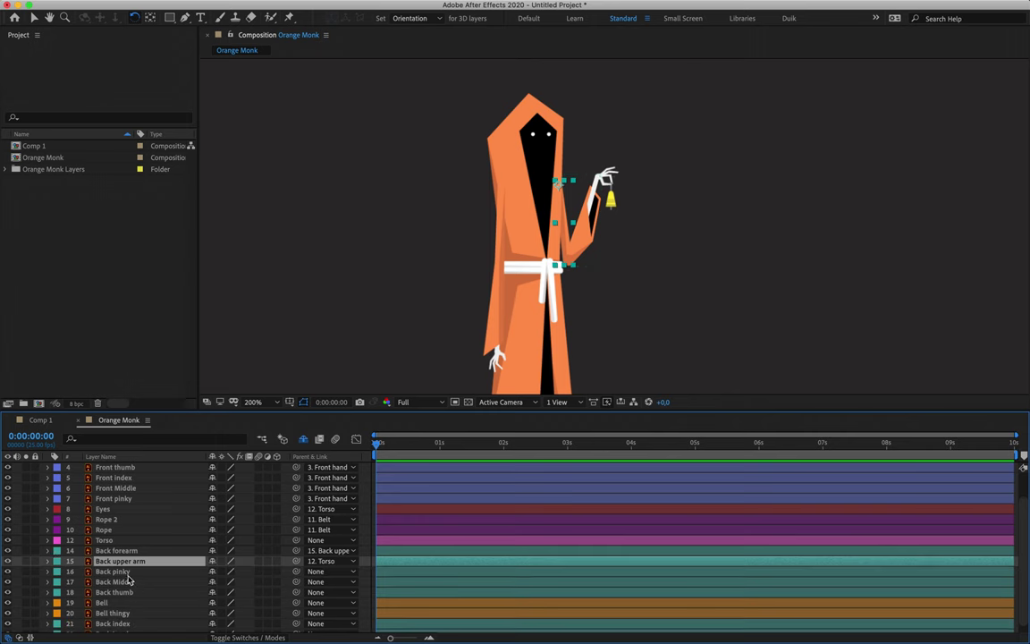
Step: Parent the Back pinky, Back Middle and Back thumb layers to the Back hand layer
left_click(118, 573)
left_click(130, 583, "shift")
left_click(135, 592, "shift")
scroll(136, 594, "down", 1)
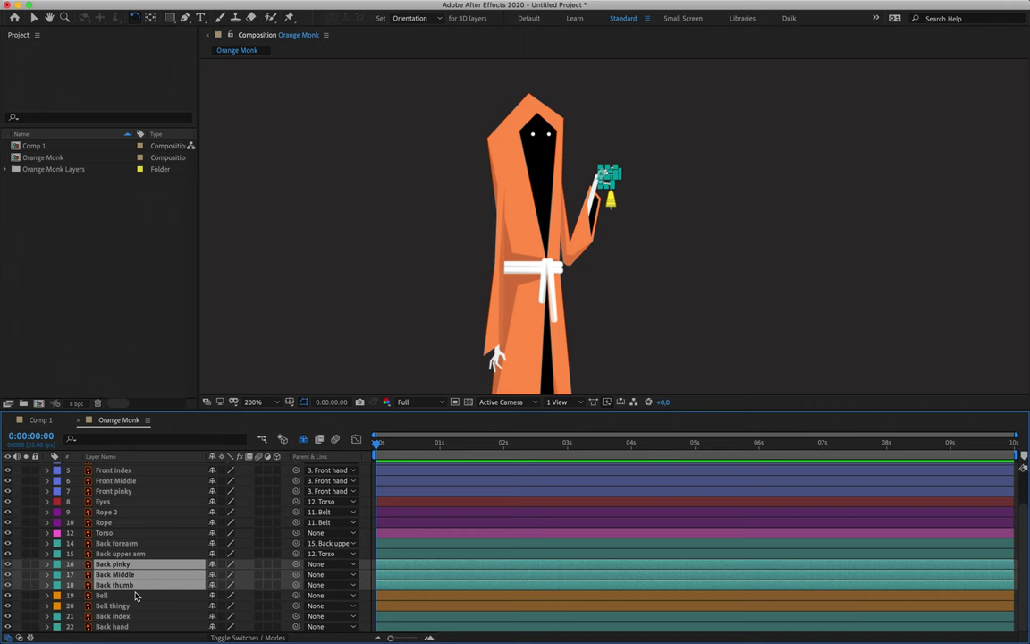
left_click_drag(296, 585, 165, 627)
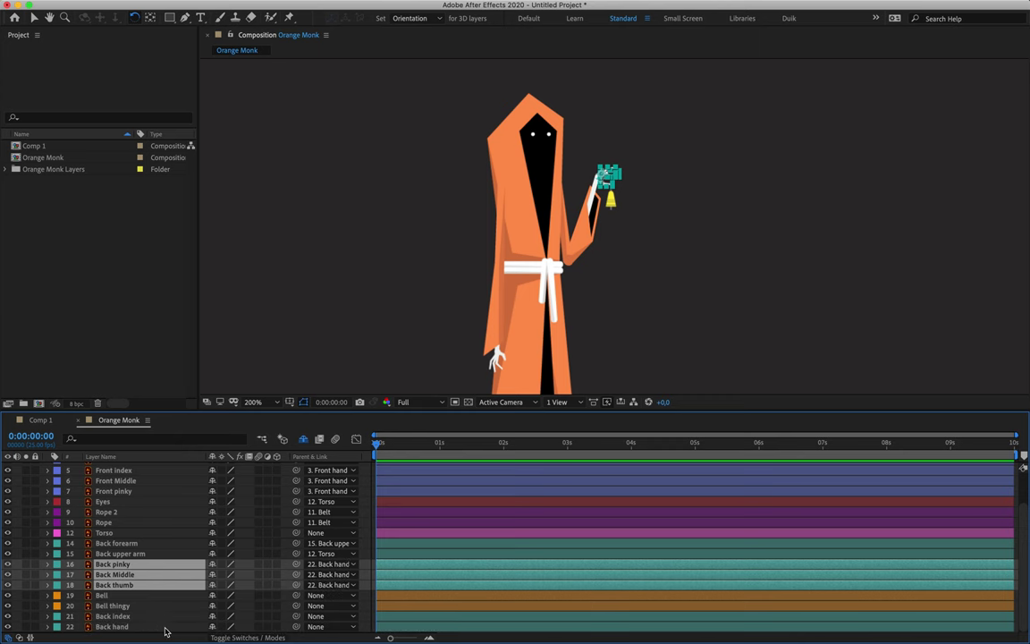
Step: Parent the Bell layer to Back index, and parent Bell thingy to Bell
left_click(161, 607)
left_click(159, 597)
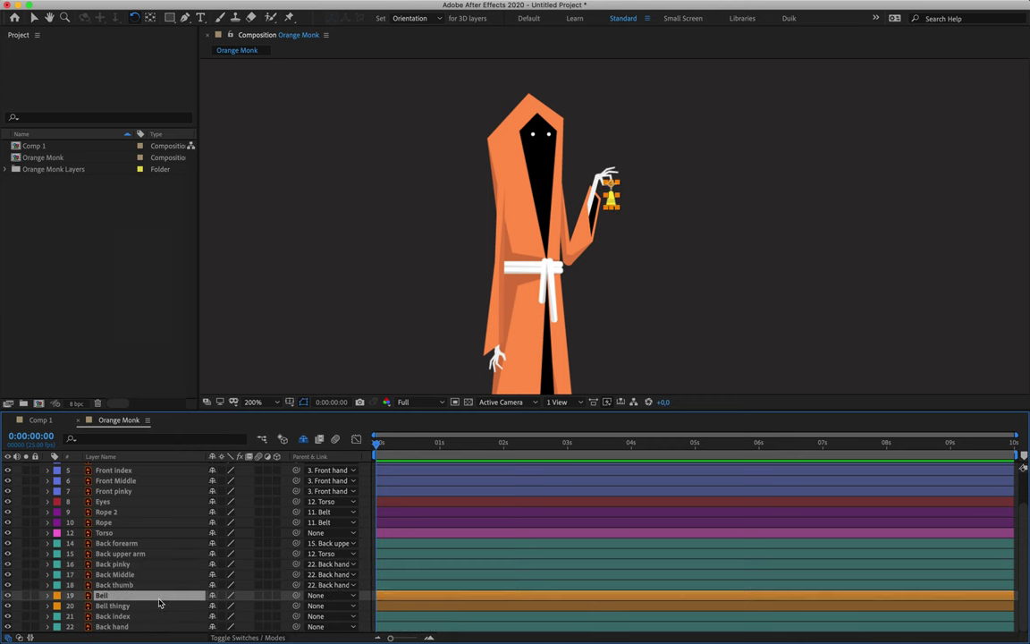
left_click_drag(296, 595, 145, 617)
left_click(147, 607)
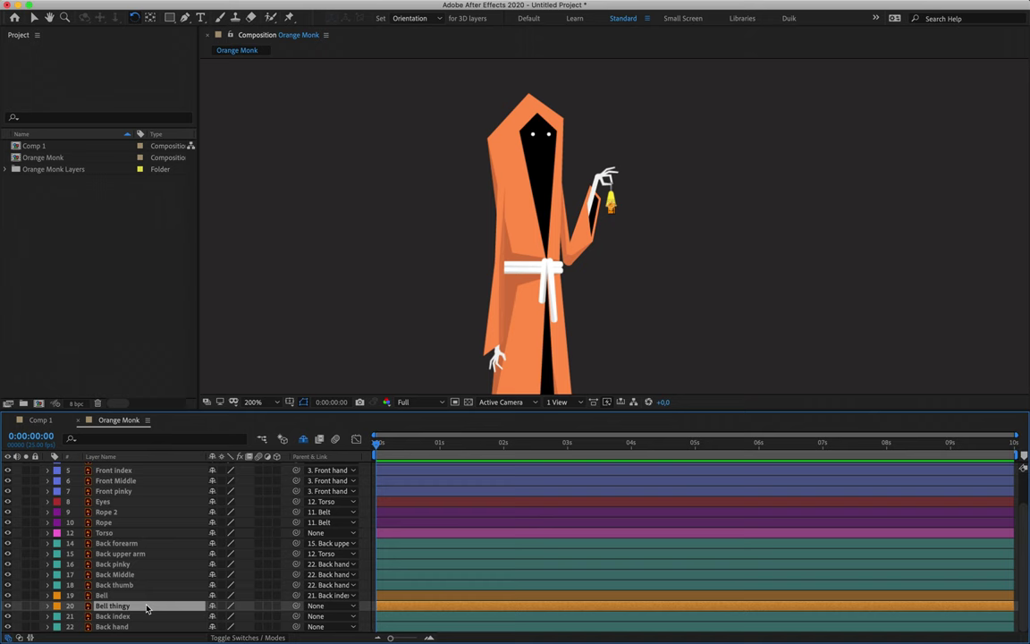
left_click_drag(296, 606, 120, 597)
Step: Parent the Back index layer to Back hand, and parent Back hand to Back forearm
left_click(124, 617)
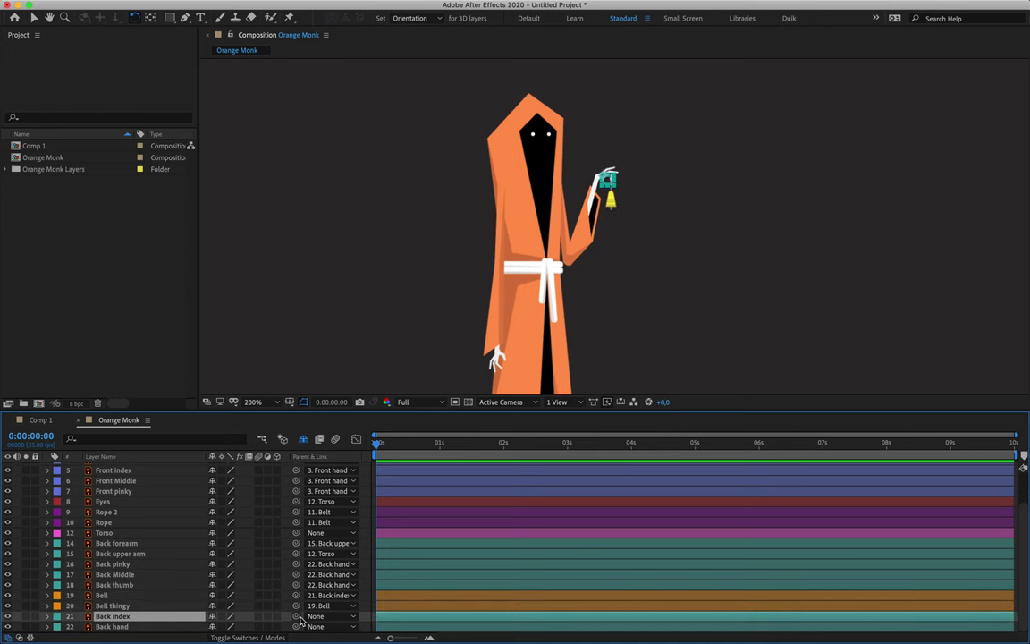
left_click_drag(296, 616, 154, 627)
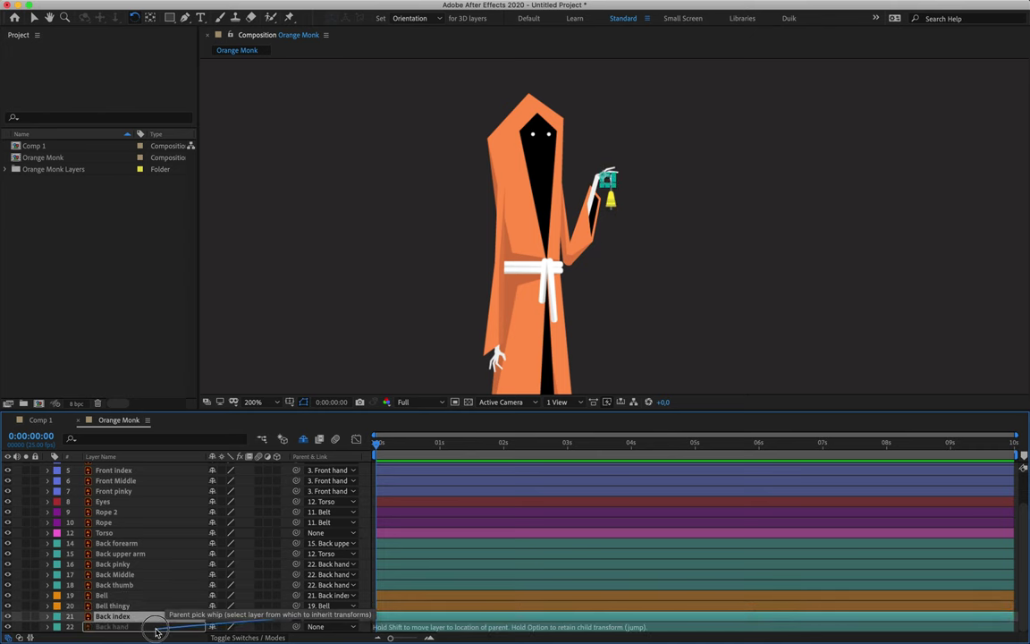
left_click(156, 628)
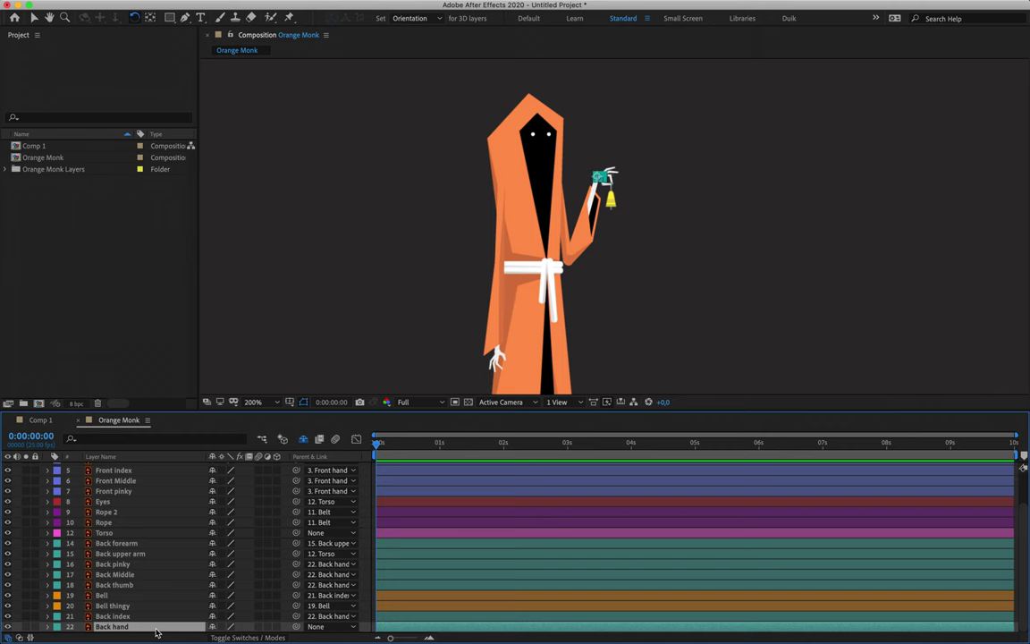
left_click_drag(296, 626, 123, 550)
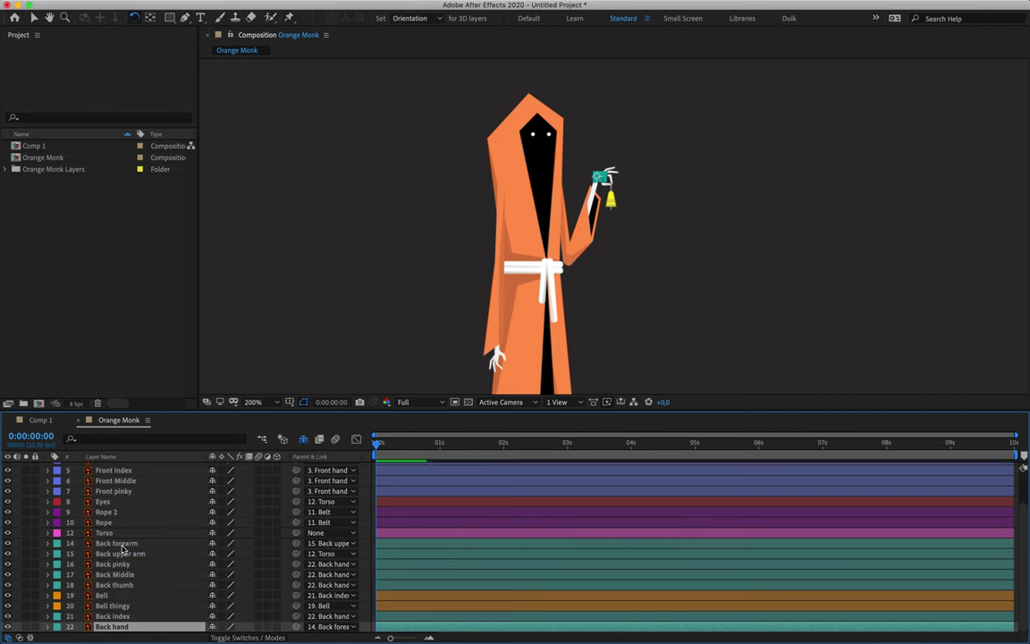
Step: Test the back arm chain with the rotation of Back forearm and Back upper arm, then collapse their properties
left_click(123, 549)
key("r")
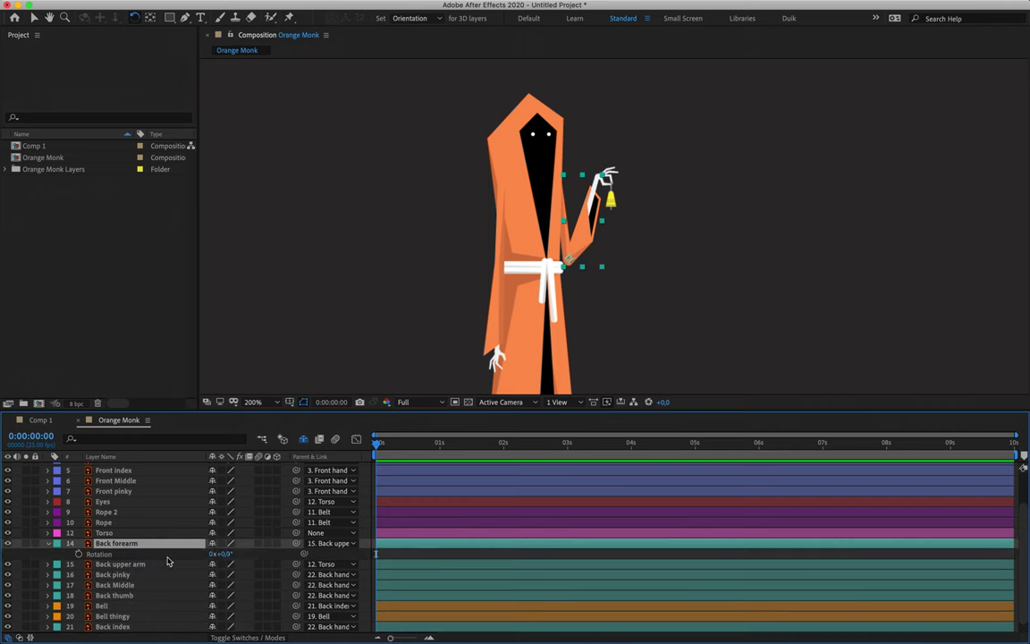
mouse_move(221, 553)
left_mouse_down()
mouse_move(248, 551)
mouse_move(179, 572)
mouse_move(213, 572)
left_mouse_up()
left_click(165, 563)
key("r")
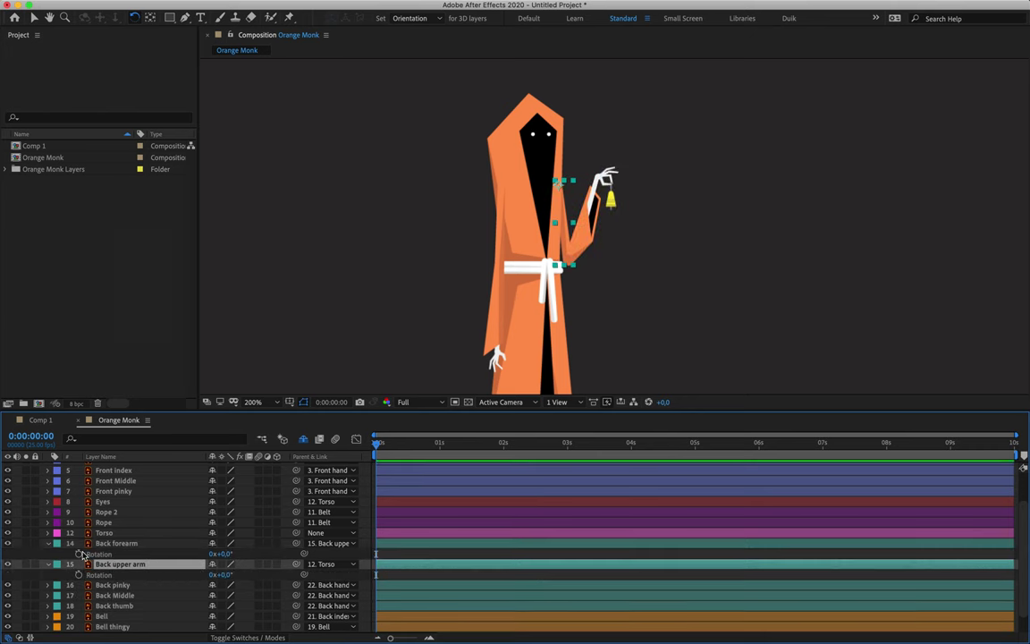
key("u")
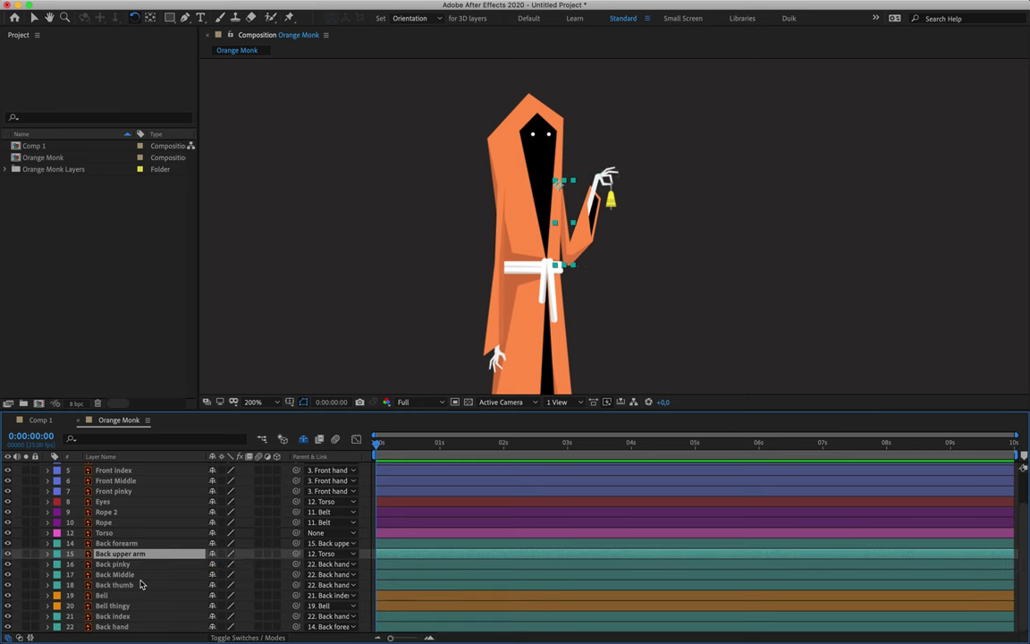
Step: Test the links of the back fingers and bell by temporarily rotating the Back hand layer
left_click(127, 628)
key("r")
left_click_drag(219, 627, 241, 614)
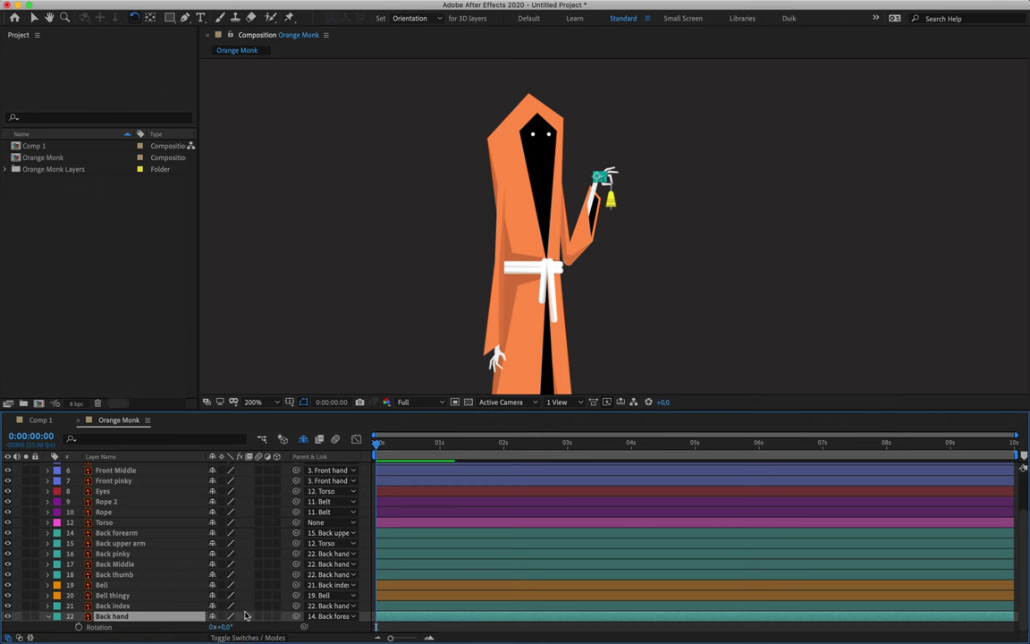
Step: Switch to the browser and watch the reference video on the Idle Animation assignment page in full screen
key("ctrl+Right")
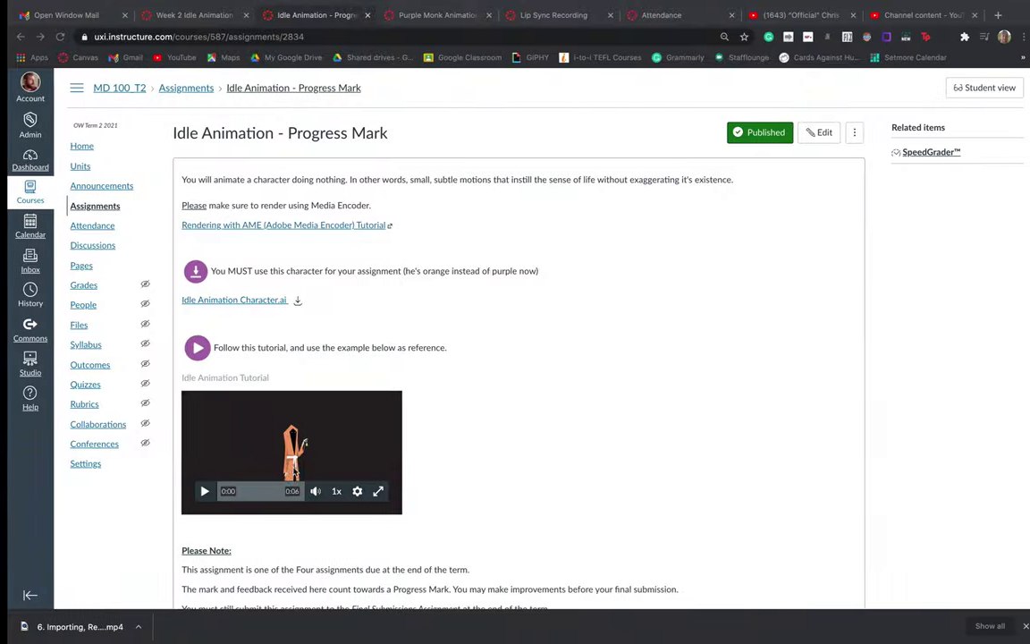
left_click(198, 491)
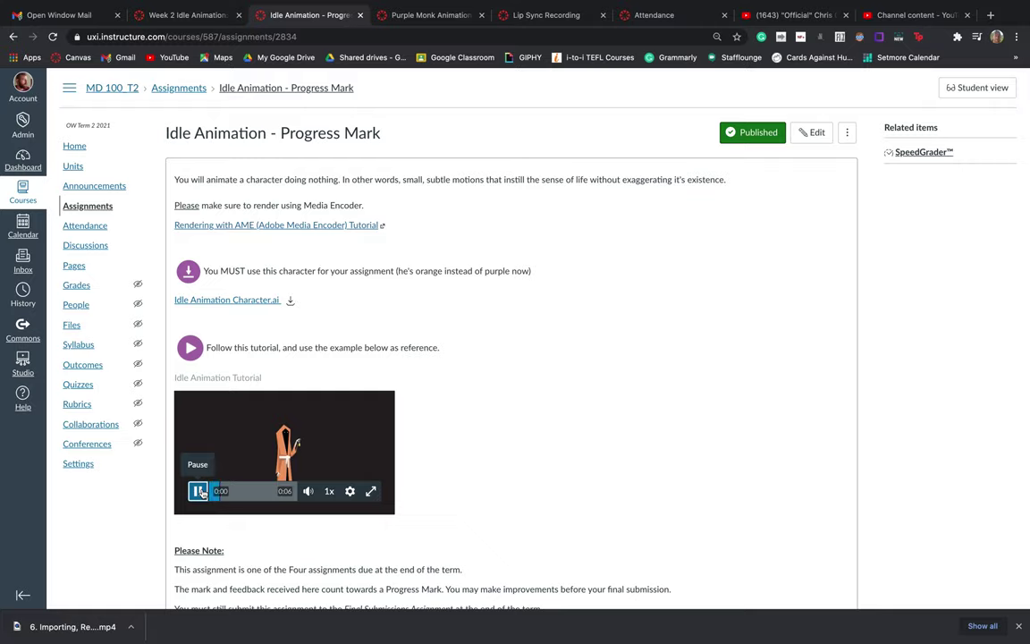
left_click(370, 491)
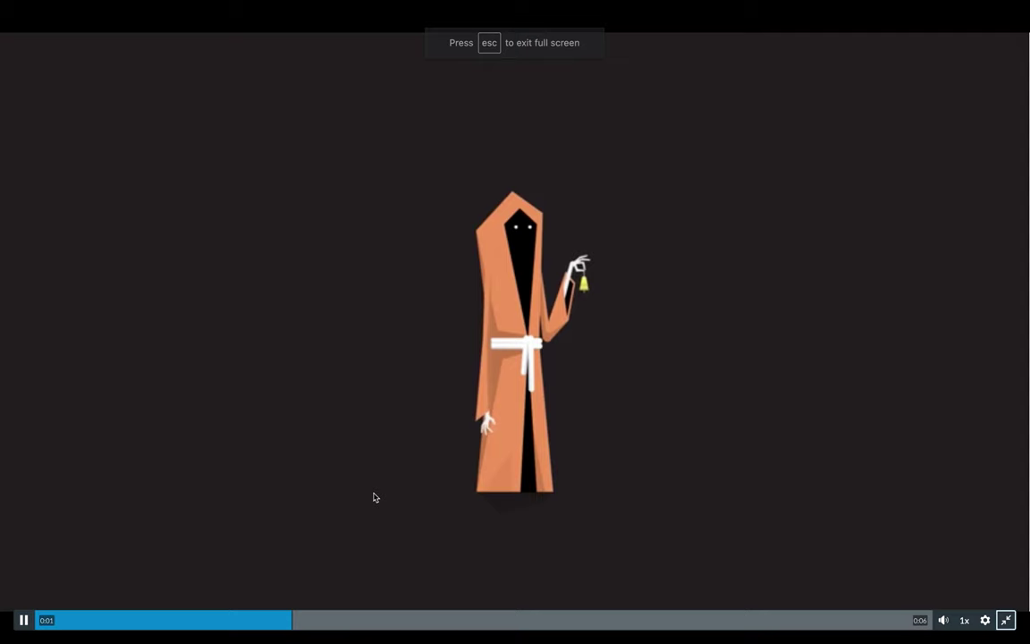
left_click(36, 621)
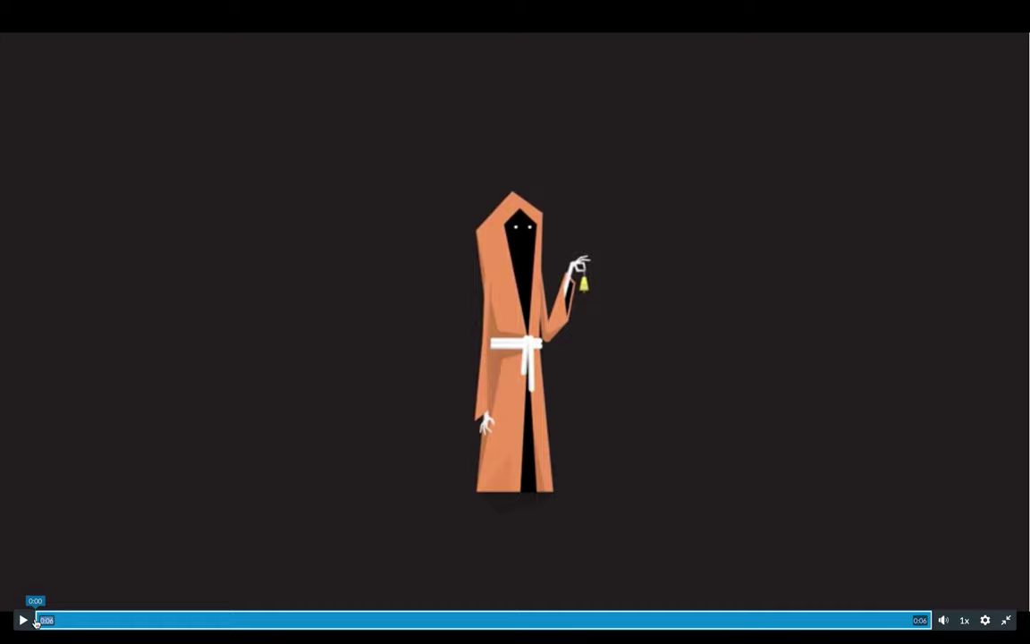
key("Escape")
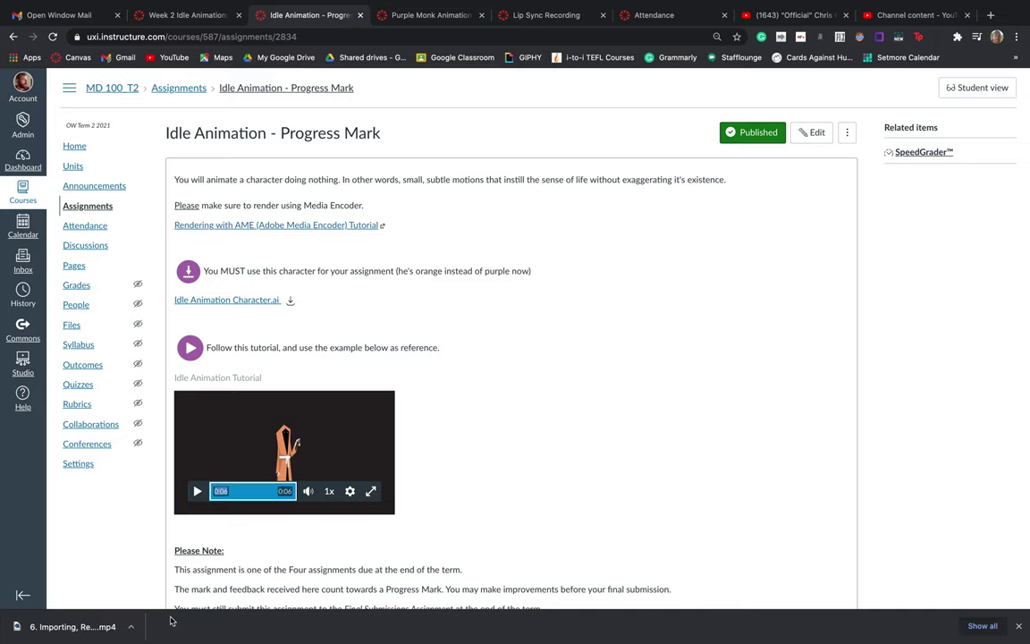
Step: Switch to After Effects and keyframe the Torso layer's rotation at 0° at 0 s, -1° at 1 s and 0° at 2 s
key("ctrl+Left")
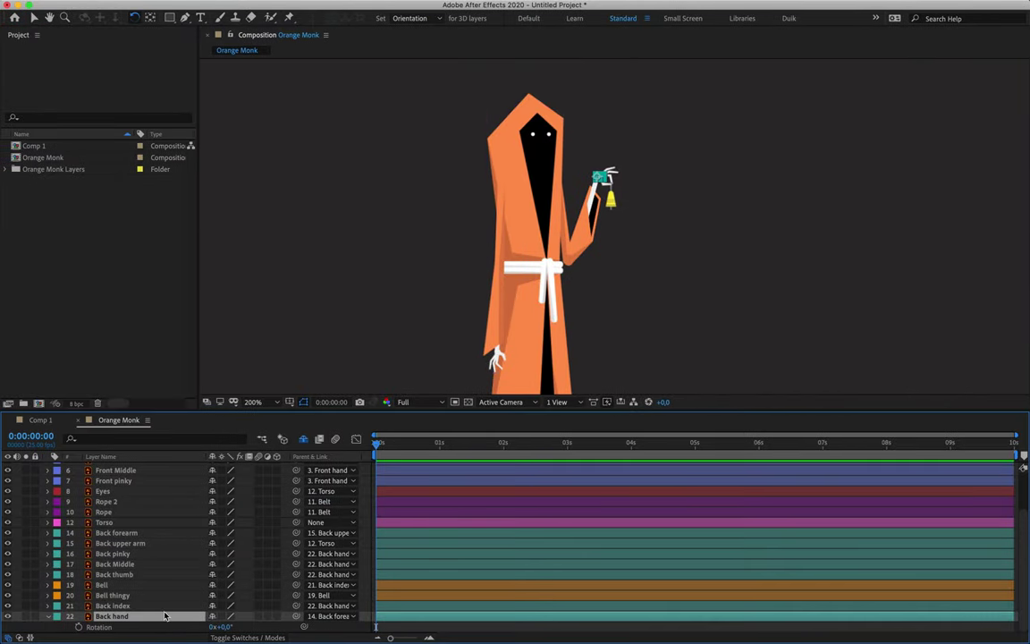
left_click(136, 522)
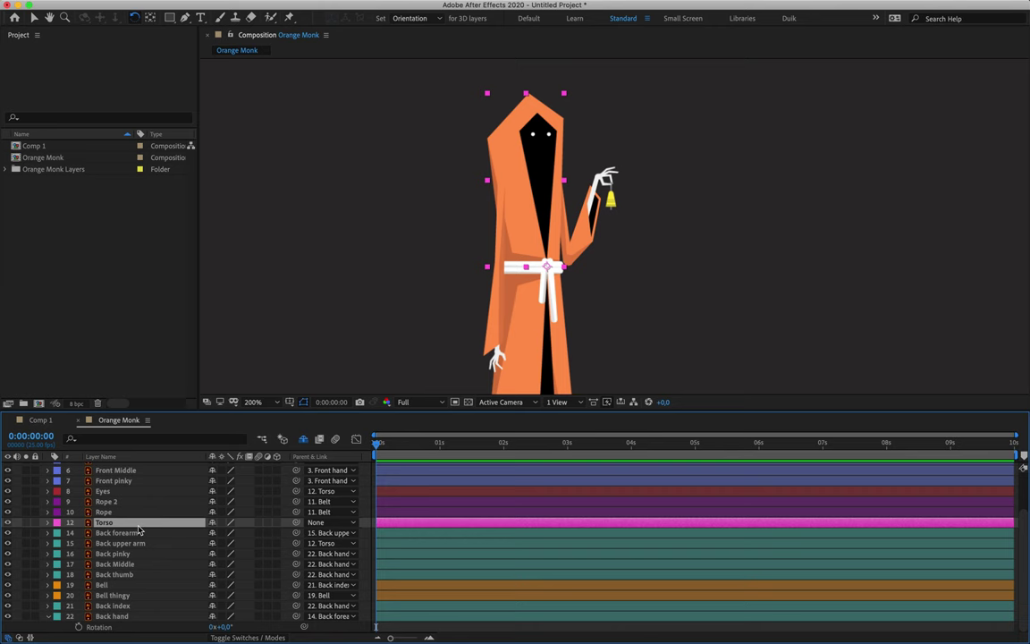
key("r")
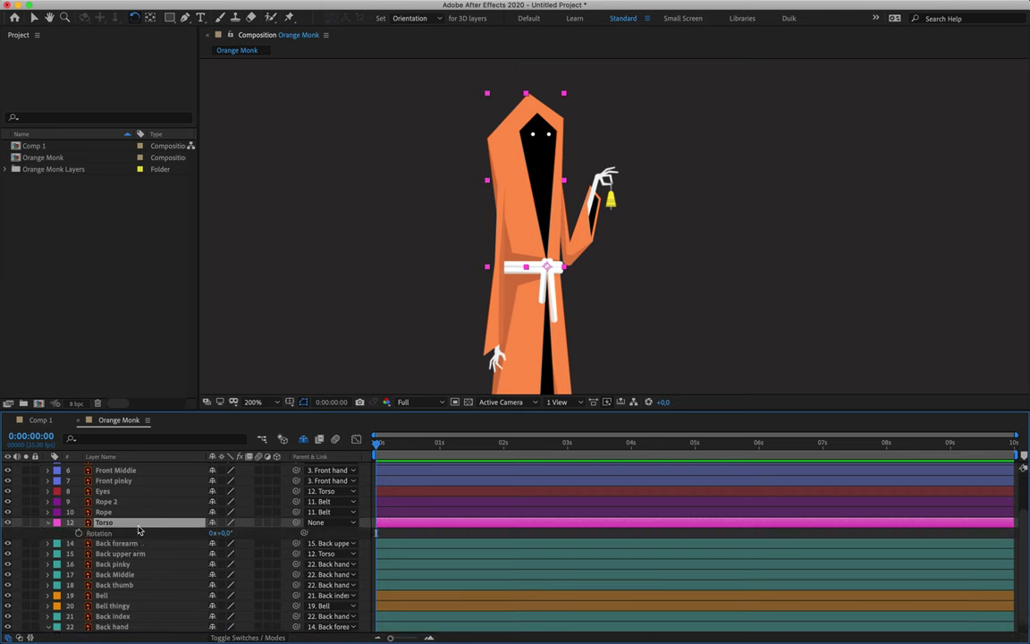
left_click(78, 533)
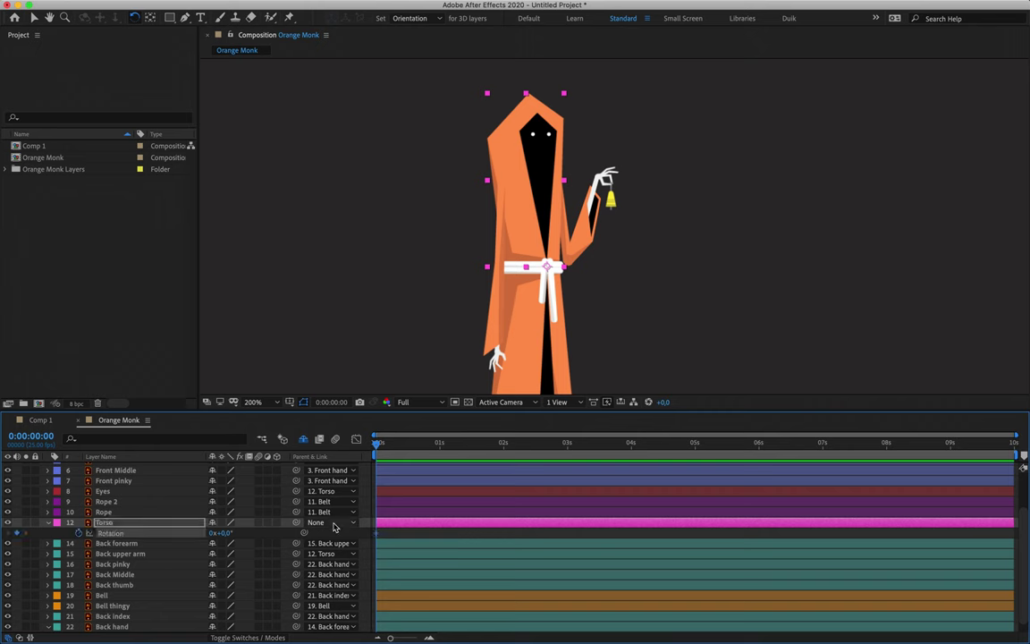
left_click(440, 449)
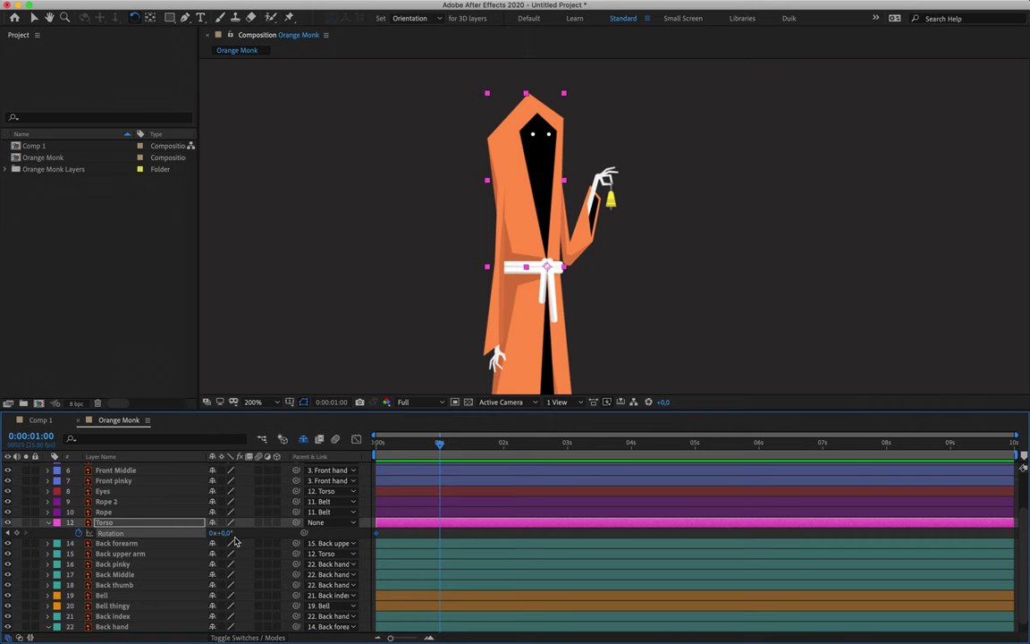
left_click_drag(224, 536, 187, 535)
left_click(225, 533)
left_click_drag(224, 533, 219, 533)
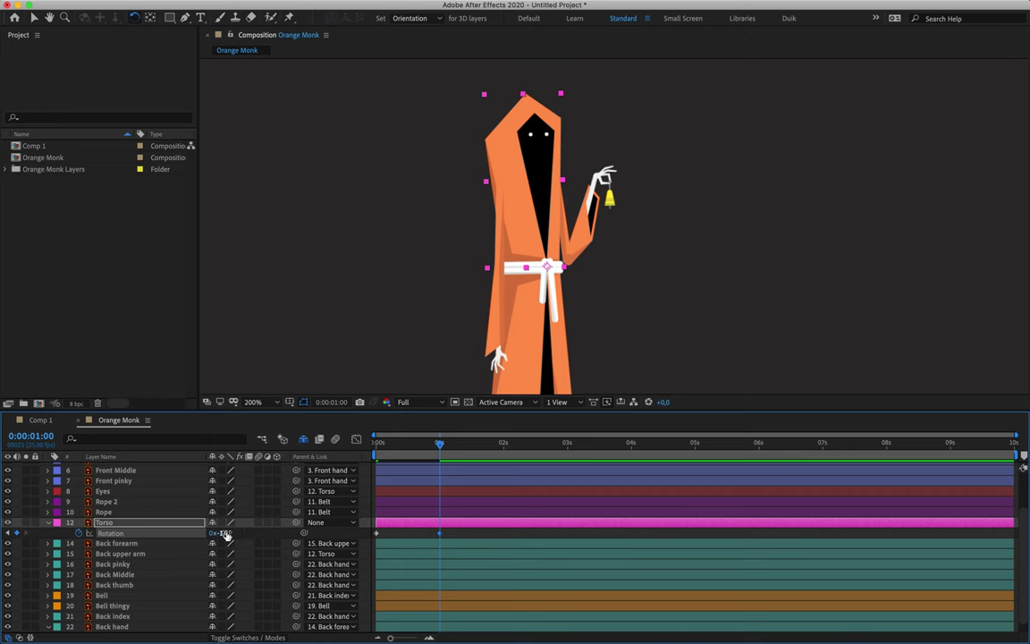
mouse_move(439, 536)
left_click(503, 443)
key("ctrl+v")
Step: Preview the torso sway from the start and scrub between its first two rotation keyframes
left_click(374, 443)
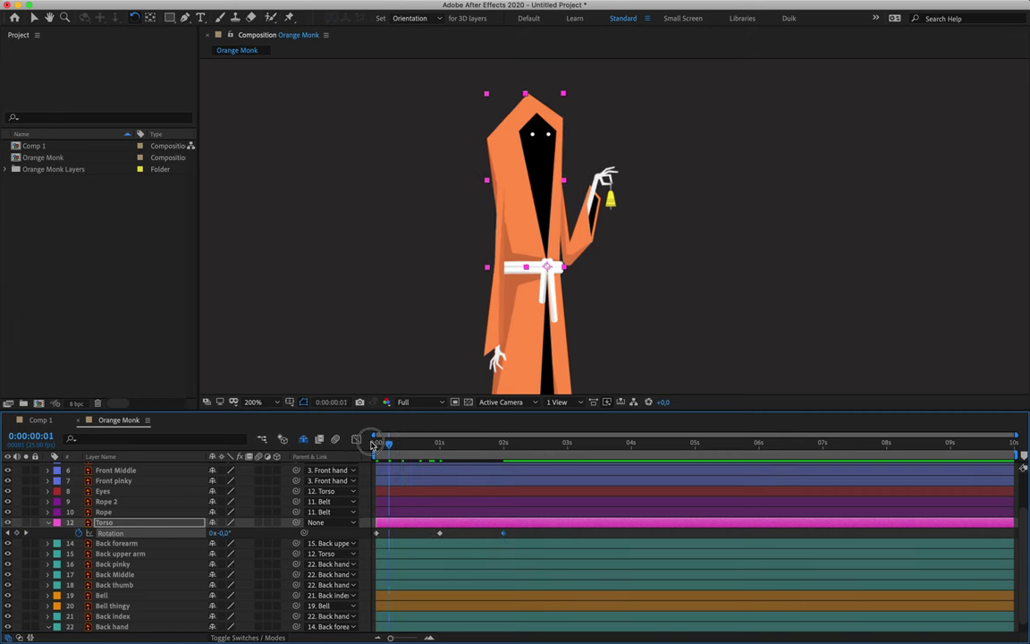
key("space")
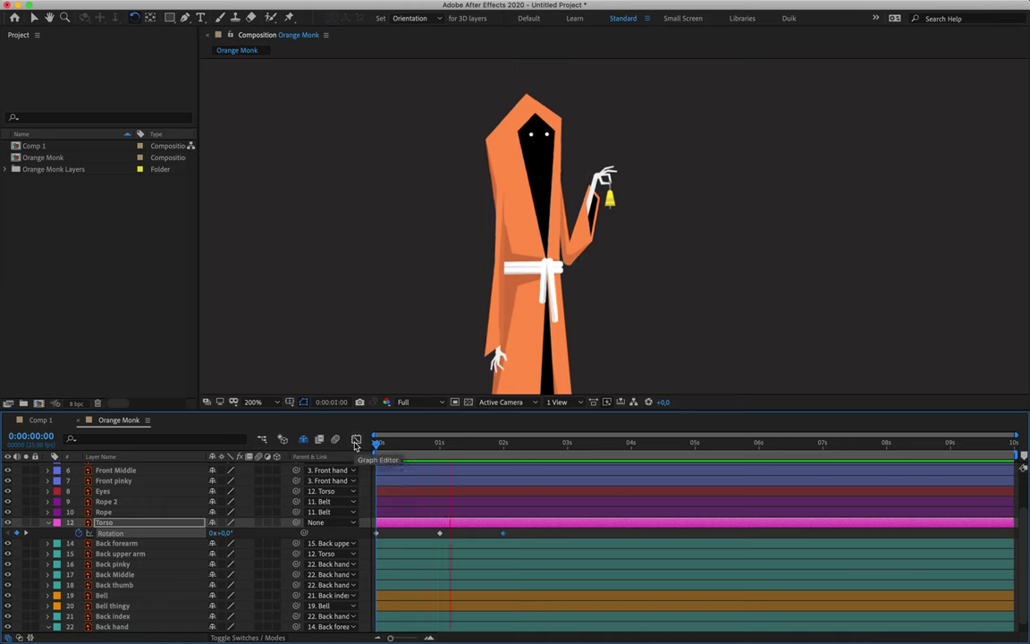
key("space")
left_click_drag(378, 447, 440, 470)
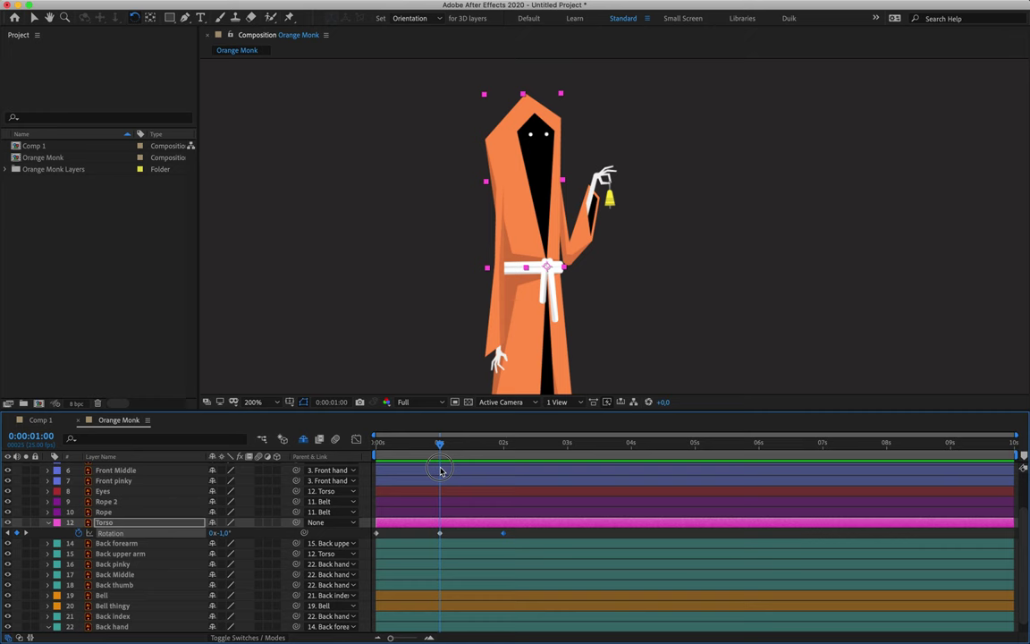
left_click_drag(440, 470, 368, 485)
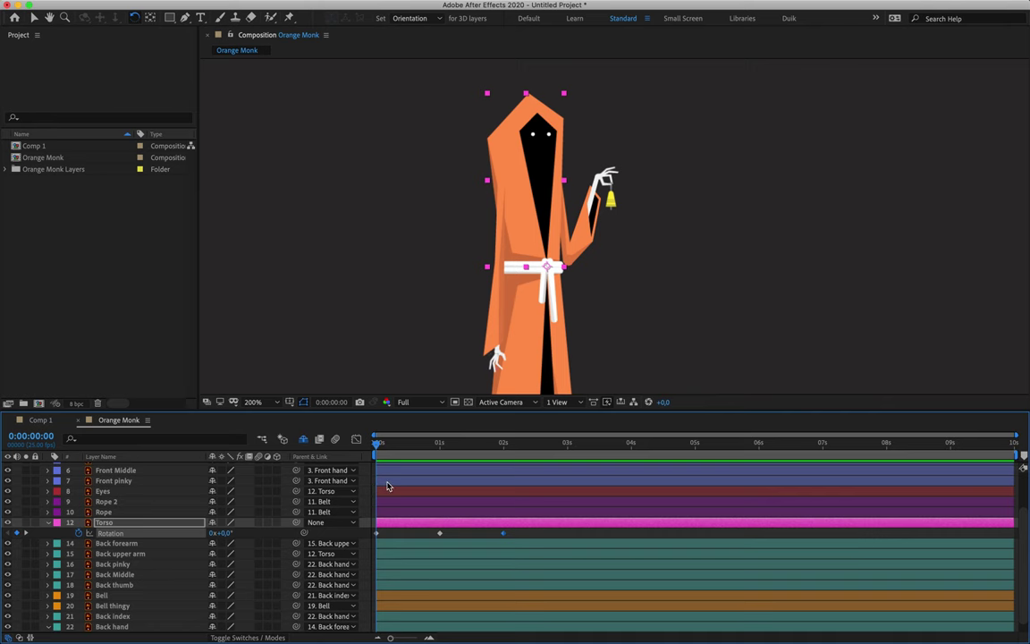
Step: Keyframe the Front upper arm layer's rotation at 0° at 0 s, 1° at 1 s and 0° at 2 s
scroll(154, 517, "up", 3)
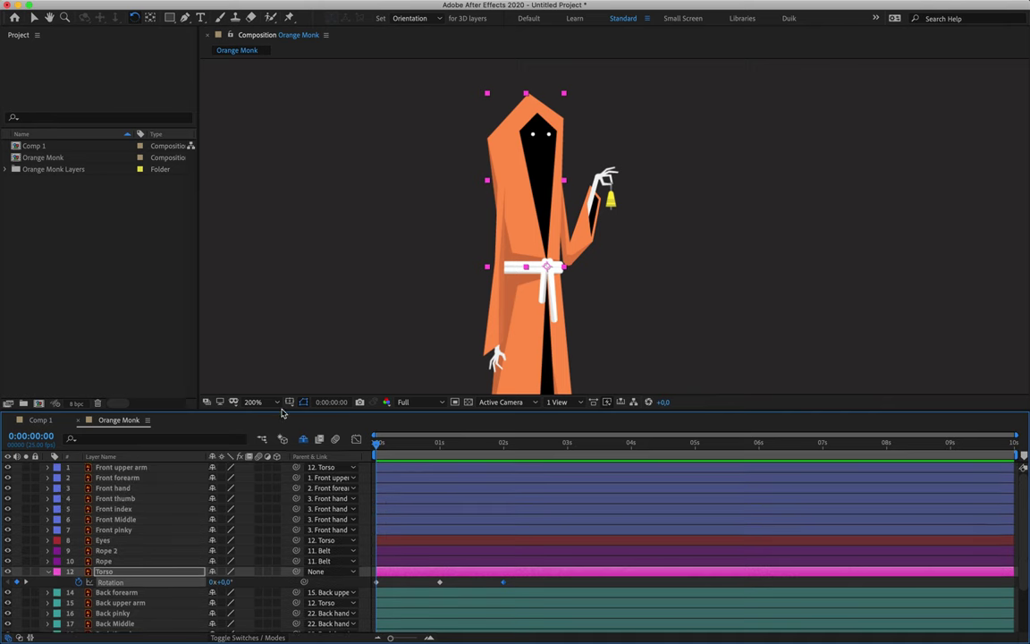
left_click(123, 467)
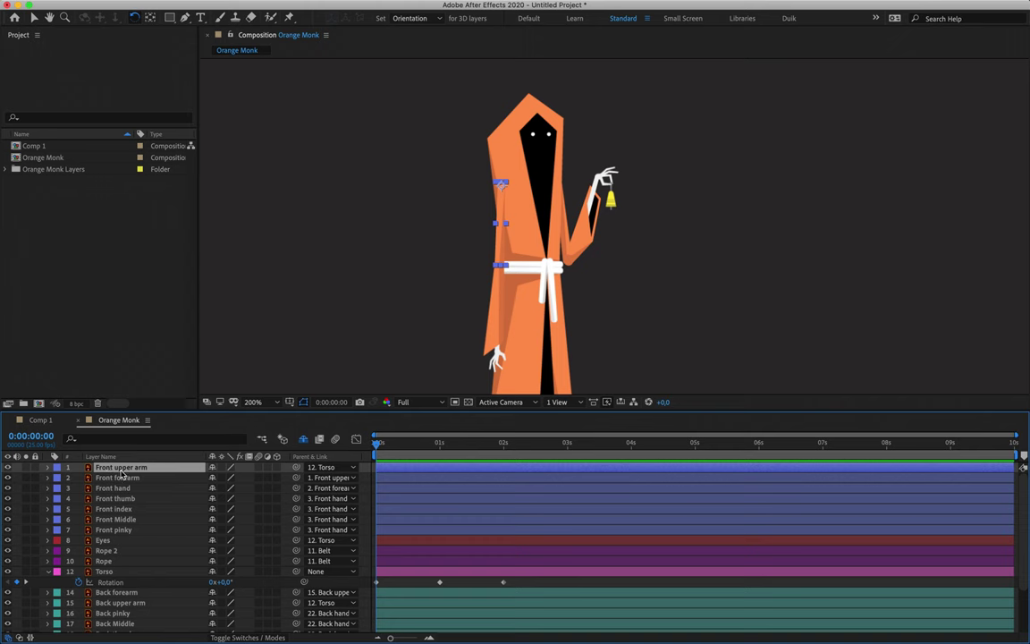
key("r")
left_click(78, 477)
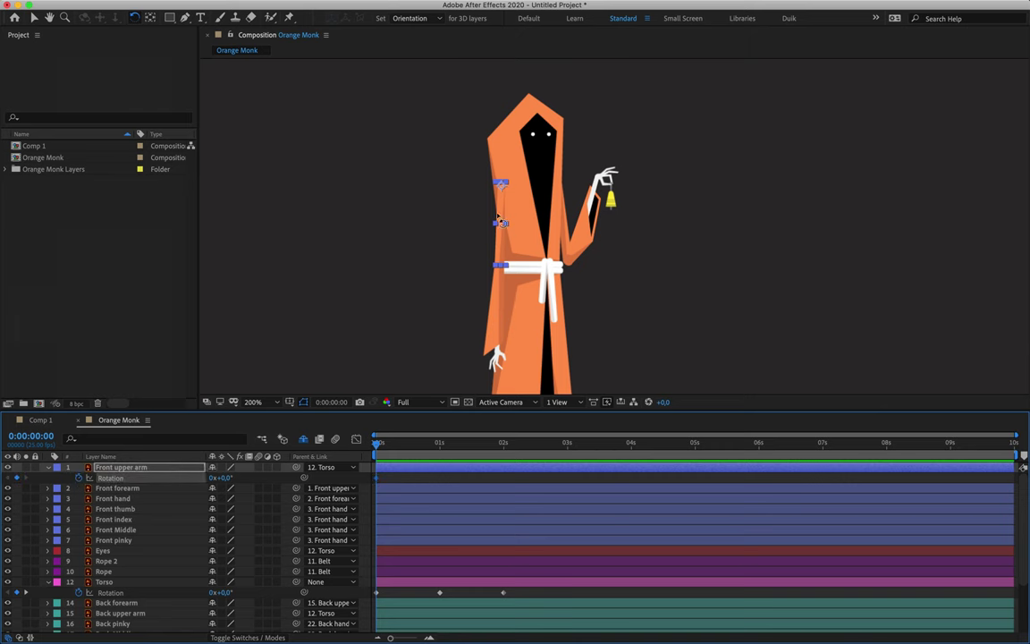
mouse_move(503, 208)
left_mouse_down()
mouse_move(494, 213)
mouse_move(508, 221)
mouse_move(476, 225)
mouse_move(517, 223)
mouse_move(483, 223)
mouse_move(502, 228)
left_mouse_up()
key("super+z")
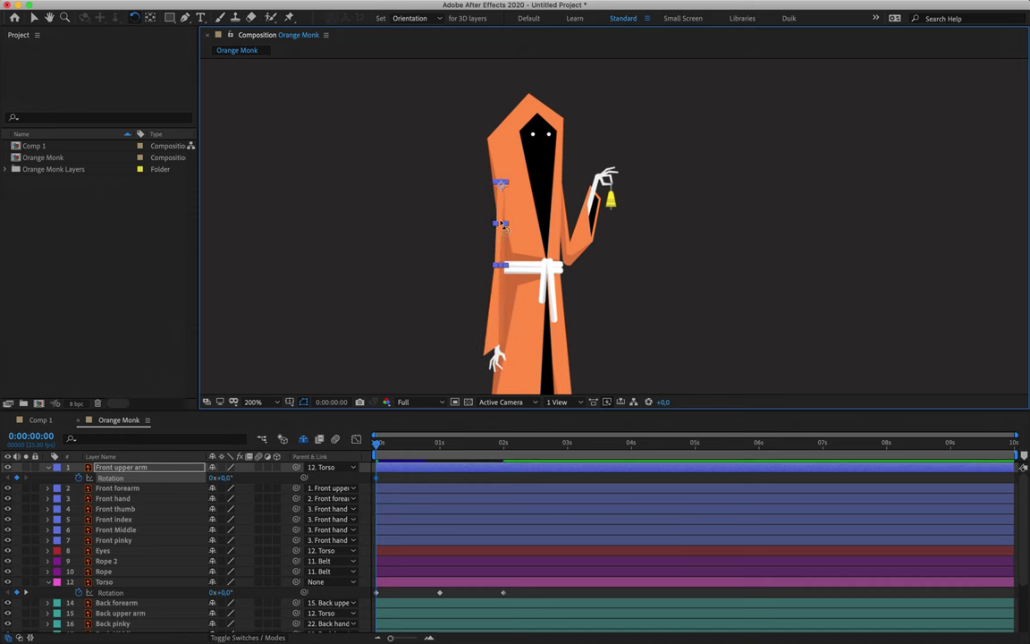
left_click_drag(428, 450, 440, 445)
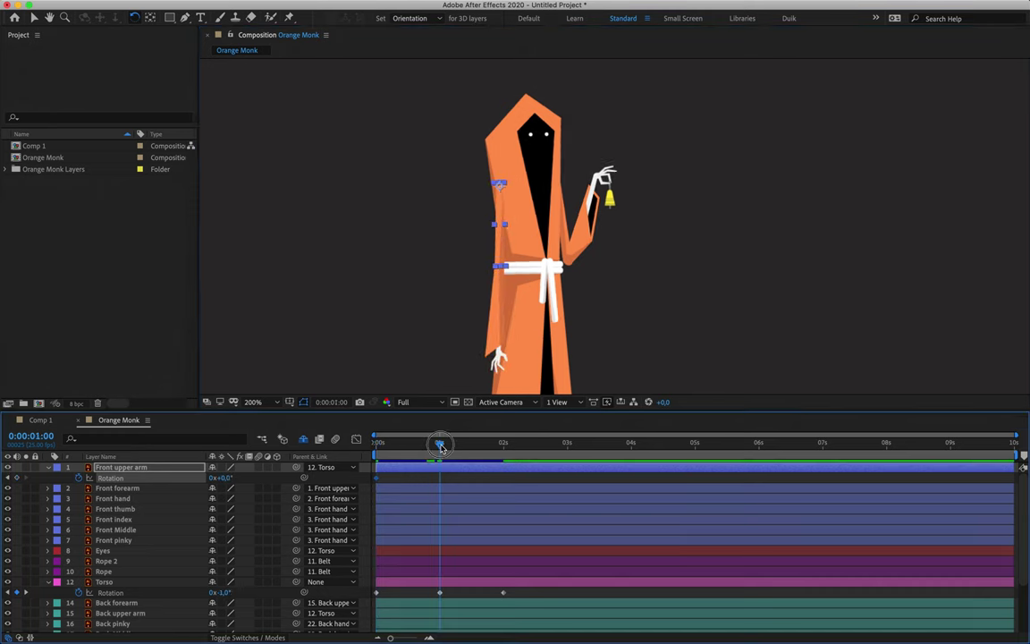
left_click_drag(231, 478, 235, 483)
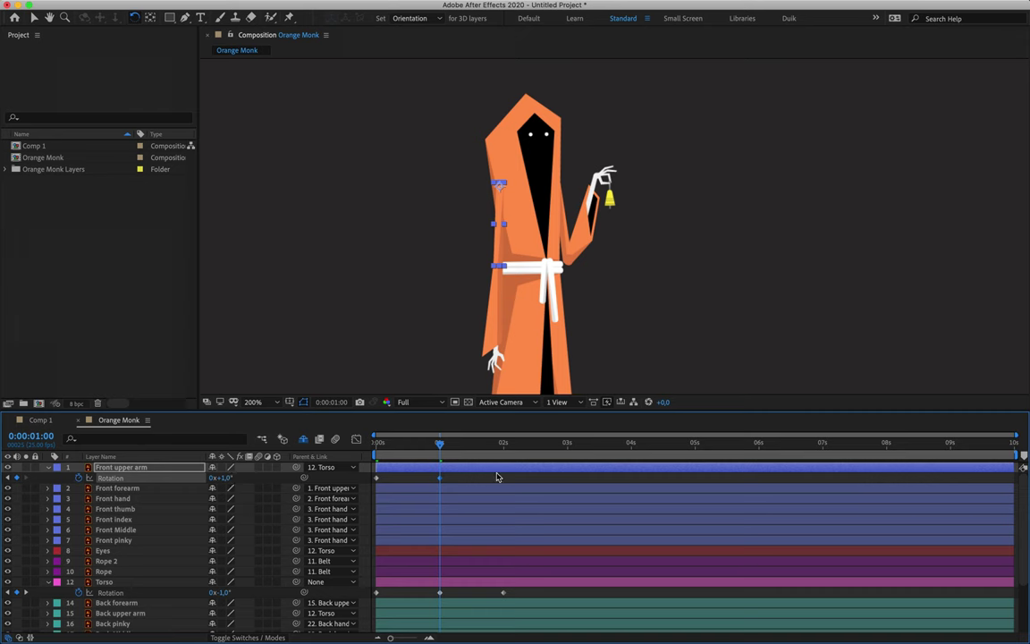
left_click(503, 444)
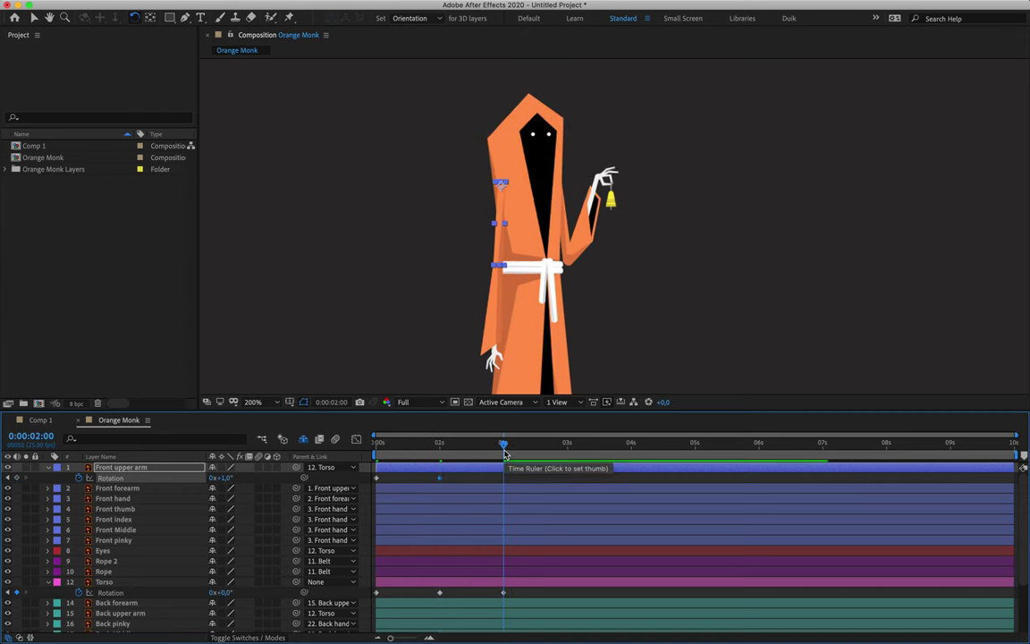
left_click(380, 484)
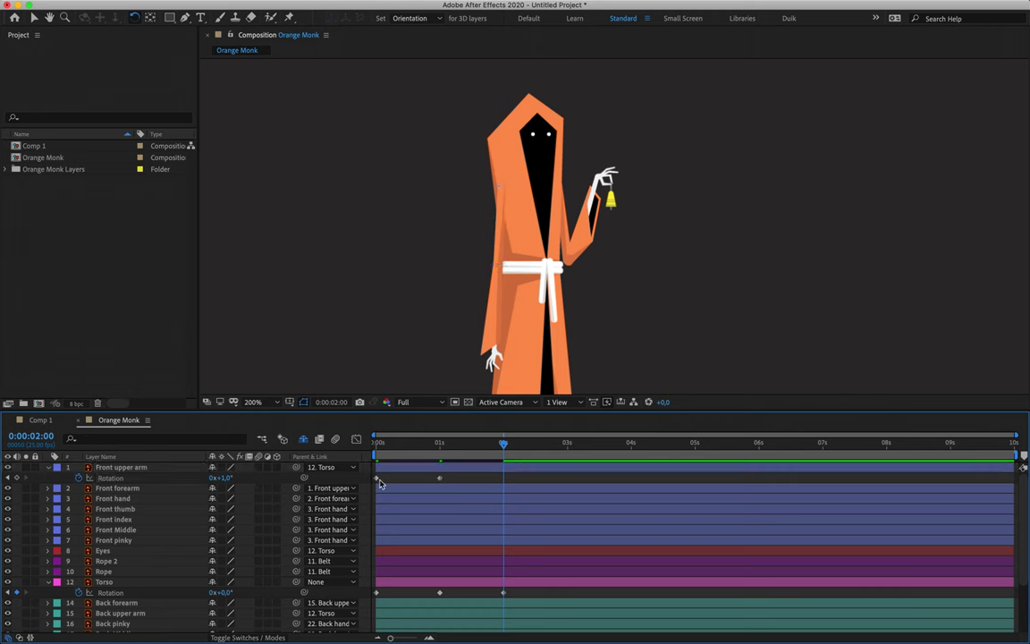
left_click(377, 483)
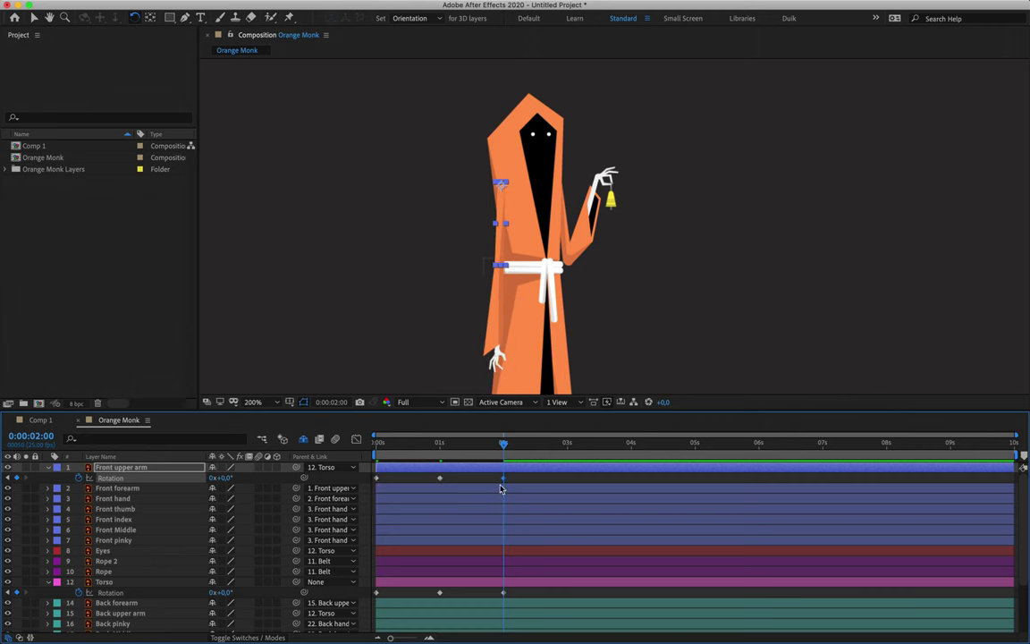
Step: Keyframe the Front forearm layer's rotation at 0° at 0 s, -1° at 1 s and 0° at 2 s
key("ctrl+Down")
key("Home")
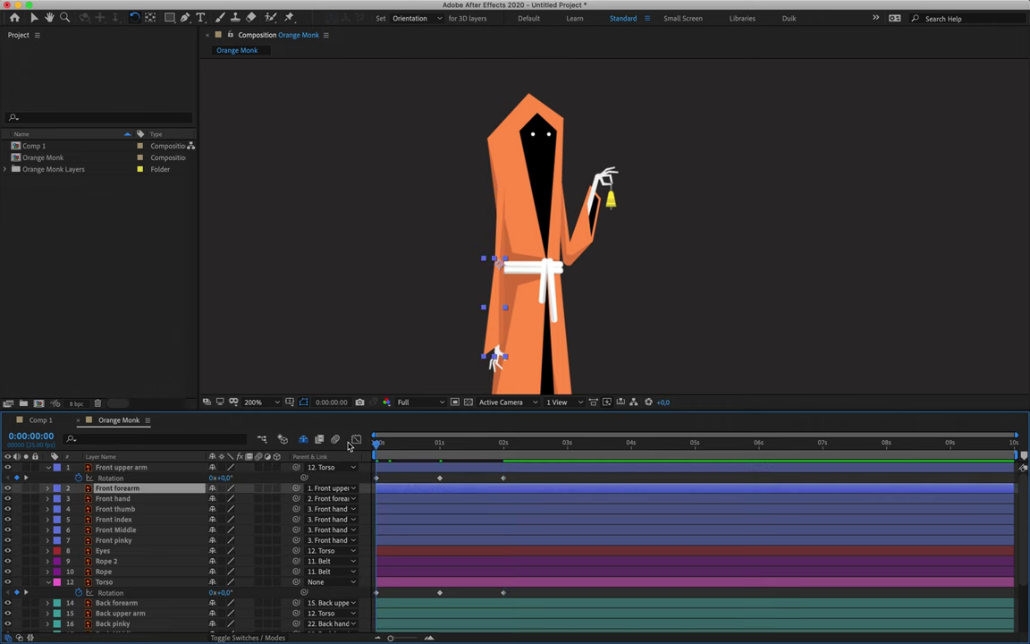
key("r")
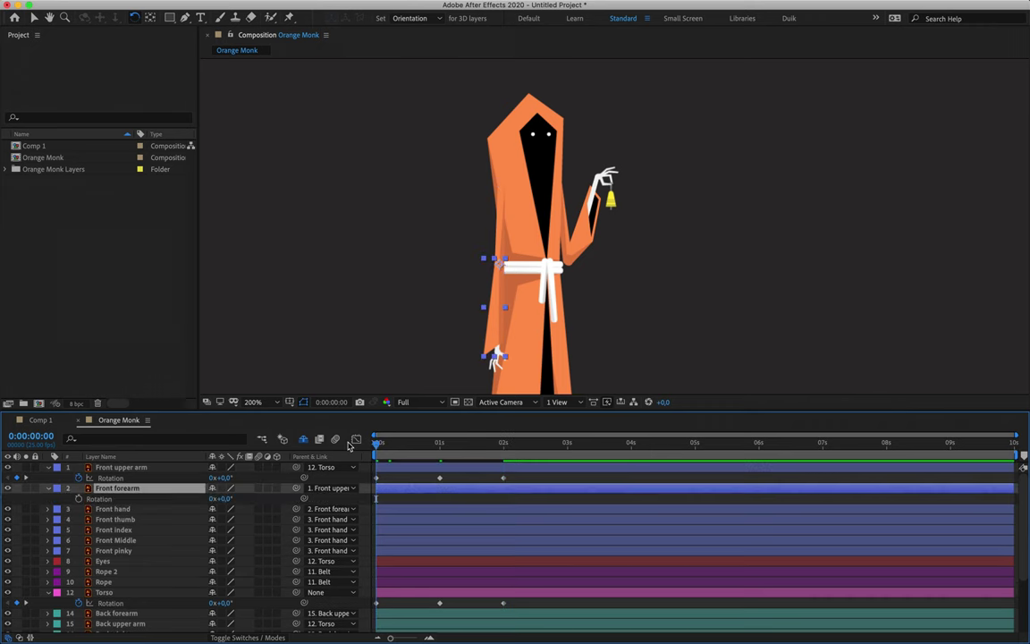
left_click(79, 498)
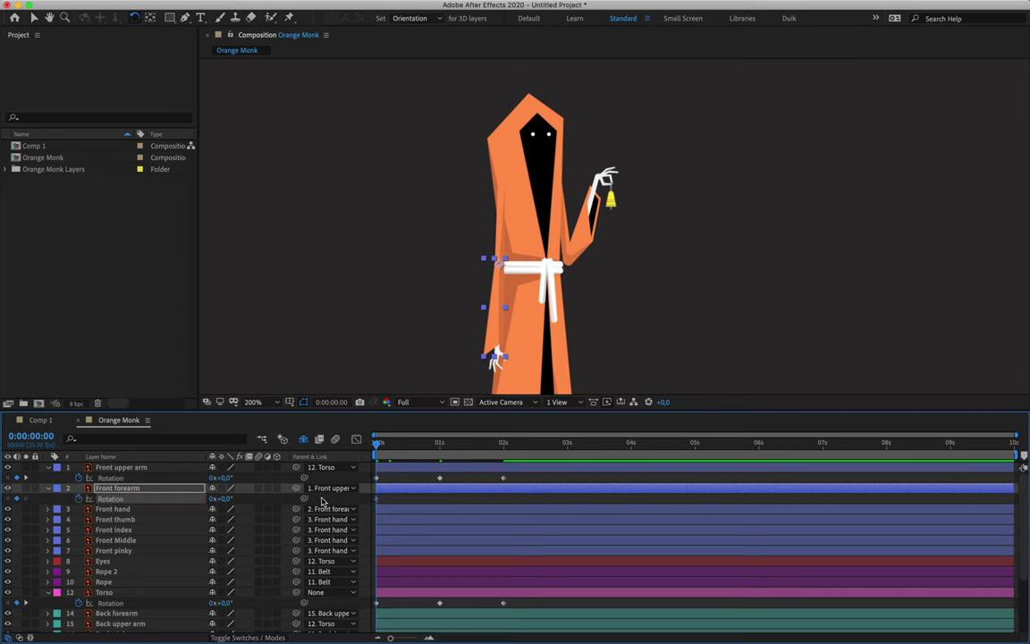
left_click(438, 442)
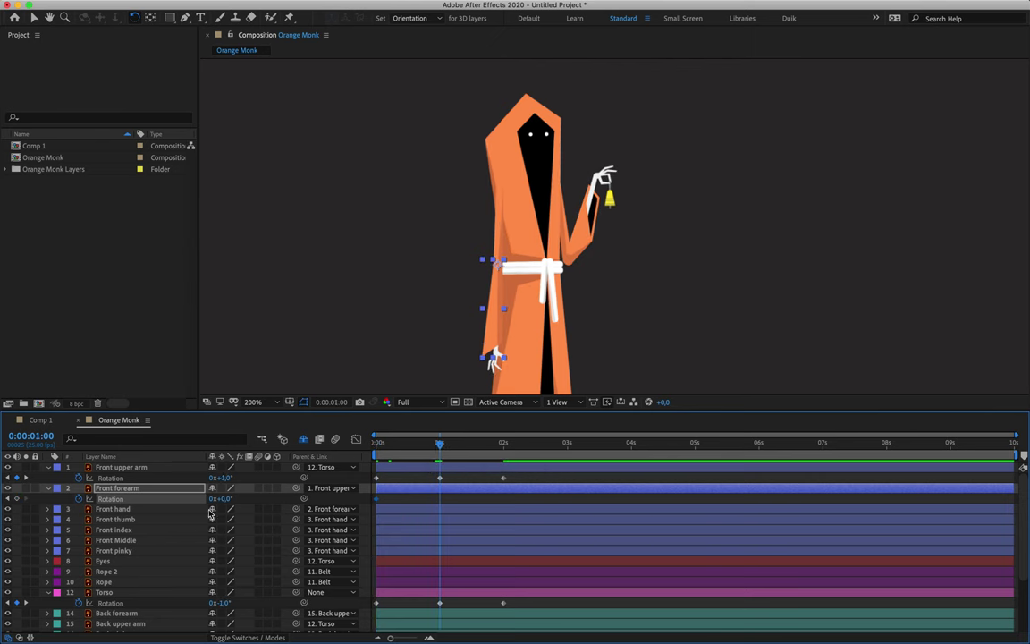
mouse_move(220, 499)
left_mouse_down()
mouse_move(202, 499)
mouse_move(220, 498)
left_mouse_up()
left_click_drag(462, 449, 503, 449)
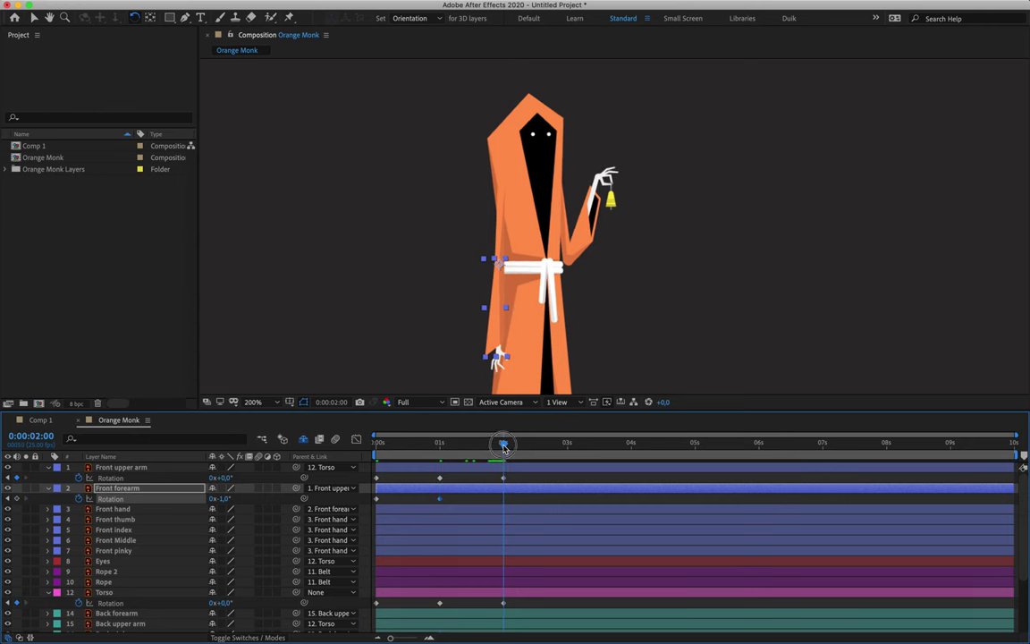
left_click(376, 500)
key("ctrl+c")
key("ctrl+v")
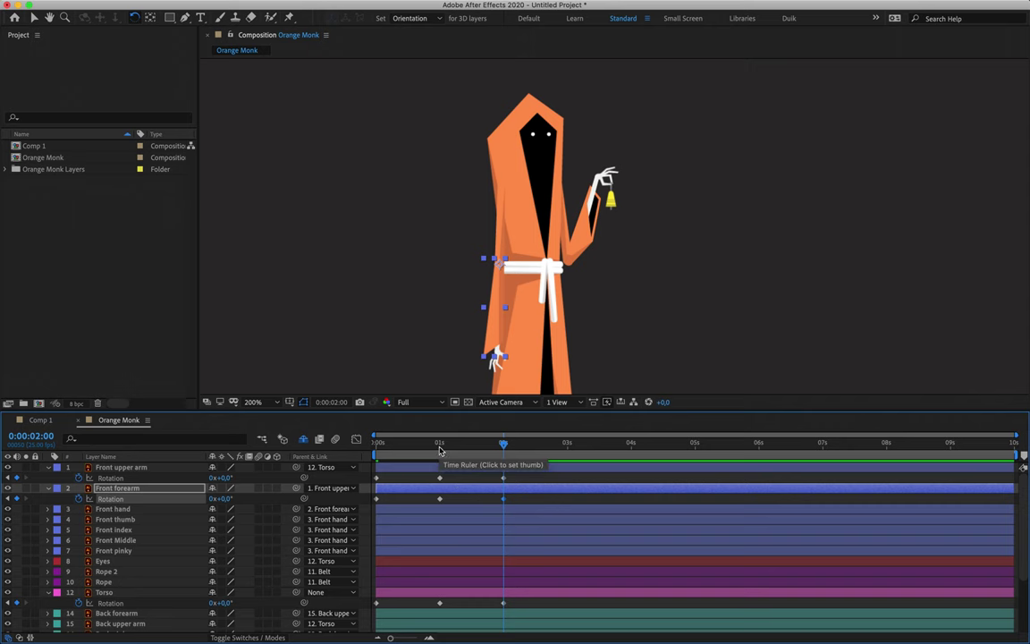
Step: Set a starting rotation keyframe at 0 s on the Front hand layer, working close up on the hand
key("Home")
left_click(145, 508)
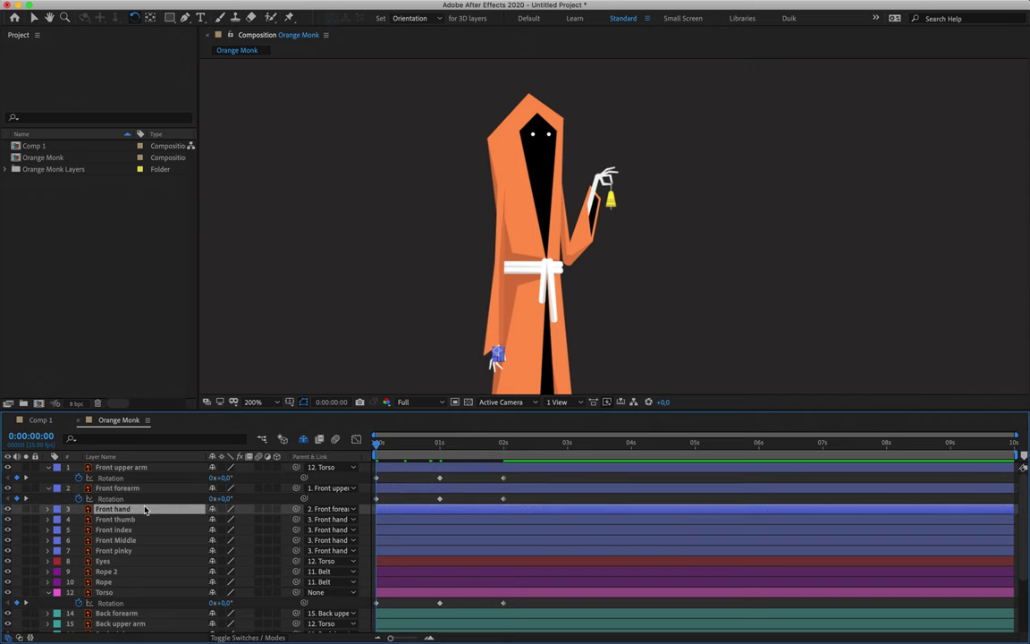
key("period")
key("h")
left_click_drag(394, 379, 523, 154)
key("w")
key("period")
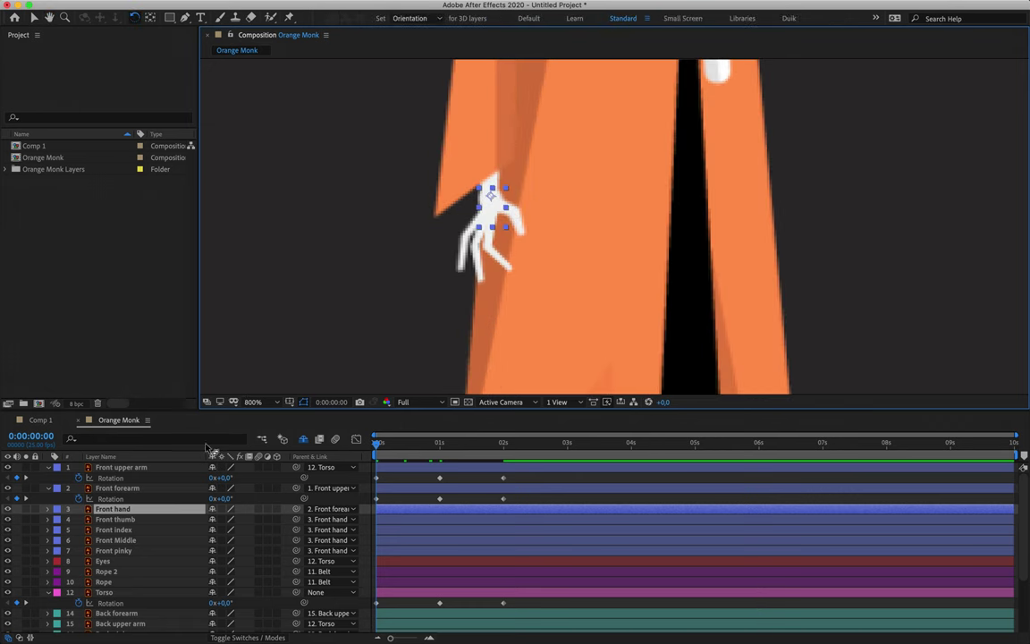
key("r")
left_click(77, 519)
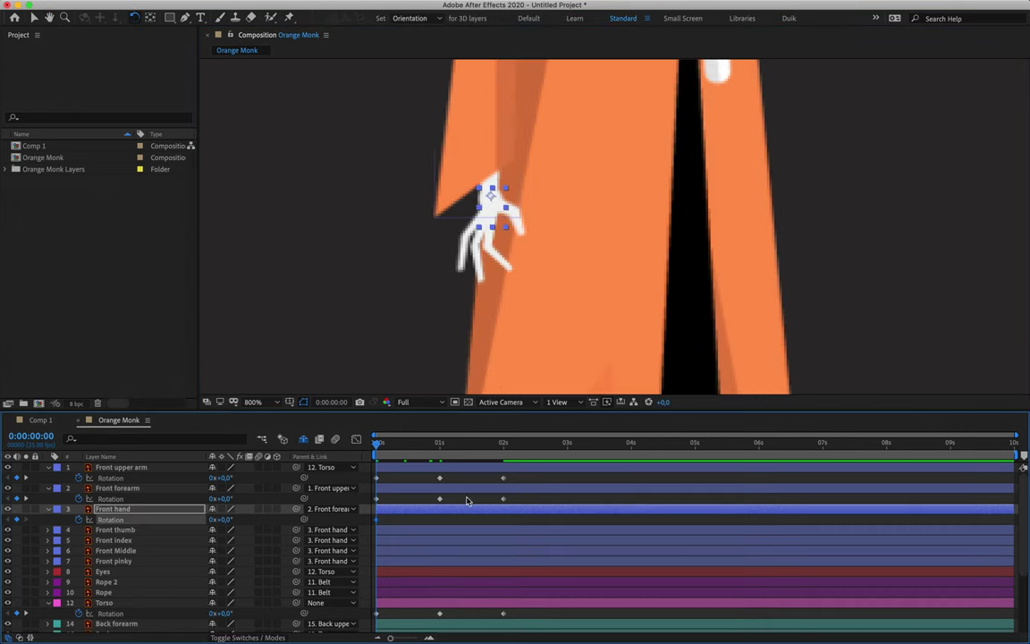
Step: Set the Front hand's rotation to -1° at 1 s and copy its starting keyframe to 2 s
left_click(439, 444)
mouse_move(220, 520)
left_mouse_down()
mouse_move(208, 519)
mouse_move(218, 524)
left_mouse_up()
left_click(223, 521)
key("Return")
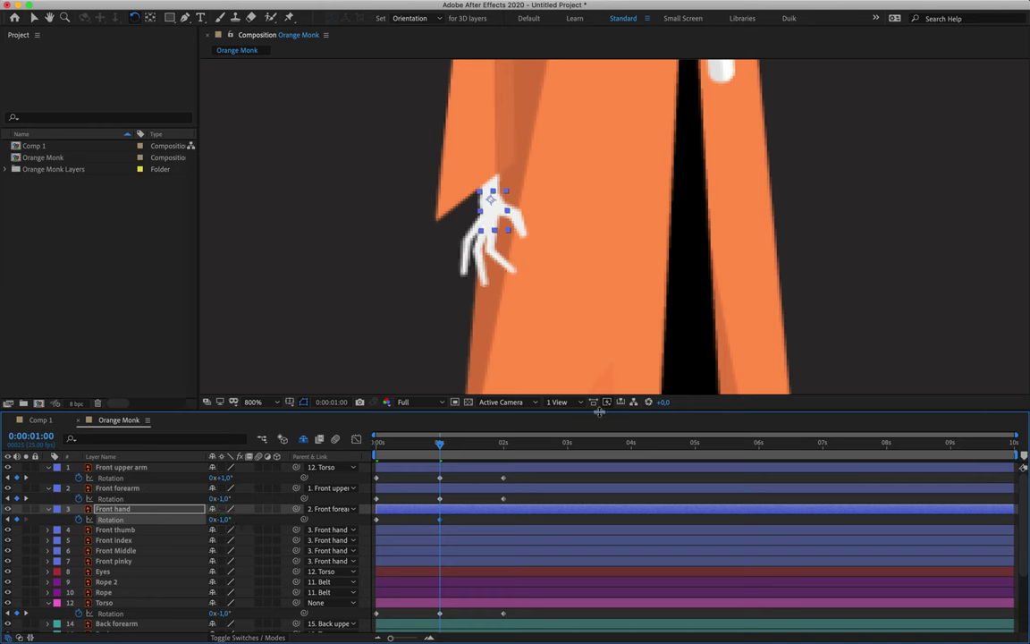
left_click(504, 441)
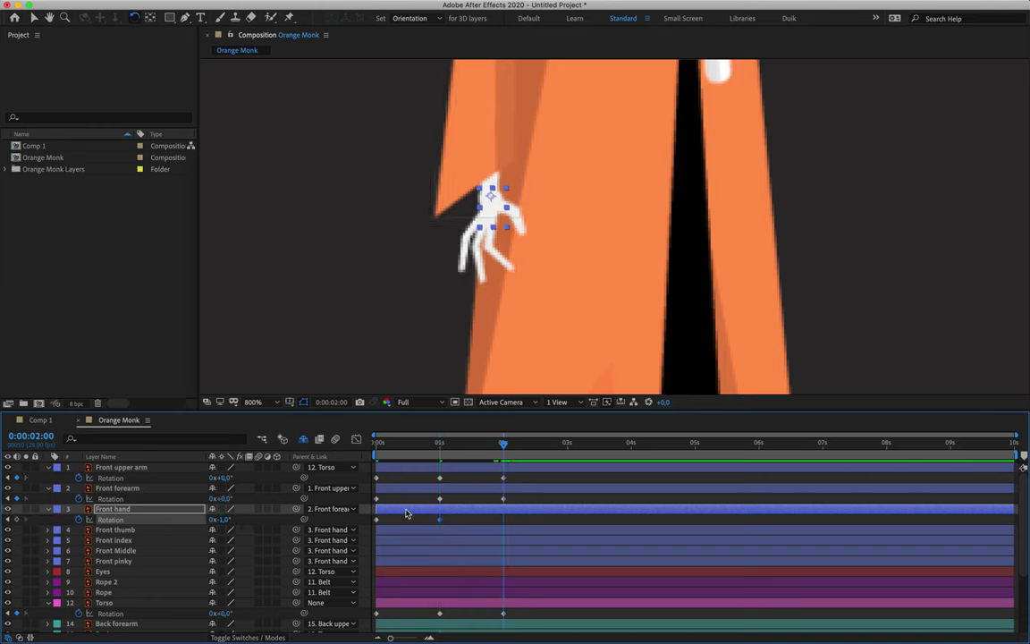
left_click(376, 520)
key("ctrl+c")
key("ctrl+v")
Step: Return to the start of the timeline and test the Front thumb layer's rotation
key("Home")
left_click(165, 531)
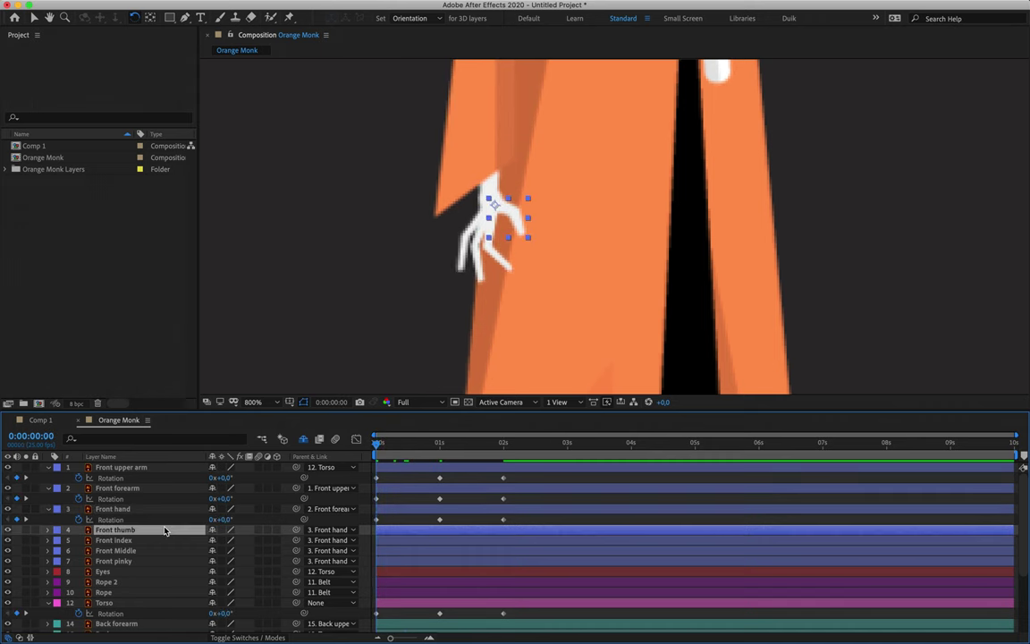
key("r")
left_click_drag(223, 543, 219, 540)
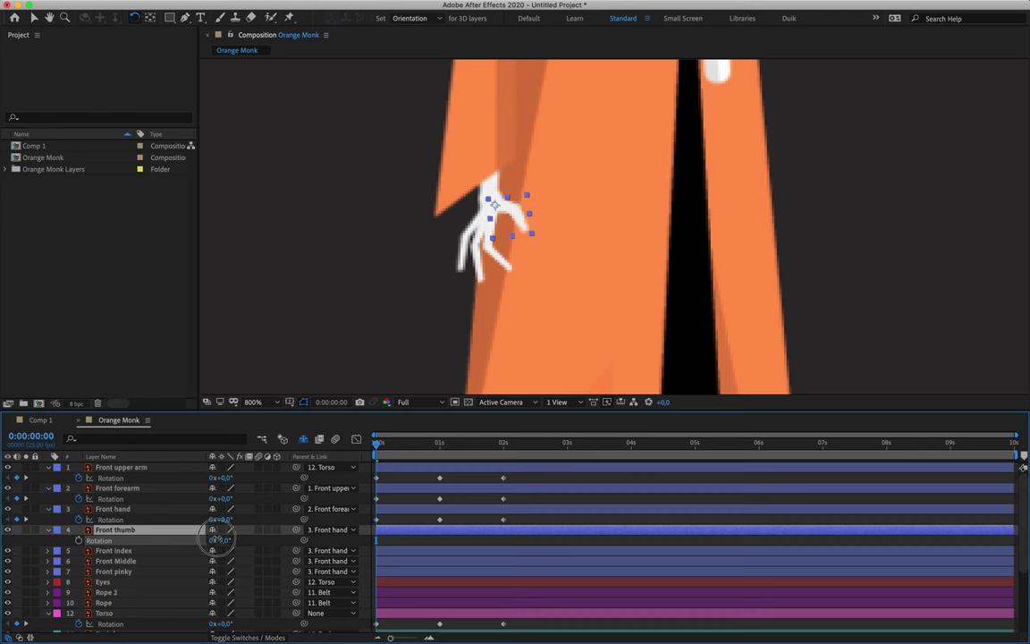
Step: Try rotating the Front thumb, Front index, Front Middle and Front pinky layers together, then collapse their properties
left_click(173, 572, "shift")
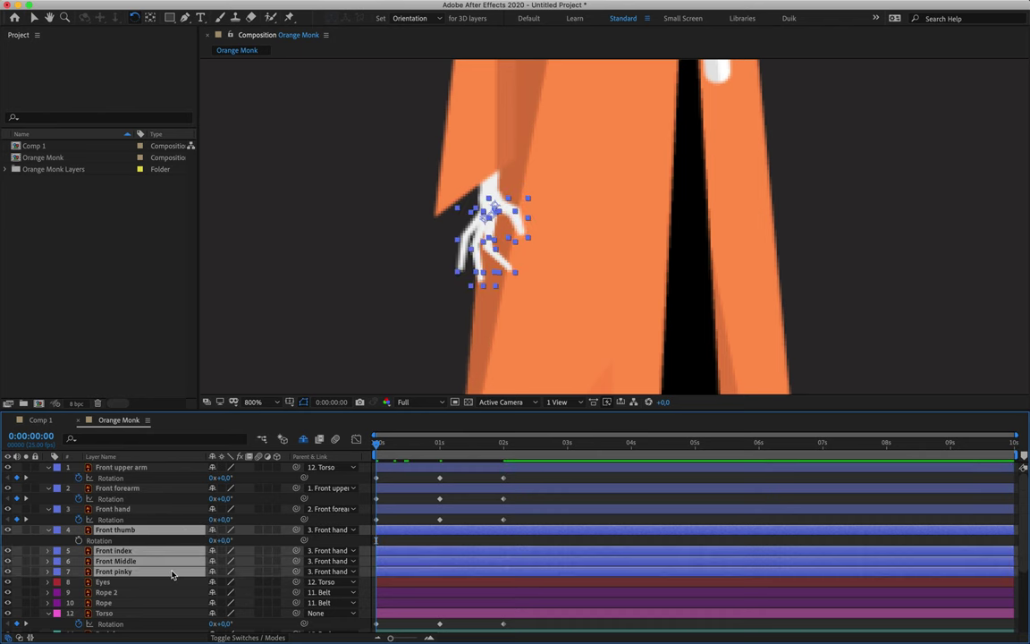
key("r")
key("r")
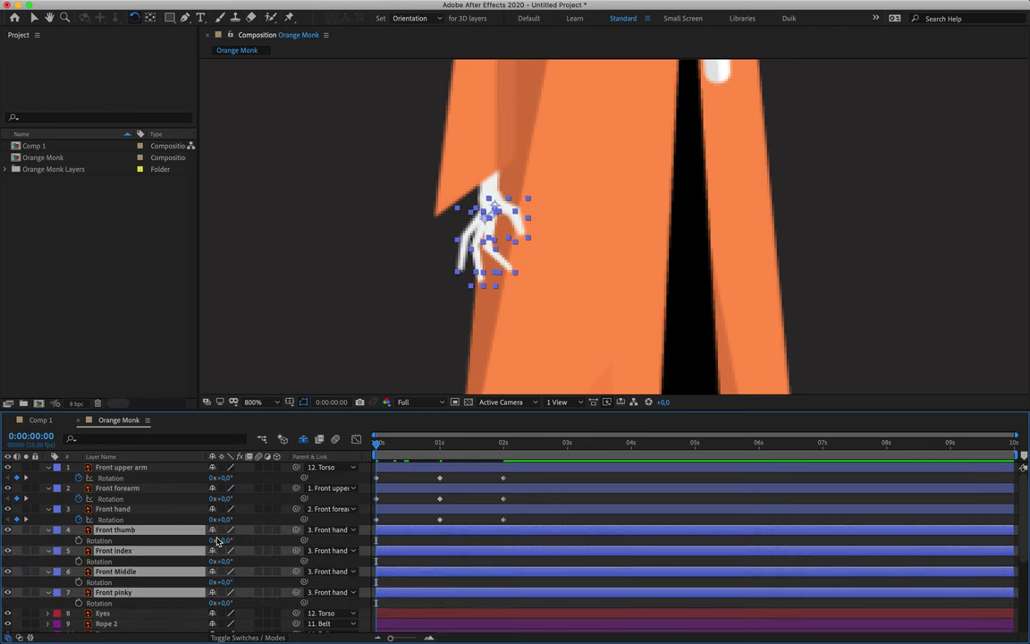
mouse_move(218, 542)
left_mouse_down()
mouse_move(229, 543)
mouse_move(219, 541)
left_mouse_up()
left_click(51, 531)
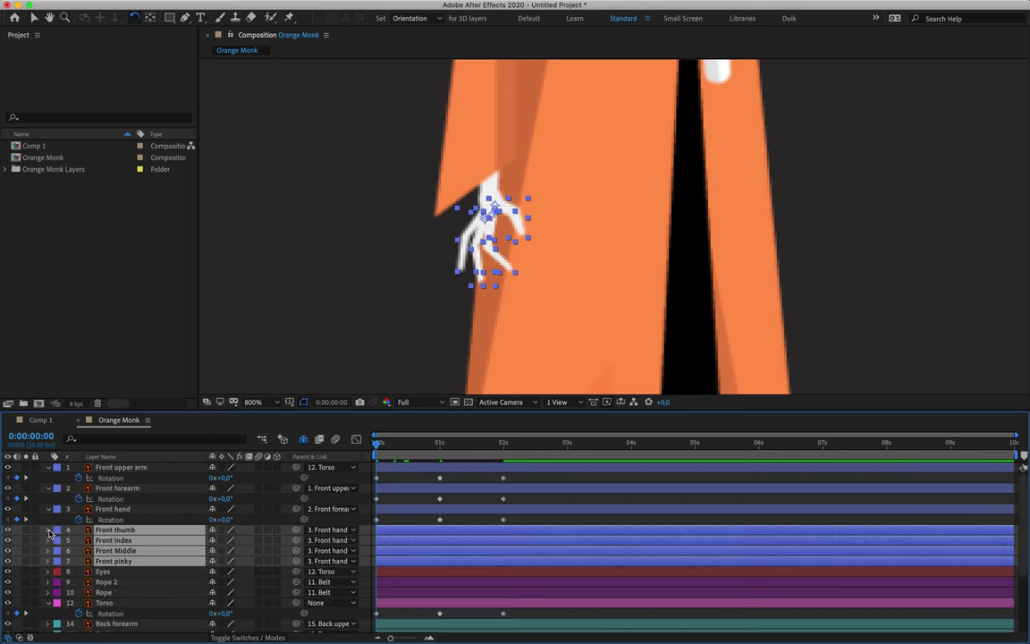
Step: Set a starting rotation keyframe at 0 s on the Front thumb layer
left_click(445, 522)
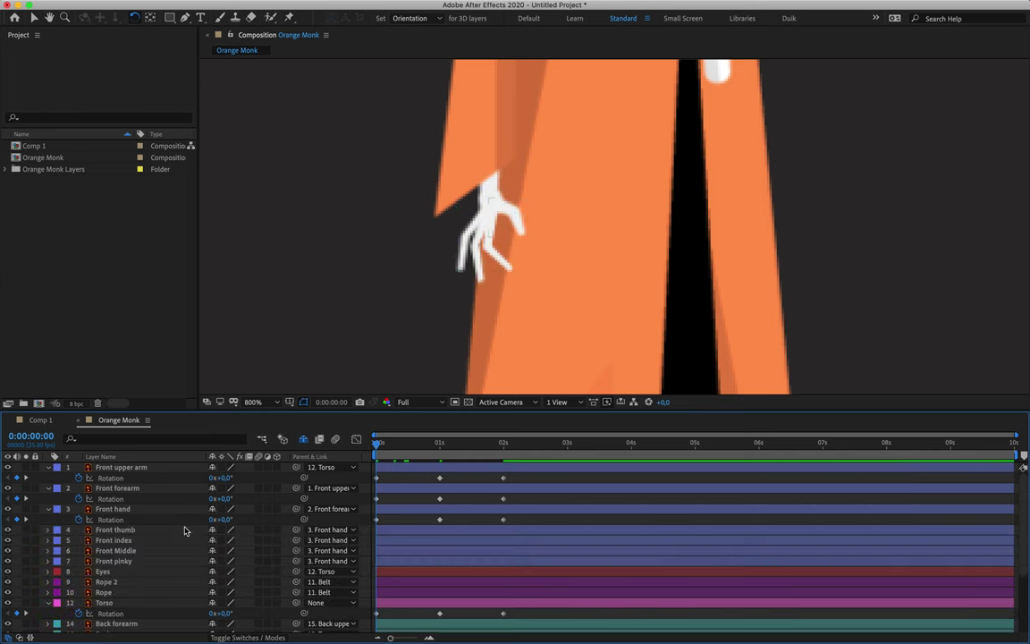
left_click(156, 534)
key("r")
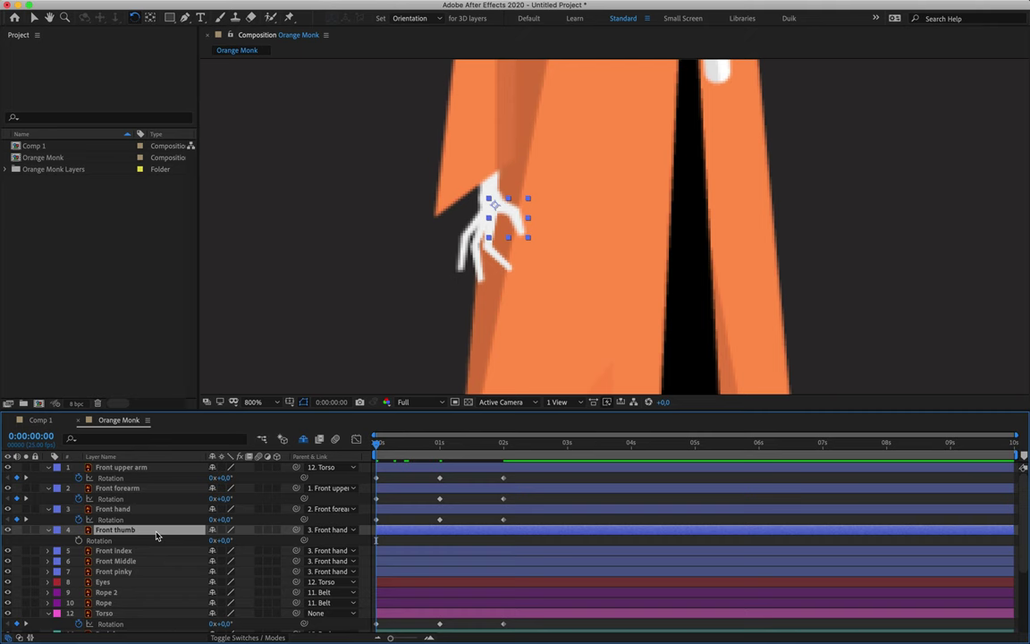
left_click(79, 540)
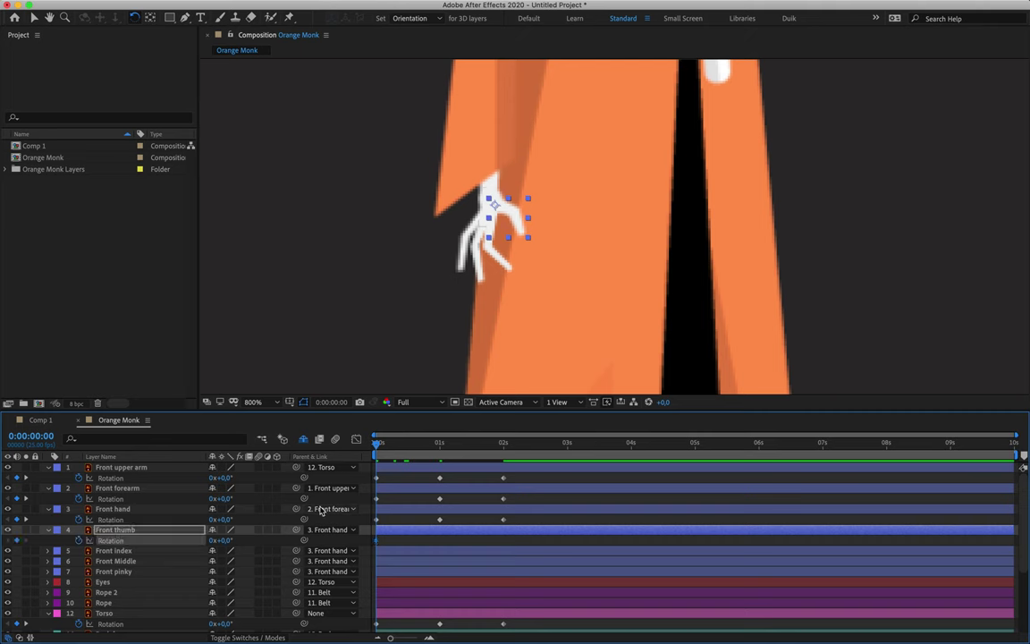
Step: Keyframe the Front thumb's rotation at -1° at 1 s and 0° at 2 s
left_click(439, 444)
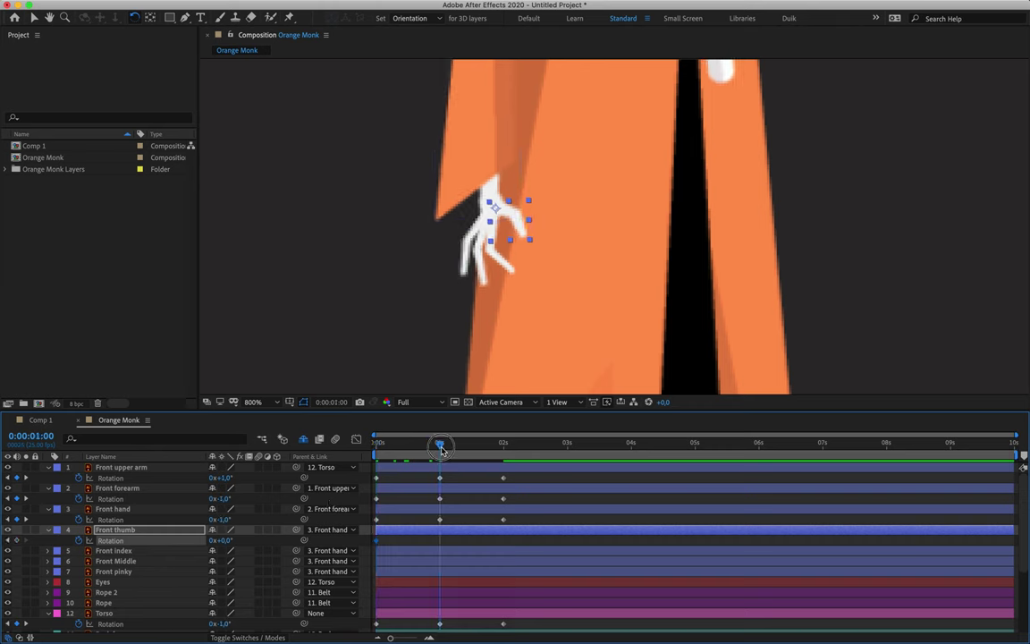
left_click_drag(217, 540, 237, 542)
left_click(226, 541)
type("1")
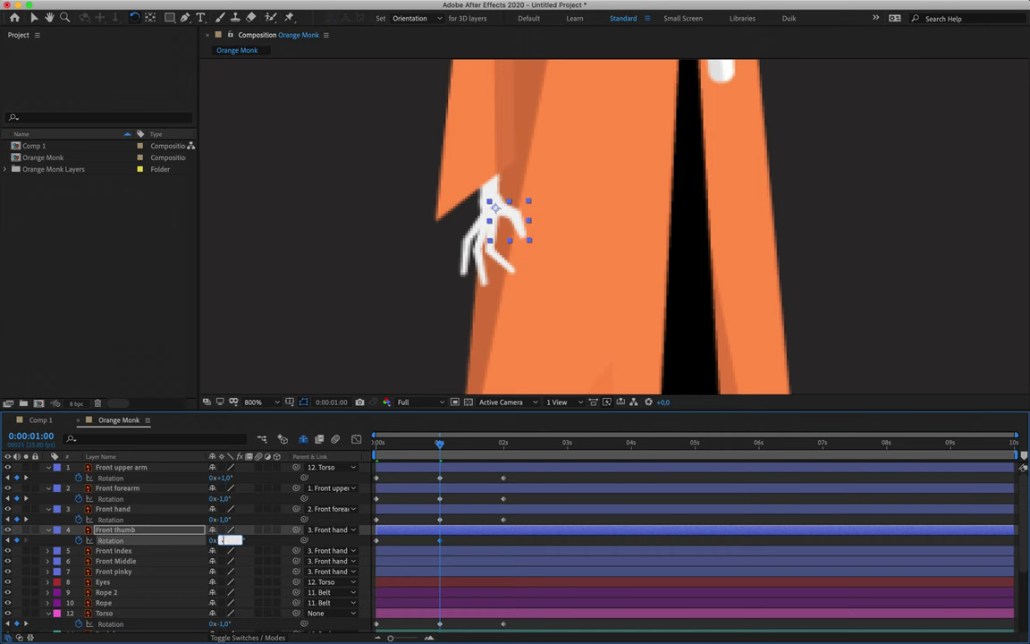
key("Return")
left_click(503, 442)
left_click(226, 541)
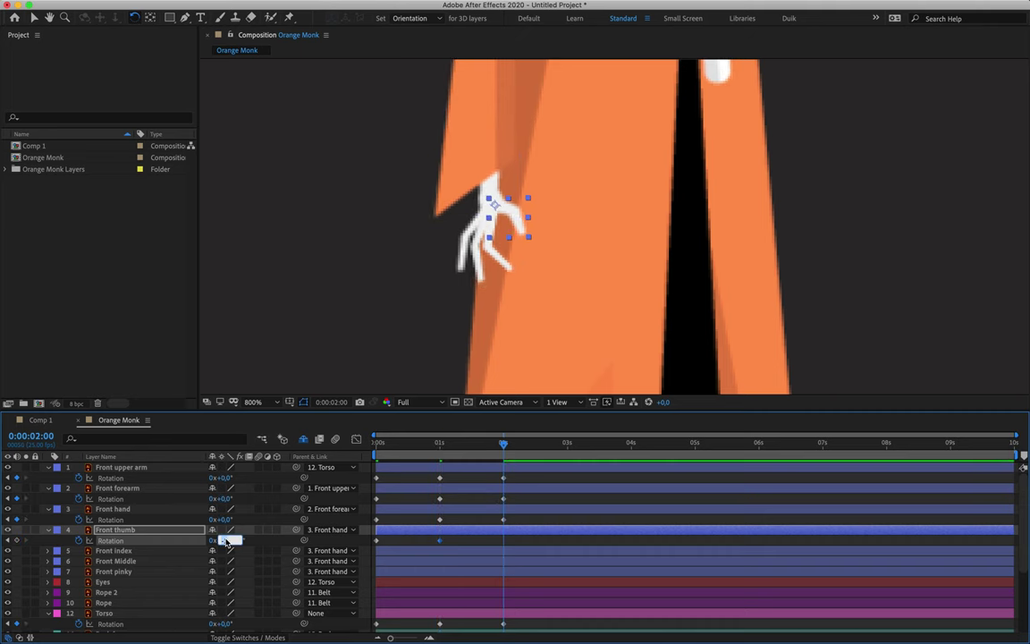
type("0")
key("Return")
Step: Set starting rotation keyframes at 0 s on the Front index, Front Middle and Front pinky layers together
left_click_drag(403, 444, 352, 452)
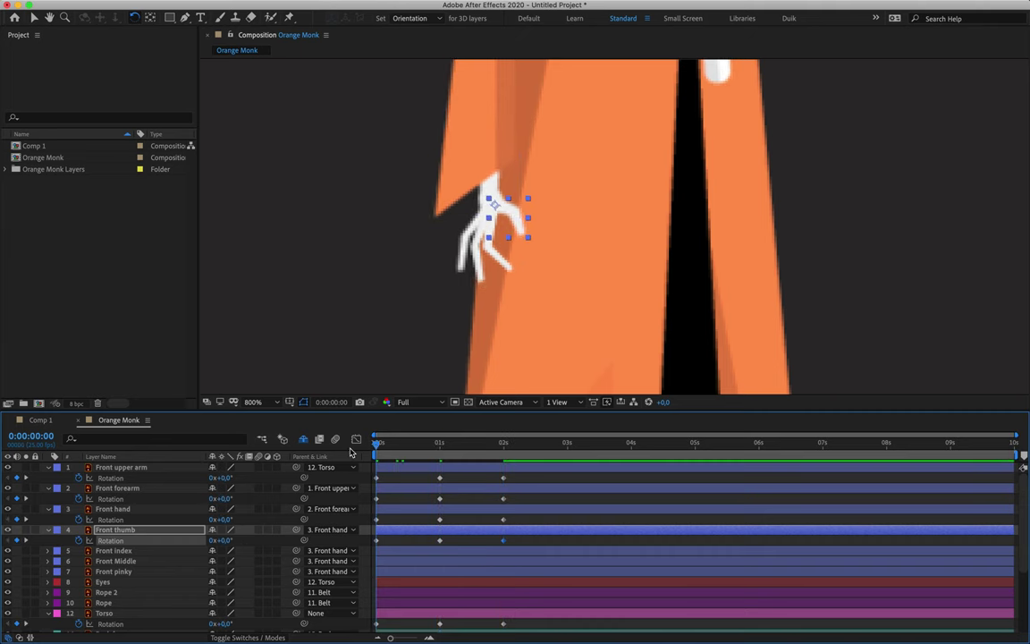
left_click(159, 551)
key("r")
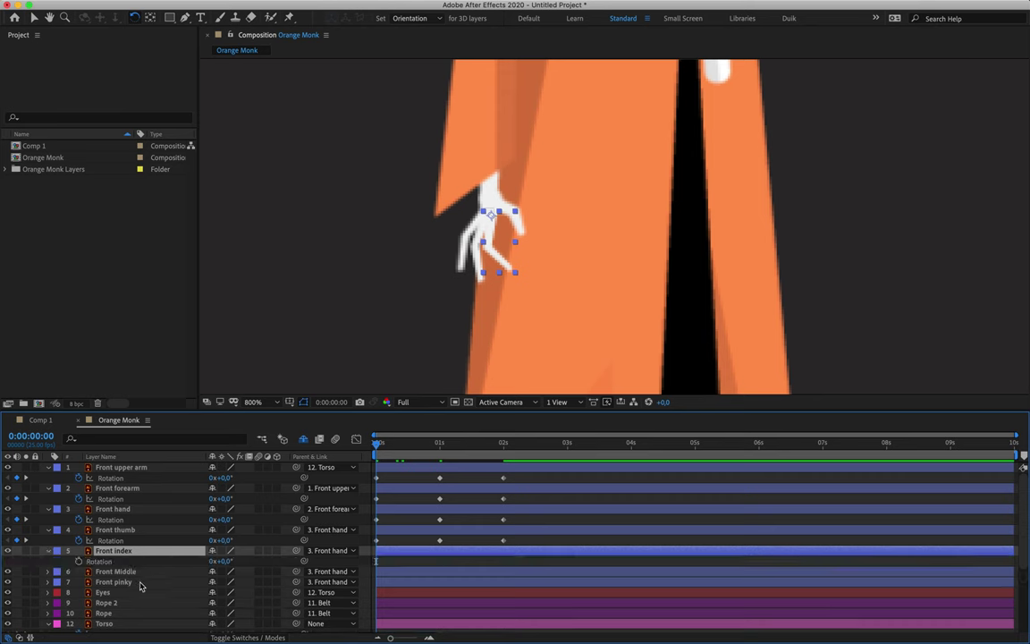
left_click(141, 583, "shift")
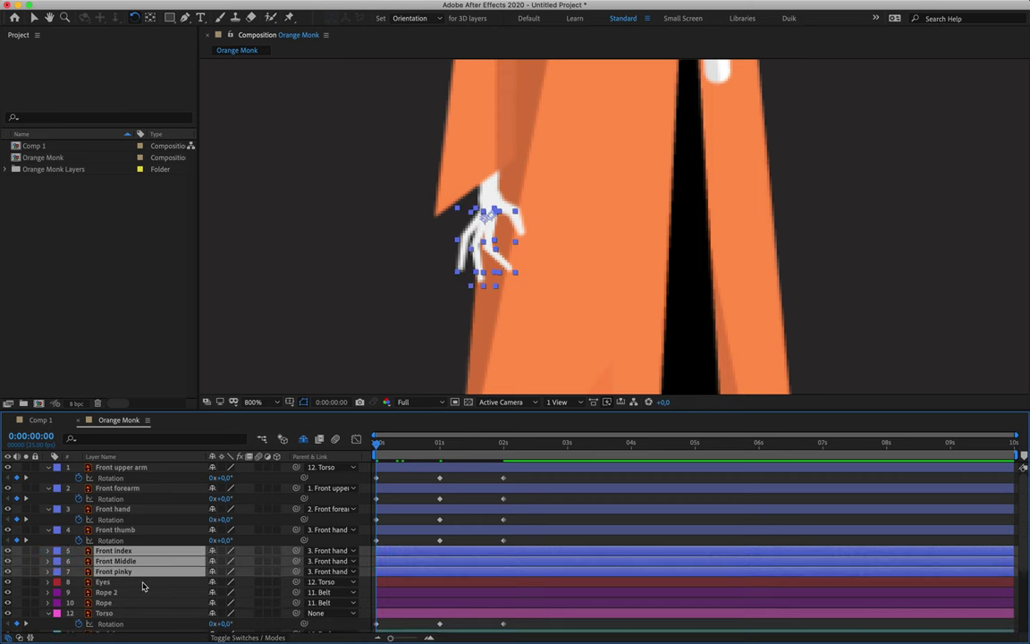
key("r")
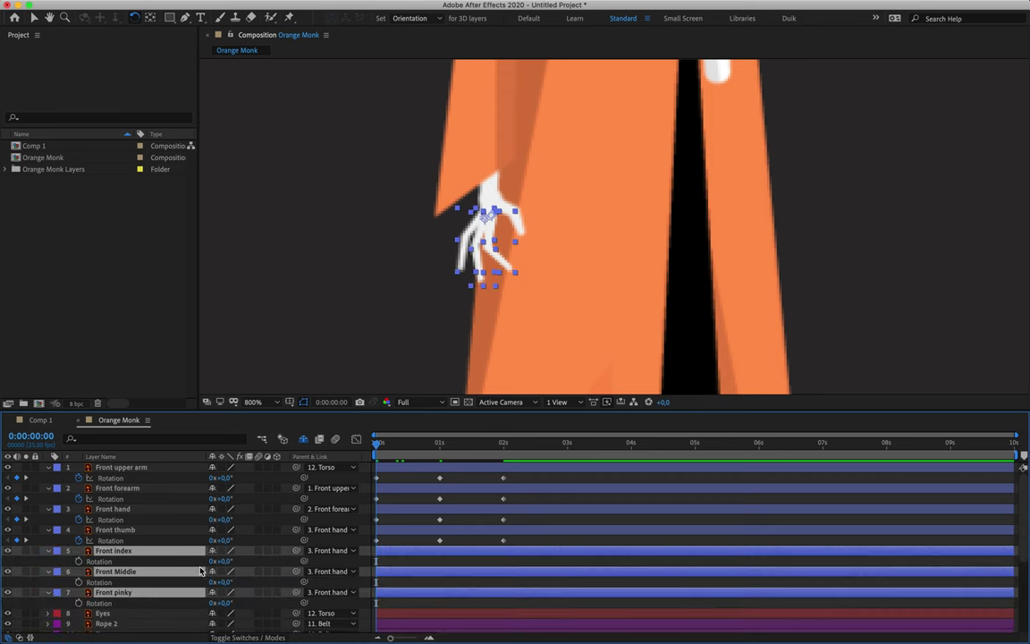
left_click(79, 562)
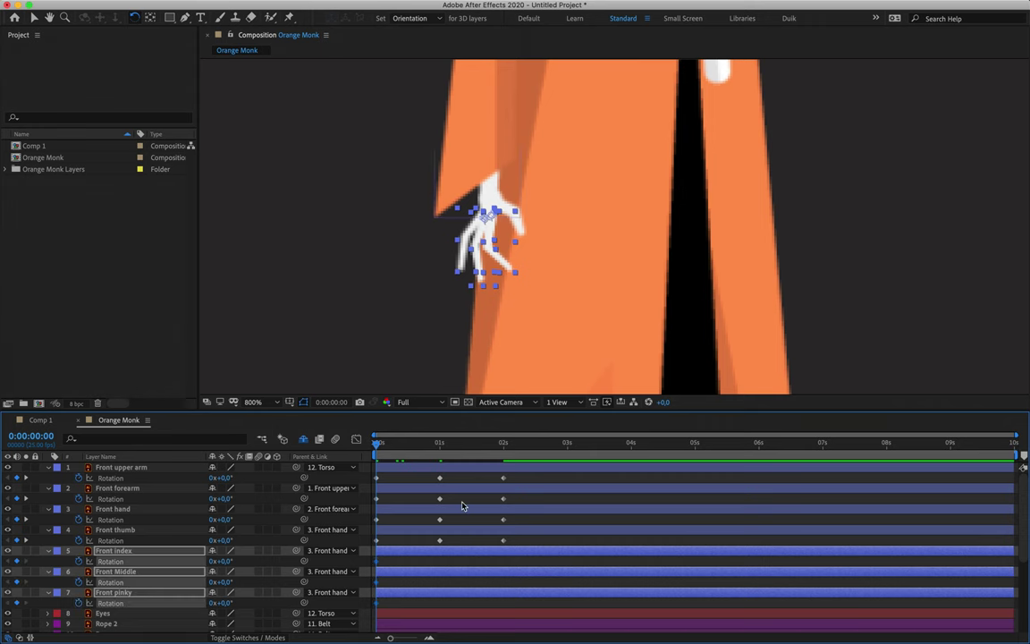
Step: Keyframe the rotation of Front index, Front Middle and Front pinky at 1° at 1 s and 0° at 2 s
left_click(440, 445)
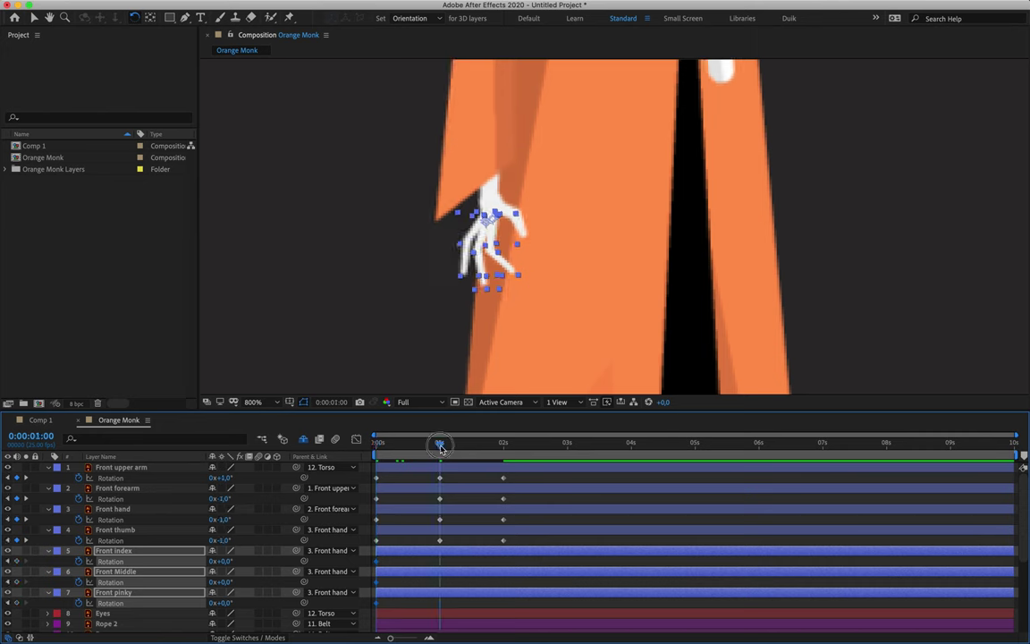
left_click(226, 562)
type("1")
key("Return")
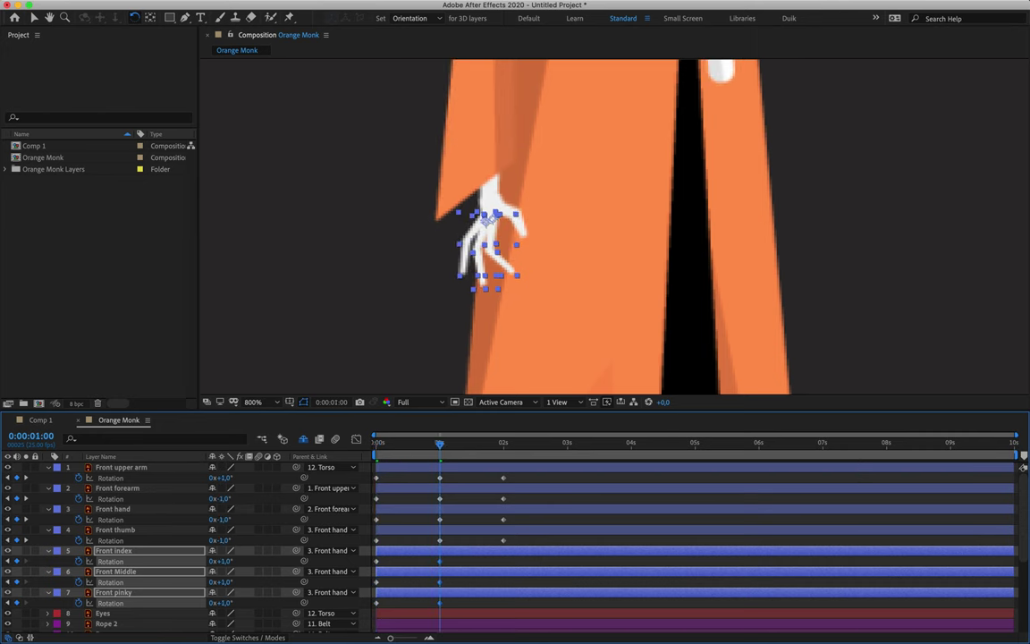
key("k")
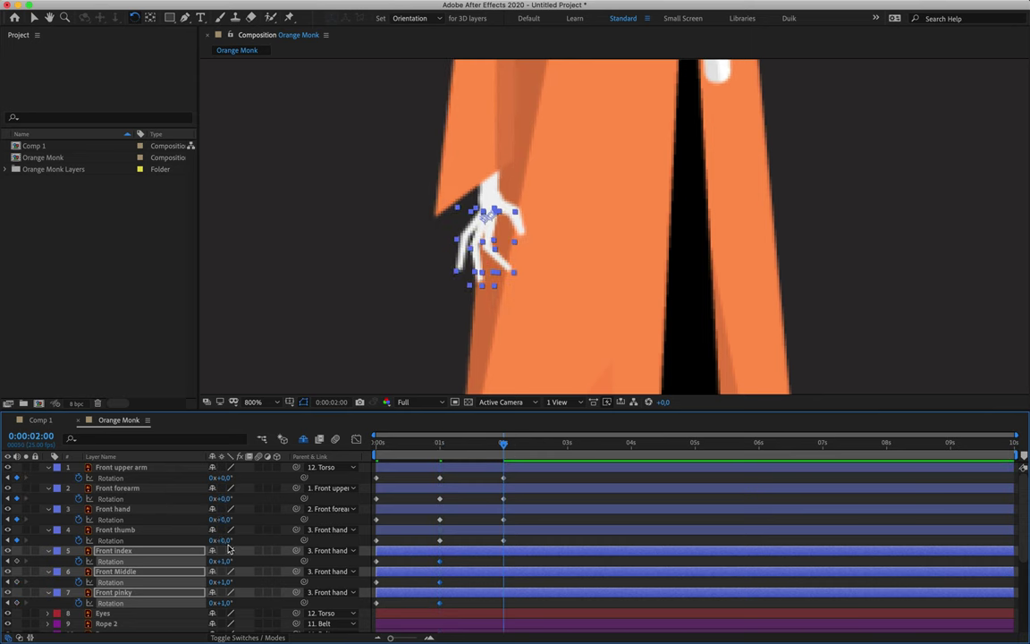
left_click(226, 562)
type("0")
key("Return")
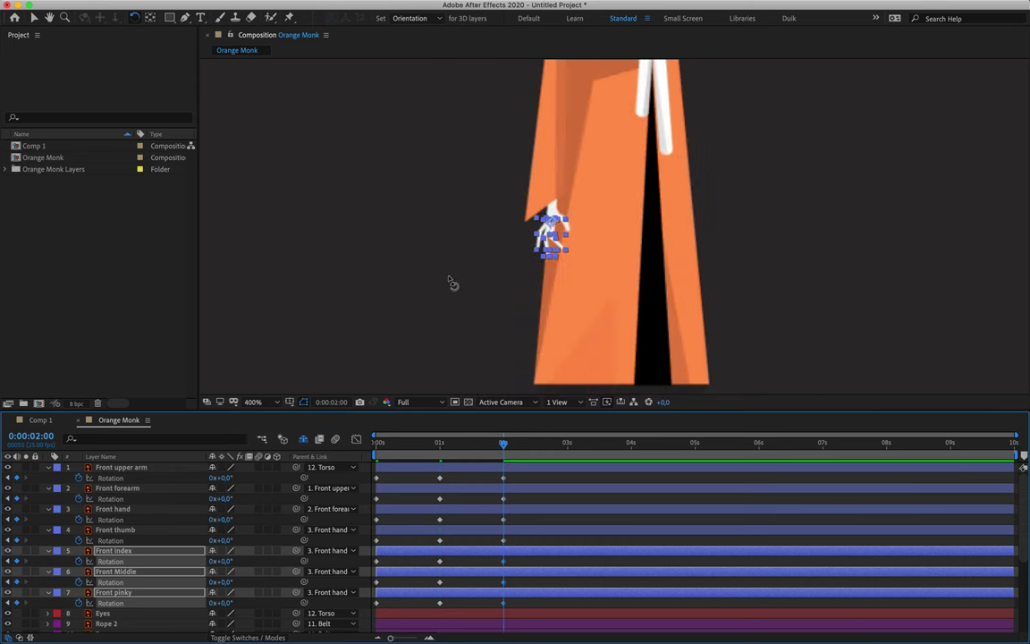
Step: Collapse the properties of all front arm, hand and finger layers, from Front upper arm to Front pinky
scroll(511, 230, "up", 5)
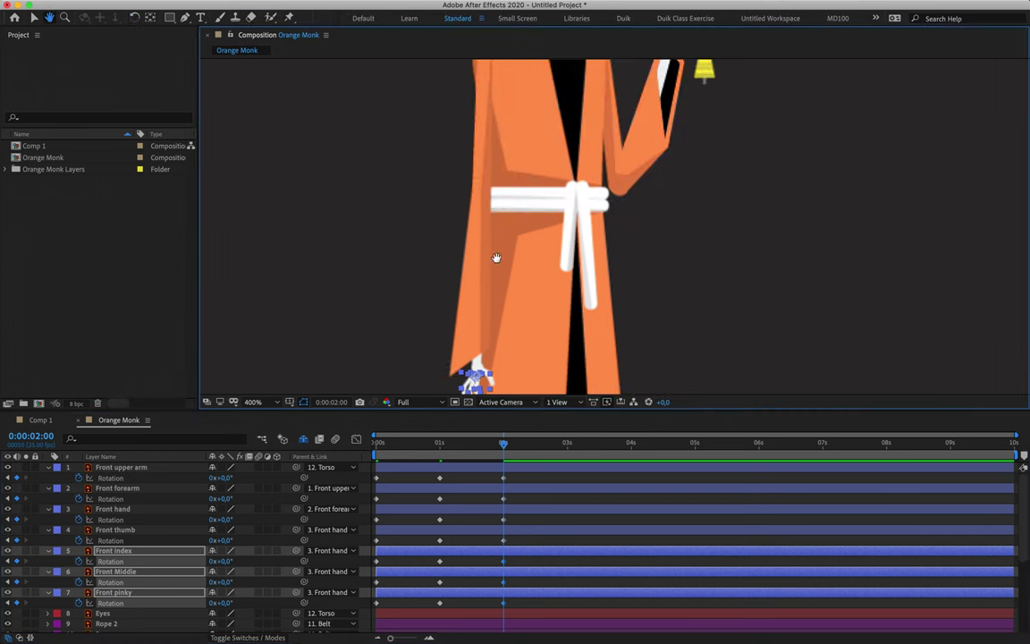
left_click(151, 467, "shift")
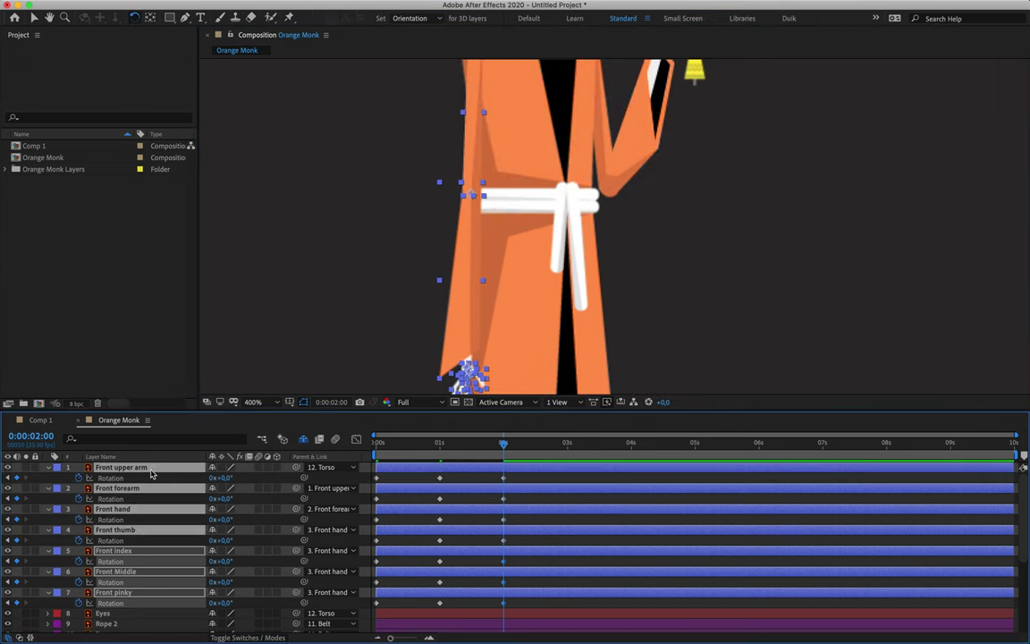
left_click(50, 468)
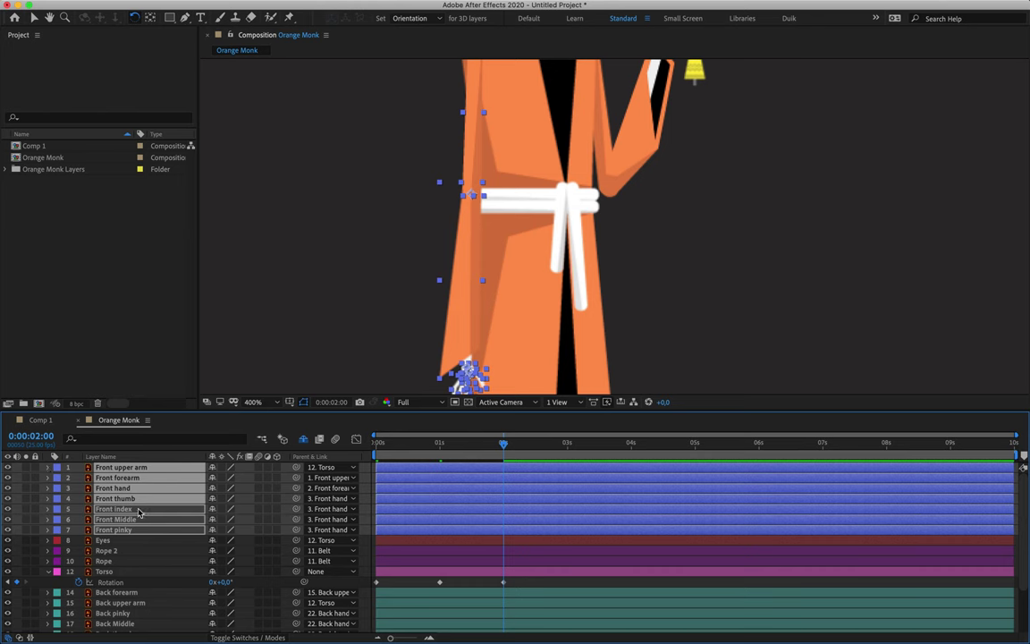
Step: Set the rotation of the Rope 2 and Rope layers to 1° at 0 s and keyframe it on both
left_click(143, 540)
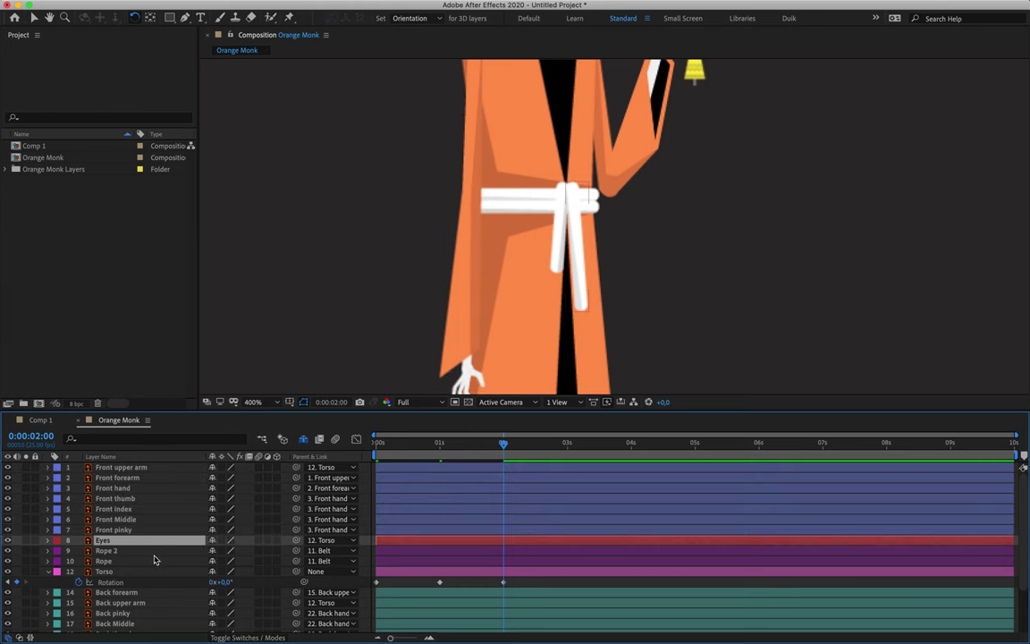
left_click(155, 551)
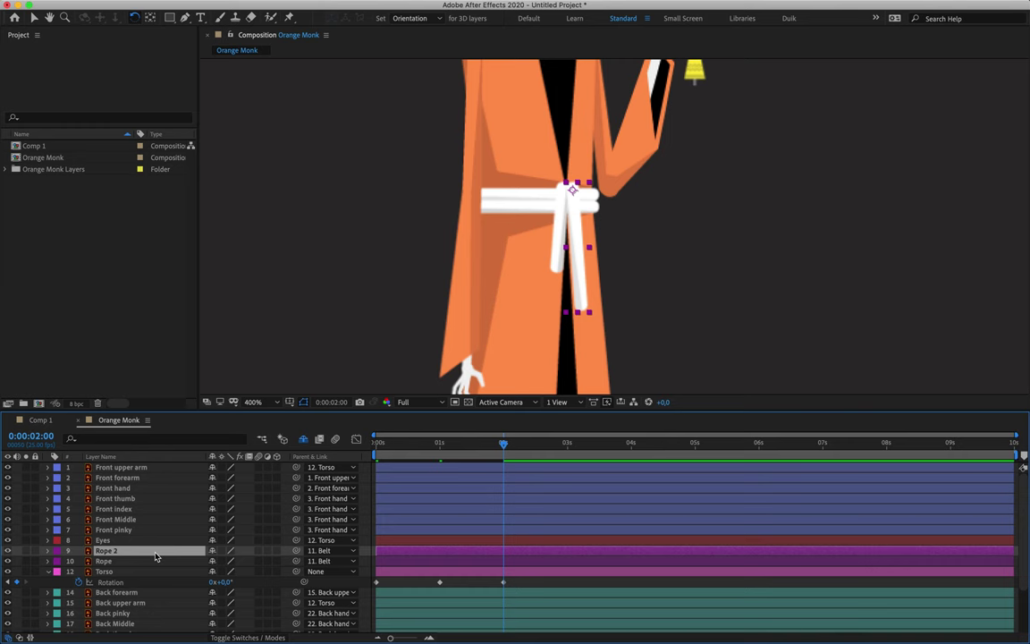
left_click(152, 561, "shift")
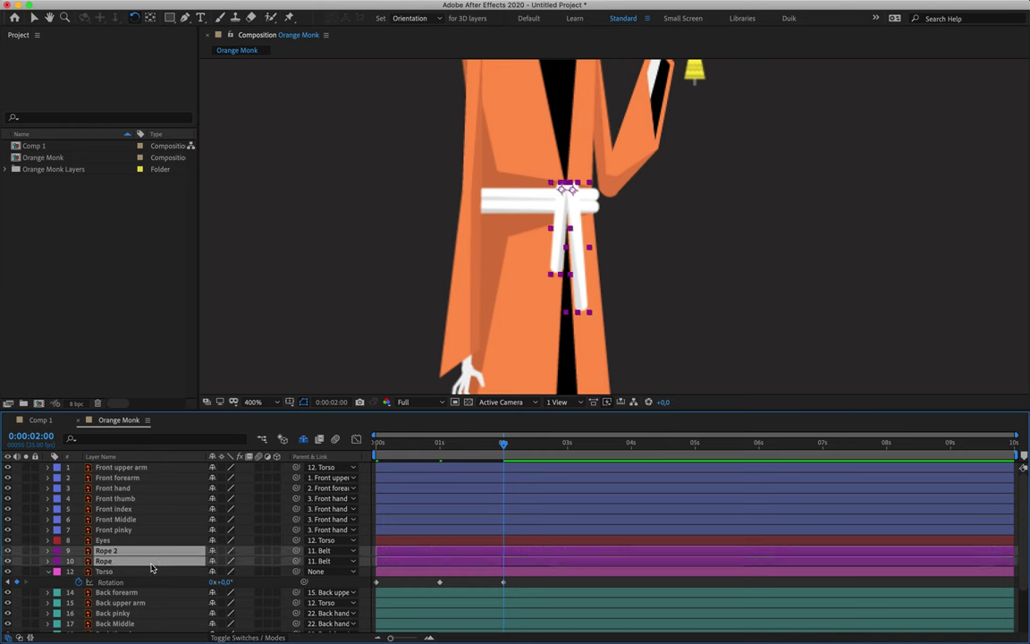
key("r")
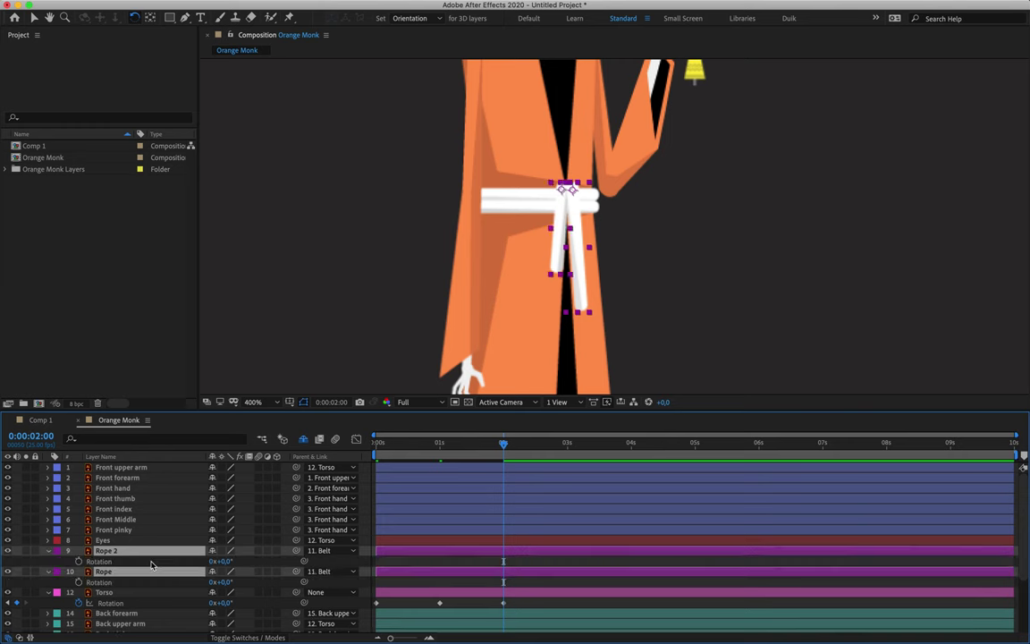
left_click_drag(392, 444, 376, 444)
key("period")
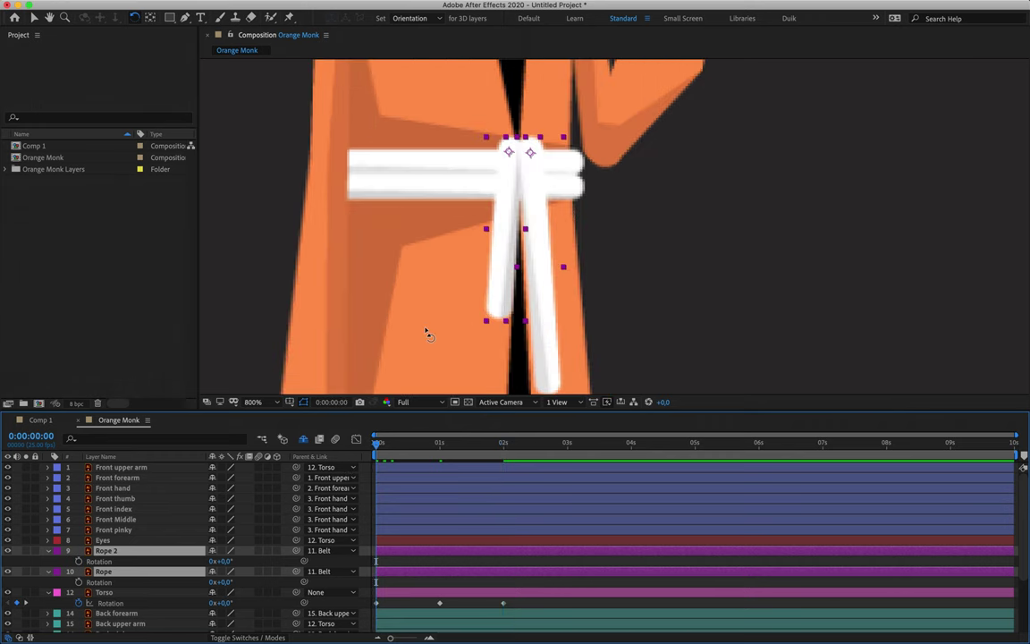
key("comma")
left_click(225, 562)
type("1")
key("Return")
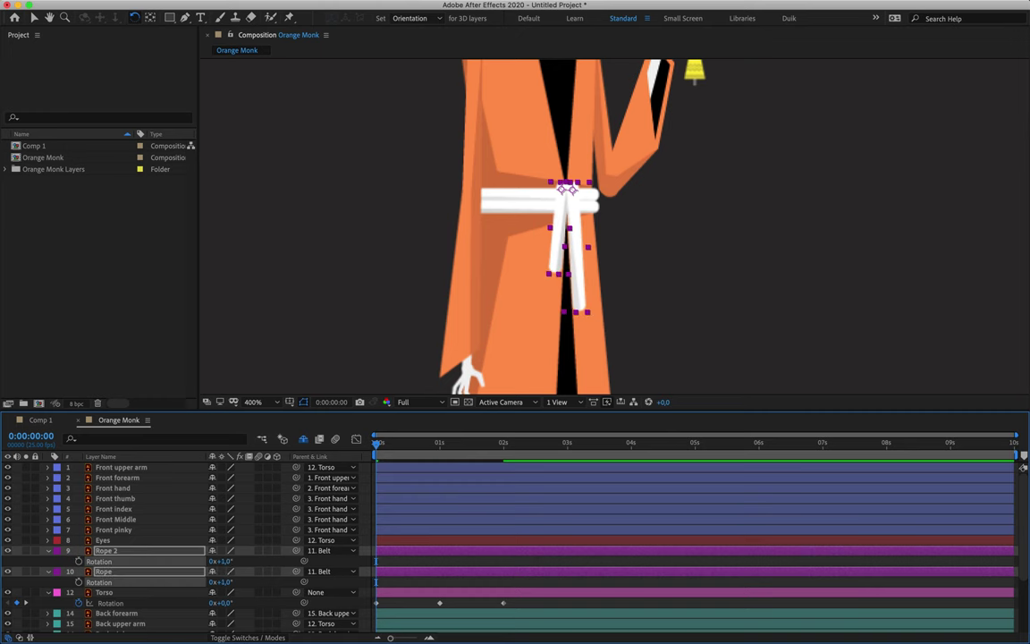
left_click(79, 560)
left_click(79, 582)
Step: Keyframe the rotation of Rope 2 and Rope at -1° at 1 s and 1° at 2 s
left_click(436, 445)
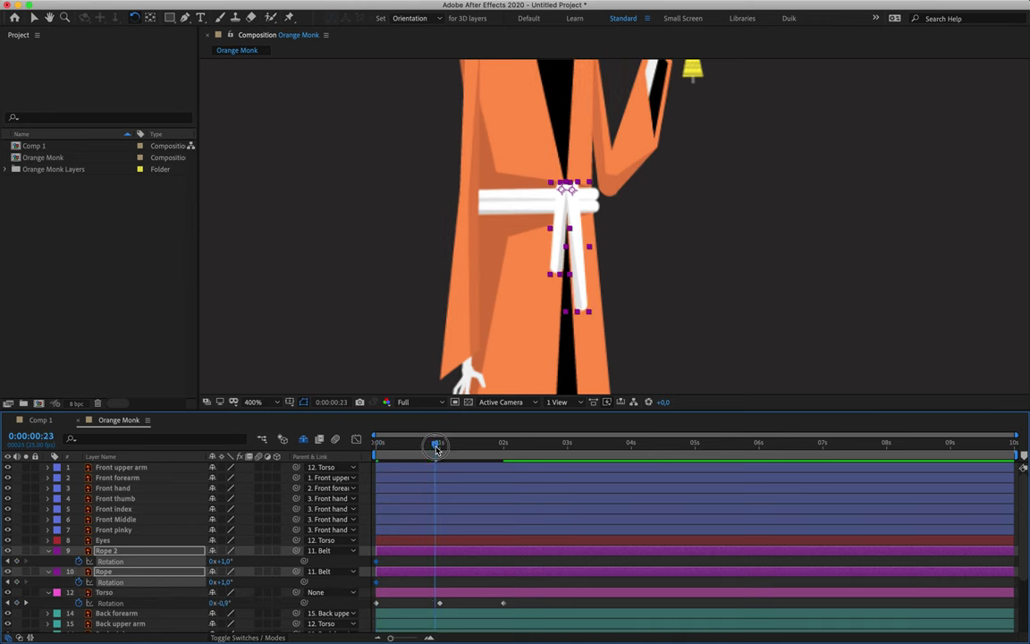
left_click_drag(219, 561, 217, 562)
left_click(220, 561)
type("-1")
key("Return")
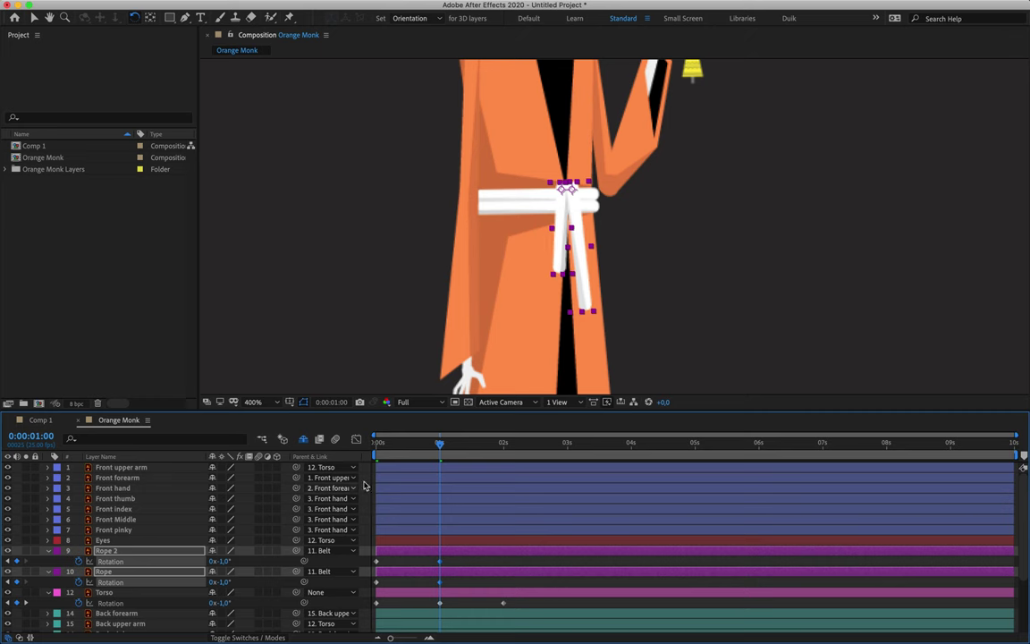
left_click_drag(439, 443, 504, 459)
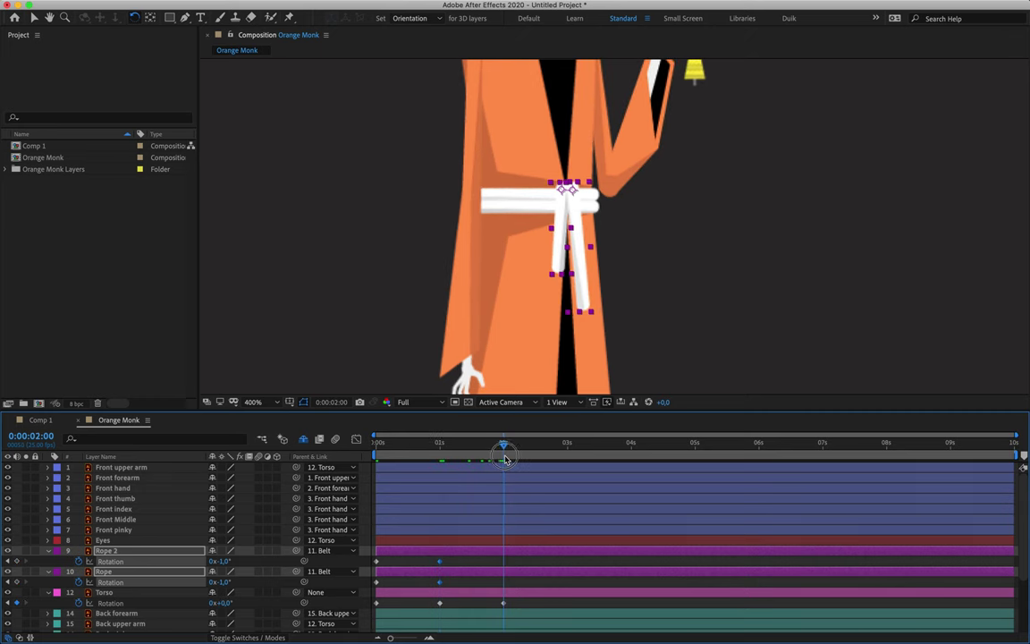
left_click(225, 561)
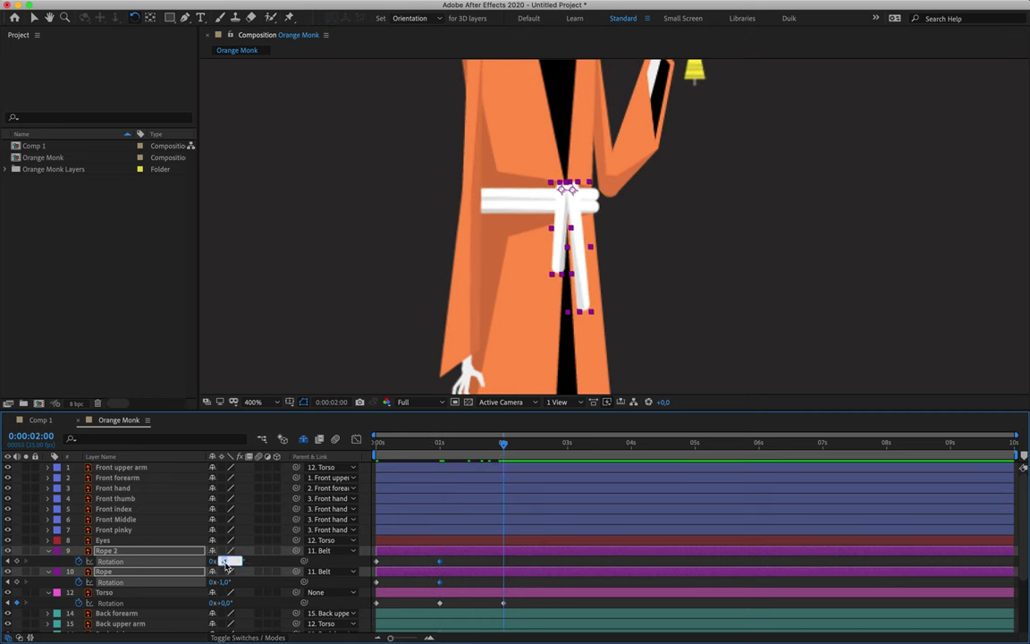
type("1")
key("Return")
Step: Preview the rope movement from the start of the timeline and scrub through to 2 s
key("Home")
key("space")
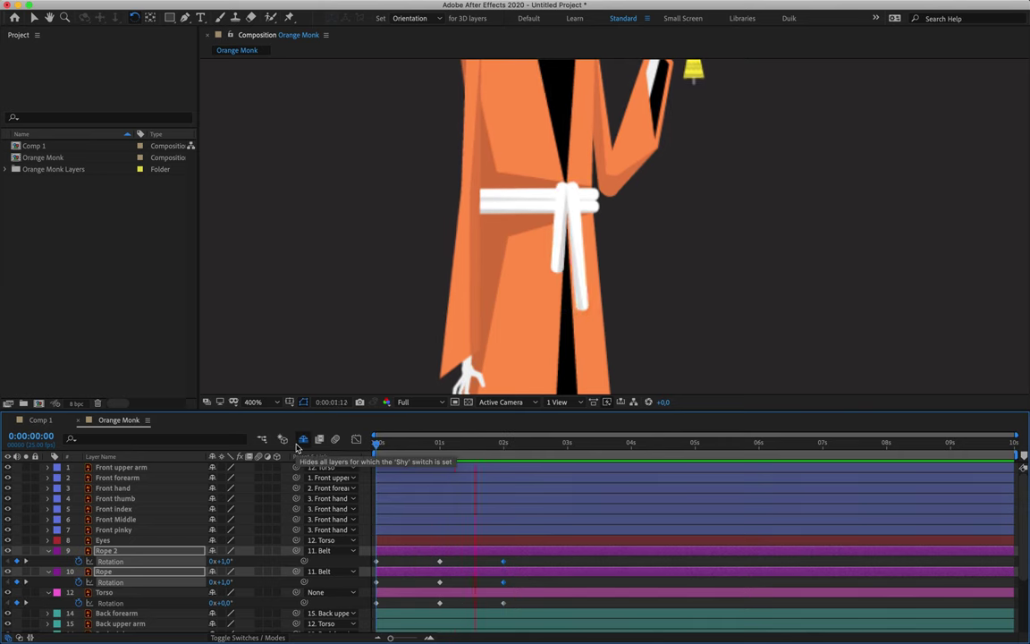
left_click(407, 451)
left_click_drag(407, 451, 503, 455)
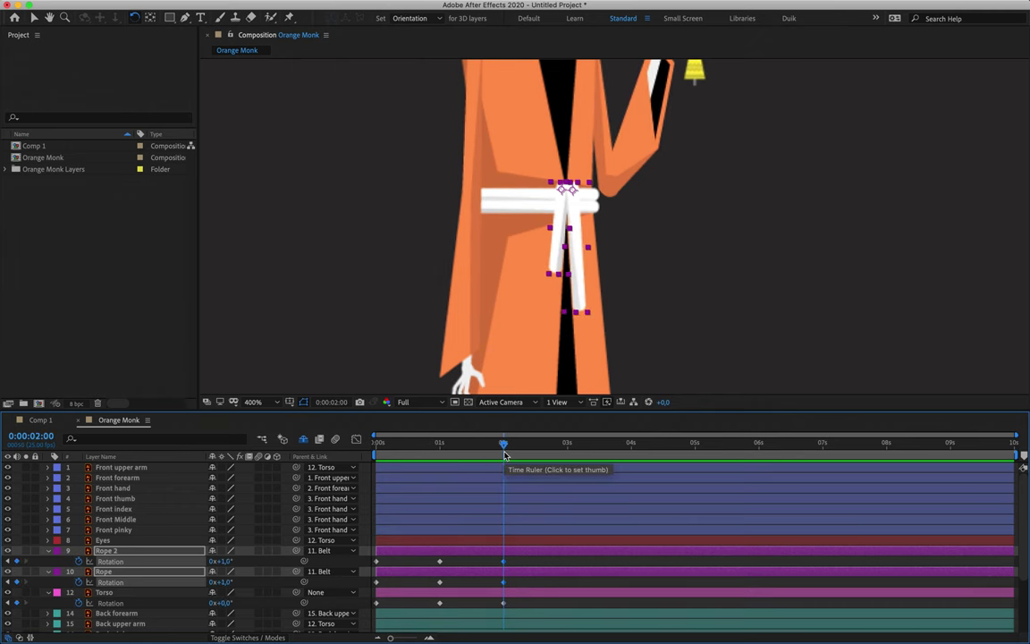
Step: Collapse the rotation properties of the Rope 2 and Rope layers and bring the back arm into view
scroll(184, 549, "down", 3)
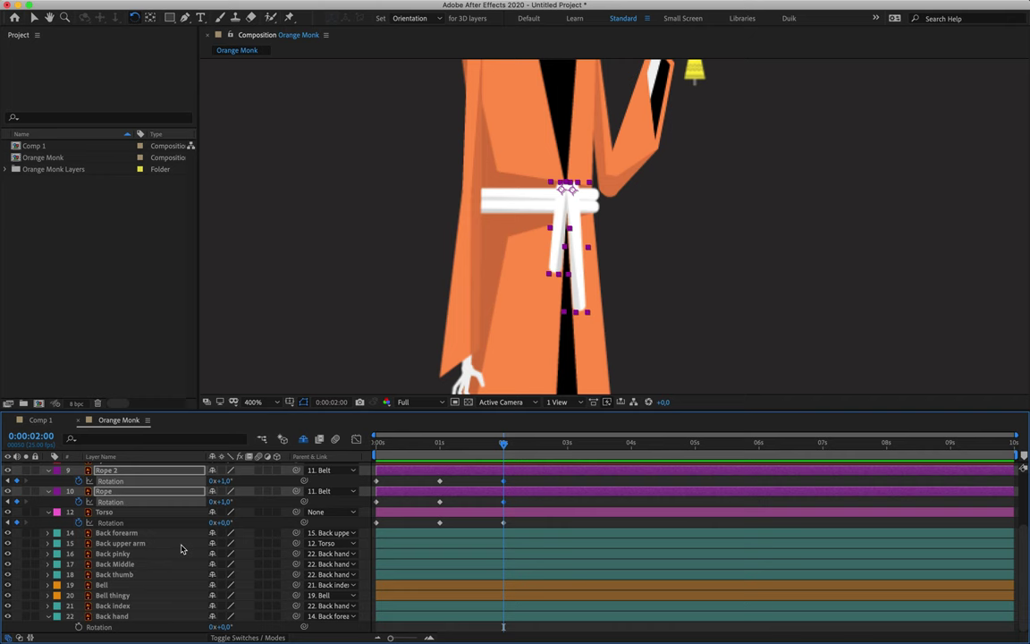
left_click(134, 534)
left_click_drag(524, 175, 466, 317)
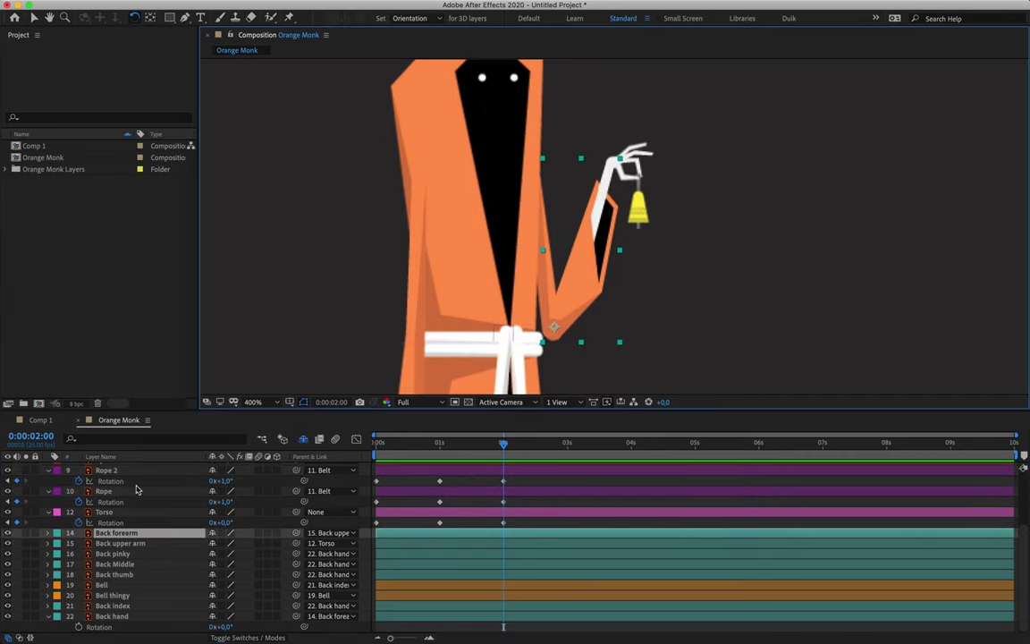
left_click(105, 470)
left_click(48, 472)
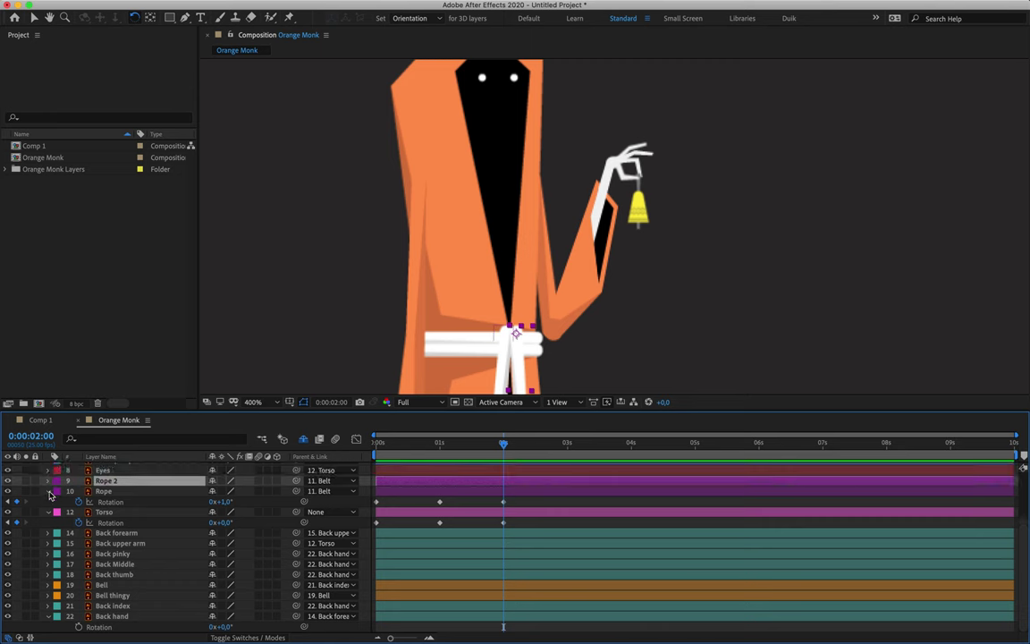
left_click(48, 492)
Step: Start keyframing the Back upper arm's rotation at 0° at 0 s
left_click(121, 508)
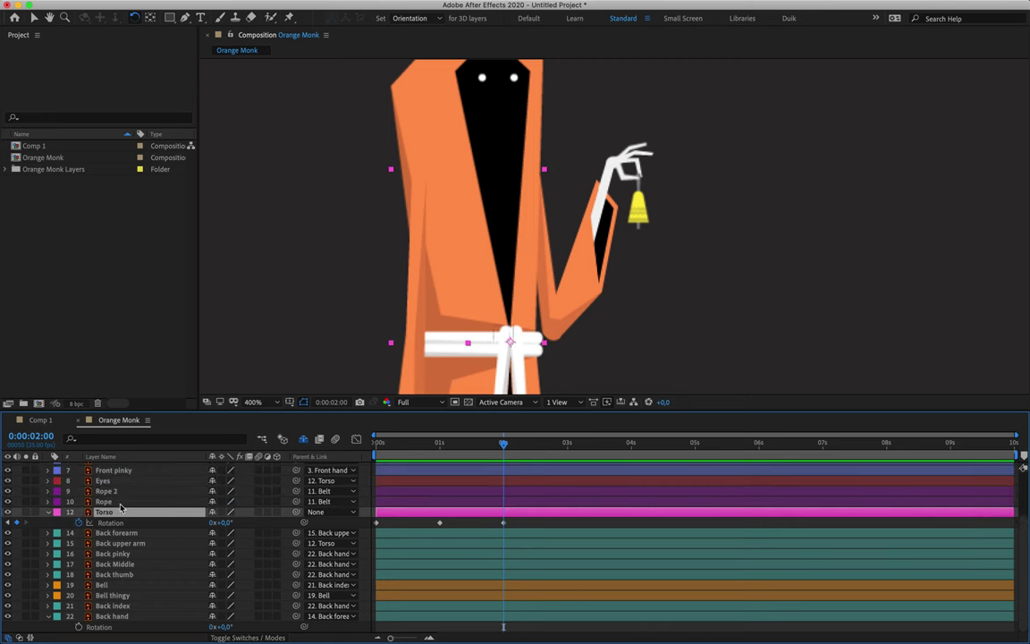
left_click(376, 442)
left_click(122, 535)
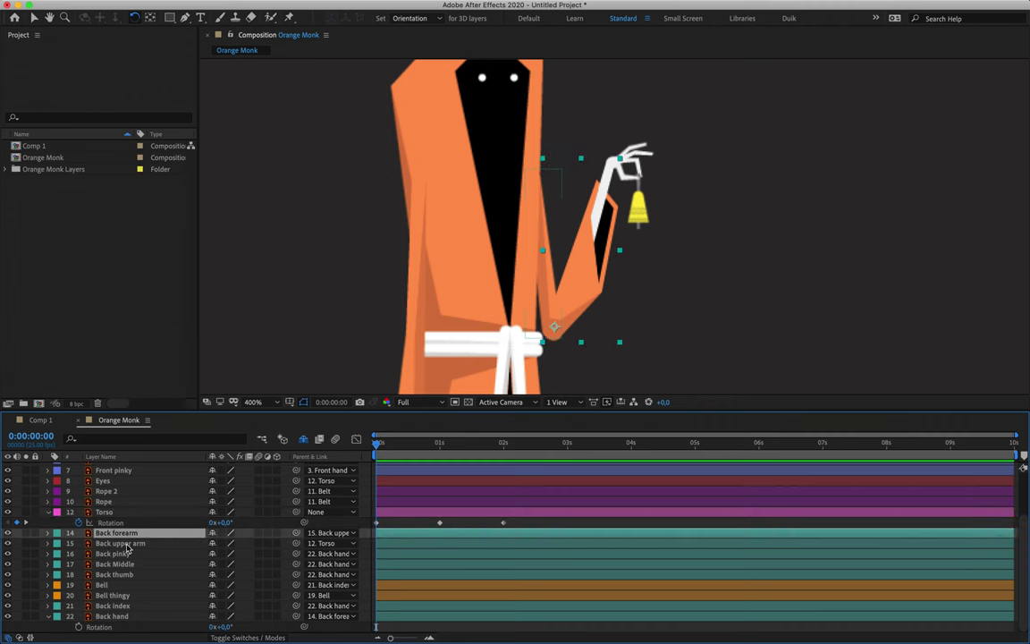
left_click(128, 545)
key("r")
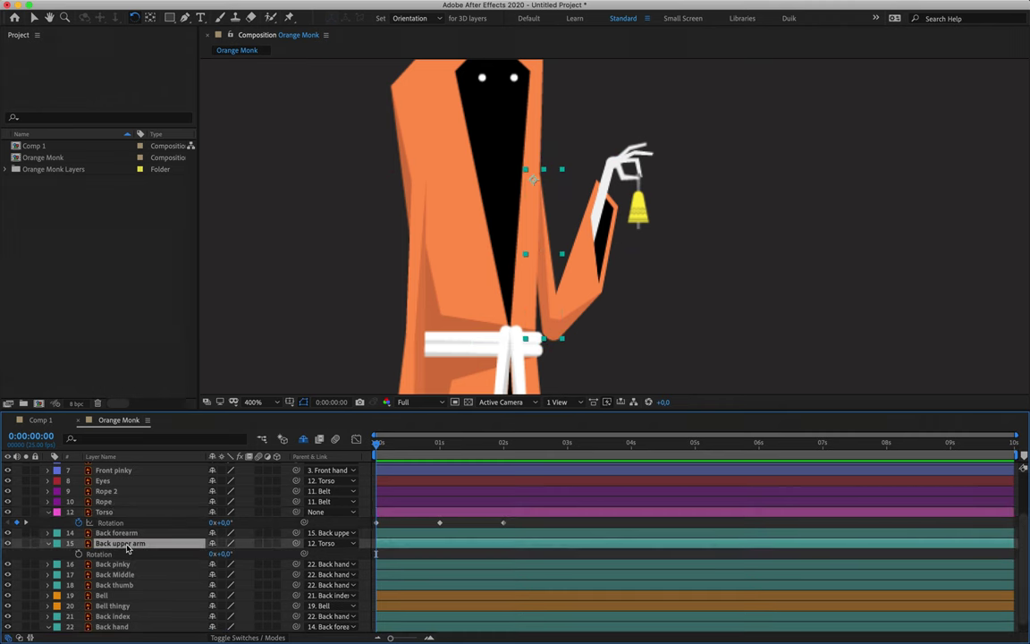
left_click(78, 554)
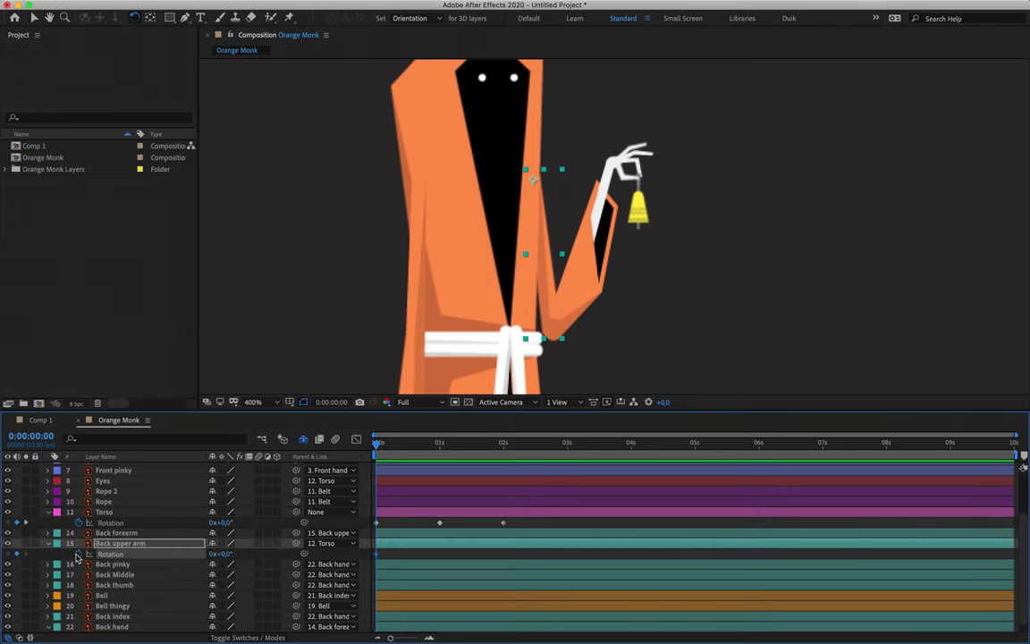
Step: Keyframe the Back upper arm's rotation at -1° at 1 s and 0° at 2 s
left_click(440, 445)
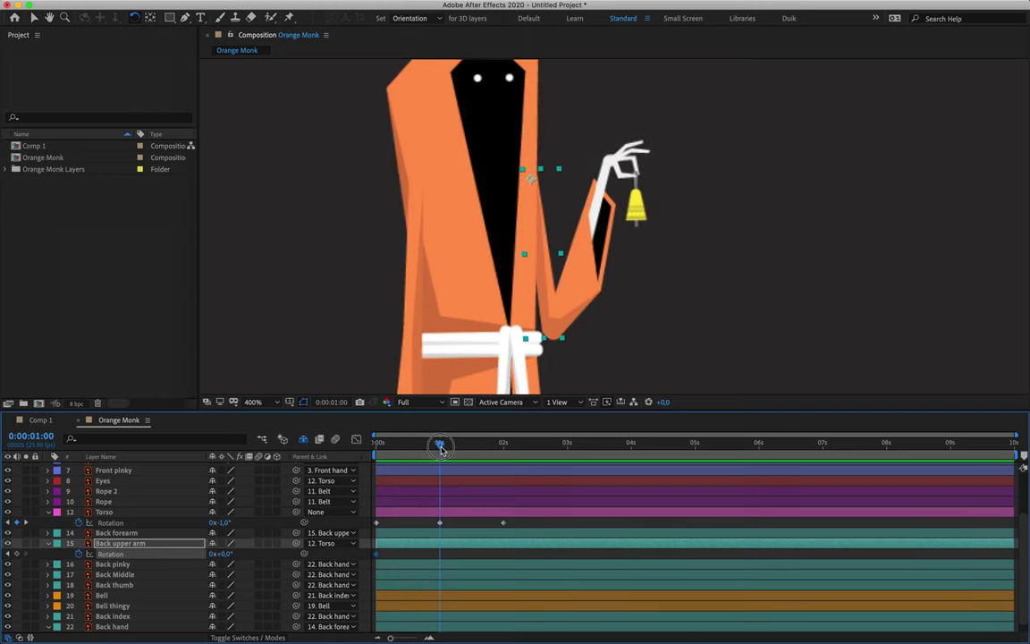
left_click_drag(224, 554, 222, 554)
left_click(224, 553)
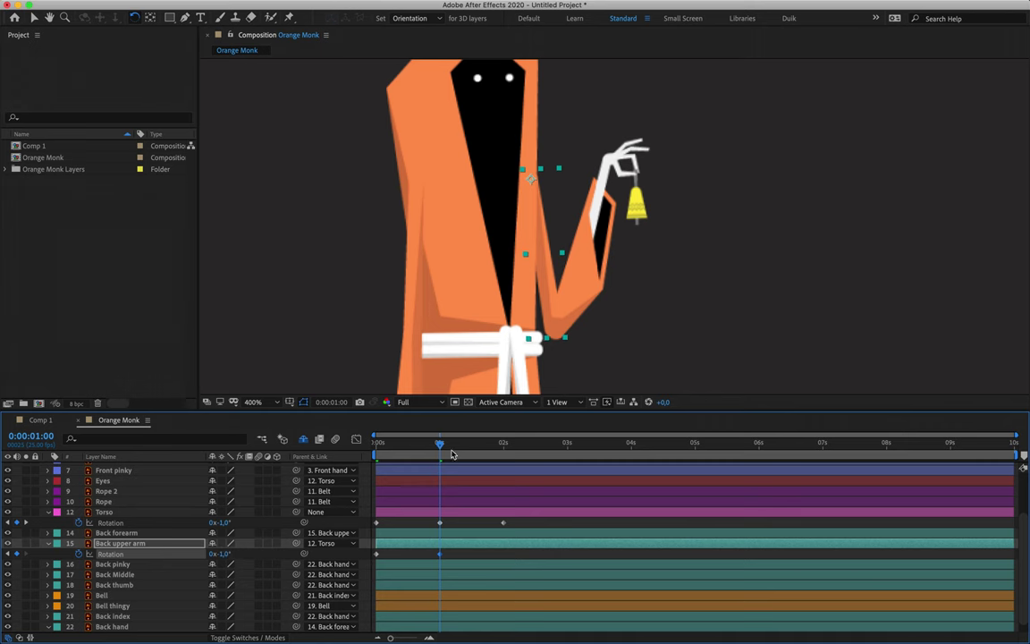
left_click_drag(441, 445, 504, 444)
left_click(225, 554)
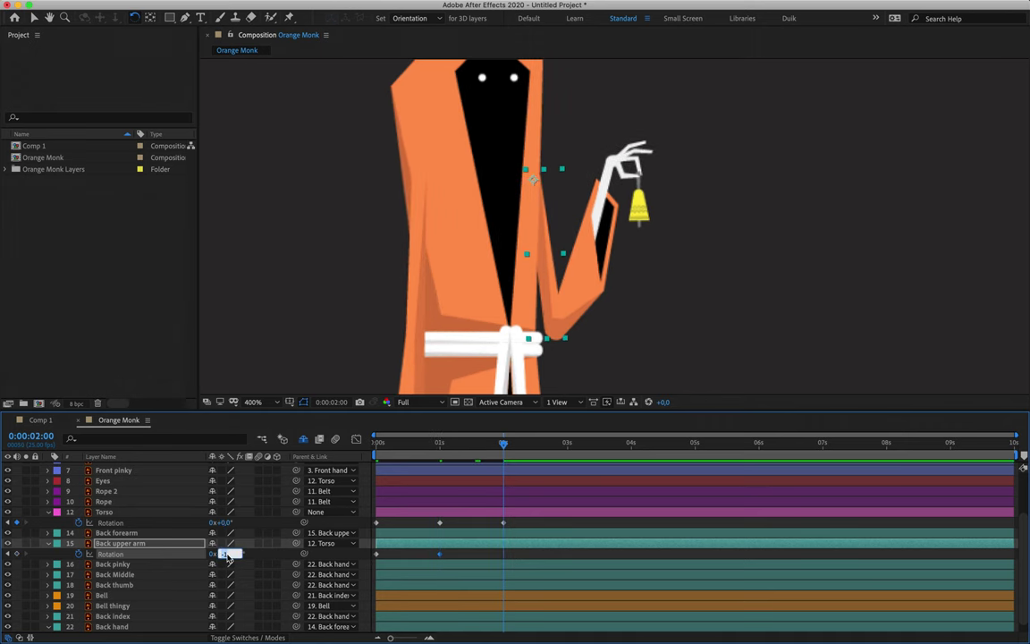
type("0")
key("Return")
Step: Keyframe the Back forearm's rotation at 0° at 0 s and 1° at 1 s
key("Home")
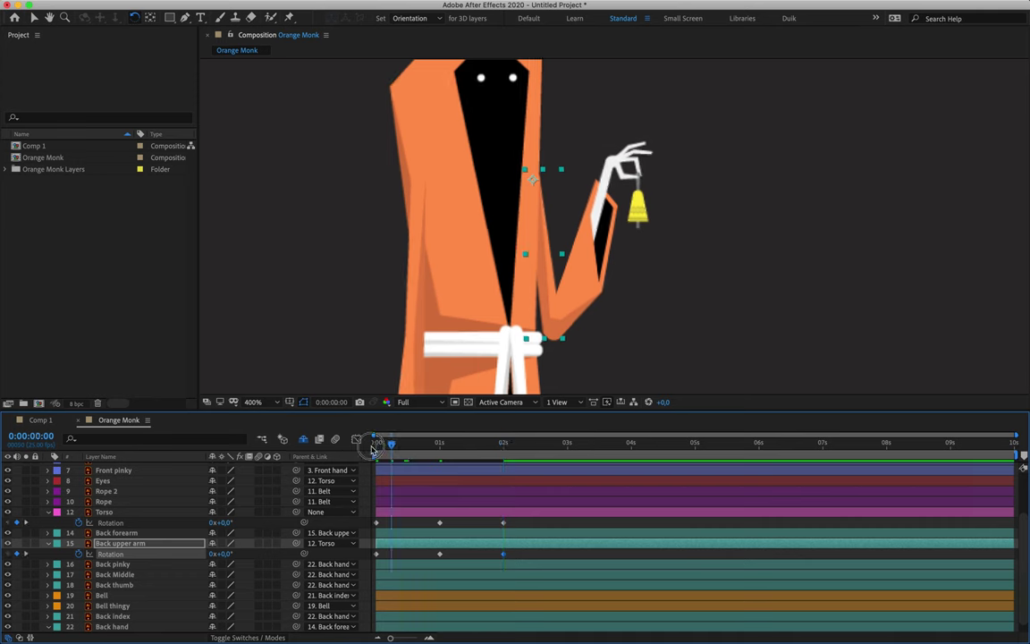
left_click(142, 533)
key("r")
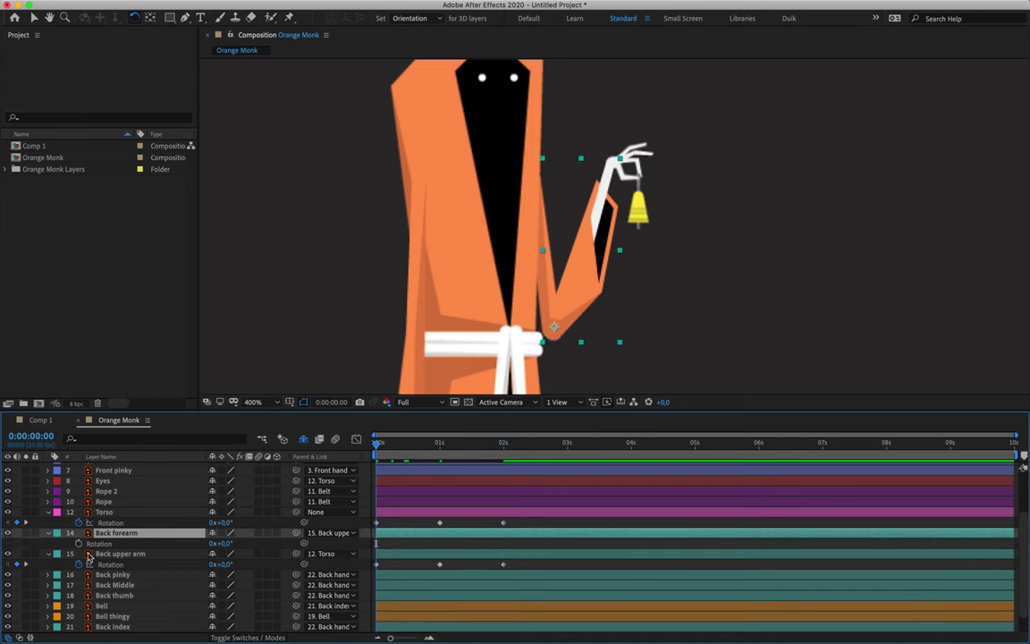
left_click(99, 543)
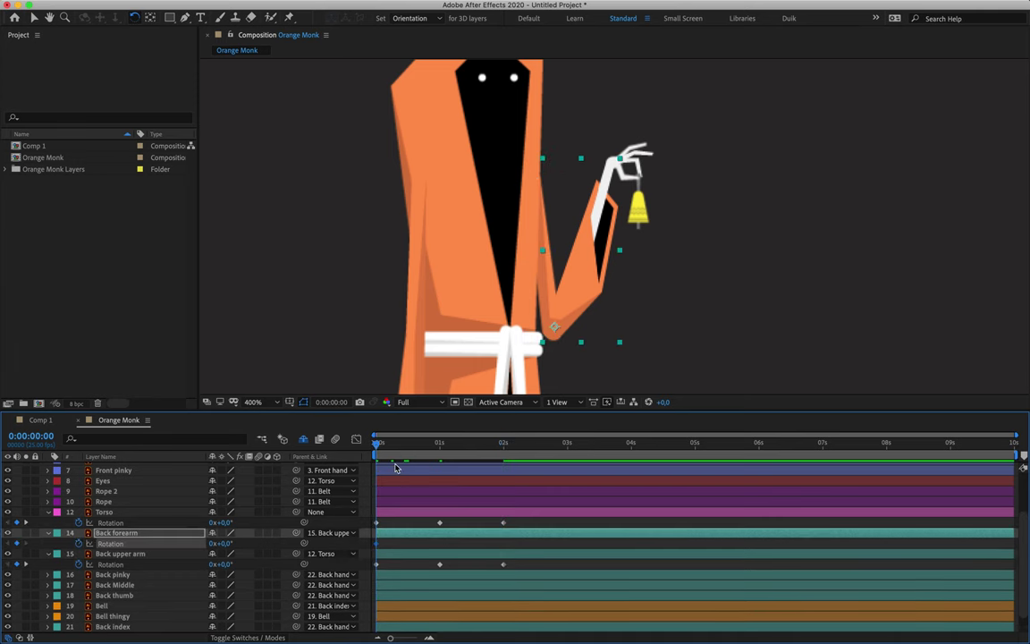
key("k")
left_click(225, 543)
type("1")
key("Return")
mouse_move(234, 548)
left_mouse_down()
mouse_move(217, 542)
mouse_move(241, 543)
mouse_move(217, 542)
left_mouse_up()
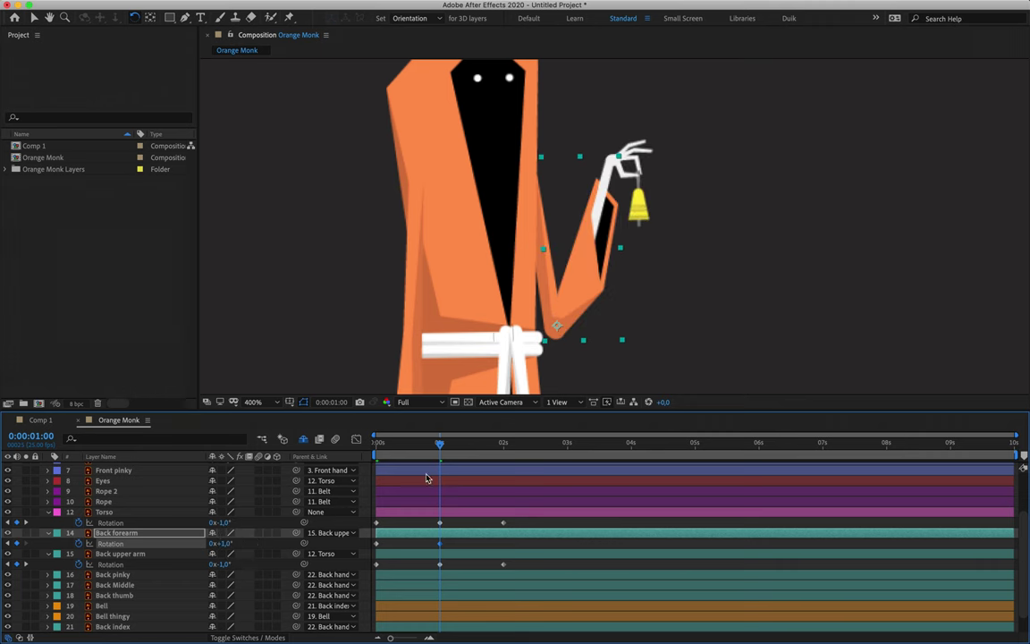
Step: Return the Back forearm's rotation to 0° with a keyframe at 2 s
left_click_drag(492, 443, 504, 447)
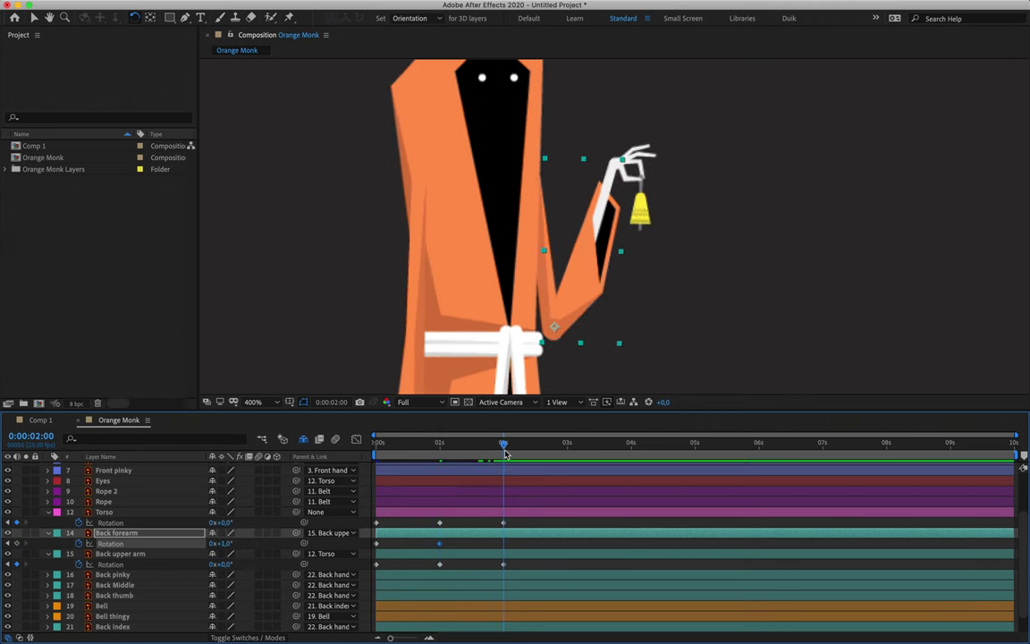
left_click(231, 544)
type("0")
key("Return")
Step: Collapse the back arm layers' rotation properties and keyframe the rotation of Back pinky and Back Middle at 0° at 0 s
left_click_drag(407, 457, 377, 447)
left_click(132, 577)
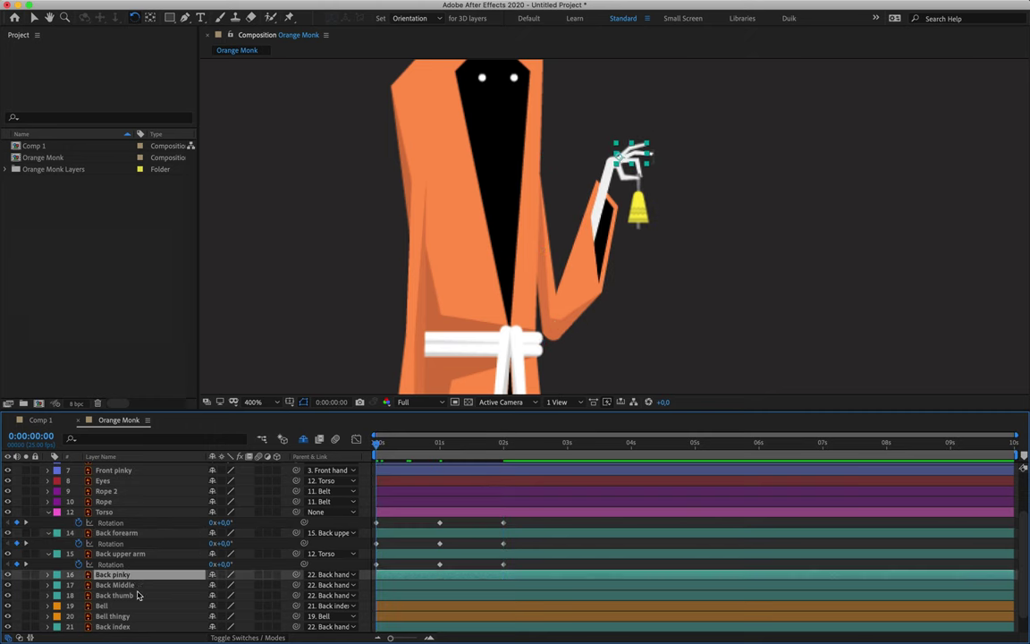
left_click(141, 586, "shift")
left_click(141, 595, "shift")
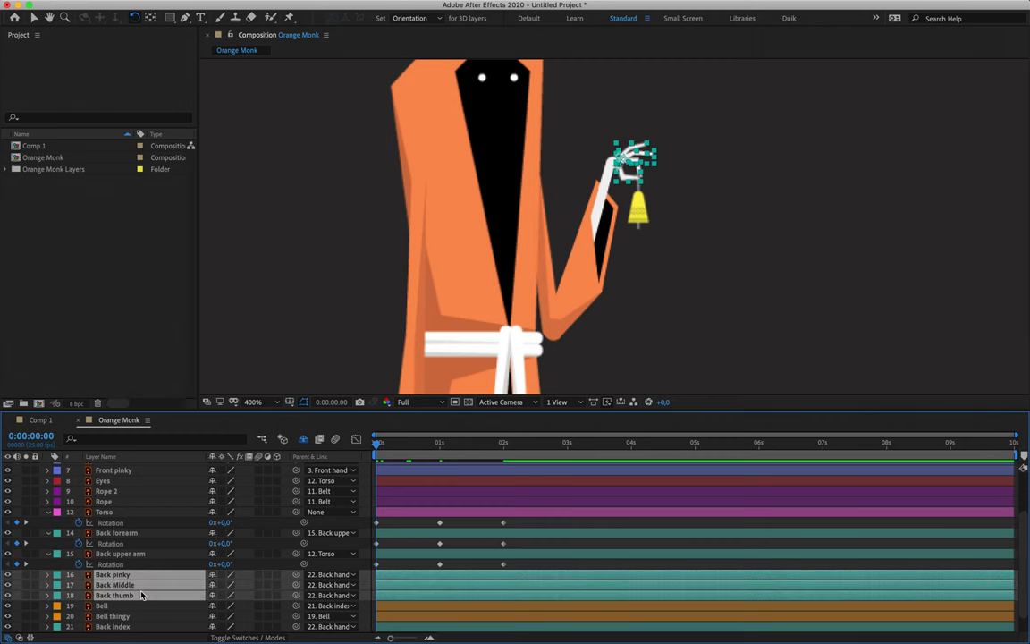
left_click(140, 595, "super")
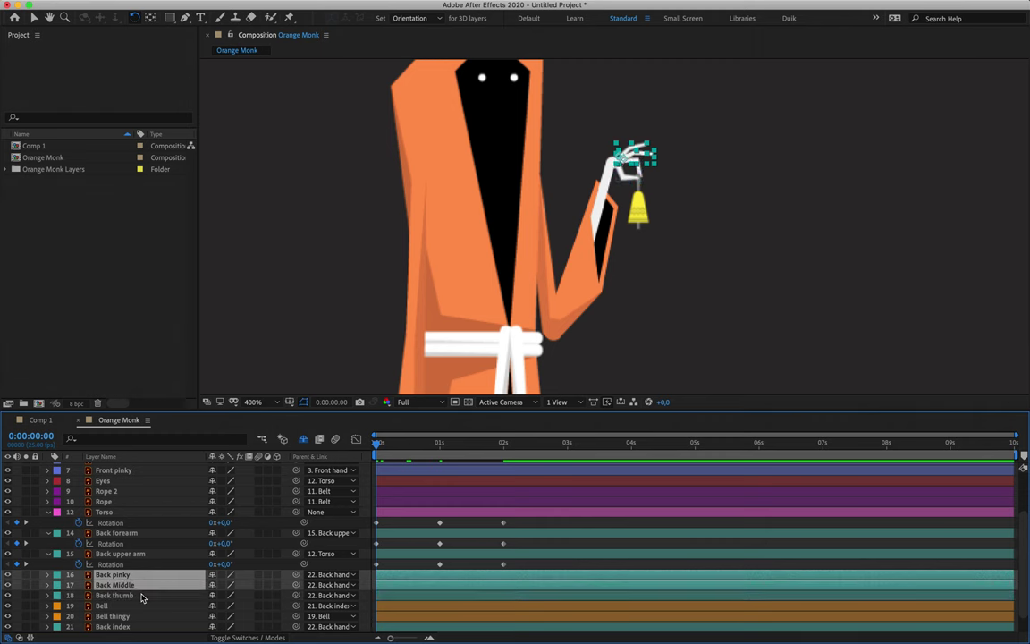
left_click(48, 533)
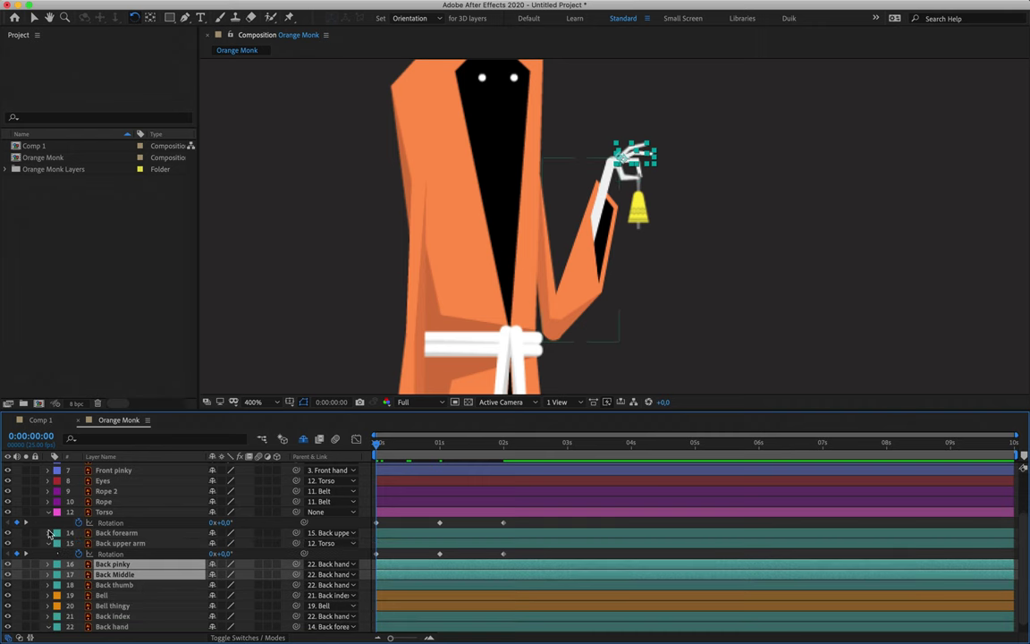
left_click(48, 545)
key("r")
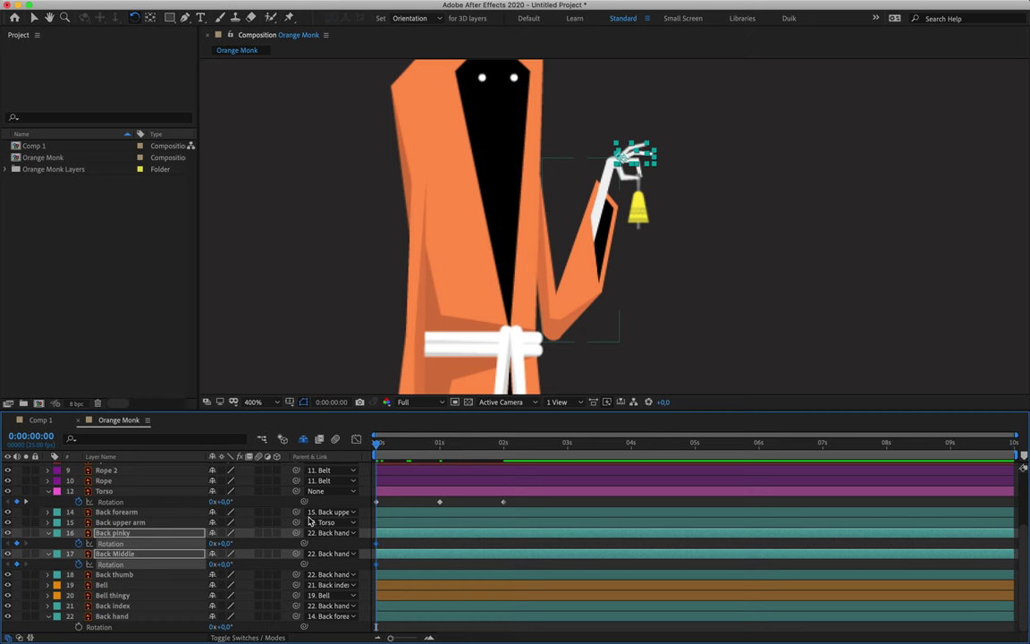
Step: Keyframe the rotation of Back pinky and Back Middle at 1° at 1 s and 0° at 2 s
key("k")
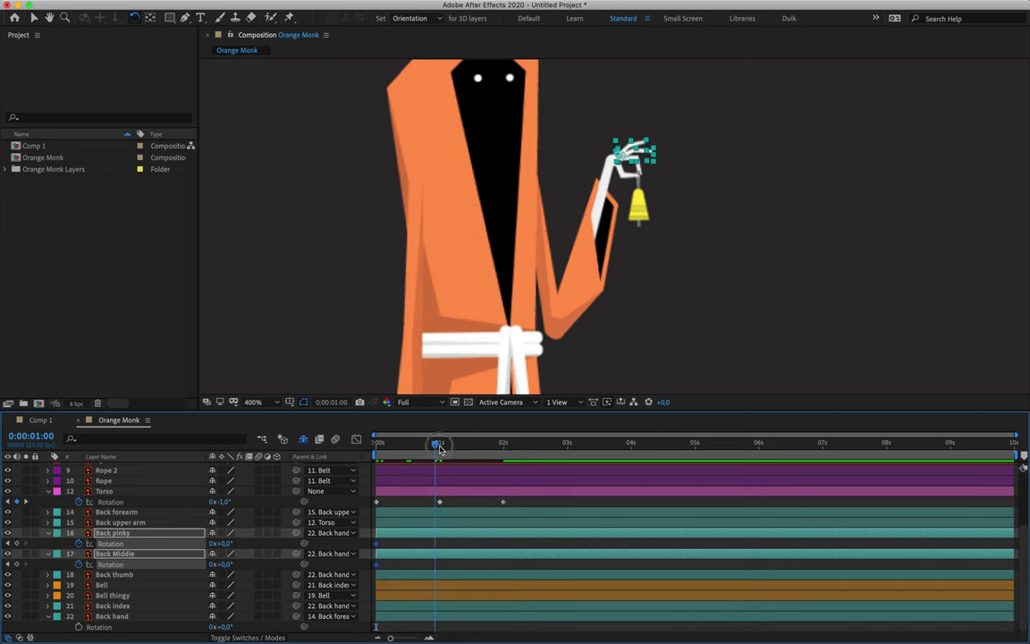
left_click_drag(224, 543, 231, 543)
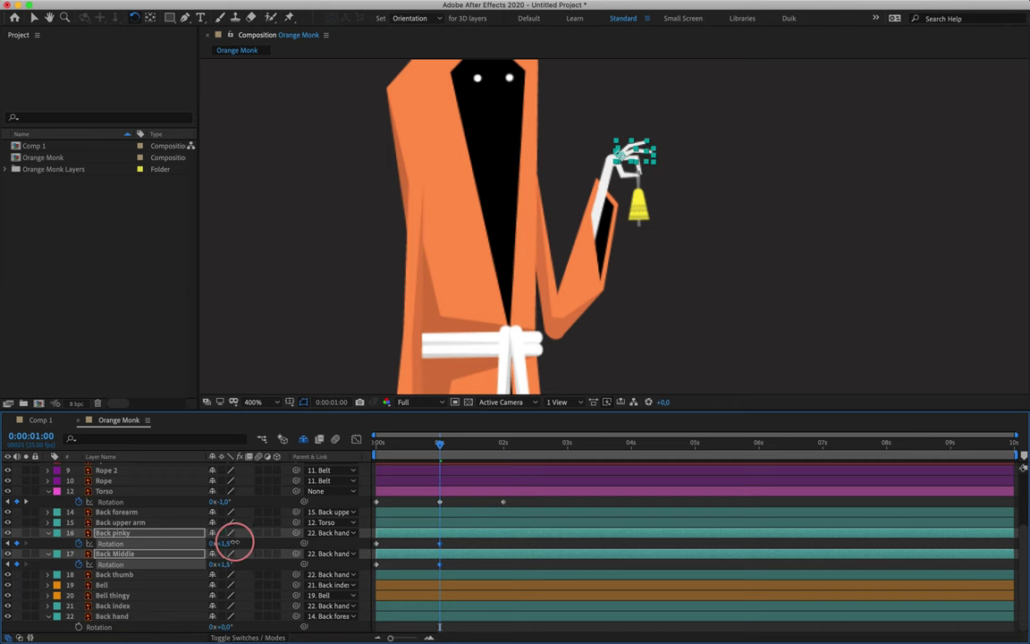
left_click(230, 544)
type("1")
key("Return")
left_click(503, 455)
left_click(226, 545)
key("Return")
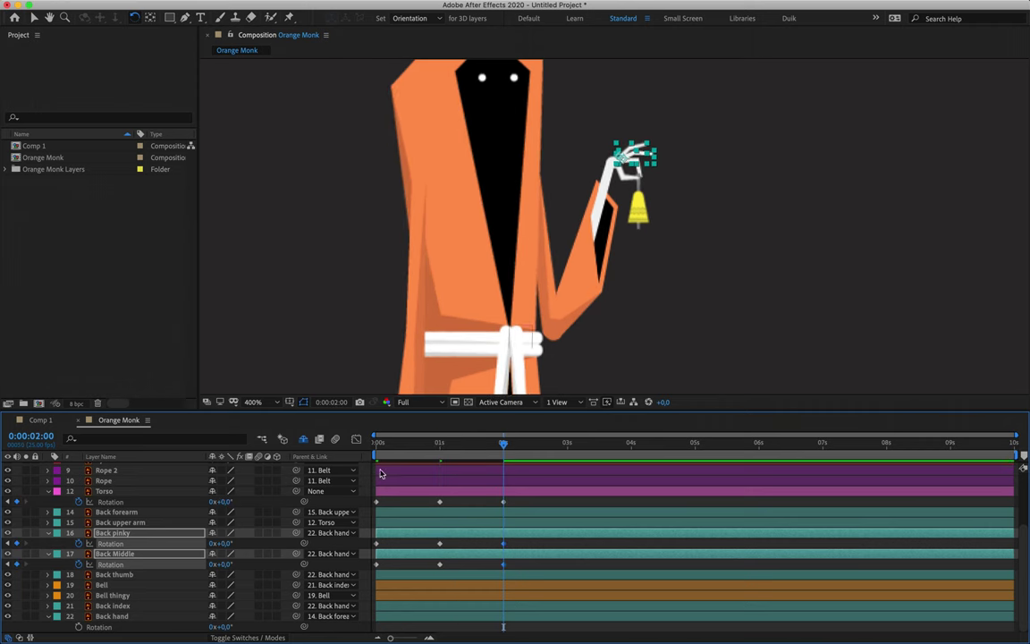
Step: Start keyframing the Back thumb's rotation at 0° at 0 s
left_click(379, 444)
left_click_drag(379, 445, 374, 444)
left_click(189, 575)
key("r")
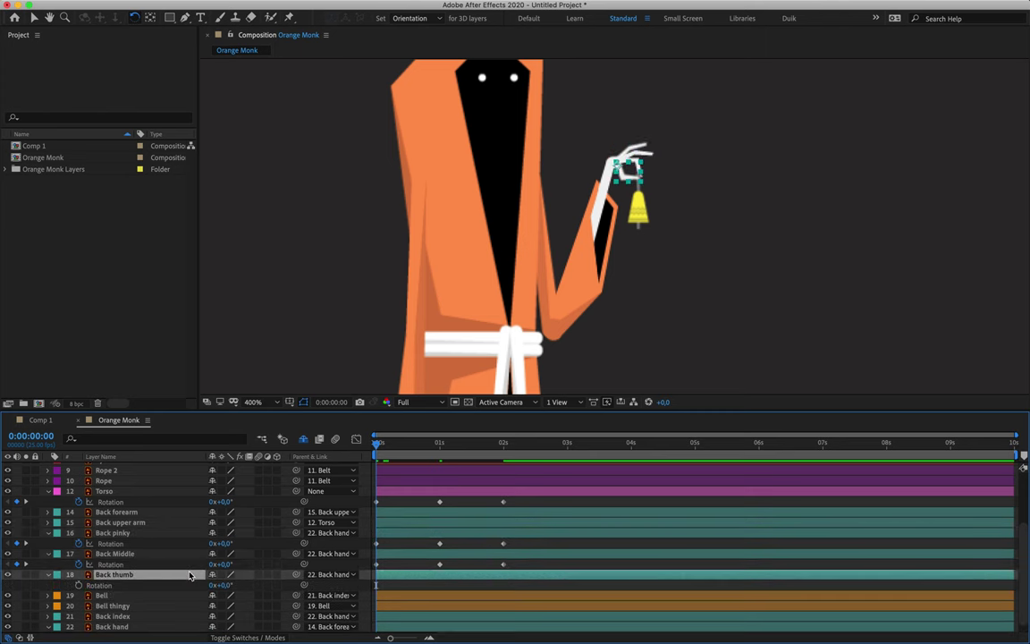
left_click(79, 585)
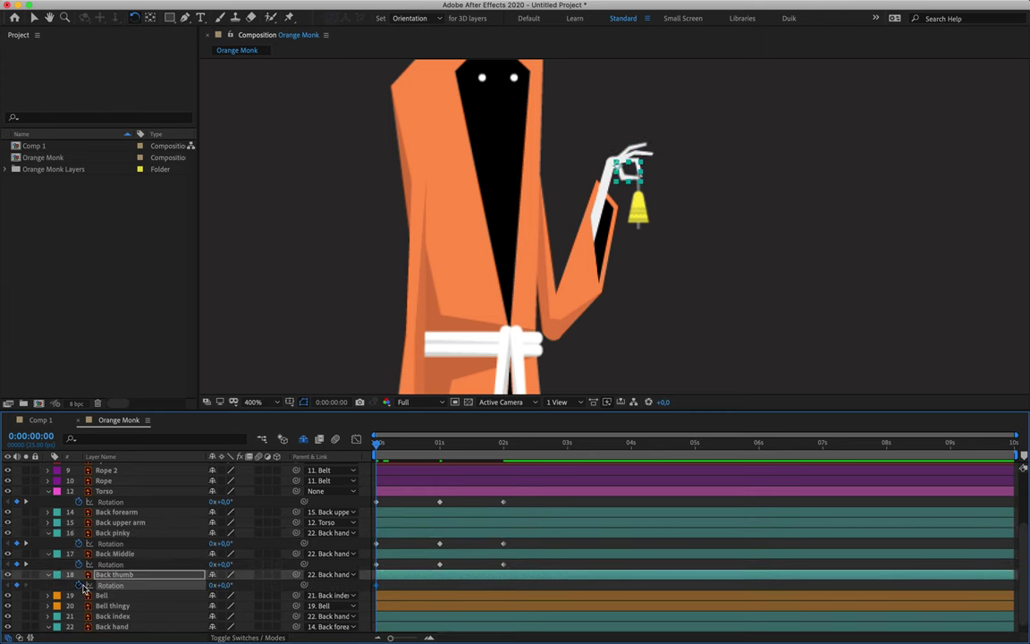
Step: Keyframe the Back thumb's rotation at -1° at 1 s and 0° at 2 s
left_click(443, 444)
left_click_drag(225, 586, 212, 586)
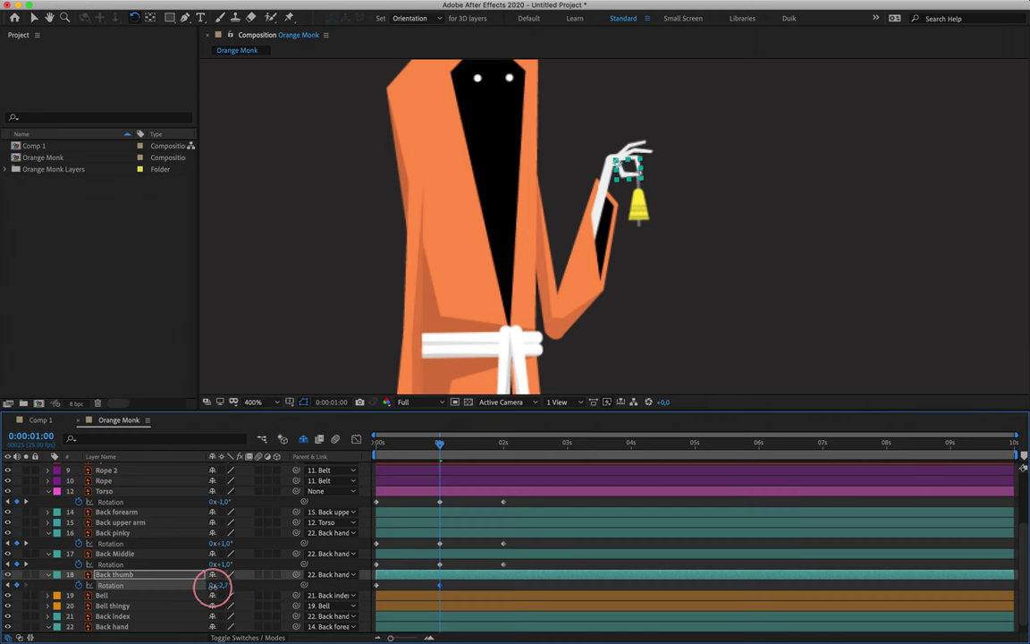
left_click(227, 586)
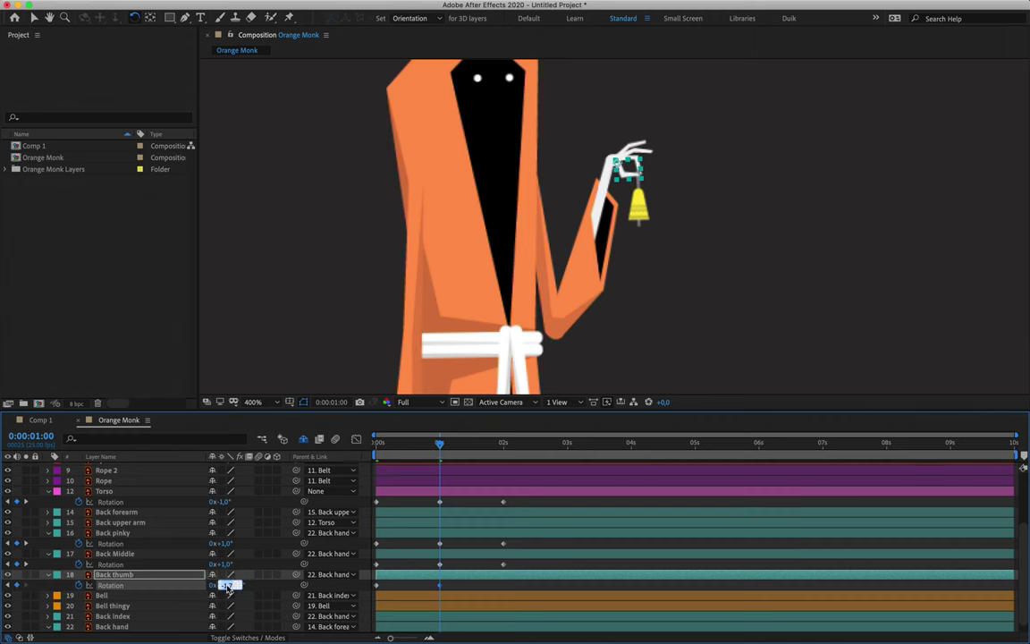
type("-1")
key("Return")
left_click(504, 447)
left_click(226, 586)
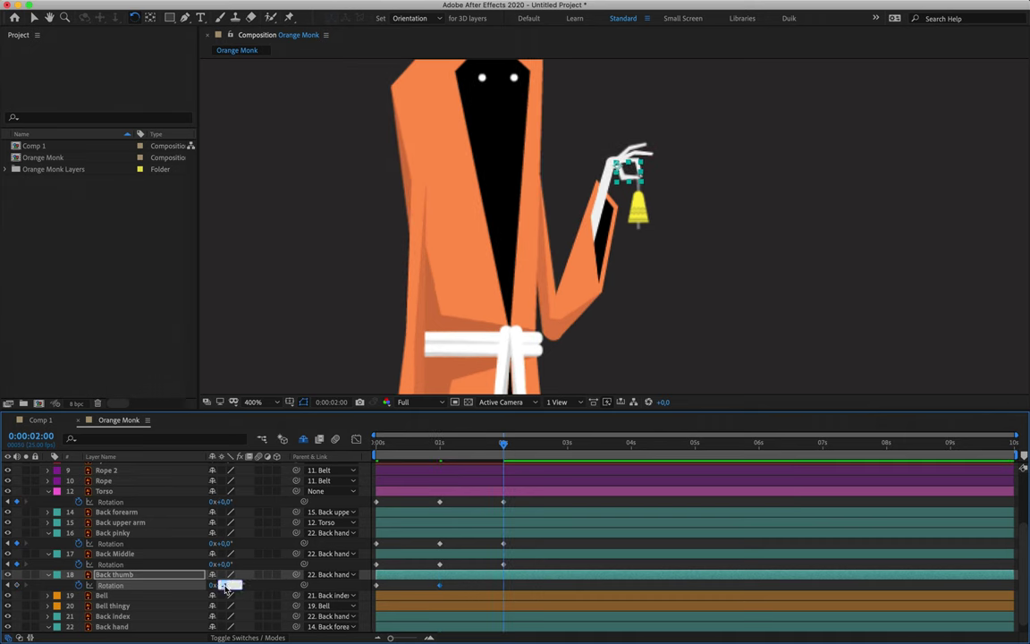
type("0")
key("Return")
Step: Add a 0° rotation keyframe to Back index and place it at 0 s
left_click(131, 617)
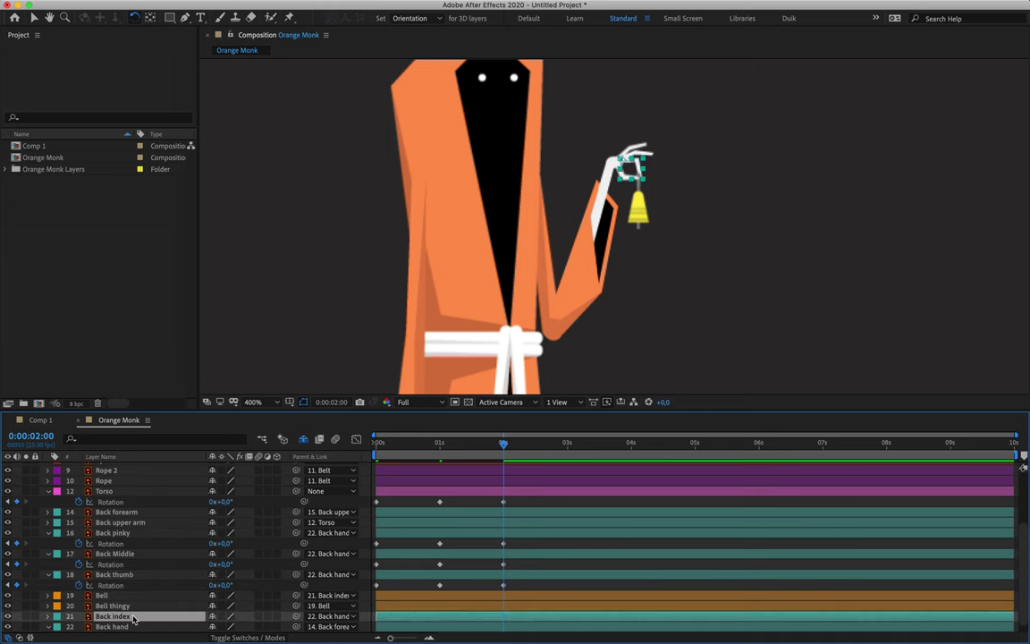
key("r")
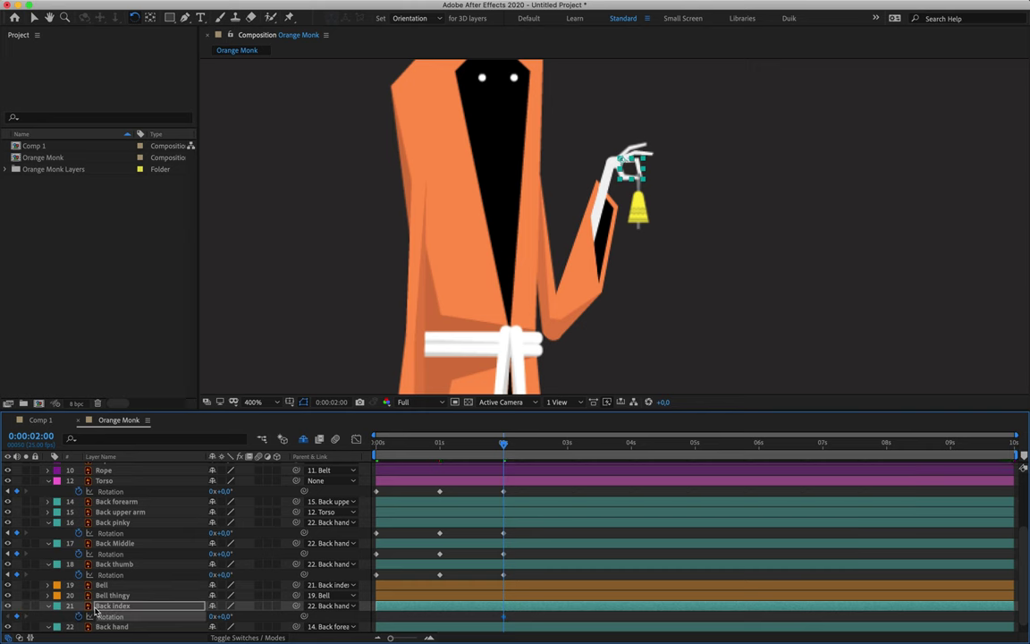
left_click(79, 616)
left_click_drag(429, 454, 344, 454)
left_click_drag(504, 605, 377, 606)
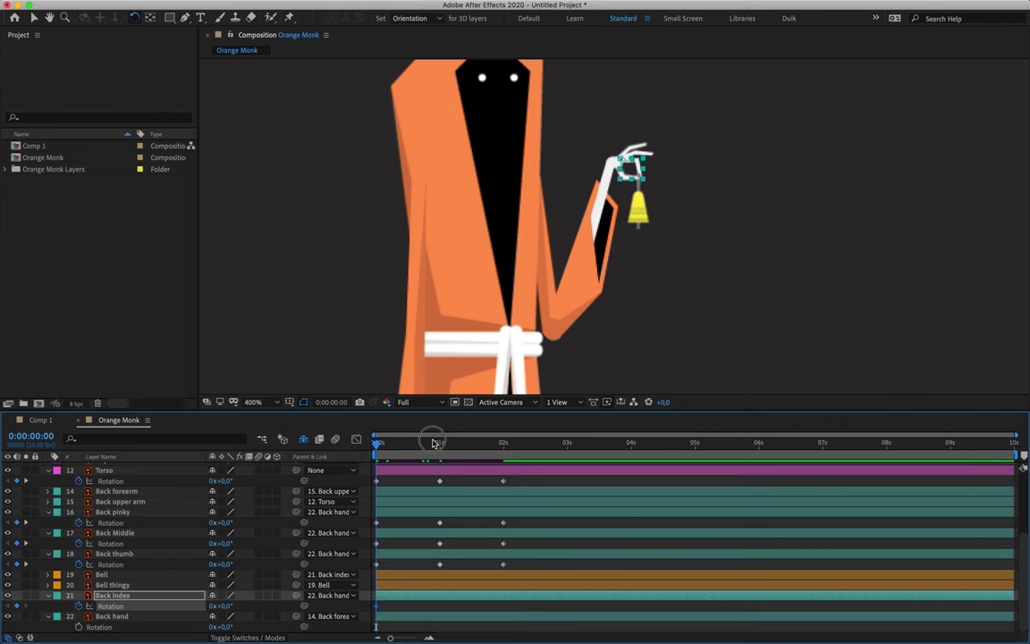
Step: Keyframe the Back index's rotation at 1° at 1 s and 0° at 2 s
key("k")
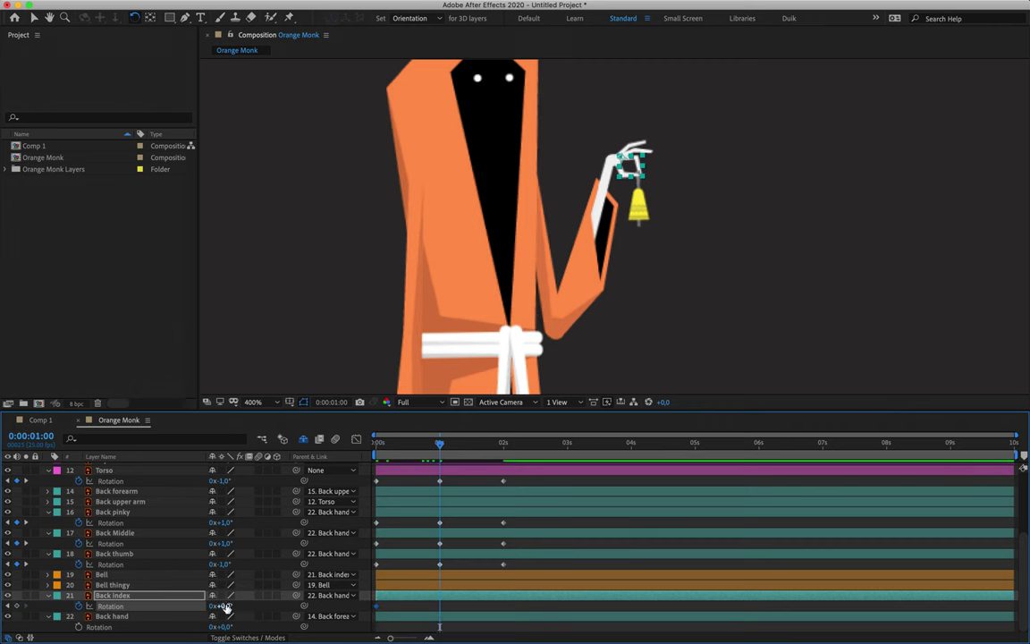
key("super+z")
left_click(225, 608)
type("1")
key("Return")
left_click_drag(448, 437, 503, 438)
left_click(226, 608)
type("0")
key("Return")
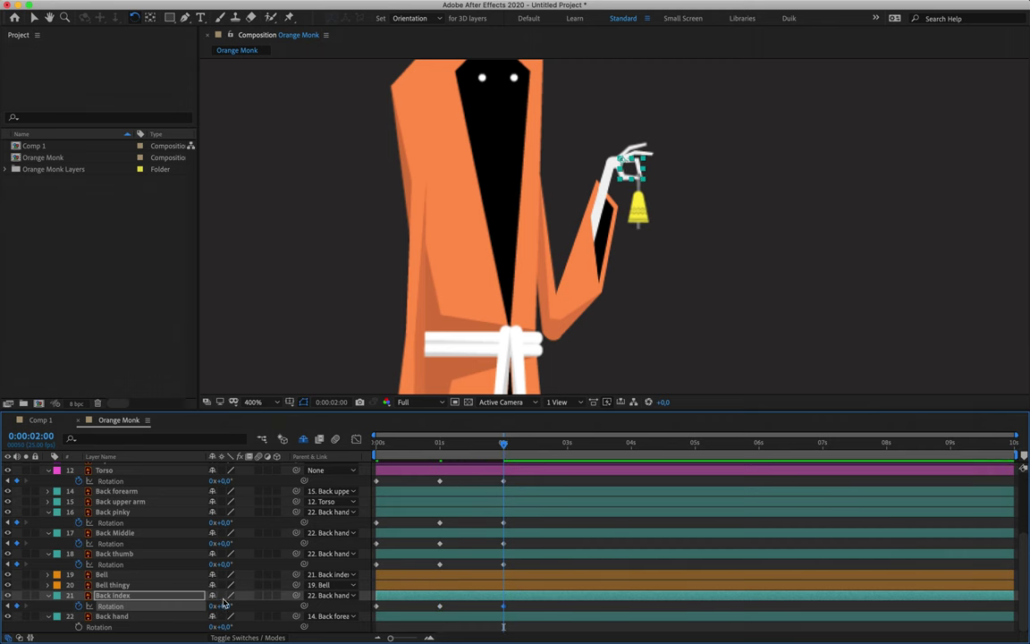
Step: Keyframe the Back hand's rotation at 0° at 0 s and 1° at 1 s
left_click(150, 617)
key("Home")
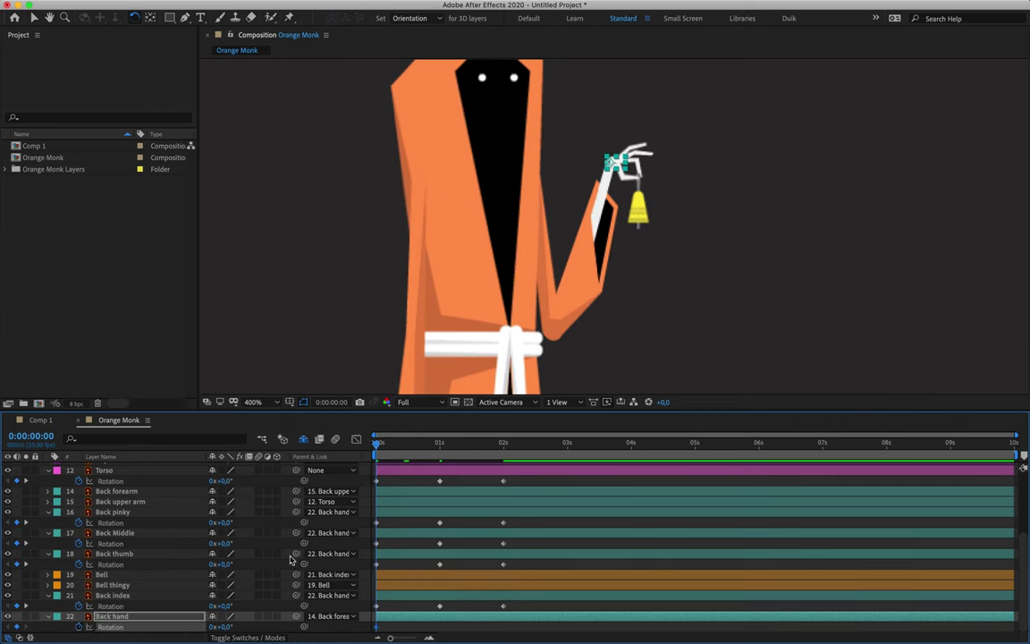
key("k")
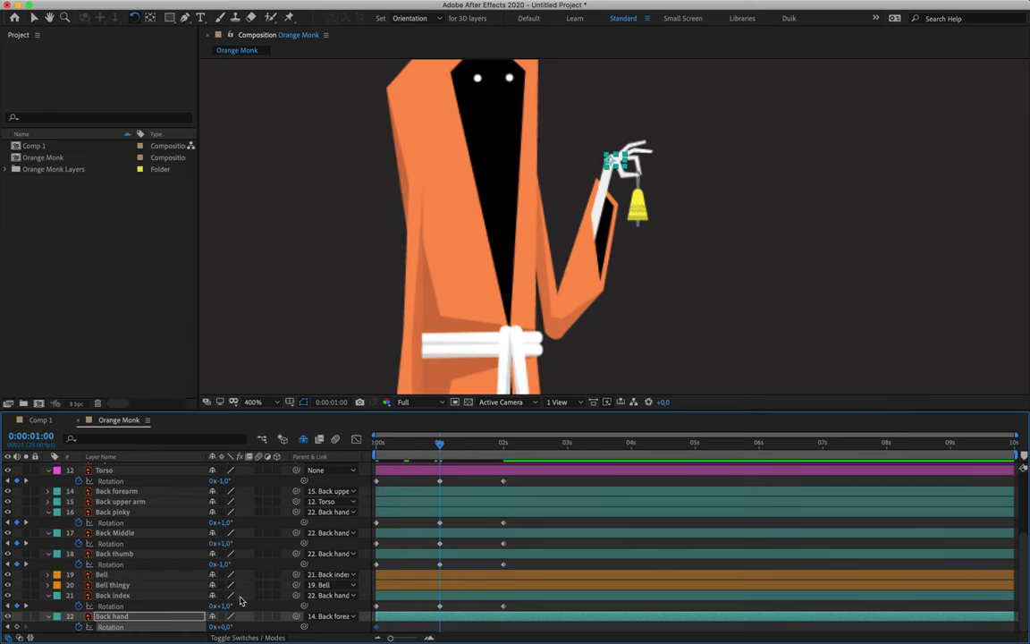
left_click_drag(219, 626, 235, 625)
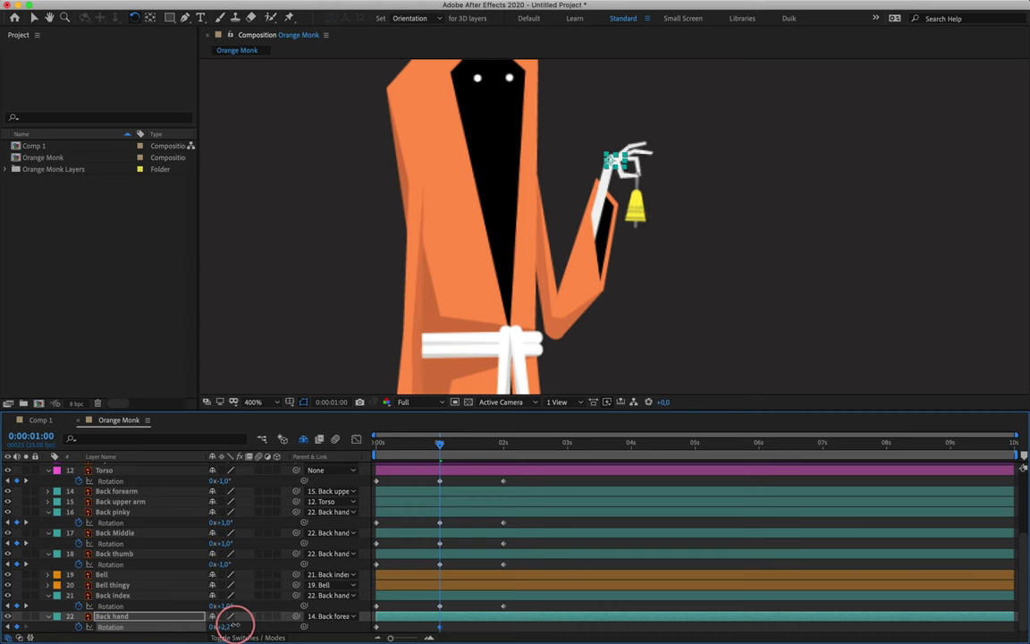
left_click(229, 627)
key("Return")
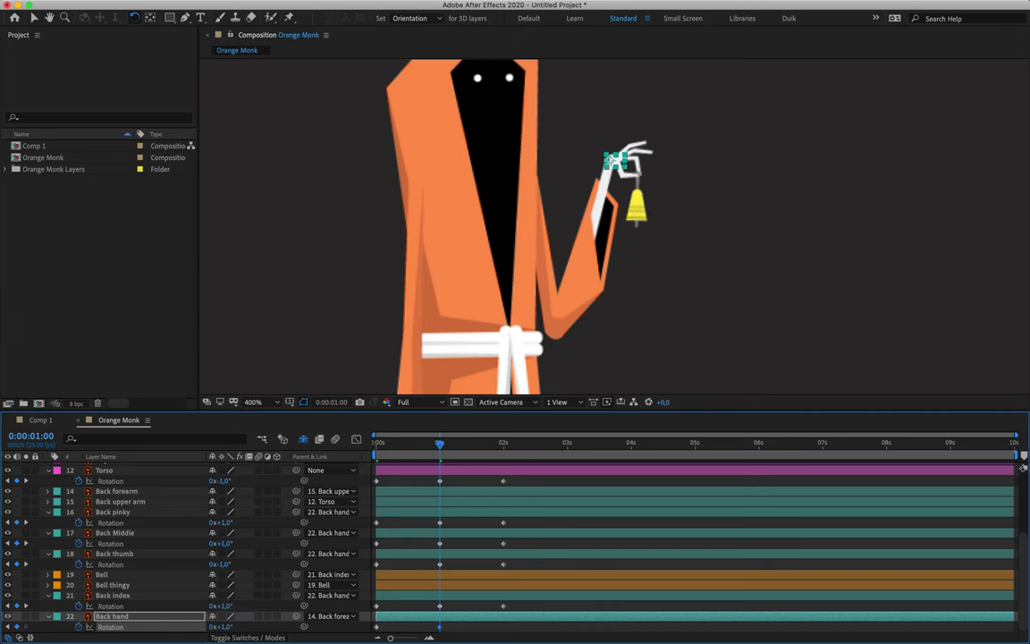
Step: Keyframe the Back hand's rotation at 0° at 2 s
left_click(504, 444)
left_click(227, 627)
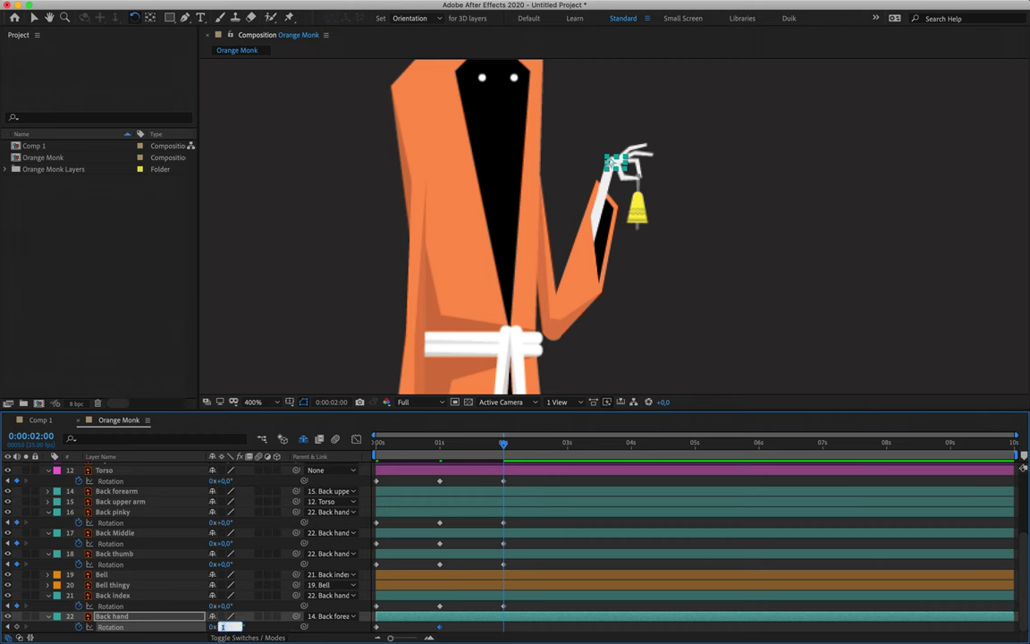
key("Return")
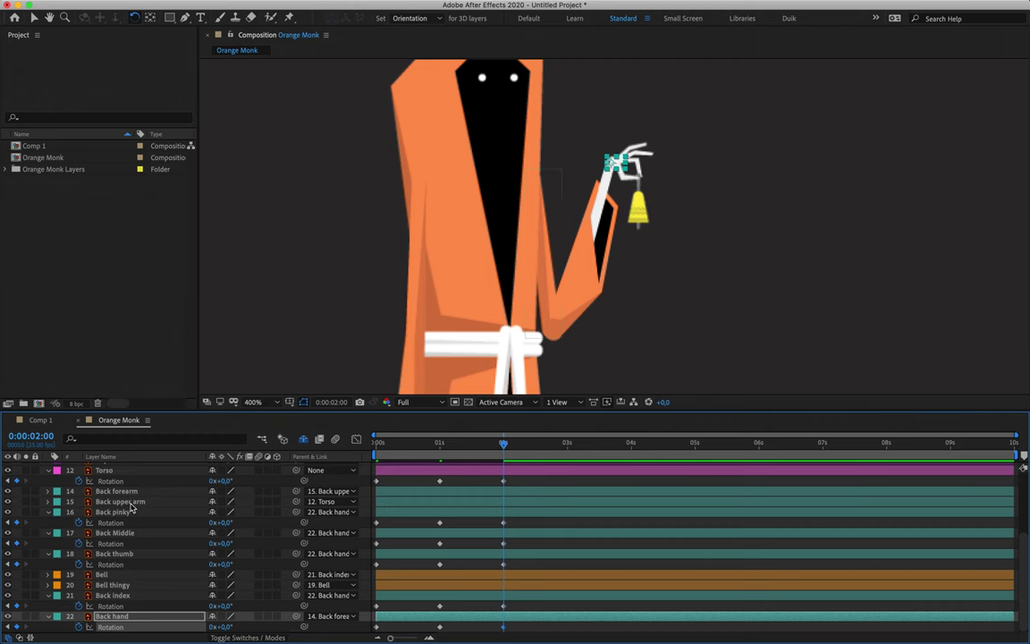
Step: Add 0° rotation keyframes to Bell and Bell thingy at 0 s
left_click(138, 574)
left_click(144, 588, "shift")
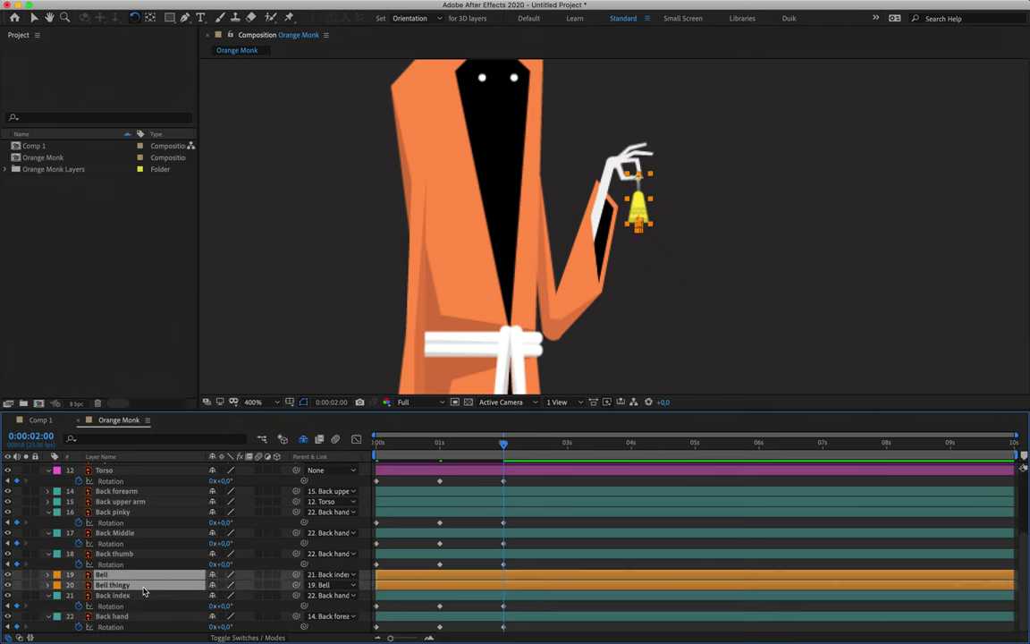
key("r")
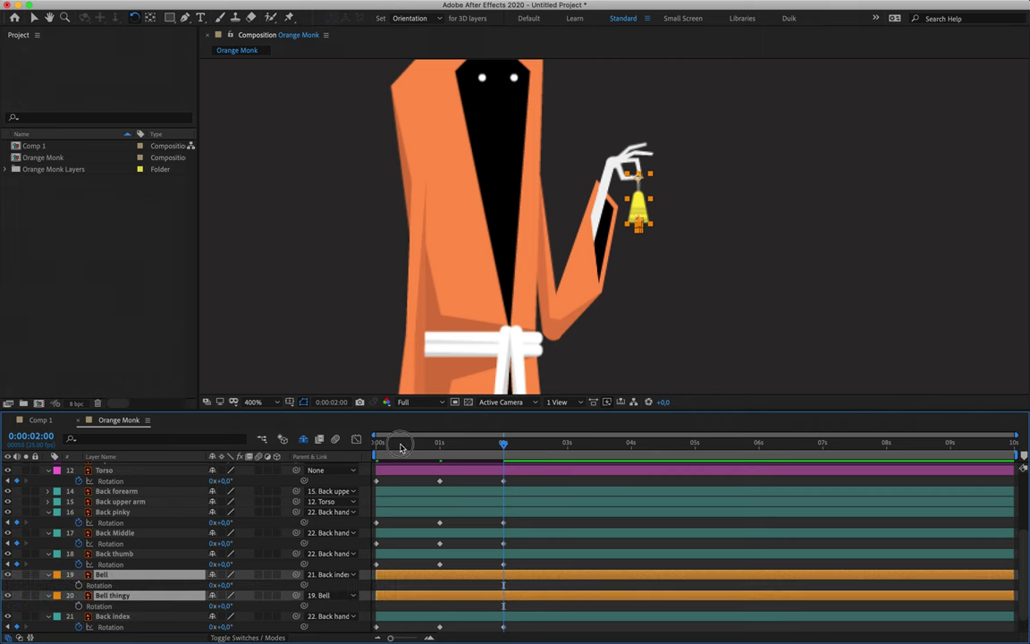
key("Home")
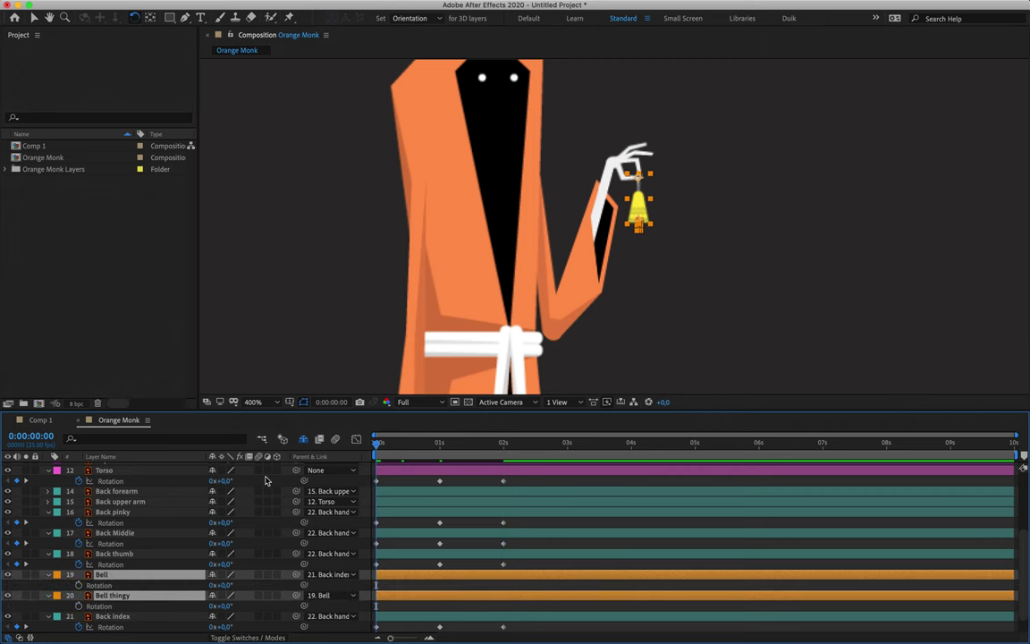
left_click(87, 583)
Step: Keyframe the Bell's rotation at 1° and the Bell thingy's rotation at -1° at 1 s
left_click(439, 443)
left_click_drag(439, 445, 441, 447)
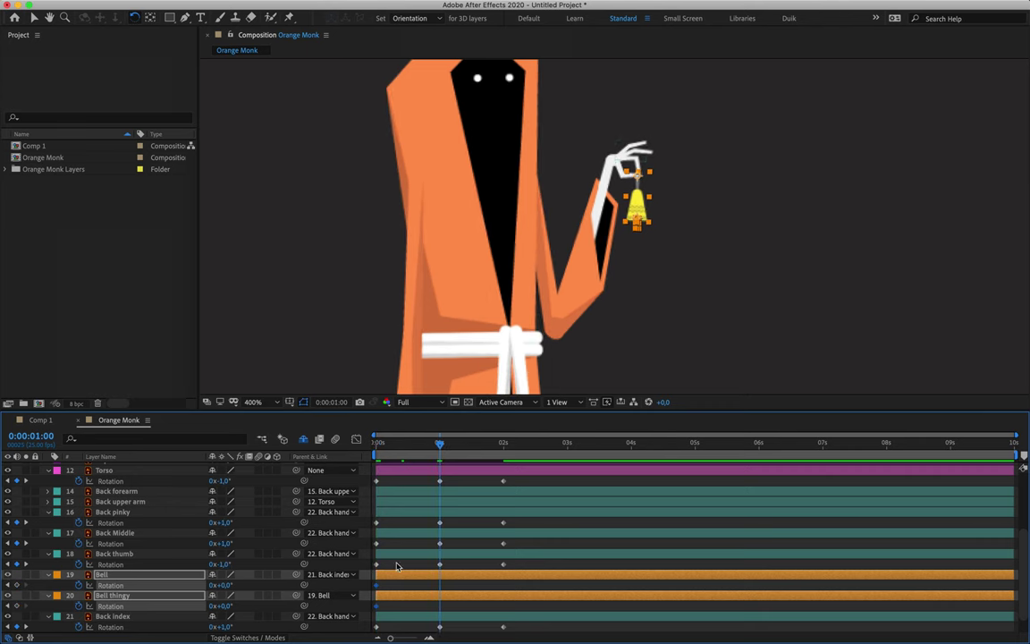
left_click(121, 585)
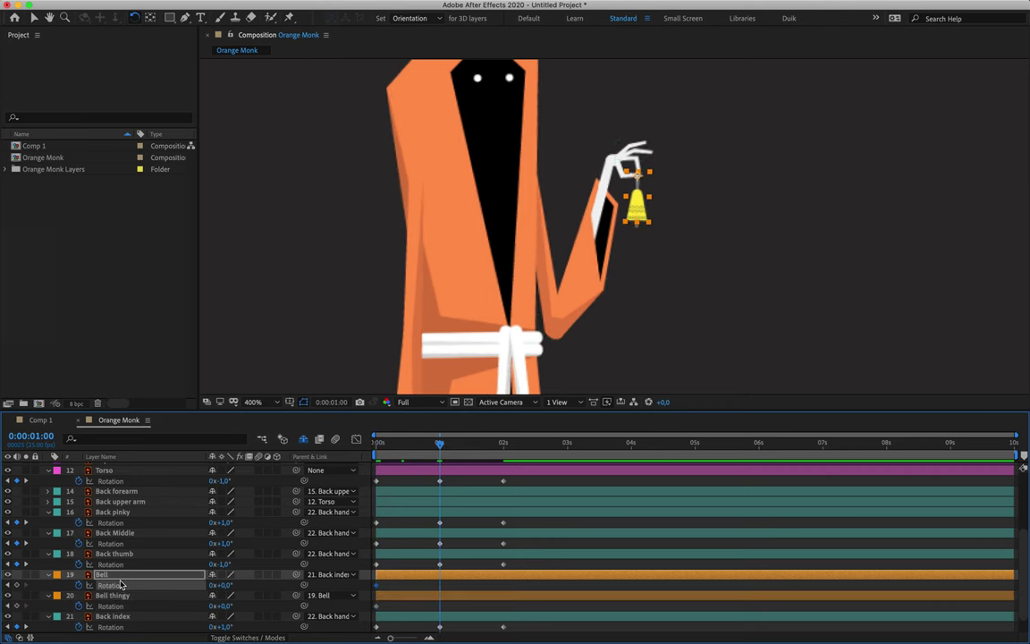
left_click_drag(220, 585, 236, 586)
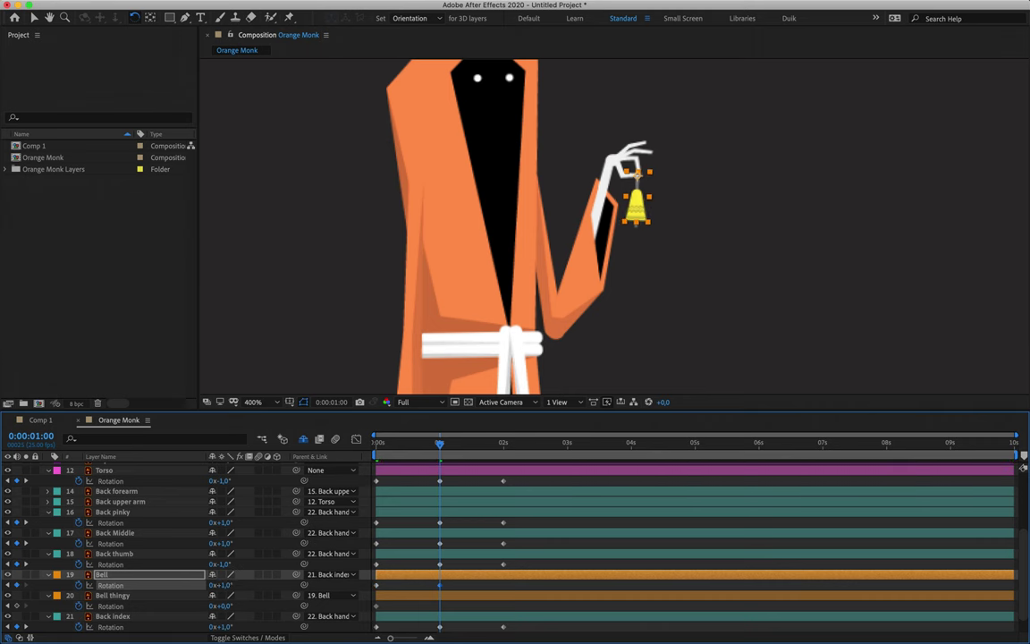
left_click(139, 596)
left_click(226, 607)
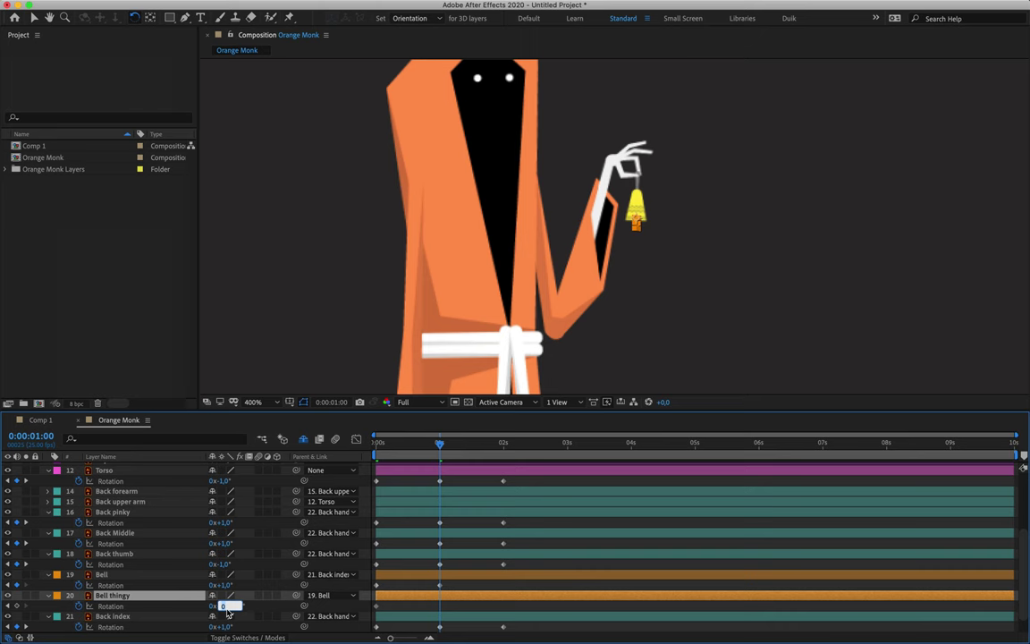
type("-1")
key("Return")
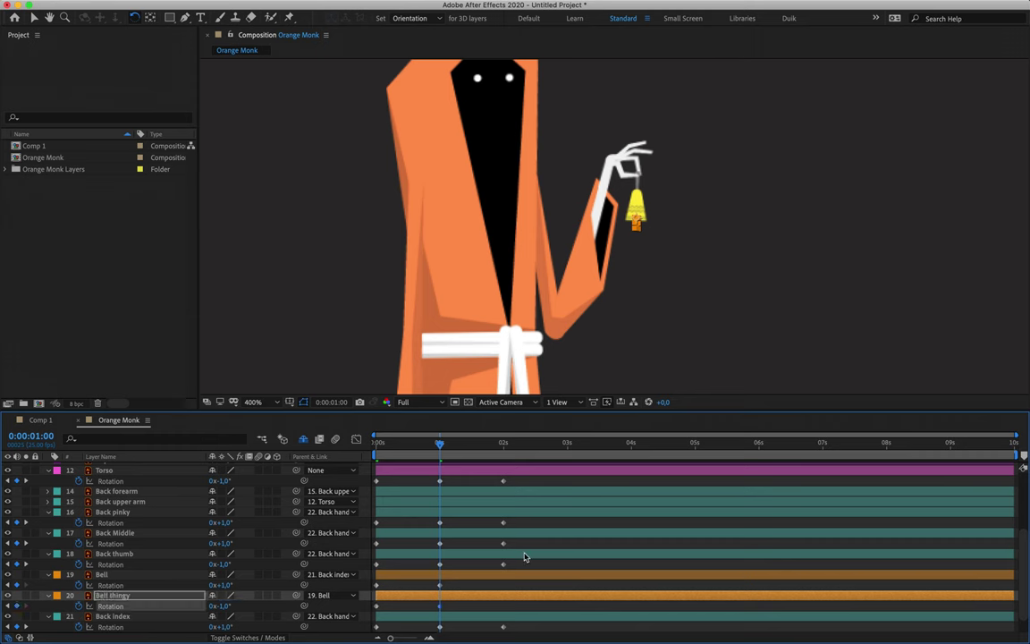
Step: Keyframe the rotation of both Bell and Bell thingy at 0° at 2 s
left_click_drag(439, 445, 503, 443)
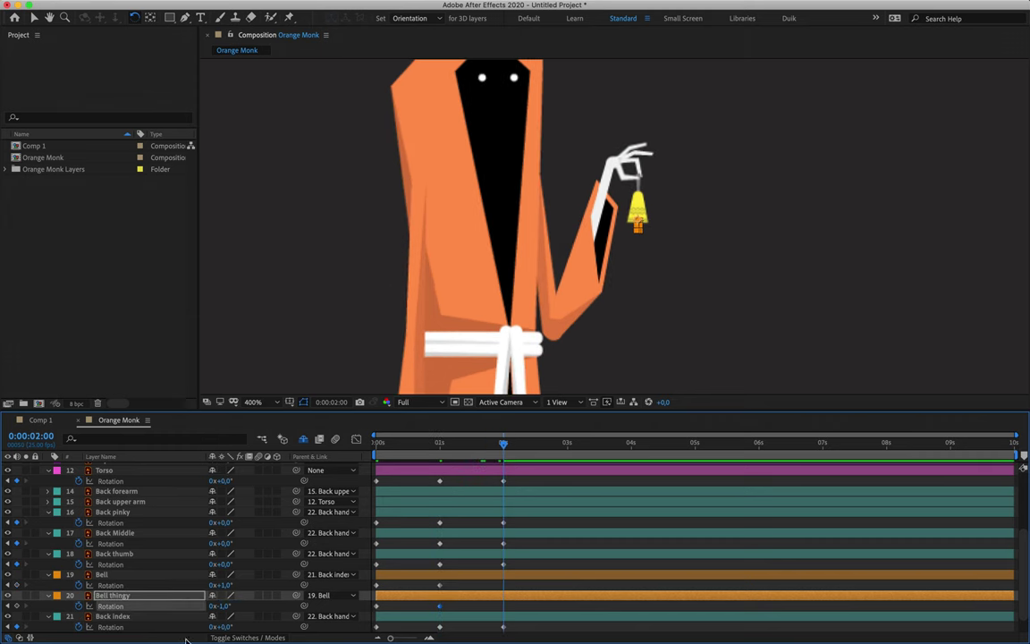
left_click(223, 585)
type("0")
key("Return")
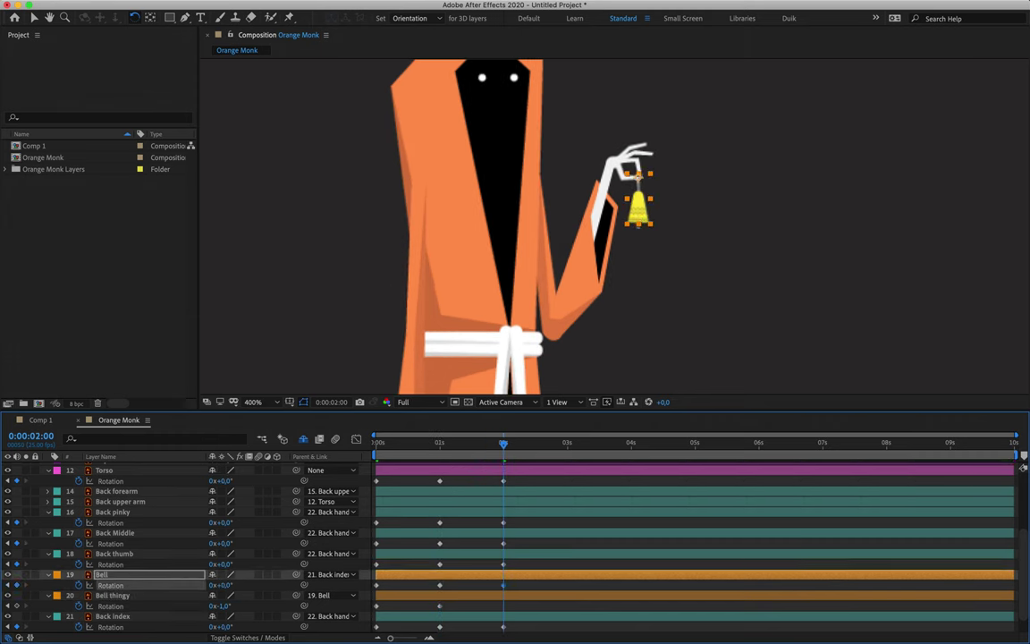
left_click(219, 605)
type("0")
key("Return")
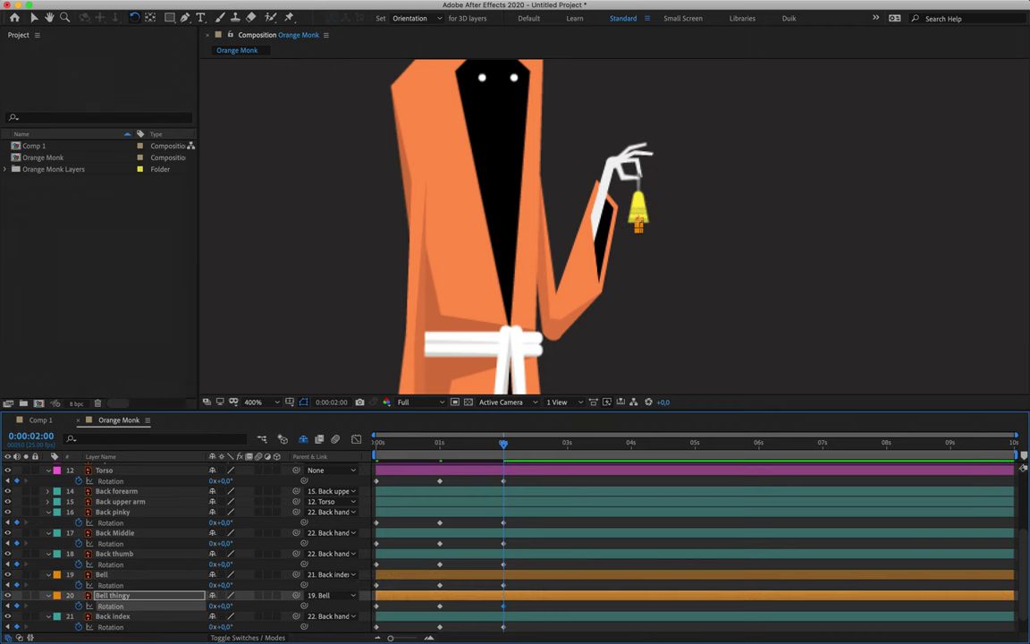
scroll(435, 540, "down", 1)
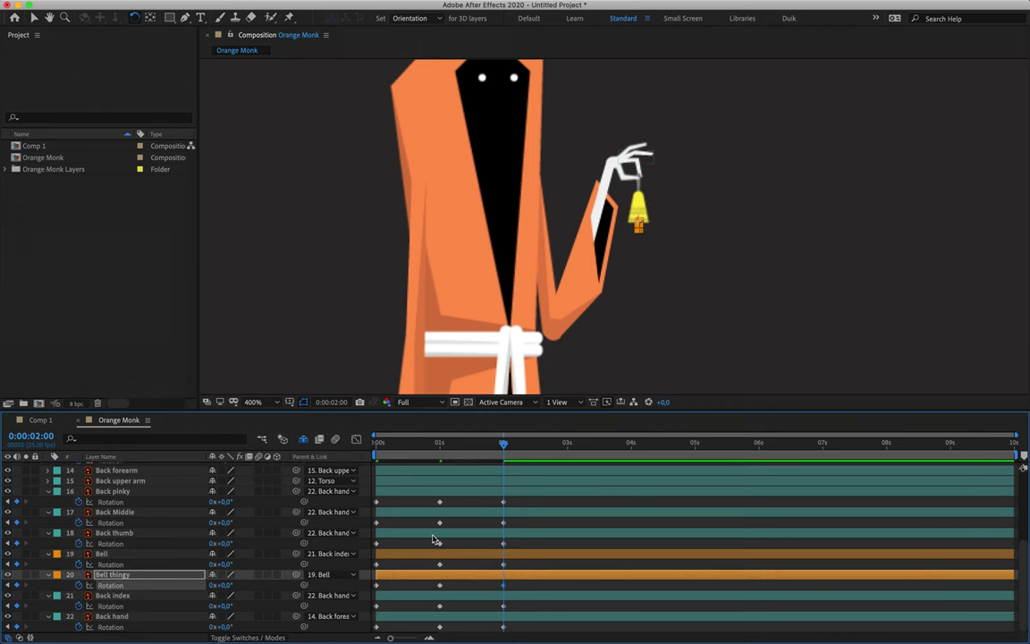
Step: Collapse the keyframed properties of all layers, enlarge the timeline area and deselect everything
scroll(435, 540, "up", 6)
key("super+a")
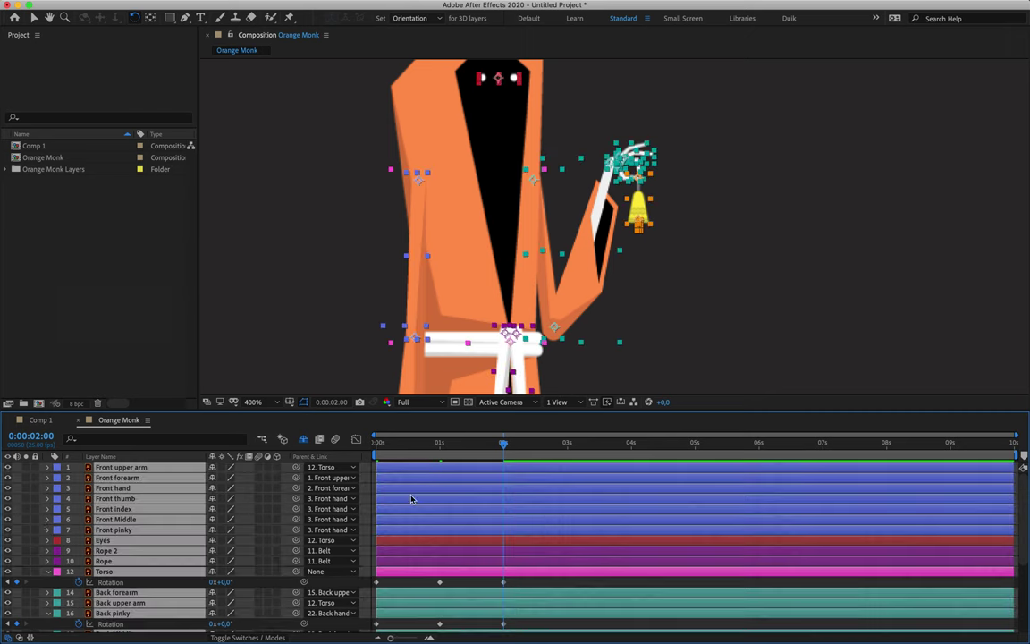
key("u")
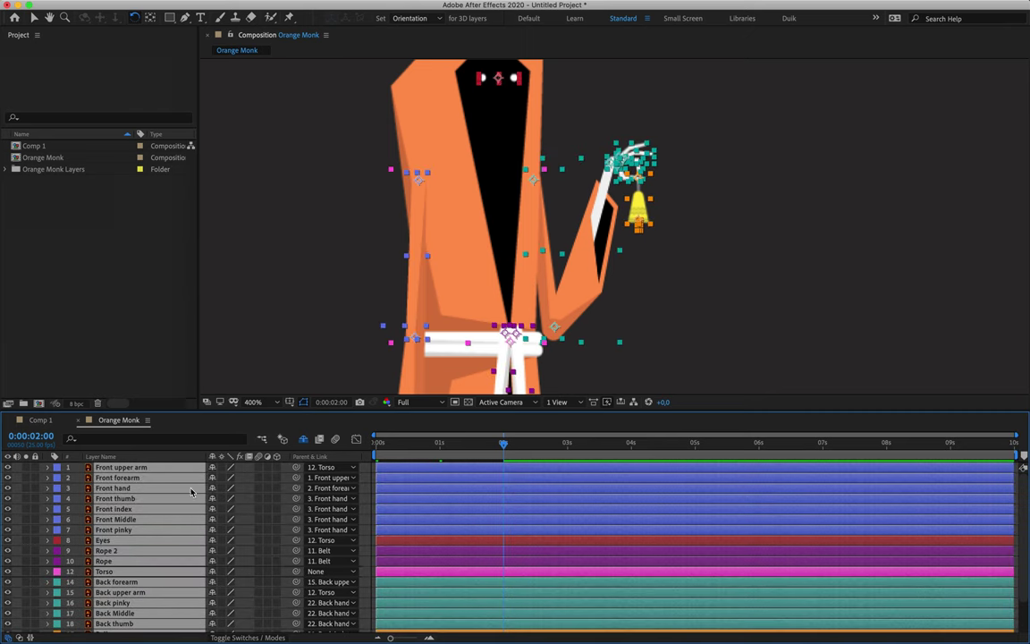
left_click_drag(266, 412, 319, 276)
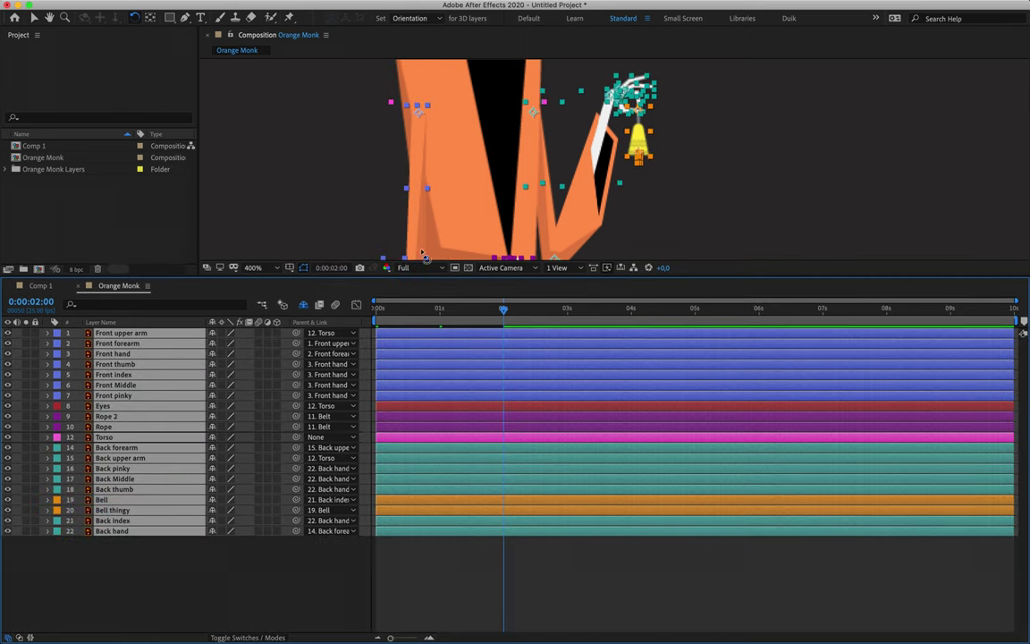
scroll(424, 254, "down", 2)
left_click(411, 618)
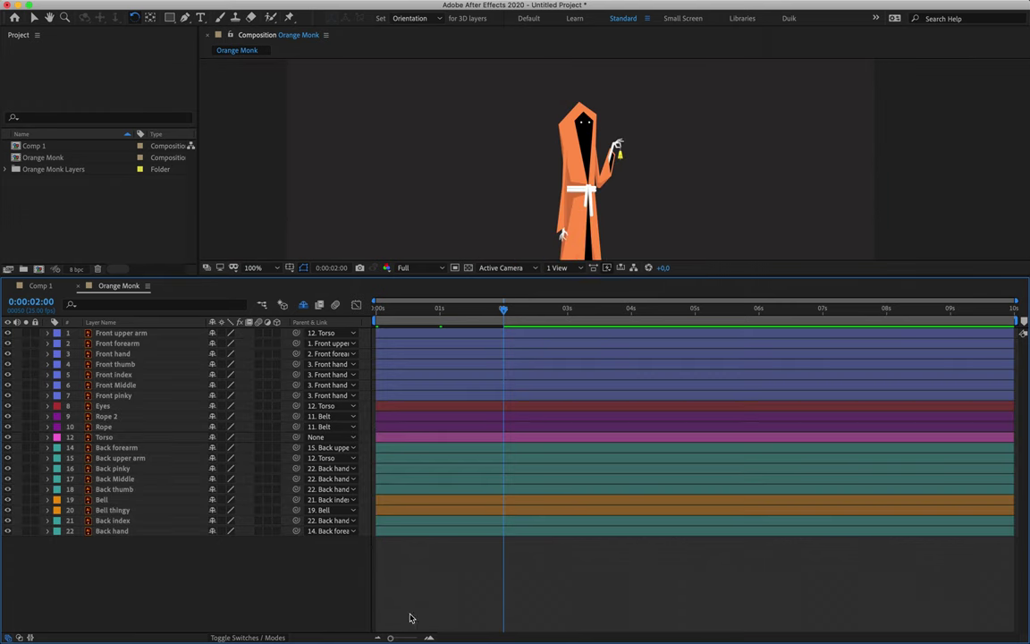
Step: Preview the monk's idle animation from 0 s, with the composition view enlarged around the upper body
left_click(377, 309)
key("space")
scroll(560, 221, "up", 2)
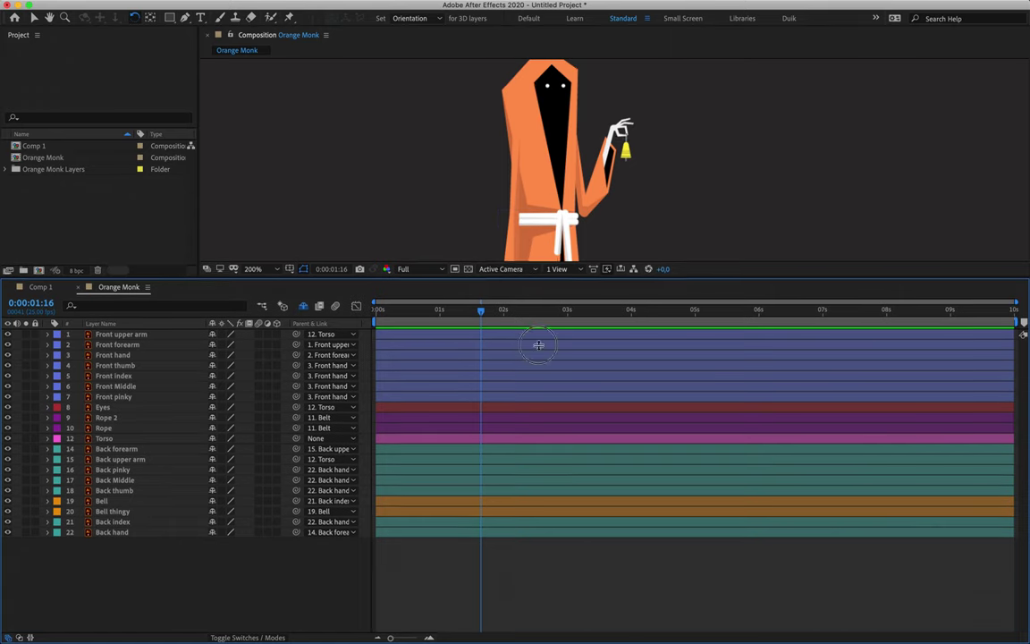
left_click_drag(538, 280, 538, 367)
scroll(563, 197, "up", 1)
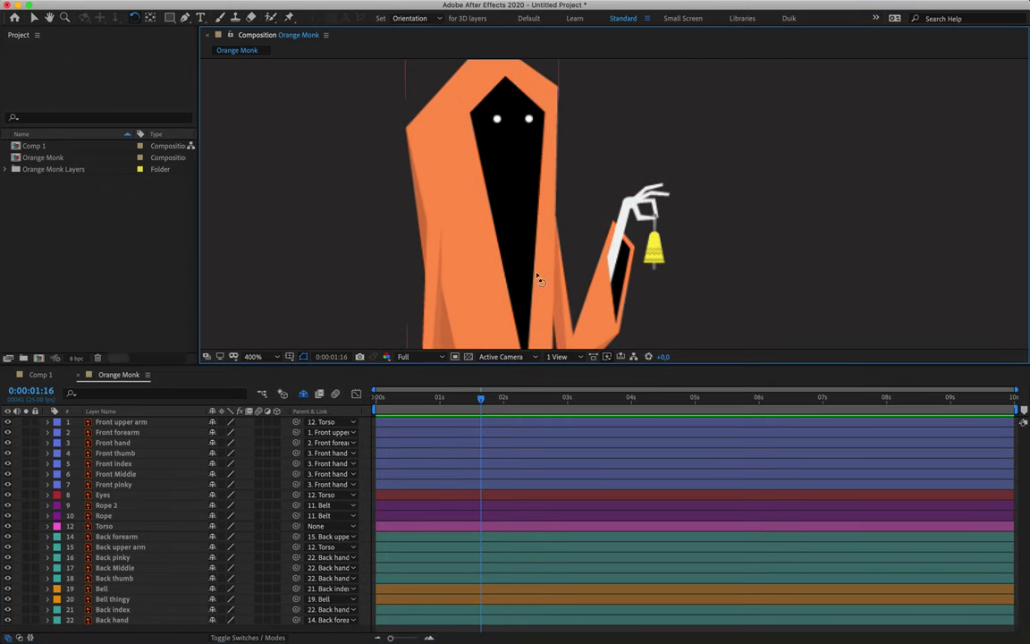
left_click(376, 397)
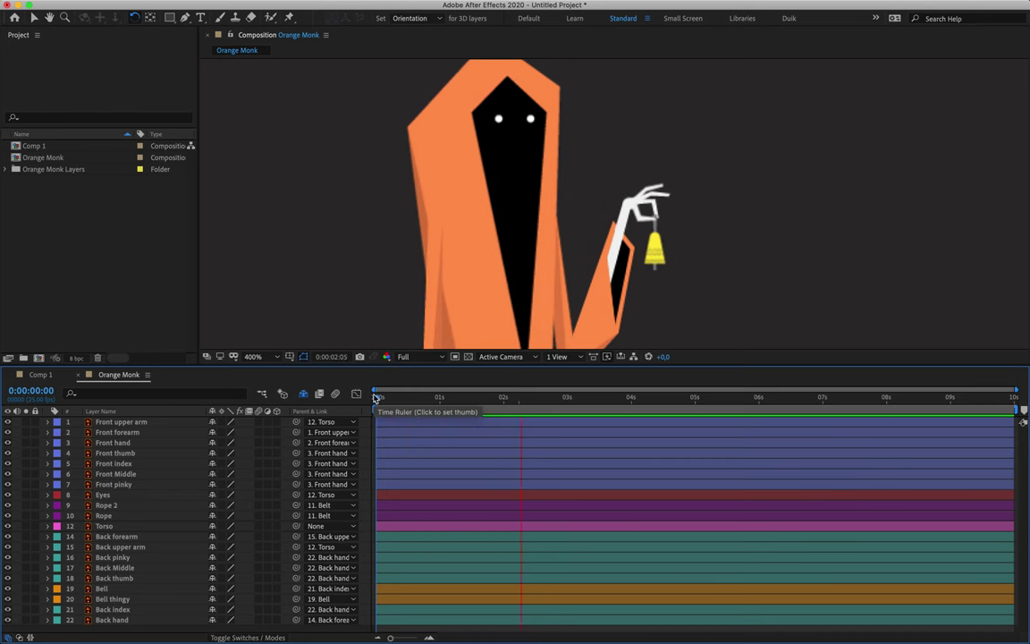
key("space")
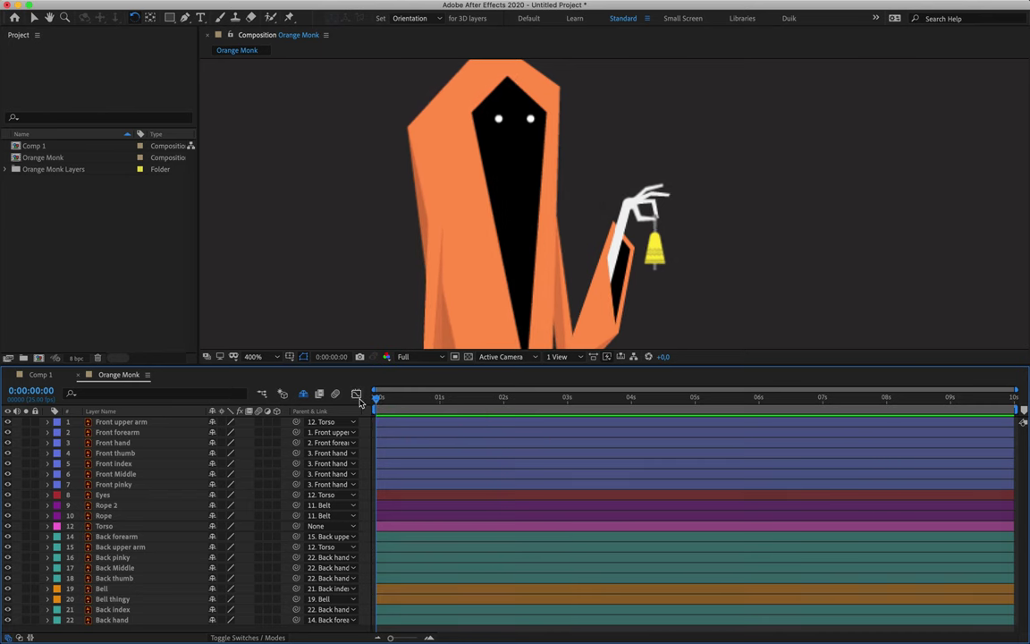
Step: Reveal the Torso's rotation keyframes and set the current time to its last keyframe at 2 s
left_click(161, 528)
key("u")
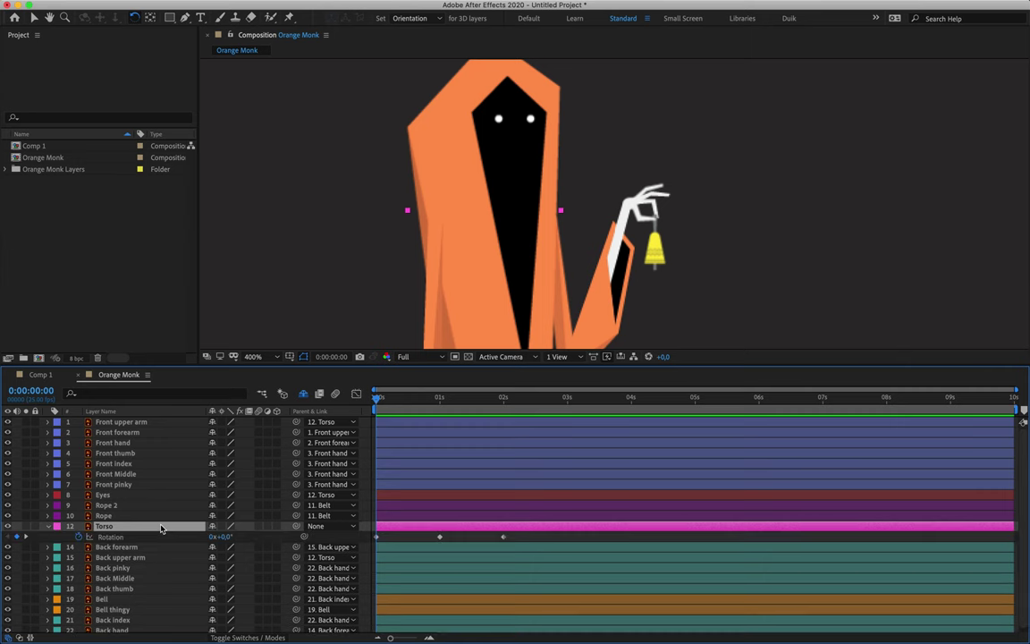
left_click_drag(490, 396, 506, 399)
key("comma")
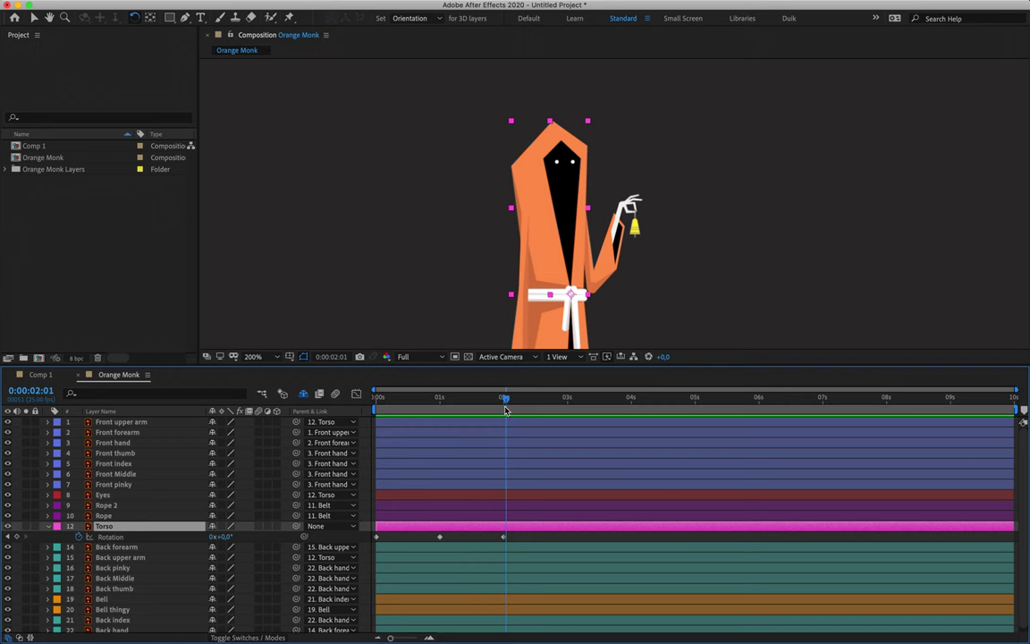
left_click_drag(507, 403, 505, 403)
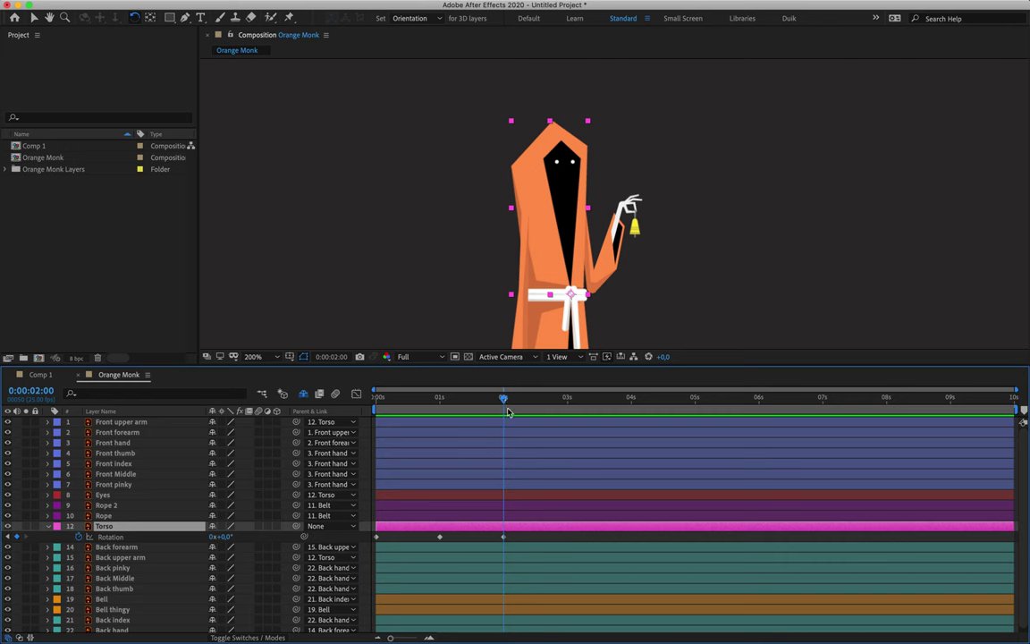
left_click(504, 536)
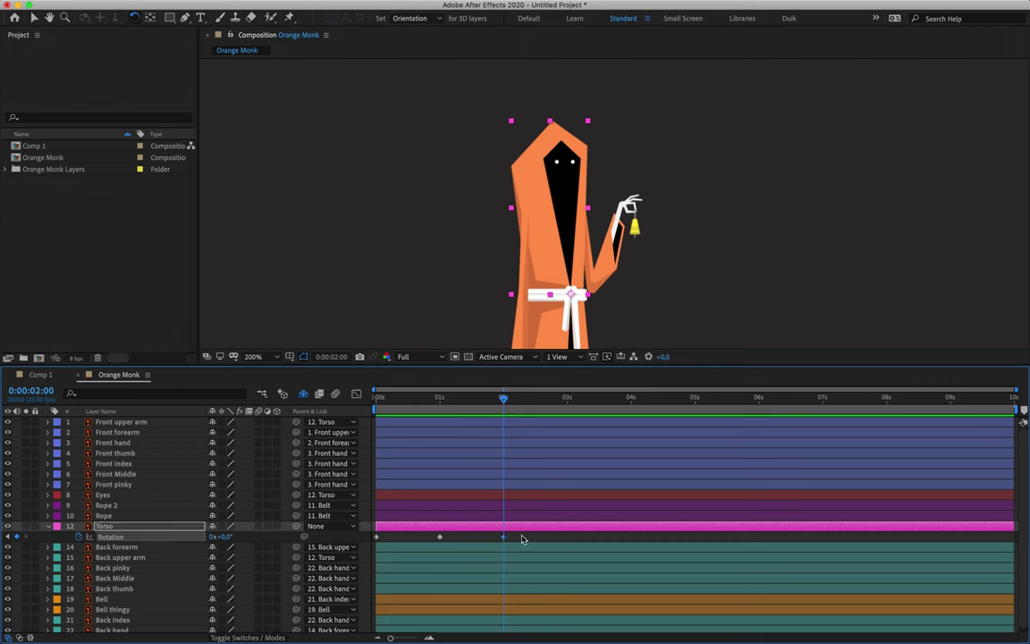
left_click(522, 539)
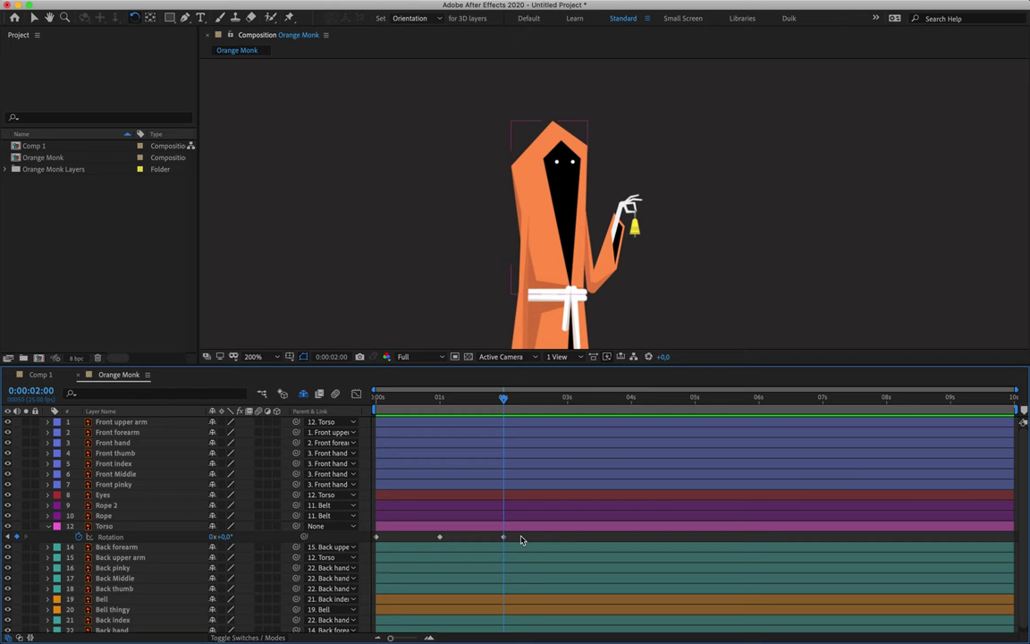
Step: Keyframe the Torso's rotation at -3° at 0:00:02:10, ten frames after the 2 s keyframe
key("shift+Page_Down")
left_click(223, 536)
left_click_drag(223, 536, 222, 535)
left_click(223, 536)
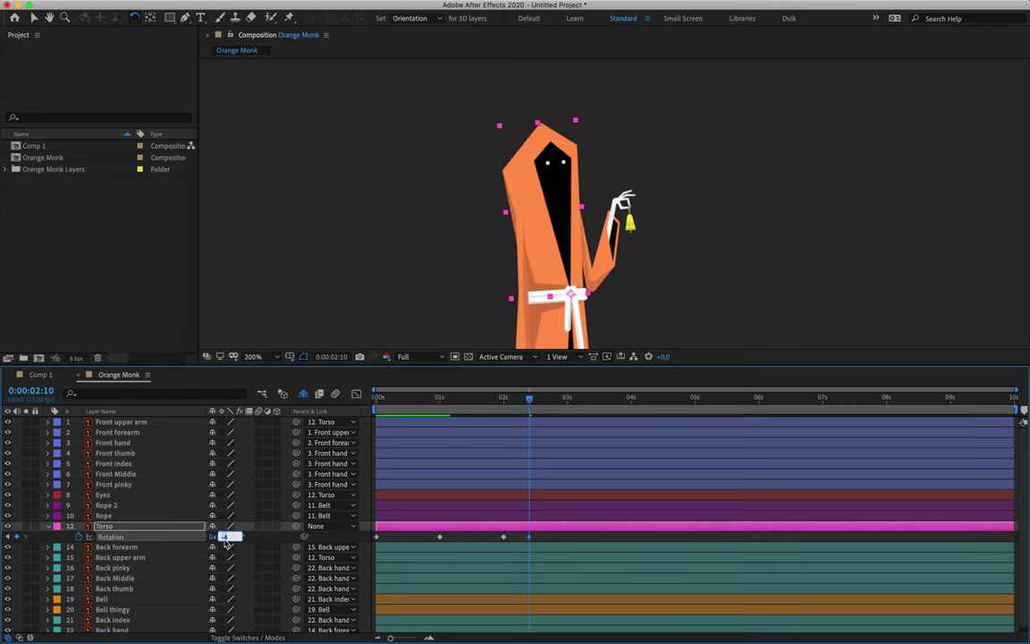
type("-3")
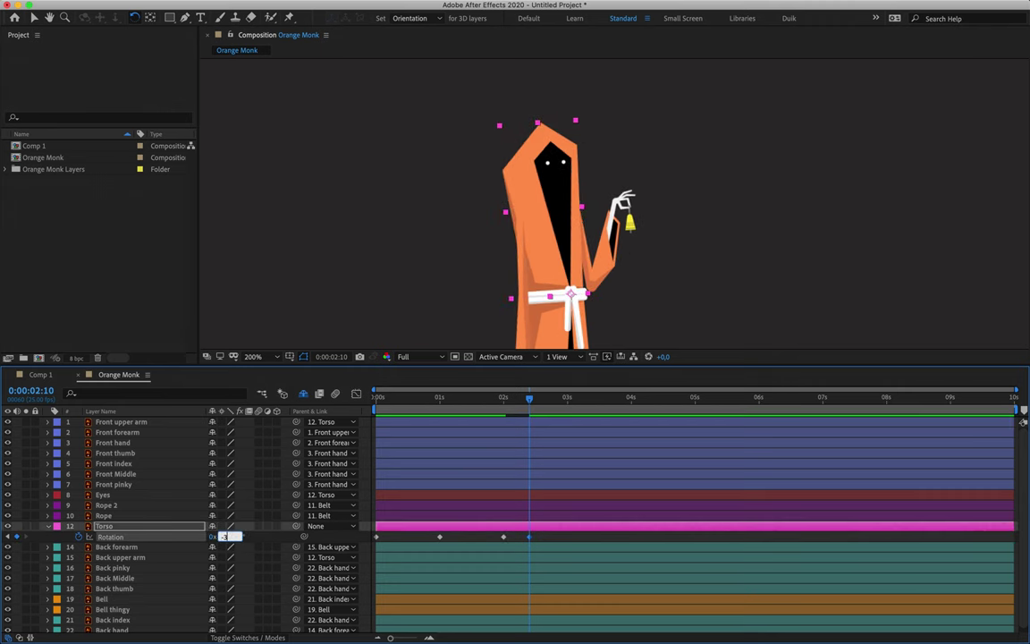
key("Return")
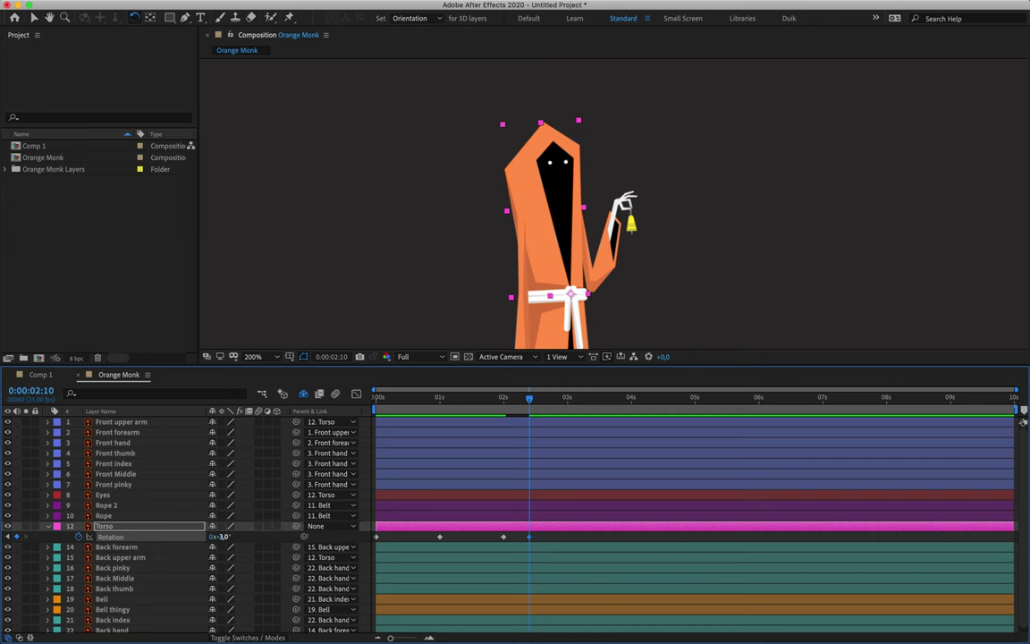
Step: Keyframe the Torso's rotation at -2° at 0:00:02:15, five frames after the -3° keyframe
key("Page_Down")
key("Page_Down")
key("Page_Down")
key("Page_Down")
key("Page_Down")
left_click(225, 538)
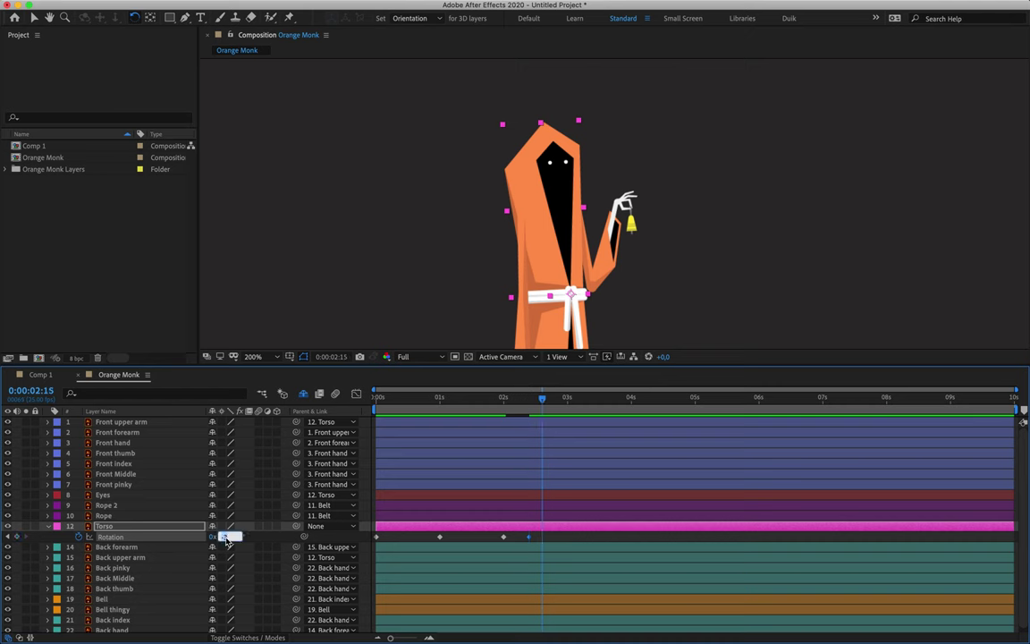
type("-2")
key("Return")
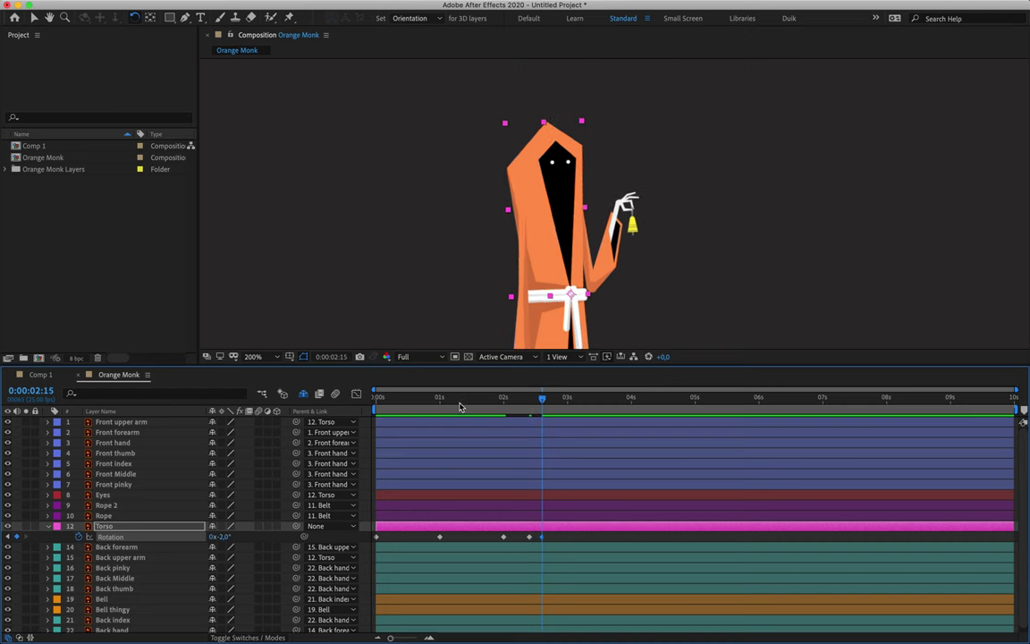
Step: Preview the Torso's motion from 0:00:01:18 and move the current time to 4 s
left_click_drag(516, 406, 485, 401)
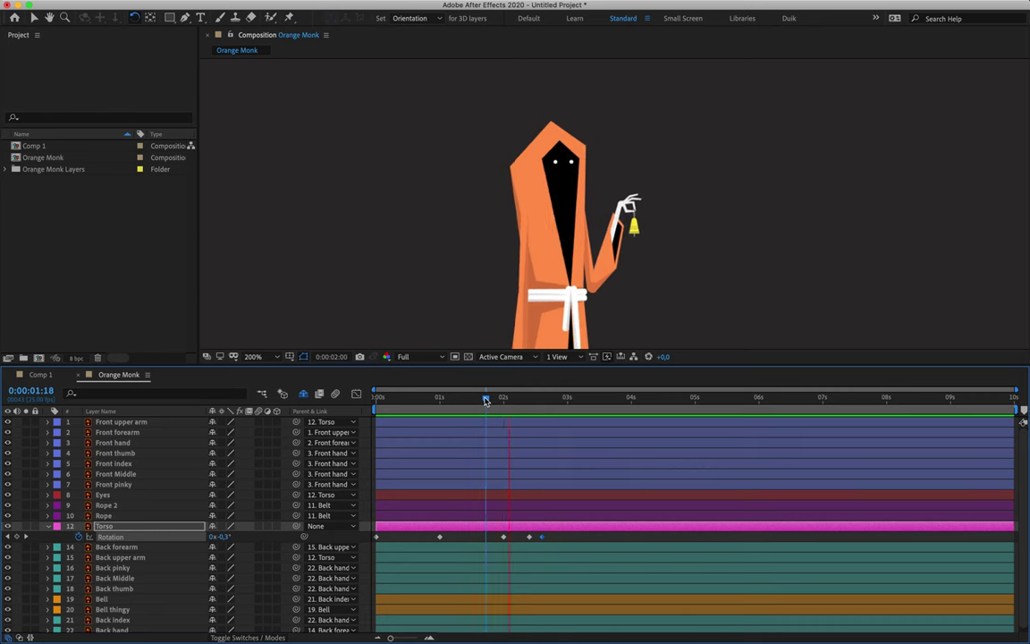
left_click_drag(485, 400, 542, 401)
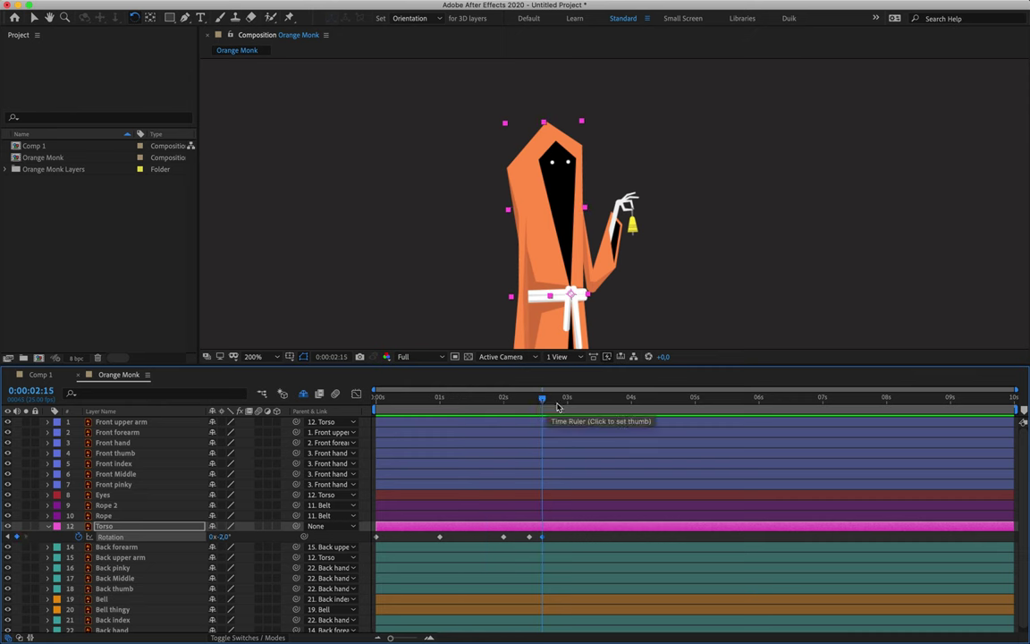
left_click(628, 401)
left_click(630, 403)
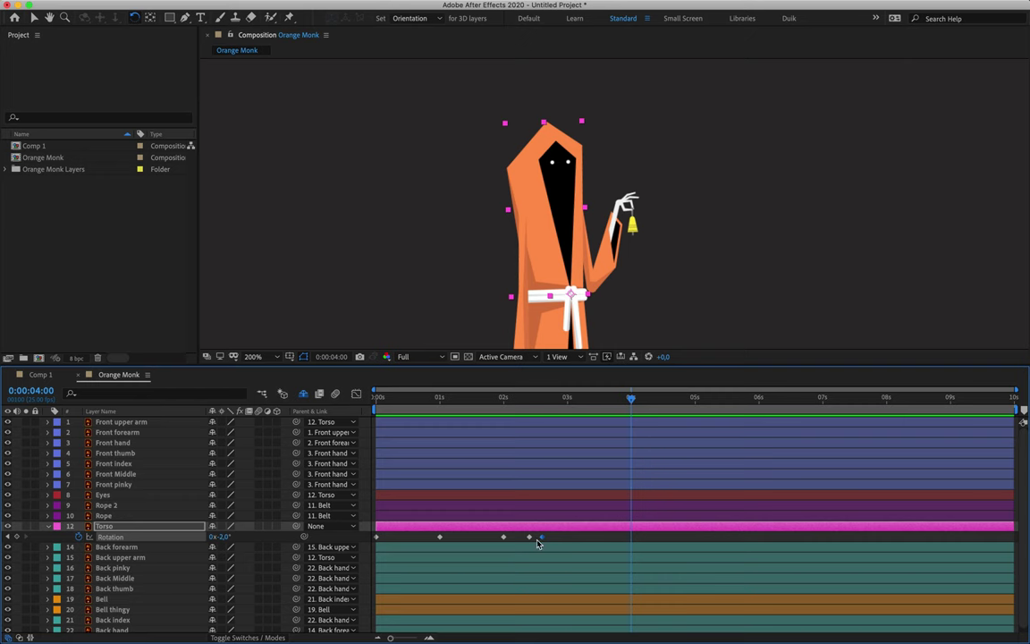
Step: Copy the Torso's -2° rotation keyframe to 4 s and keyframe its rotation at 1° at 0:00:04:10
mouse_move(543, 540)
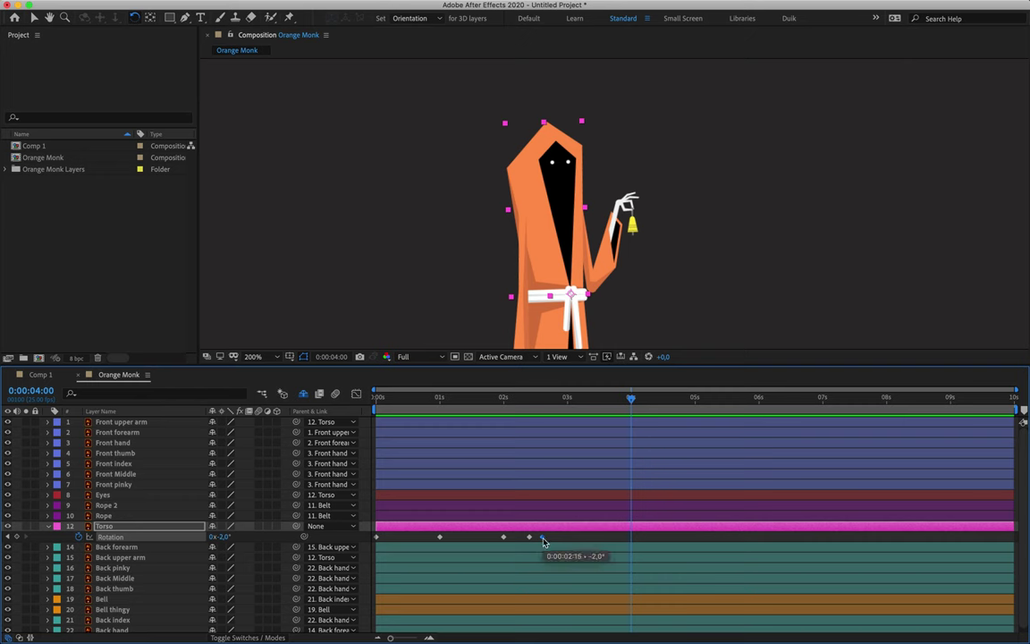
left_click(542, 537)
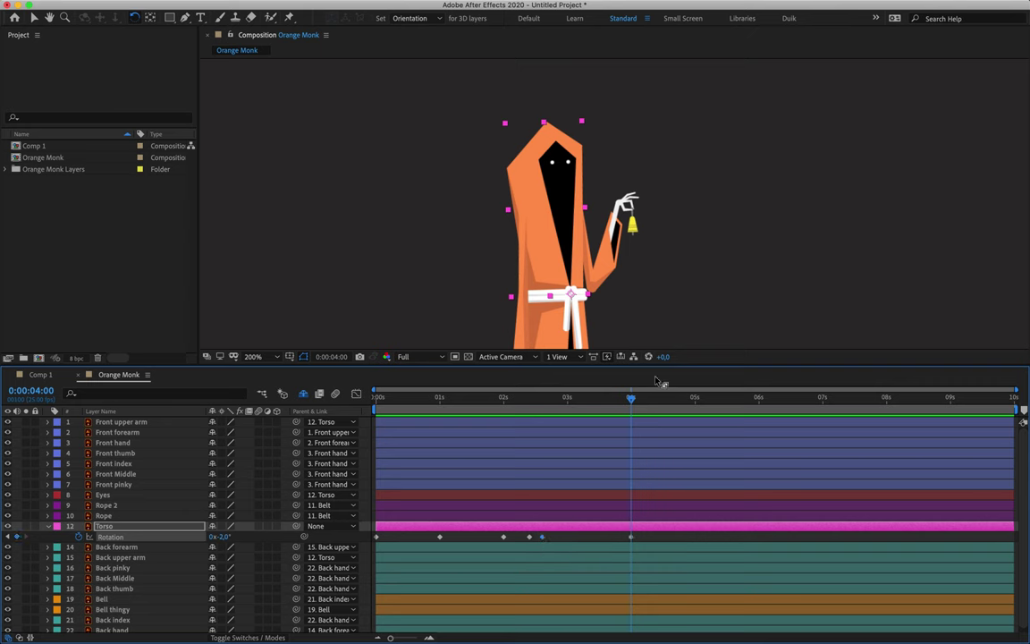
left_click_drag(629, 399, 629, 406)
key("space")
left_click(225, 536)
type("1")
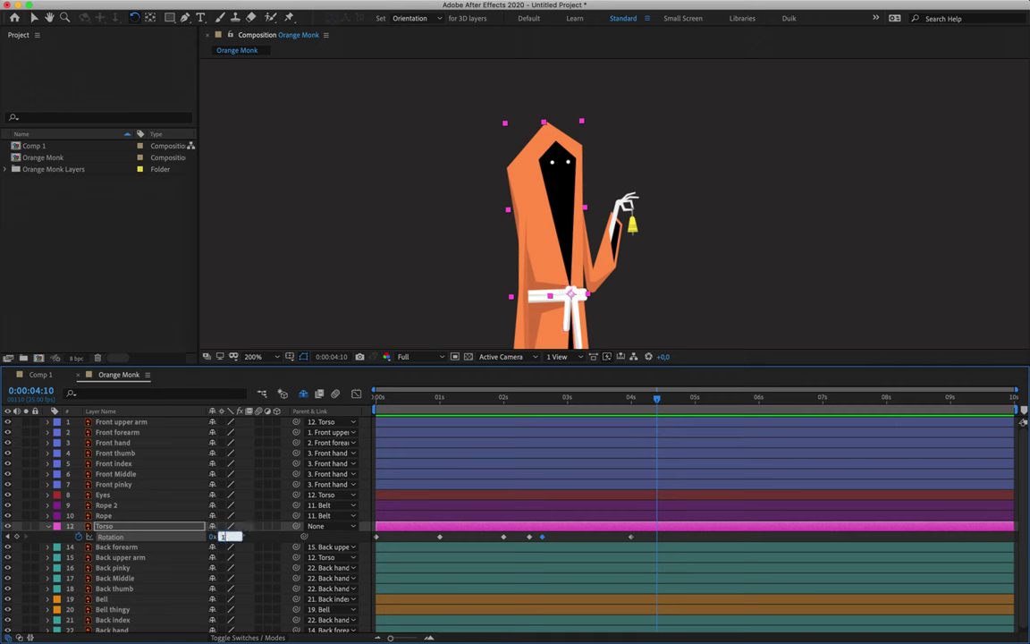
key("Return")
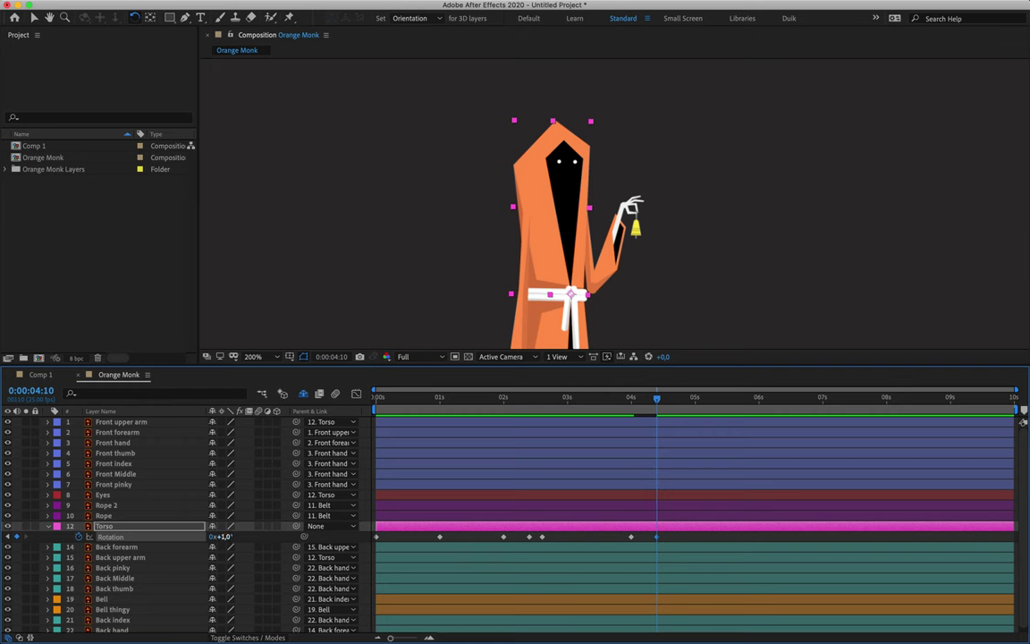
Step: Keyframe the Torso's rotation at 0° at 0:00:04:15, five frames after the 1° keyframe
key("Page_Down")
key("Page_Down")
key("Page_Down")
key("Page_Down")
key("Page_Down")
left_click(227, 537)
type("0")
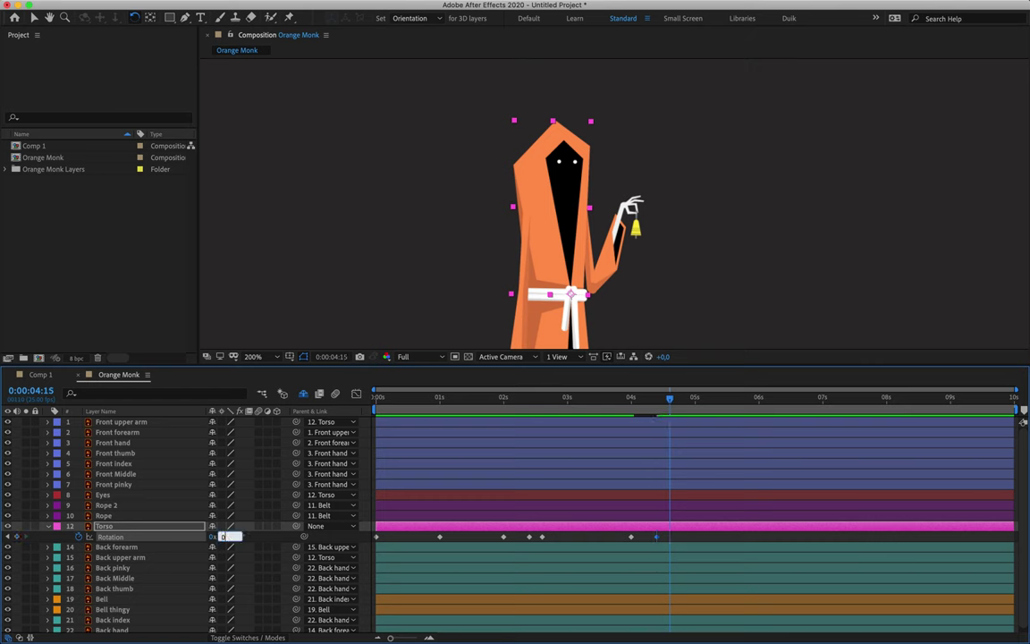
key("Return")
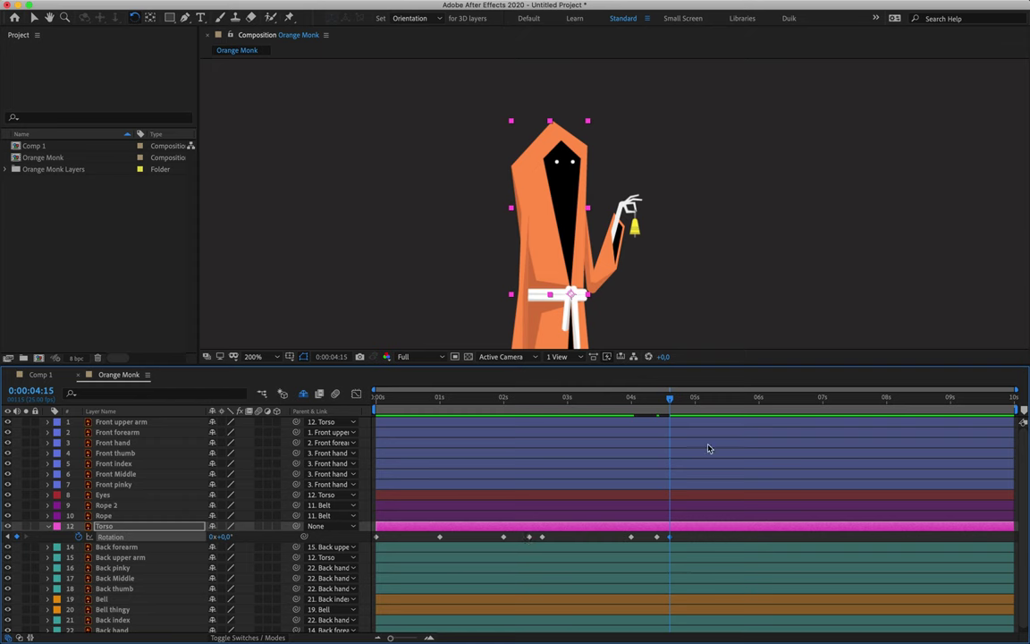
Step: Copy the Torso's idle rotation keyframes from 0 to 2 s to 0:00:04:15 and preview the motion up to 0:00:06:15
mouse_move(670, 400)
left_mouse_down()
mouse_move(697, 408)
mouse_move(671, 409)
left_mouse_up()
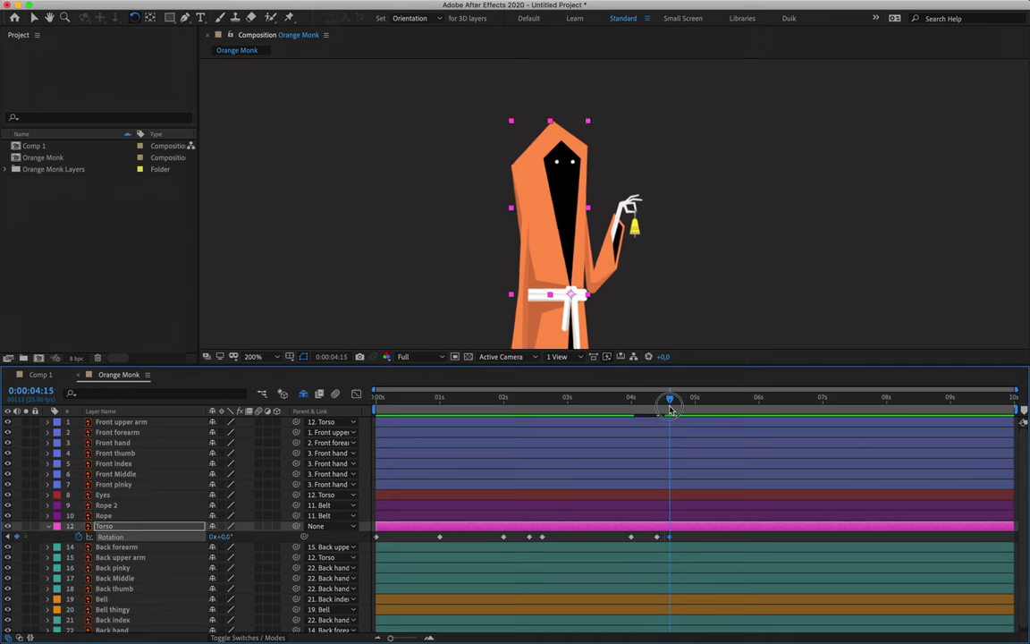
left_click(671, 538)
left_click(504, 536)
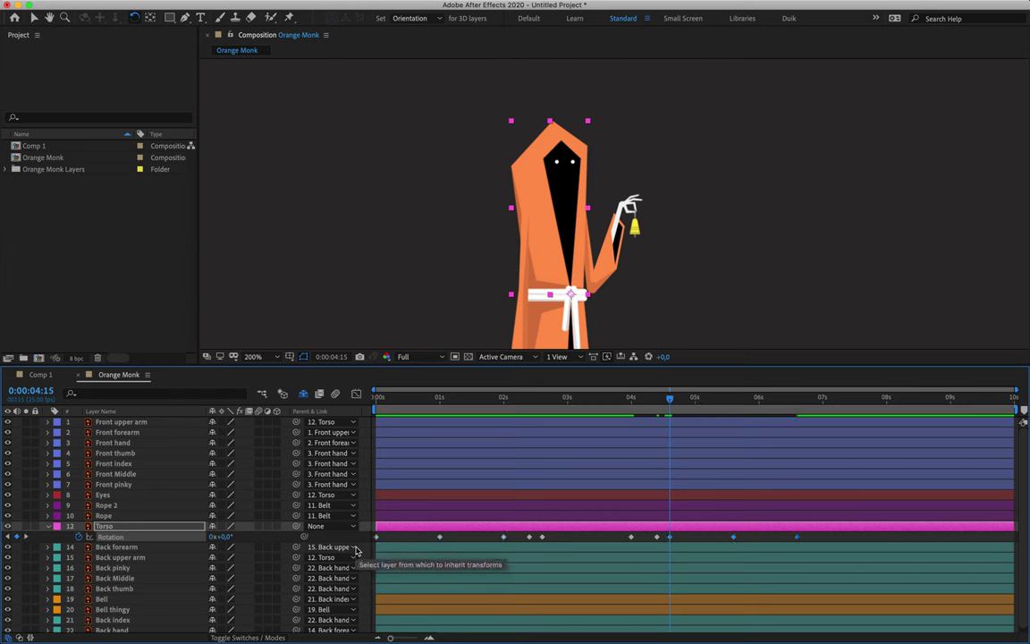
left_click_drag(557, 393, 451, 399)
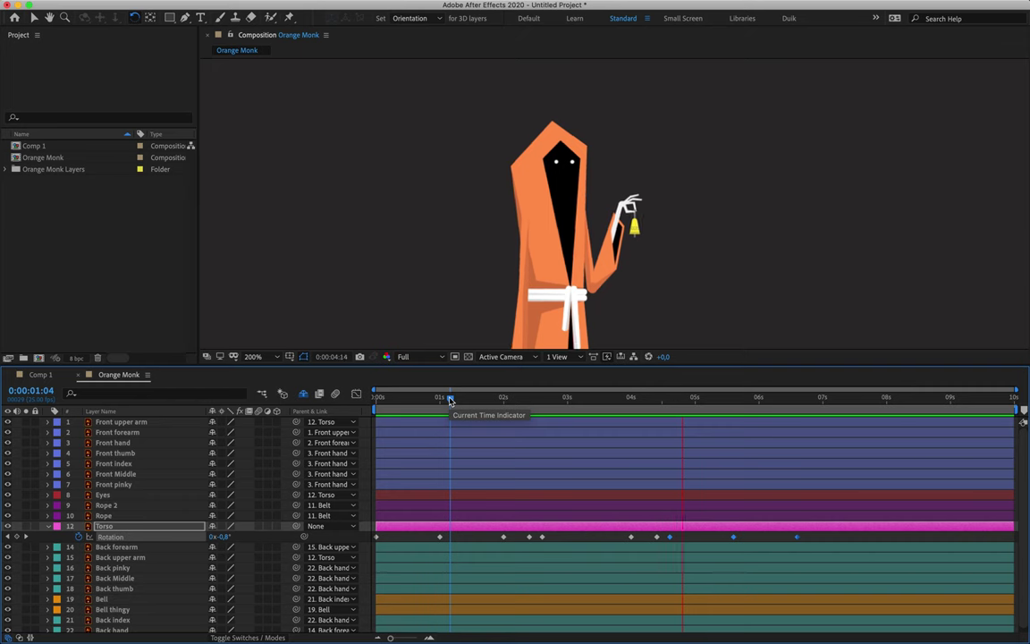
left_click_drag(451, 399, 798, 428)
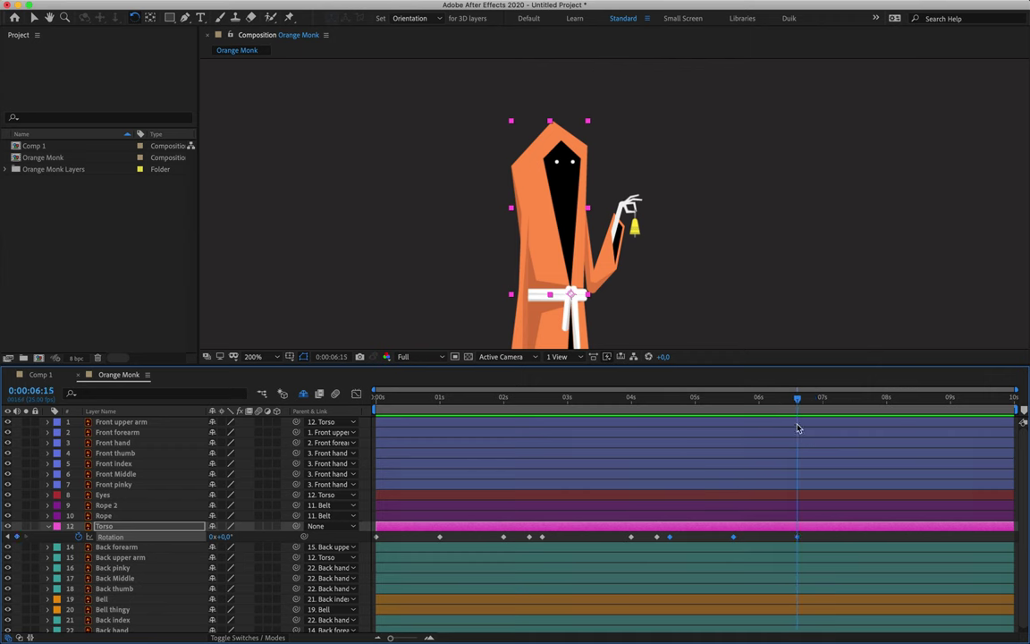
Step: Reveal the Front upper arm's rotation keyframes and set the current time to the Torso's -3° keyframe at 0:00:02:10
left_click(131, 424)
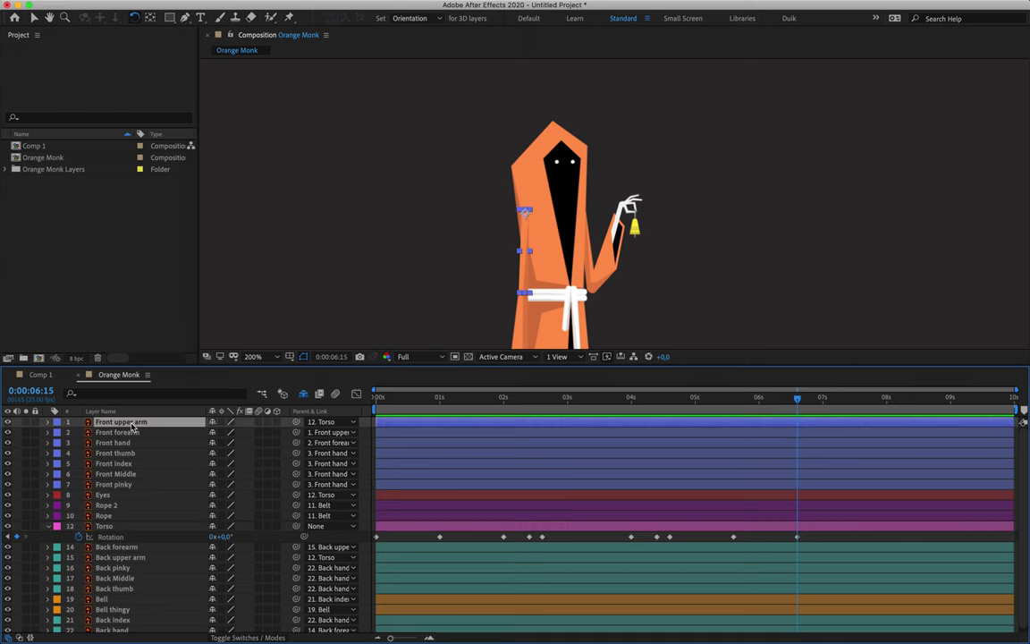
key("r")
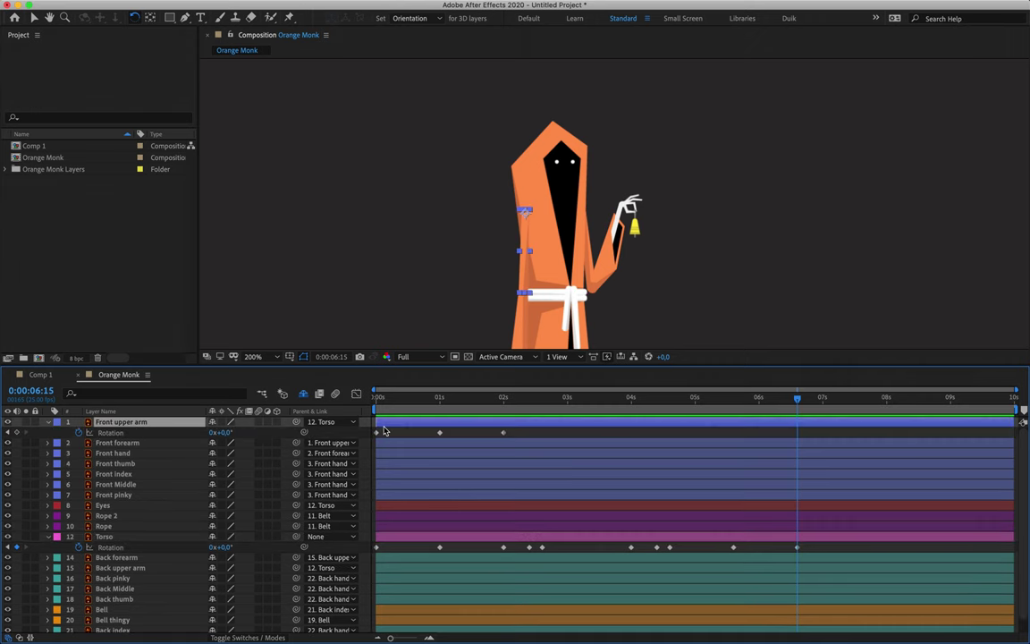
mouse_move(505, 391)
left_mouse_down()
mouse_move(486, 396)
mouse_move(506, 401)
left_mouse_up()
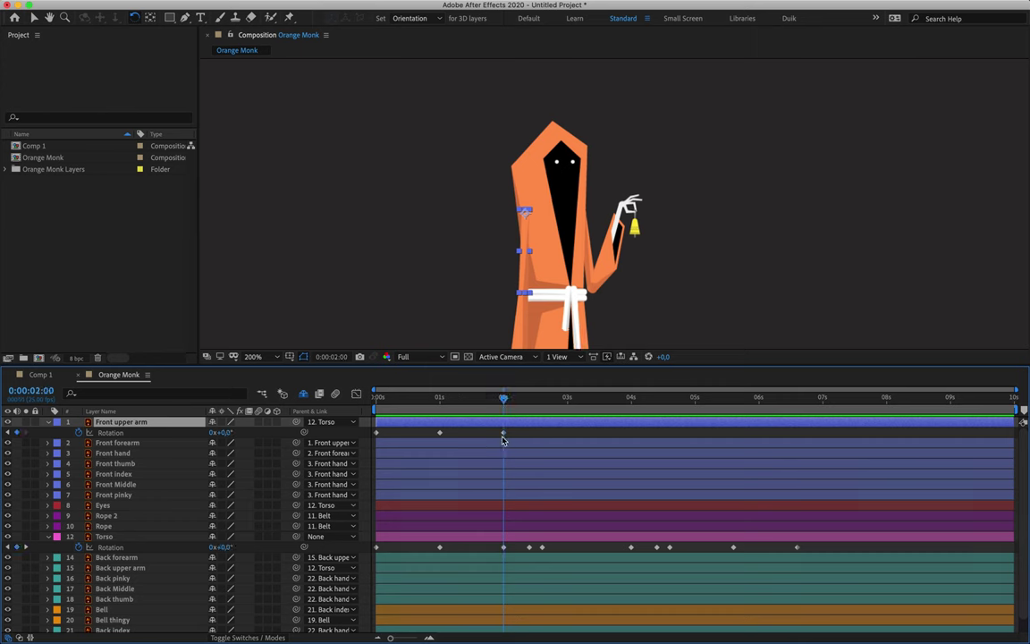
left_click(531, 547)
left_click(630, 530)
left_click_drag(505, 400, 529, 413)
left_click(114, 539)
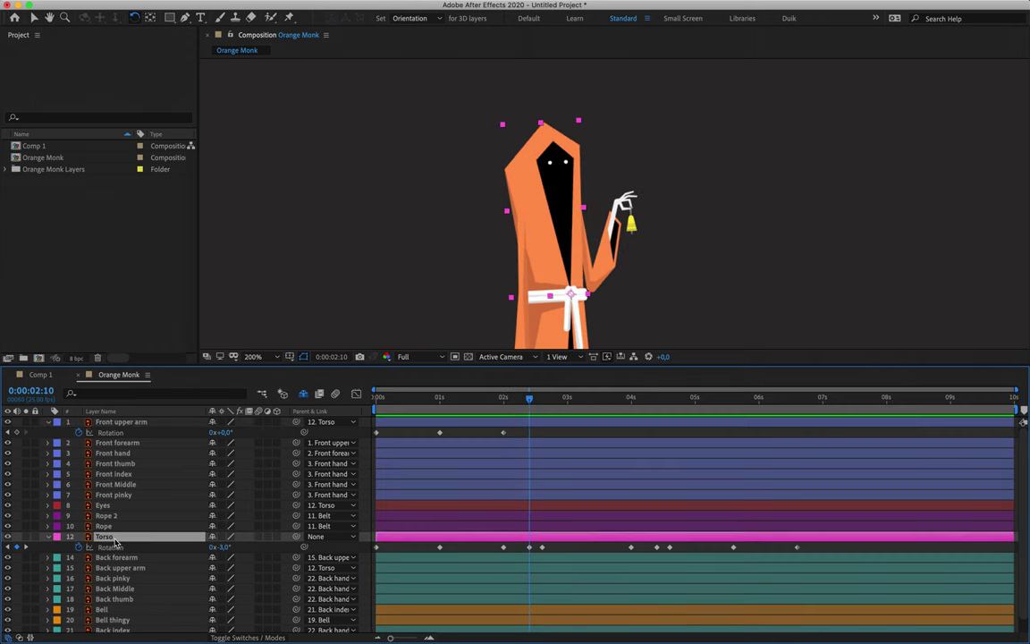
left_click(542, 547)
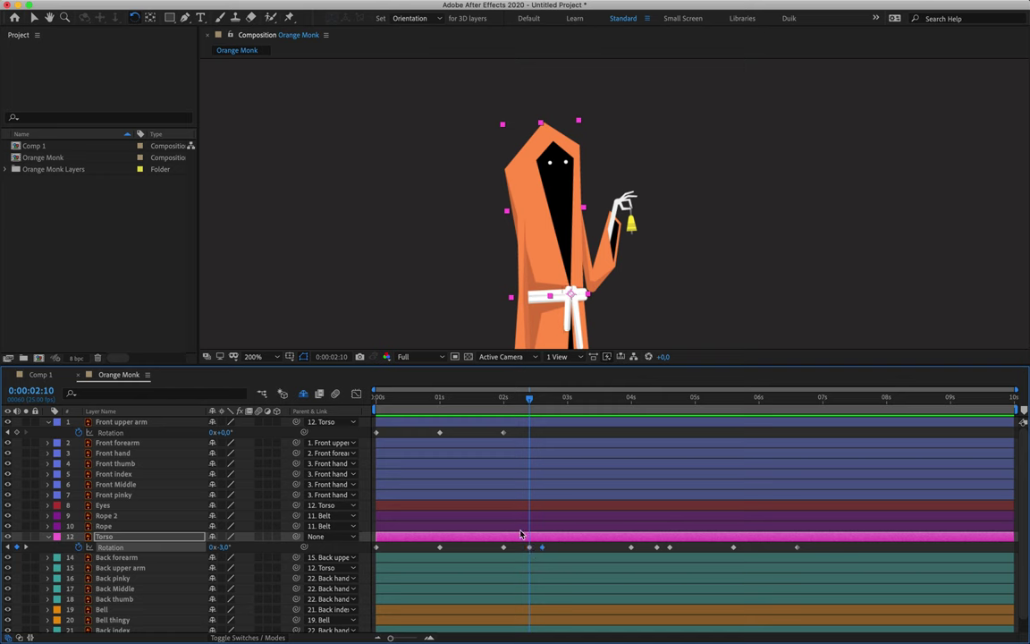
key("F2")
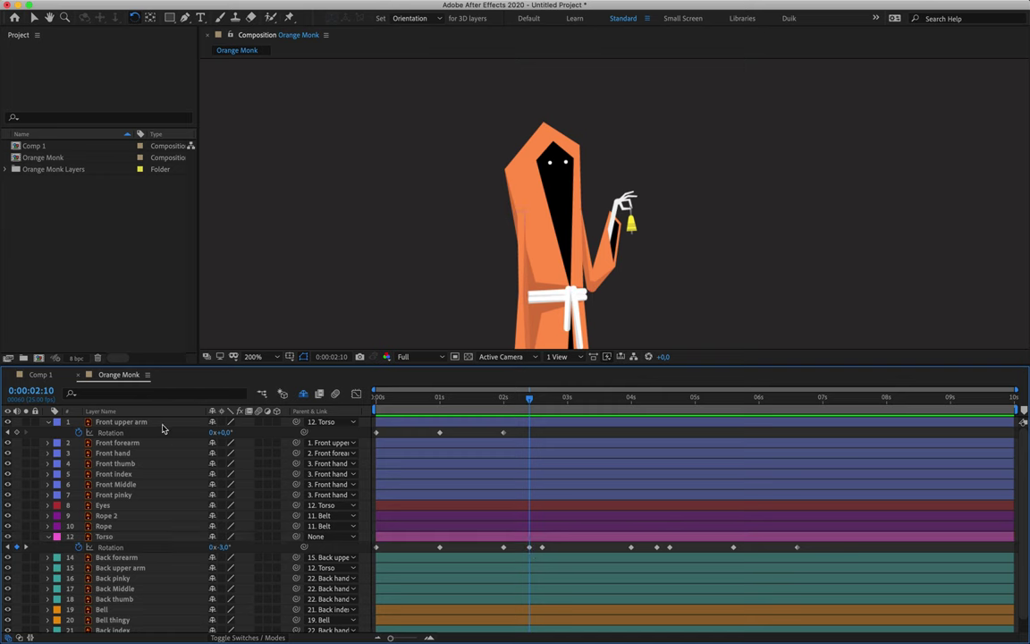
Step: Keyframe the Front upper arm's rotation at 4° at 0:00:02:10
left_click_drag(484, 306, 490, 228)
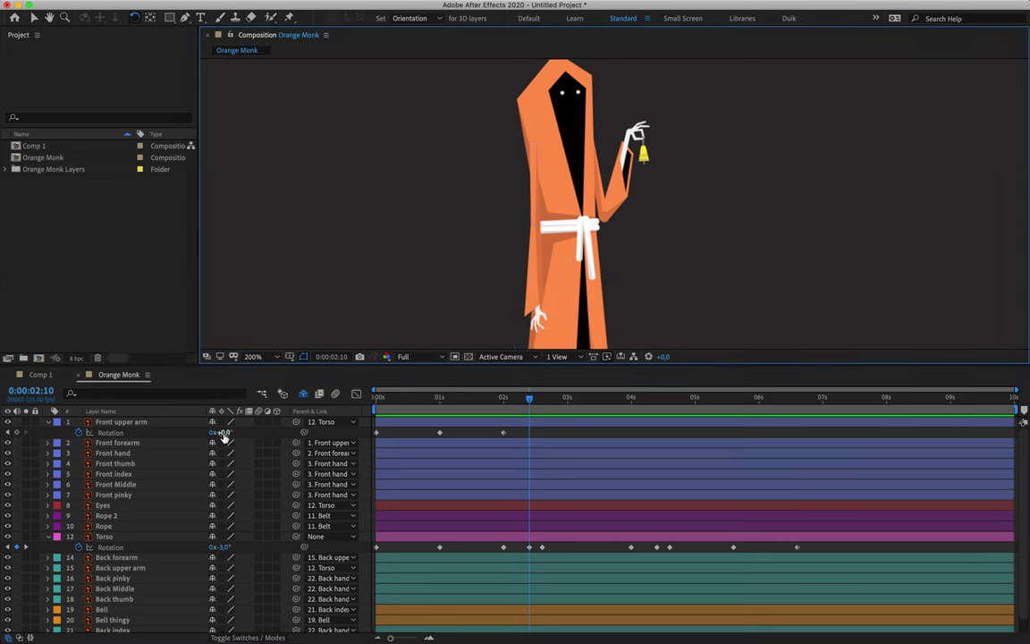
left_click_drag(222, 436, 241, 435)
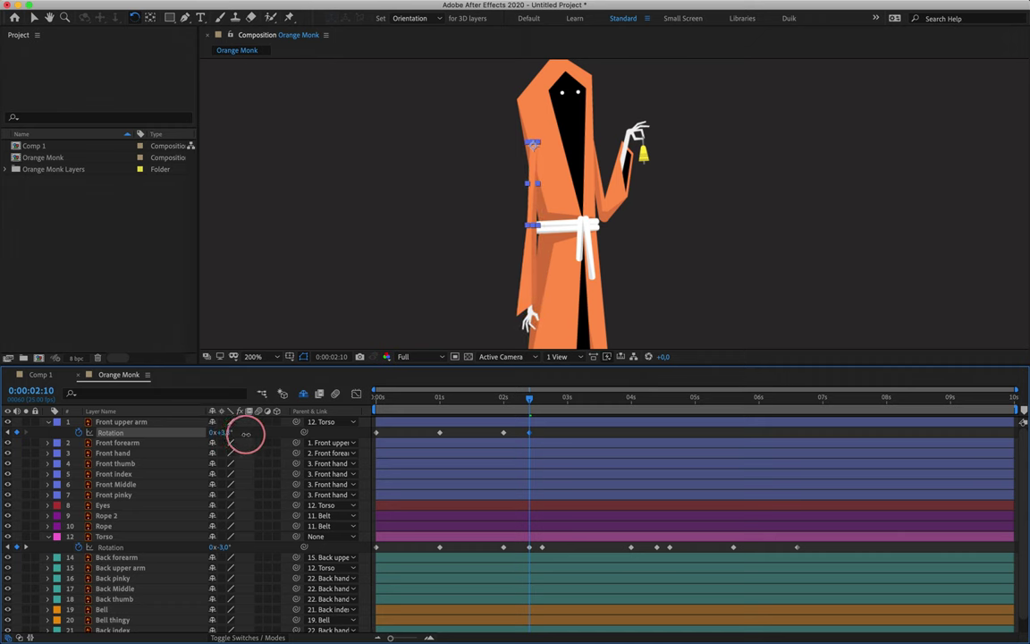
left_click(227, 433)
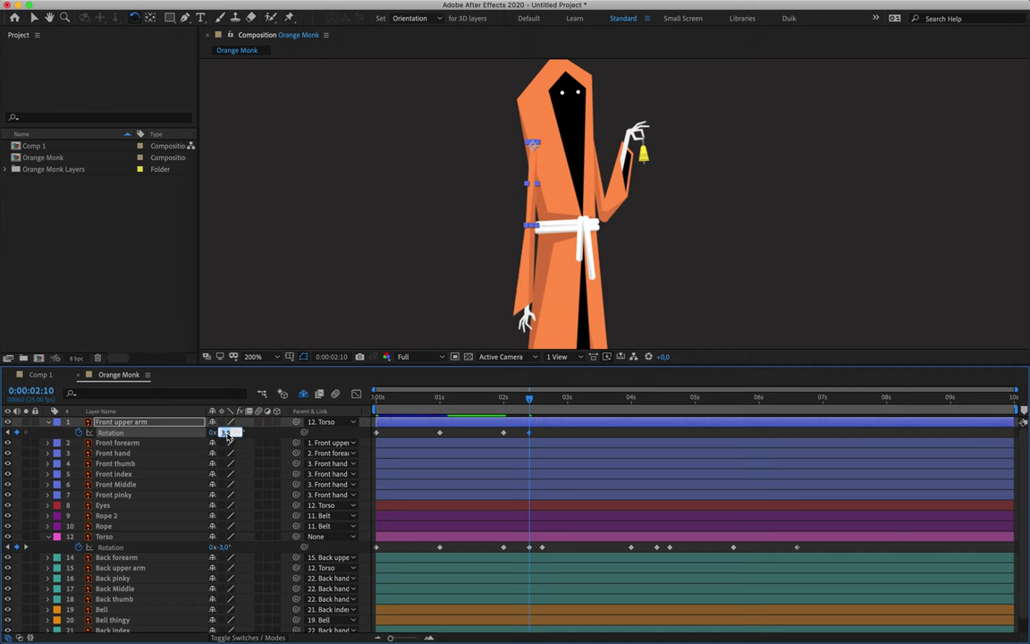
type("4")
key("Return")
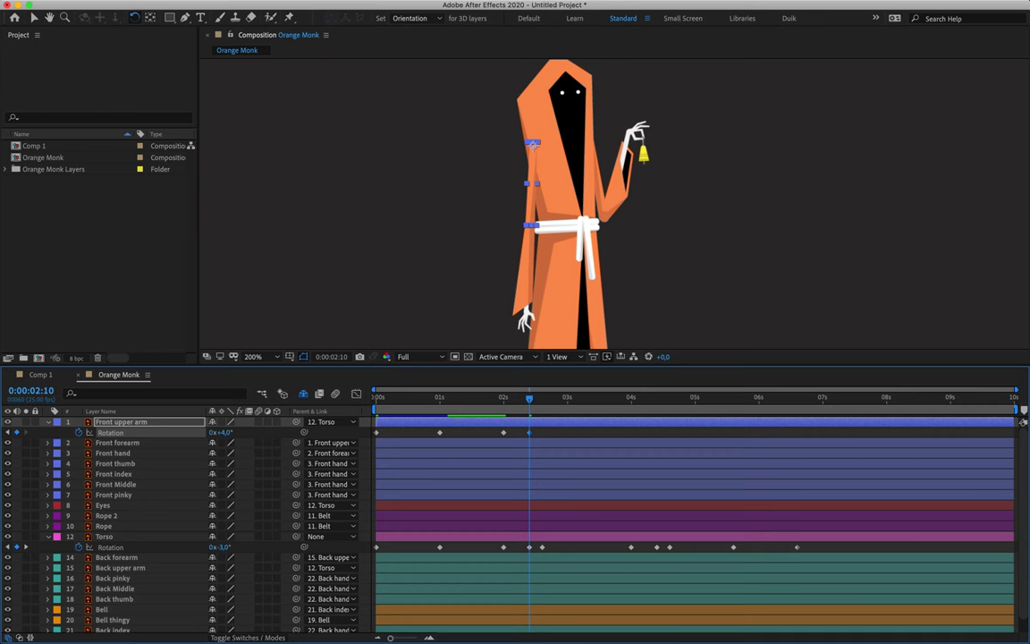
Step: Keyframe the Front upper arm's rotation at 3° at 0:00:02:15, five frames after its 4° keyframe
key("space")
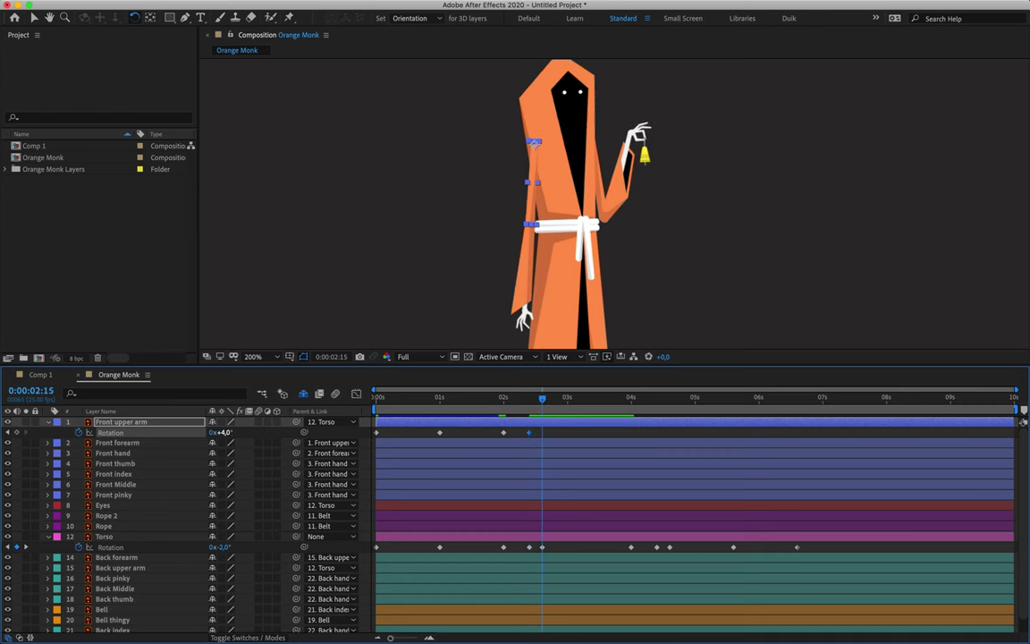
left_click(227, 432)
type("3")
key("Return")
Step: Preview the Front upper arm's motion with the Torso around the 2 s mark
left_click(489, 398)
key("space")
left_click_drag(490, 402, 543, 405)
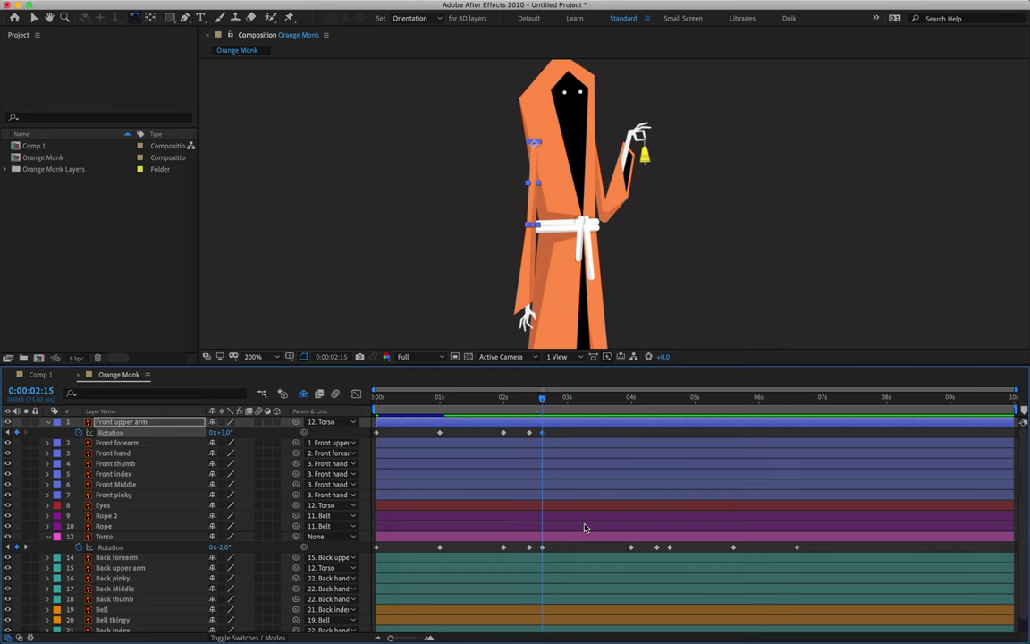
mouse_move(460, 398)
left_mouse_down()
mouse_move(374, 398)
mouse_move(468, 398)
left_mouse_up()
key("space")
key("space")
left_click_drag(637, 402, 483, 467)
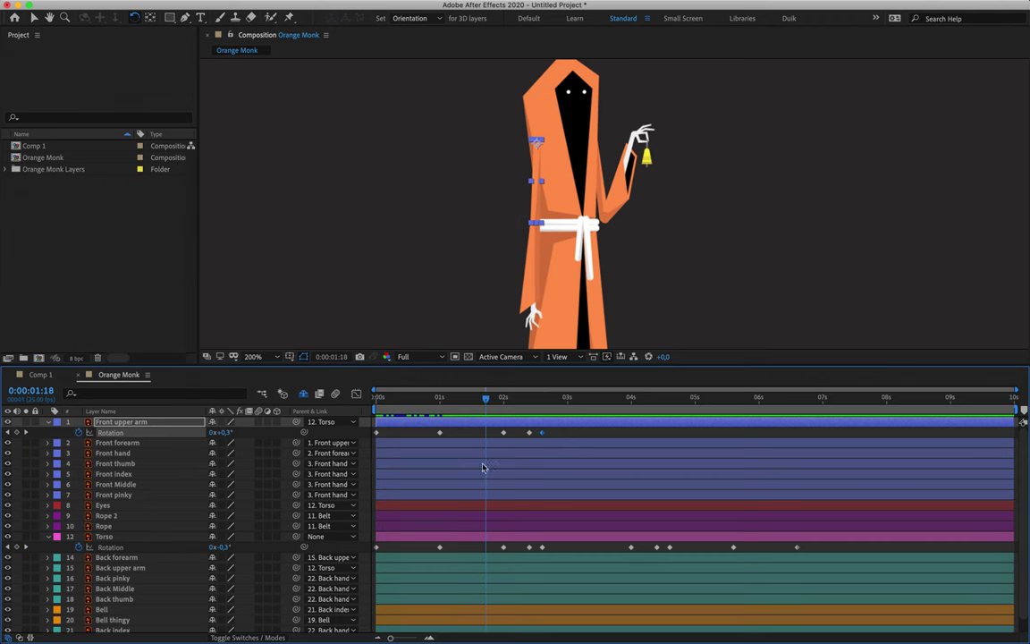
Step: Reveal the Front forearm's rotation keyframes and keyframe its rotation at -4° at 0:00:02:10
left_click(138, 443)
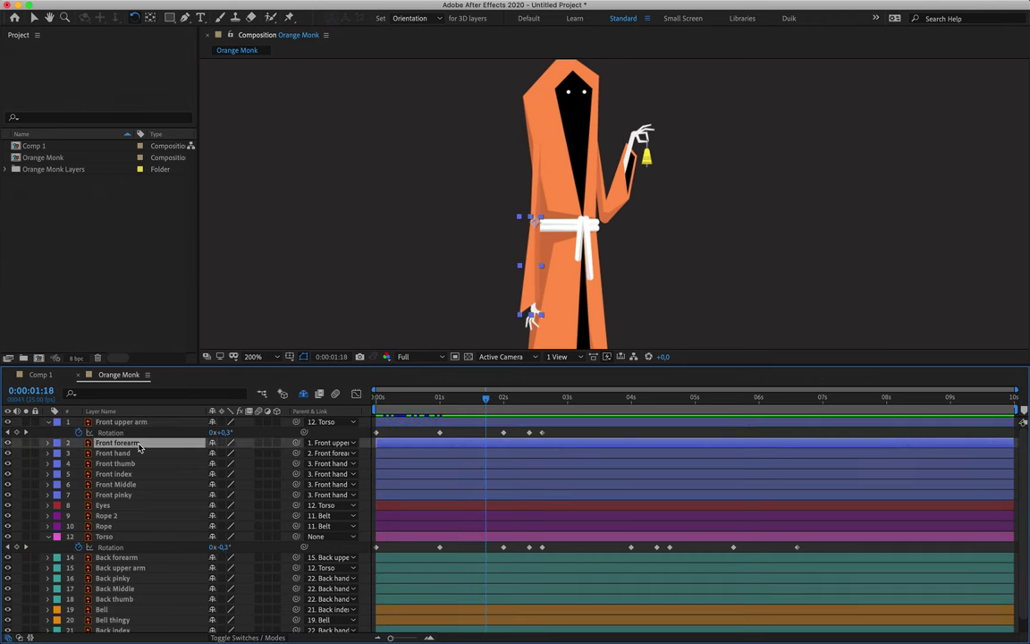
key("u")
left_click_drag(487, 405, 530, 400)
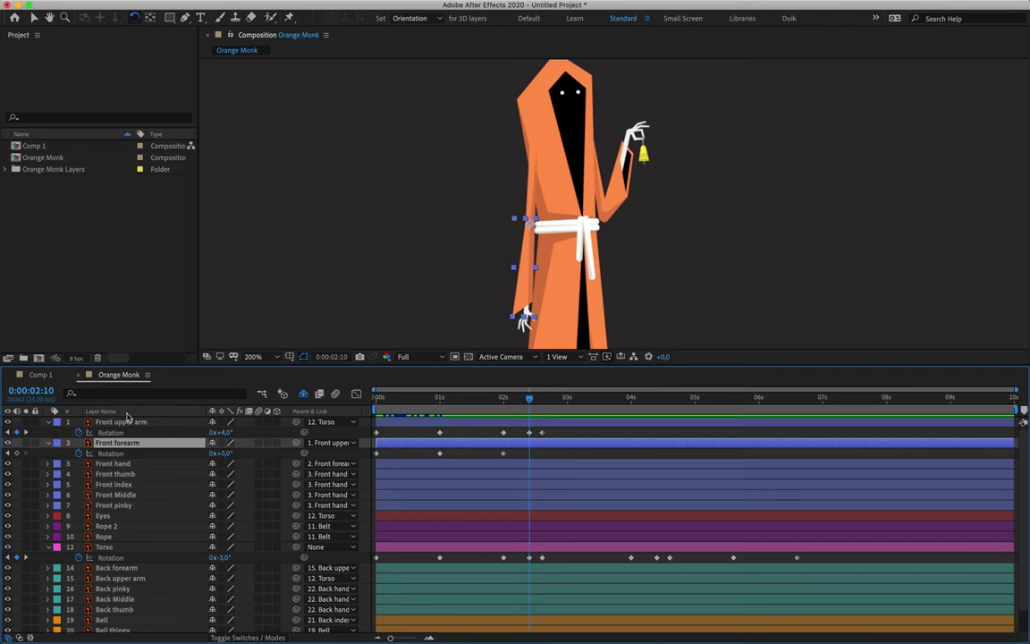
left_click(226, 453)
type("-4")
key("Return")
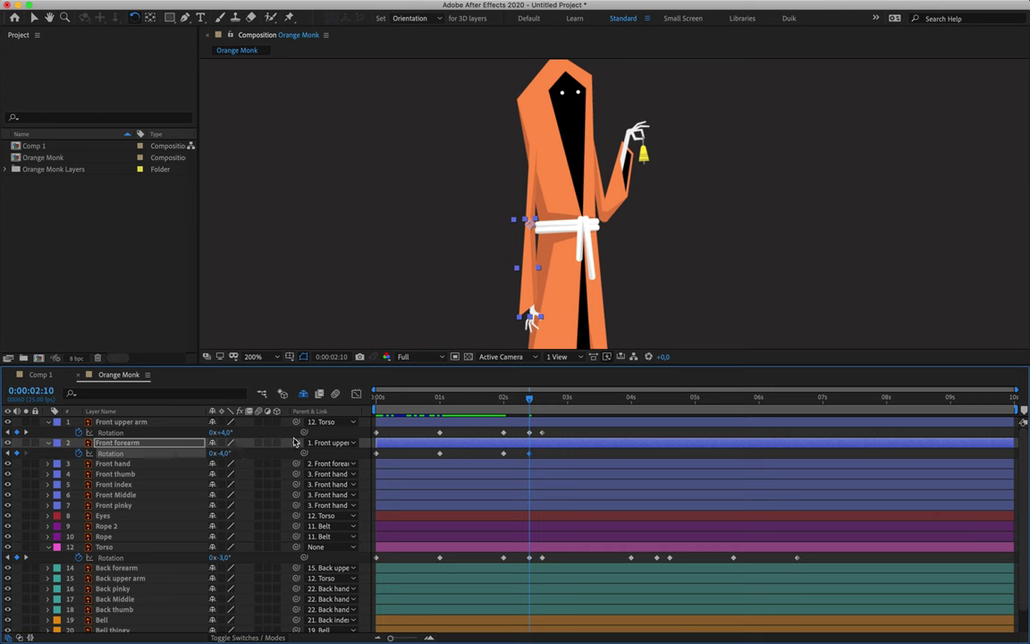
Step: Keyframe the Front forearm's rotation at -3° at 0:00:02:15 and preview the arm's motion
key("space")
key("space")
left_click(218, 453)
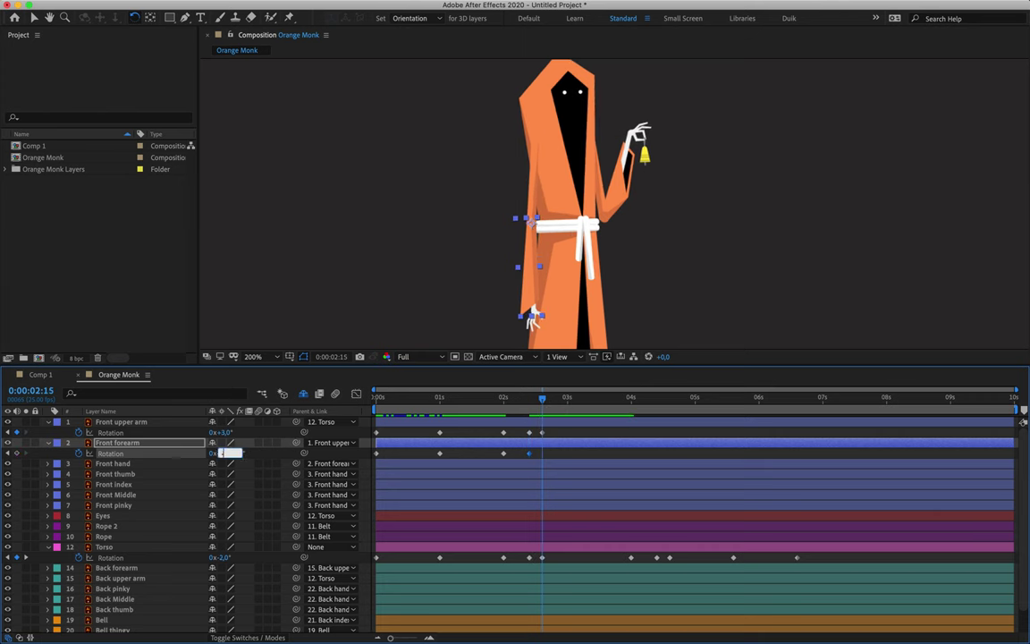
type("-3")
key("Return")
key("space")
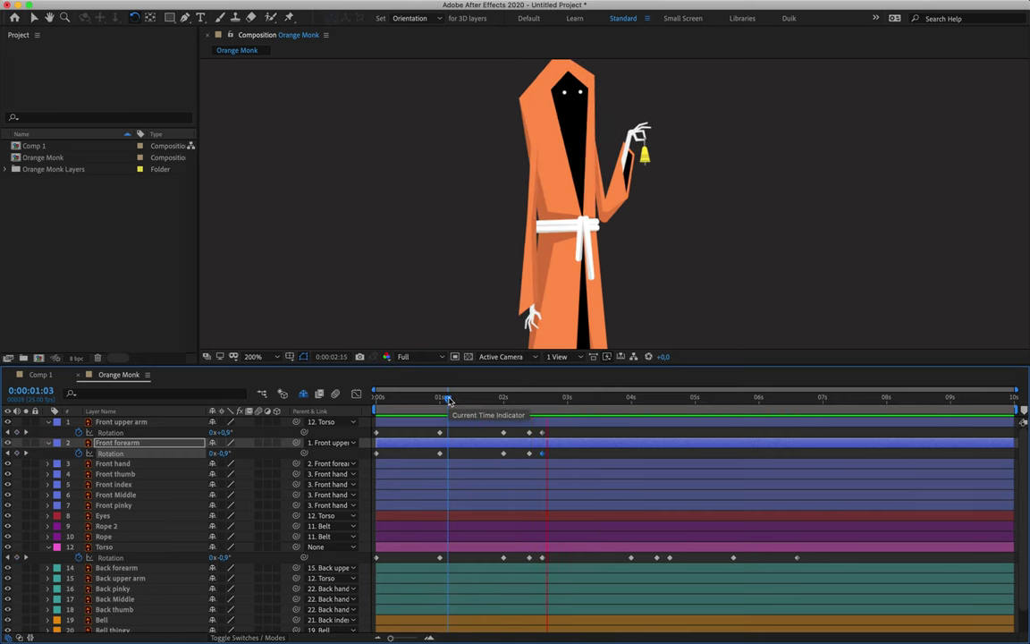
Step: Reveal the Front hand's rotation keyframes and set the current time to 0:00:02:10, ten frames after its 2 s keyframe
left_click_drag(449, 399, 503, 400)
left_click(126, 464)
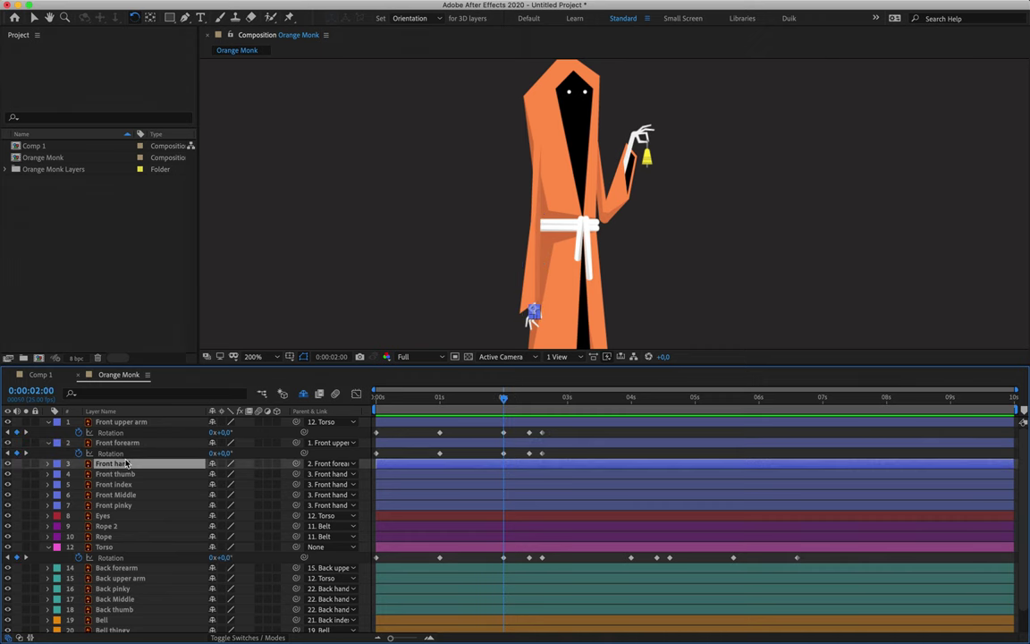
key("r")
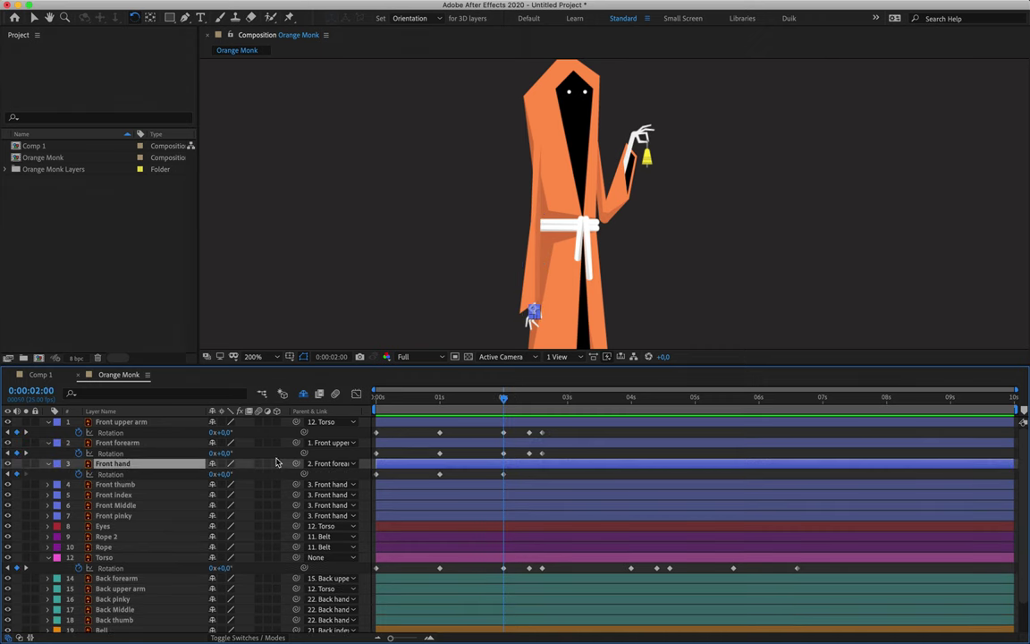
key("shift+Page_Down")
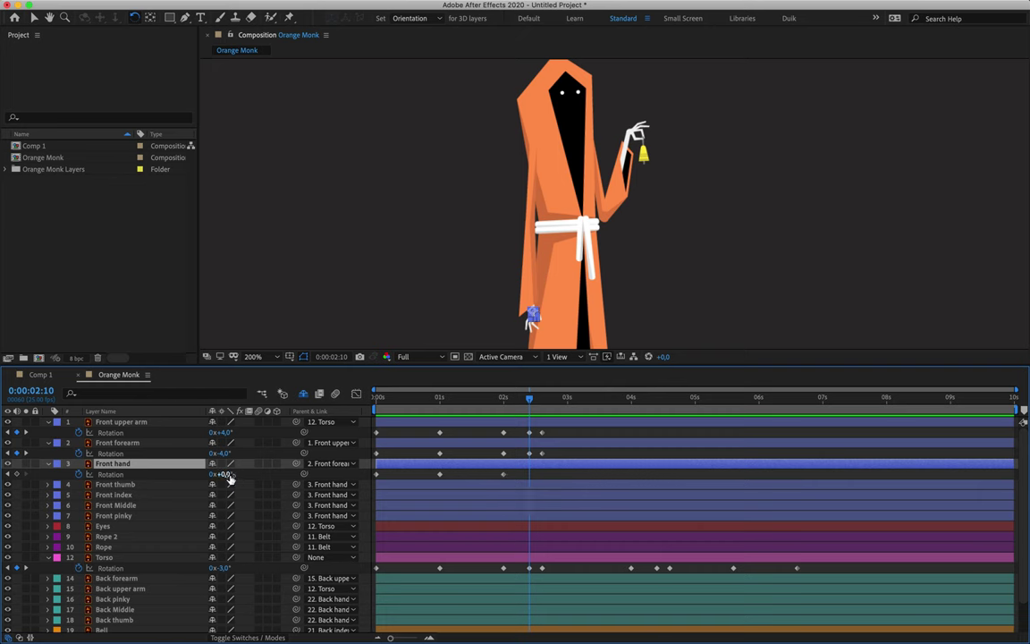
key("period")
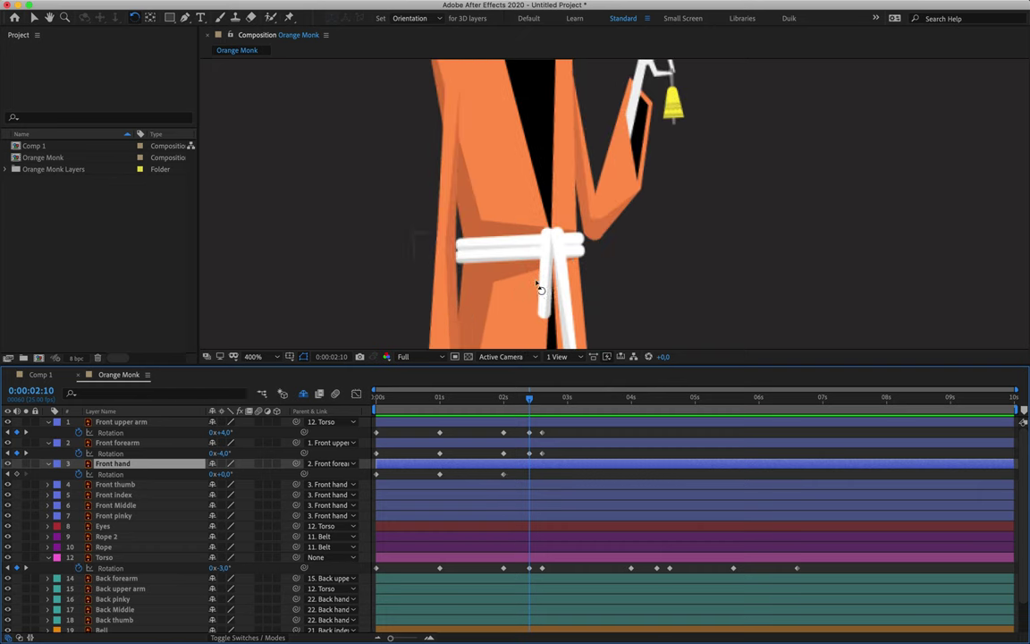
left_click_drag(447, 279, 572, 134)
key("comma")
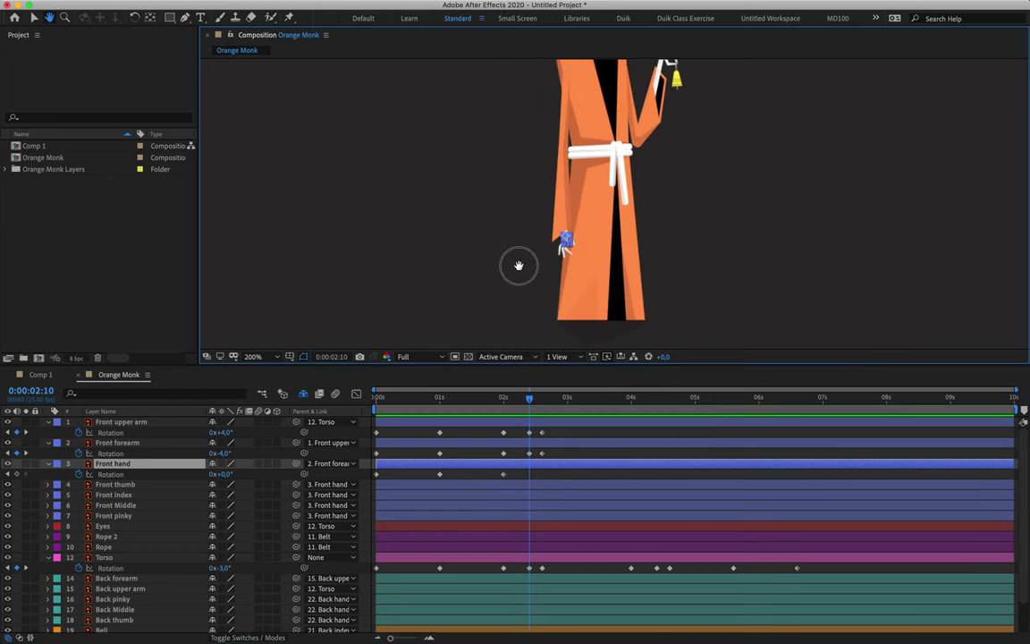
Step: Keyframe the Front hand's rotation at 5° at 0:00:02:10 and at 4° at 0:00:02:15
key("period")
key("period")
left_click_drag(529, 223, 588, 120)
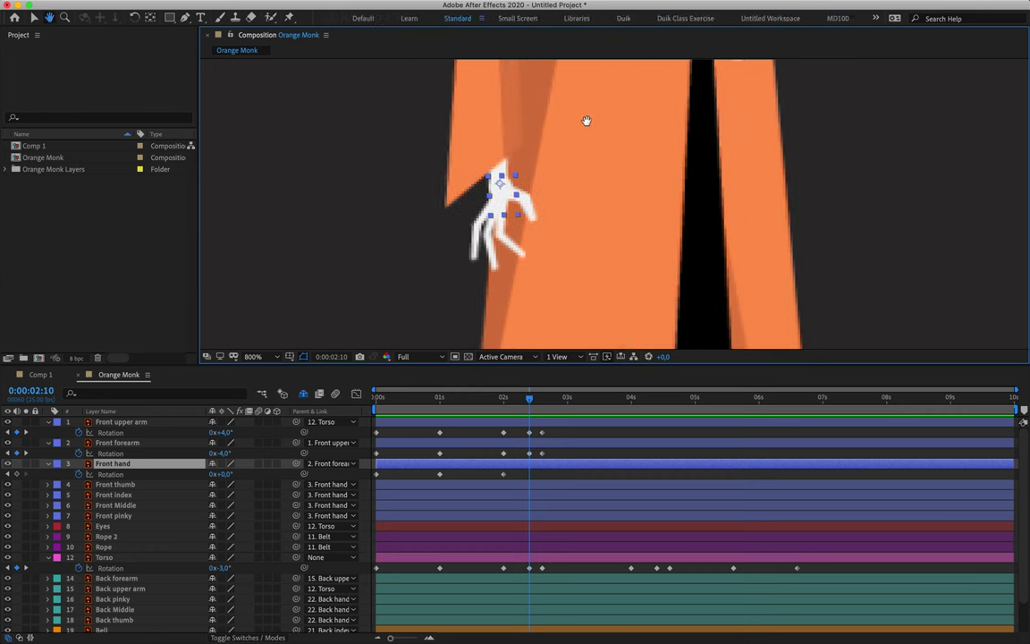
left_click_drag(221, 475, 228, 479)
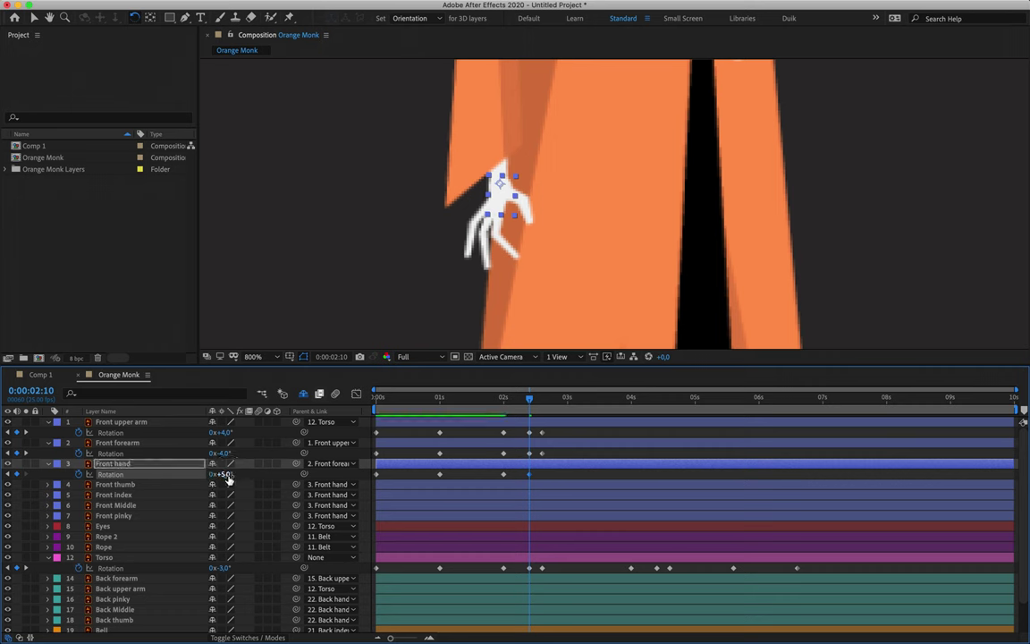
key("space")
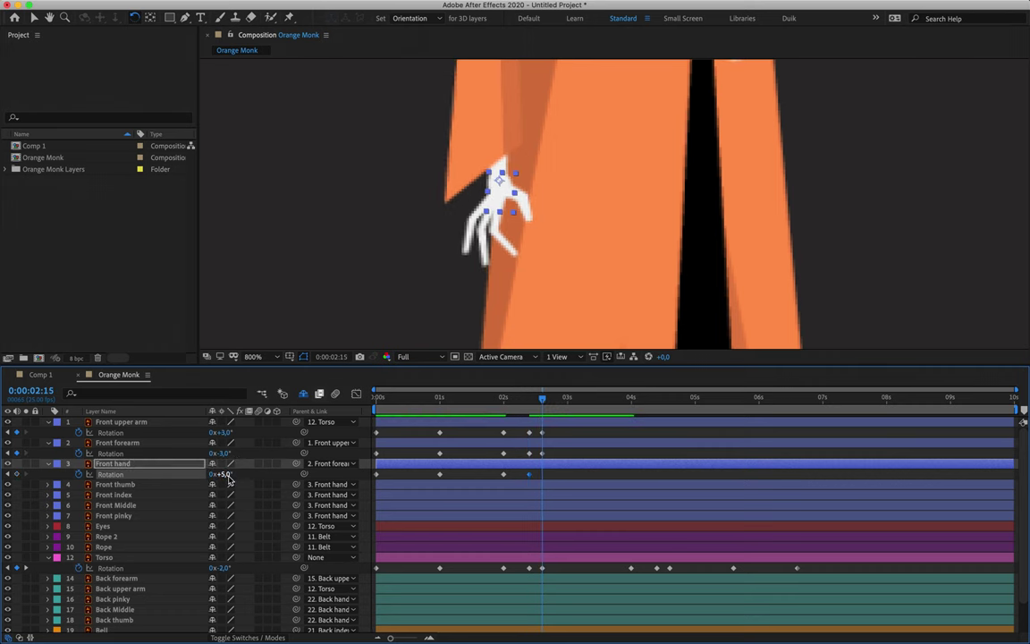
left_click(225, 475)
type("4")
key("Return")
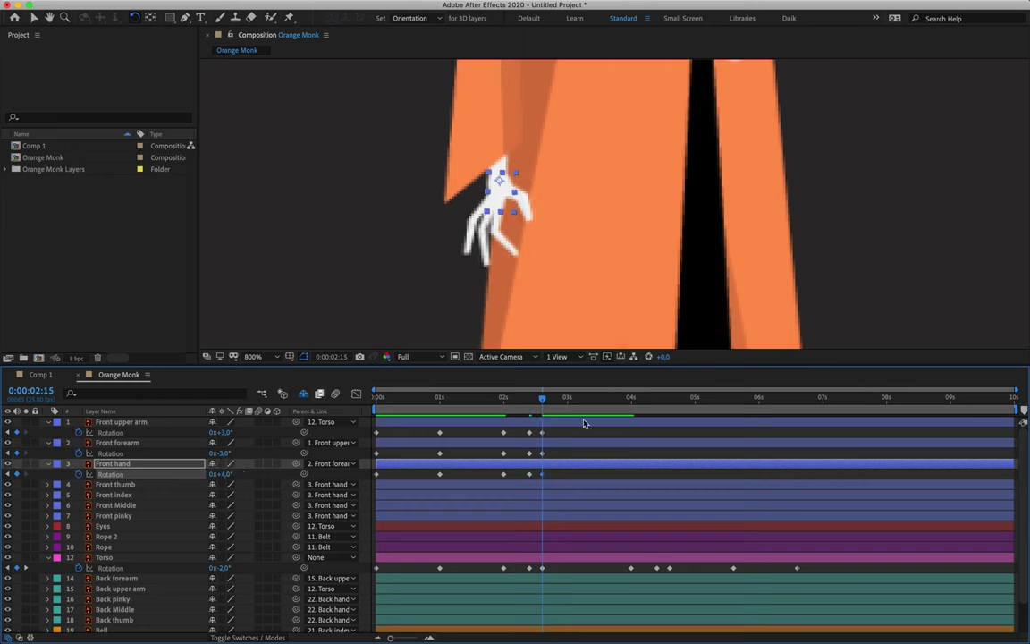
Step: Scrub back before the two-second mark to check how the front hand moves
left_click(497, 400)
mouse_move(497, 405)
left_mouse_down()
mouse_move(534, 404)
mouse_move(489, 407)
left_mouse_up()
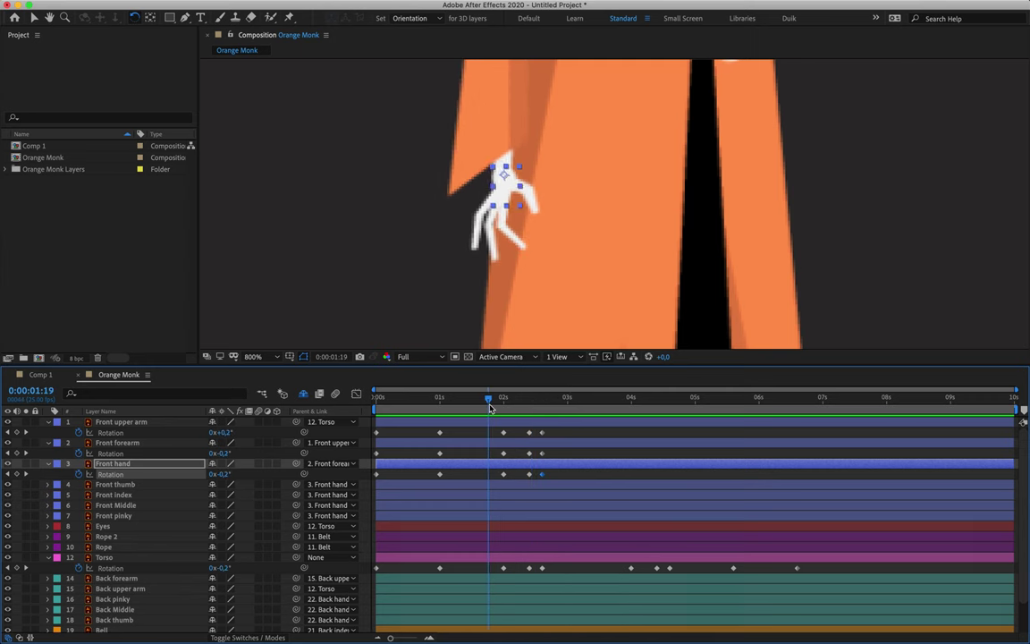
key("space")
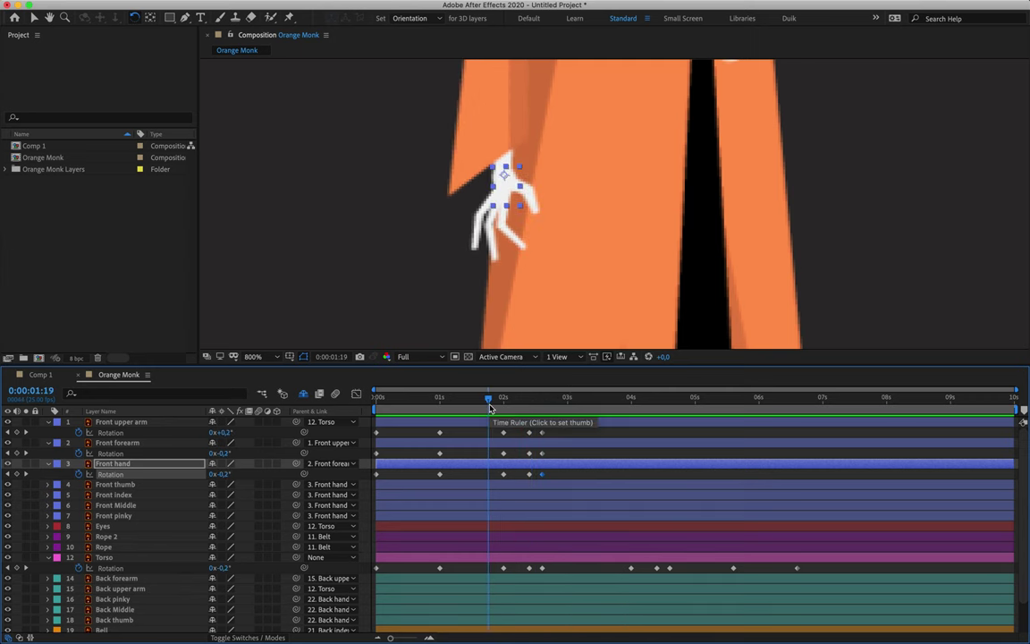
key("space")
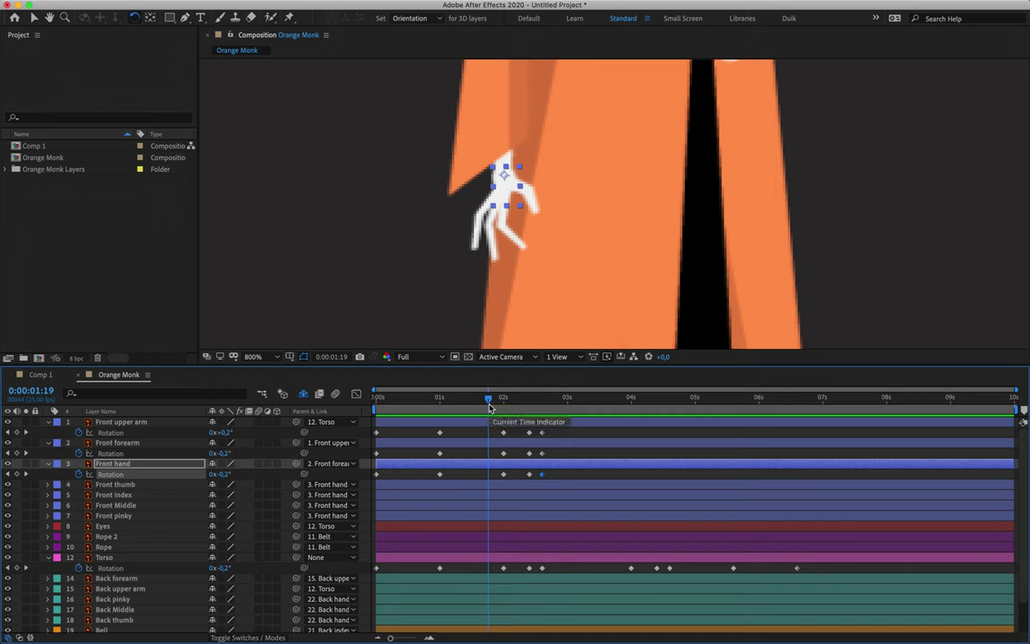
Step: Show the Front thumb's keyframes and set its rotation to -4° at 0:00:02:10
left_click_drag(490, 407, 504, 407)
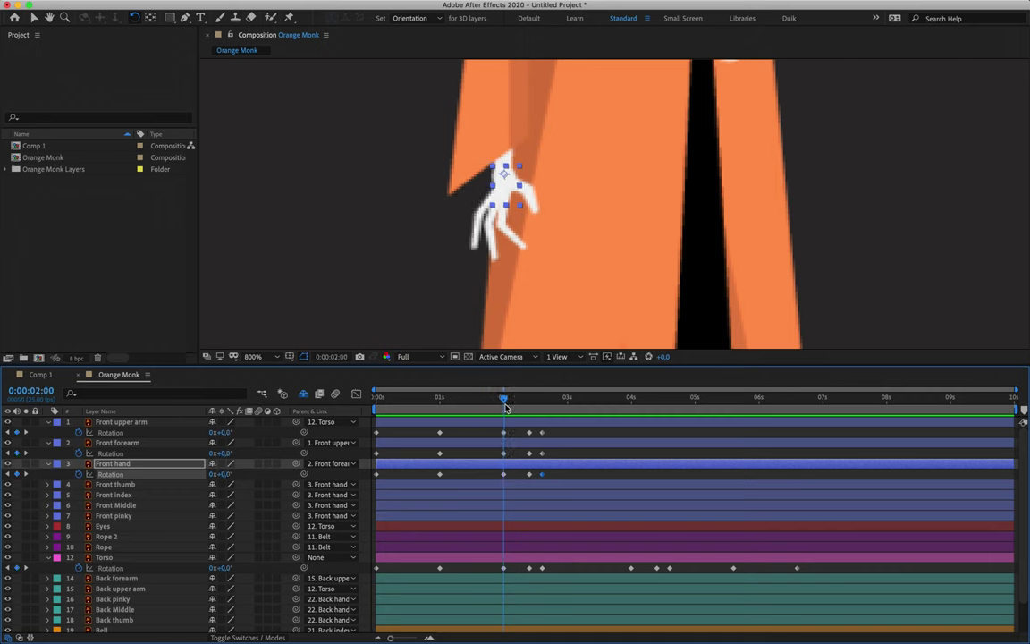
left_click(502, 407)
left_click(115, 488)
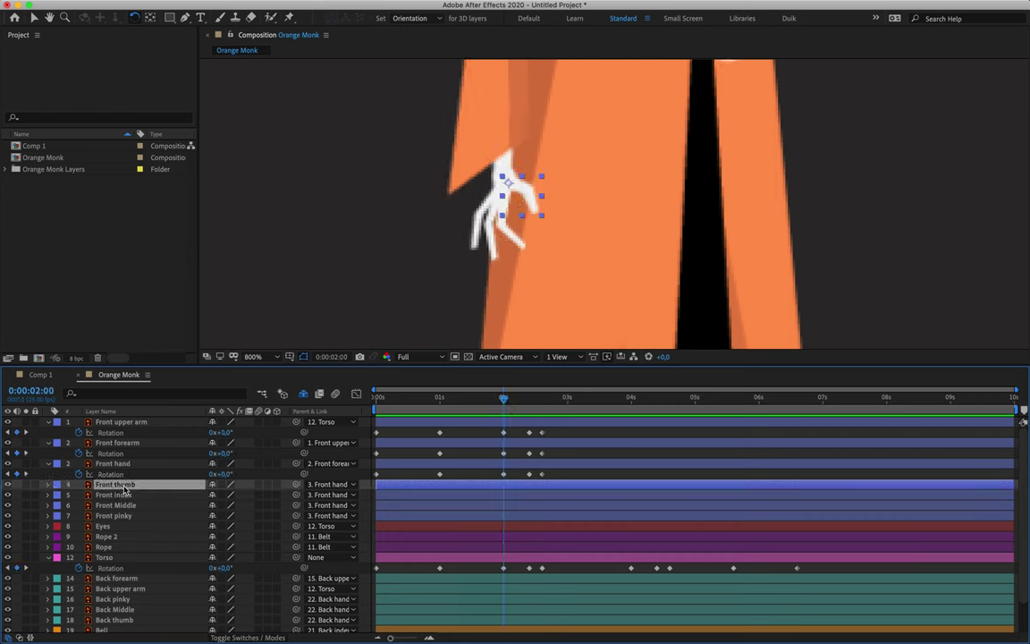
key("u")
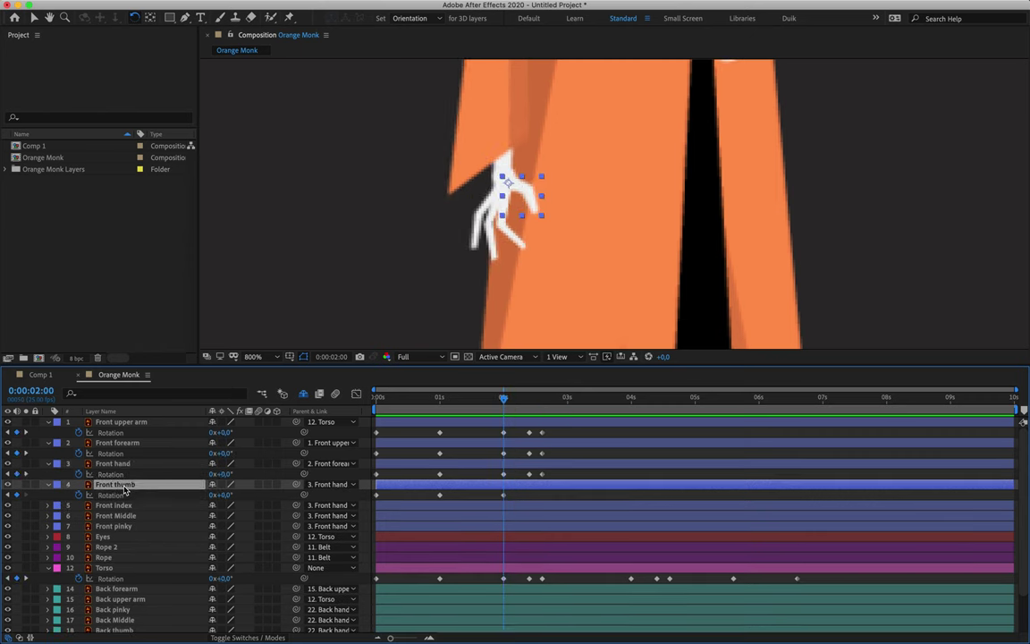
key("shift+Page_Down")
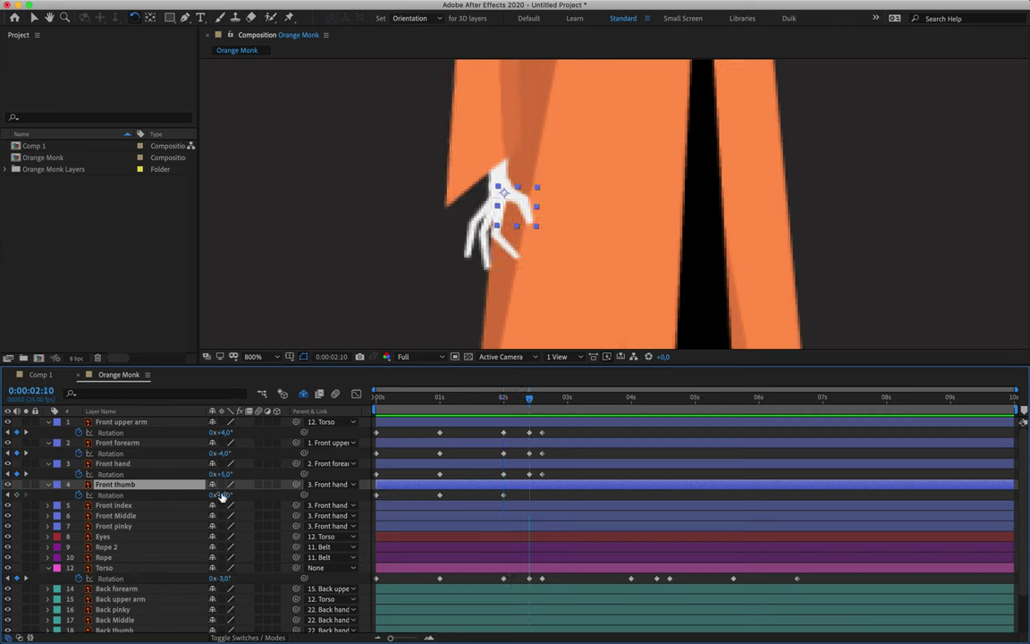
left_click_drag(222, 495, 221, 500)
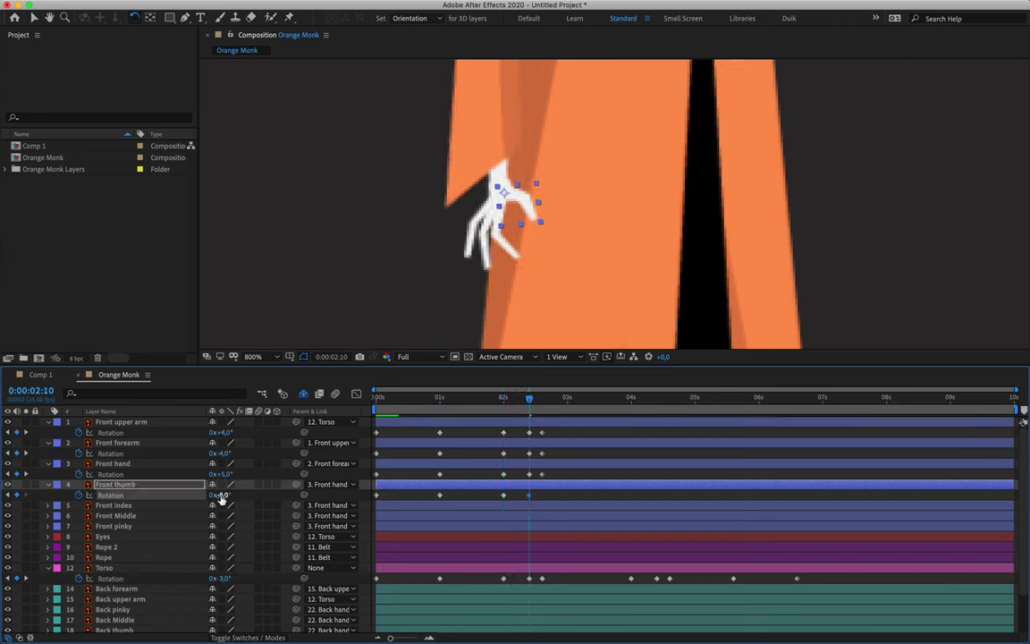
left_click(221, 497)
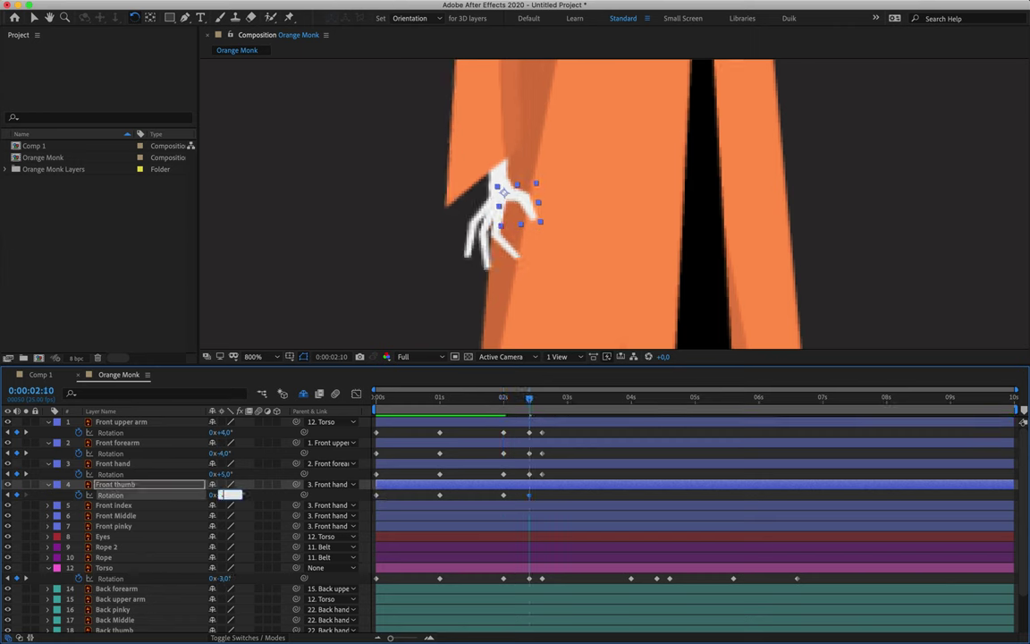
type("-4")
key("Return")
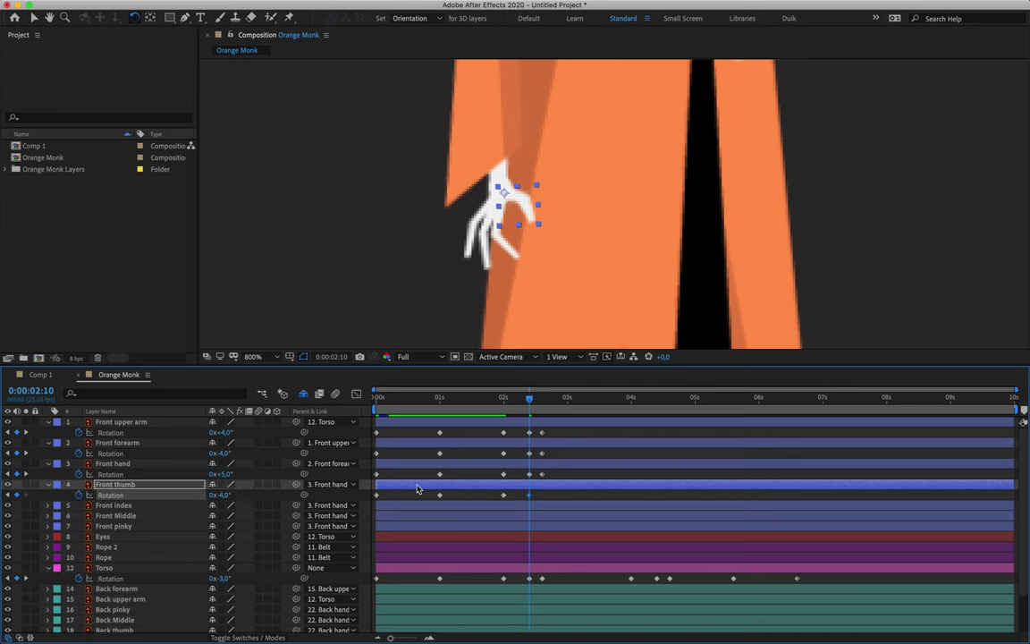
Step: Set the Front thumb's rotation to -3° at 0:00:02:15
key("k")
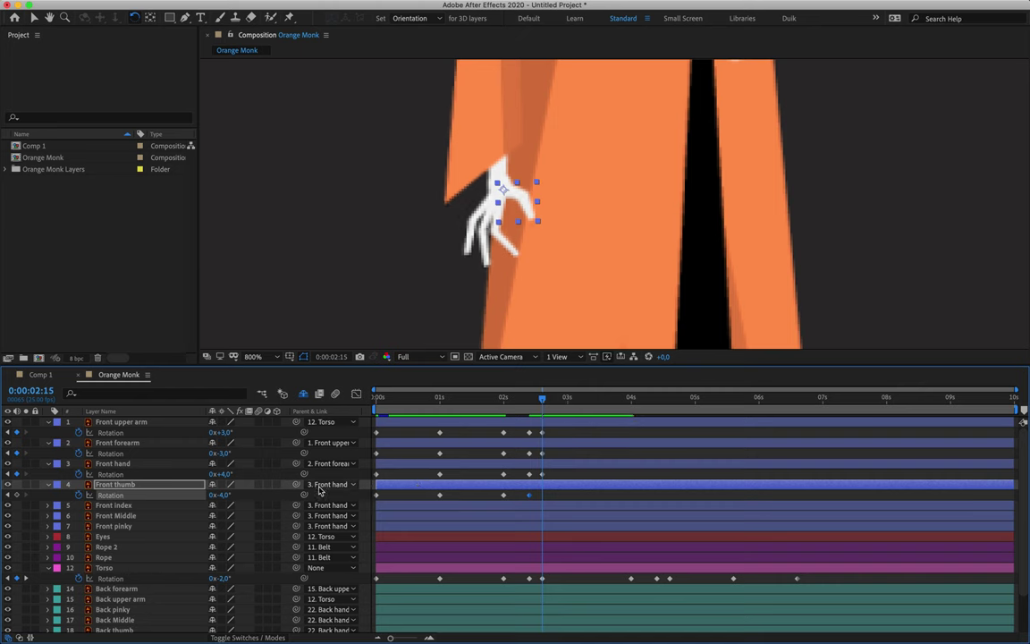
left_click(223, 494)
key("Return")
Step: Set the rotation of Front index, Front Middle and Front pinky together to 4° at 0:00:02:10
mouse_move(523, 403)
left_mouse_down()
mouse_move(566, 402)
mouse_move(530, 402)
left_mouse_up()
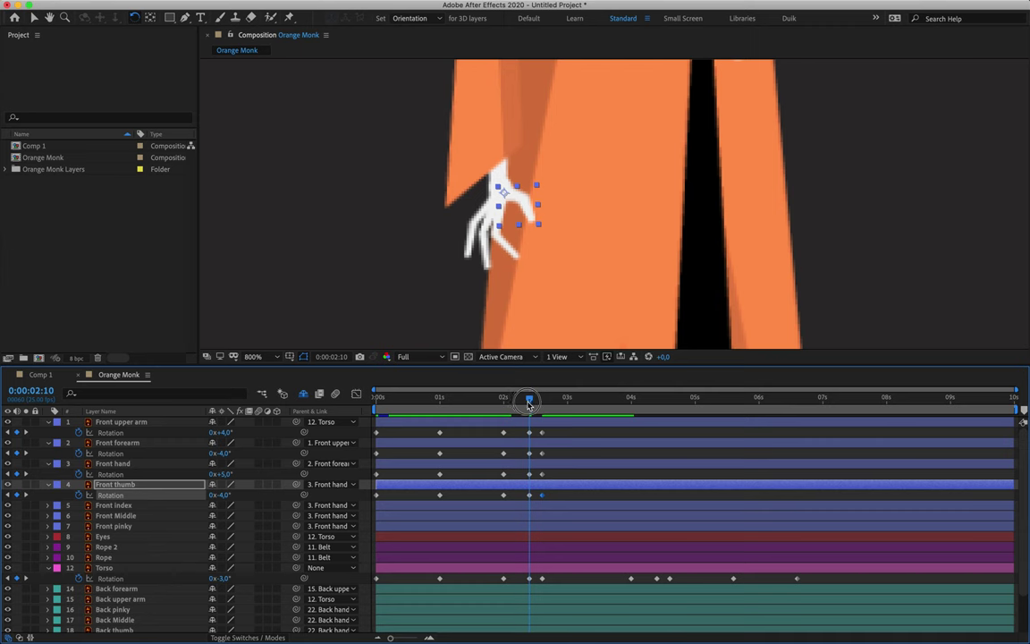
left_click(114, 505)
left_click(116, 516, "shift")
left_click(115, 526, "shift")
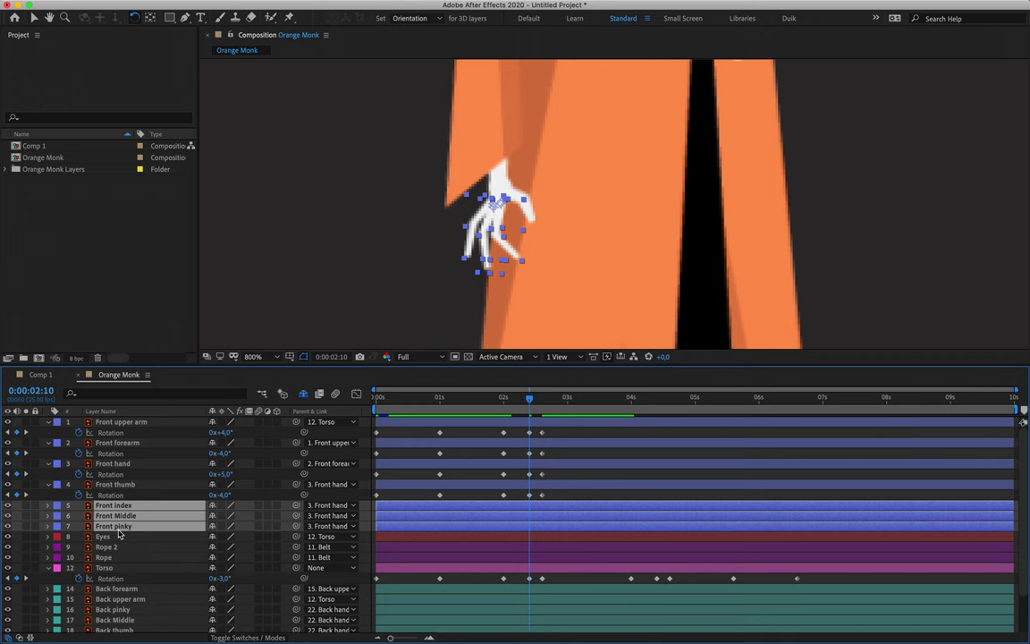
key("r")
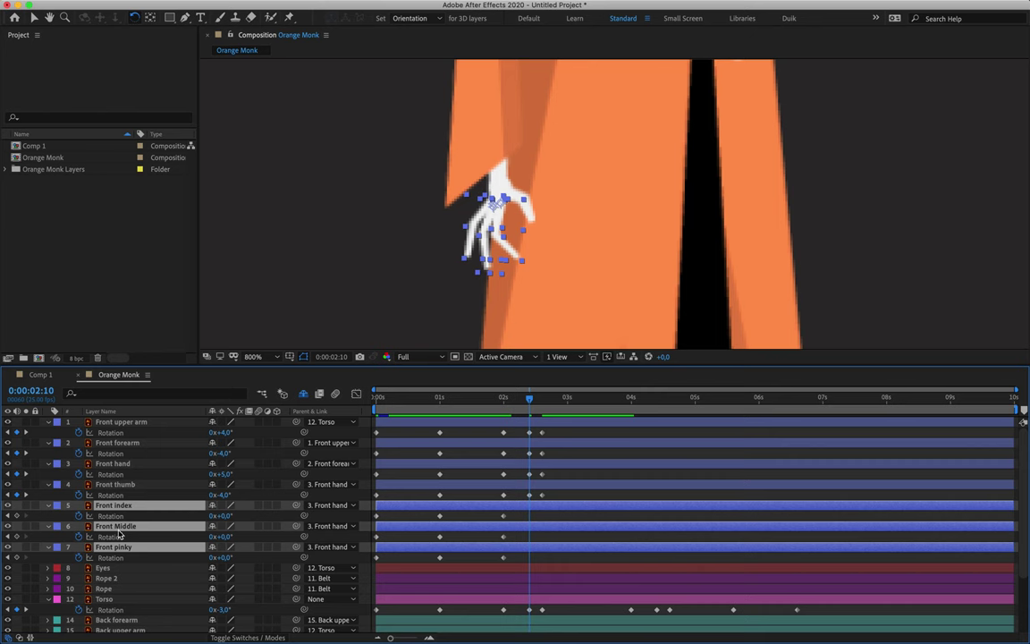
left_click(224, 516)
type("5")
key("Return")
left_click(229, 517)
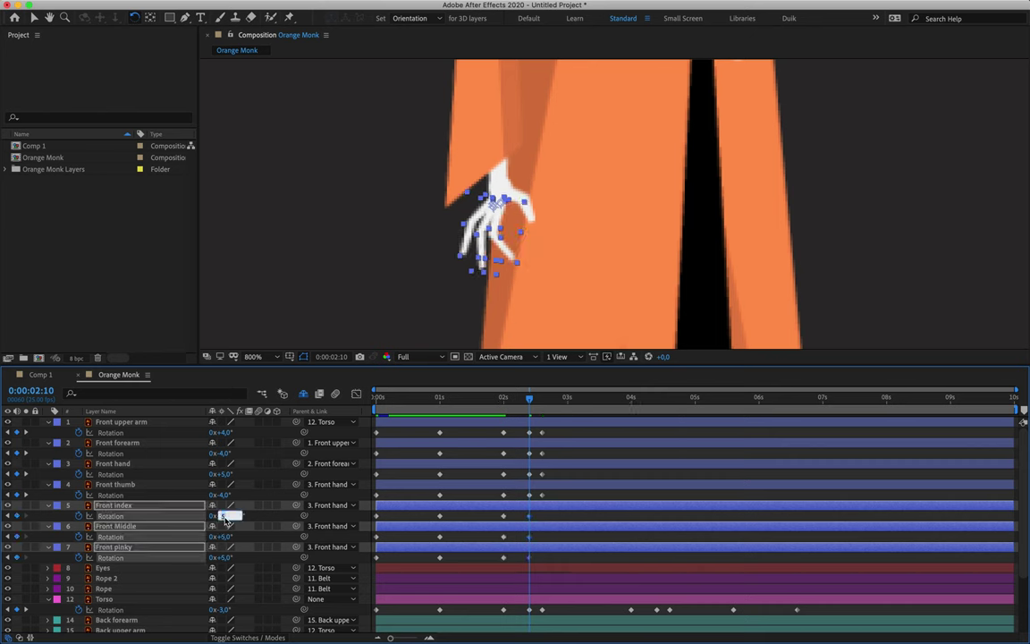
type("4")
key("Return")
Step: Set the rotation of the front index, middle and pinky fingers to 3° at 0:00:02:15
key("space")
left_click(223, 518)
type("3")
key("Return")
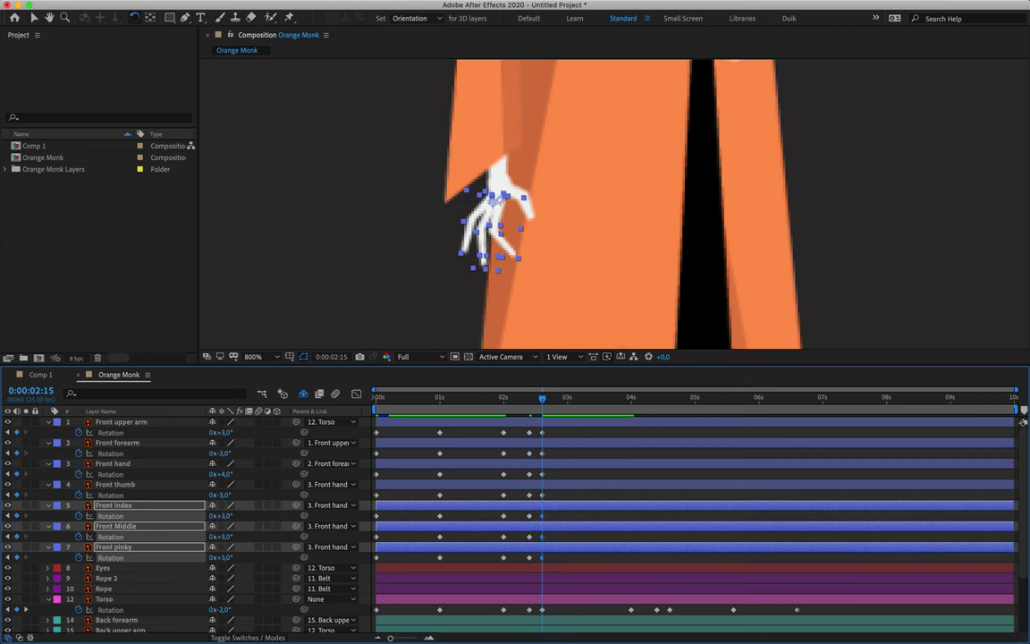
Step: Bring the belt ropes into view and reveal the rotation property of the Rope 2 and Rope layers
scroll(511, 478, "down", 1)
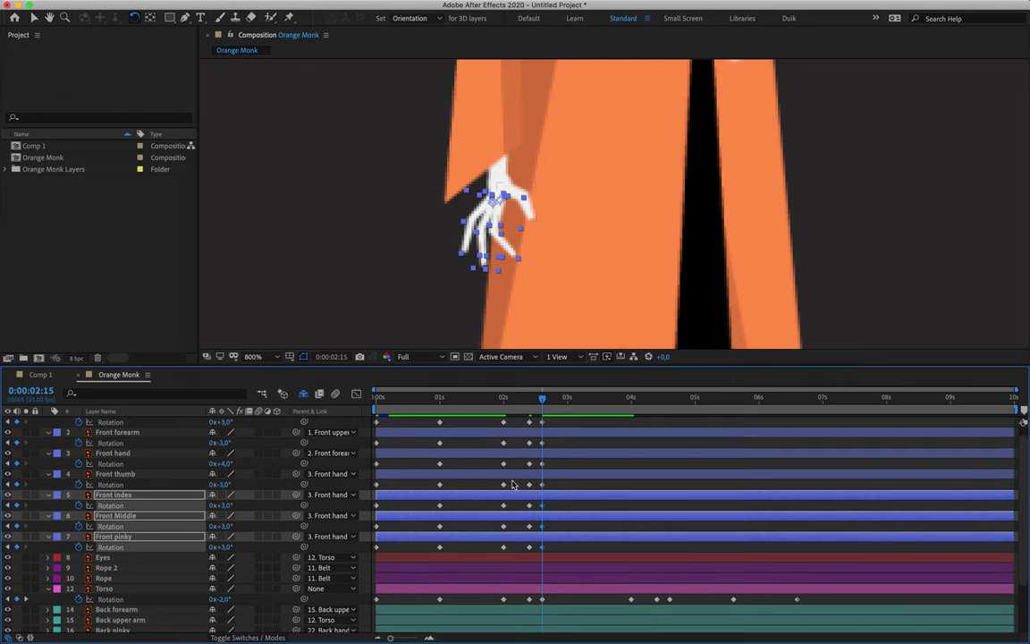
scroll(507, 499, "down", 3)
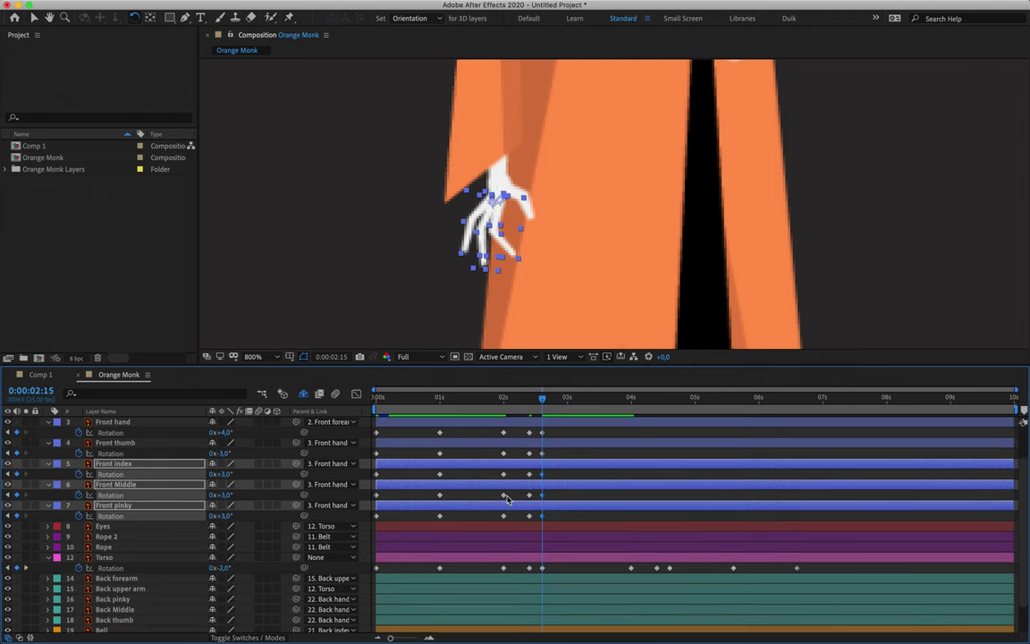
scroll(450, 526, "up", 4)
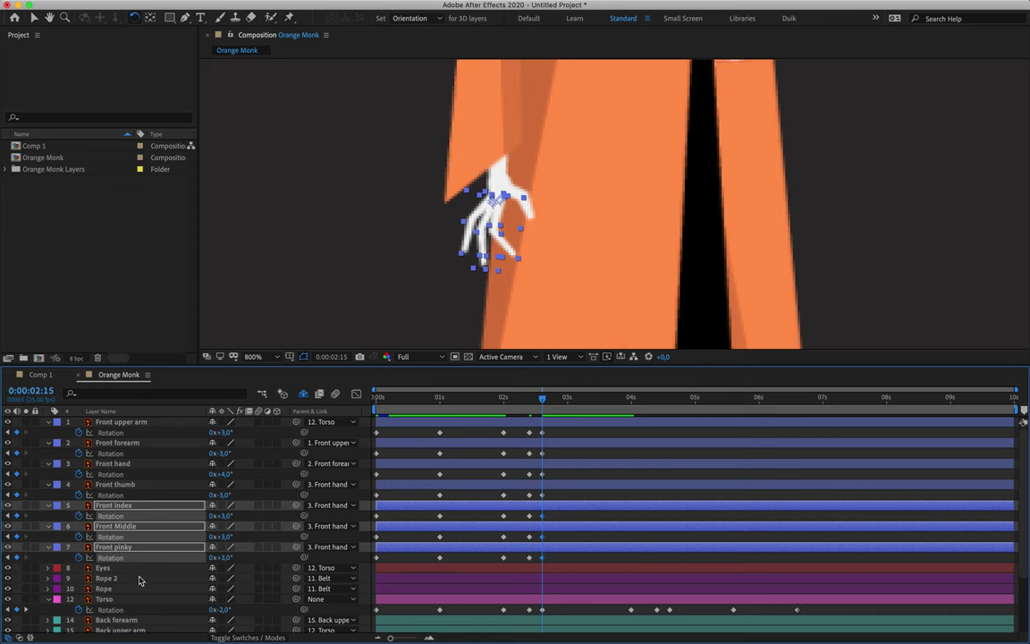
left_click(107, 579)
key("h")
left_click_drag(568, 222, 558, 179)
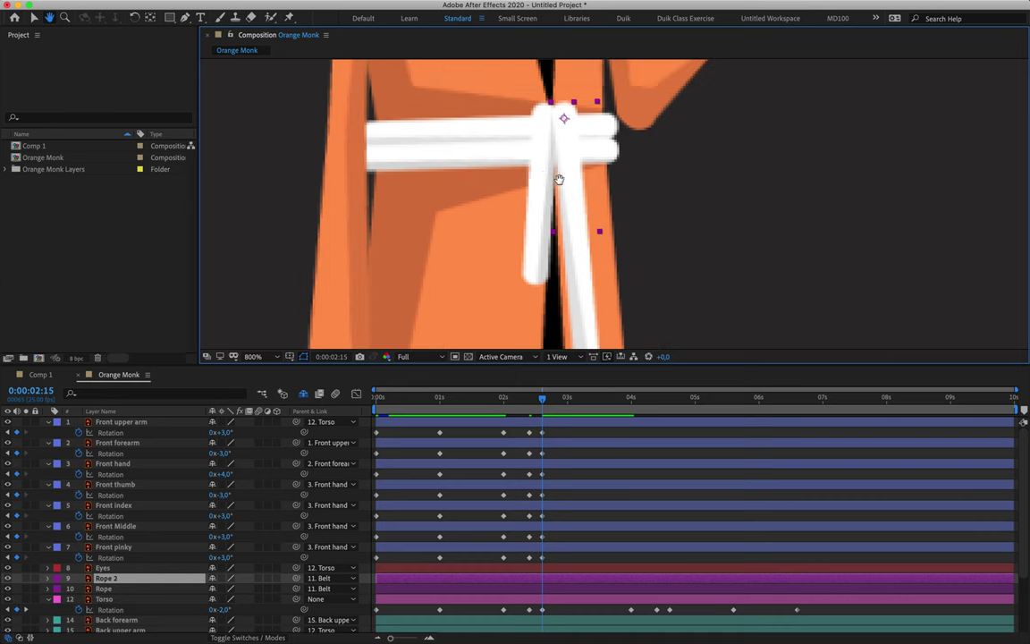
key("w")
left_click(136, 590, "shift")
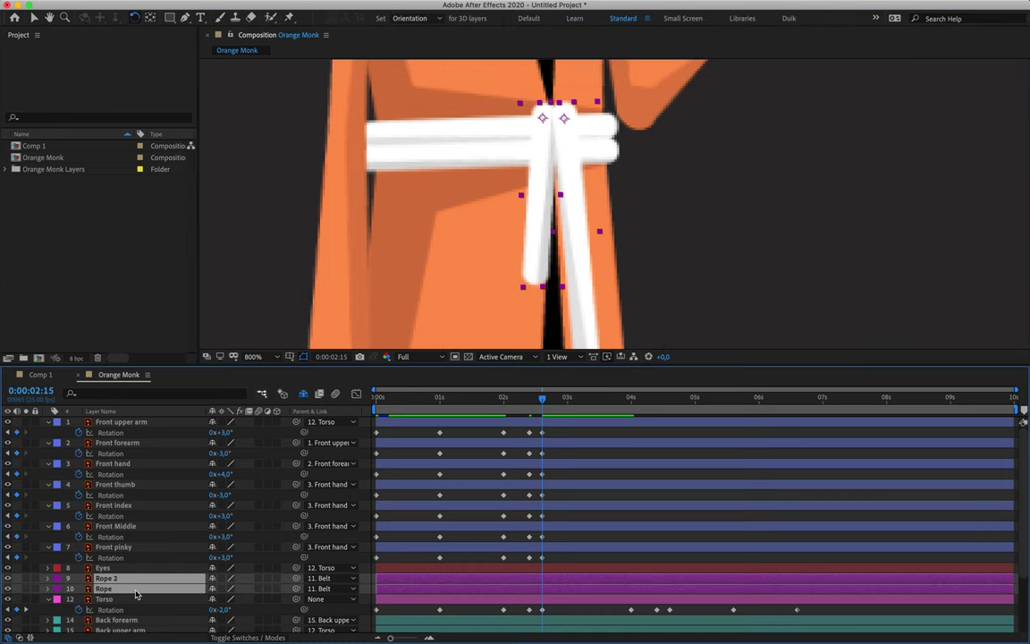
key("r")
scroll(136, 593, "down", 2)
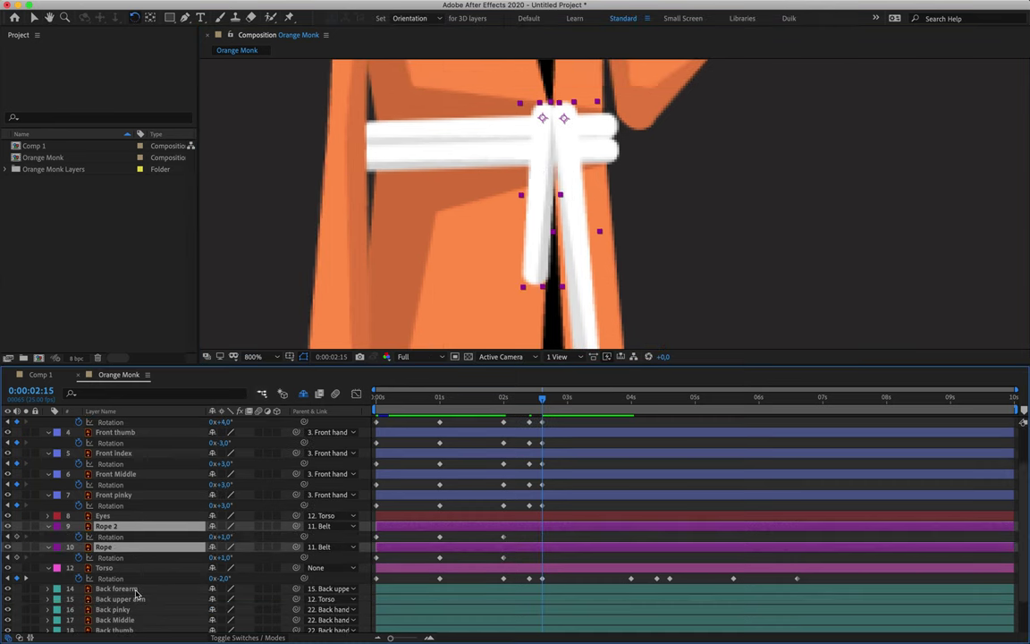
Step: Collapse the rotation properties of all front arm layers, from Front upper arm to Front pinky
left_click(120, 494)
scroll(121, 447, "up", 2)
left_click(136, 422, "shift")
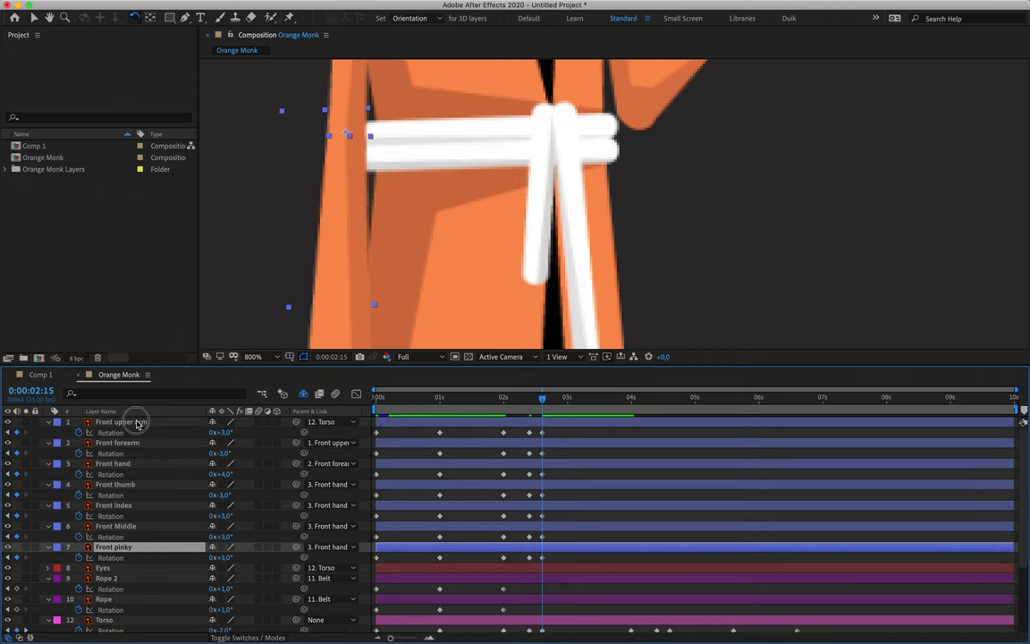
key("r")
scroll(121, 447, "down", 2)
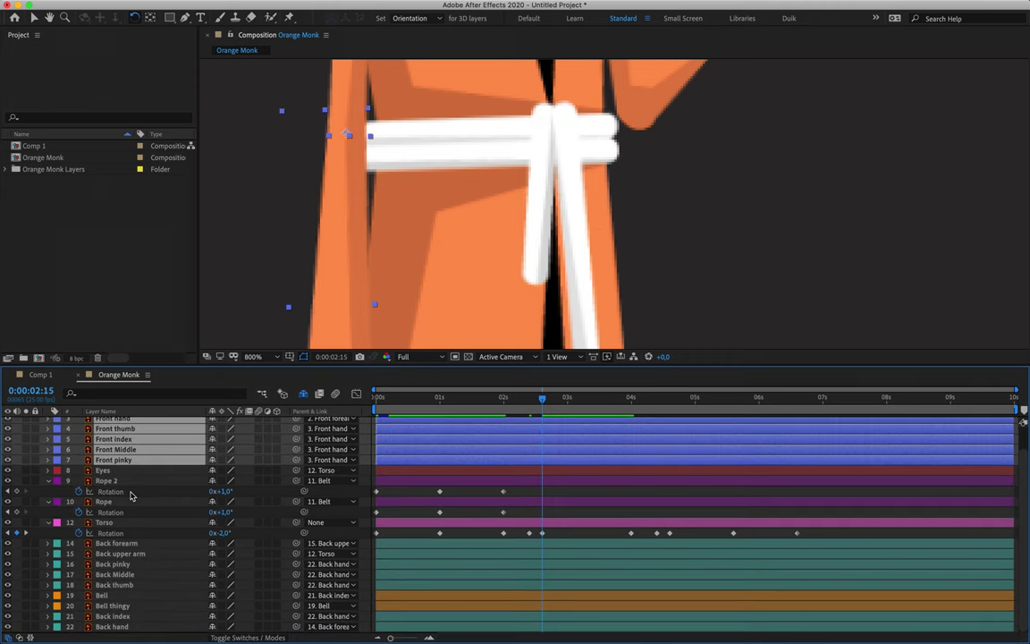
Step: Check the torso's swing in the timeline, and set the rotation of Rope 2 and Rope to 4° at 0:00:02:11
left_click(134, 481)
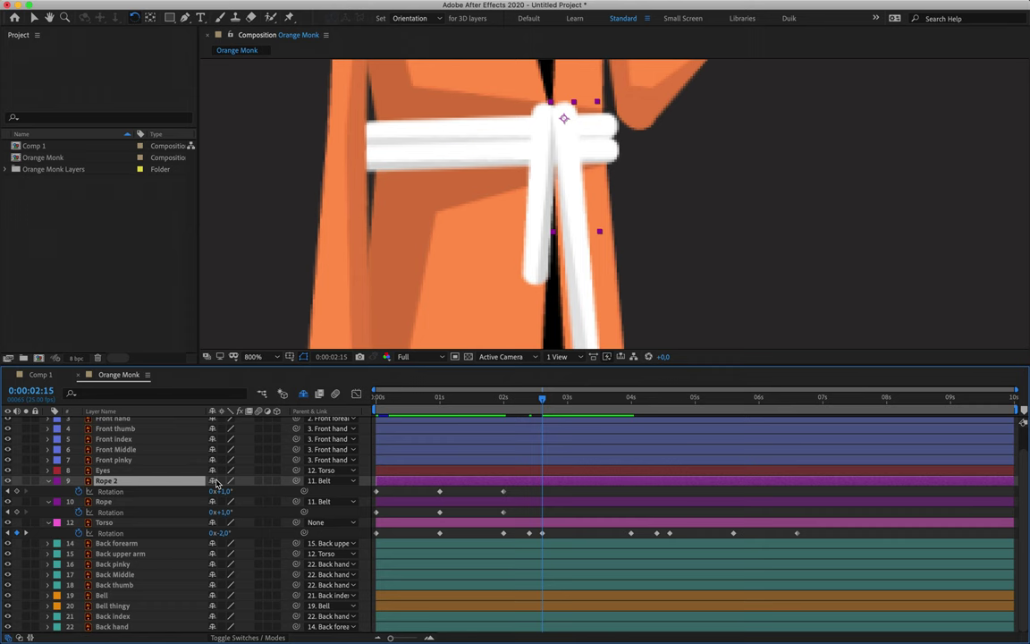
mouse_move(542, 398)
left_mouse_down()
mouse_move(501, 400)
mouse_move(530, 407)
left_mouse_up()
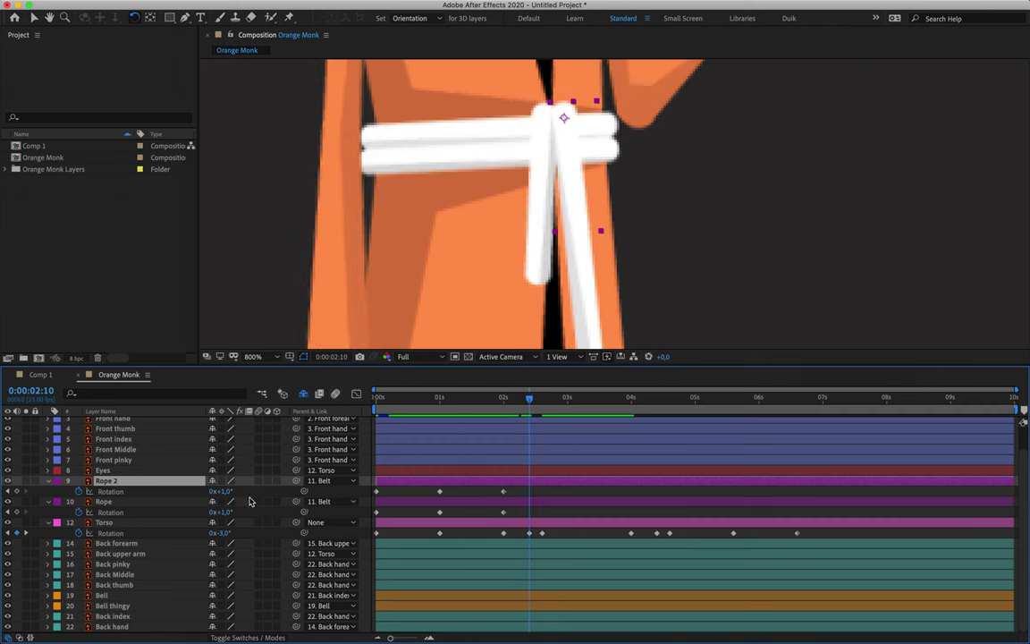
left_click_drag(487, 398, 532, 398)
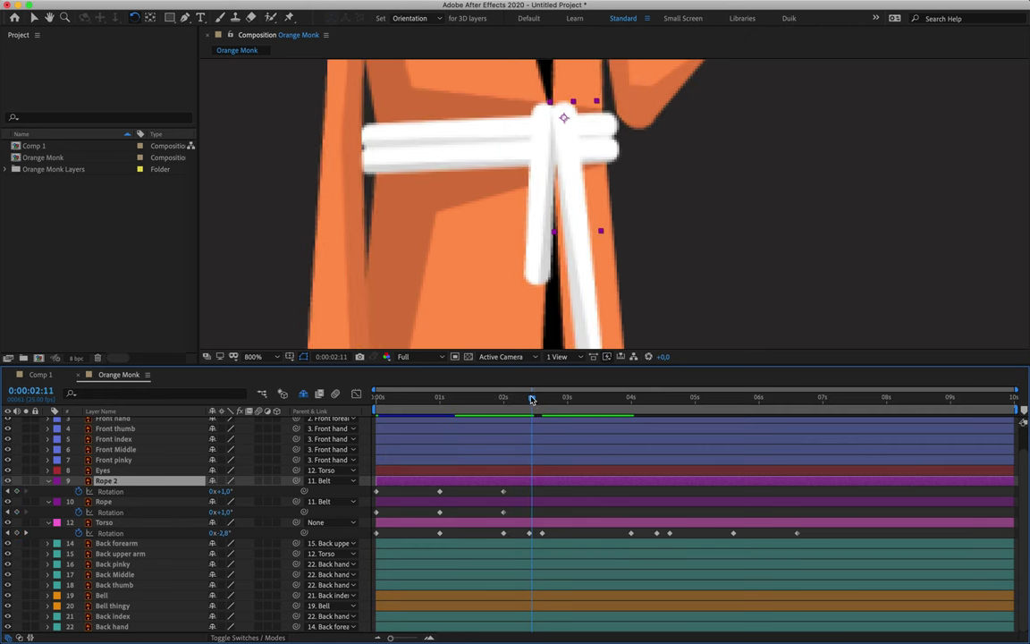
left_click(150, 502, "shift")
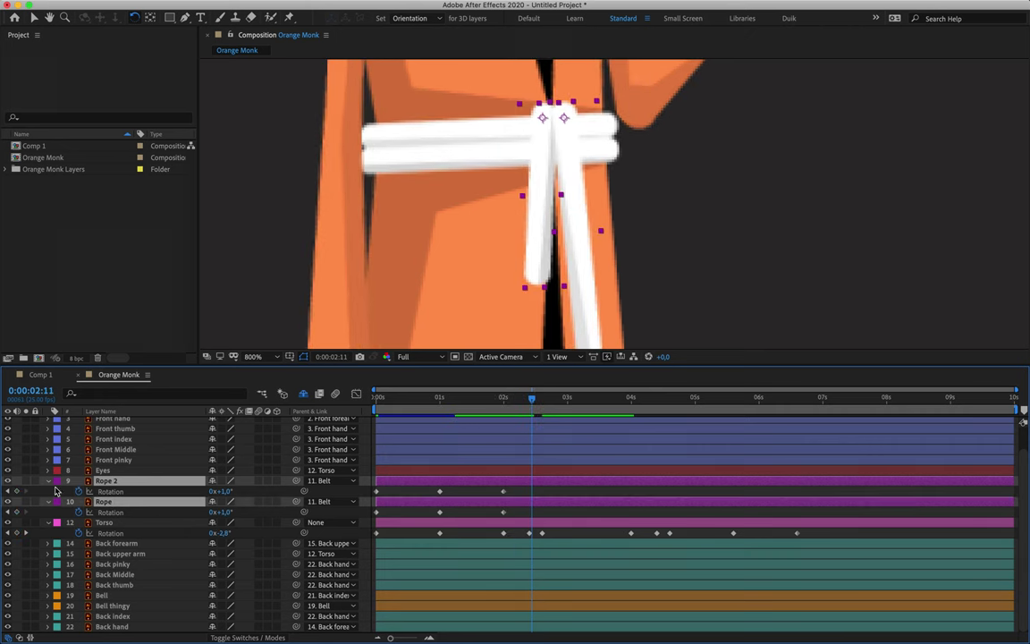
left_click_drag(223, 491, 246, 495)
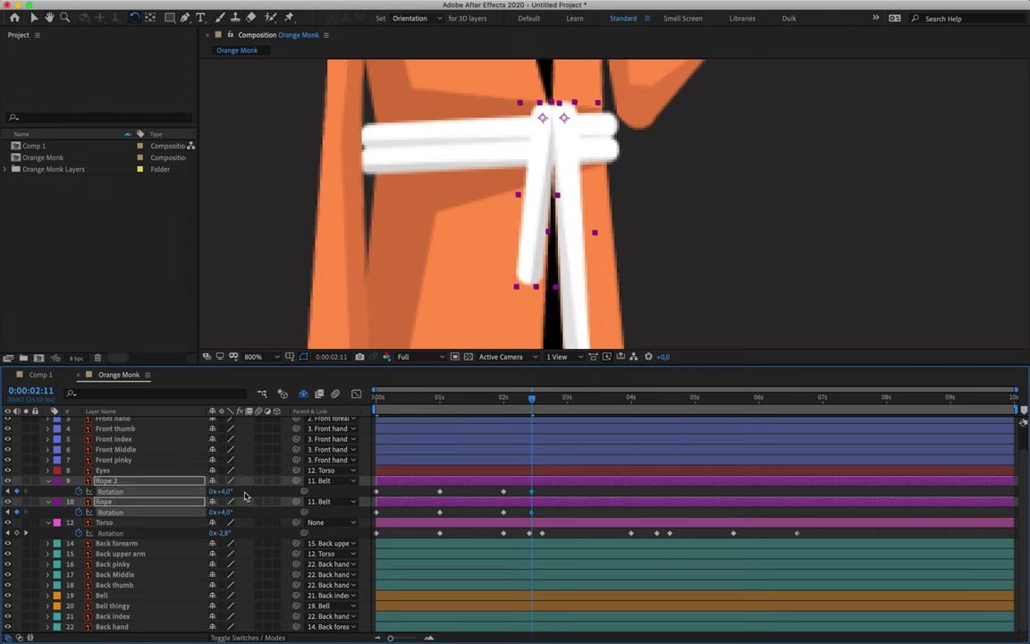
Step: Shift the new 4° rotation keyframes of both ropes to 0:00:02:10
left_click(529, 399)
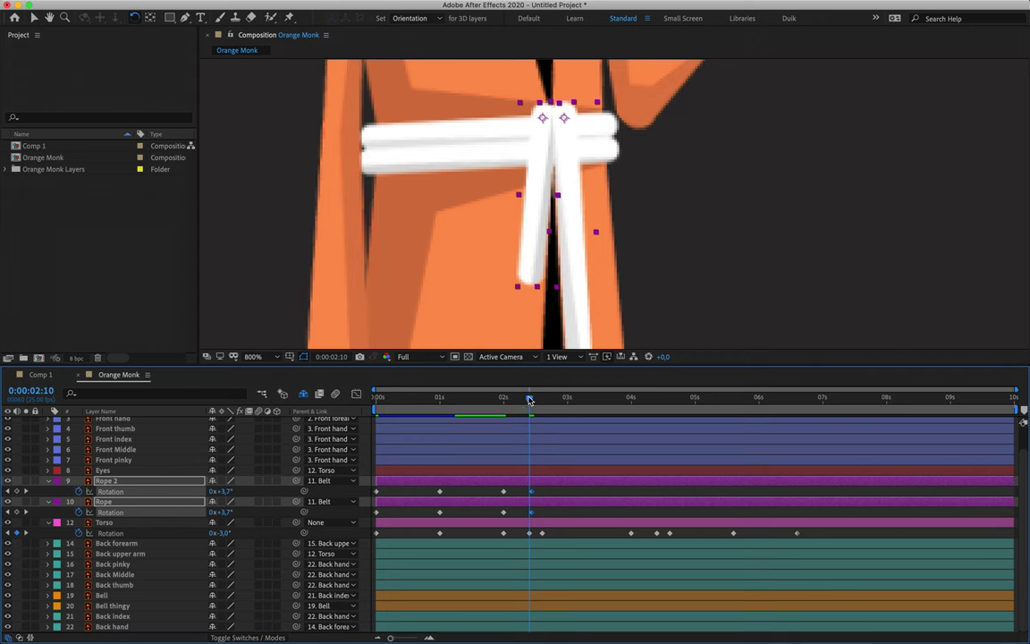
left_click(527, 516)
mouse_move(527, 516)
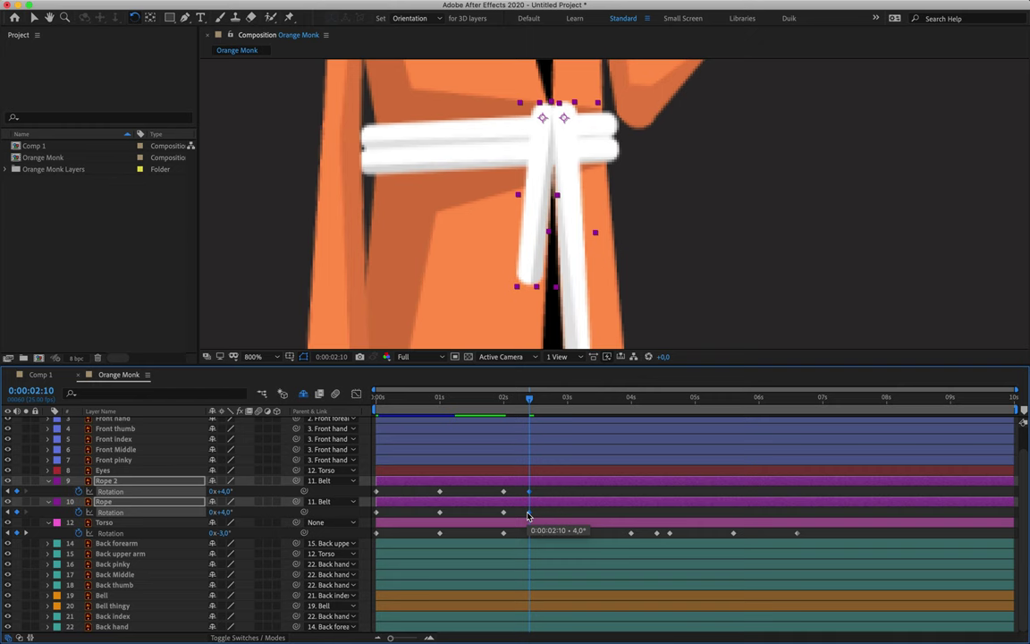
Step: Check the torso's swing against both ropes from 0:00:02:10 to 0:00:02:15, frame by frame
key("Page_Down")
key("Page_Down")
key("Page_Down")
key("Page_Down")
key("Page_Down")
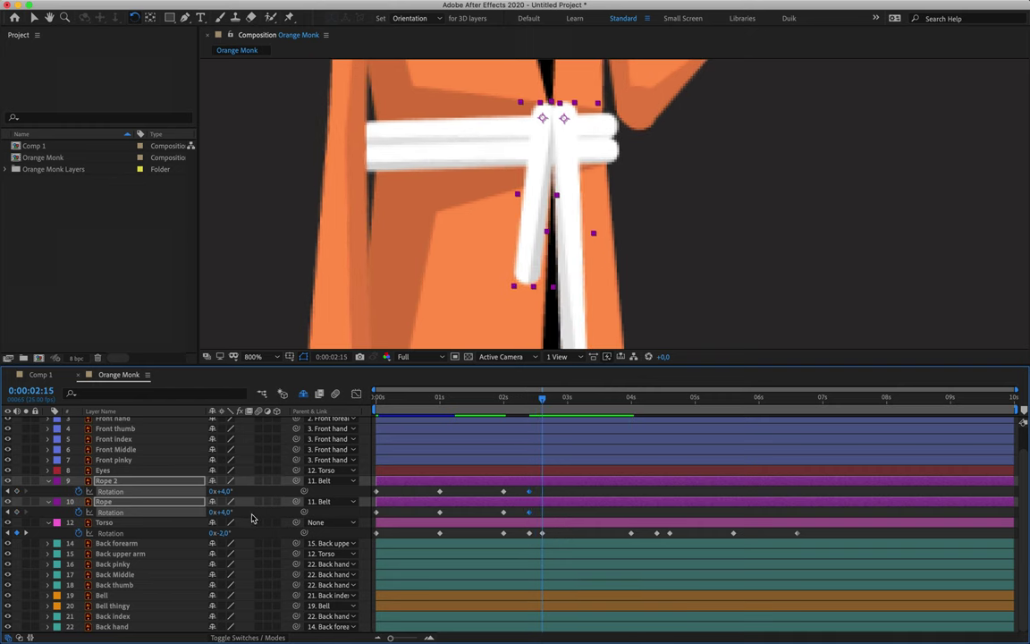
key("Page_Up")
key("Page_Up")
key("Page_Up")
key("Page_Up")
key("Page_Up")
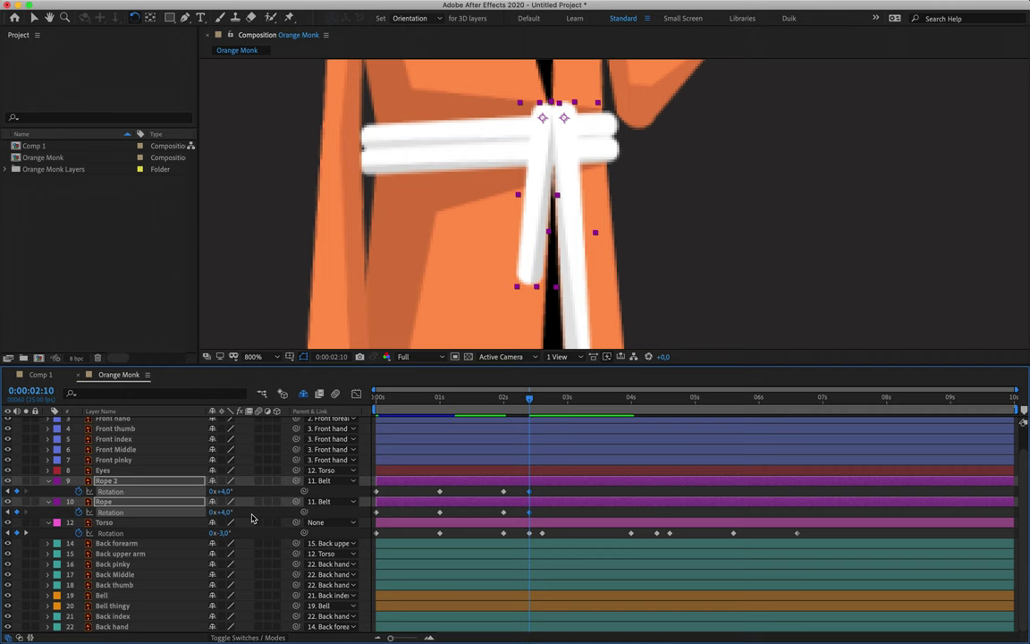
Step: Keyframe the rotation of Rope 2 and Rope at -4° at 0:00:02:20 and 3° at 0:00:03:05
left_click_drag(220, 492, 221, 493)
key("space")
left_click(223, 493)
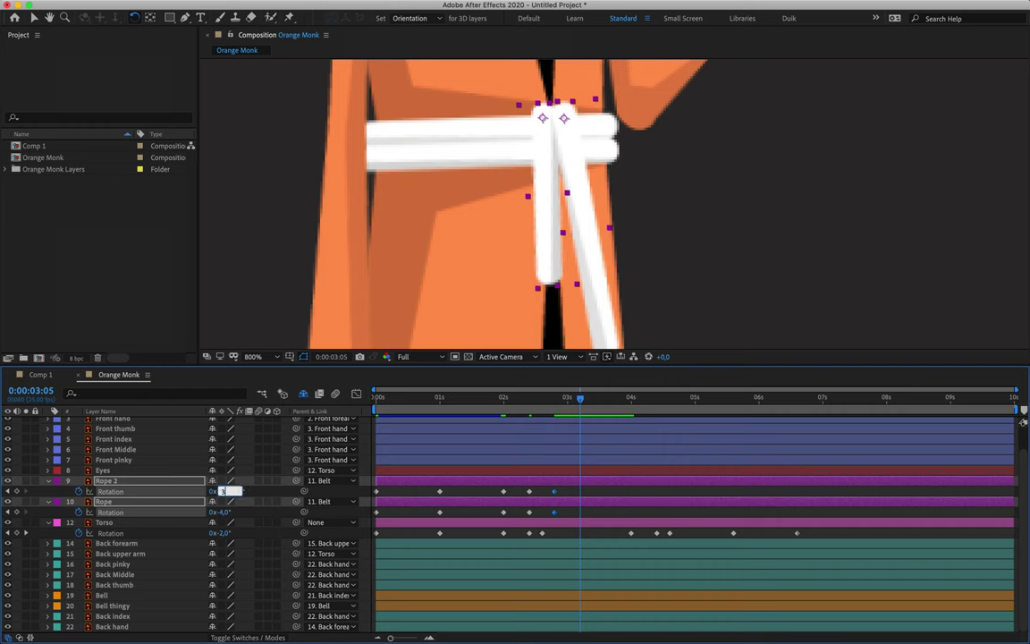
type("3")
key("Return")
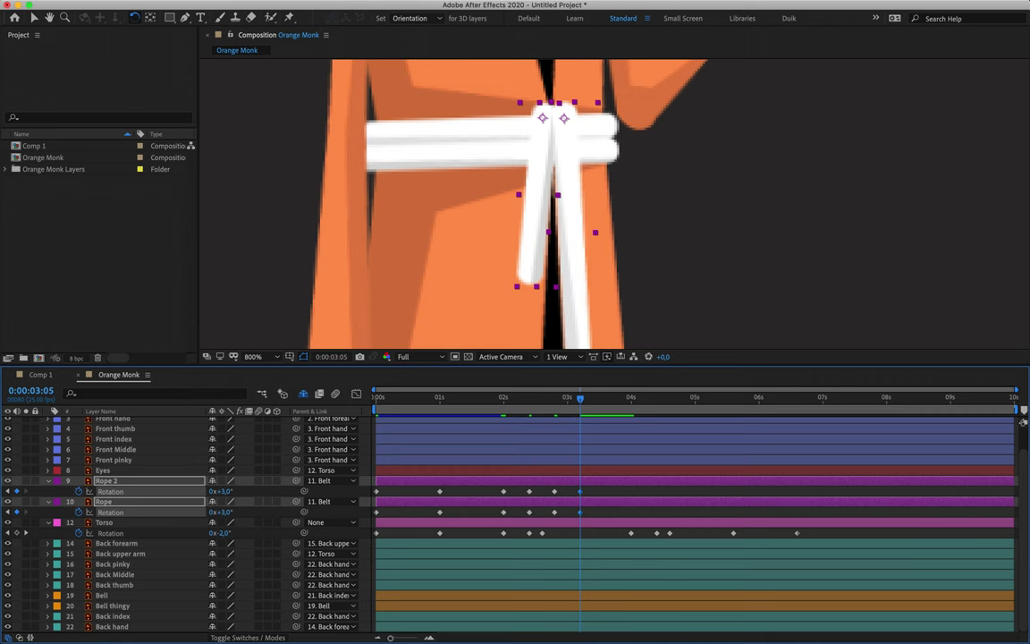
Step: Keyframe the rotation of both ropes at 2° at 0:00:03:15 and -1° at 0:00:04:00
key("shift+Page_Down")
left_click(227, 492)
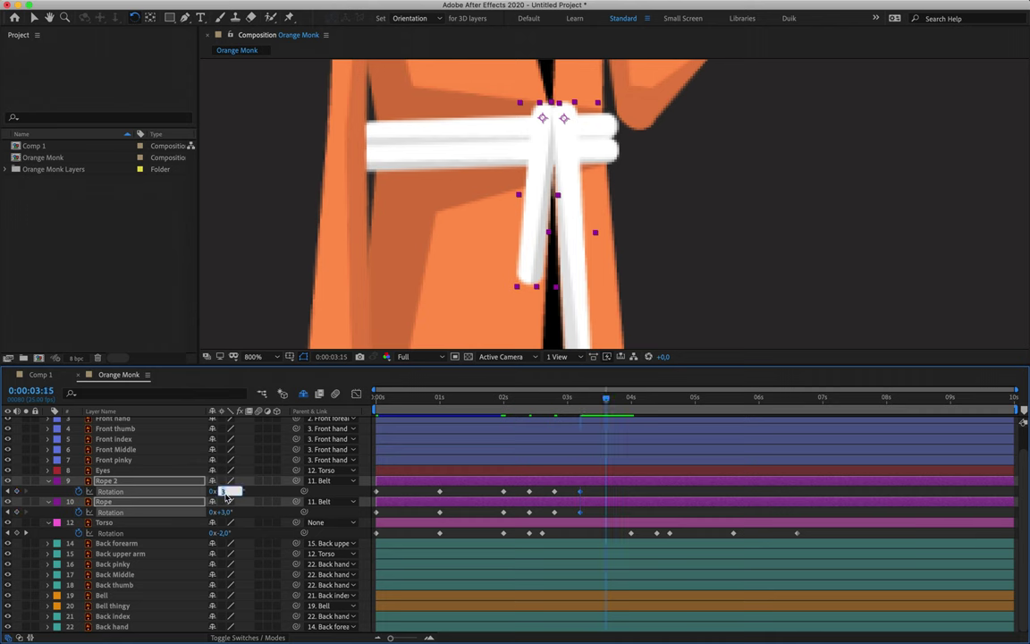
type("2")
key("Return")
key("shift+Page_Down")
left_click(227, 492)
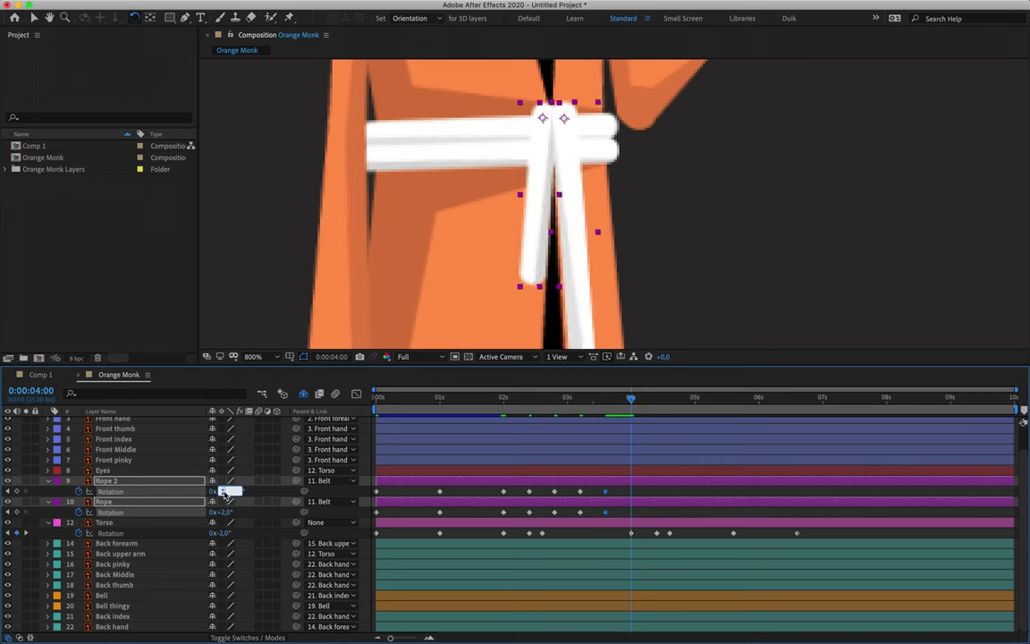
type("-1")
key("Return")
Step: Review the rope keyframes from 0:00:02:10 onward, and change both ropes' rotation at 0:00:03:15 to -2°
left_click_drag(502, 399, 529, 402)
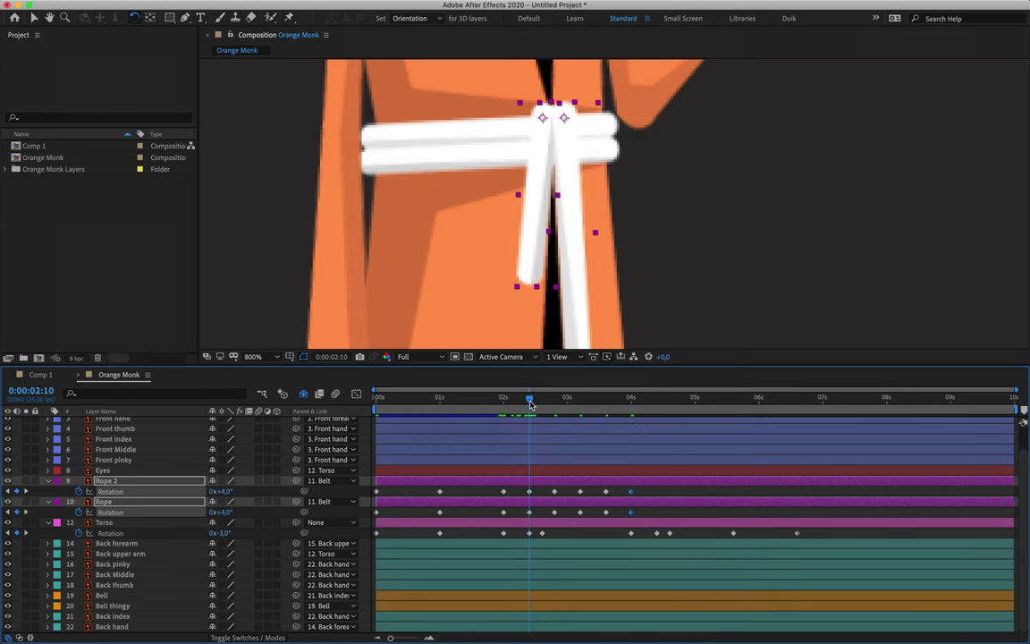
key("k")
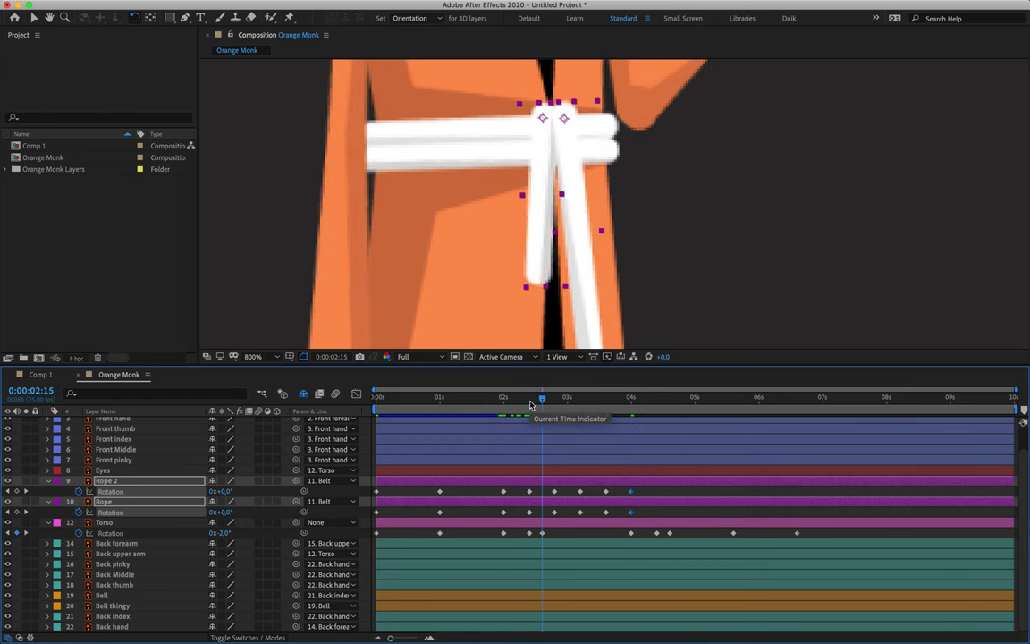
key("k")
key("k")
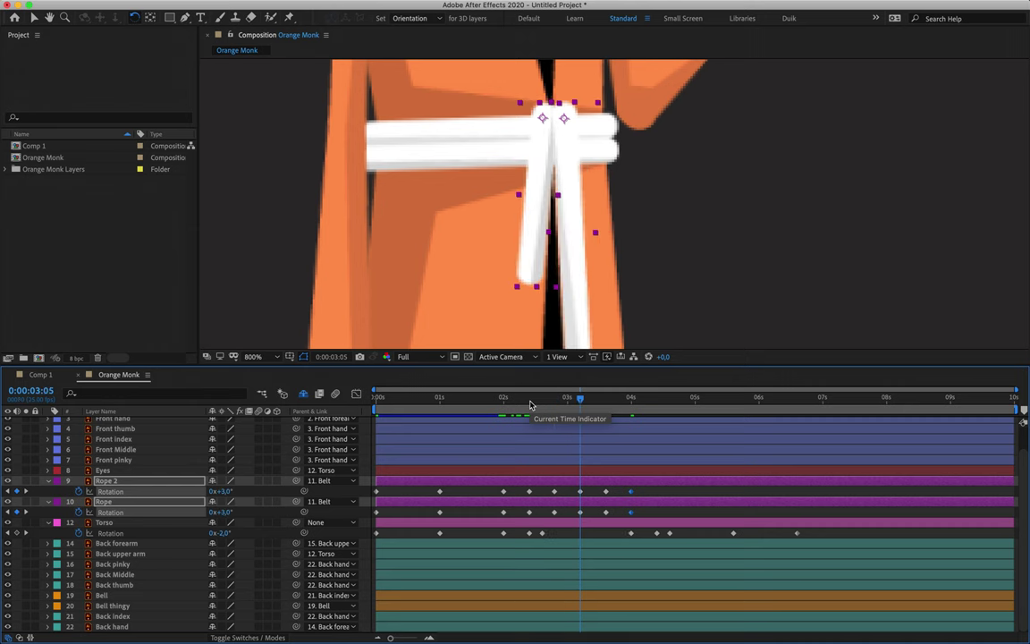
key("k")
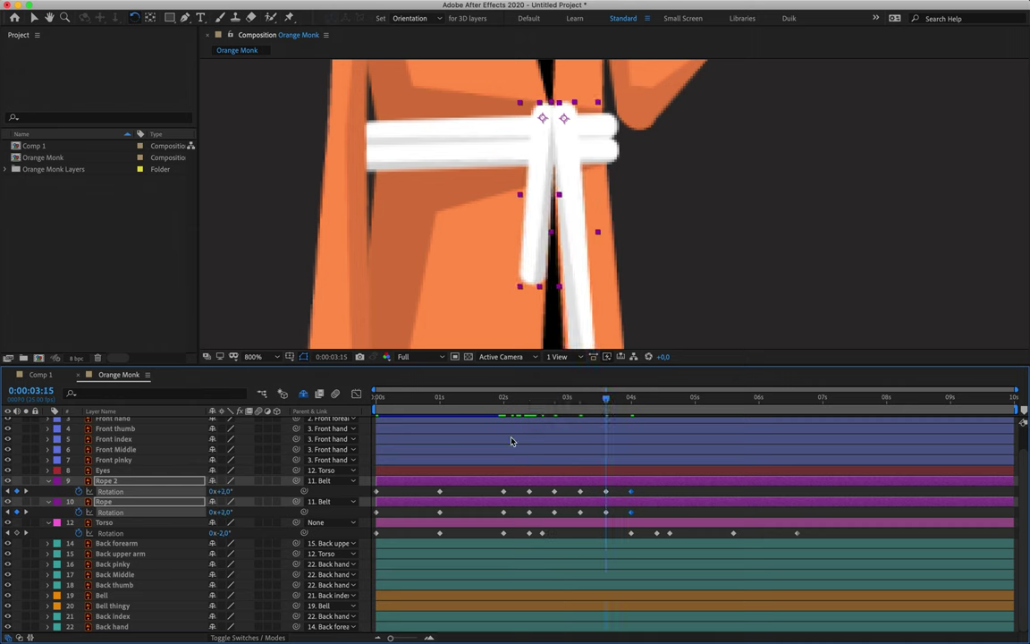
left_click_drag(587, 485, 621, 515)
left_click(226, 492)
type("-1")
key("Return")
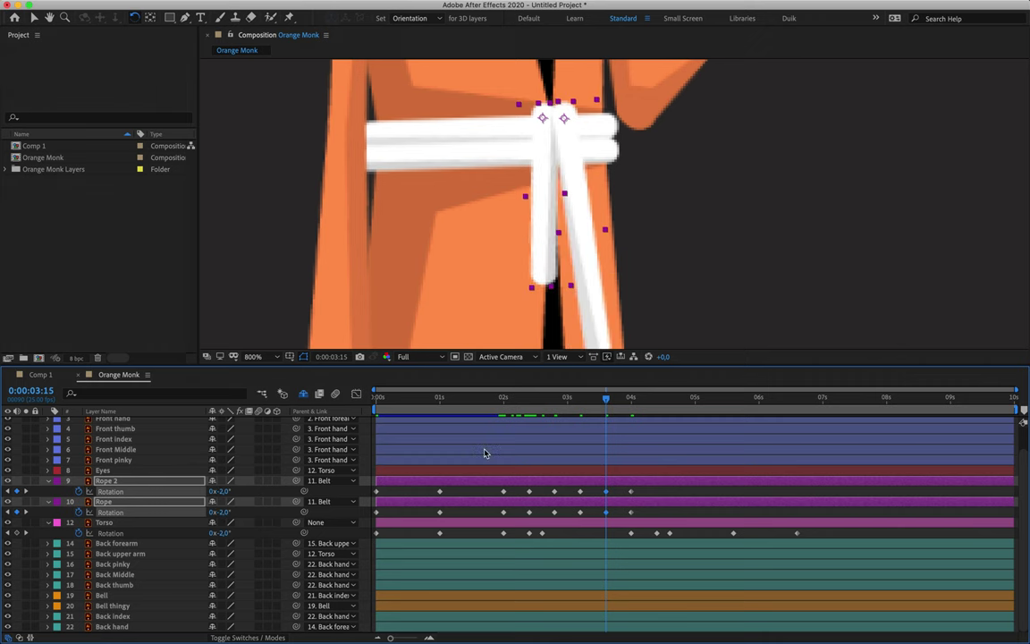
Step: Change the rotation of both ropes at 0:00:04:00 to 1°
key("k")
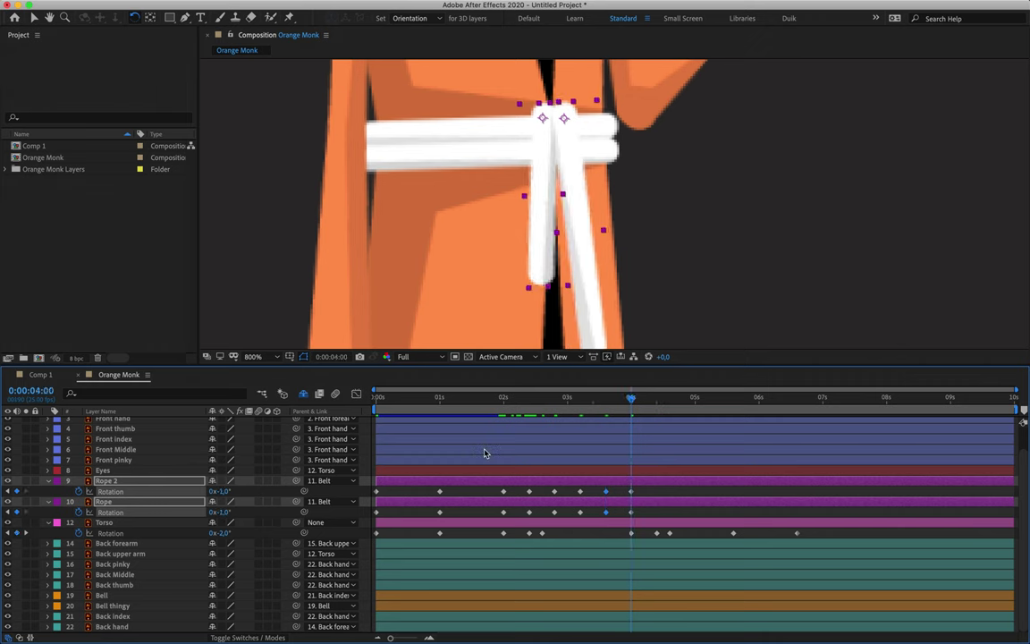
left_click(223, 494)
type("1")
key("Return")
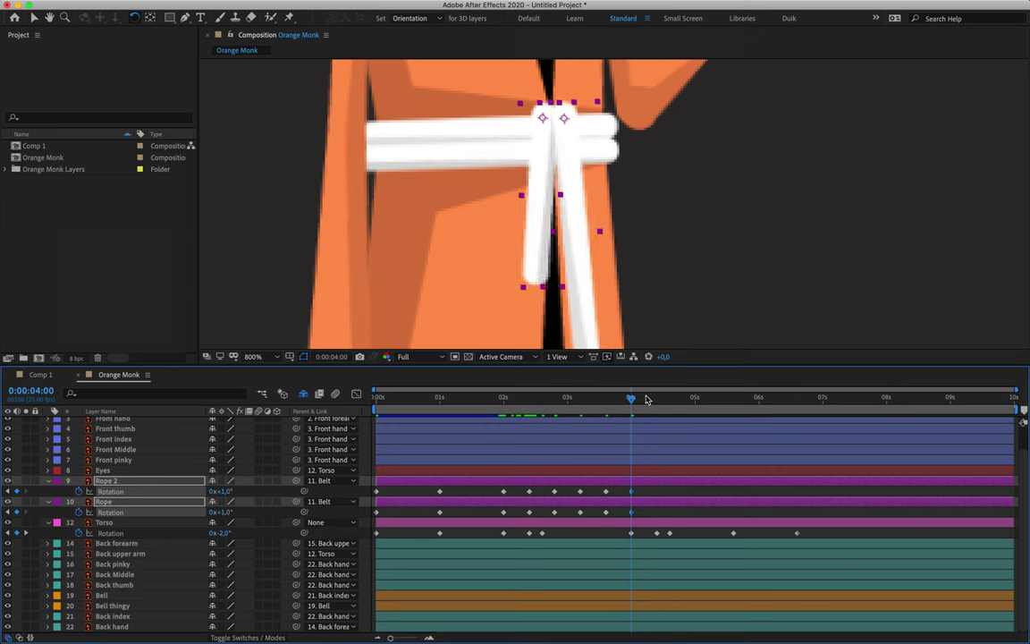
Step: Copy the first three rotation keyframes of Rope 2 and Rope, pasting them at the torso keyframe at 0:00:04:15
key("shift+Page_Down")
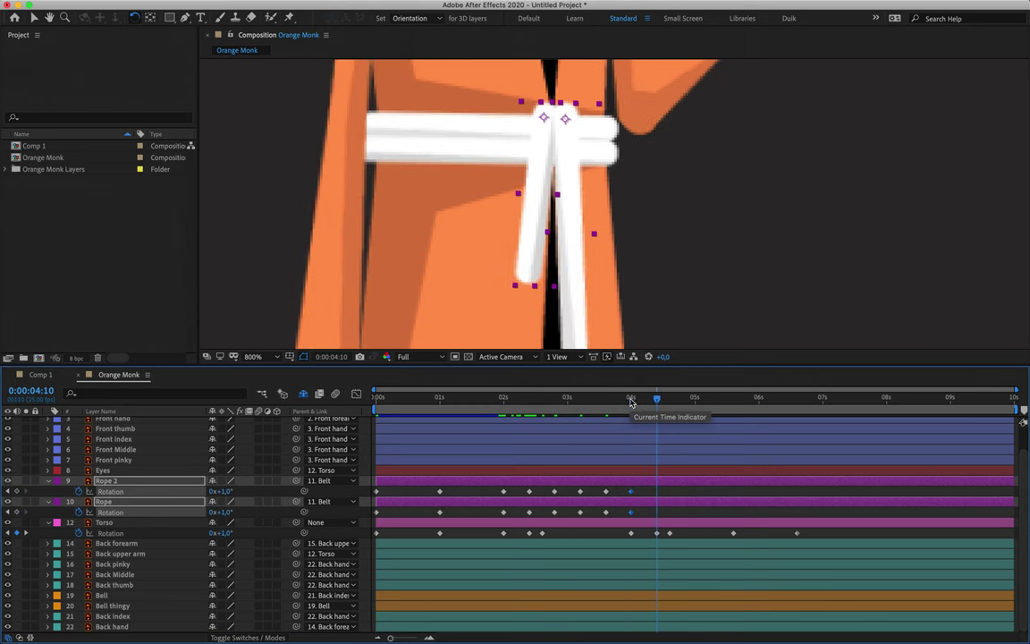
key("Page_Down")
key("Page_Down")
key("Page_Down")
key("Page_Down")
key("Page_Down")
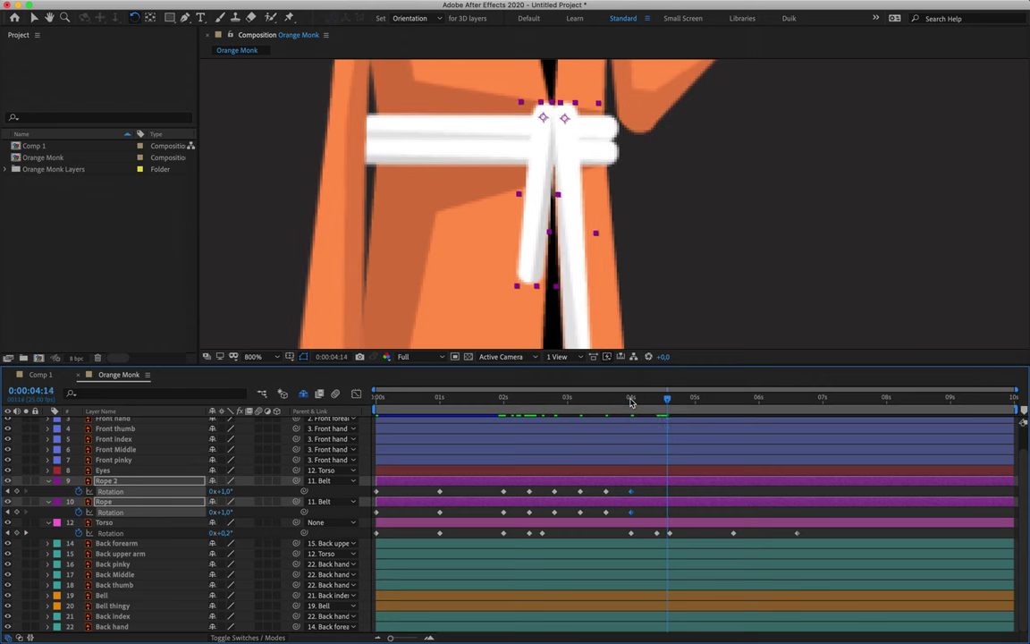
left_click(672, 537)
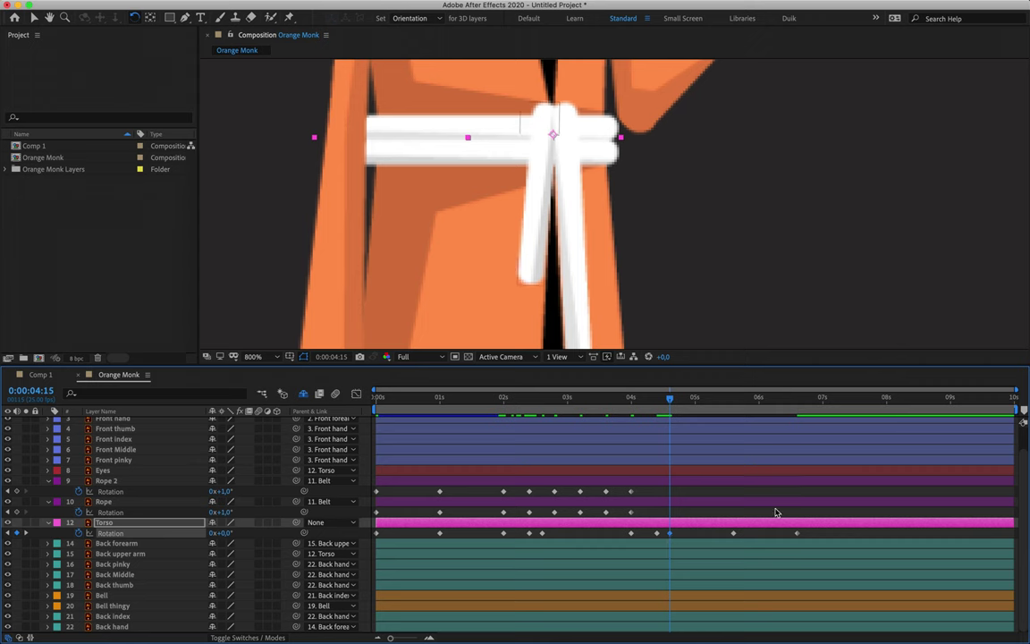
left_click_drag(805, 529, 653, 545)
left_click_drag(809, 531, 671, 542)
left_click_drag(517, 490, 367, 499)
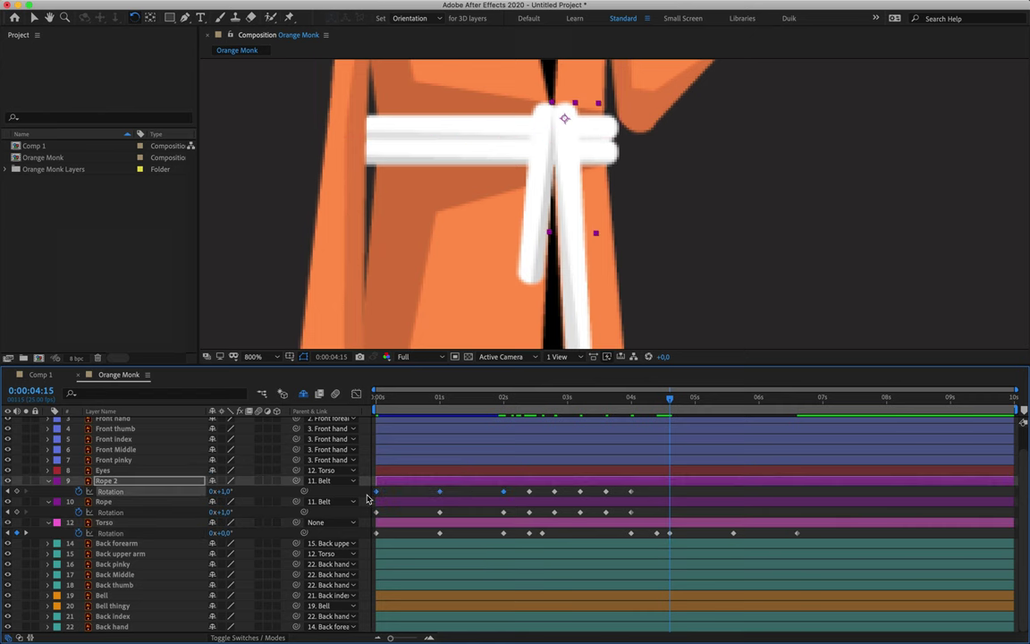
left_click(670, 534)
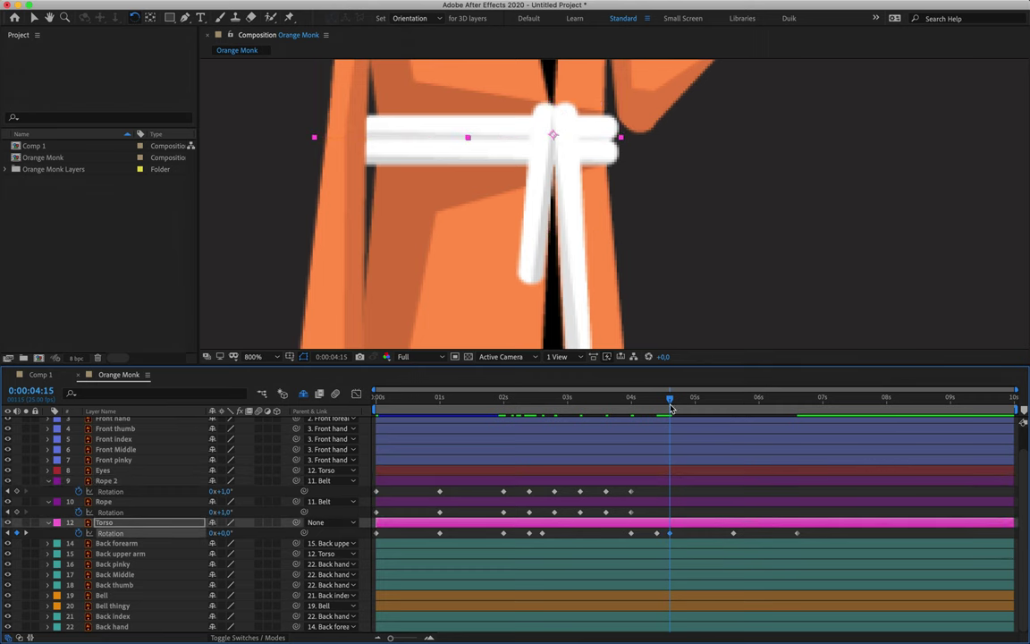
left_click_drag(517, 486, 508, 517)
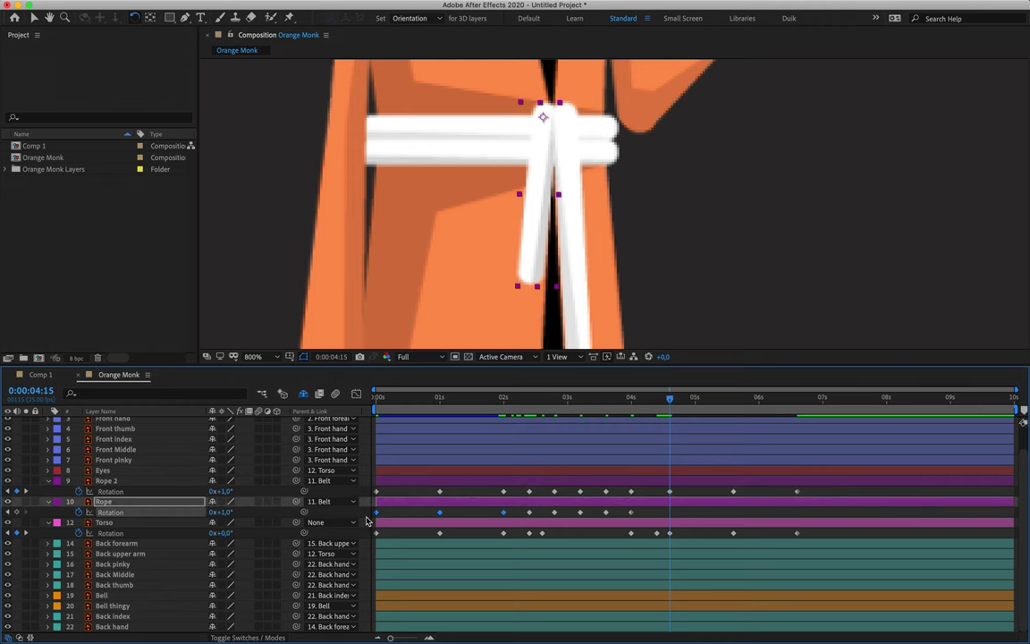
Step: Preview the rope swing, and change both ropes' rotation keyframes at 0:00:01:00 to 1°
left_click(474, 399)
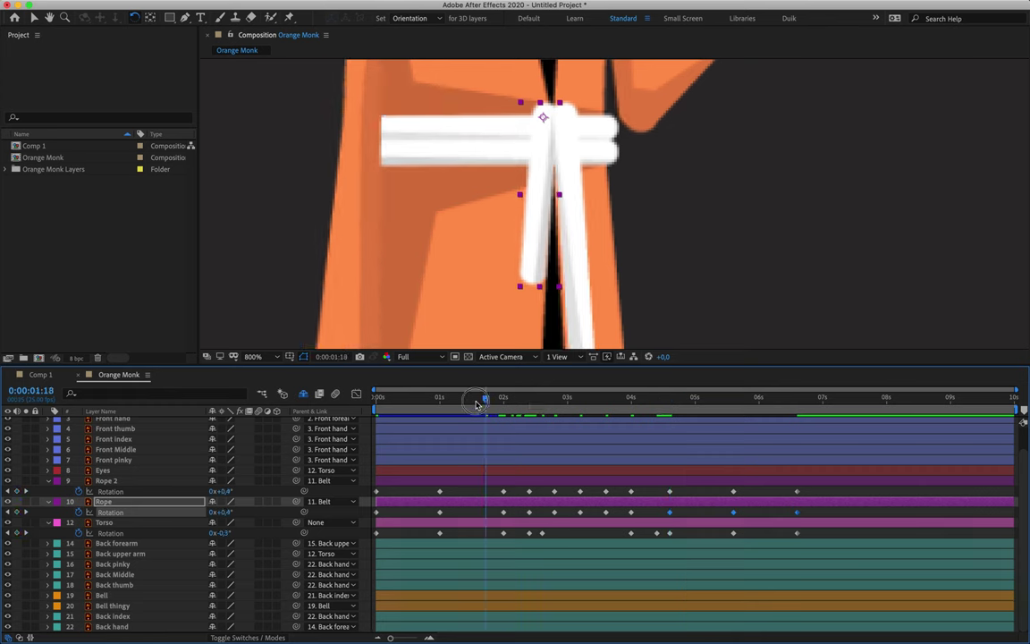
key("space")
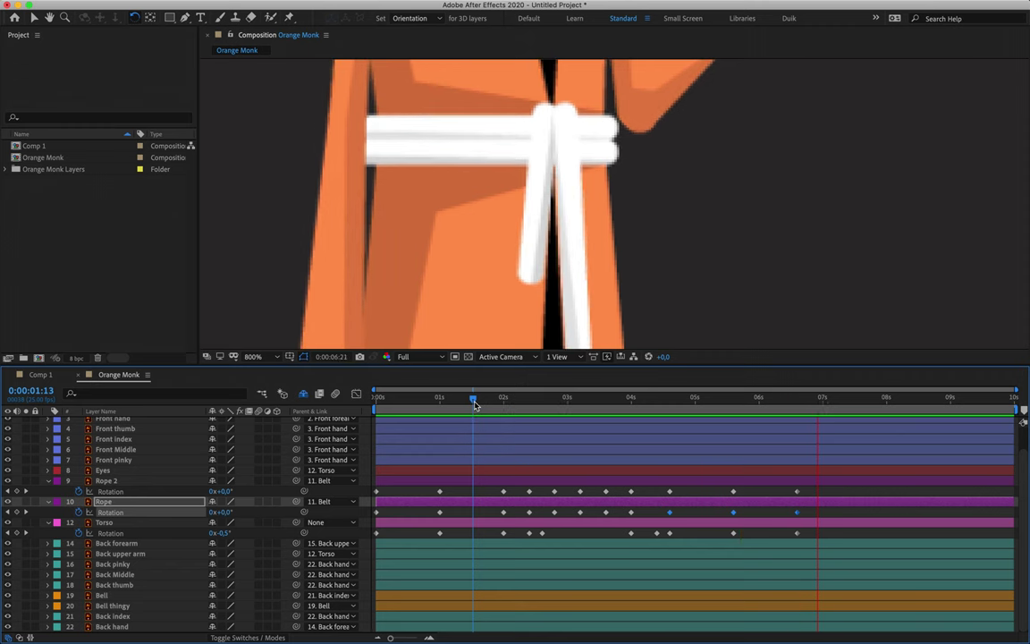
left_click_drag(694, 398, 412, 400)
key("F2")
left_click_drag(382, 442, 439, 438)
left_click_drag(427, 485, 442, 520)
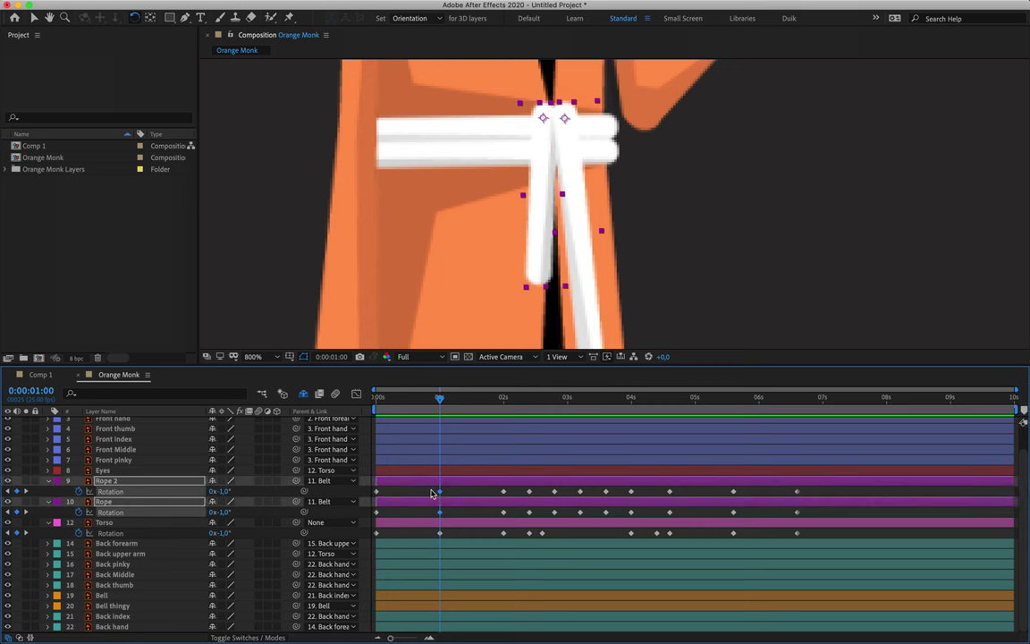
left_click(228, 492)
key("Return")
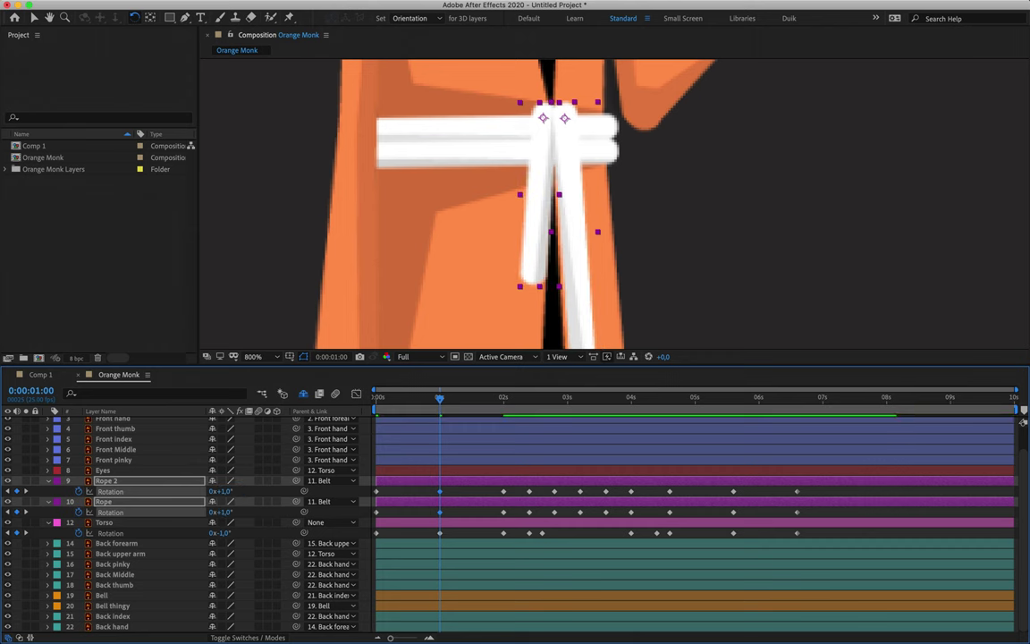
Step: Preview the animation from the start, and change both ropes' rotation keyframes at 0:00:05:15 to a positive angle
left_click(371, 397)
key("space")
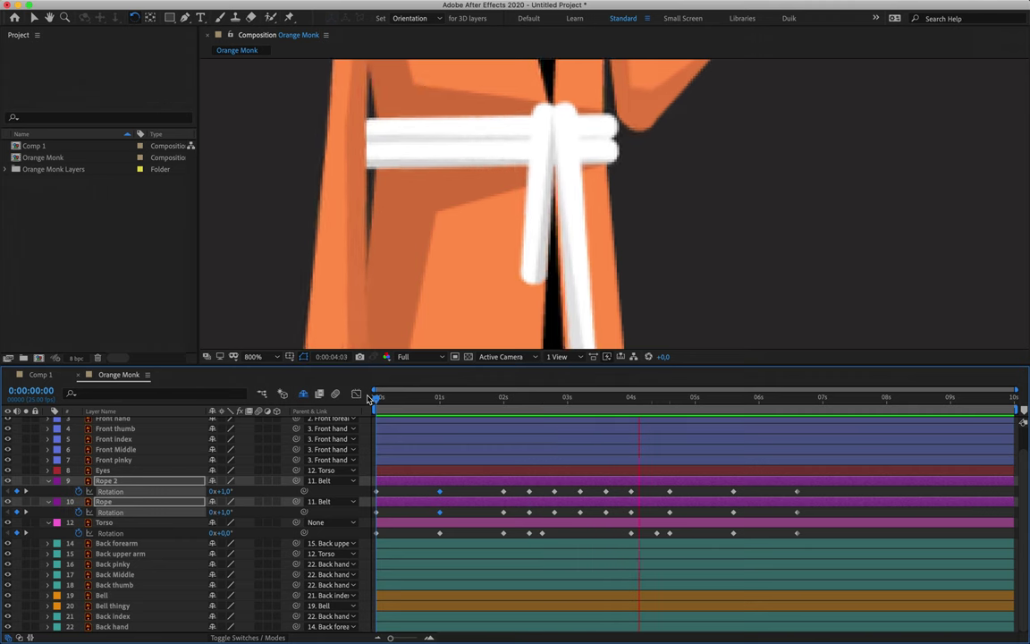
key("space")
left_click(733, 400)
left_click_drag(727, 484, 740, 517)
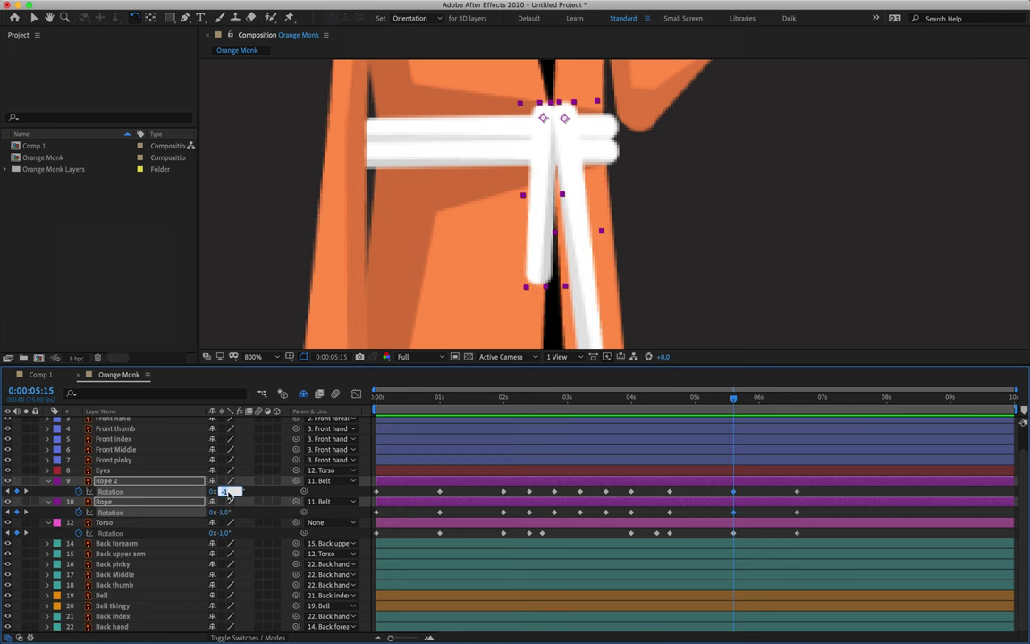
left_click(375, 396)
key("space")
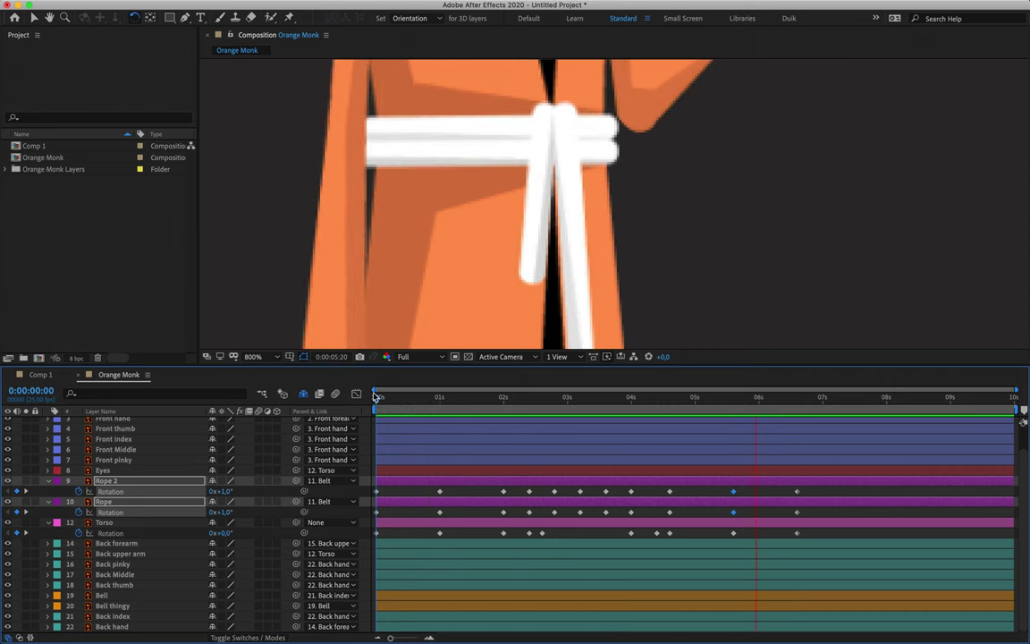
key("space")
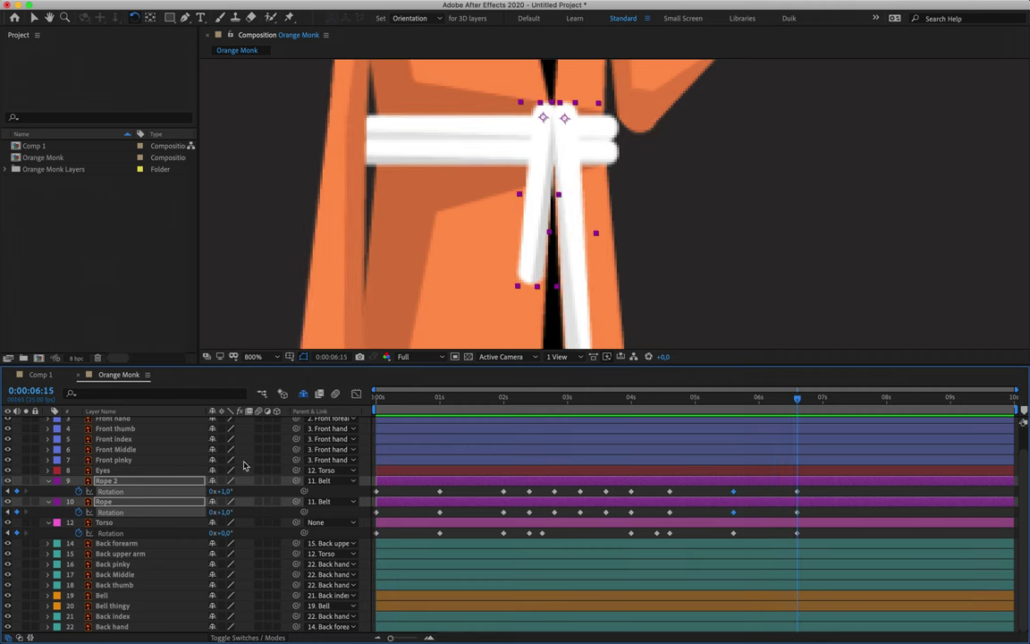
Step: Collapse the rotation properties of both ropes and bring the back arm with the bell into view
left_click(49, 480)
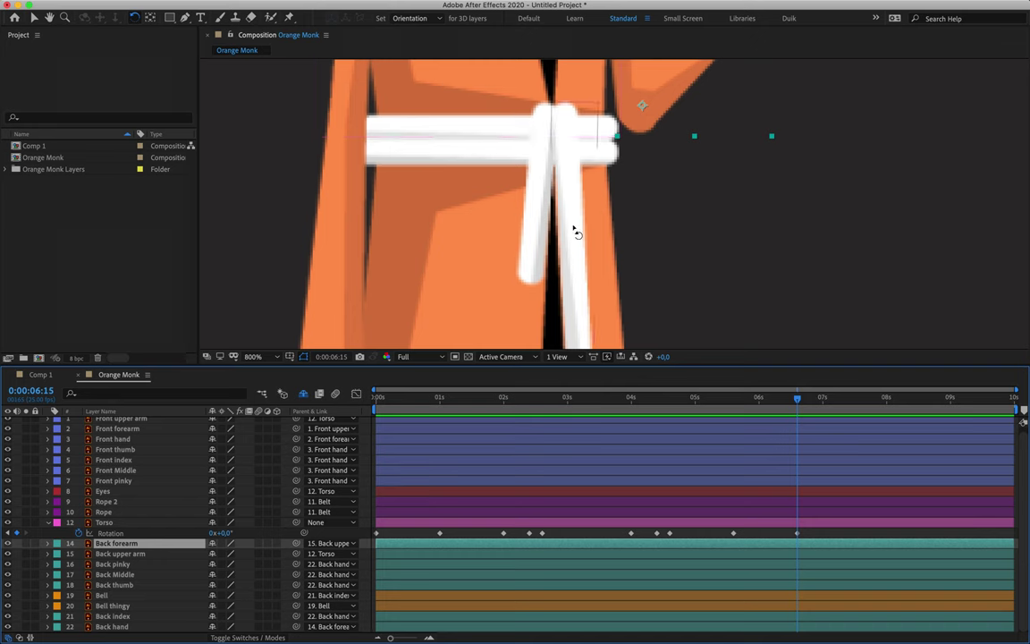
scroll(541, 275, "down", 1)
key("space")
left_click_drag(636, 223, 578, 331)
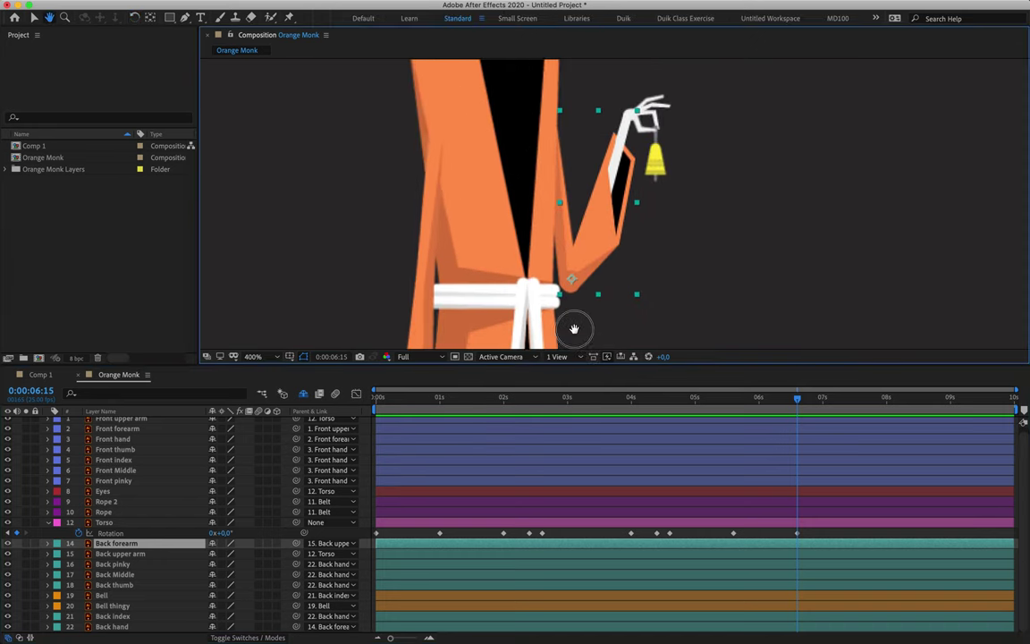
key("w")
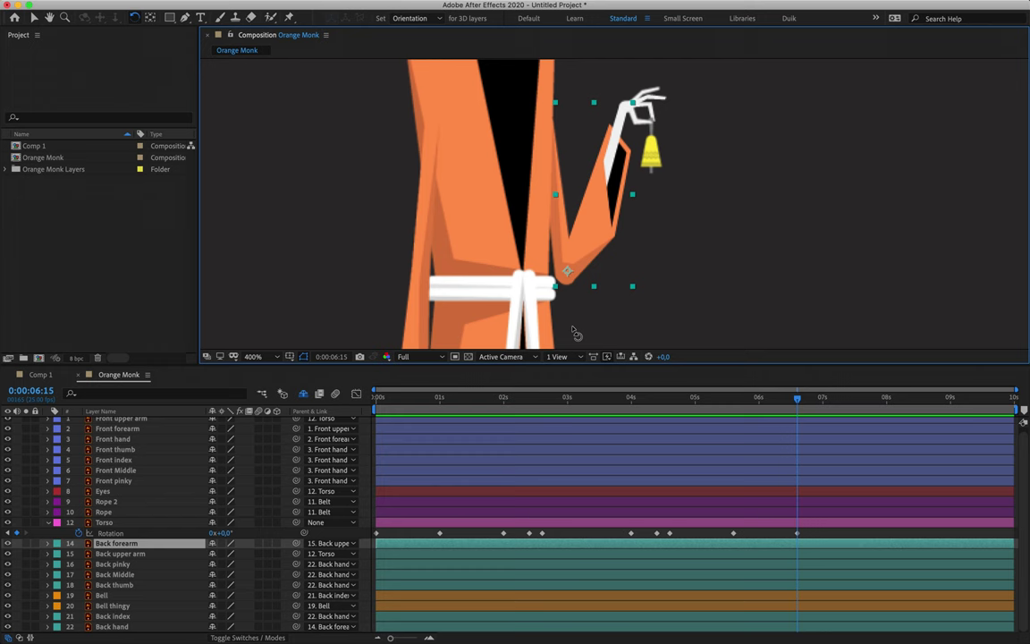
Step: Reveal the Back upper arm's rotation property and keyframe it at -4° at 0:00:02:10
left_click(133, 554)
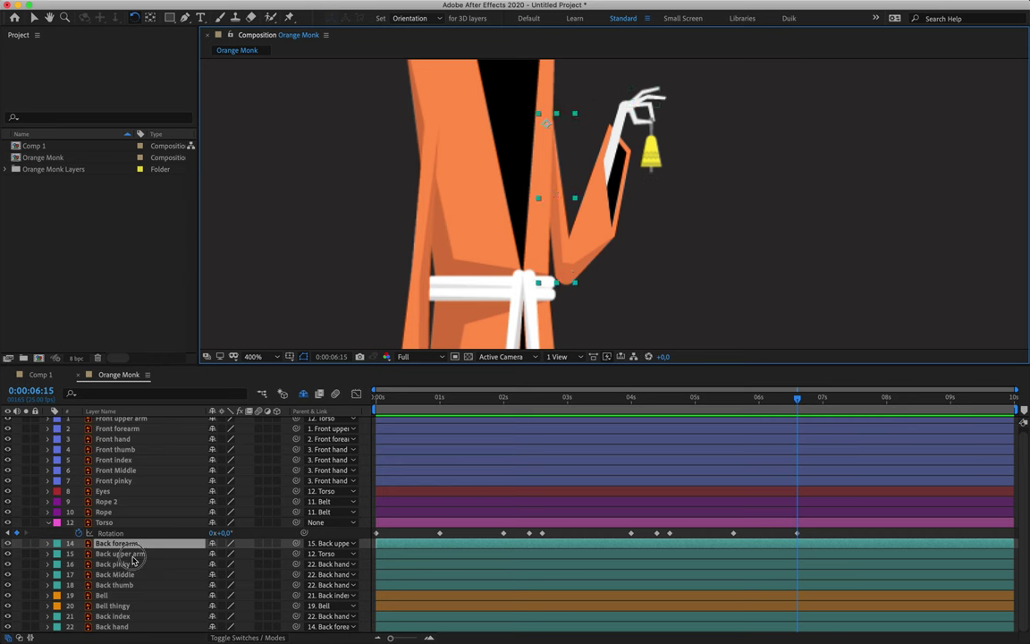
key("r")
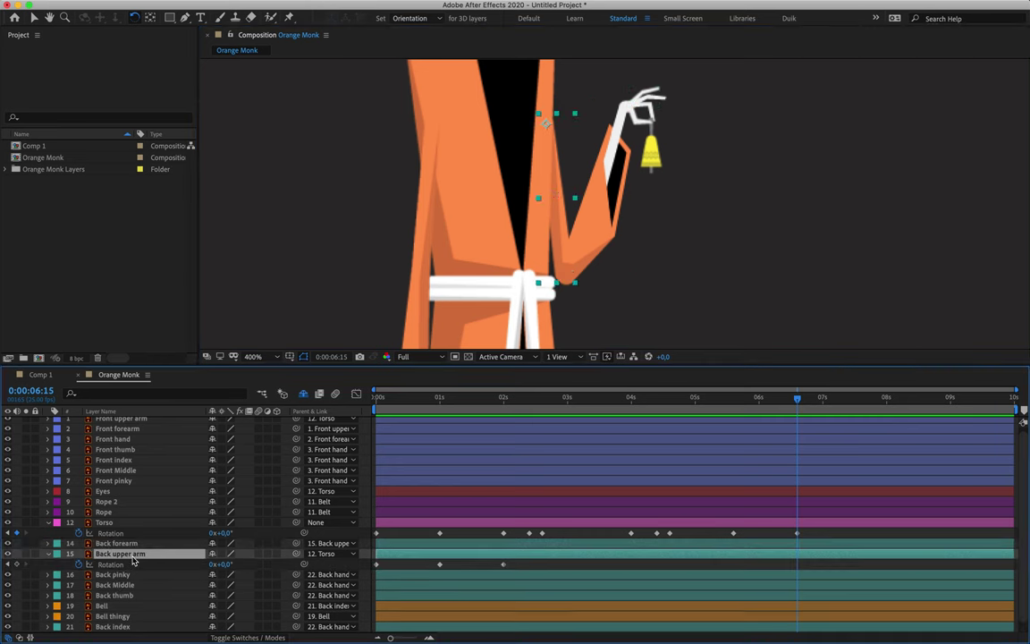
left_click(528, 402)
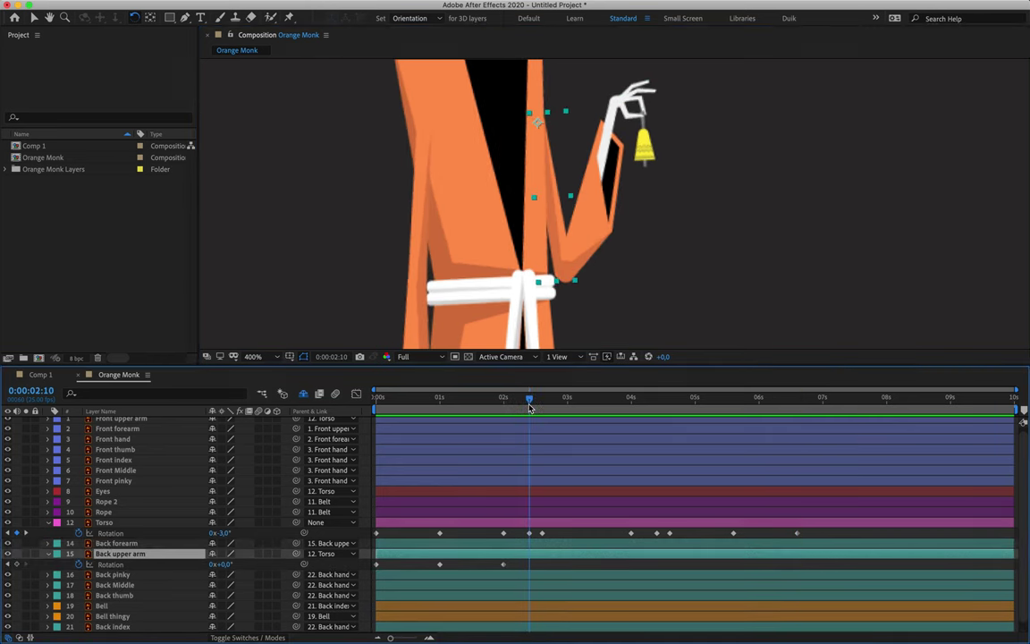
left_click(501, 534)
left_click_drag(217, 564, 225, 564)
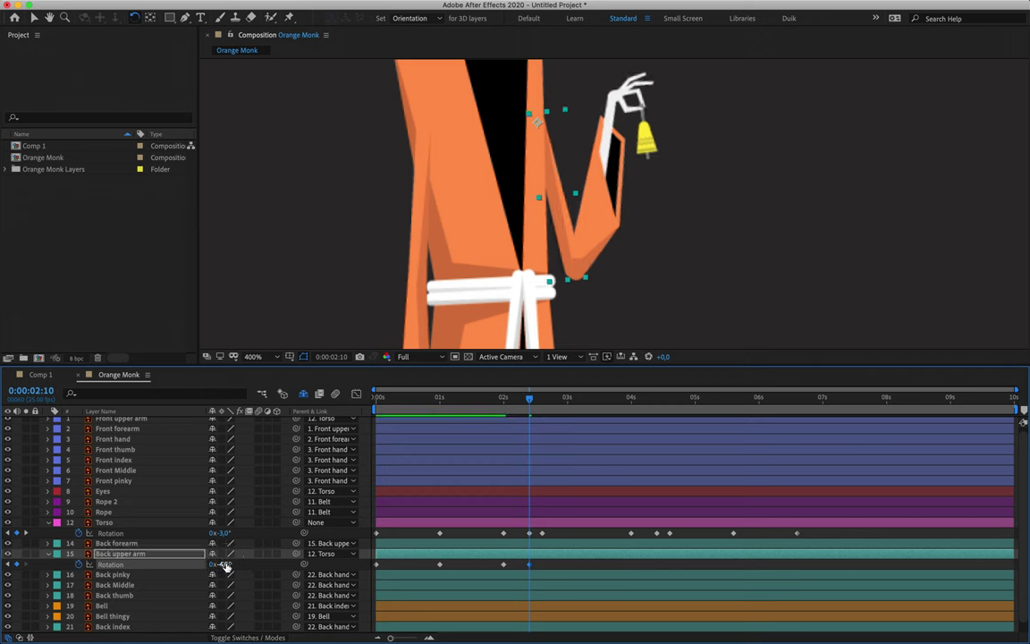
key("space")
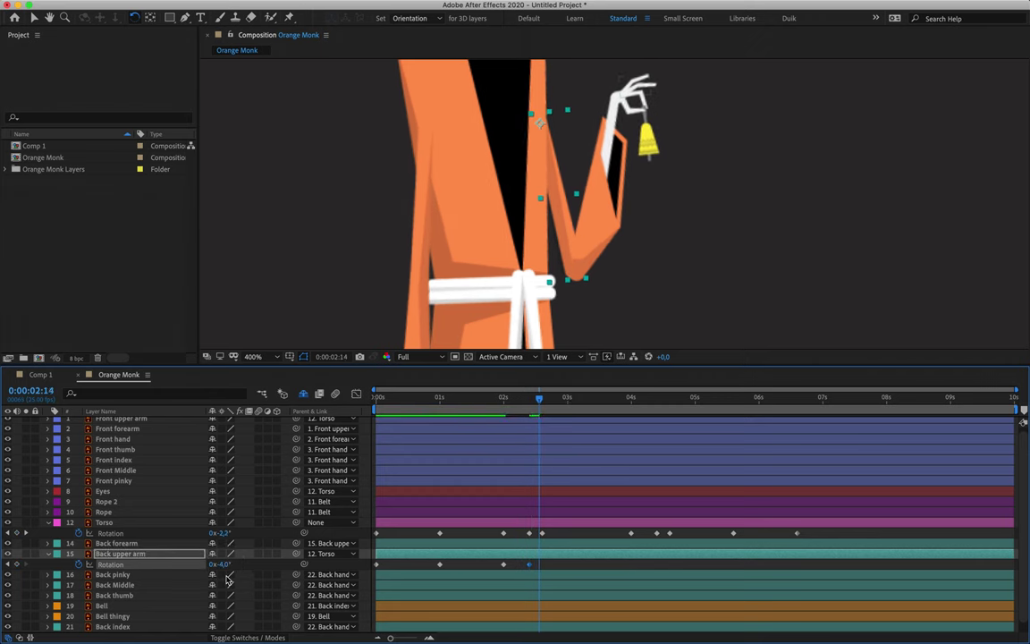
Step: Keyframe the Back upper arm's rotation at -3° at 0:00:02:15
left_click(222, 565)
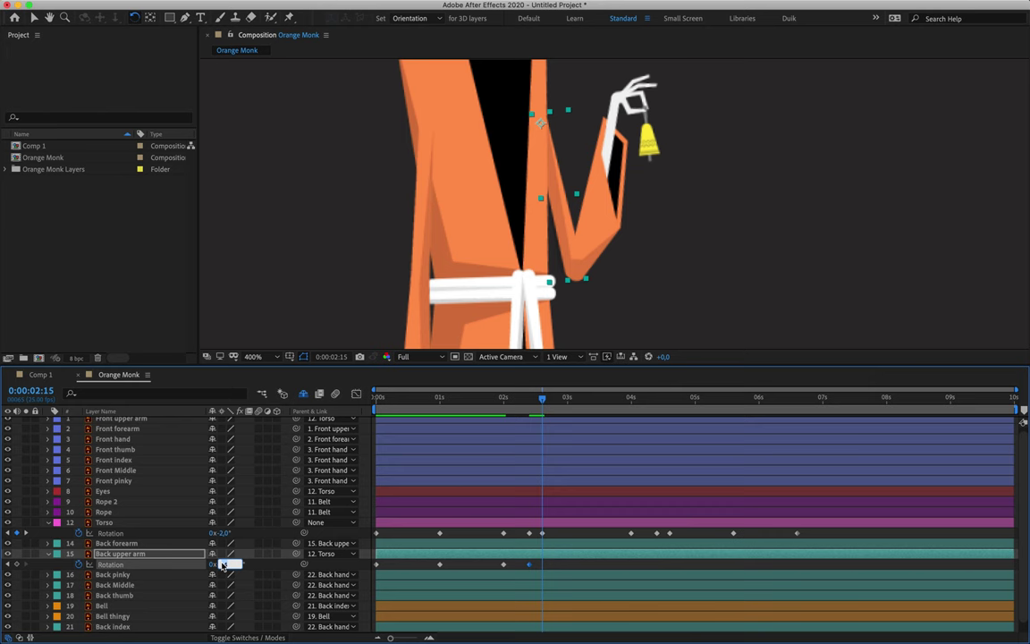
type("-3")
key("Return")
Step: Reveal the rotation of Back pinky and Back Middle, and keyframe both at 4° at 0:00:02:10
key("j")
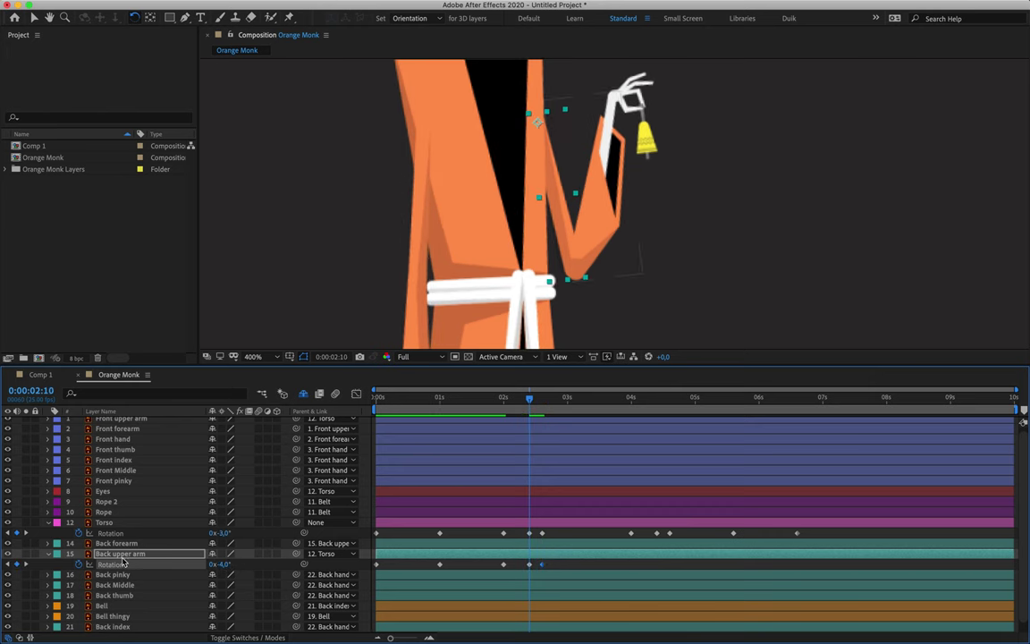
left_click(125, 574)
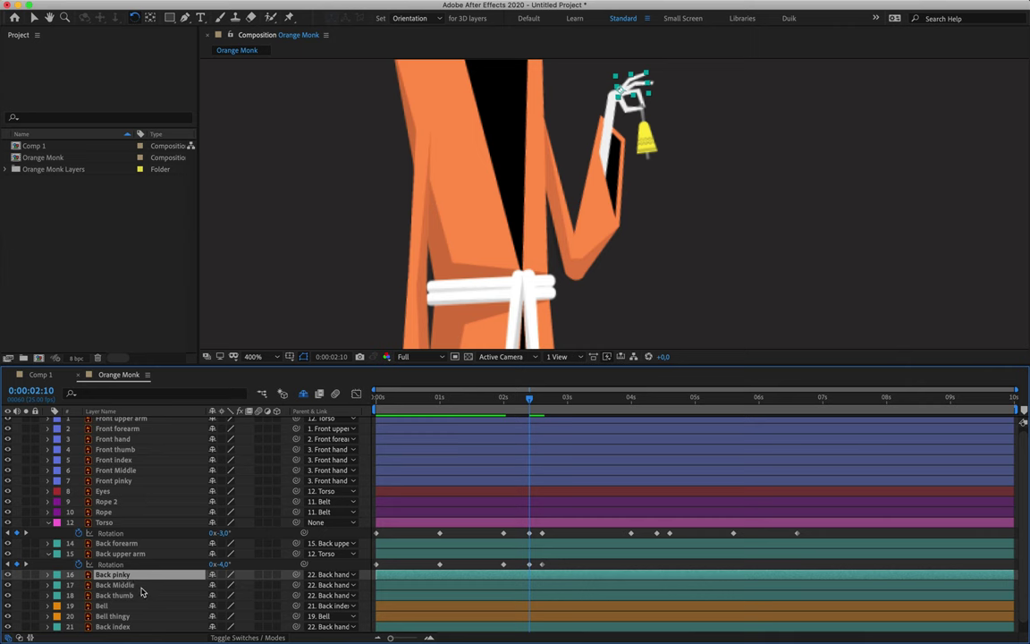
left_click(141, 586, "shift")
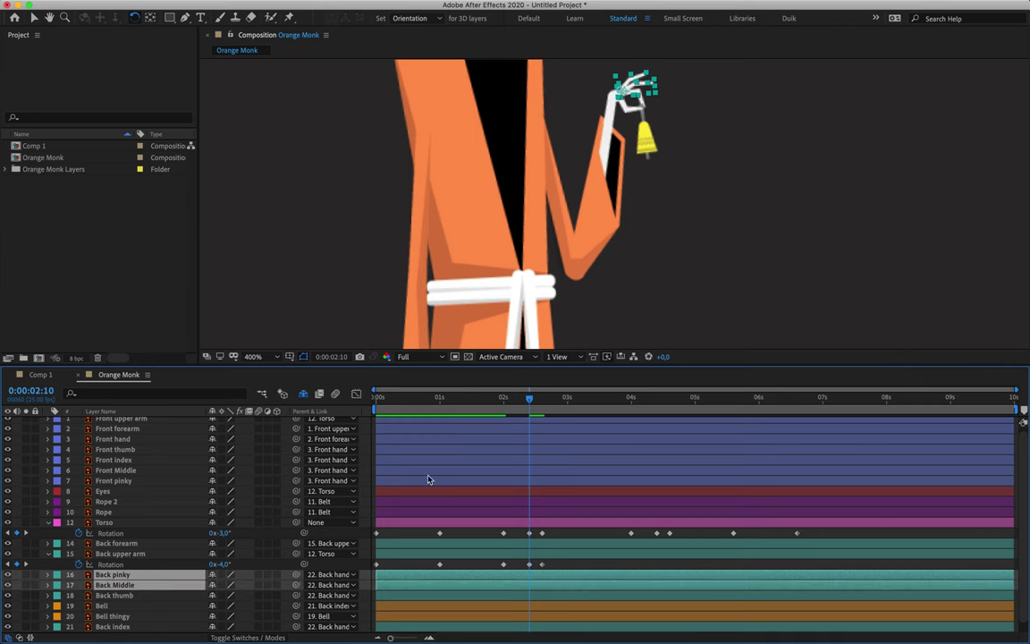
key("r")
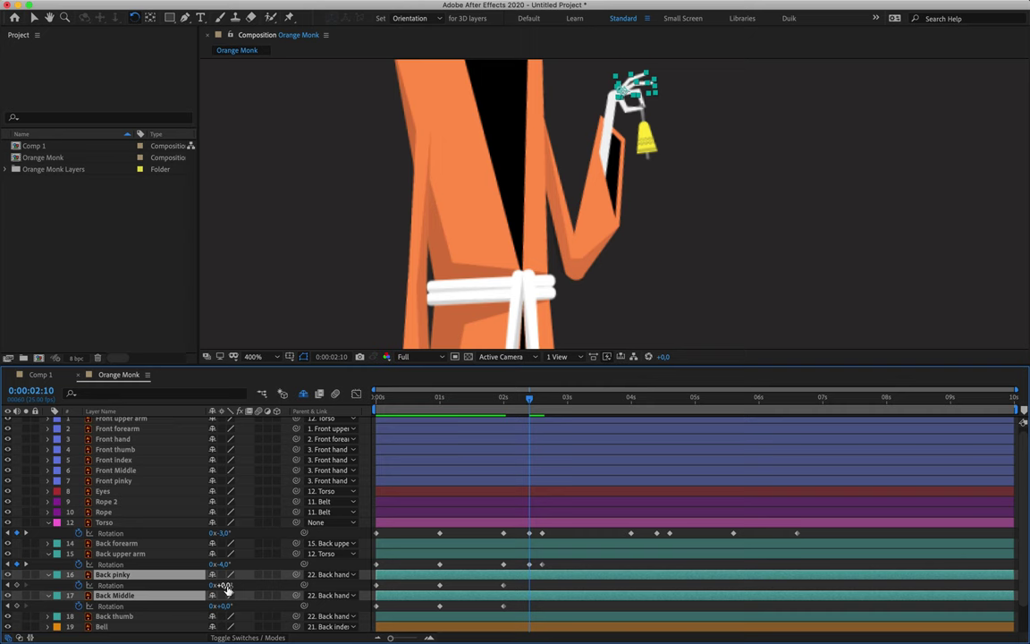
mouse_move(530, 398)
left_mouse_down()
mouse_move(494, 399)
mouse_move(530, 399)
left_mouse_up()
left_click_drag(226, 588, 244, 598)
left_click(226, 587)
type("4")
key("Return")
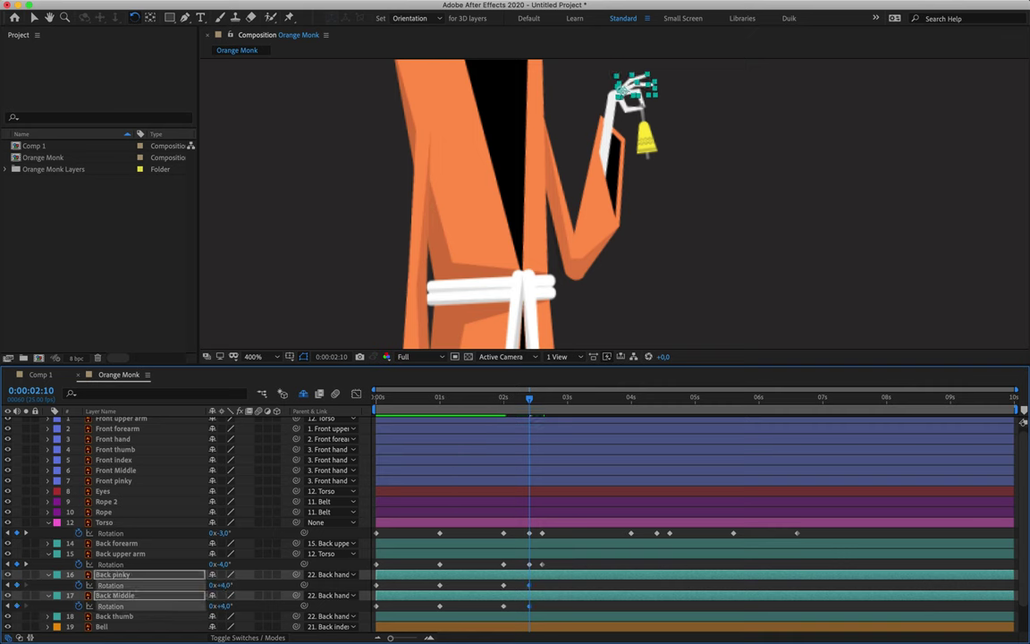
Step: Keyframe the rotation of both Back pinky and Back Middle at 3° at 0:00:02:15
key("Page_Down")
key("Page_Down")
key("Page_Down")
key("Page_Down")
key("Page_Down")
left_click(224, 585)
type("3")
key("Return")
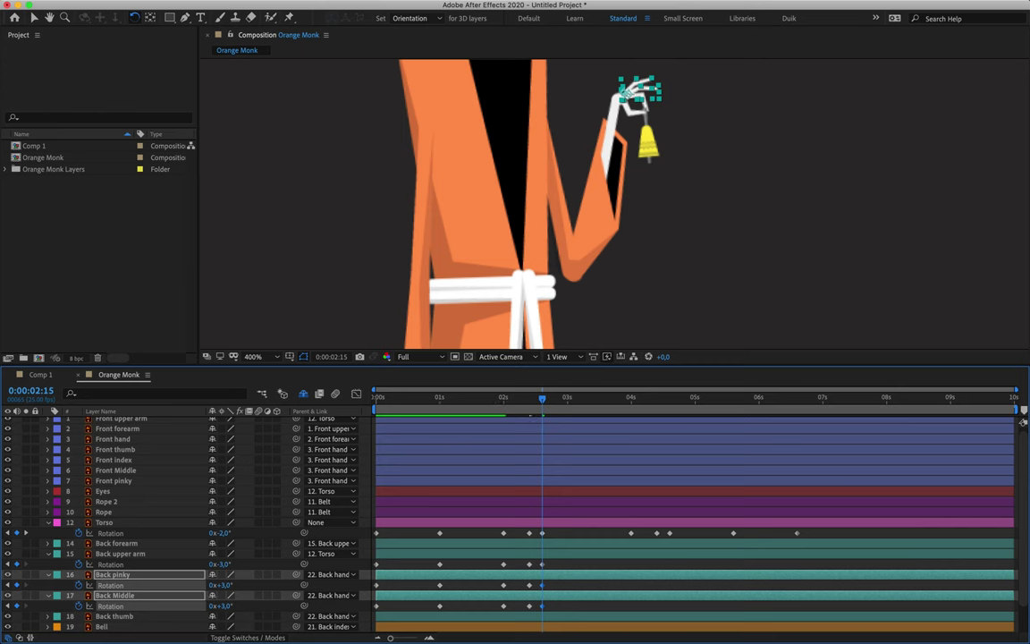
Step: Reveal the Back thumb's rotation property and keyframe it at -4° at 0:00:02:10
left_click(114, 617)
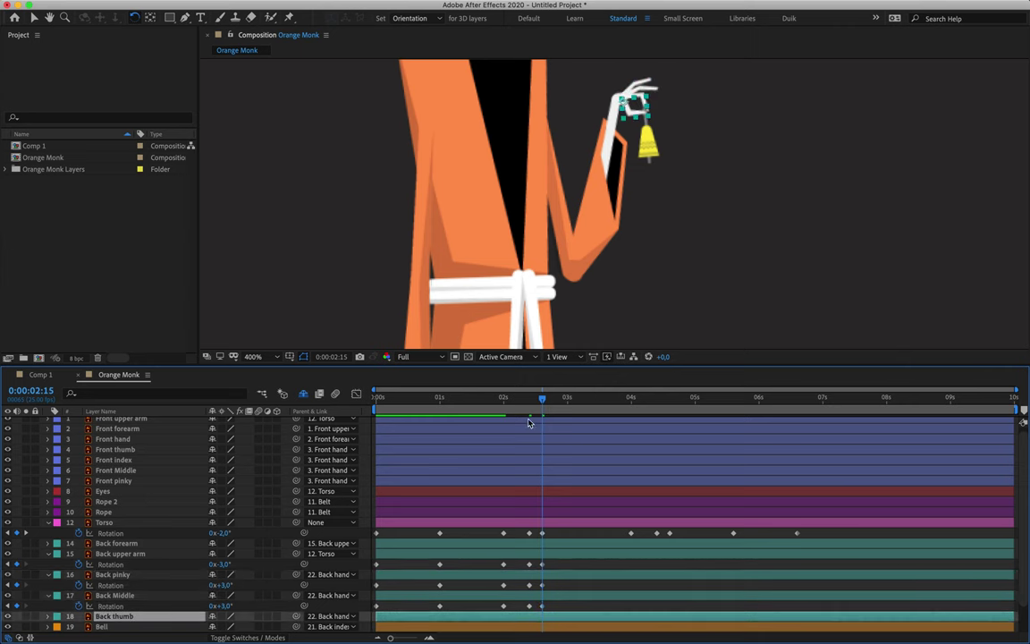
left_click_drag(519, 399, 529, 409)
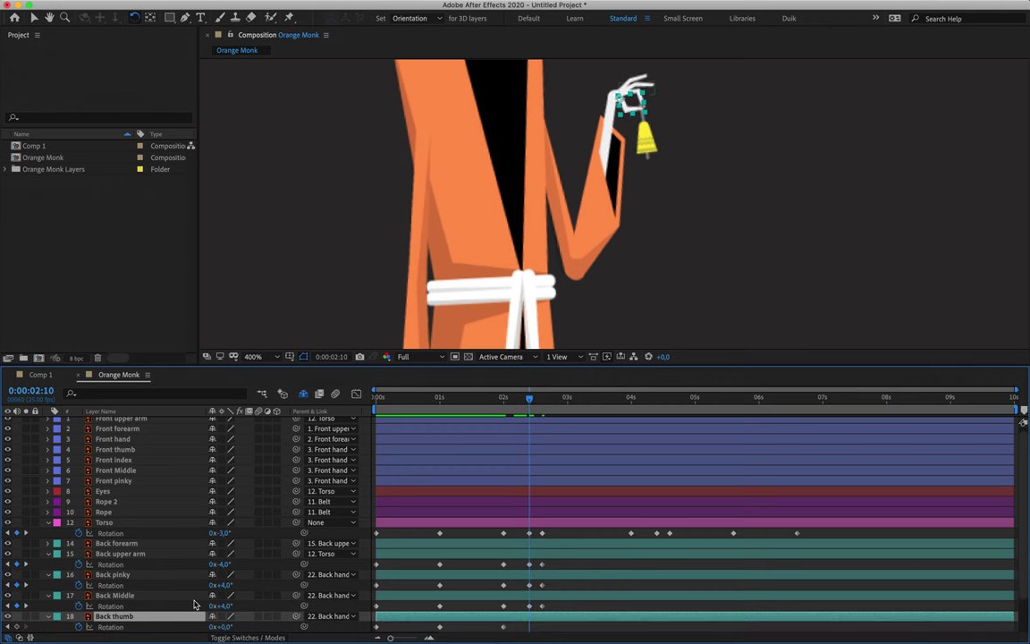
key("r")
scroll(192, 590, "down", 2)
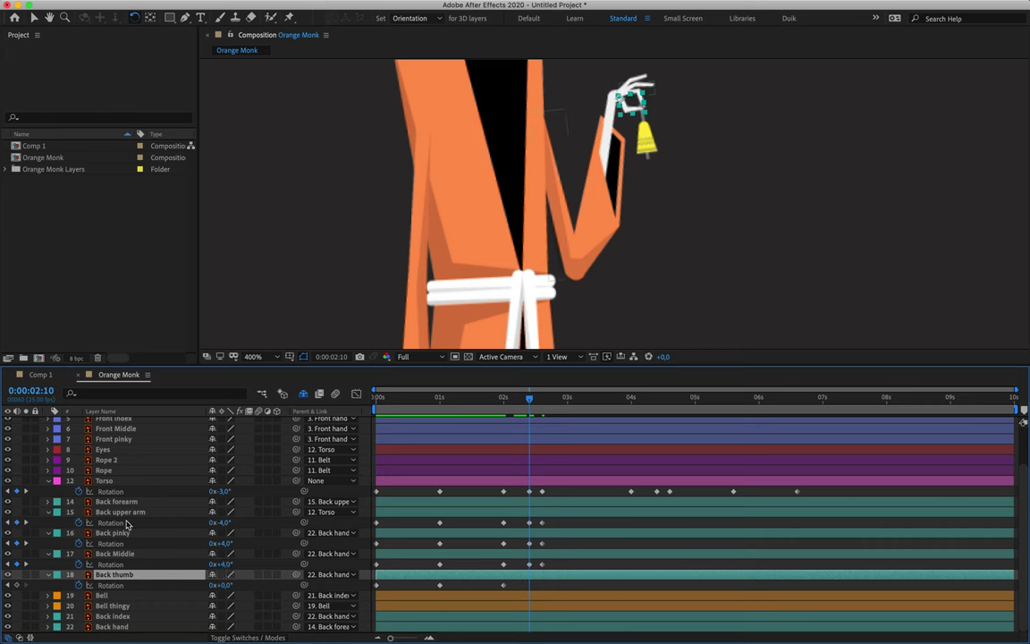
left_click(224, 584)
type("-4")
key("Return")
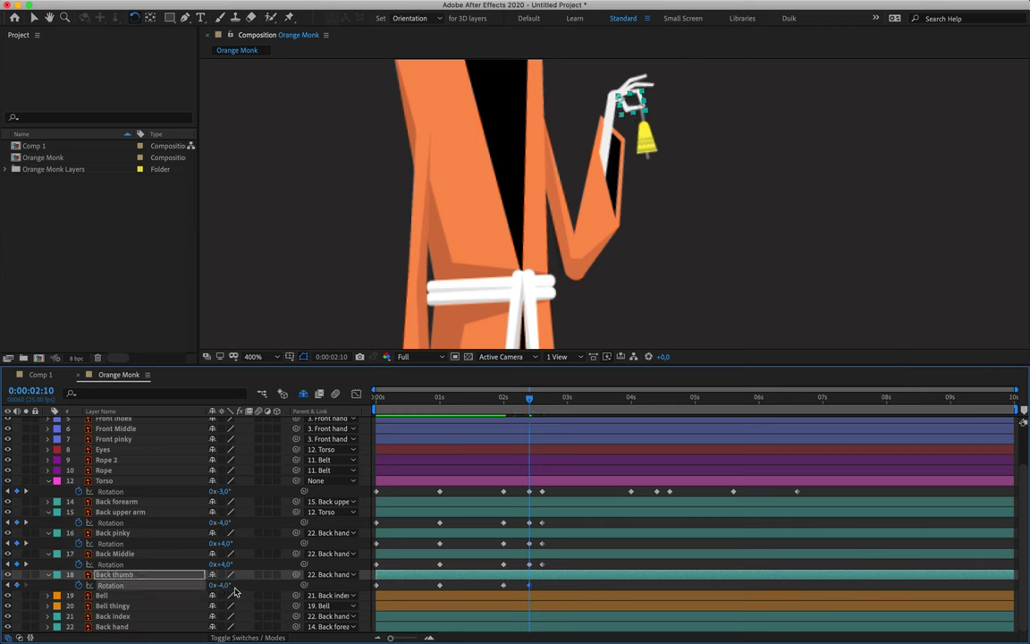
Step: Keyframe the Back thumb's rotation at -3° at 0:00:02:15
left_click(150, 621)
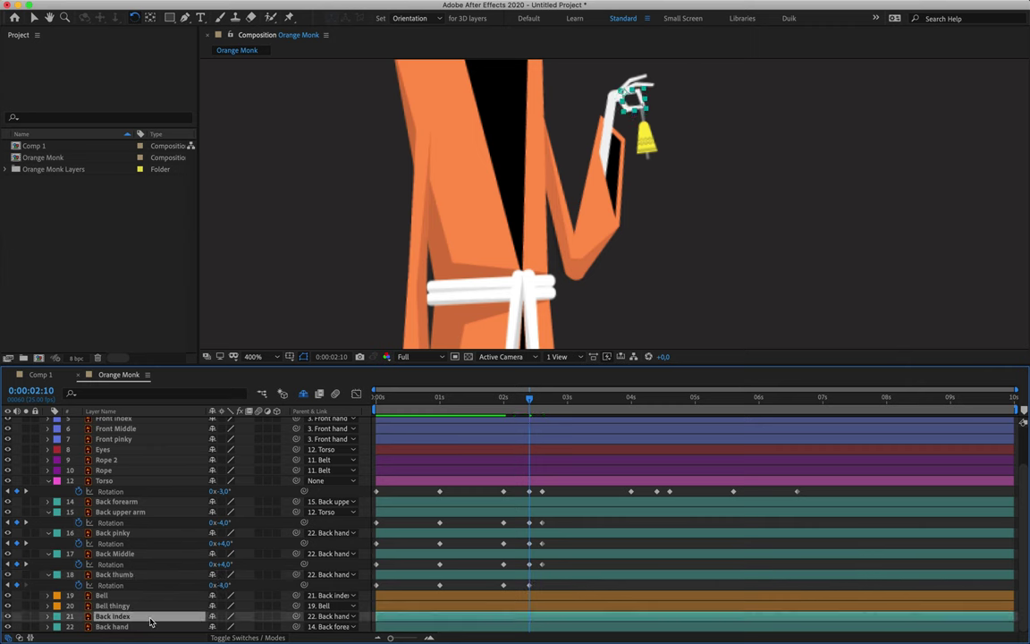
left_click_drag(531, 399, 548, 404)
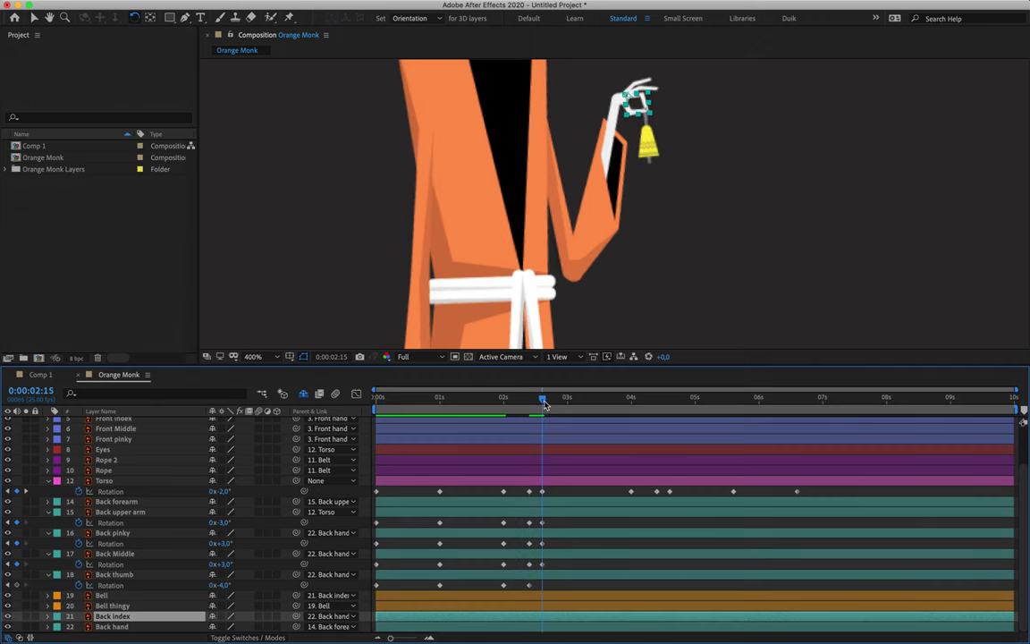
left_click(224, 586)
key("Return")
Step: Reveal the Back index finger's rotation property and keyframe it at 4° at 0:00:02:10
left_click_drag(542, 399, 530, 403)
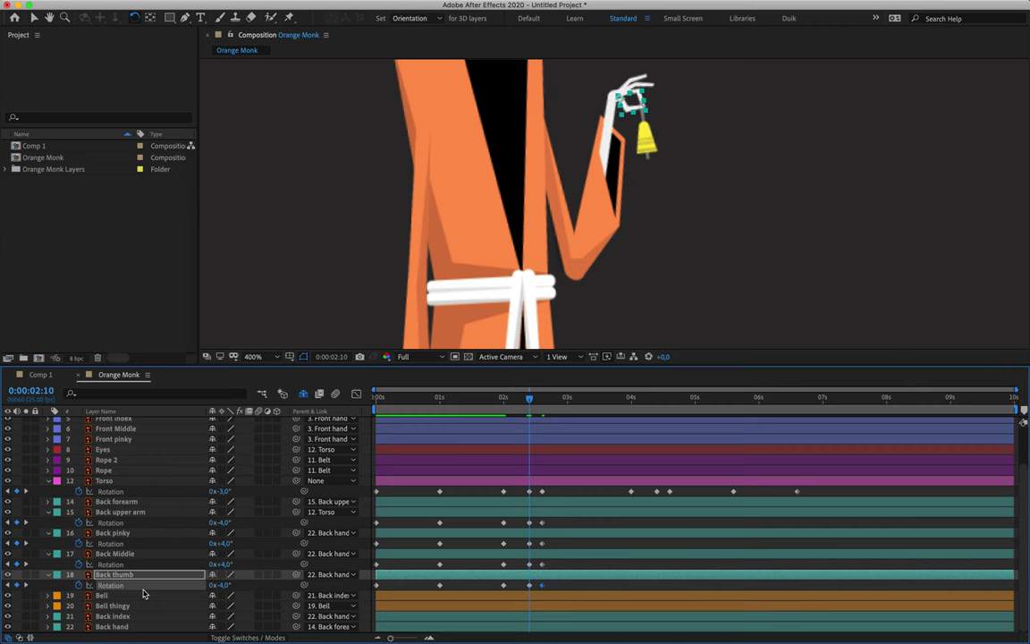
left_click(107, 616)
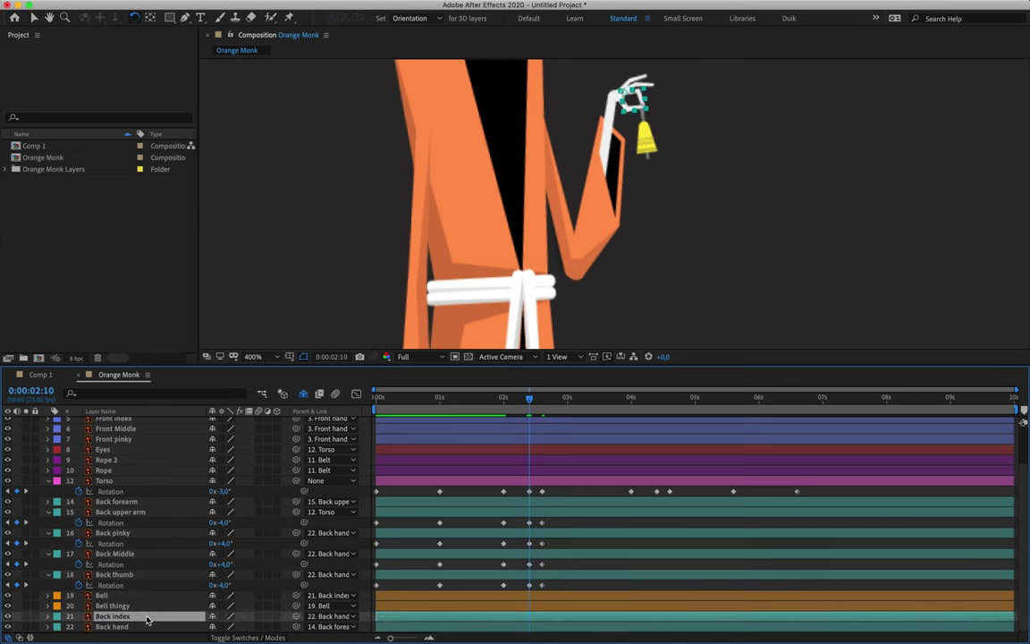
key("u")
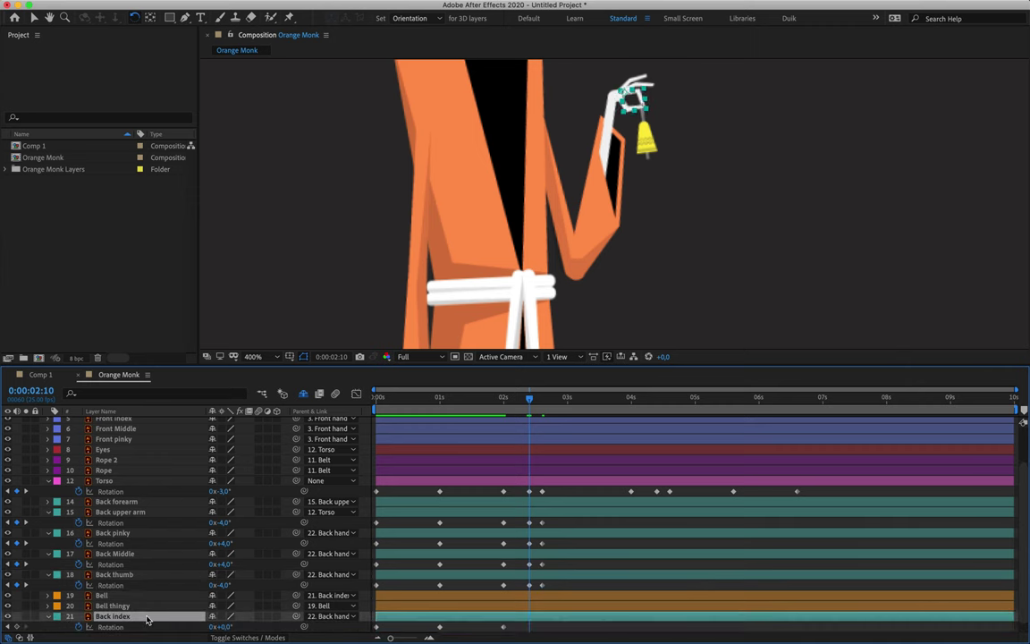
scroll(148, 620, "down", 1)
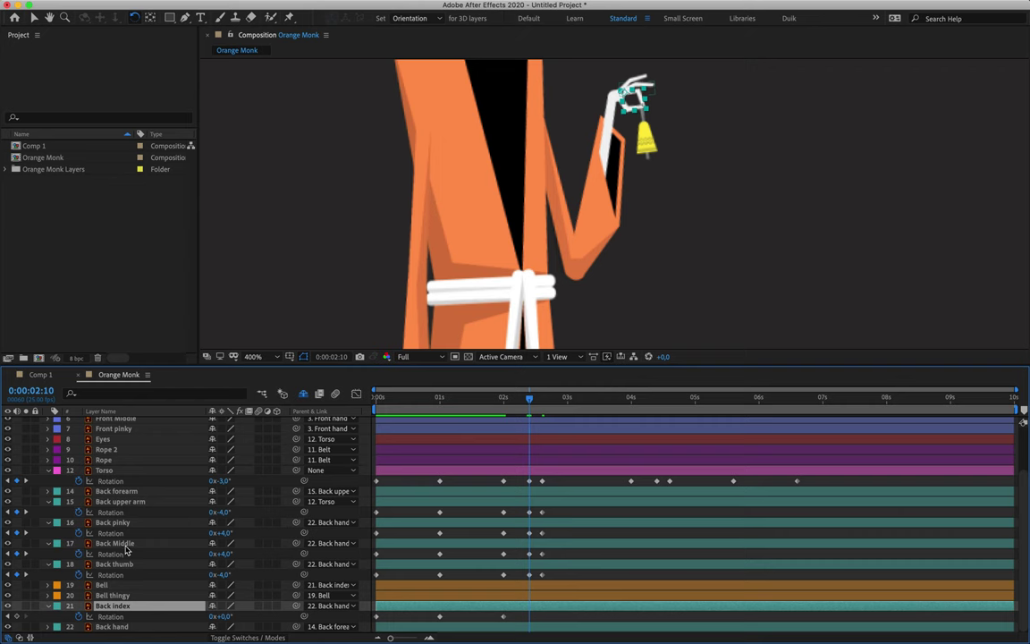
left_click(223, 617)
type("4")
key("Return")
Step: Keyframe the Back index finger's rotation at 3° at 0:00:02:15
key("Page_Down")
key("Page_Down")
key("Page_Down")
key("Page_Down")
key("Page_Down")
left_click(224, 617)
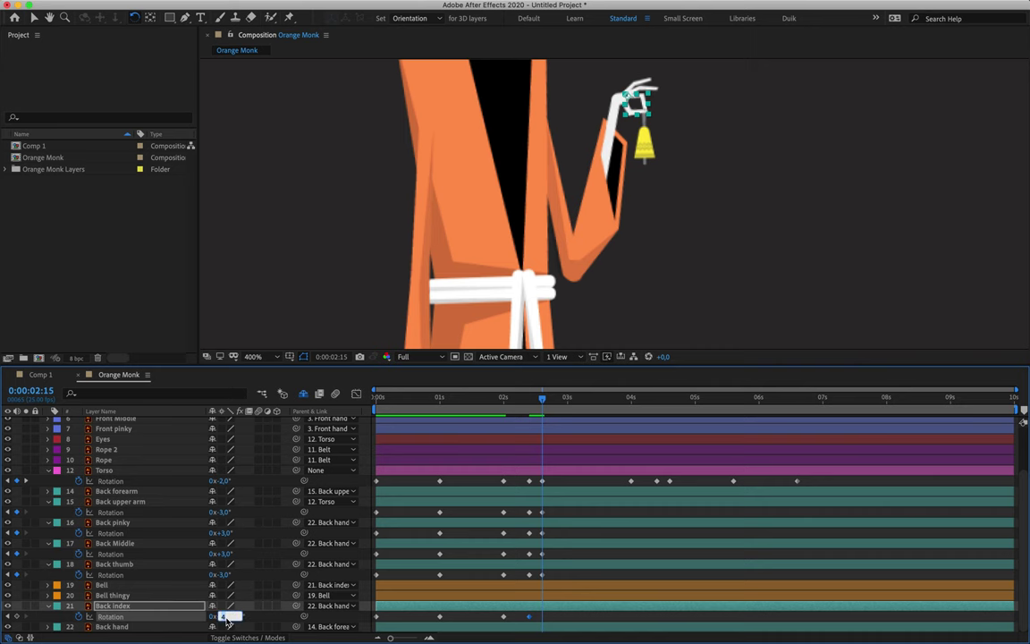
type("3")
key("Return")
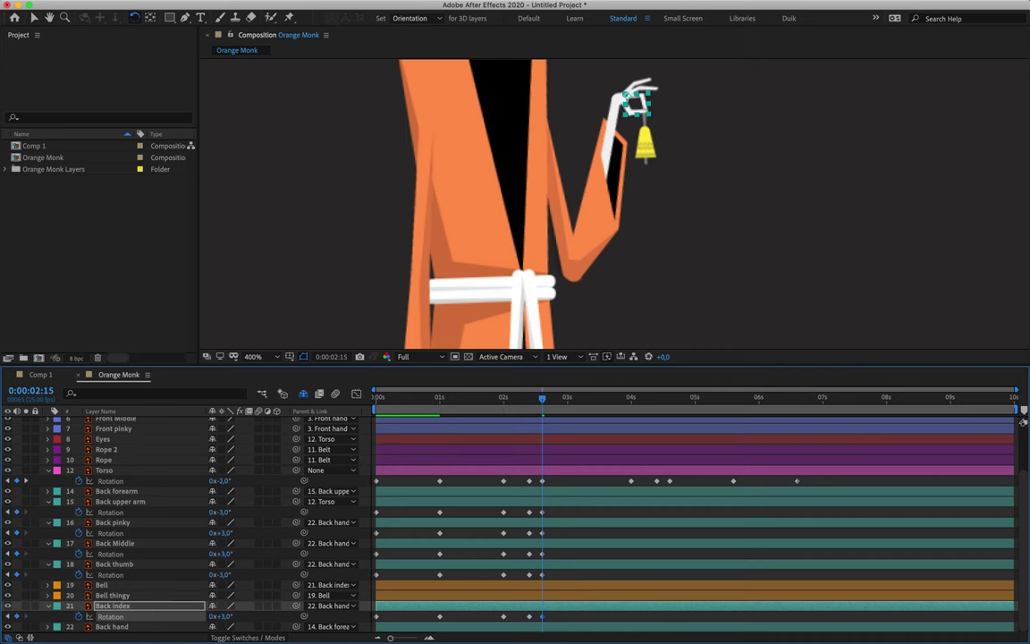
Step: Reveal the Back hand's rotation property and keyframe it at 4° at 0:00:02:10
left_click(163, 629)
key("r")
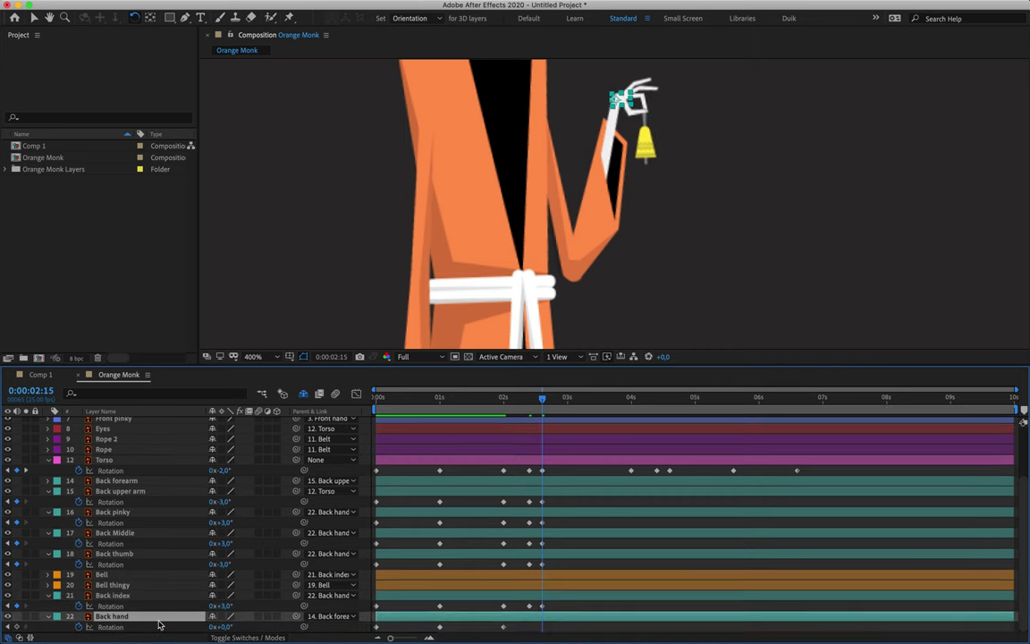
left_click(528, 400)
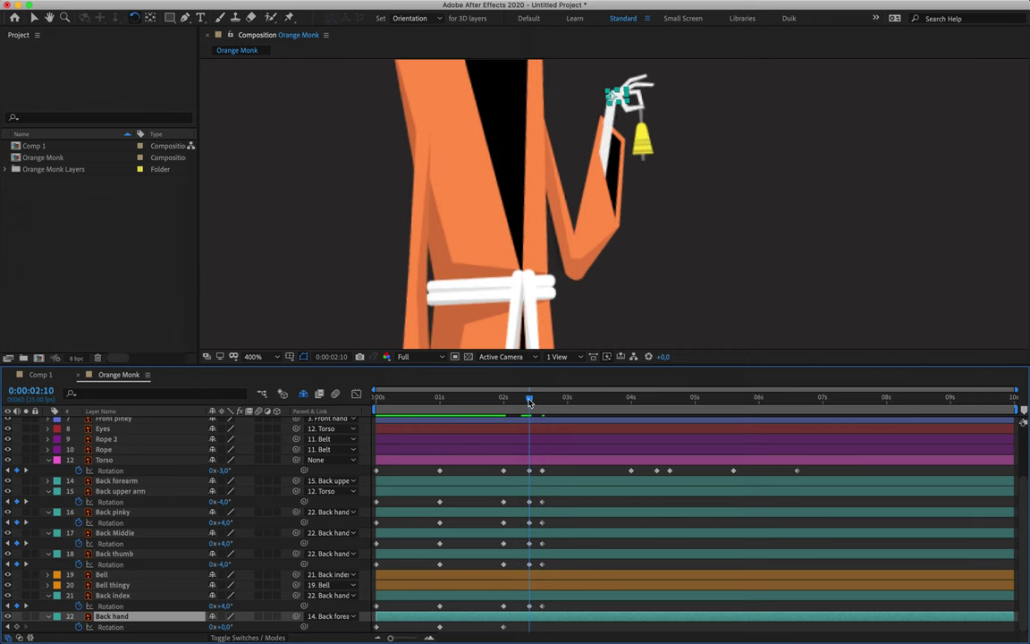
left_click_drag(227, 629, 221, 627)
Step: Keyframe the Back hand's rotation at 3° at 0:00:02:15
key("Page_Down")
key("Page_Down")
key("Page_Down")
key("Page_Down")
key("Page_Down")
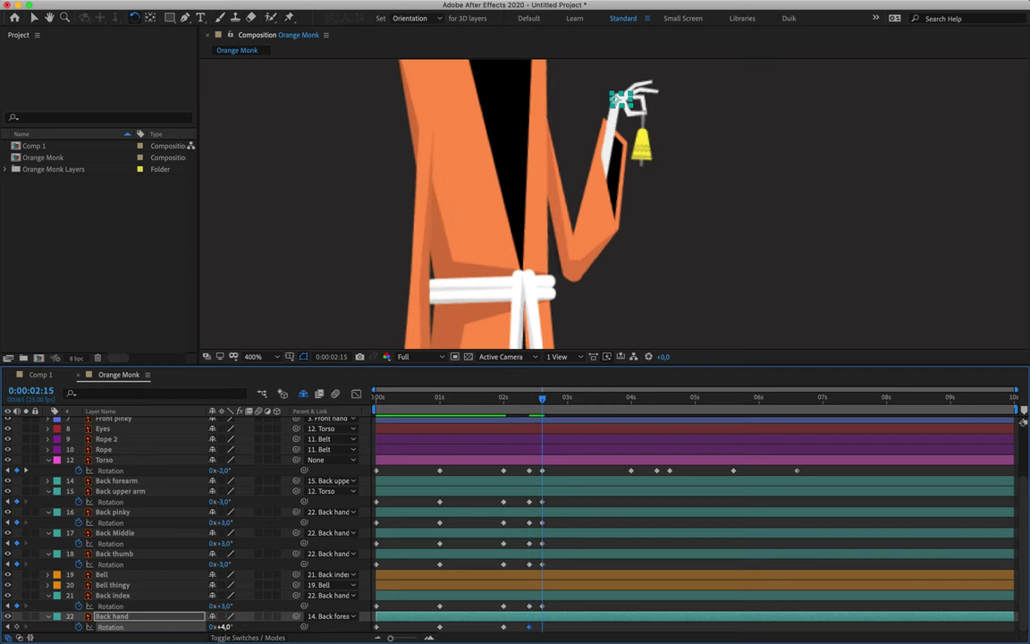
left_click(223, 627)
type("3")
key("Return")
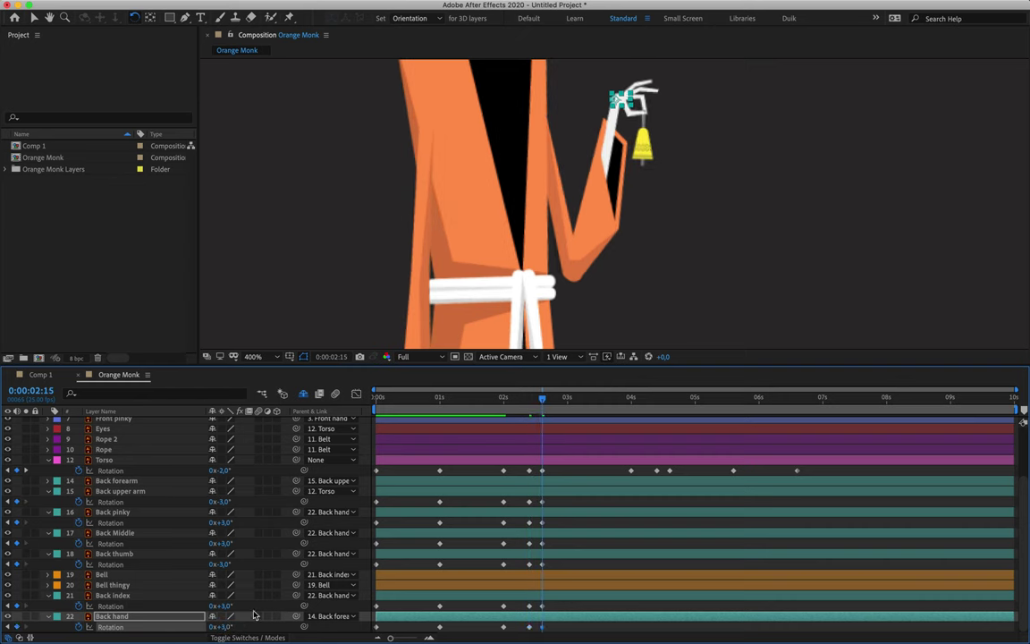
Step: Reveal the Back forearm's rotation property and keyframe it at 4° at 0:00:02:10
left_click(134, 482)
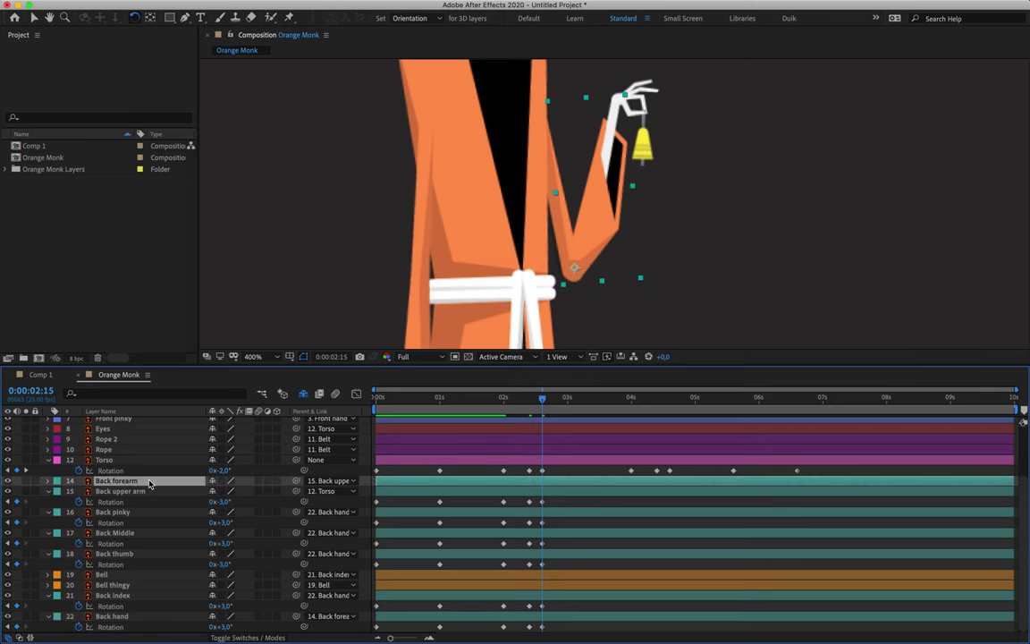
key("r")
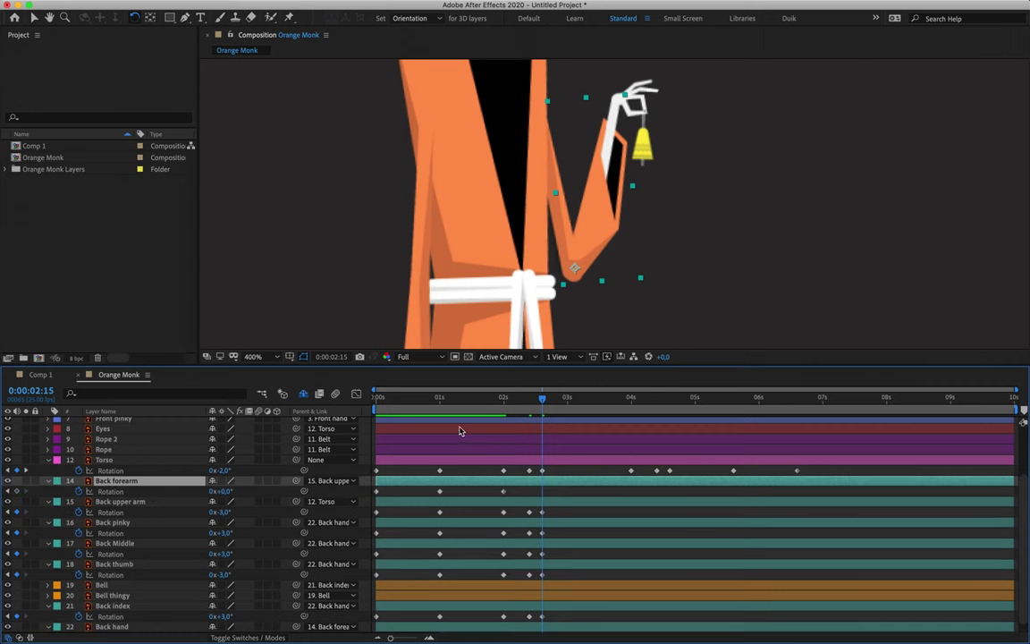
left_click(504, 400)
left_click_drag(505, 404, 530, 405)
left_click_drag(223, 491, 238, 492)
left_click(226, 491)
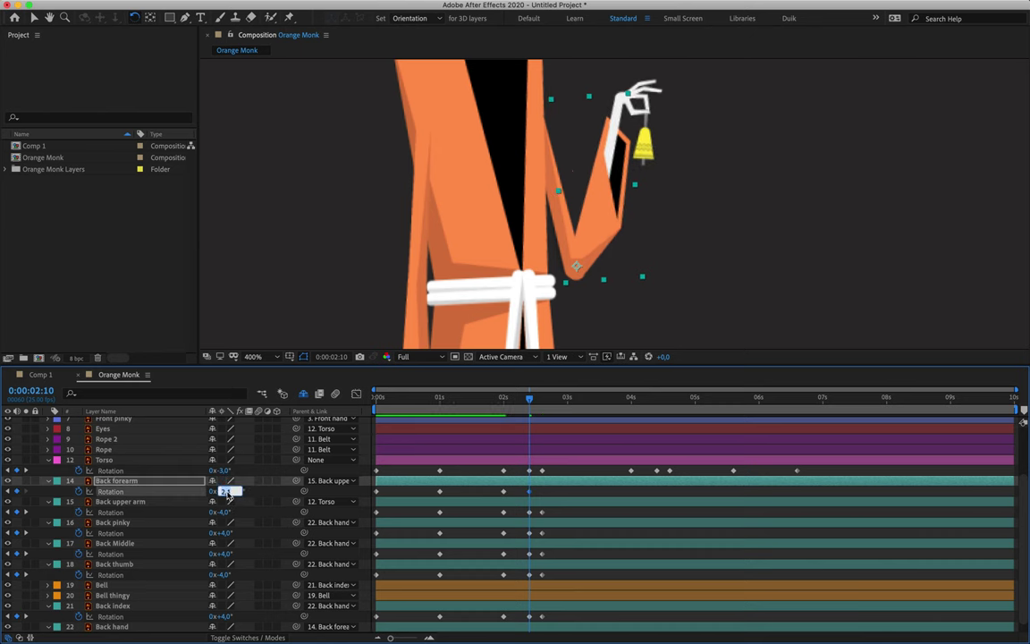
type("4")
key("Return")
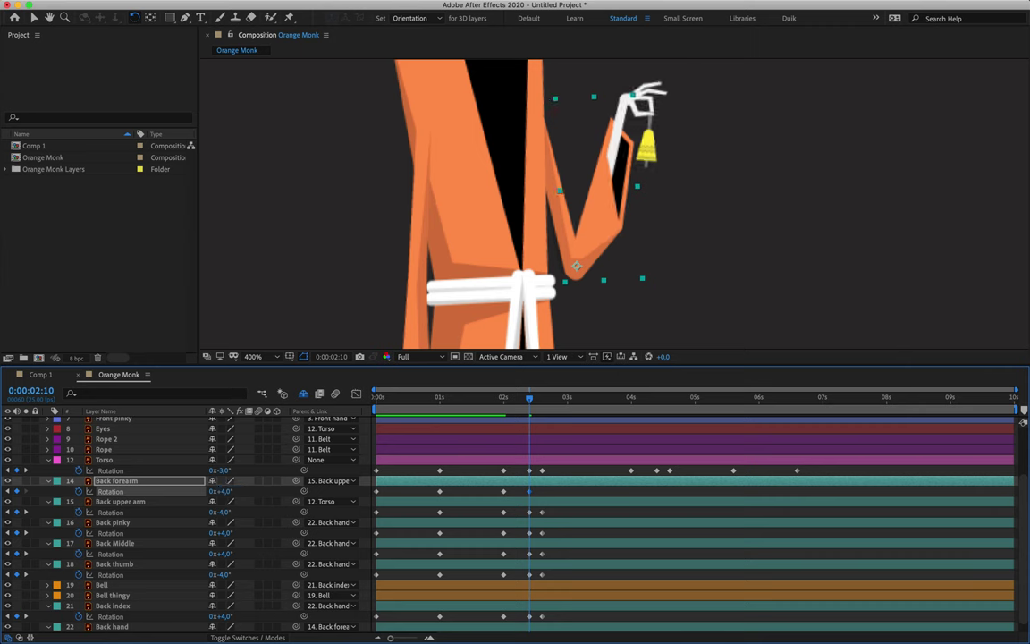
Step: Keyframe the Back forearm's rotation at 3° at 0:00:02:15
key("space")
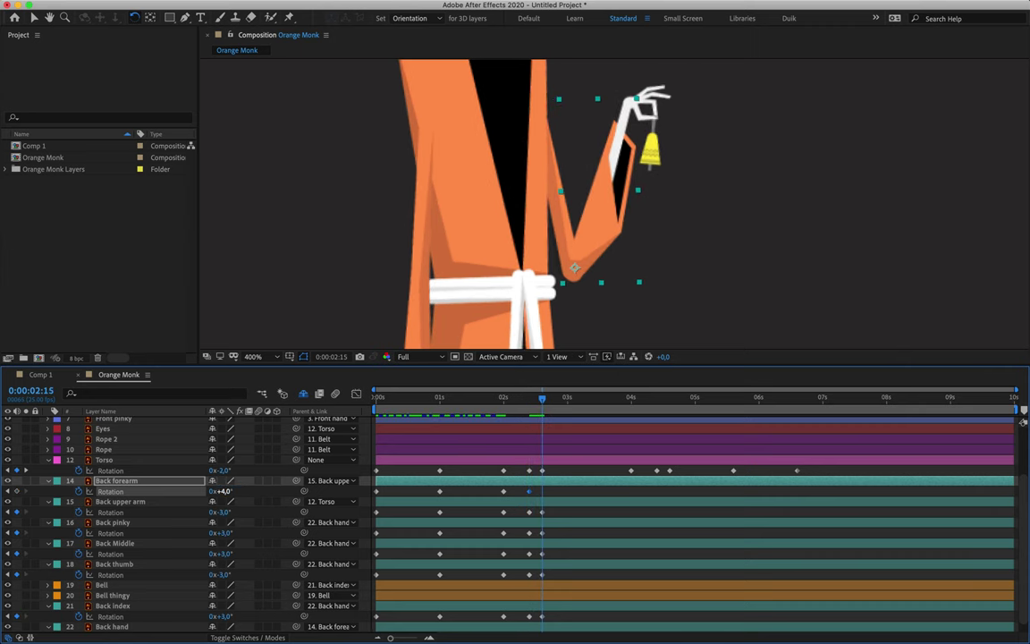
left_click(222, 491)
type("3")
key("Return")
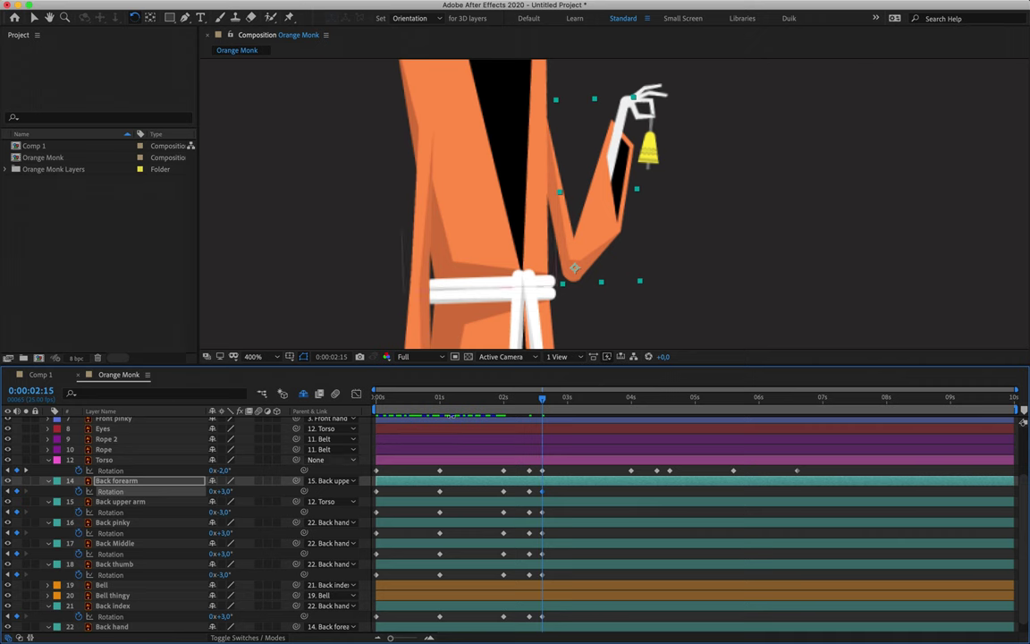
Step: Return to 0:00:02:10 and reveal the rotation properties of the Bell and Bell thingy layers
left_click(530, 399)
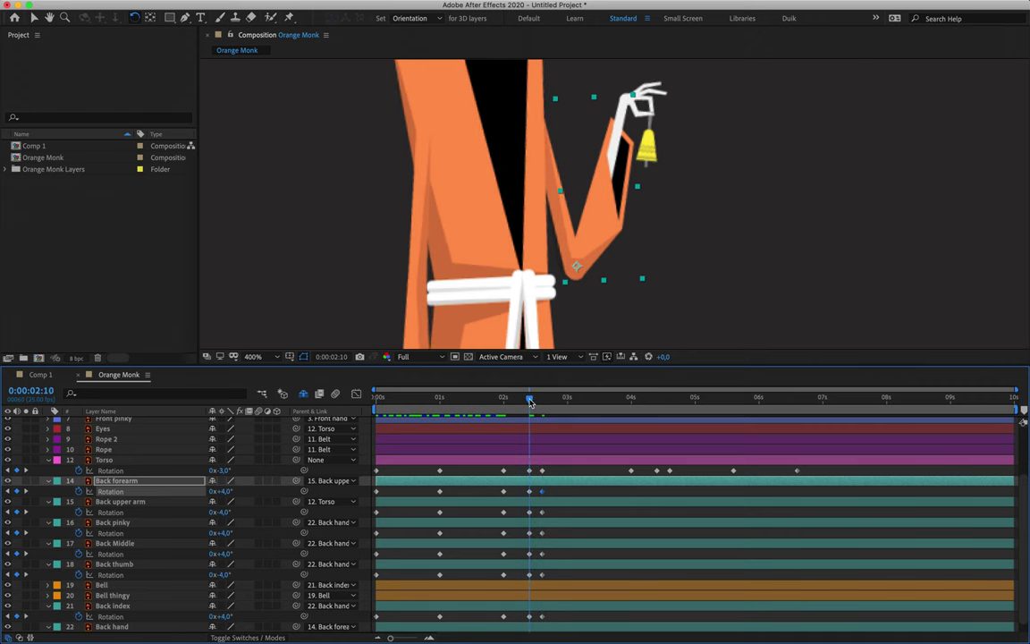
left_click(130, 587)
left_click(134, 597, "shift")
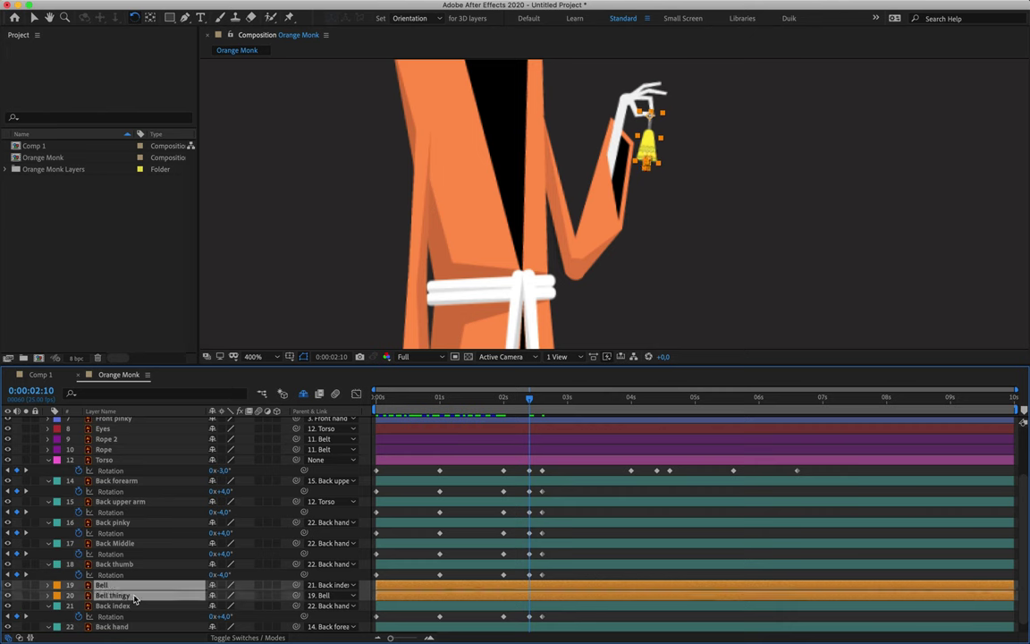
key("r")
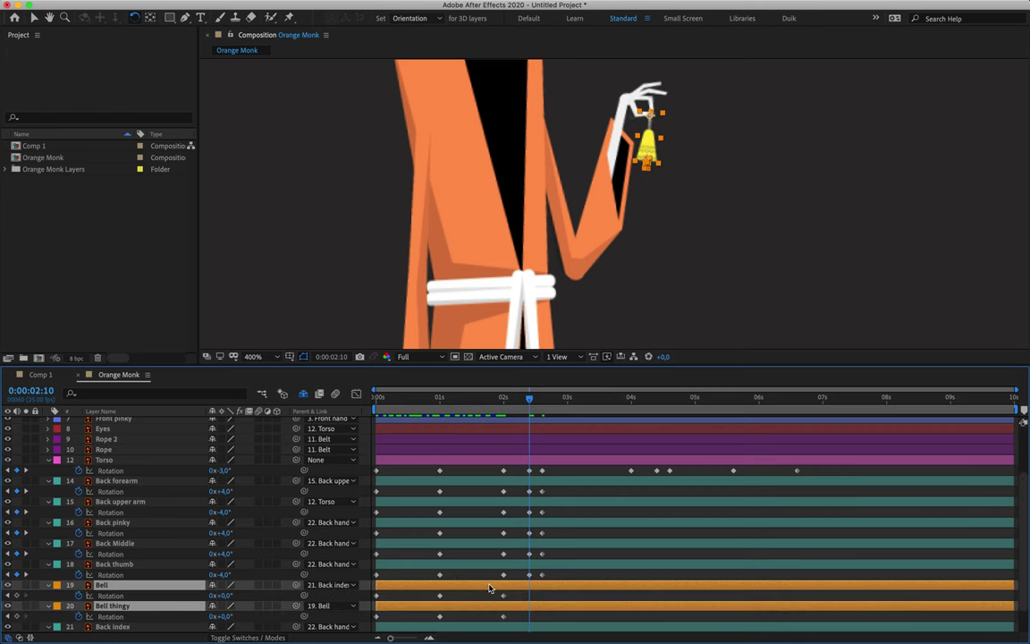
left_click(515, 599)
Step: Try rotating the Bell to -6° at 0:00:02:10, and undo the change
left_click(156, 587)
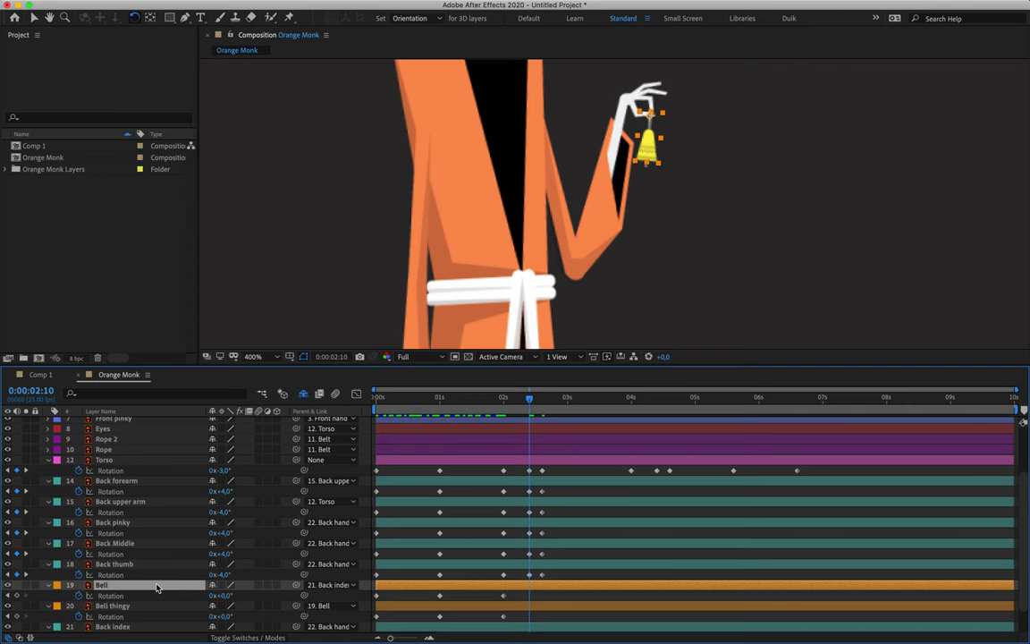
left_click_drag(215, 596, 196, 598)
key("super+z")
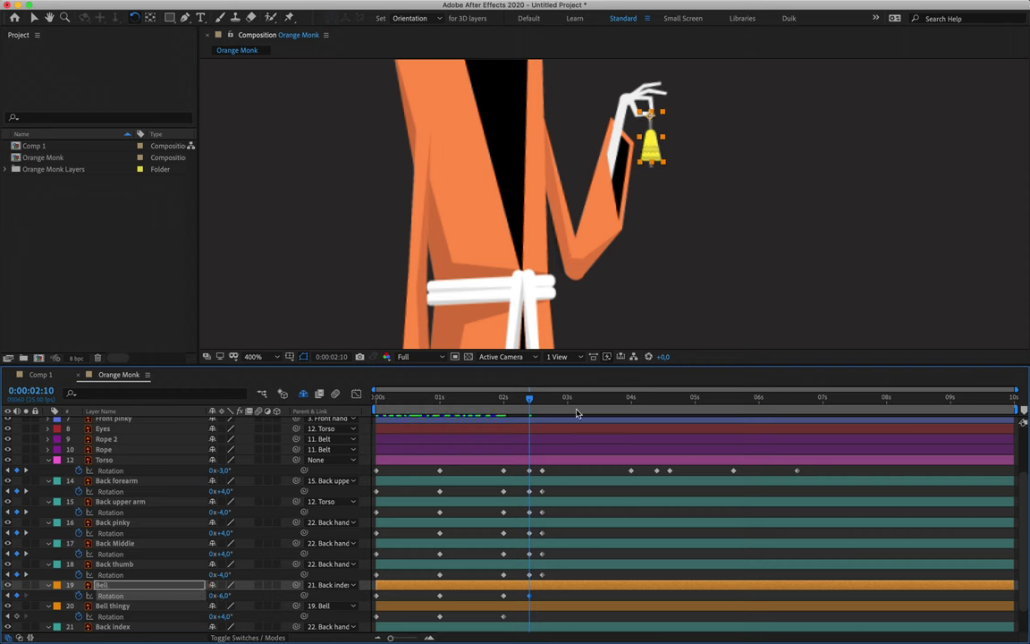
mouse_move(529, 398)
left_mouse_down()
mouse_move(511, 400)
mouse_move(530, 400)
left_mouse_up()
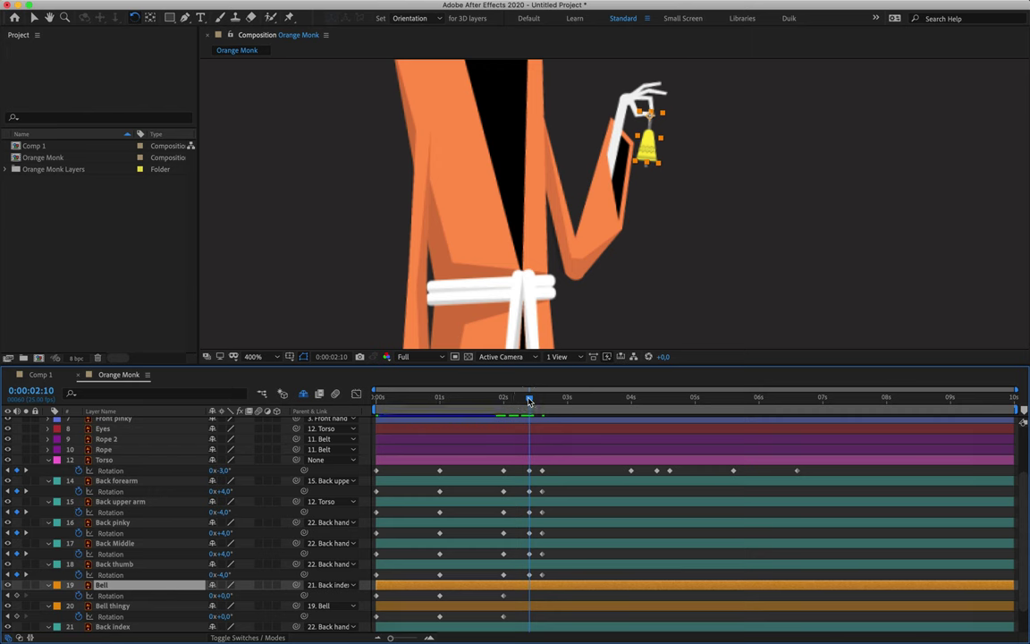
Step: Keyframe the Bell's rotation at 3° at 0:00:02:10
left_click_drag(226, 595, 227, 596)
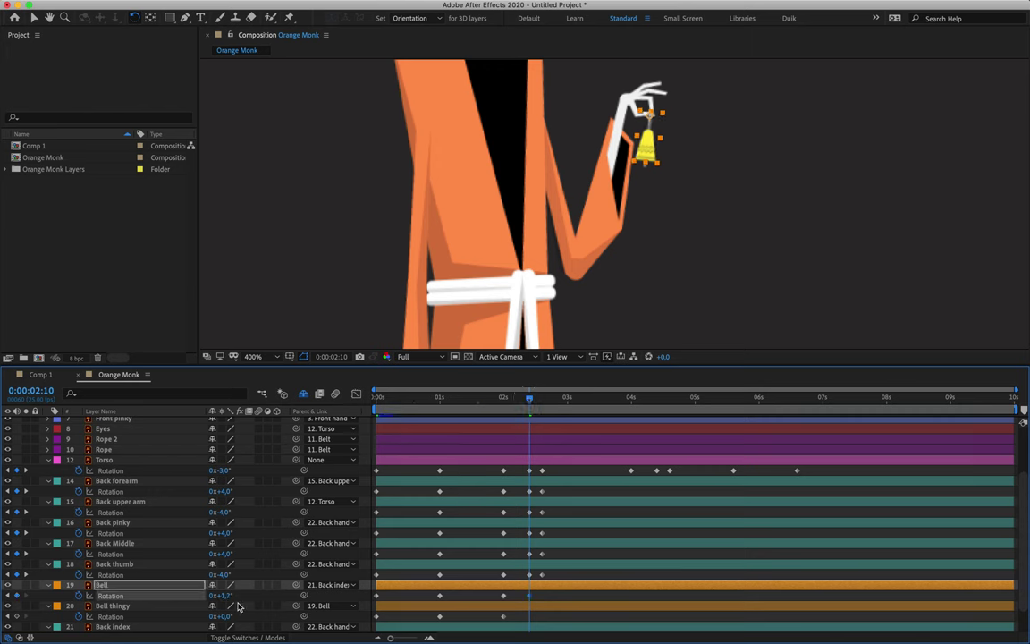
left_click(228, 597)
type("3")
key("Return")
left_click(224, 596)
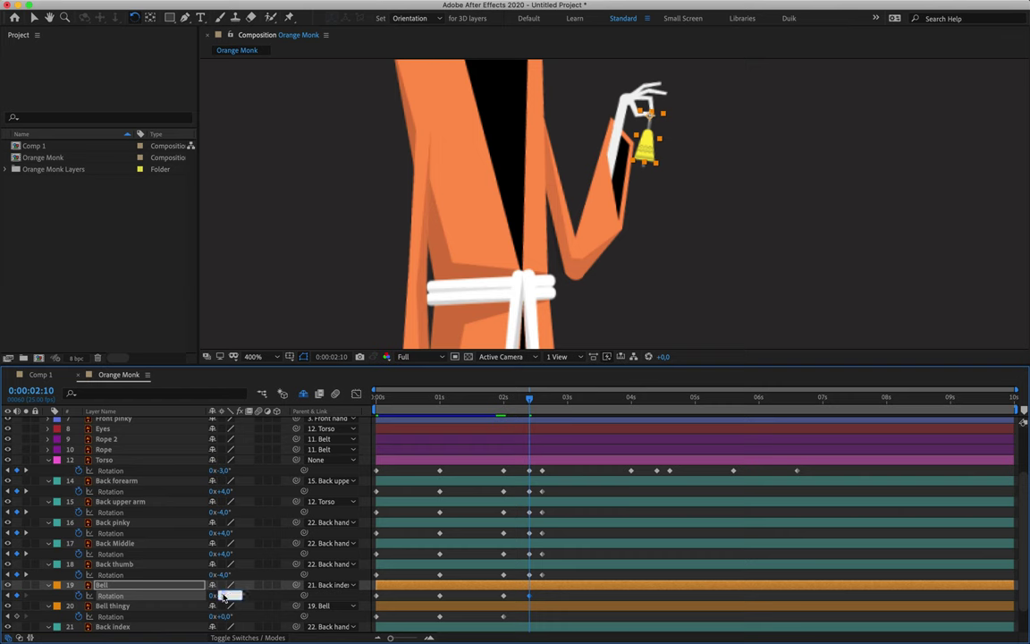
left_click(257, 600)
Step: Keyframe the Bell's rotation at 2° at 0:00:02:15
key("Page_Down")
key("Page_Down")
key("Page_Down")
key("Page_Down")
key("Page_Down")
key("Page_Down")
key("Page_Up")
left_click(223, 596)
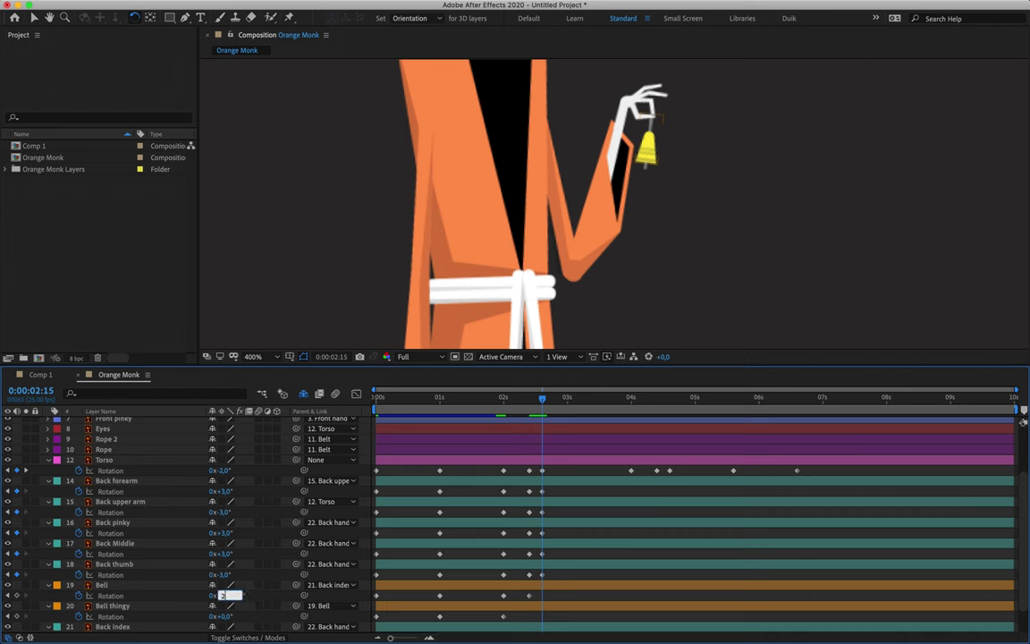
type("2")
key("Return")
Step: Return to 0:00:02:10 and keyframe the Bell thingy's rotation at 3°
mouse_move(542, 399)
left_mouse_down()
mouse_move(582, 398)
mouse_move(529, 401)
left_mouse_up()
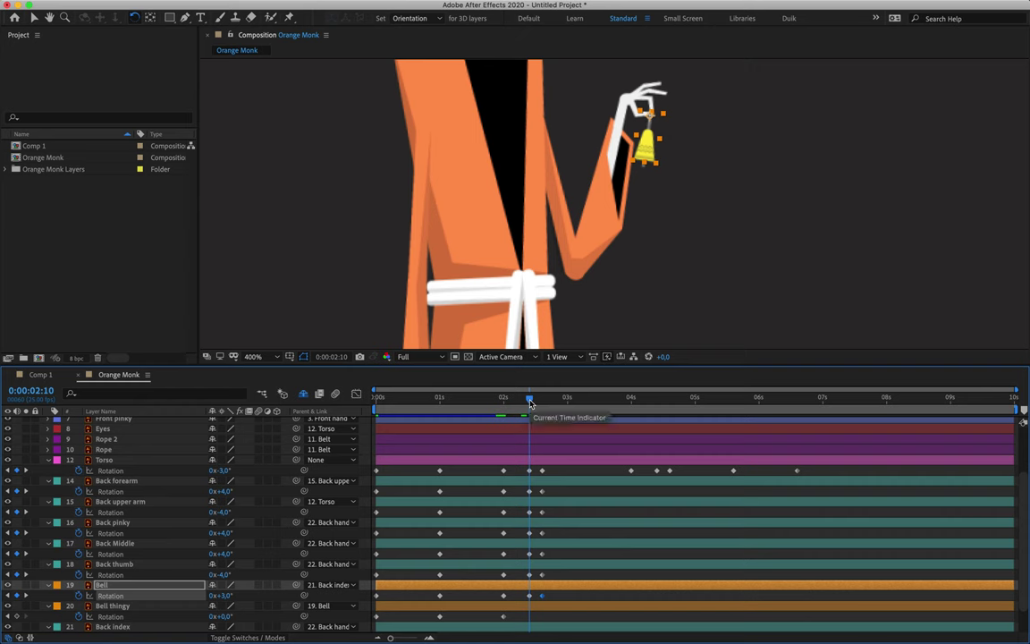
left_click(226, 617)
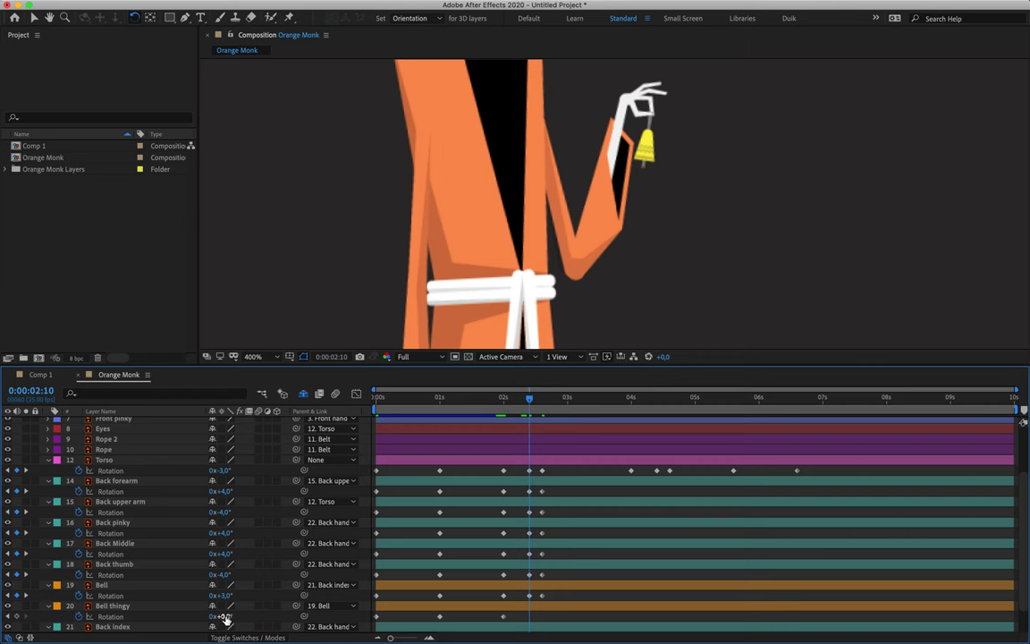
type("3")
key("Return")
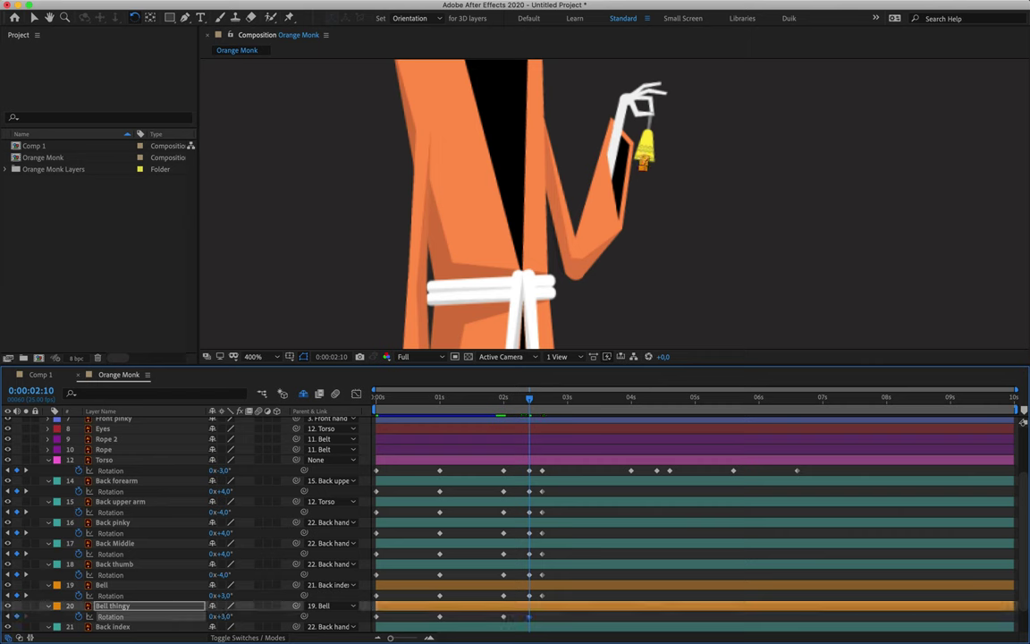
Step: Keyframe the Bell thingy's rotation at 2° at 0:00:02:15
key("Page_Down")
key("Page_Down")
key("Page_Down")
key("Page_Down")
key("Page_Down")
left_click(226, 617)
type("2")
key("Return")
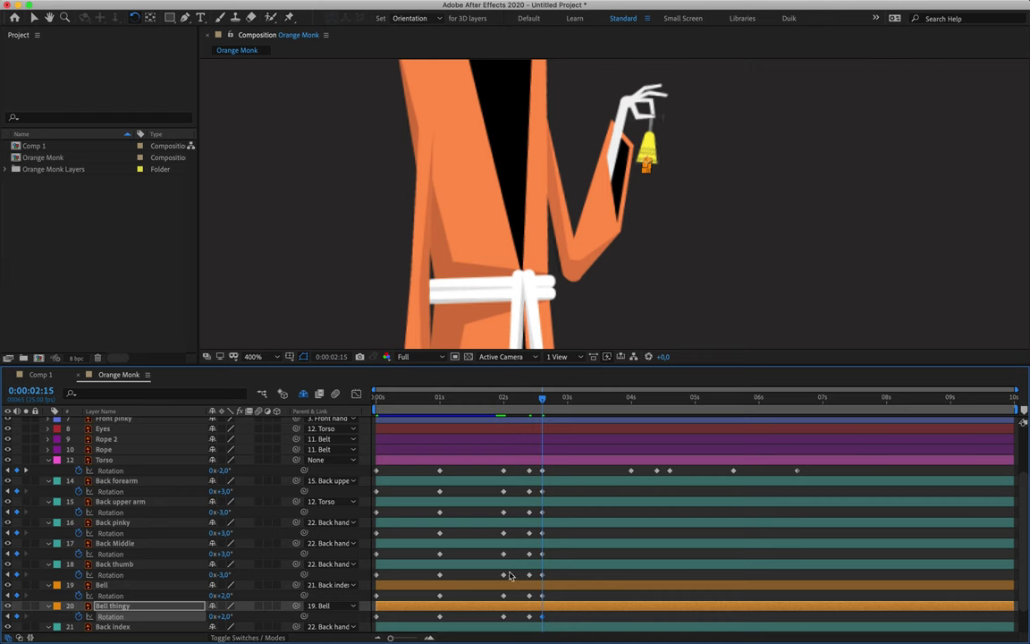
Step: Keyframe the Back hand's rotation at 8° at 0:00:03:00
scroll(465, 517, "down", 2)
left_click_drag(586, 397, 545, 438)
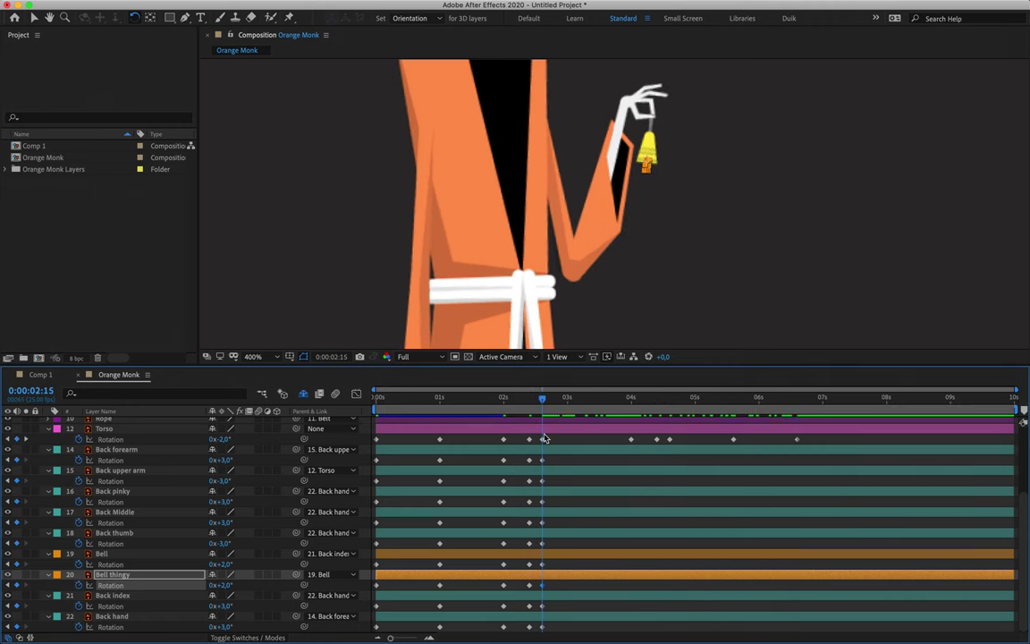
left_click(133, 617)
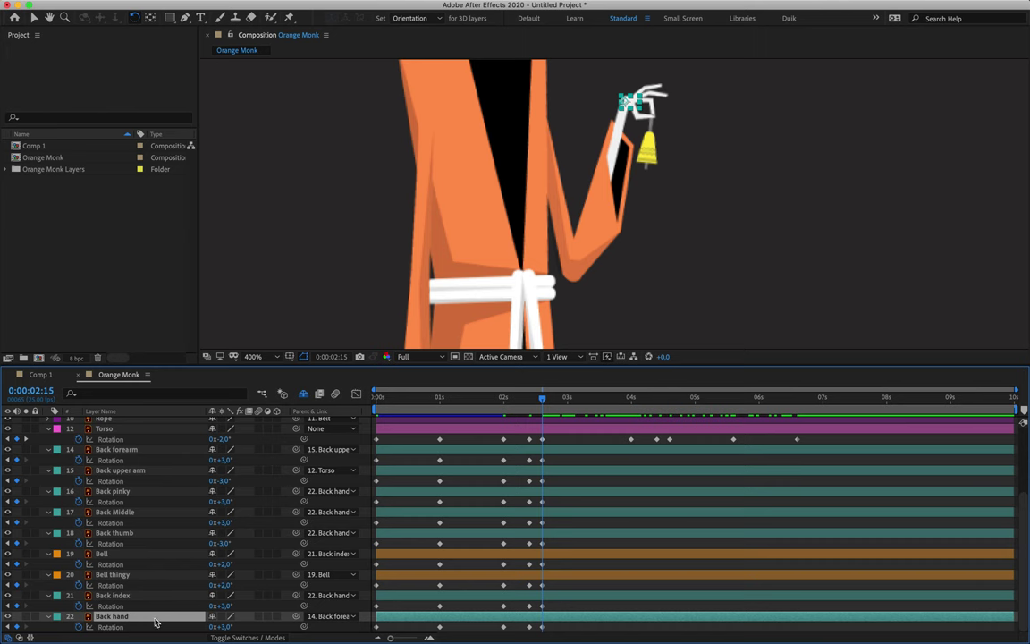
key("space")
left_click(223, 627)
left_click_drag(223, 627, 257, 630)
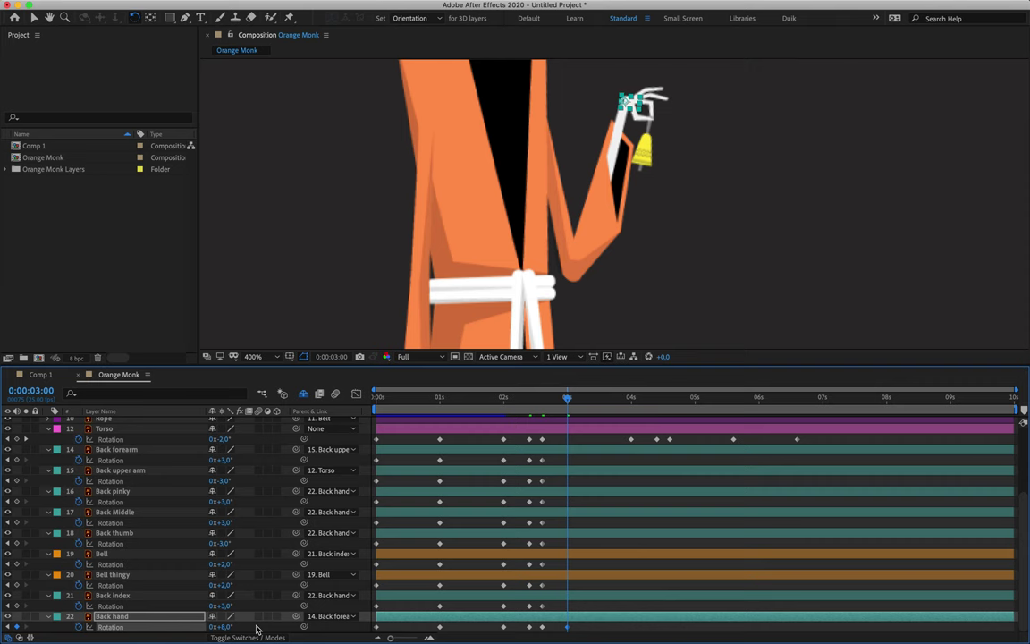
Step: Keyframe the Back hand's rotation at 0:00:03:10, trying -8° and then setting it to -16°
key("shift+Page_Down")
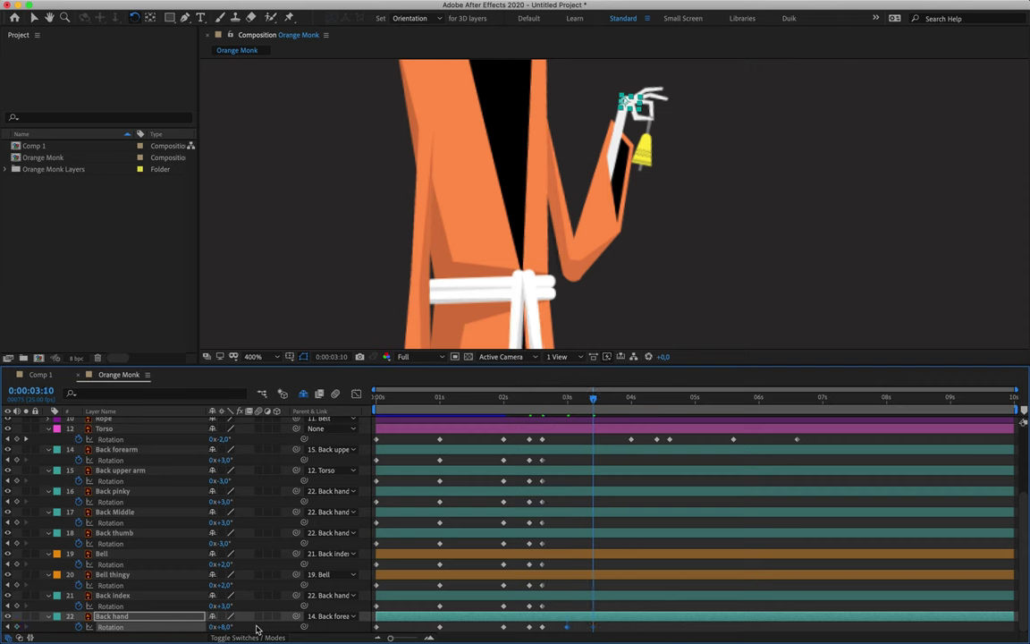
left_click(226, 626)
type("-8")
key("Return")
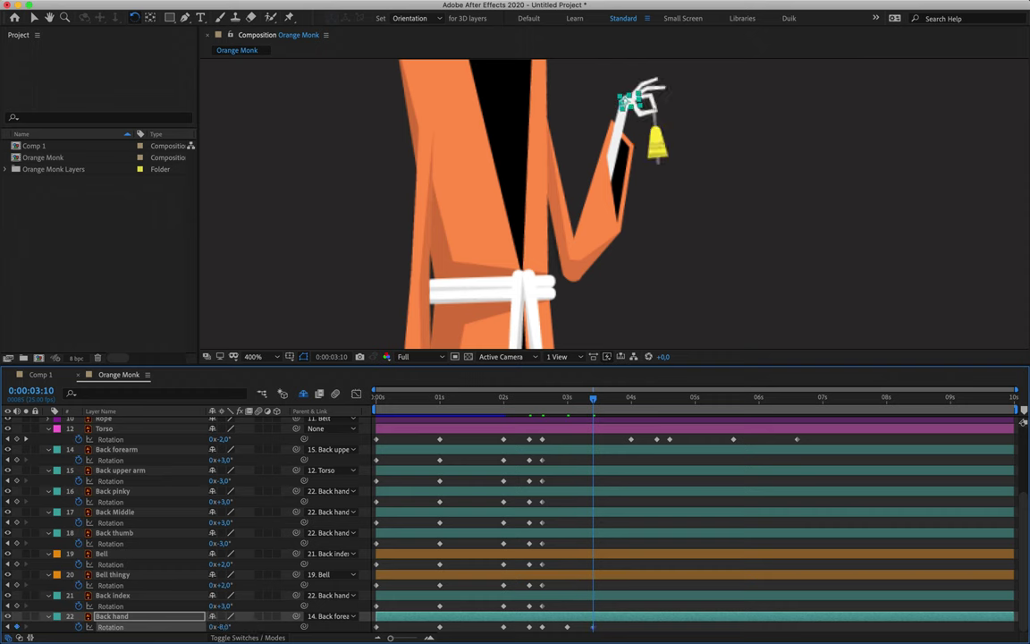
left_click(224, 627)
type("-16")
key("Return")
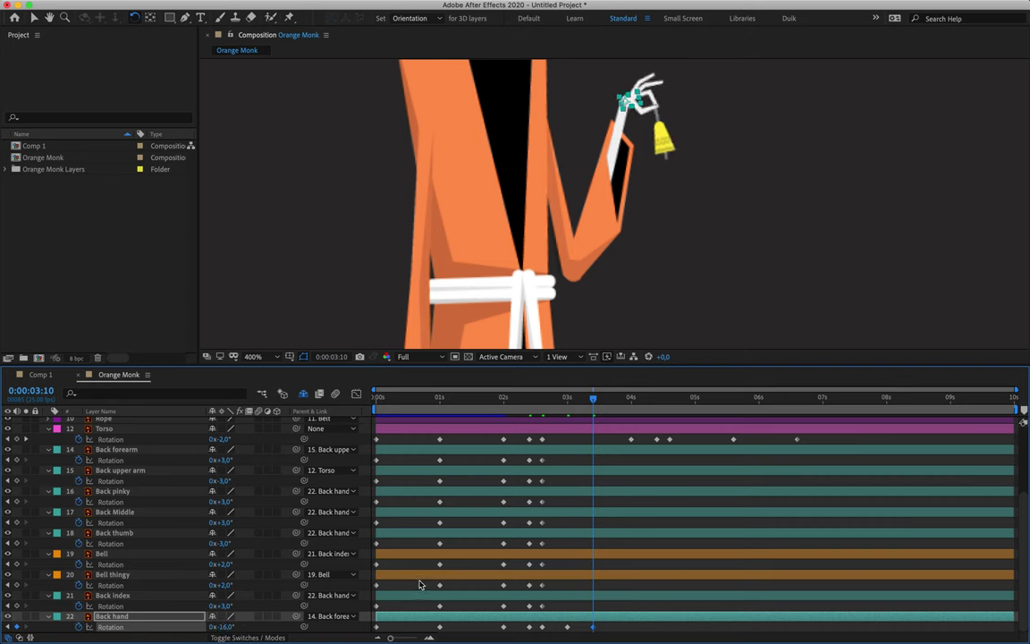
Step: Keyframe the Back hand's rotation at 8° at 0:00:03:20 and at -8° at 0:00:04:05
key("shift+Page_Down")
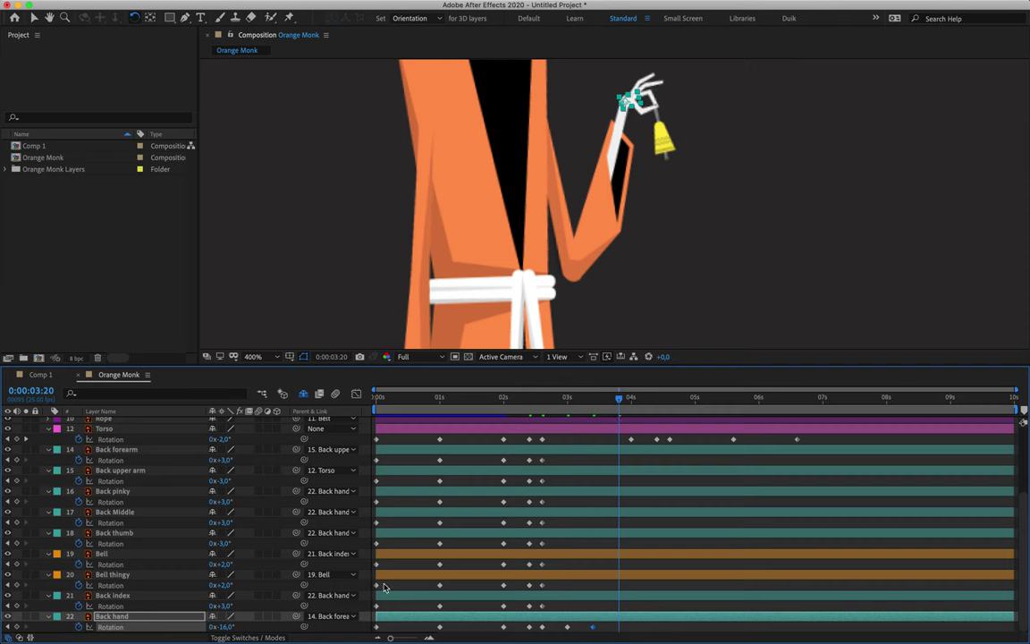
left_click(225, 627)
type("6")
key("Return")
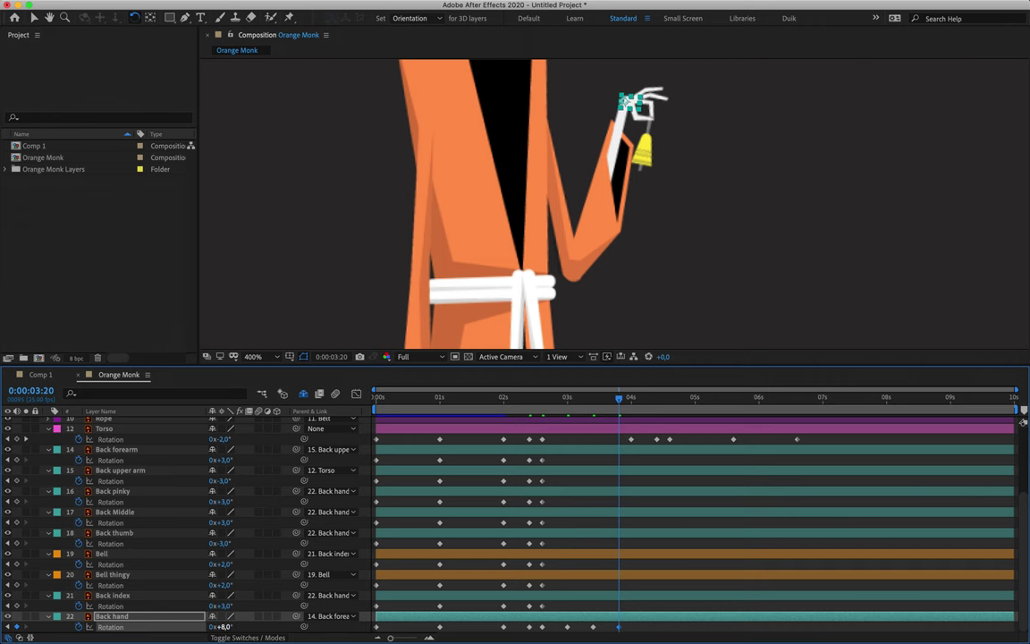
key("shift+Page_Down")
left_click(225, 627)
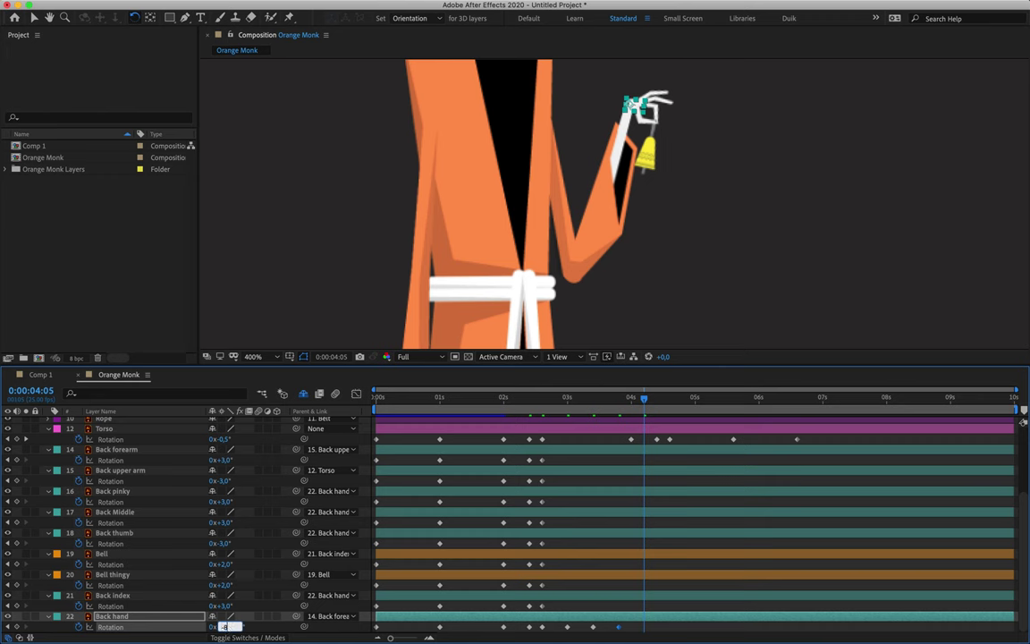
key("Return")
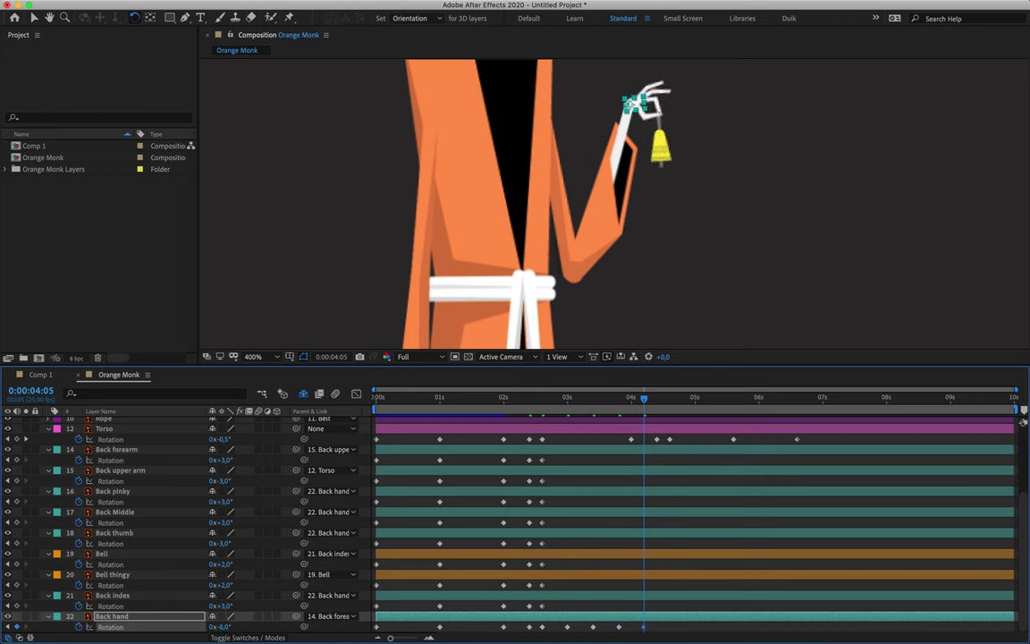
Step: Keyframe the Back hand's rotation at 0° at 0:00:04:15 and paste copies of its first three rotation keyframes from that time
key("shift+Page_Down")
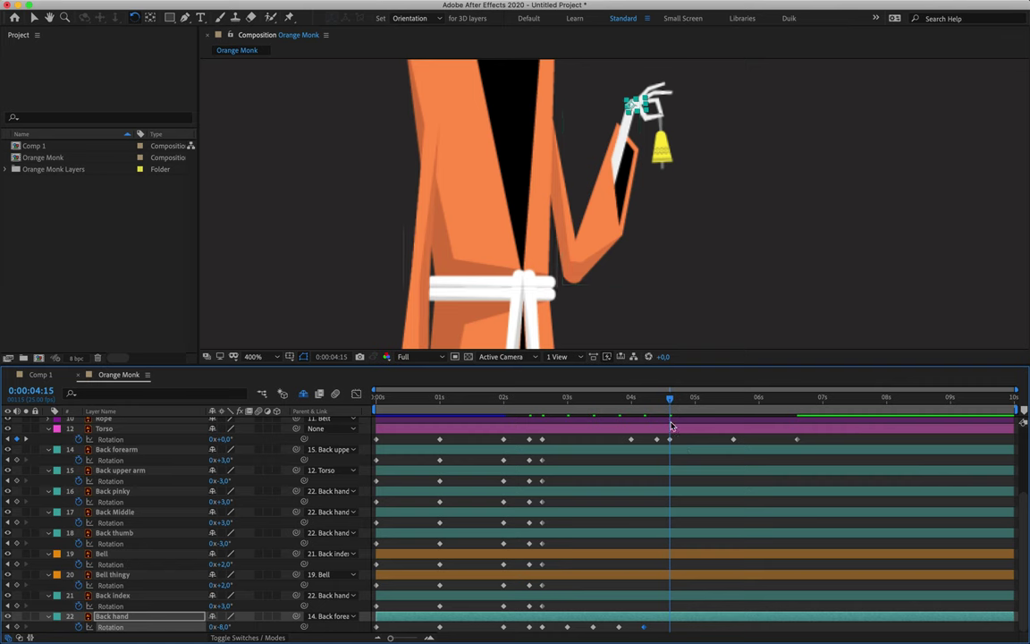
left_click(223, 627)
type("0")
key("Return")
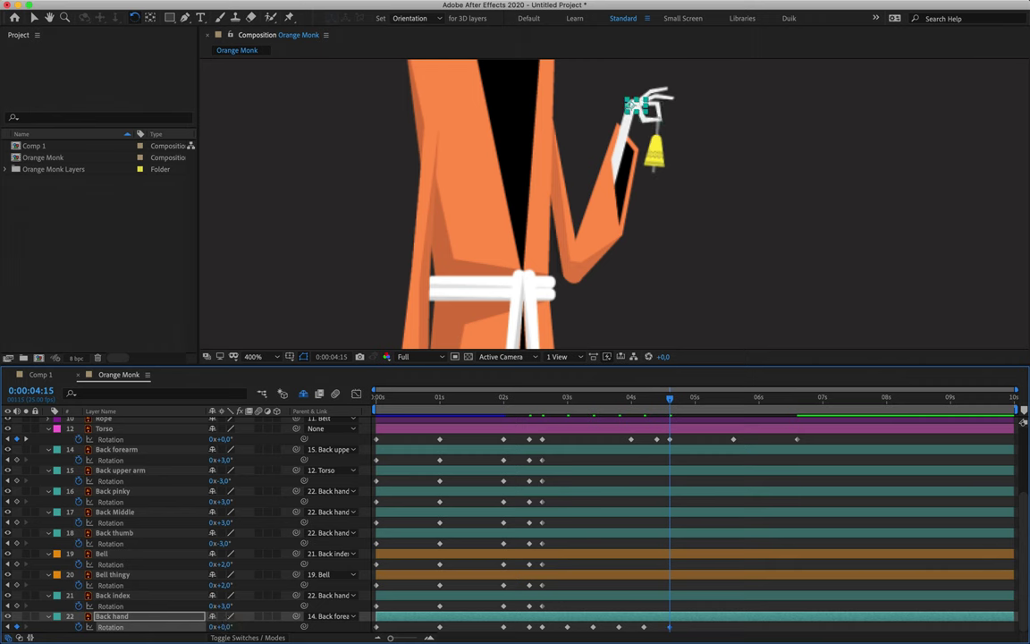
left_click(507, 627)
left_click_drag(513, 629, 356, 640)
Step: Play back and scrub through the animation to check the Back hand's swing with the bell
left_click(506, 398)
left_click(488, 398)
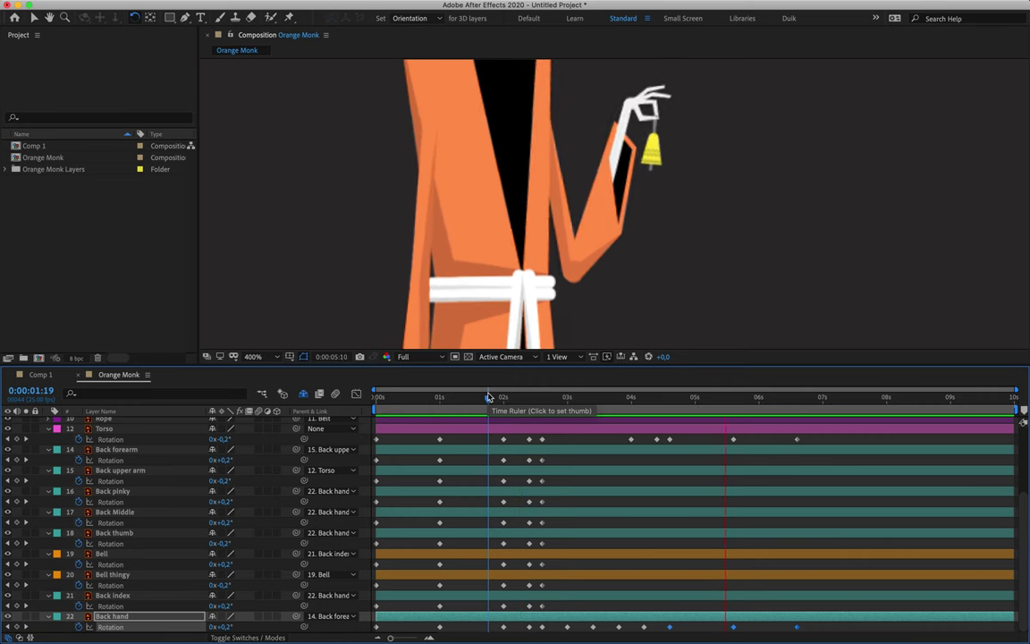
key("space")
left_click_drag(484, 402, 747, 404)
left_click_drag(572, 401, 524, 403)
key("space")
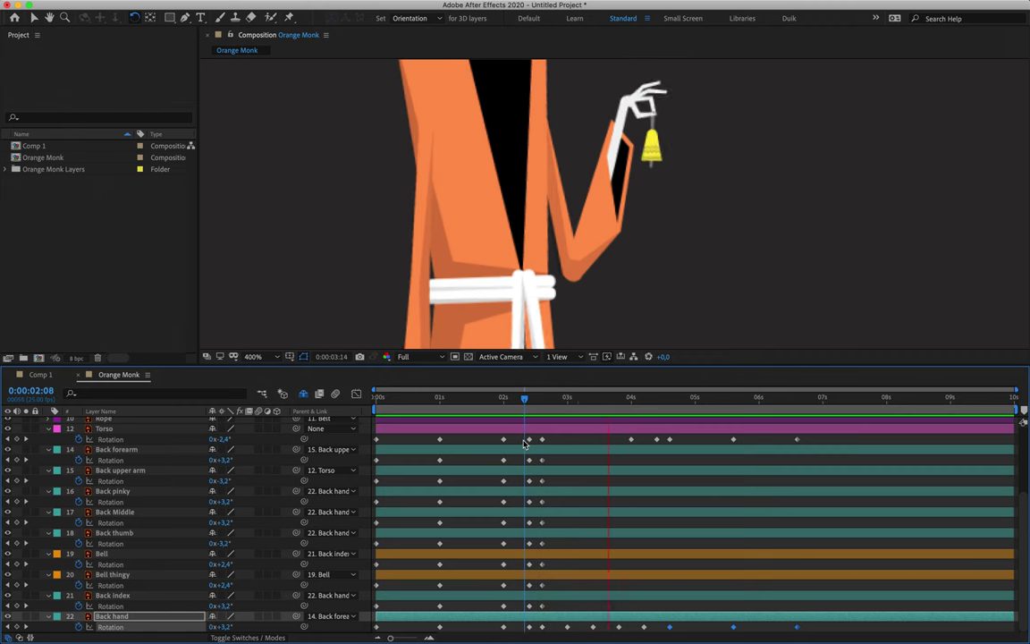
key("space")
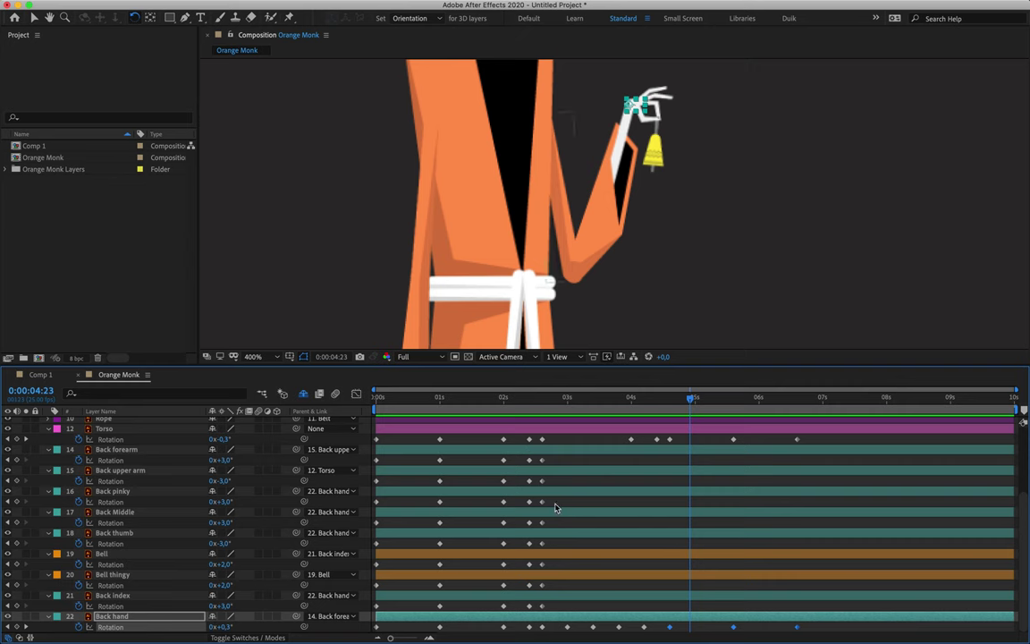
Step: Select the Back index layer, try adjusting its rotation at 0:00:03:00, and undo the change
left_click(511, 402)
left_click_drag(510, 401, 542, 414)
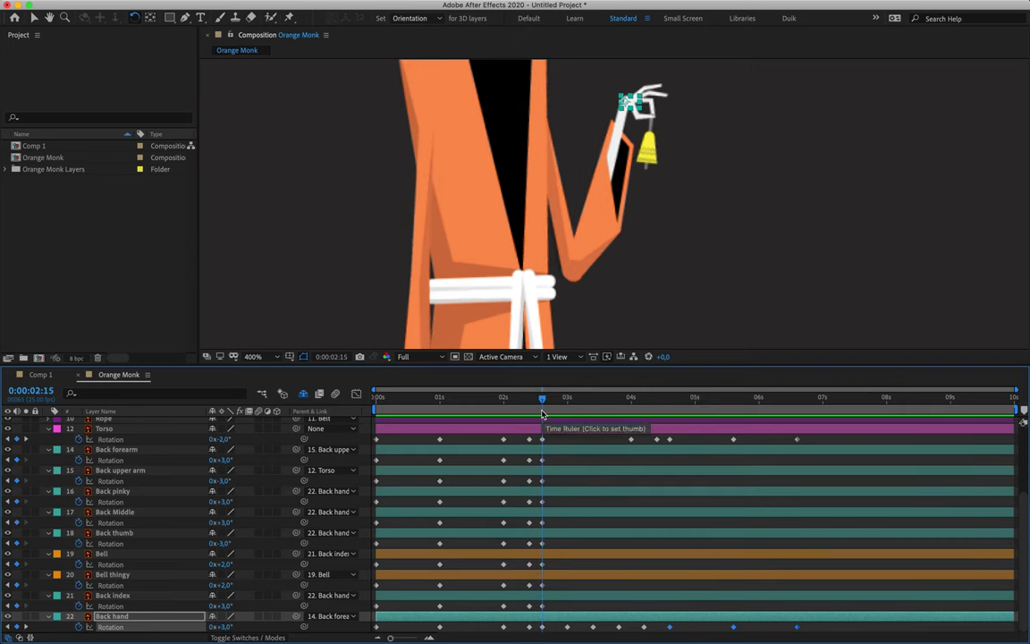
left_click(116, 595)
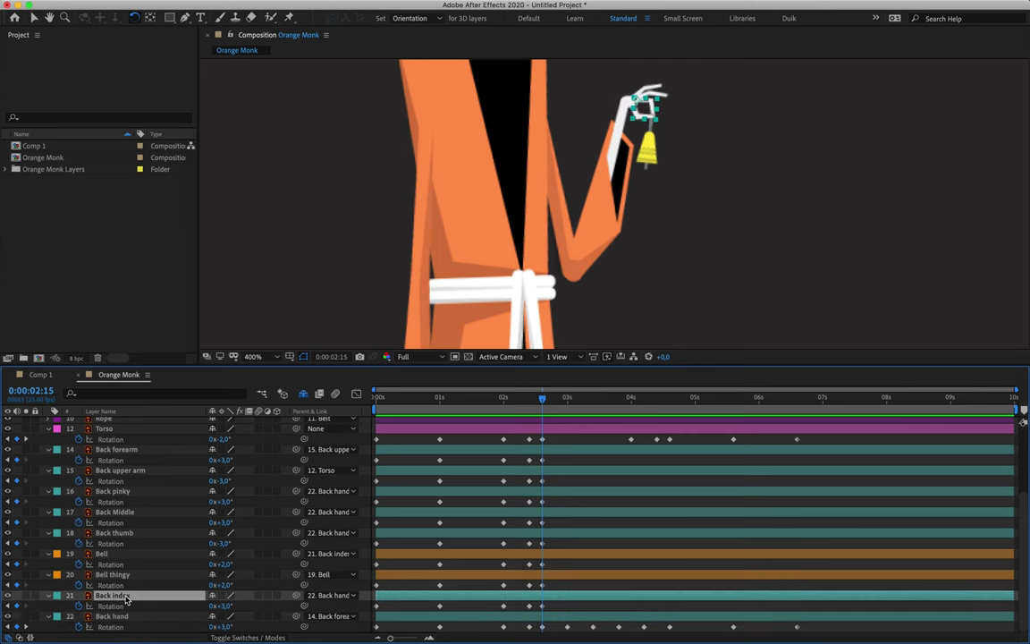
mouse_move(221, 605)
left_mouse_down()
mouse_move(202, 607)
mouse_move(219, 606)
left_mouse_up()
left_click(543, 607)
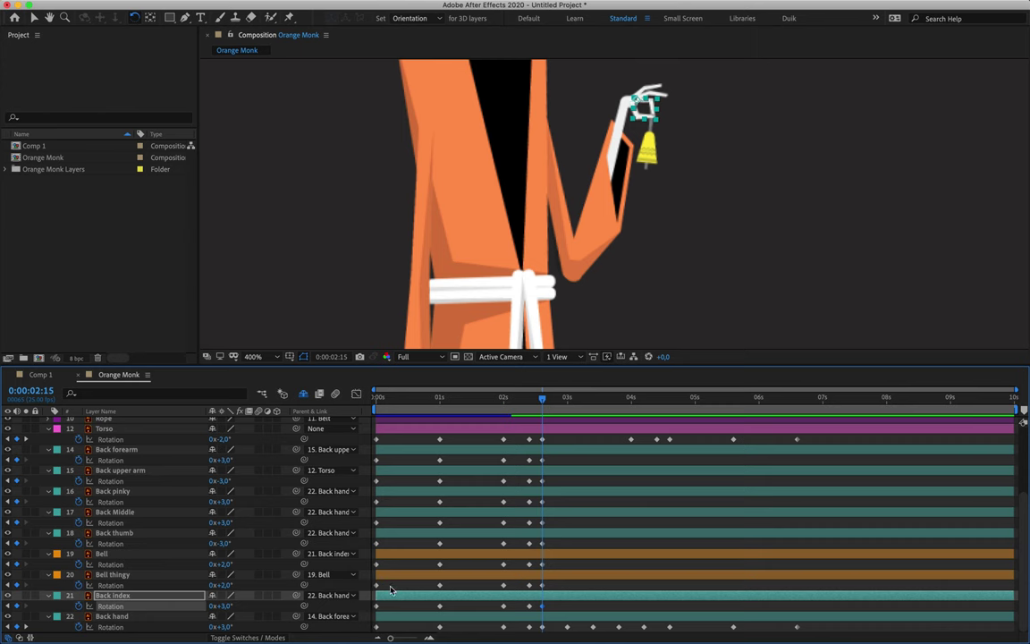
mouse_move(542, 610)
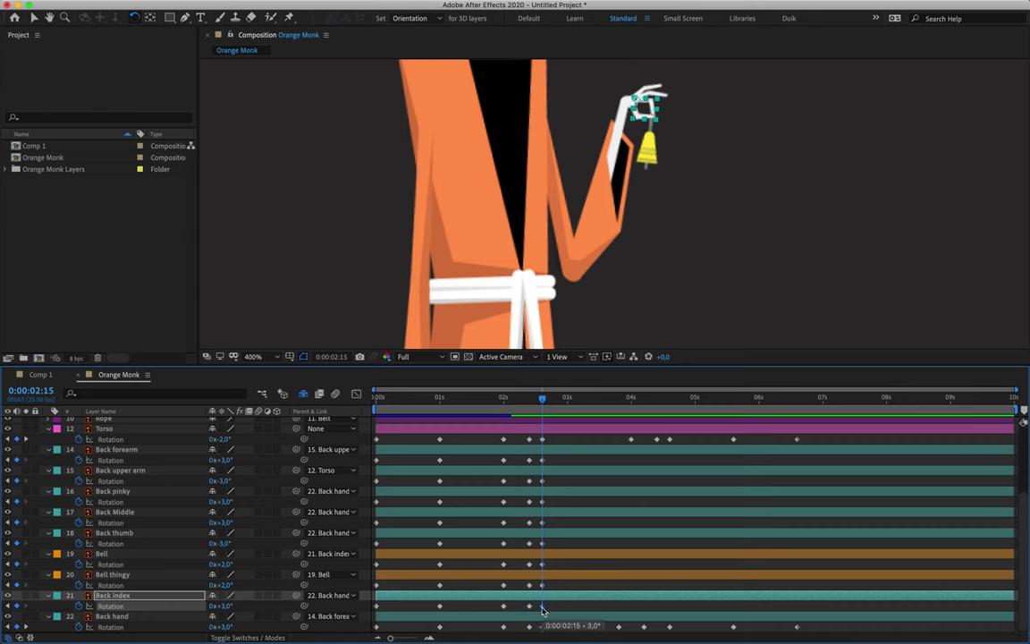
key("k")
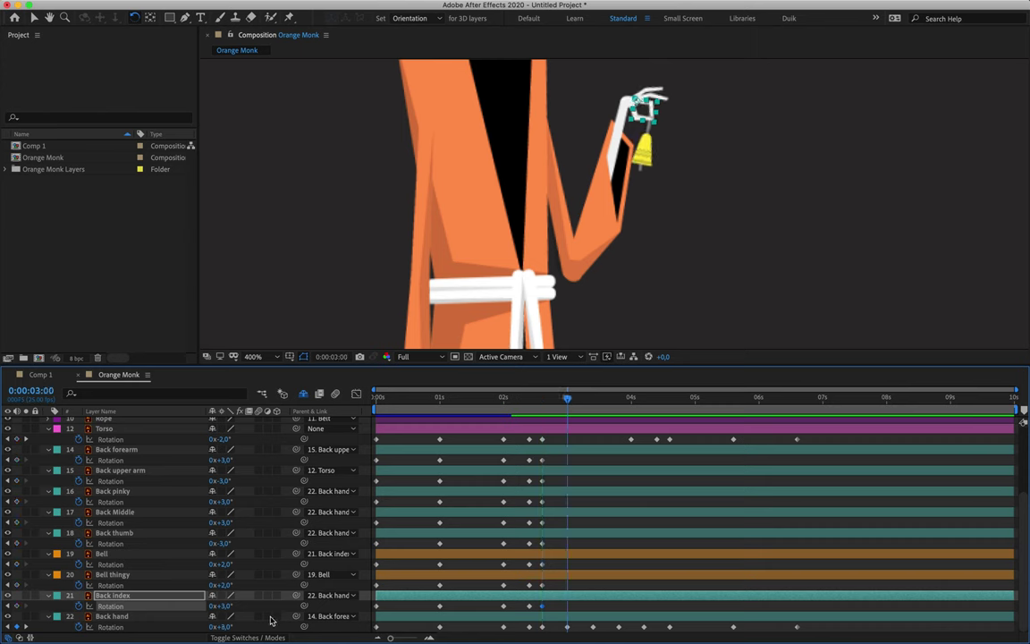
left_click_drag(228, 610, 221, 610)
key("super+z")
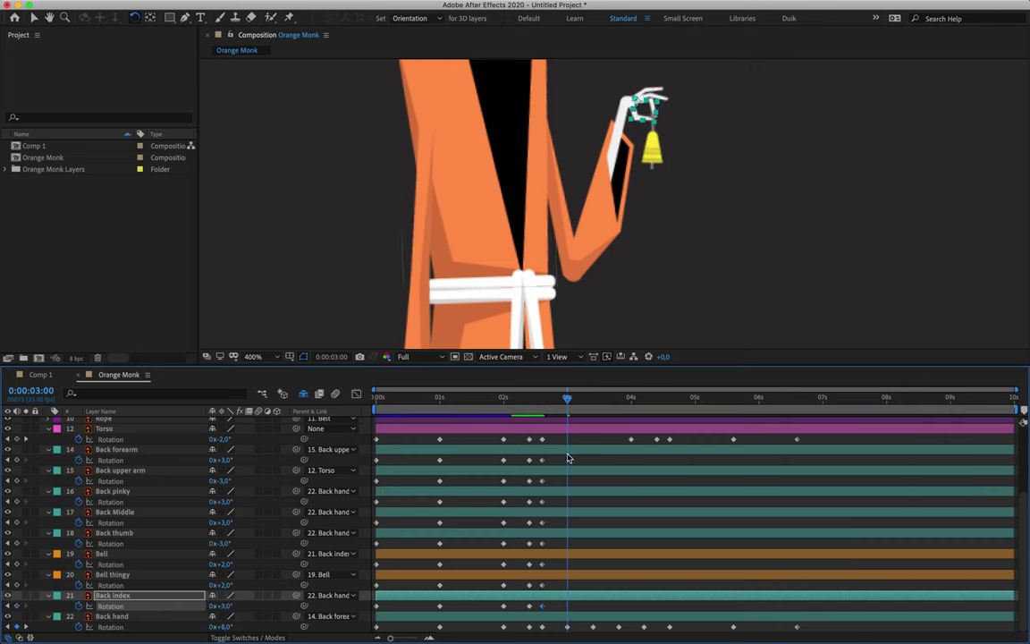
Step: Keyframe the Back index's rotation at 4° at 0:00:03:00
left_click(565, 400)
mouse_move(565, 403)
left_mouse_down()
mouse_move(508, 400)
mouse_move(605, 401)
mouse_move(545, 407)
mouse_move(603, 404)
mouse_move(552, 404)
mouse_move(567, 413)
mouse_move(568, 403)
left_mouse_up()
left_click_drag(222, 605, 228, 606)
left_click(227, 606)
type("4")
key("Return")
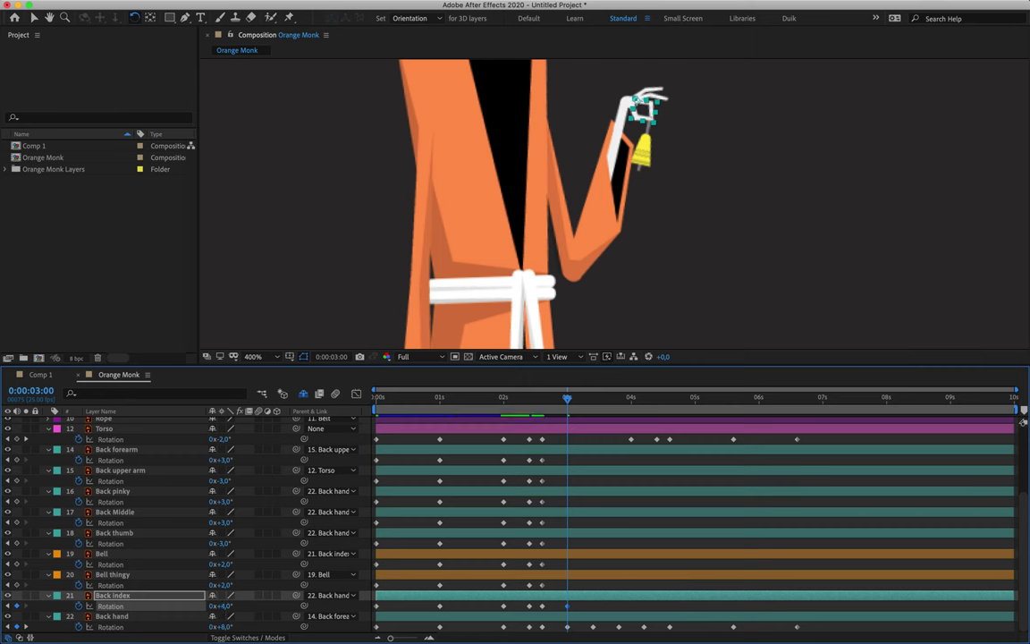
Step: Keyframe the Back index's rotation at -4° at 0:00:03:10 and at 4° at 0:00:03:20
key("shift+Page_Down")
left_click(229, 607)
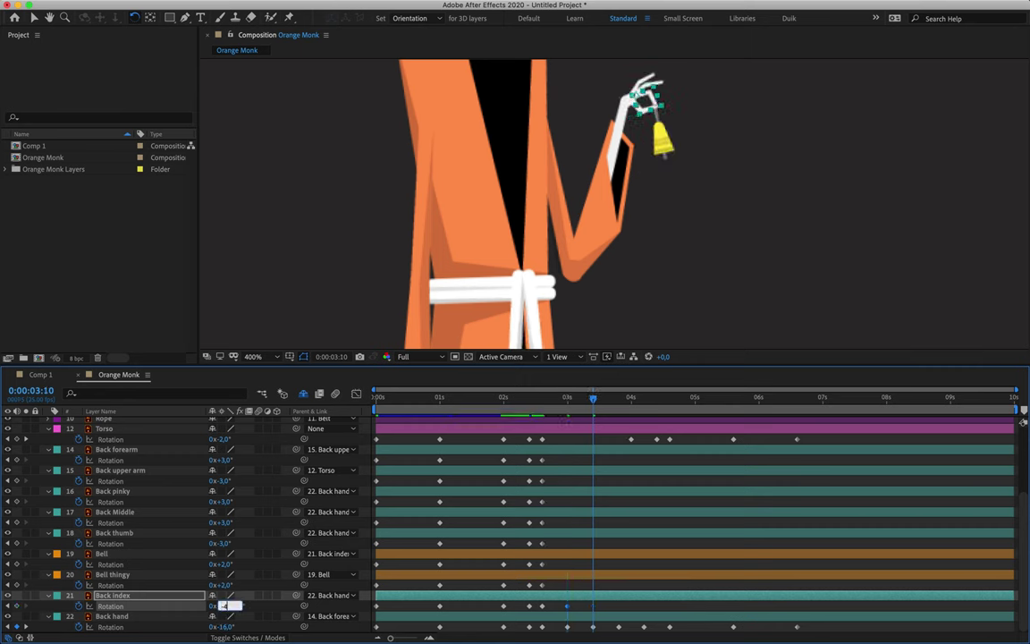
type("-4")
key("Return")
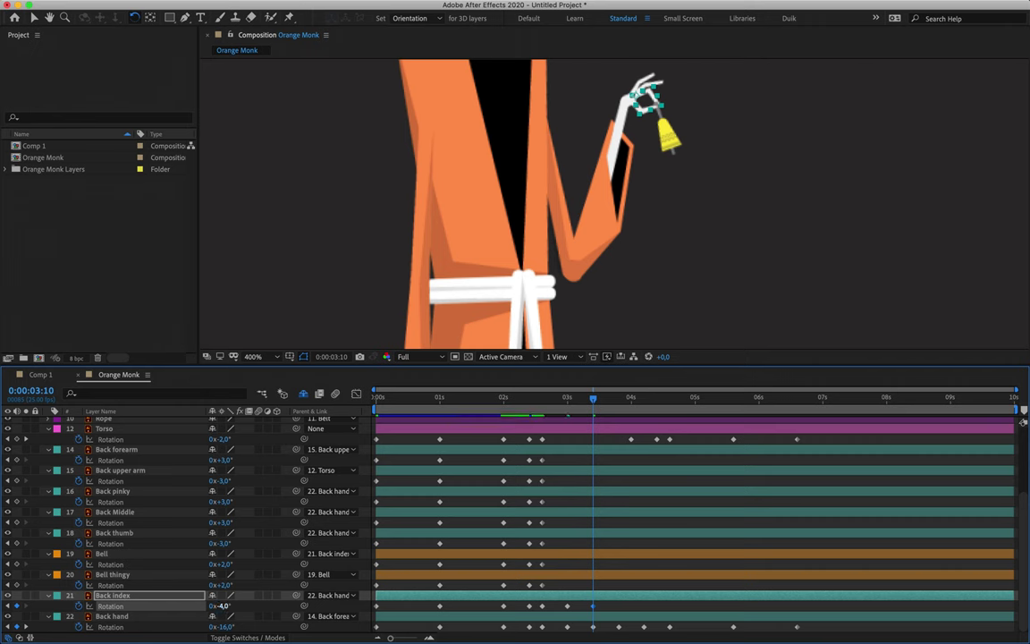
key("shift+Page_Down")
left_click(226, 606)
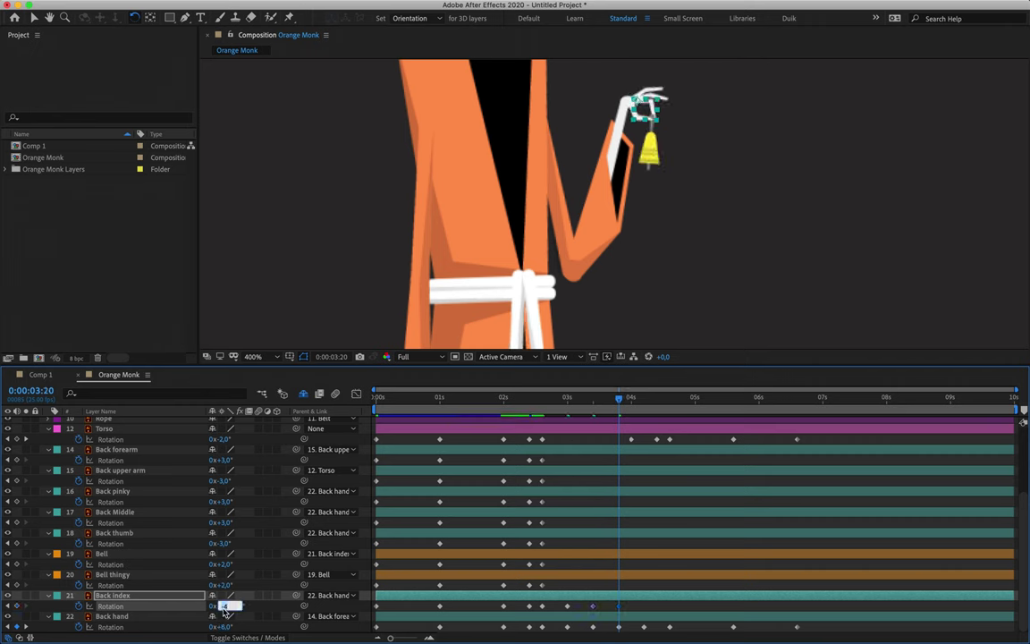
type("4")
key("Return")
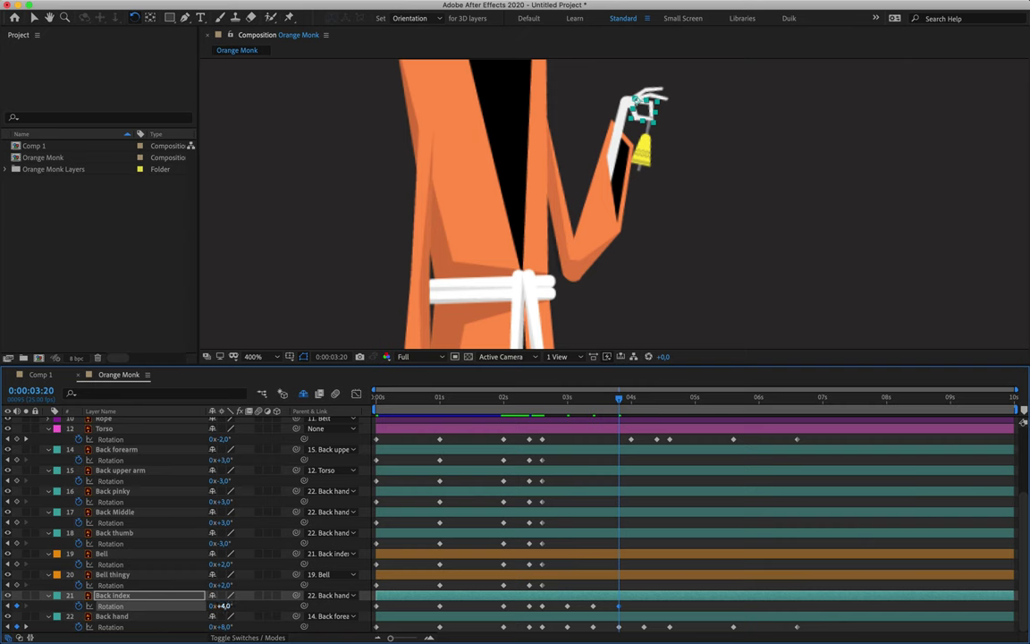
Step: Keyframe the Back index's rotation at -4° at 0:00:04:05
key("shift+Page_Down")
left_click(226, 606)
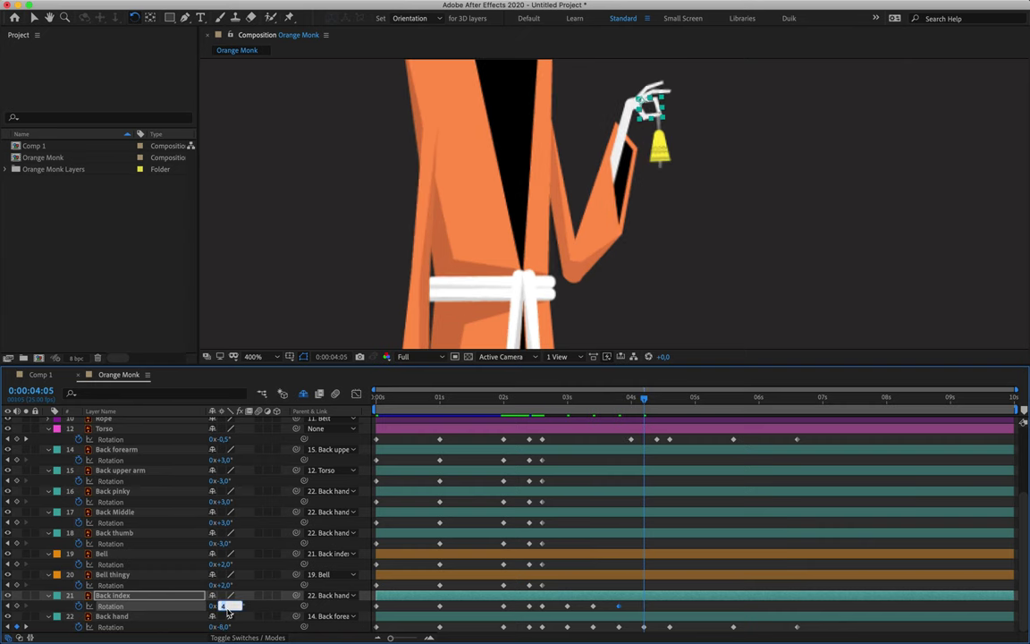
type("-4")
key("Return")
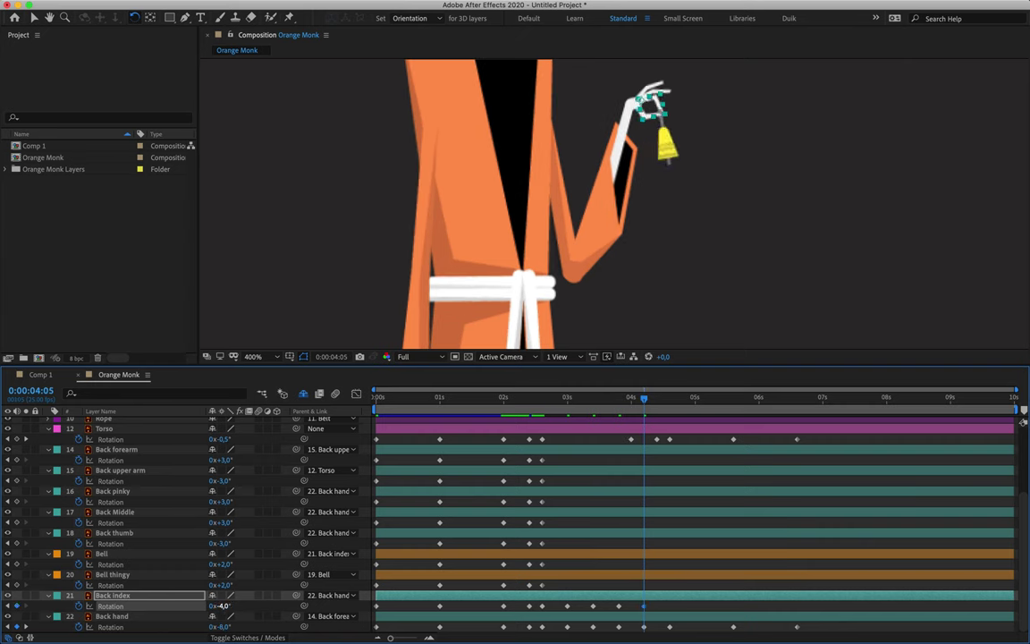
Step: Keyframe the Back index's rotation at 0° at 0:00:04:15, and duplicate its first three rotation keyframes starting from that time
key("shift+Page_Down")
left_click(226, 606)
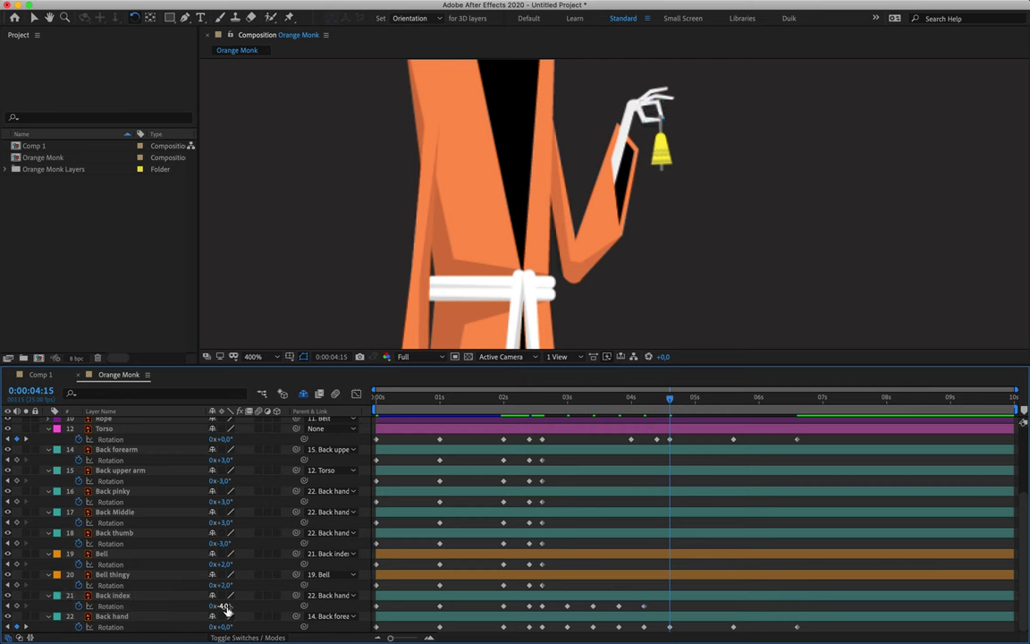
type("0")
key("Return")
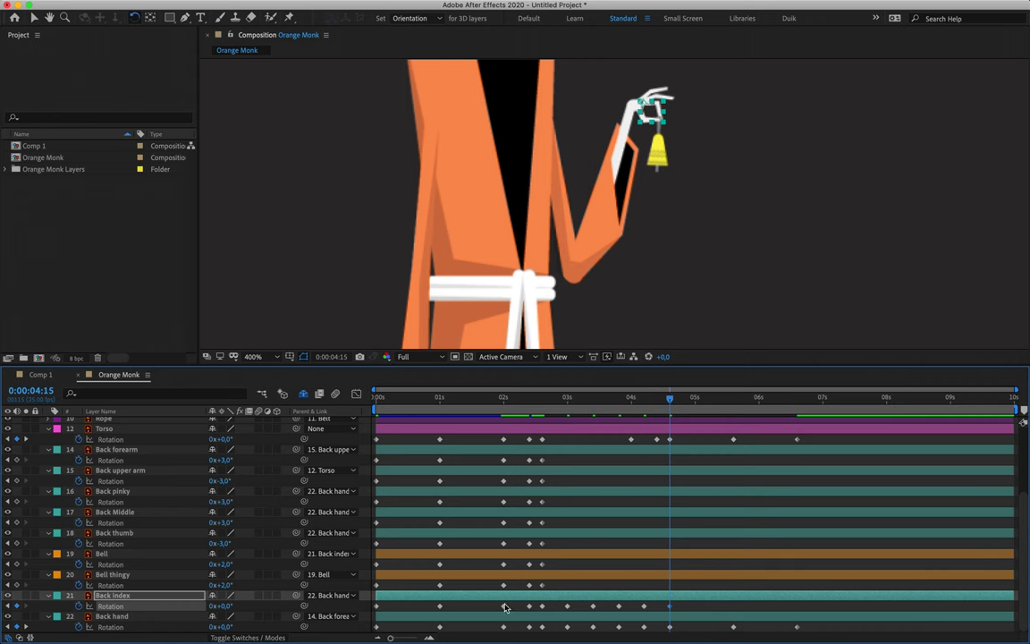
left_click_drag(511, 605, 364, 616)
Step: Move to 0:00:03:00 and copy the Back index's rotation keyframes from that time onward
left_click_drag(537, 398, 569, 402)
left_click(152, 533)
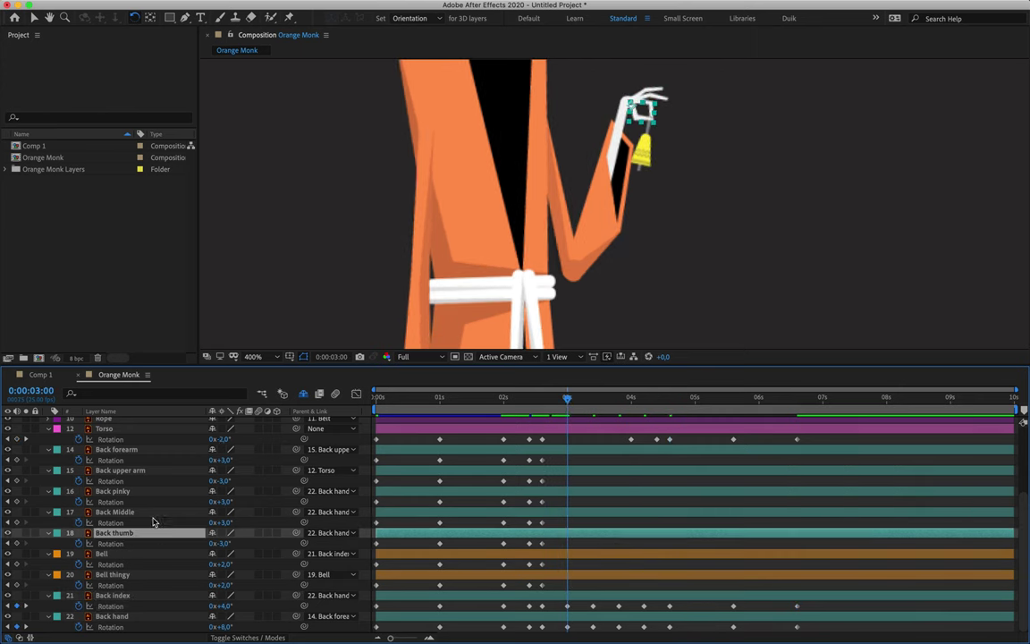
left_click(154, 512)
left_click(154, 492, "shift")
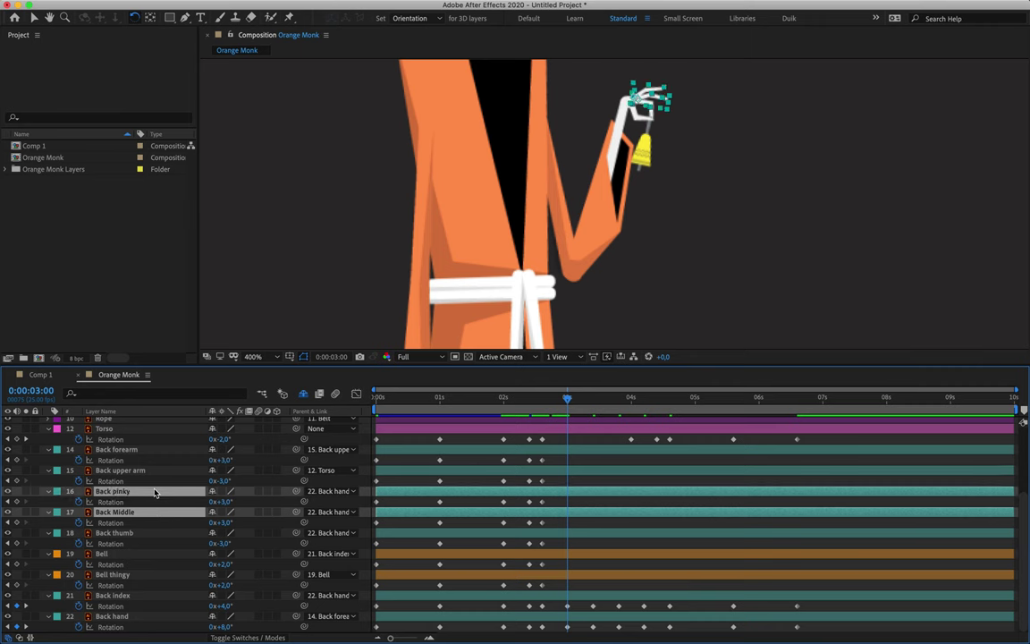
left_click(134, 607)
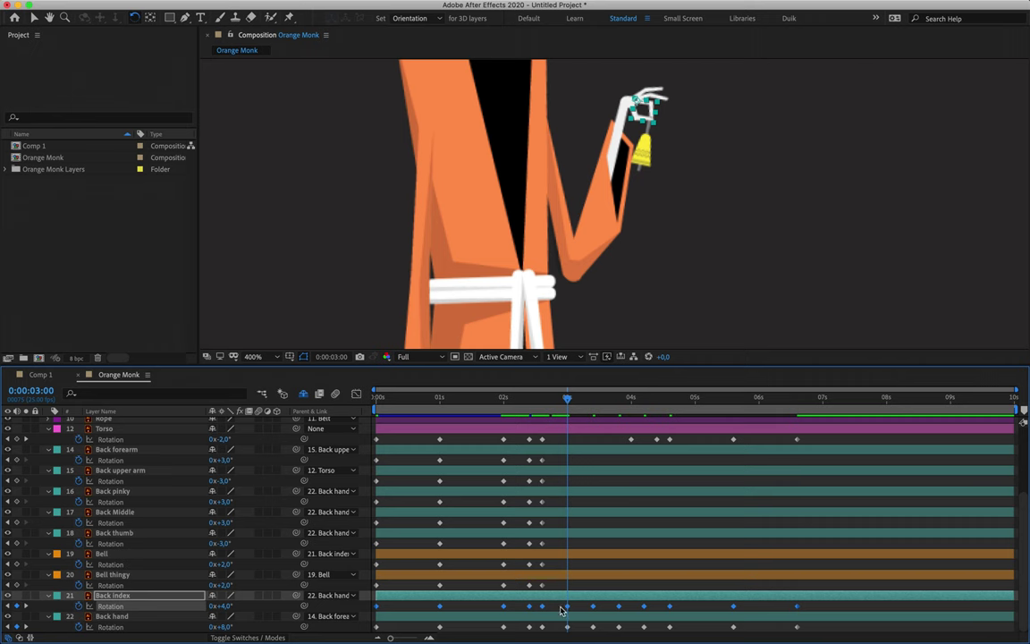
left_click_drag(559, 609, 812, 614)
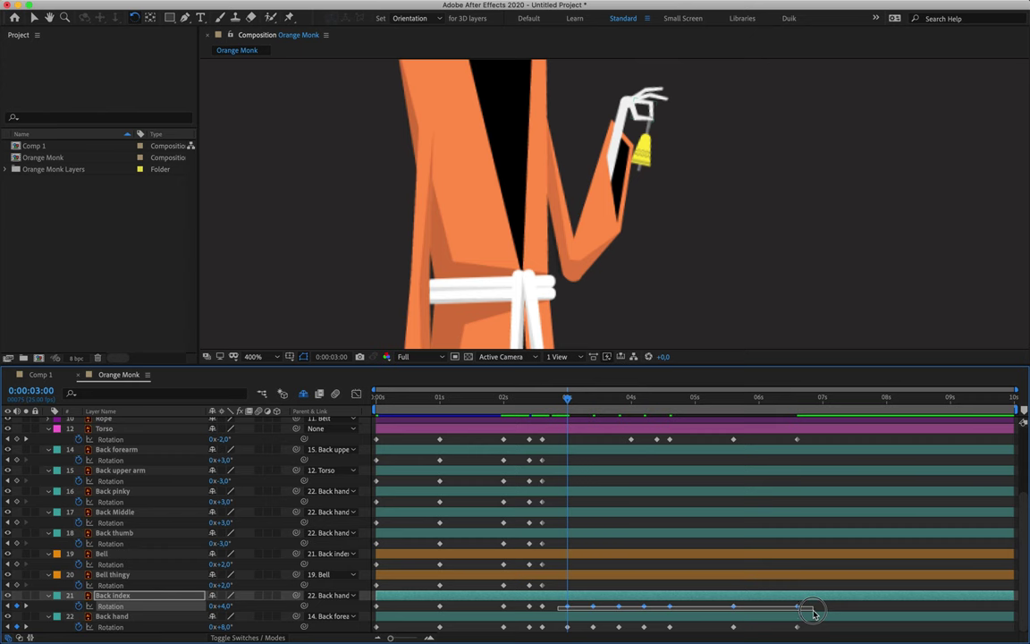
left_click_drag(812, 614, 814, 614)
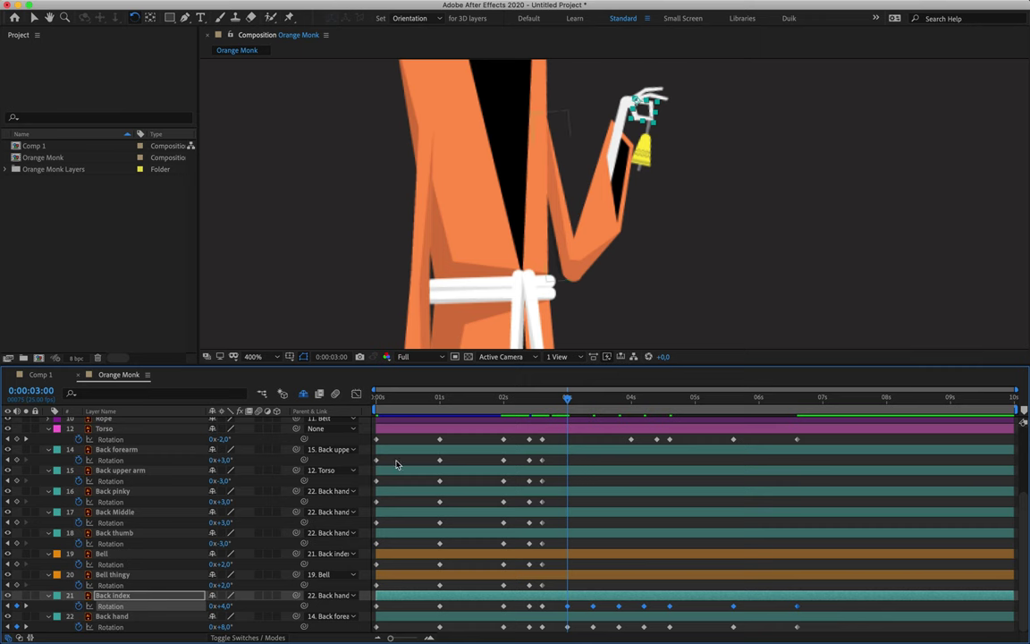
Step: Paste the copied rotation keyframes onto Back pinky and Back Middle at 0:00:03:00, and preview the animation
left_click(140, 491)
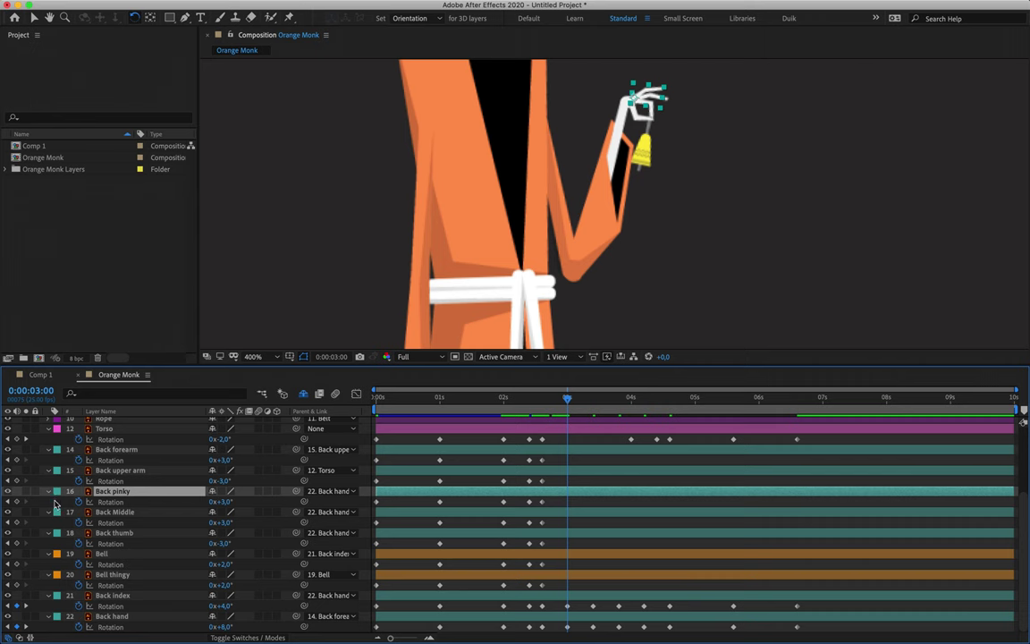
key("super+v")
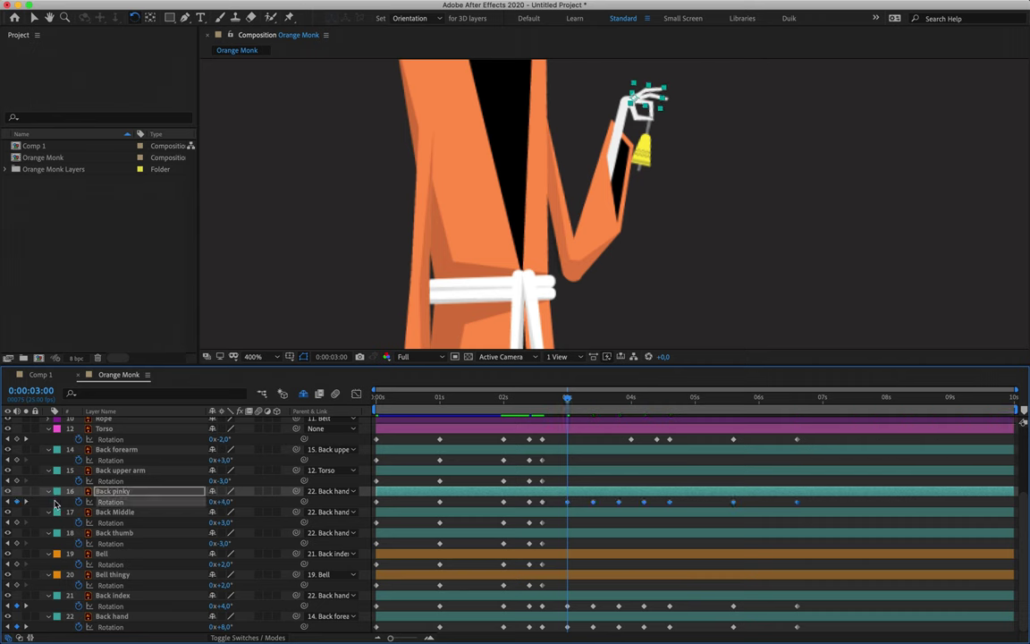
left_click(112, 512)
key("space")
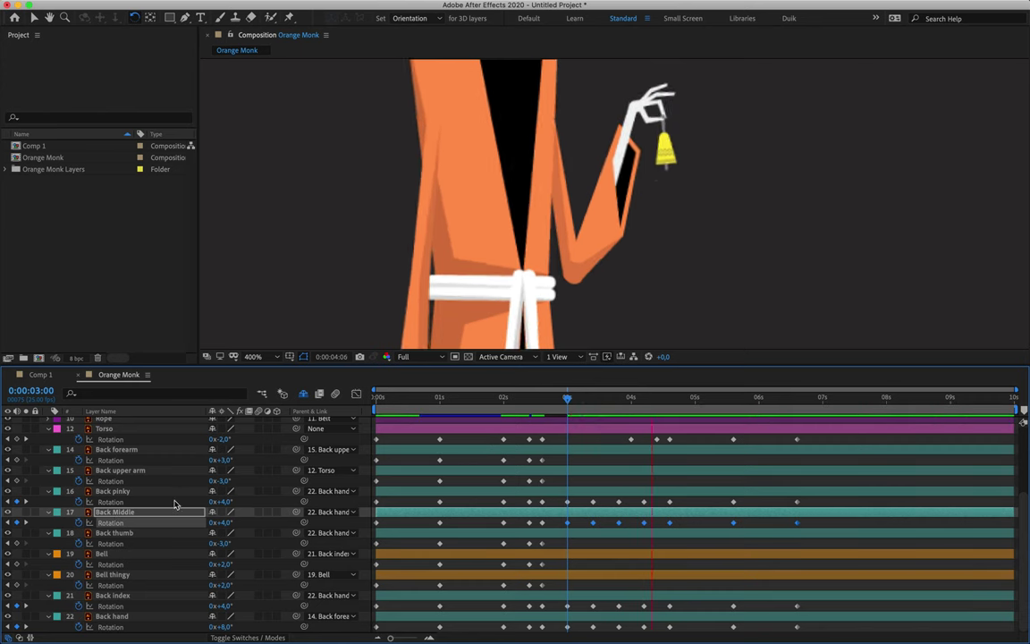
key("space")
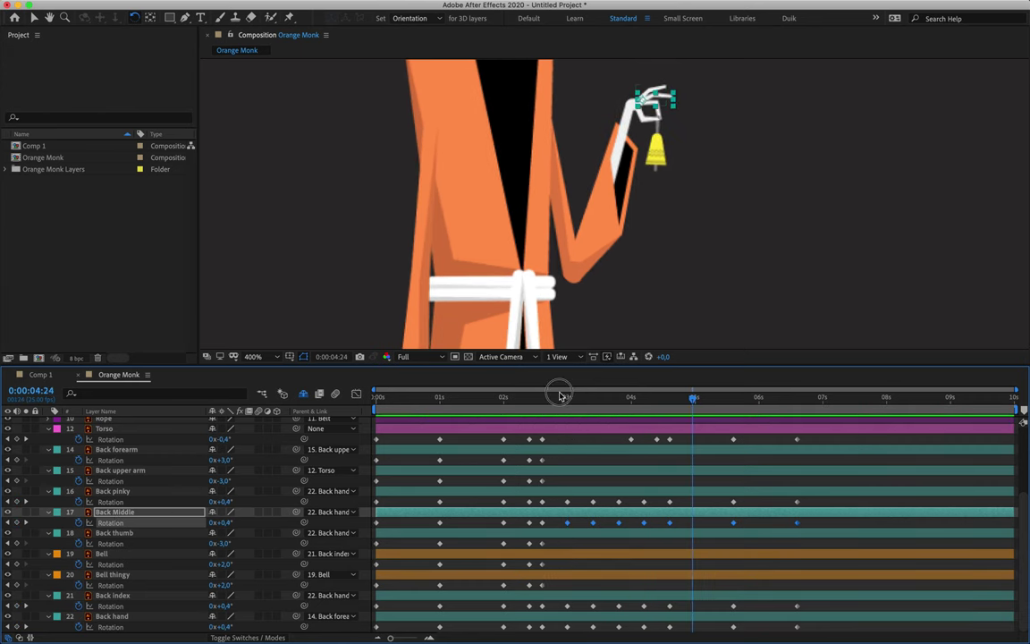
Step: Keyframe the Back thumb's rotation at 4° at 0:00:03:00
left_click_drag(540, 405, 570, 413)
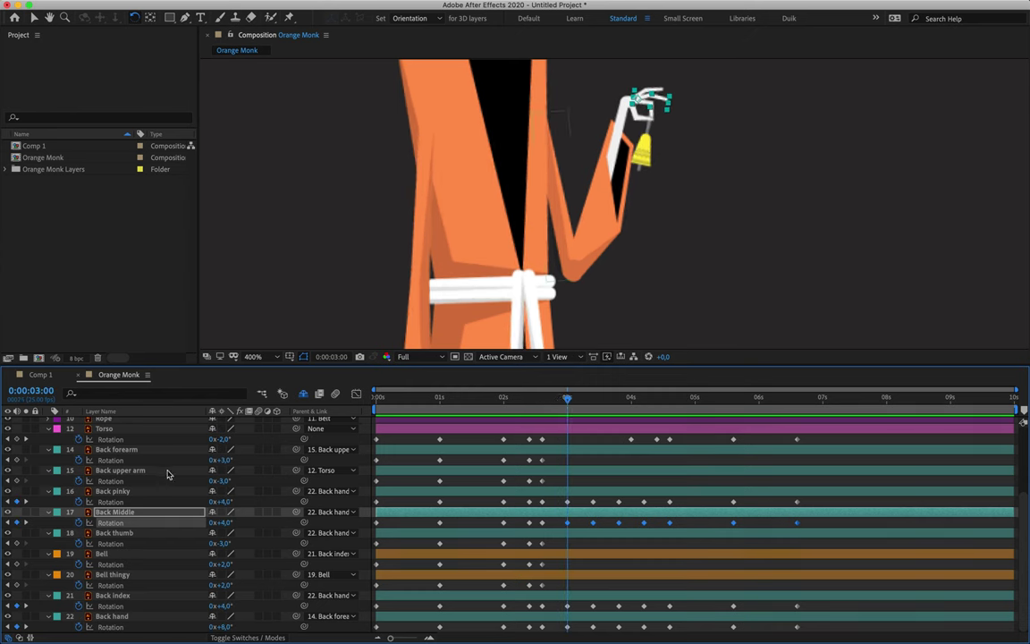
left_click(146, 534)
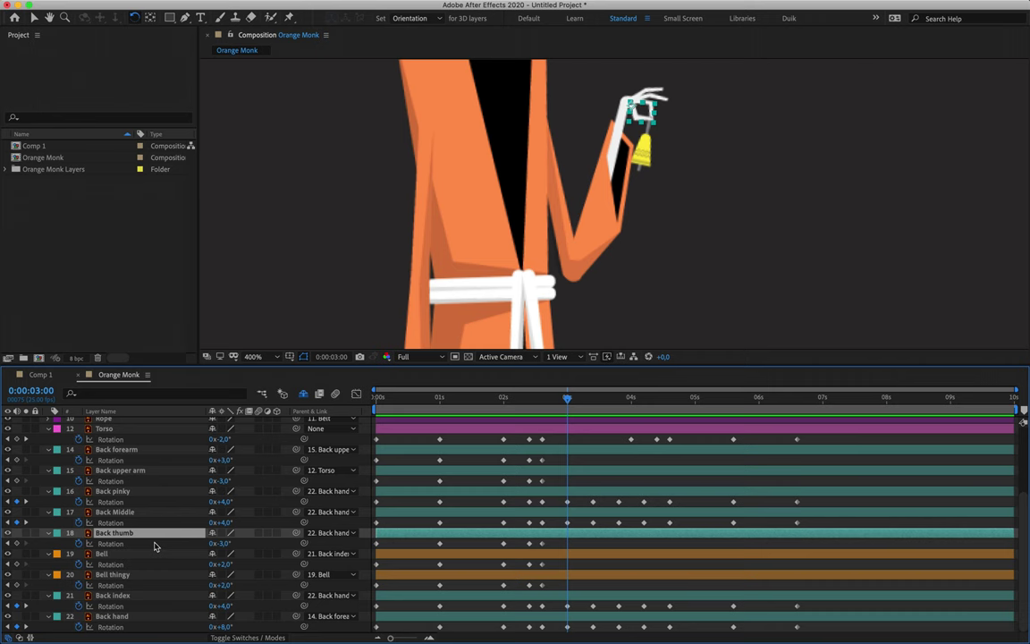
left_click_drag(633, 400, 567, 461)
left_click(226, 543)
type("4")
key("Return")
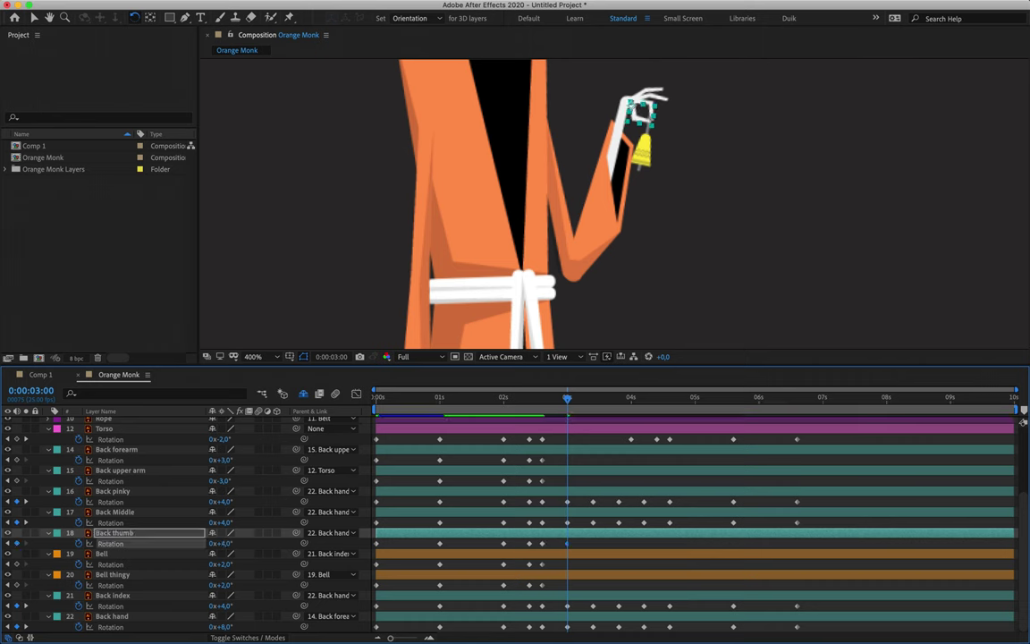
Step: Keyframe the Back thumb's rotation at -4° at 0:00:03:10
key("shift+Page_Down")
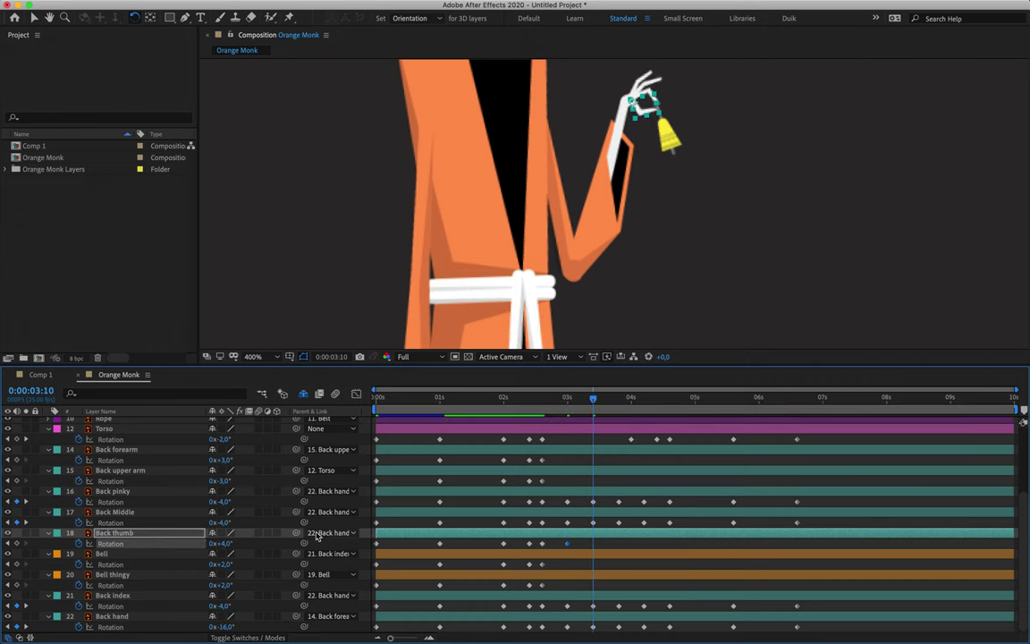
left_click(225, 543)
type("-4")
key("Return")
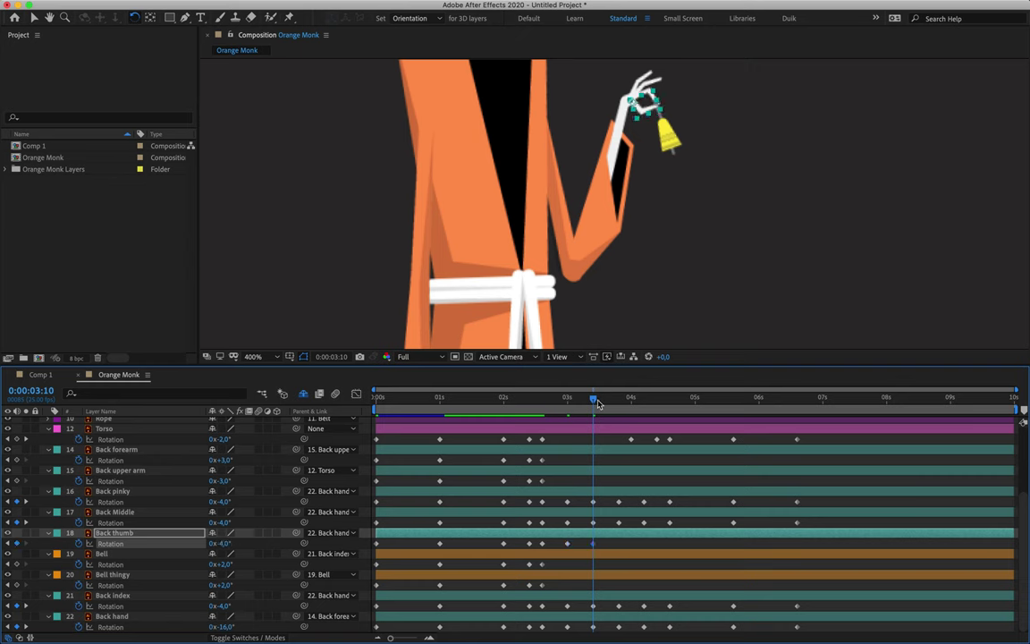
Step: Check the Back thumb's rotation keyframes at 0:00:02:15, 0:00:03:00 and 0:00:03:10
left_click(564, 408)
mouse_move(565, 408)
left_mouse_down()
mouse_move(607, 408)
mouse_move(536, 409)
mouse_move(621, 408)
mouse_move(593, 417)
mouse_move(637, 423)
mouse_move(549, 430)
mouse_move(567, 428)
left_mouse_up()
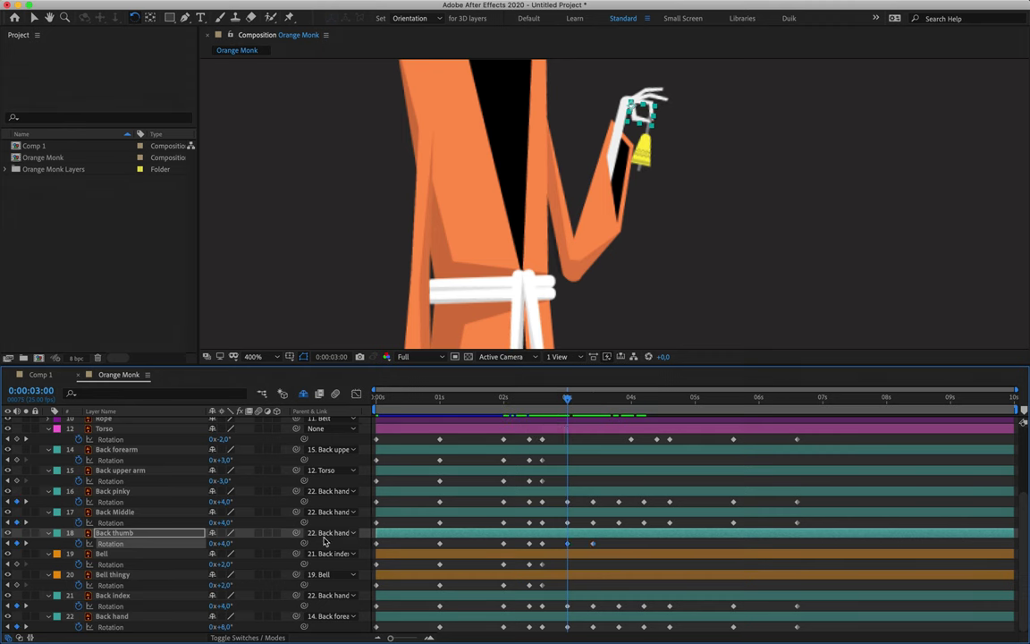
left_click(224, 544)
key("shift+Page_Down")
left_click(222, 545)
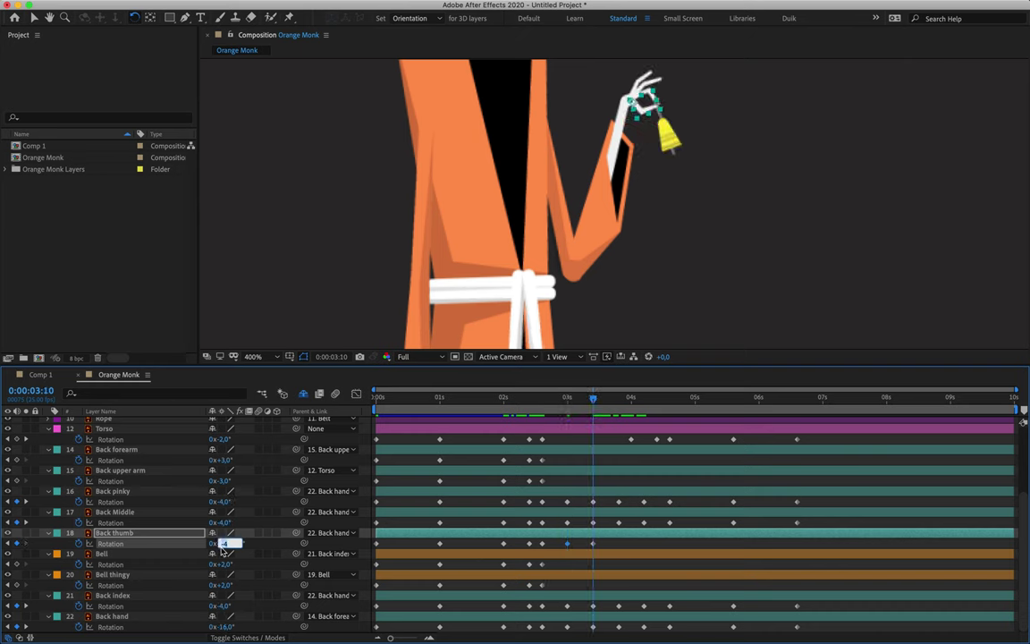
key("Return")
left_click(558, 399)
mouse_move(558, 400)
left_mouse_down()
mouse_move(598, 396)
mouse_move(567, 397)
left_mouse_up()
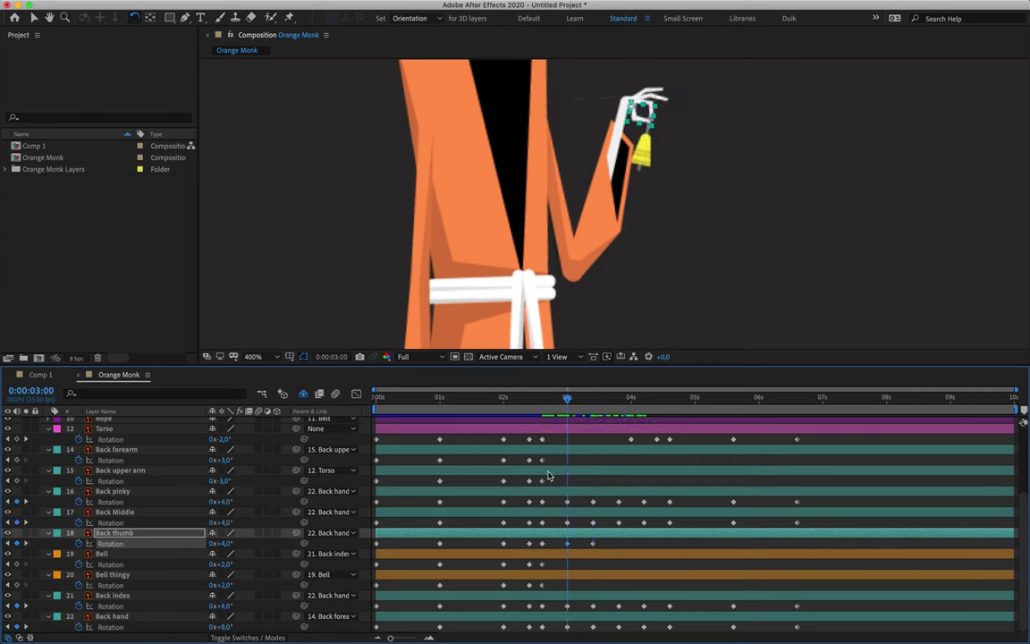
left_click_drag(567, 401, 544, 403)
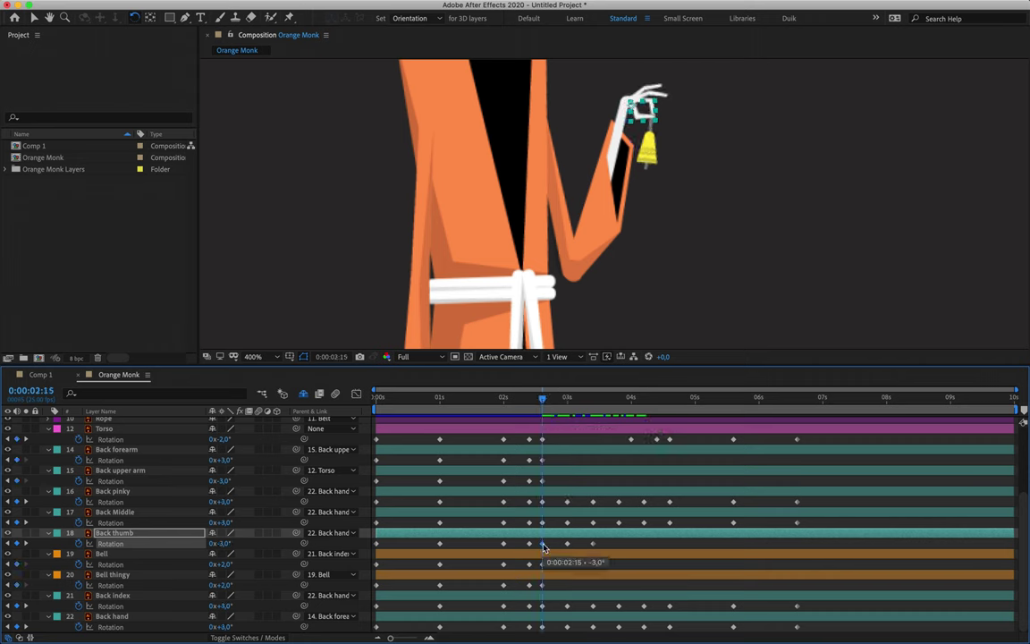
key("k")
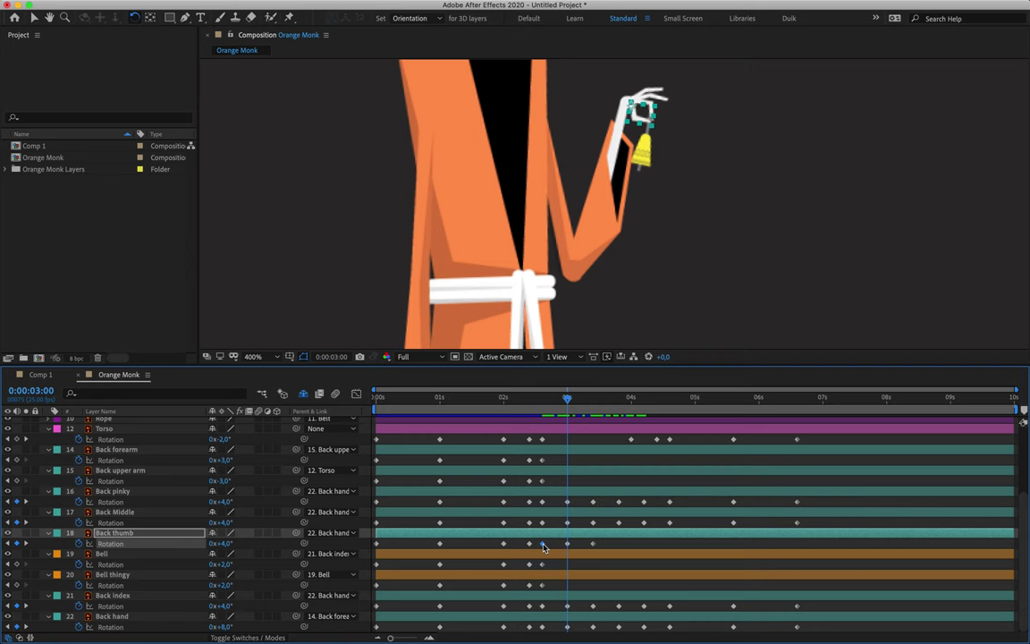
key("k")
Step: Keyframe the Back thumb's rotation at 4° at 0:00:03:20 and at -4° at 0:00:04:05
key("k")
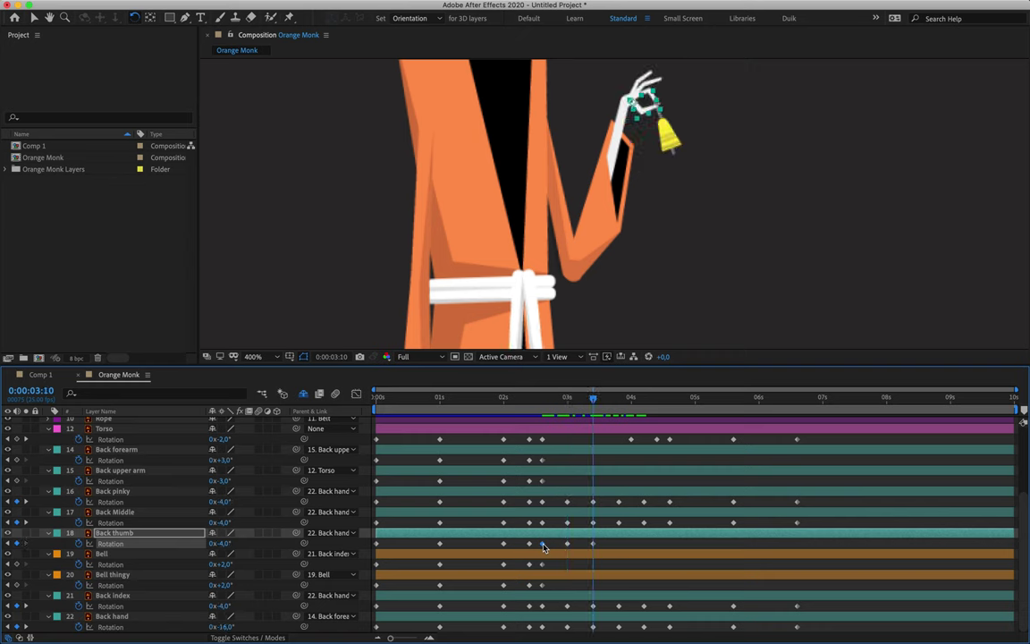
left_click(224, 544)
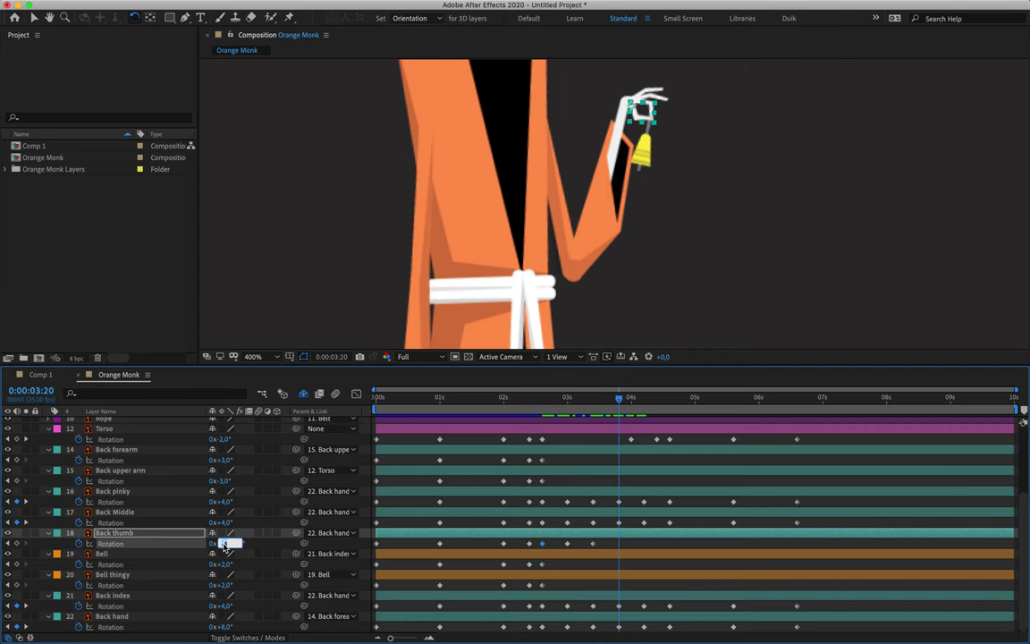
type("4")
key("Return")
key("k")
left_click(228, 545)
type("-4")
key("Return")
Step: Duplicate the Back thumb's first three rotation keyframes starting at 0:00:04:15
key("k")
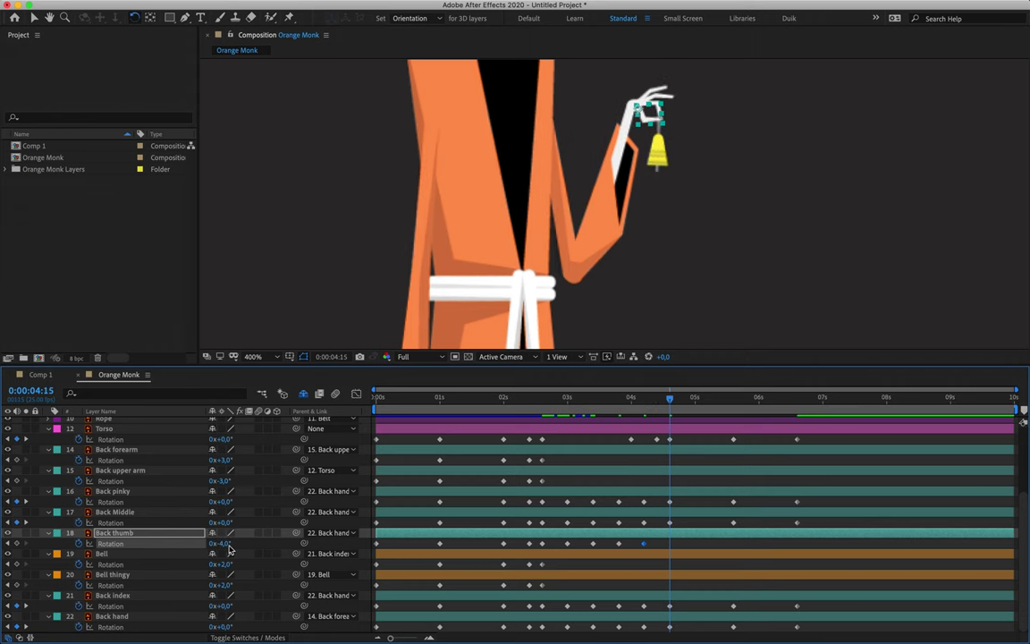
left_click_drag(514, 539, 355, 551)
key("super+c")
key("super+v")
Step: Keyframe the Back forearm's rotation at 2° at 0:00:03:00
left_click(541, 459)
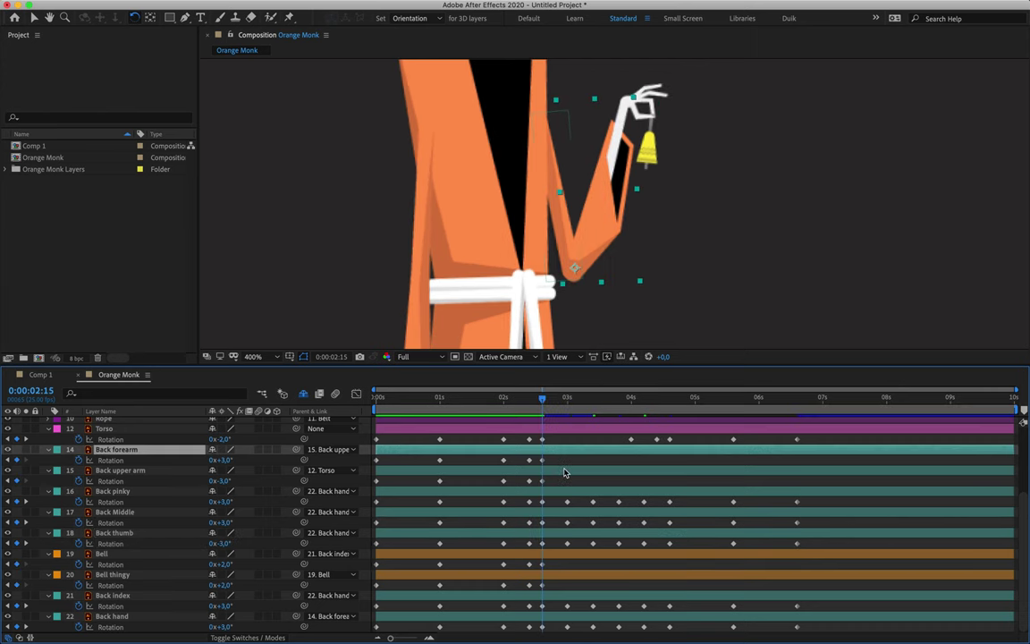
left_click(504, 461)
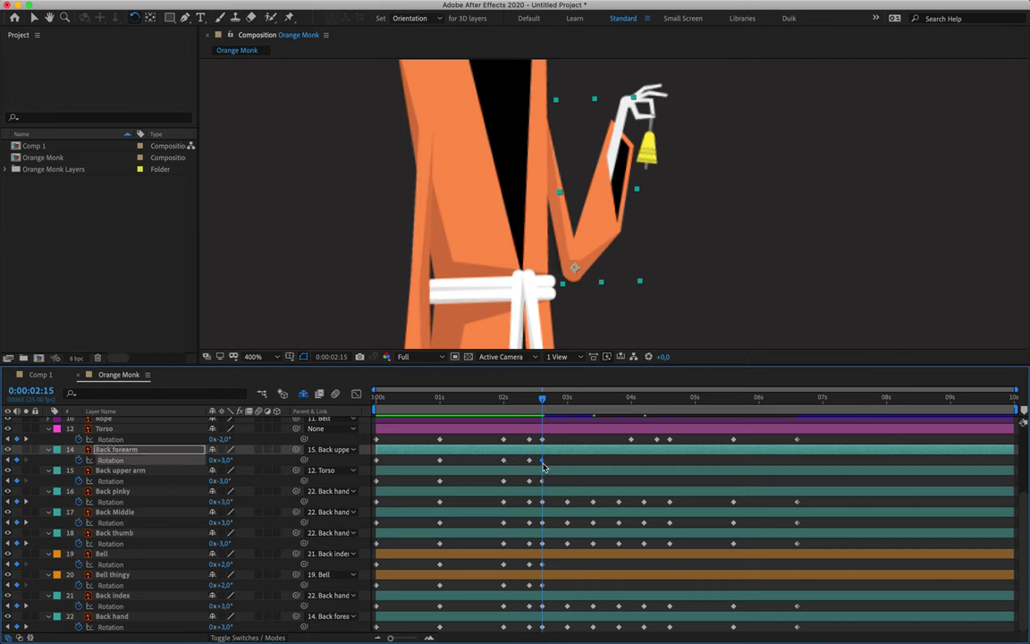
key("k")
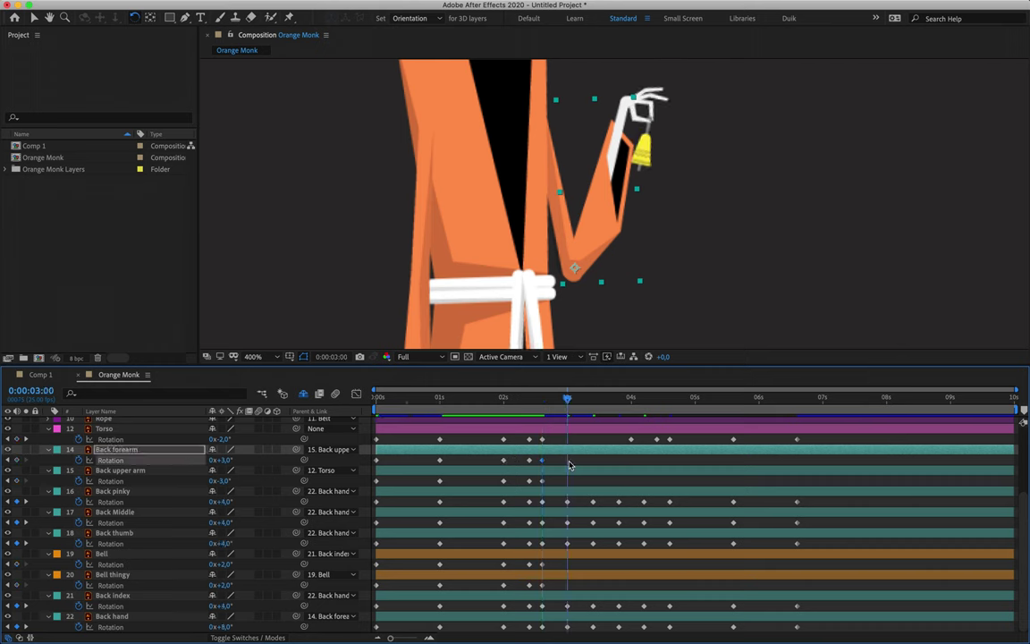
left_click(229, 461)
type("2")
key("Return")
Step: Keyframe the Back forearm's rotation at 3° at 0:00:03:10 and at 2° at 0:00:03:20
key("k")
left_click(224, 460)
type("3")
key("Return")
key("k")
left_click(230, 461)
type("2")
key("Return")
Step: Keyframe the Back forearm's rotation at 3° at 0:00:04:05, and duplicate its first three rotation keyframes starting at 0:00:04:15
key("k")
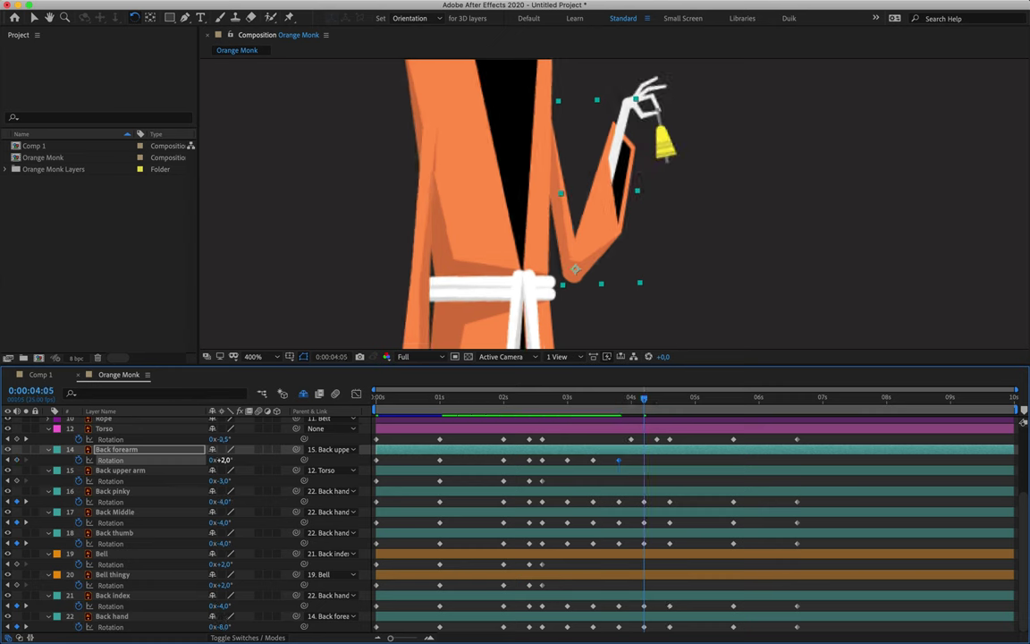
left_click(223, 461)
type("3")
key("Return")
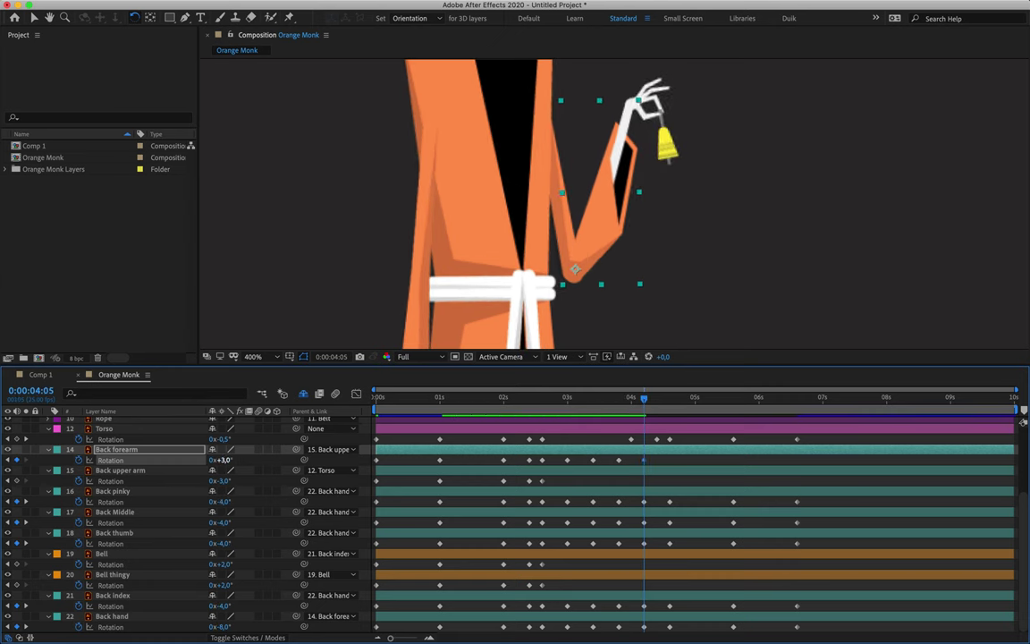
key("k")
left_click_drag(500, 462, 371, 467)
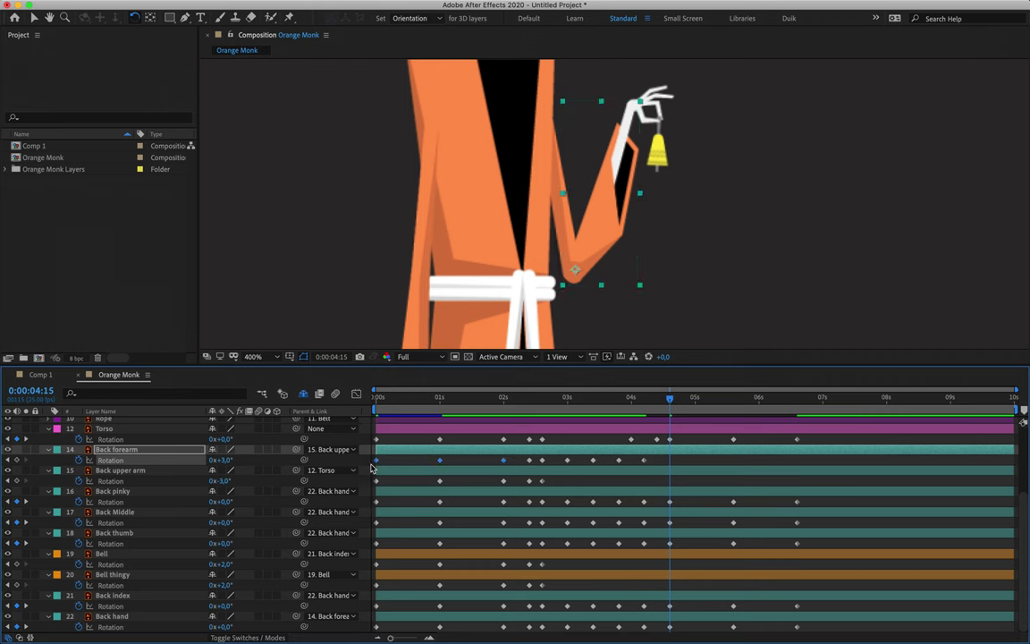
key("super+c")
key("super+v")
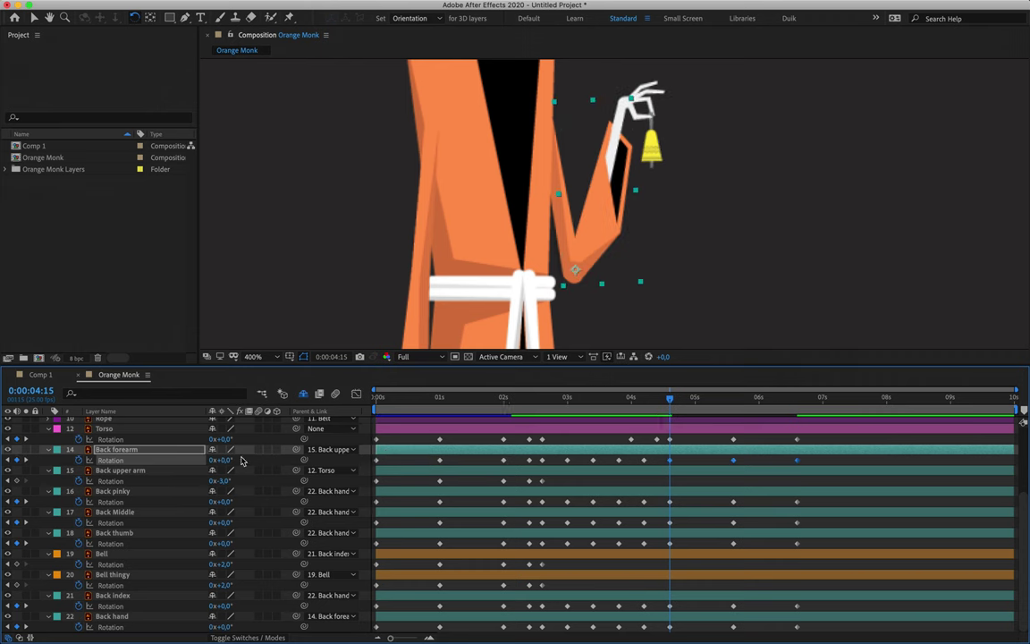
Step: Keyframe the Back upper arm's rotation at -2.5° at 0:00:03:00 and advance to 0:00:03:10
left_click(143, 471)
left_click_drag(567, 395, 543, 401)
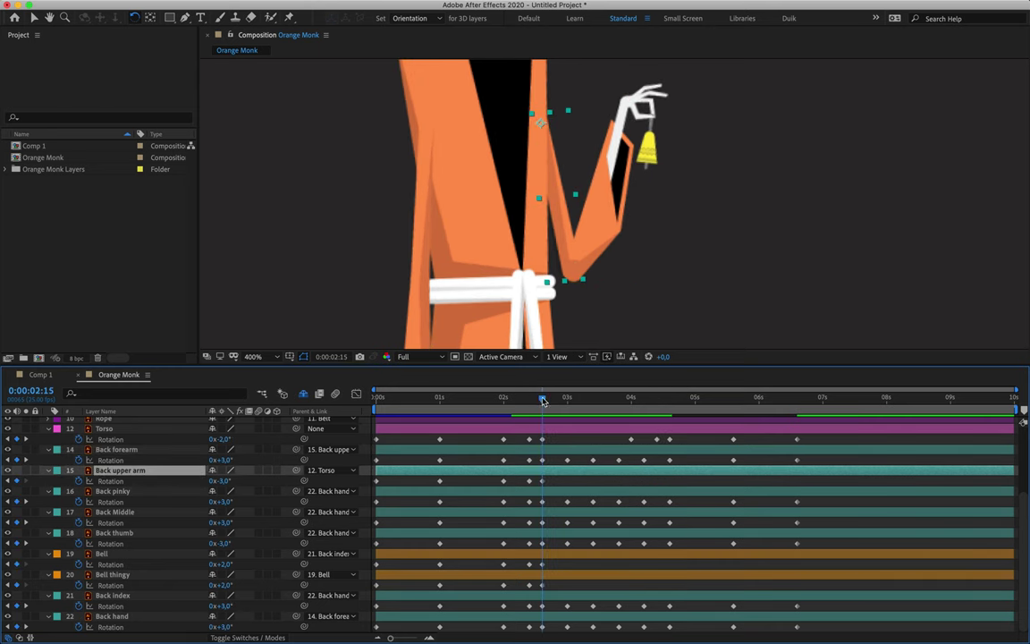
left_click(543, 482)
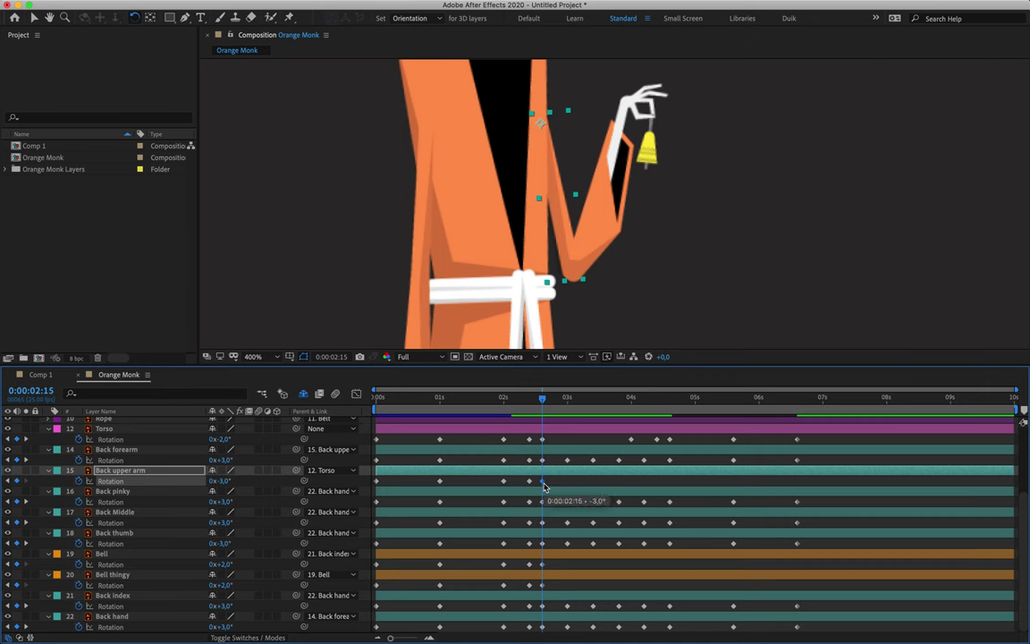
left_click(565, 405)
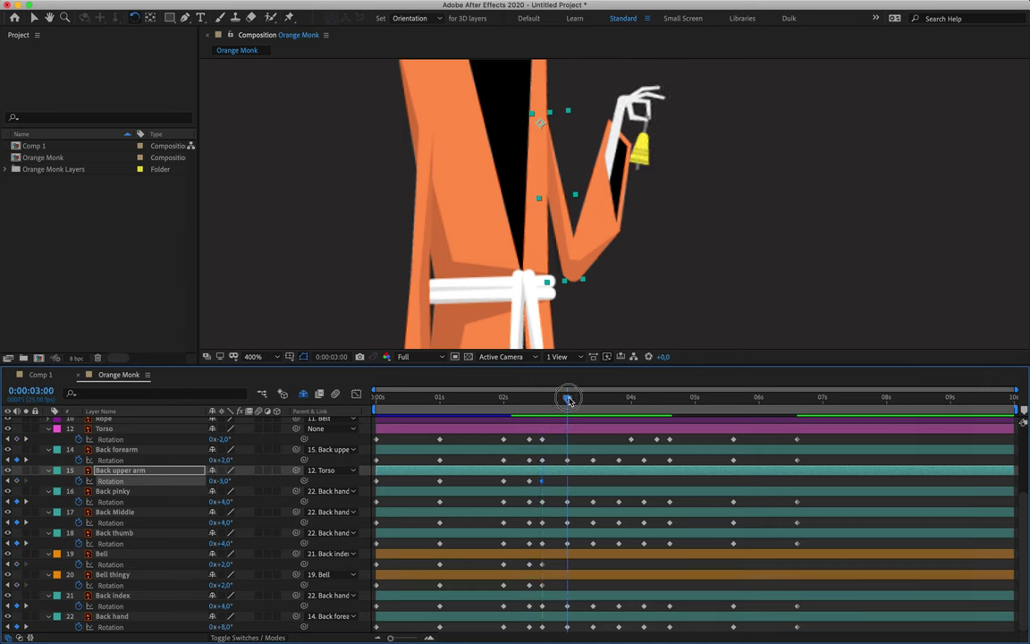
left_click(229, 483)
type("-2.5")
key("Return")
key("shift+Page_Down")
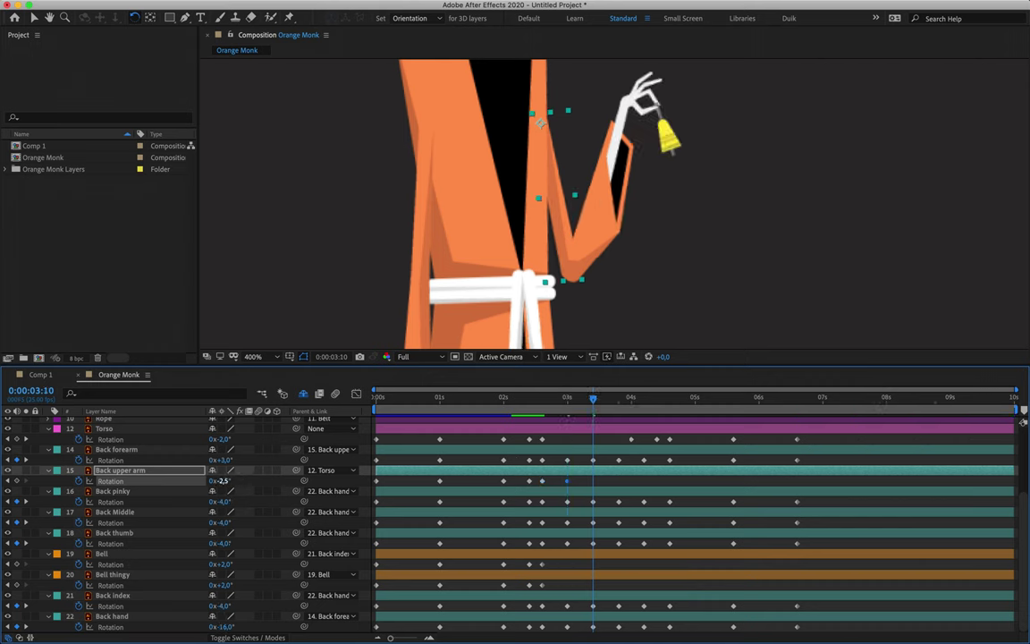
Step: Keyframe the Back upper arm's rotation at -3° at 0:00:03:10 and advance to 0:00:03:20
left_click(225, 482)
type("-4")
key("Return")
key("shift+Page_Down")
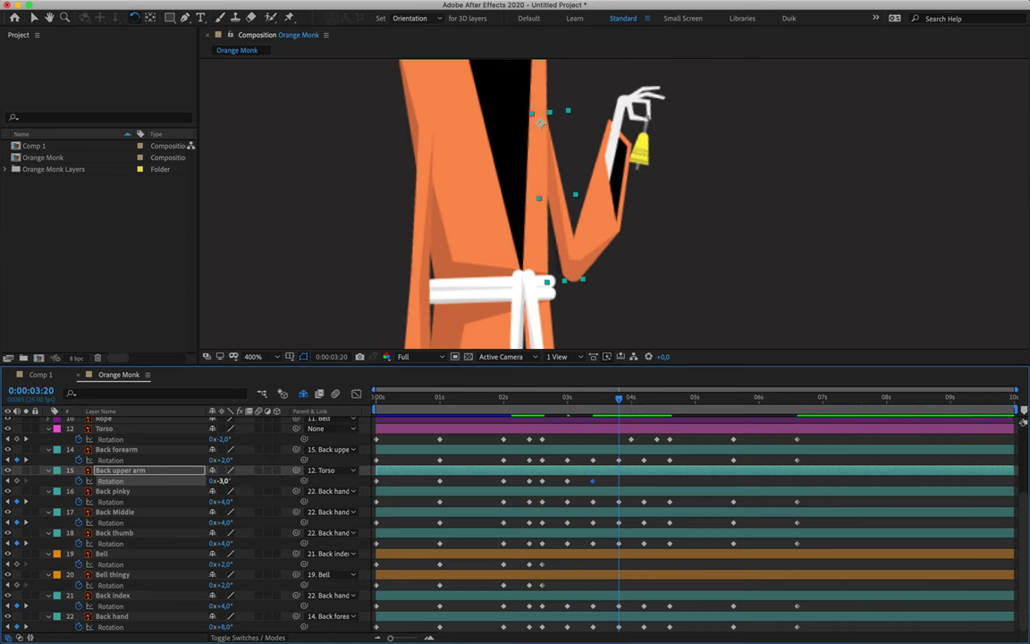
left_click(223, 482)
key("Return")
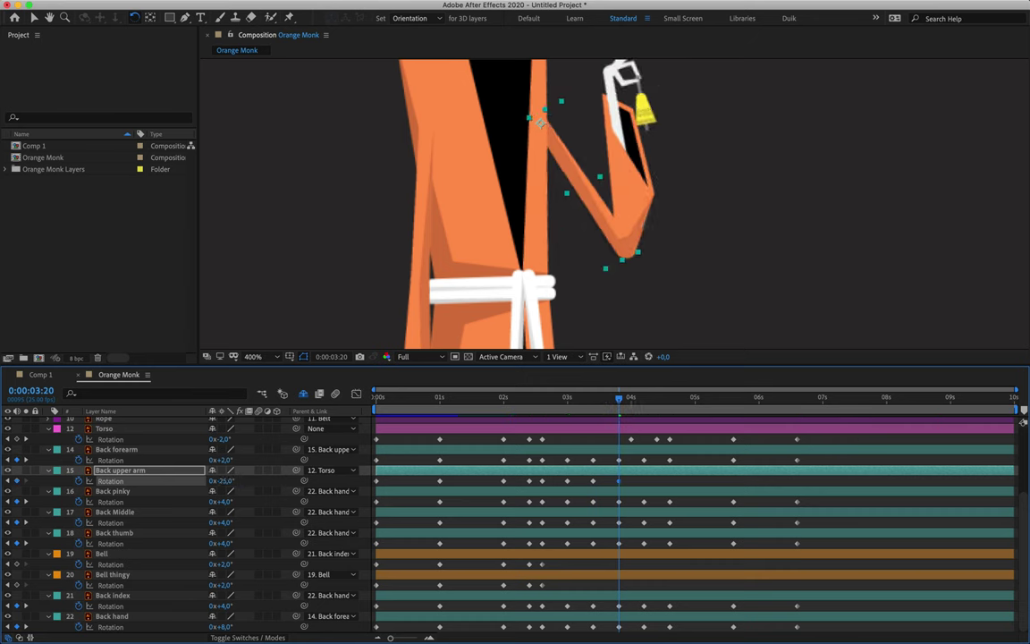
key("shift+Page_Down")
left_click(224, 481)
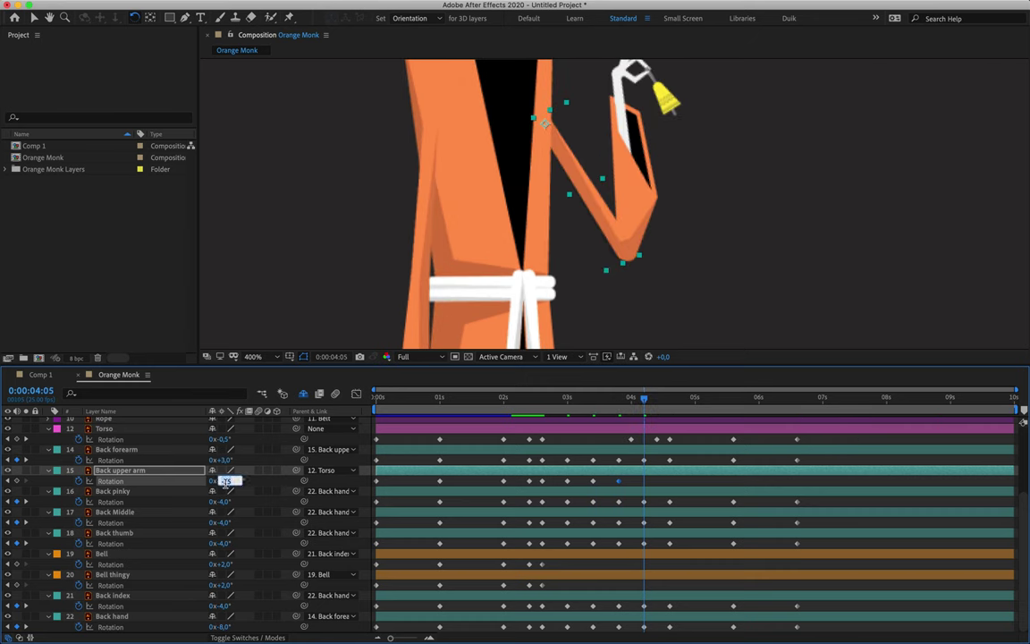
key("Escape")
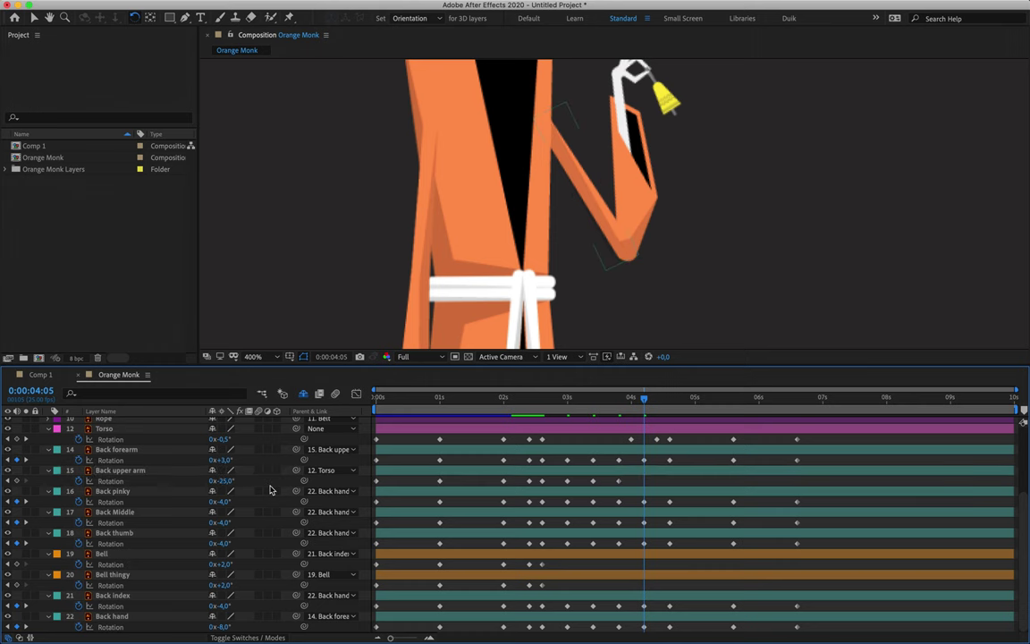
key("shift+Page_Up")
Step: Keyframe the Back upper arm's rotation at -2.5° at 0:00:03:20 and at -3° at 0:00:04:05
left_click(224, 481)
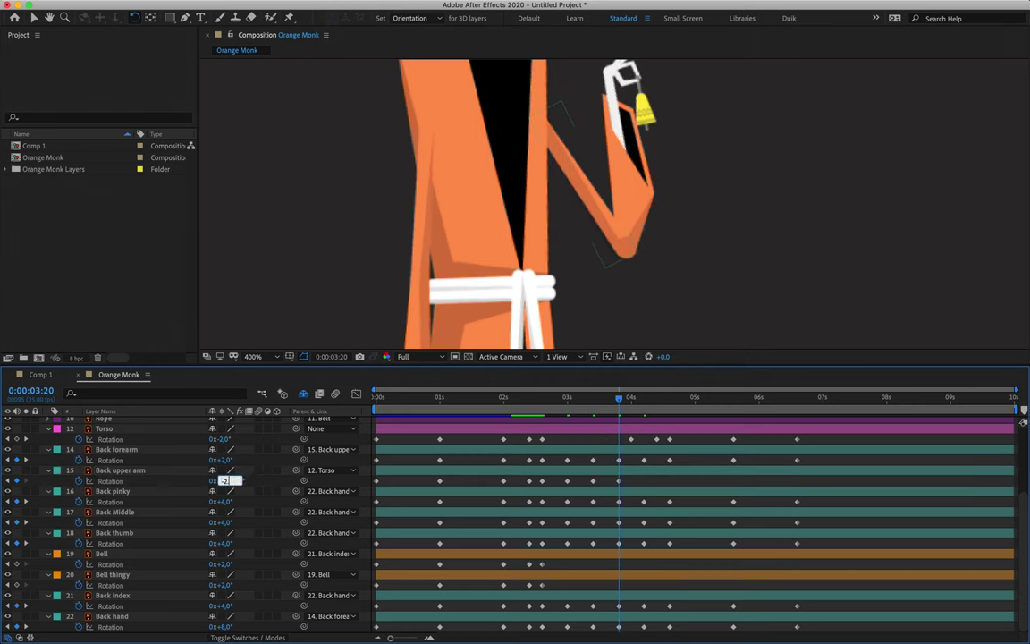
key("Return")
key("shift+Page_Down")
left_click(223, 481)
type("-3")
key("Return")
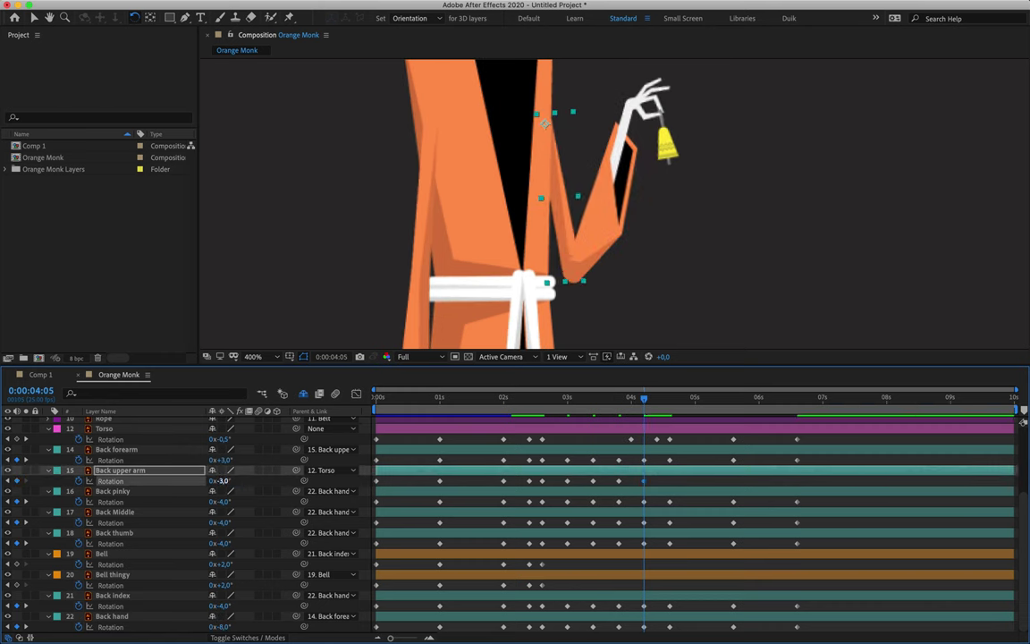
Step: Duplicate the Back upper arm's first three rotation keyframes starting at 0:00:04:15 and preview the animation
key("shift+Page_Down")
left_click_drag(511, 484, 365, 487)
key("ctrl+c")
key("ctrl+v")
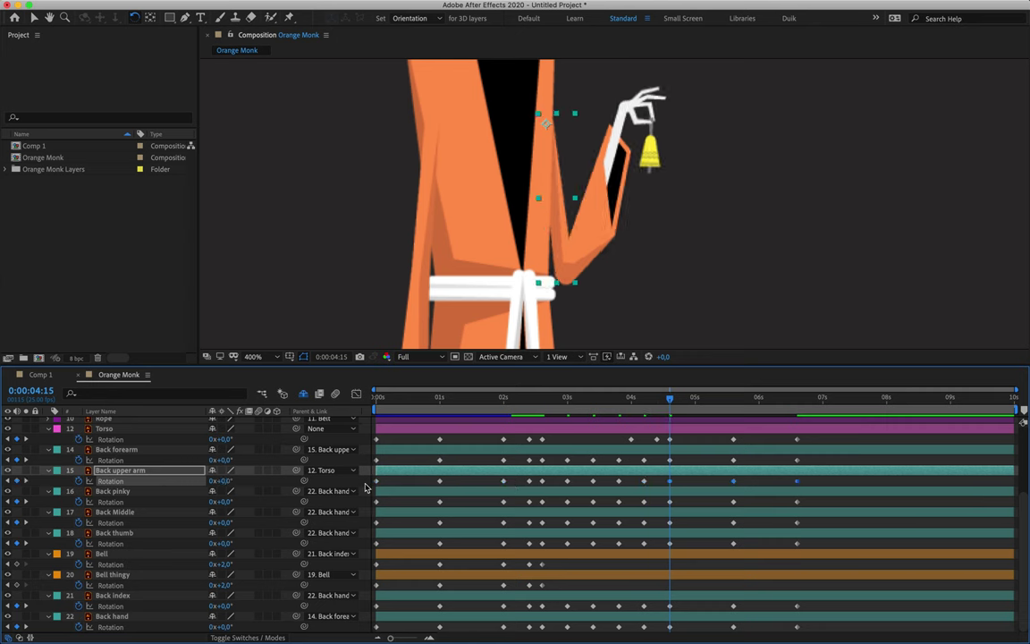
left_click_drag(406, 399, 399, 407)
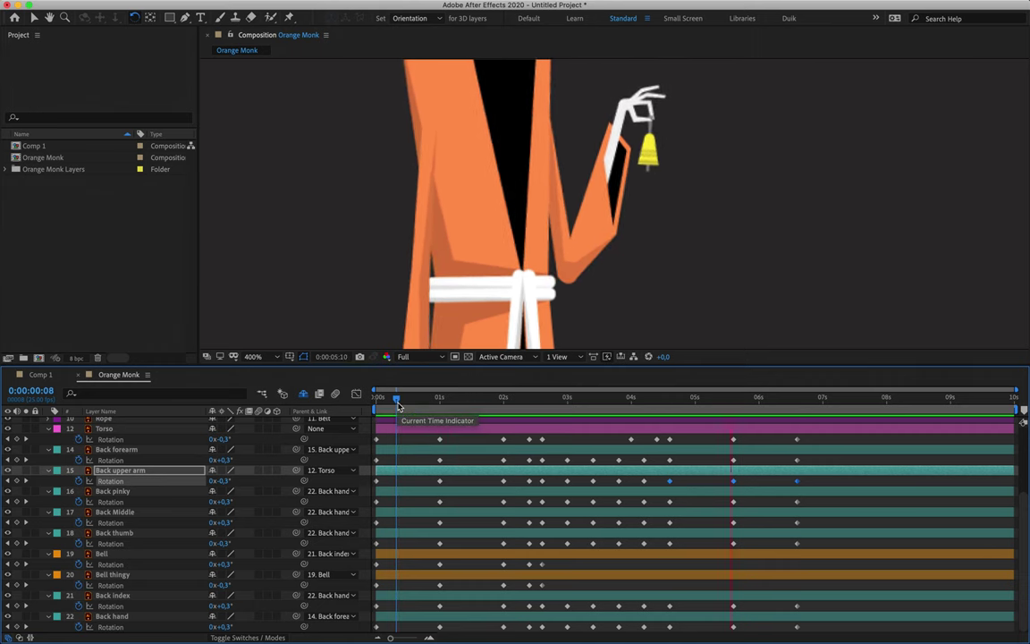
key("space")
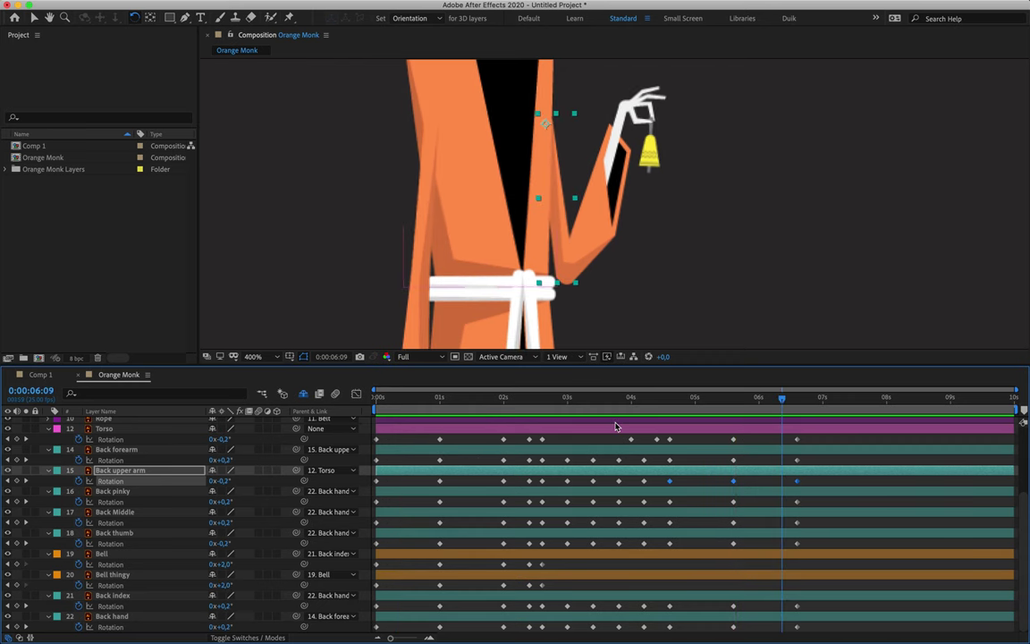
Step: Keyframe the rotation of both Bell and Bell thingy at 4° at 0:00:03:00
left_click(565, 404)
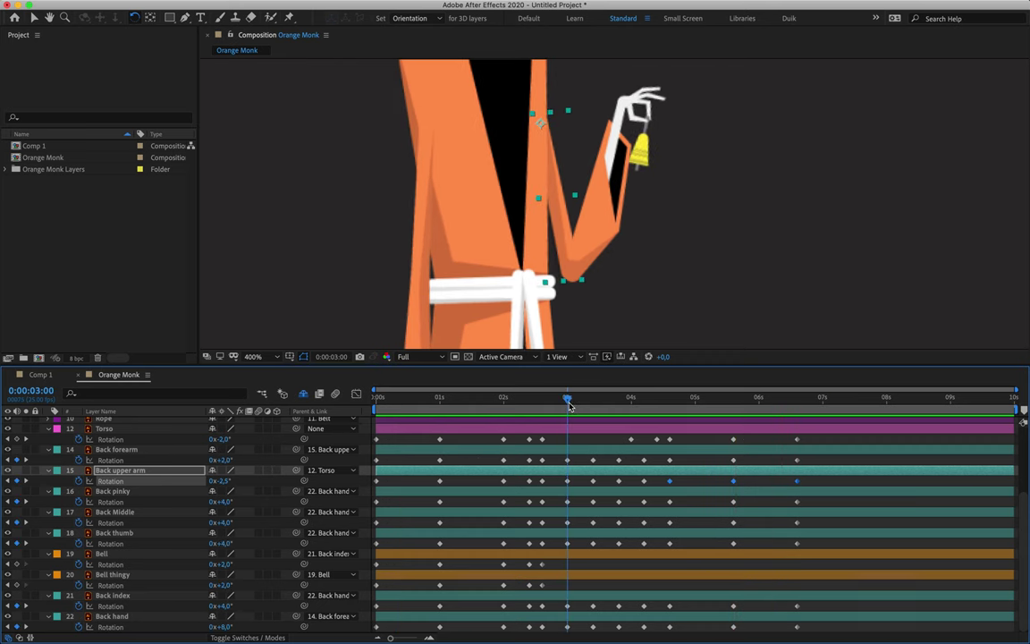
left_click(126, 555)
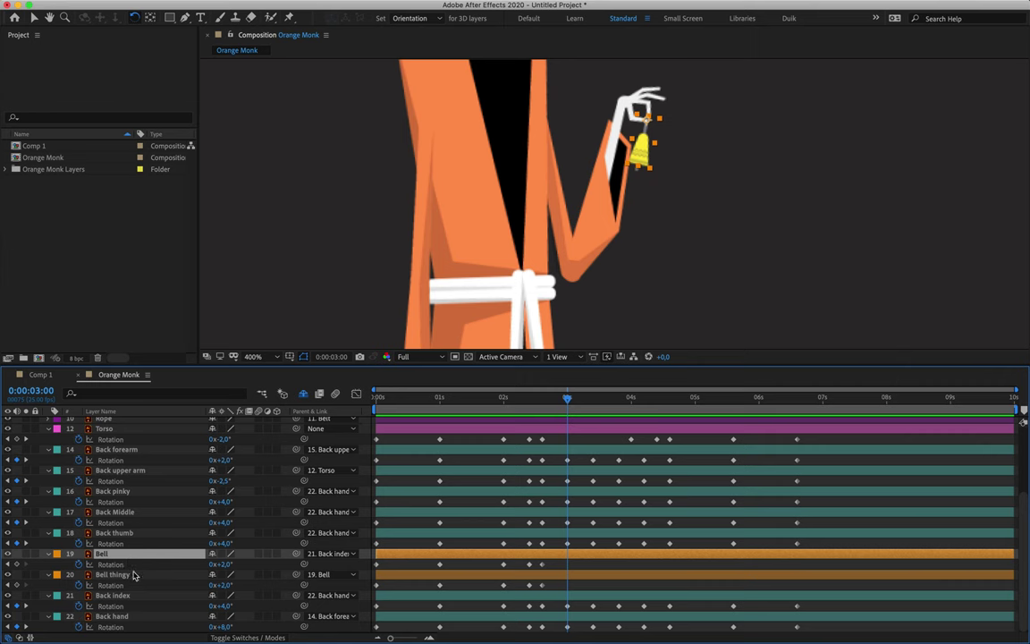
left_click(139, 576, "shift")
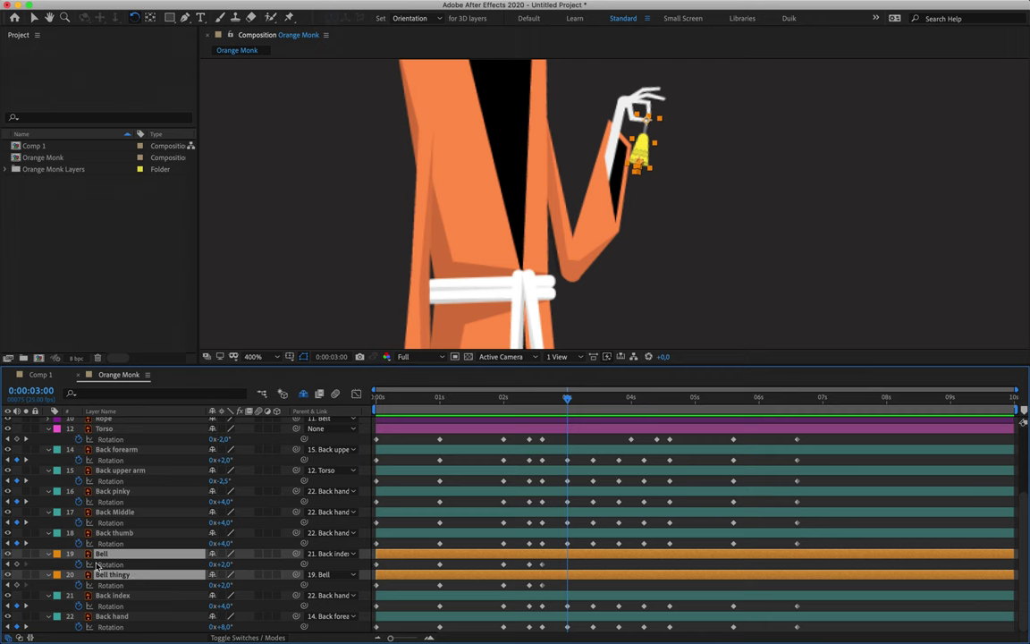
left_click_drag(538, 399, 567, 404)
left_click_drag(226, 566, 239, 567)
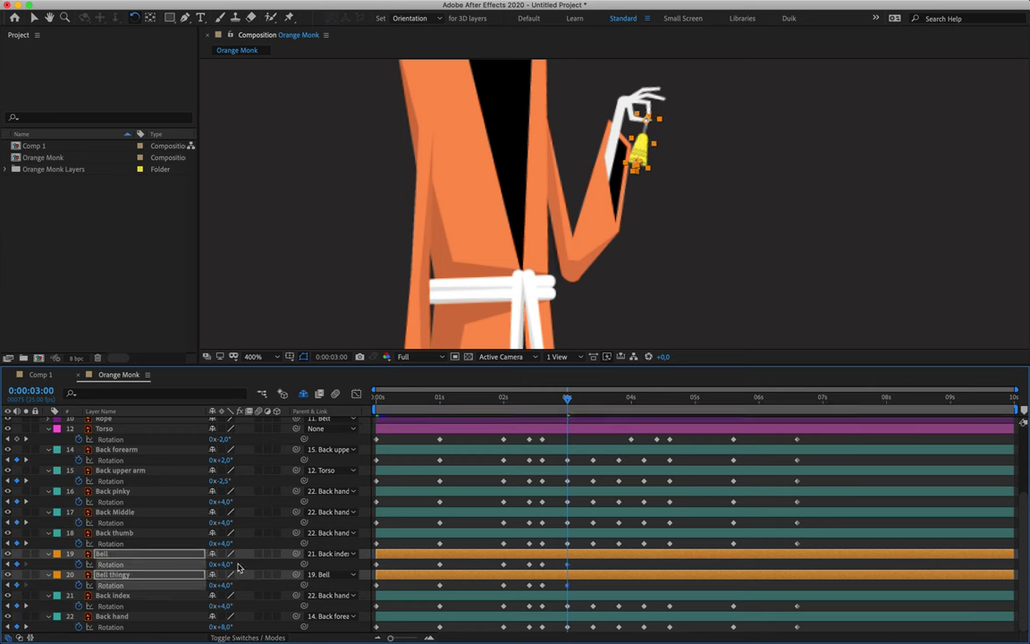
Step: Keyframe the rotation of both Bell and Bell thingy at -10° at 0:00:03:10
key("shift+Page_Down")
left_click(227, 566)
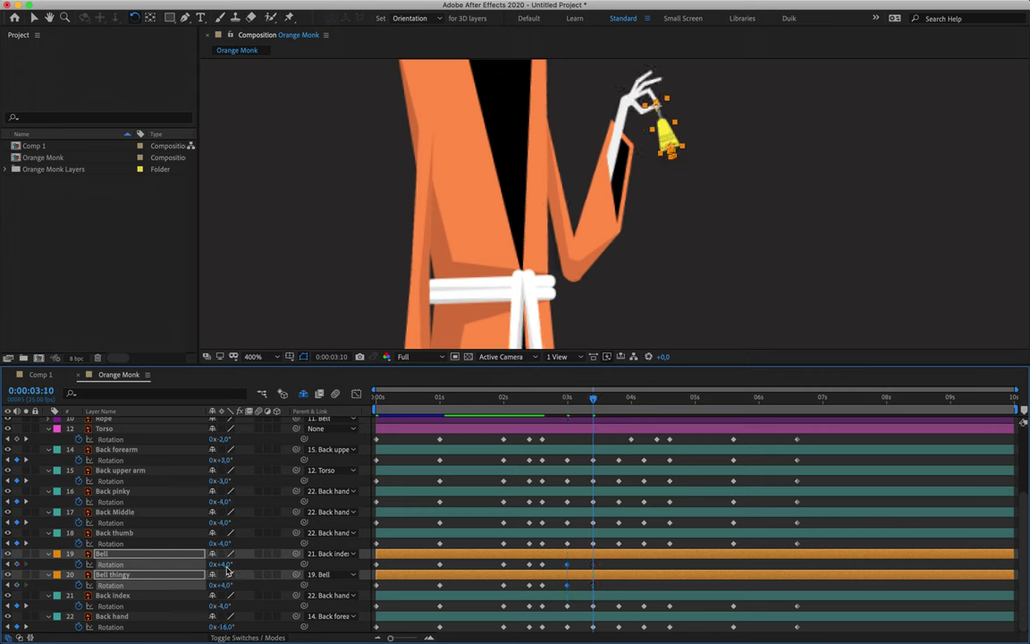
type("-4")
key("Return")
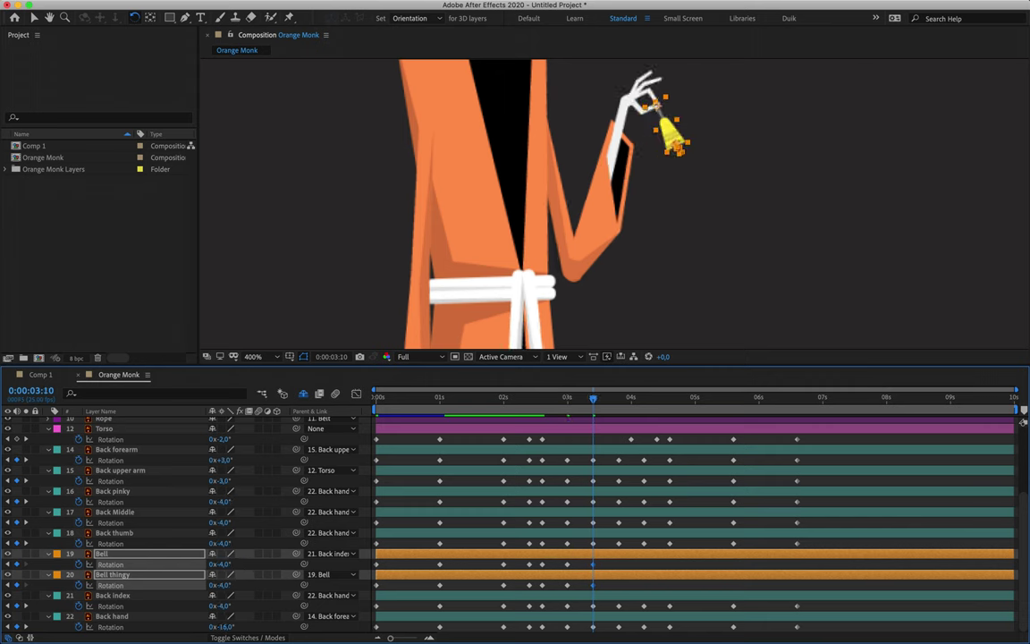
left_click(226, 566)
key("Return")
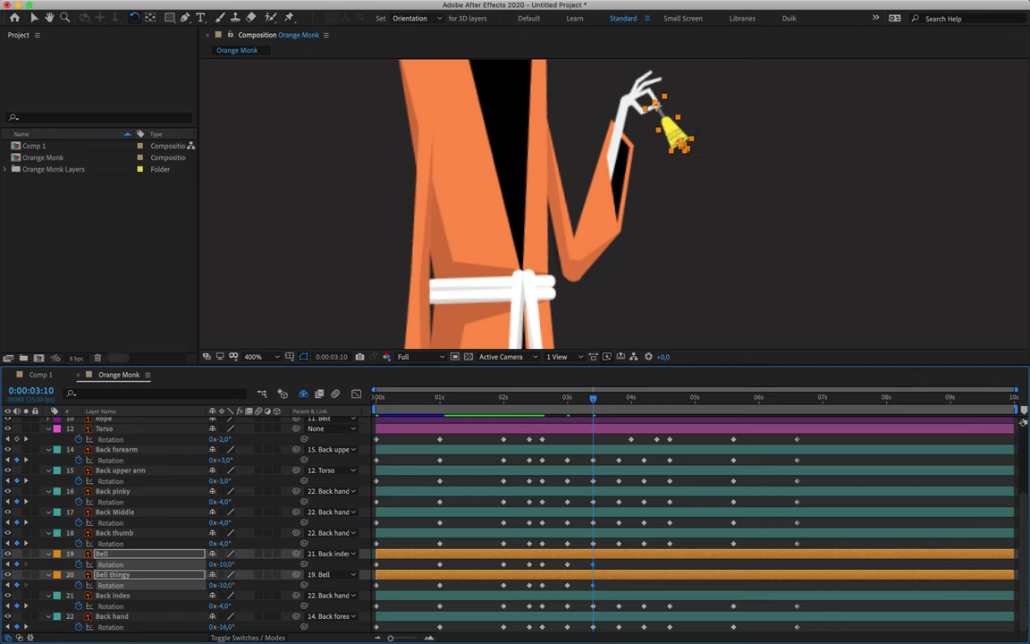
Step: Keyframe the rotation of both Bell and Bell thingy at 4° at 0:00:03:20
mouse_move(626, 397)
left_mouse_down()
mouse_move(564, 409)
mouse_move(624, 410)
left_mouse_up()
left_click(225, 565)
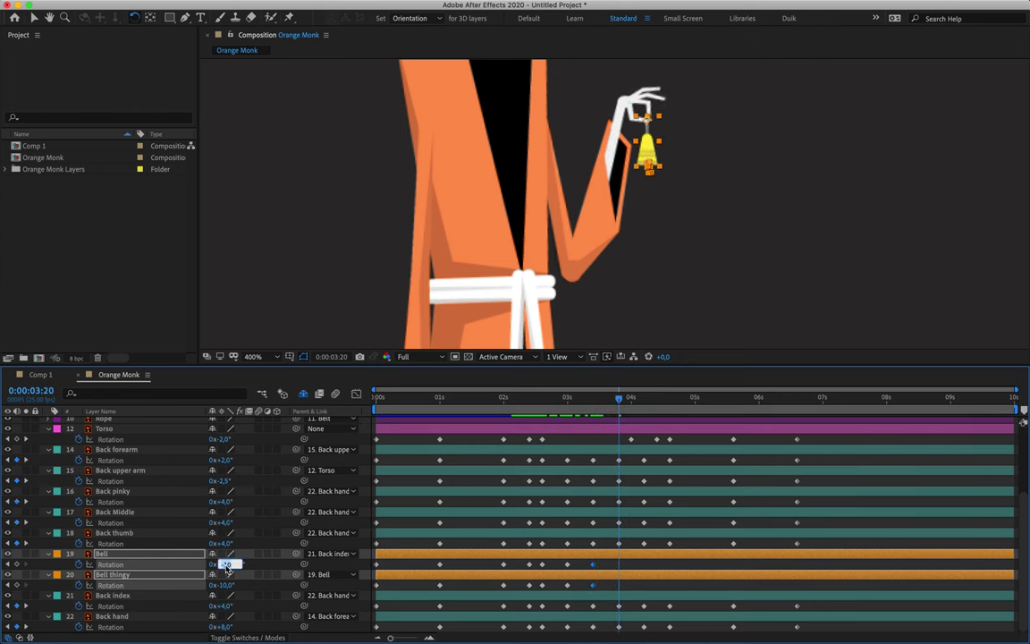
type("4")
key("Return")
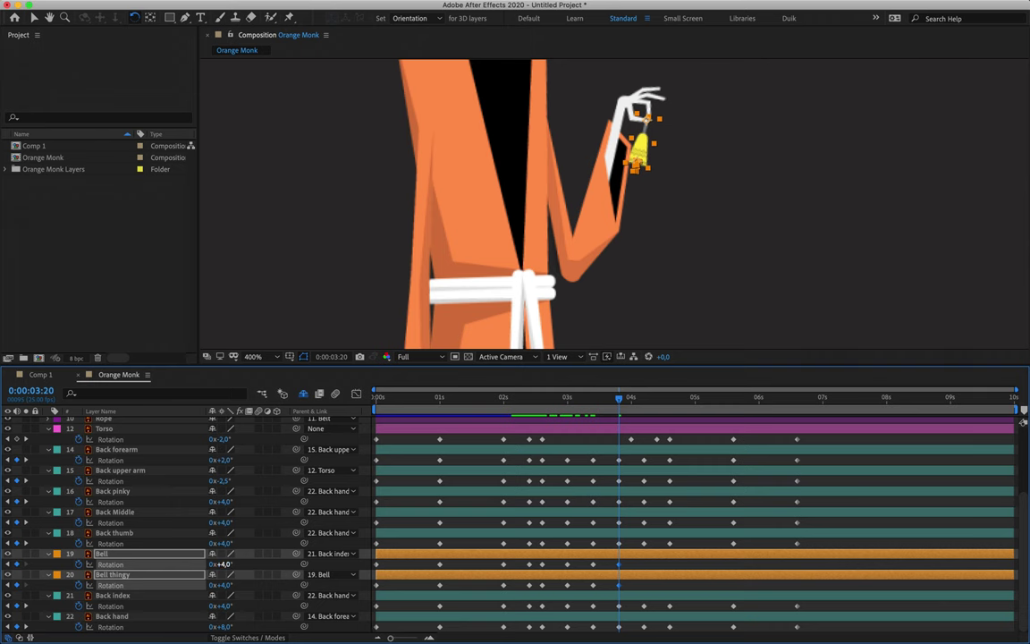
key("End")
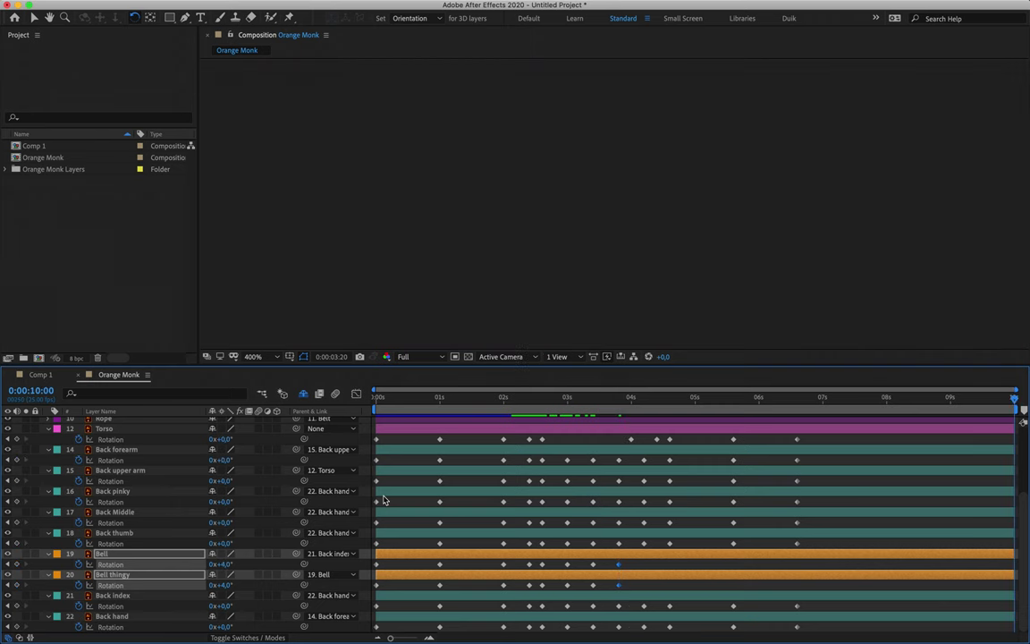
key("space")
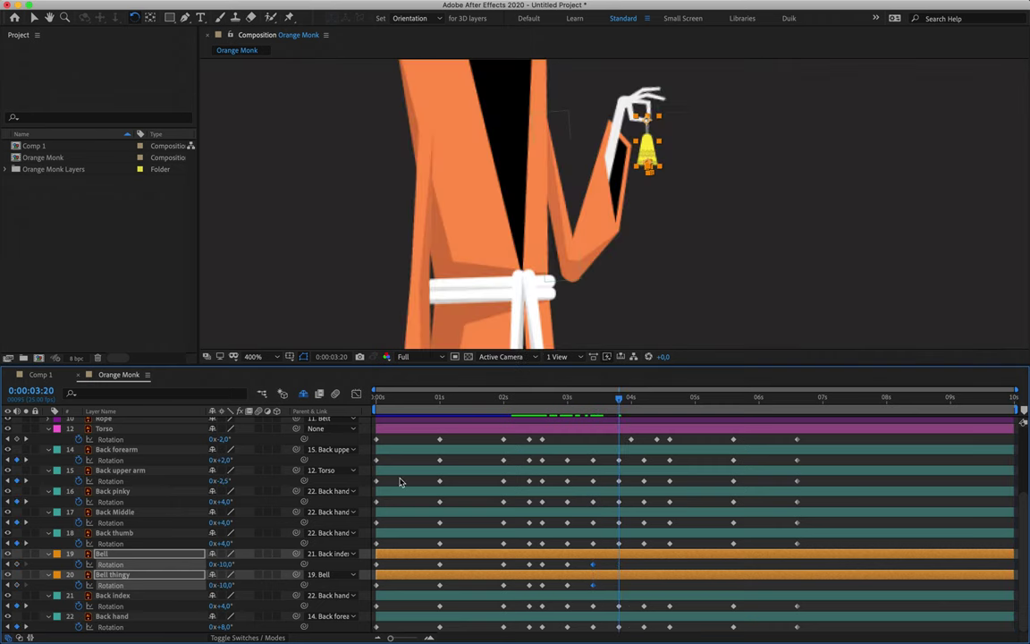
left_click(226, 564)
type("4")
key("Return")
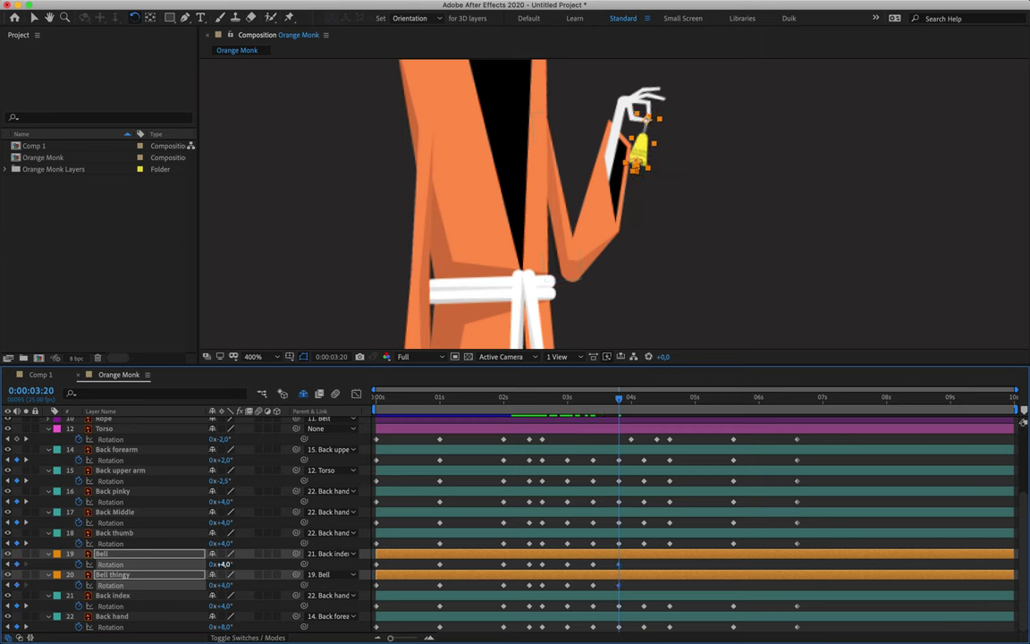
Step: Keyframe the rotation of both Bell and Bell thingy at -10° at 0:00:04:05
key("shift+Page_Down")
left_click(224, 565)
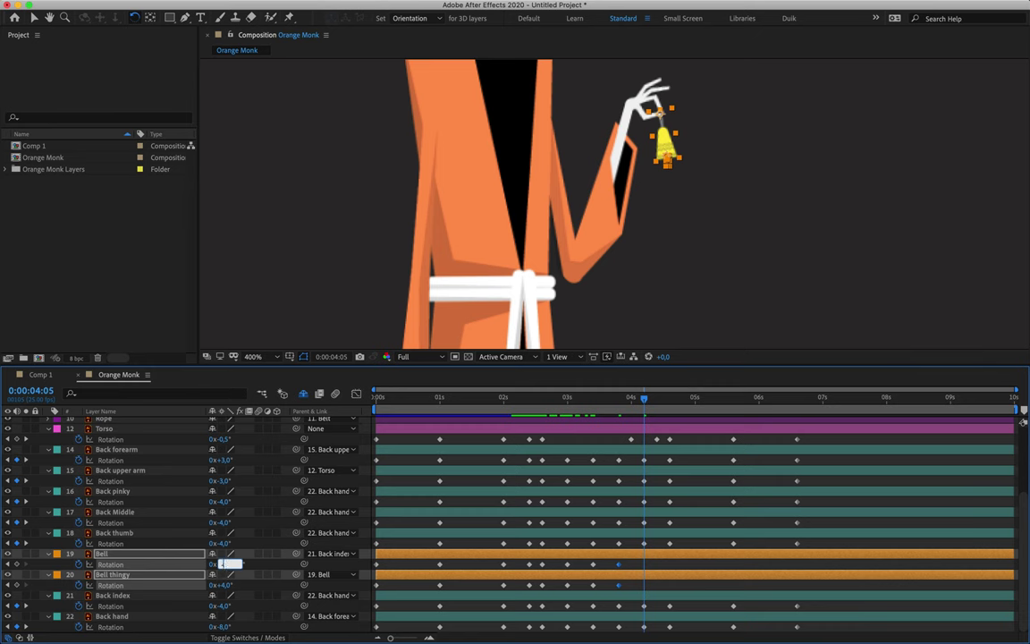
type("-10")
key("Return")
Step: Duplicate the first three rotation keyframes of Bell and of Bell thingy starting at 0:00:04:15, and preview the animation from the start
key("shift+Page_Down")
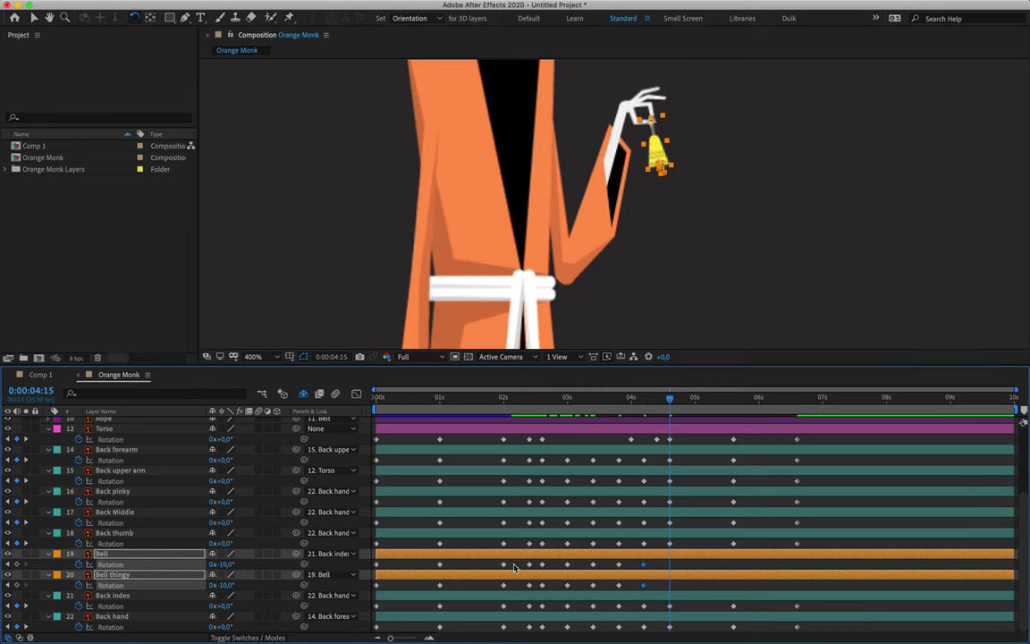
key("ctrl+v")
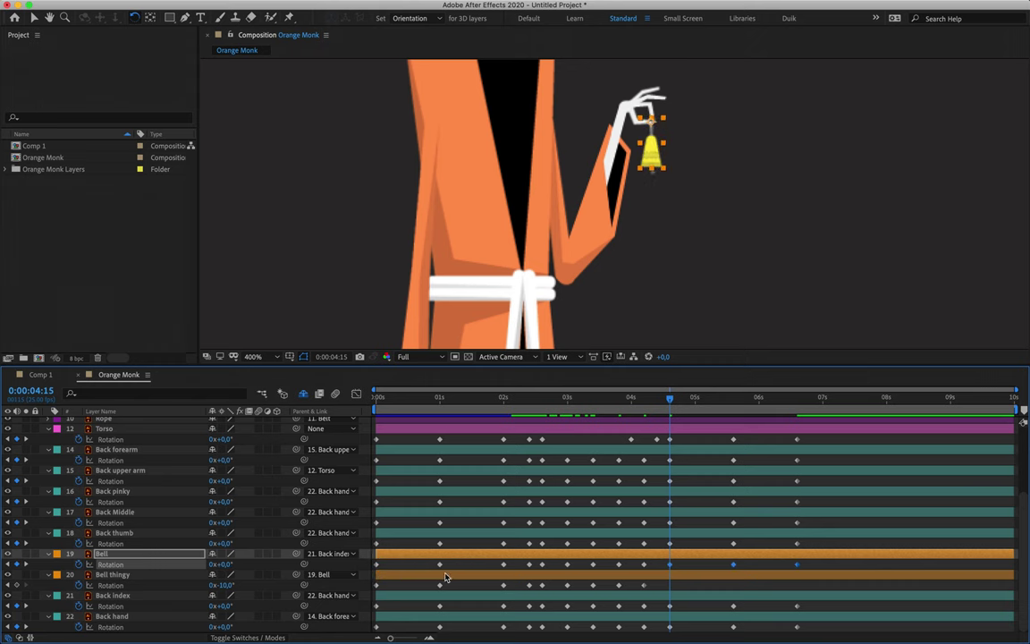
left_click(362, 587)
key("ctrl+v")
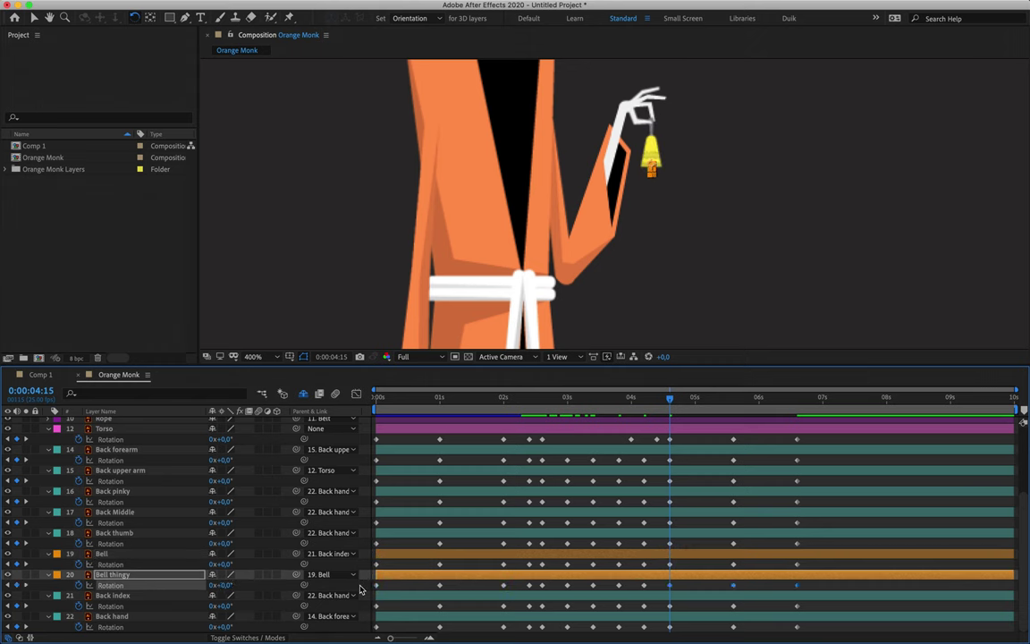
key("Home")
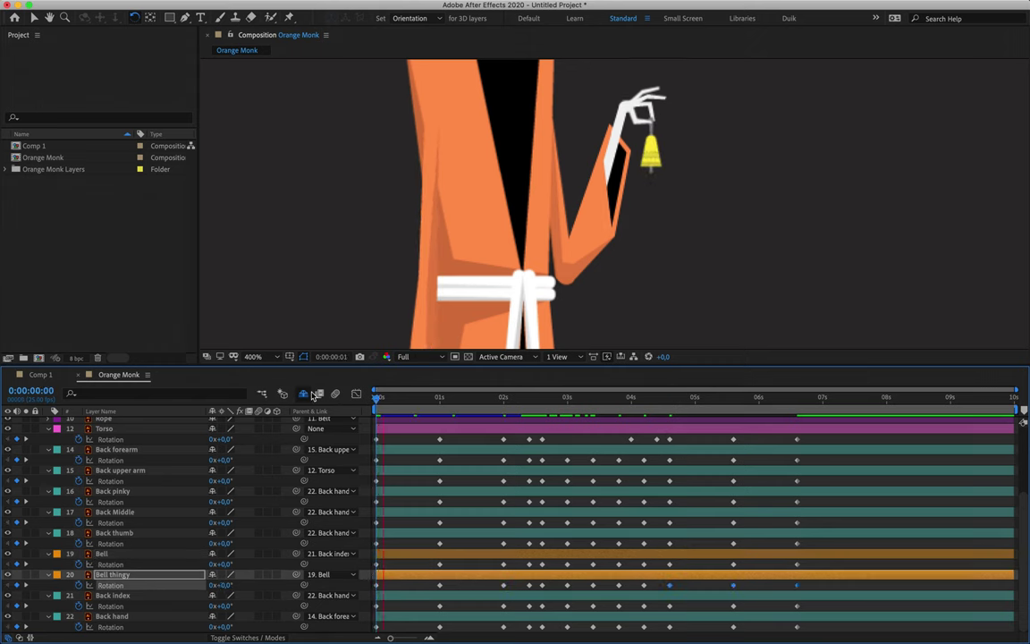
key("space")
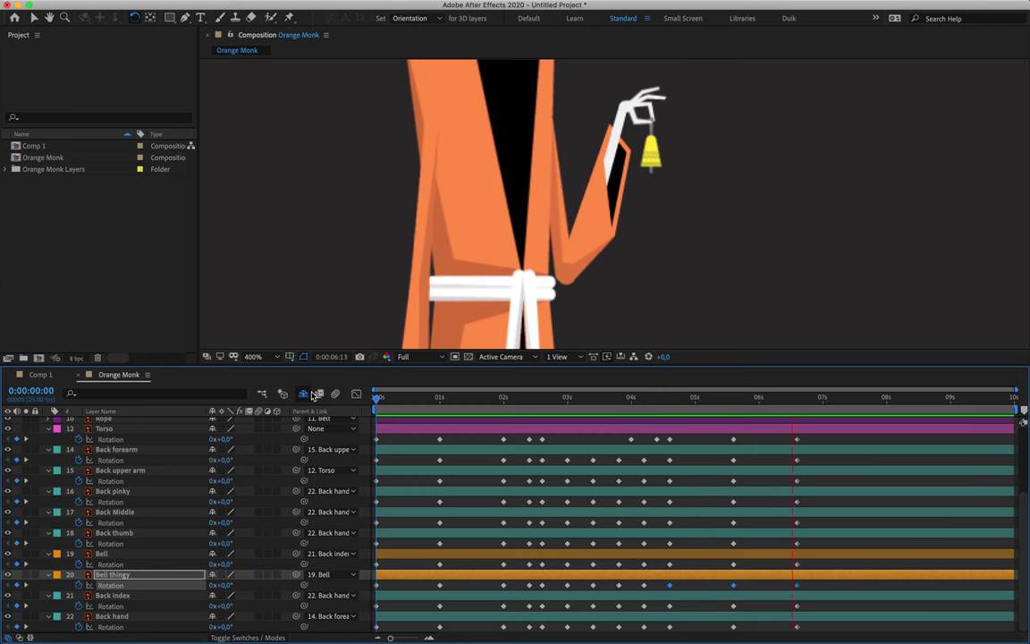
key("space")
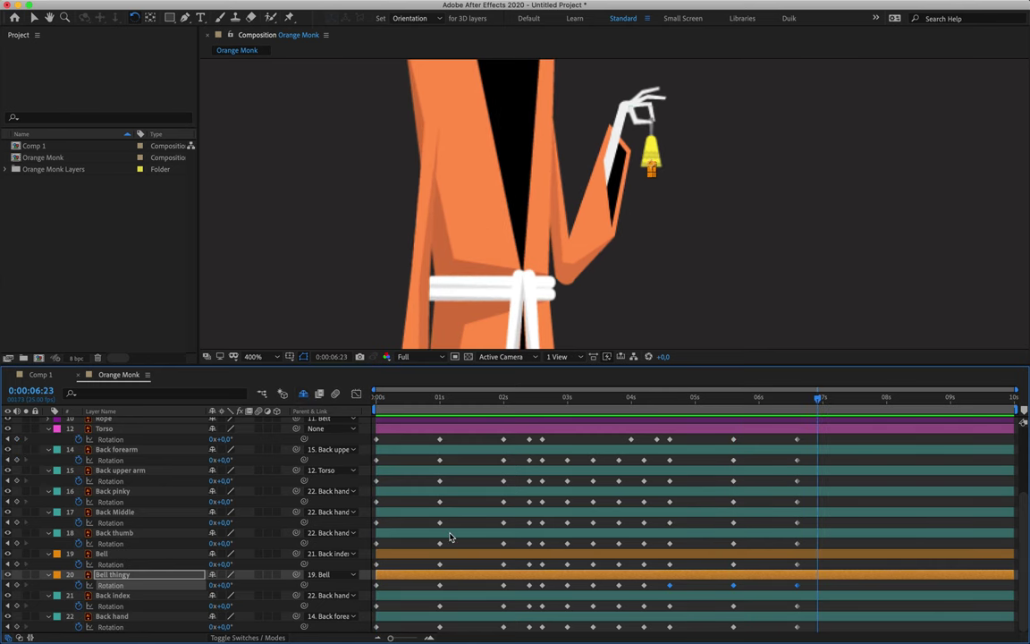
Step: Show the whole monk at 100% in the composition view and enlarge the timeline area
scroll(450, 537, "up", 5)
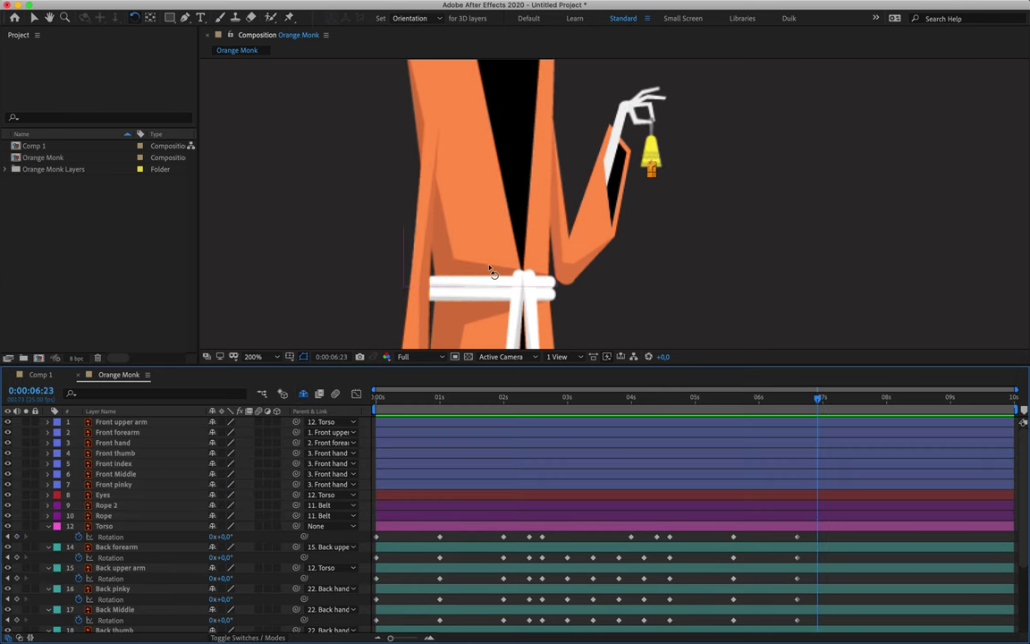
scroll(491, 271, "down", 2)
scroll(491, 271, "down", 1)
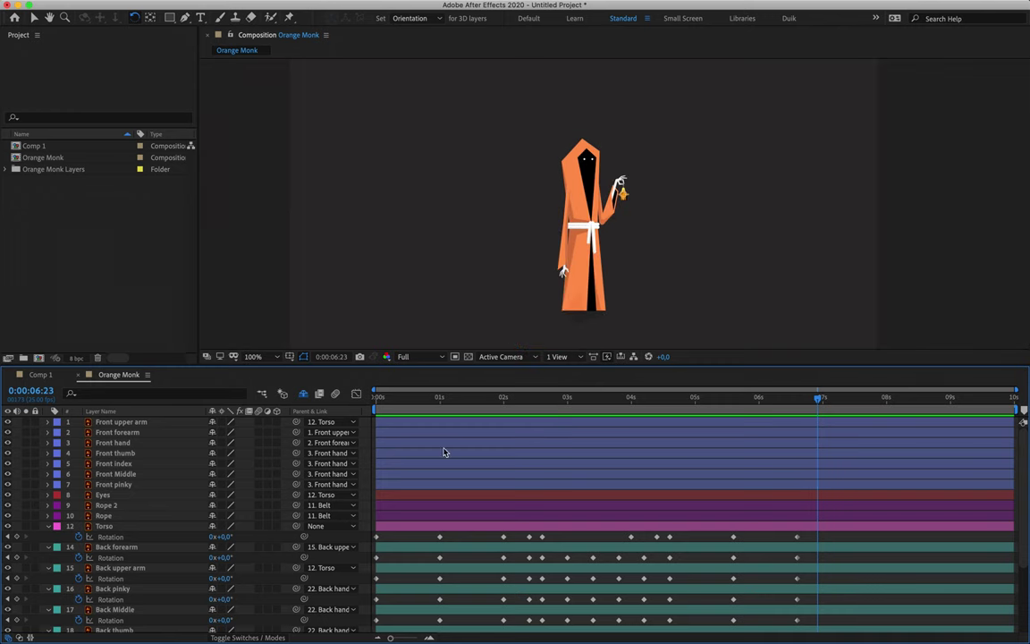
left_click_drag(432, 364, 448, 210)
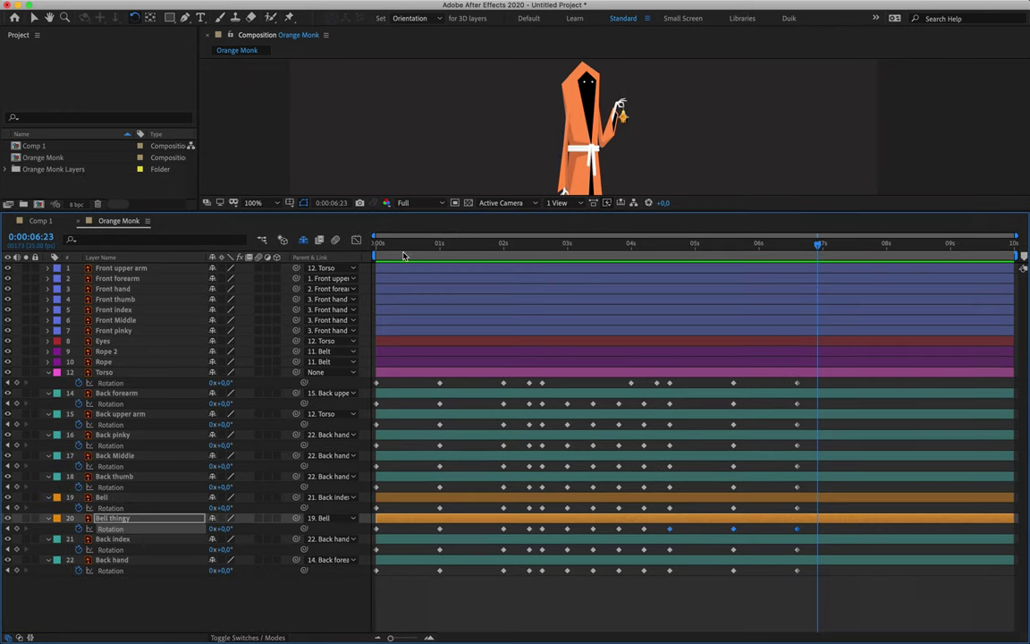
Step: Select all layers, review their rotation keyframes and collapse their properties
key("super+a")
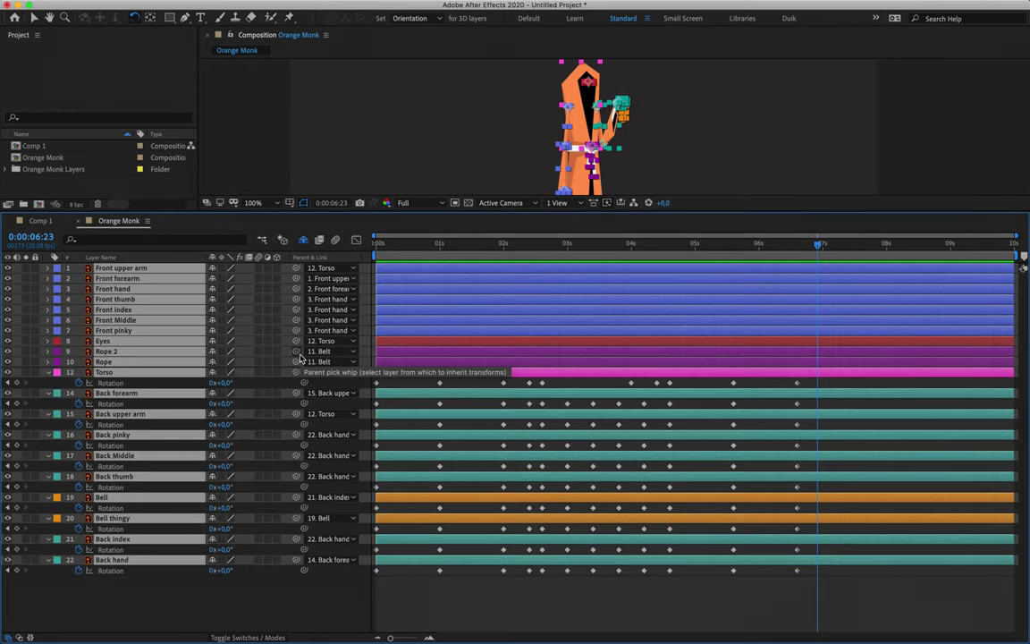
key("r")
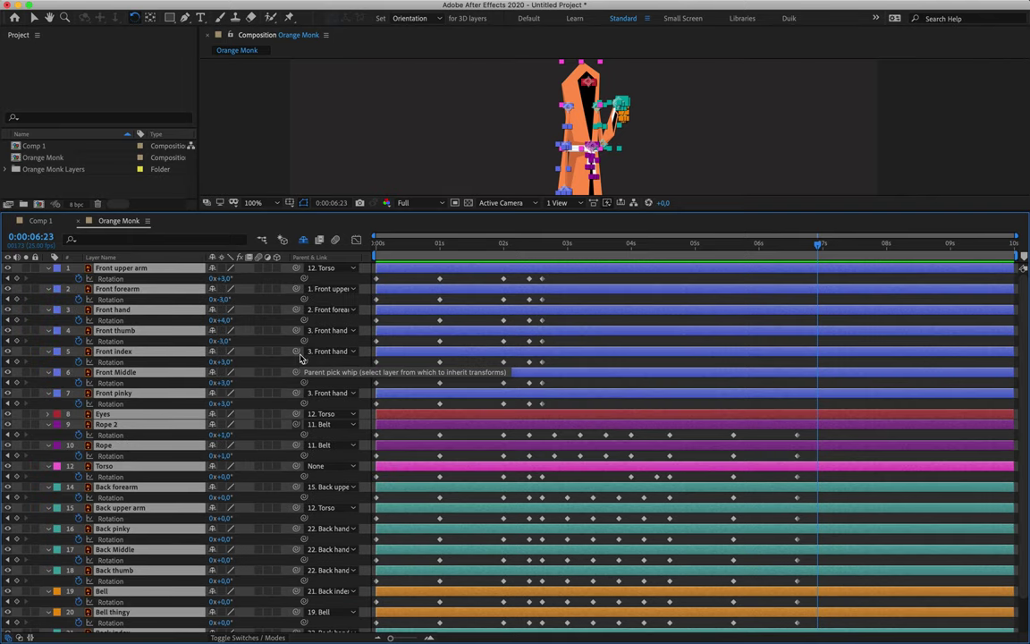
scroll(577, 367, "down", 3)
scroll(580, 378, "up", 2)
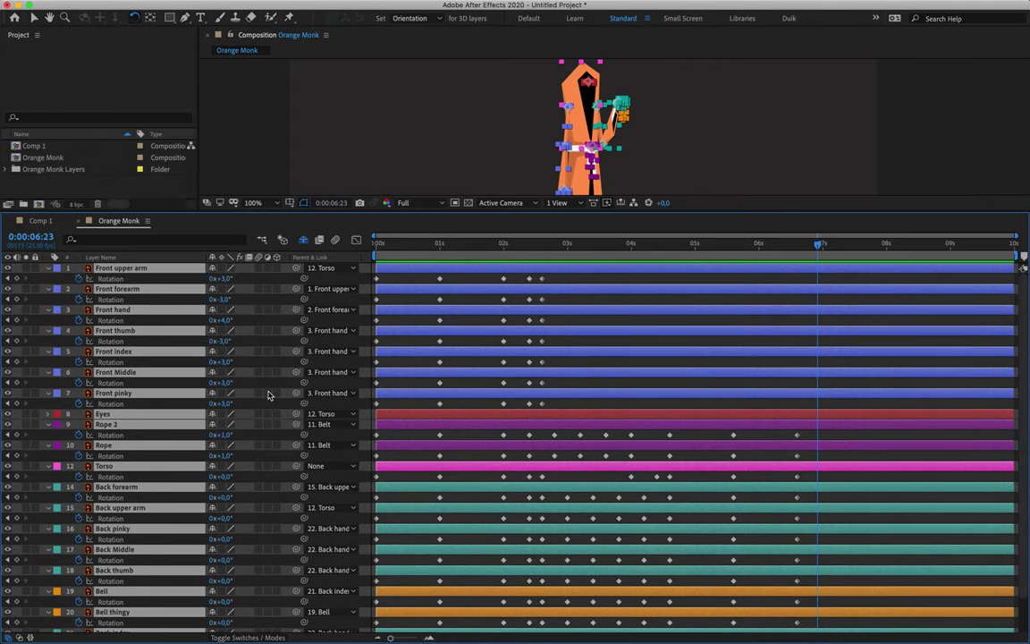
key("u")
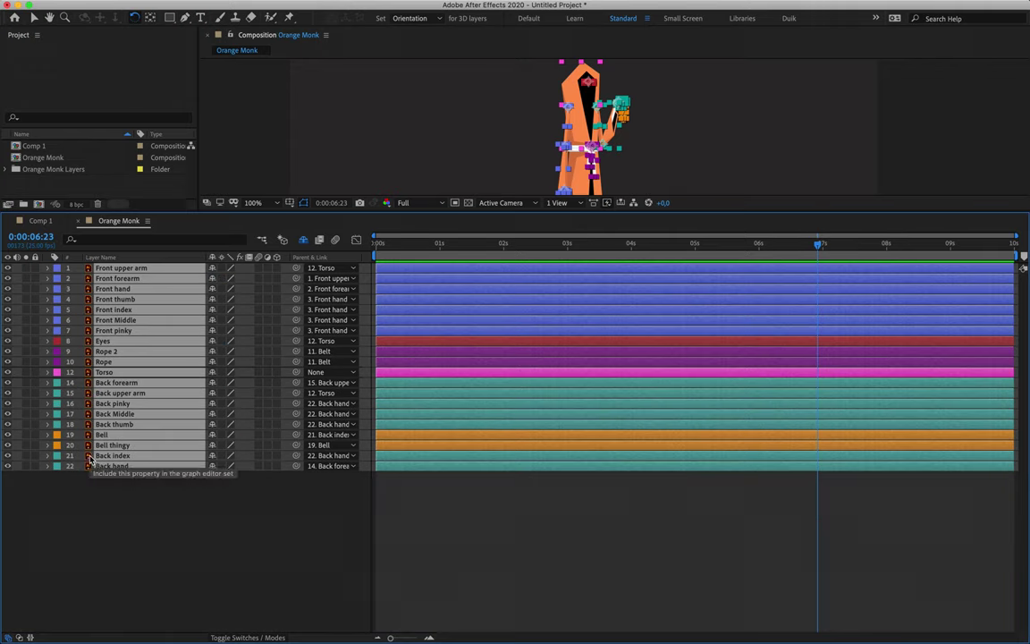
Step: Reveal the rotation keyframes of the Torso and of the seven front arm layers from Front upper arm to Front pinky
left_click(58, 510)
left_click(126, 372)
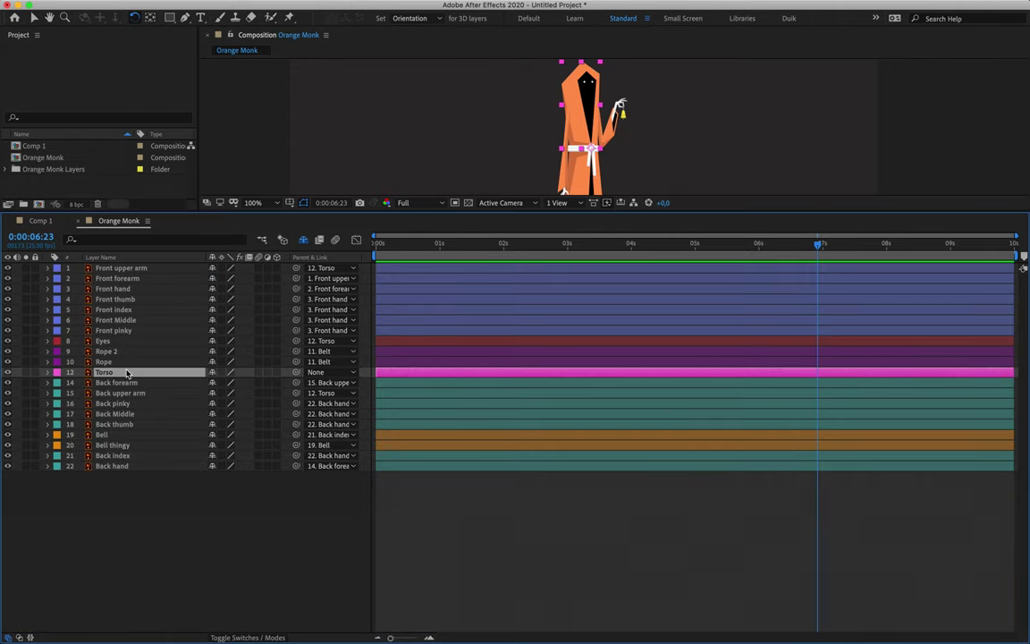
key("u")
left_click(130, 270)
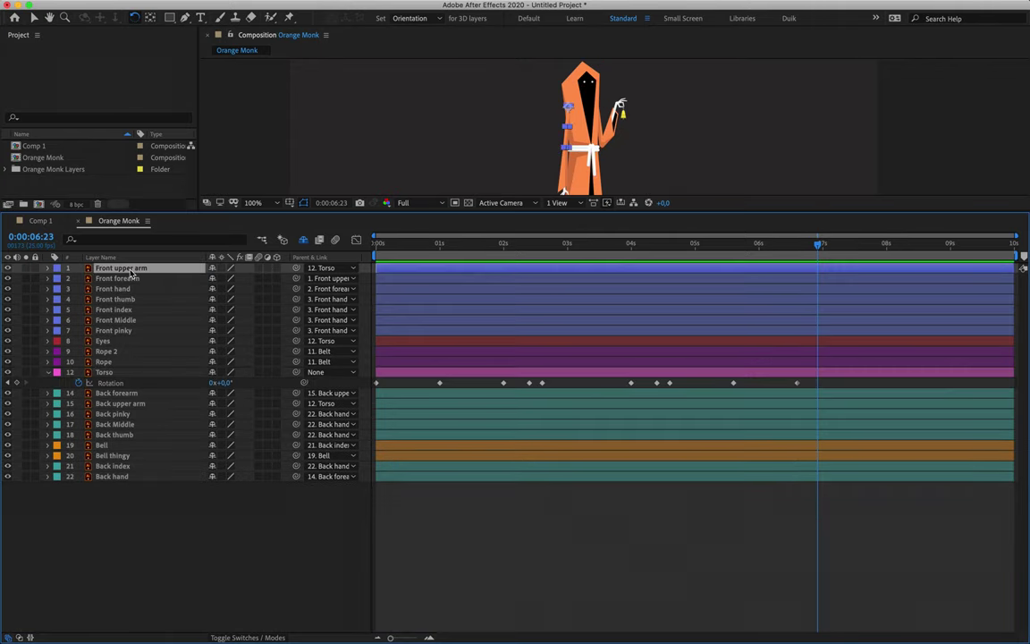
left_click(130, 331, "shift")
key("u")
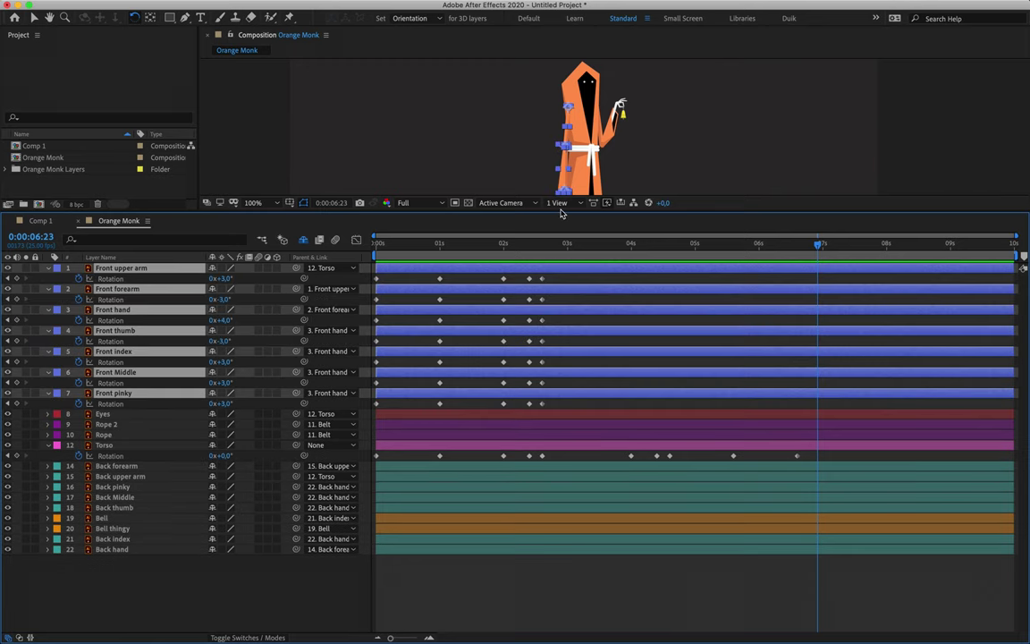
Step: Enlarge the composition view, show the monk's upper body at 200%, and set the current time to 0:00:04:00
left_click_drag(559, 211, 559, 364)
scroll(564, 234, "up", 2)
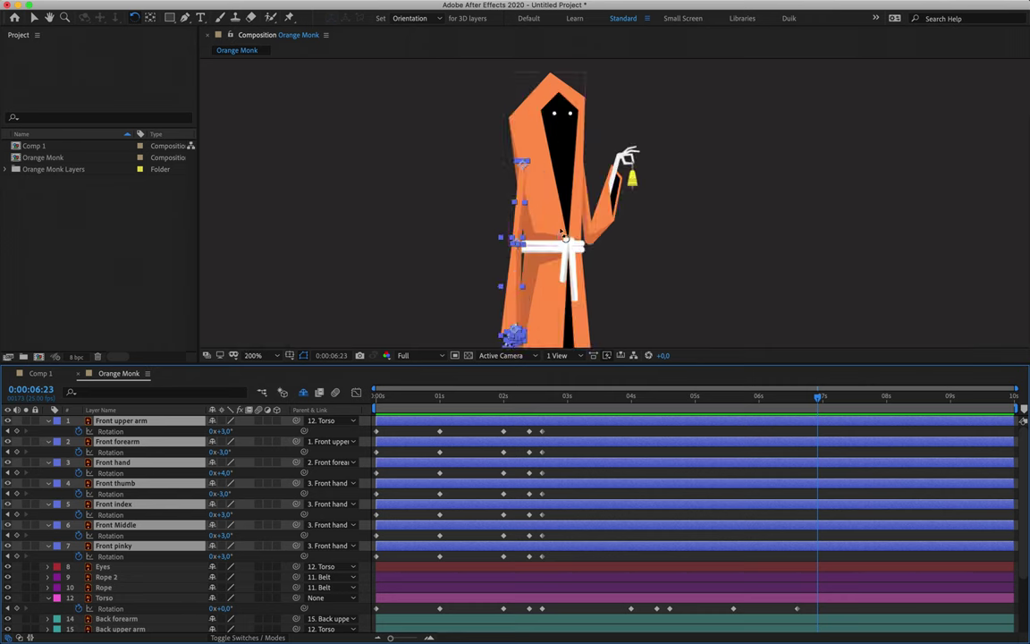
key("h")
left_click_drag(528, 224, 615, 206)
key("w")
left_click_drag(623, 399, 631, 399)
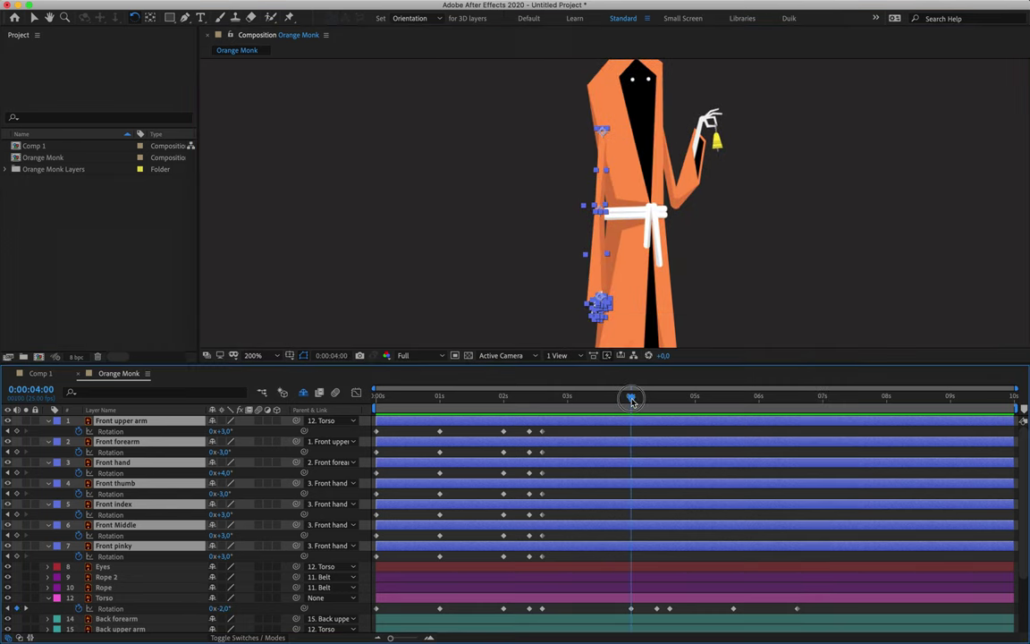
left_click(592, 435)
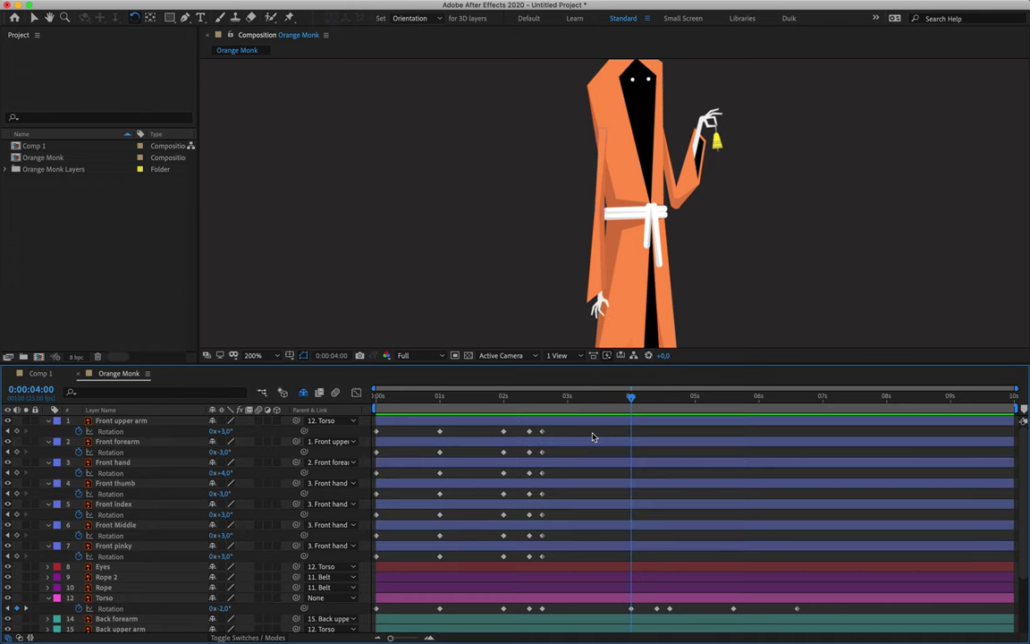
left_click(542, 431)
left_click_drag(534, 431, 565, 562)
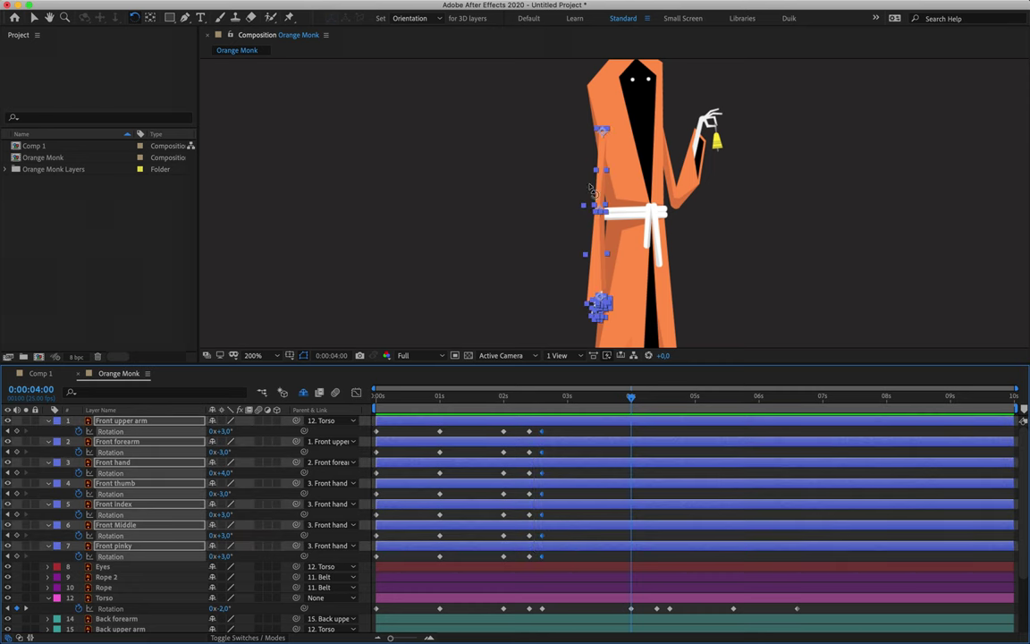
left_click(565, 436)
left_click(542, 431)
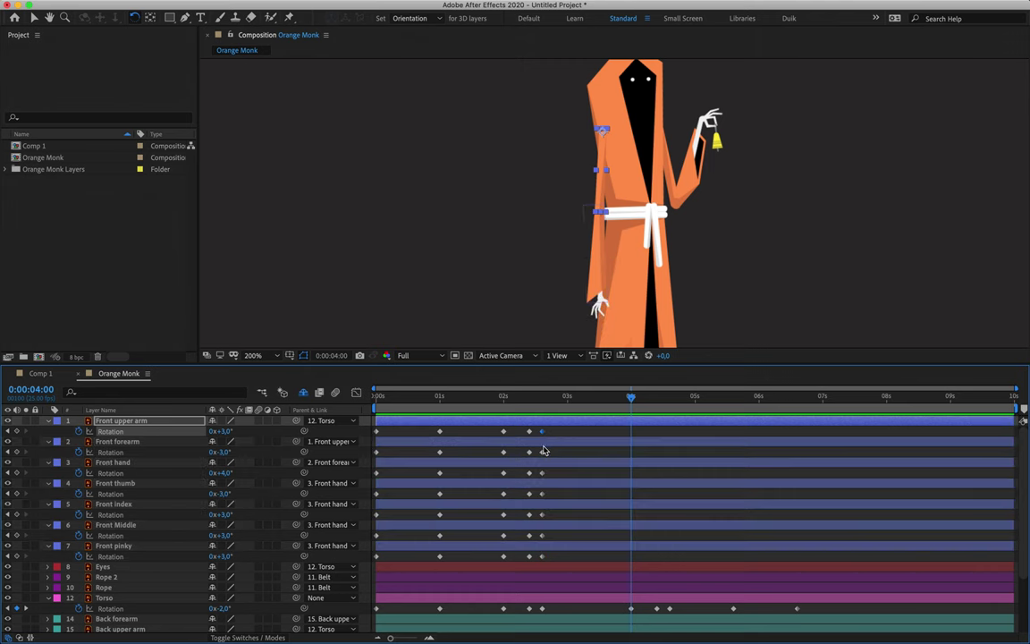
left_click(542, 451)
left_click(561, 477)
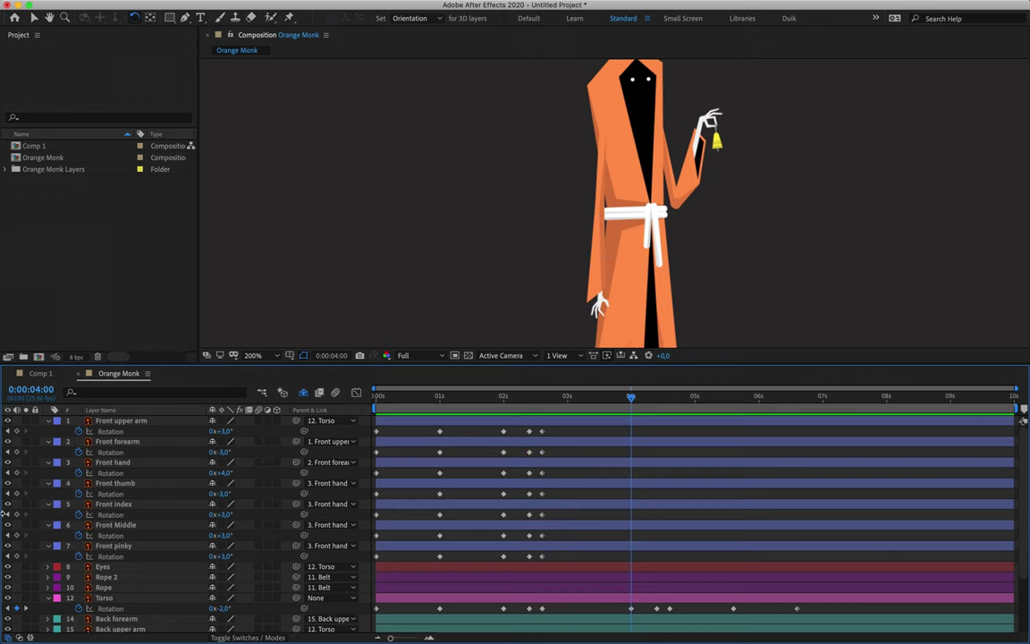
Step: Add rotation keyframes holding the current values at 0:00:04:00 on all seven front arm layers, and advance to 0:00:04:10
left_click(16, 431)
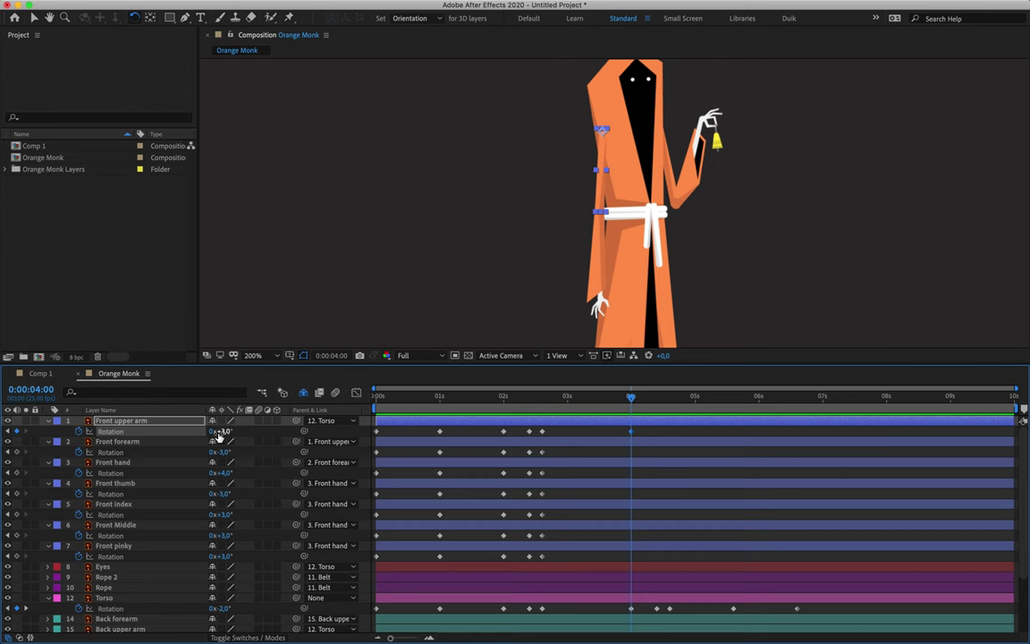
left_click(17, 452)
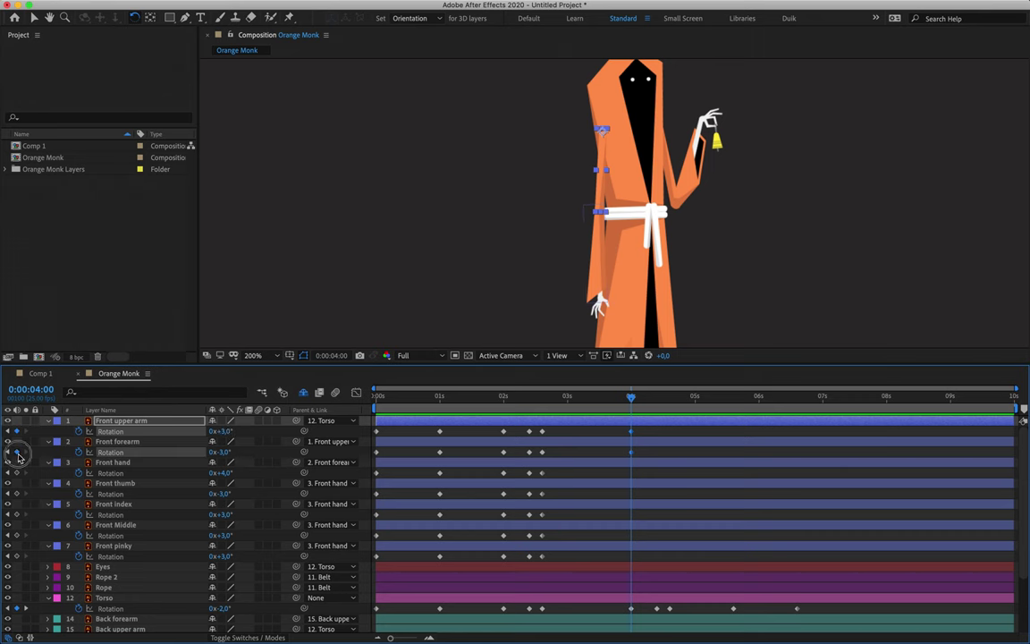
left_click(16, 472)
left_click(16, 493)
left_click(16, 515)
left_click(16, 534)
left_click(16, 556)
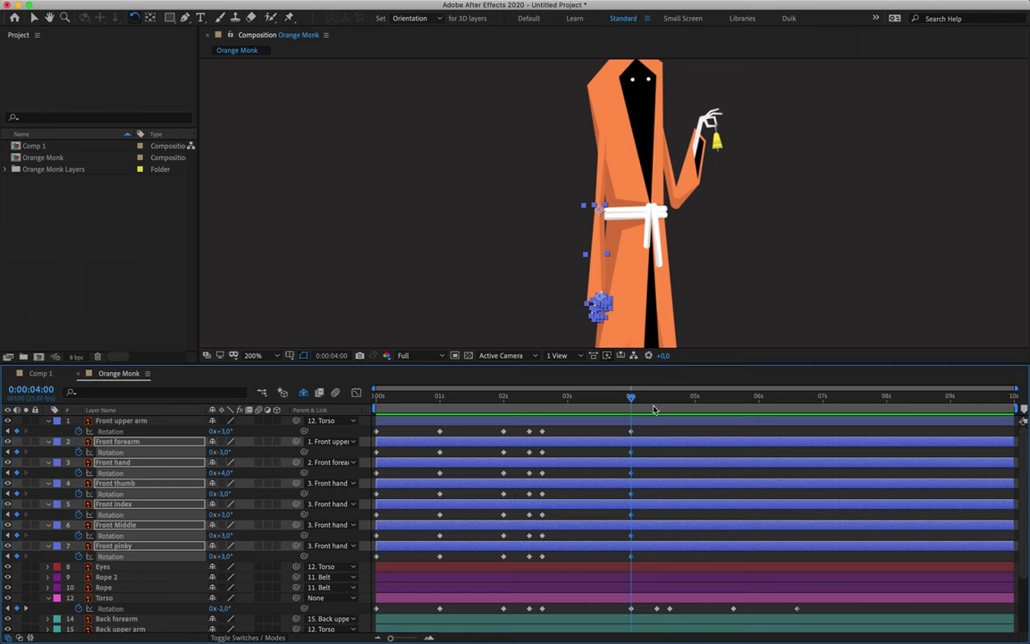
left_click(643, 434)
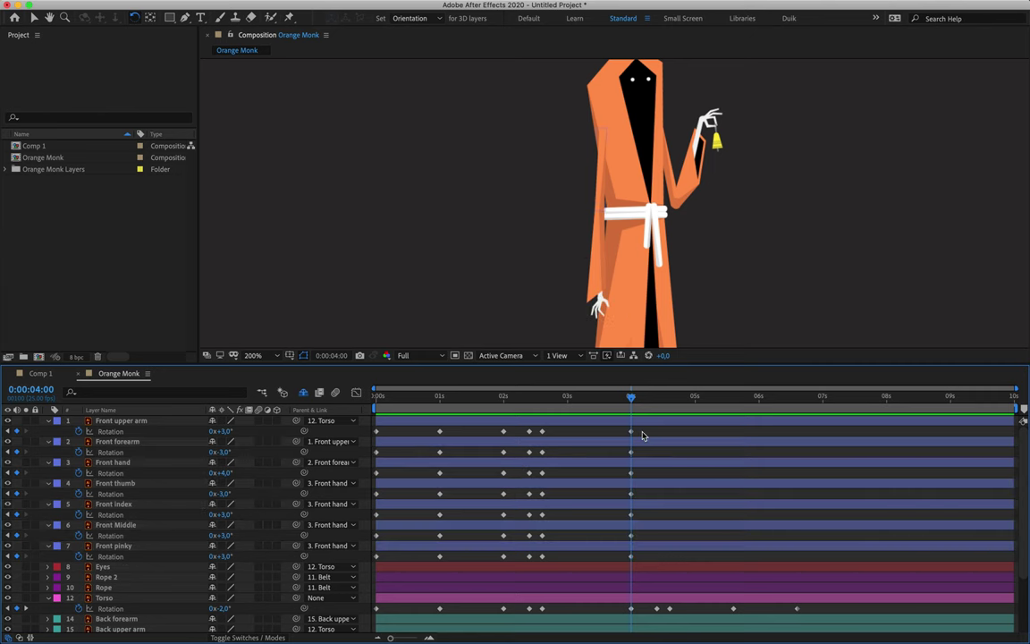
key("shift+Page_Down")
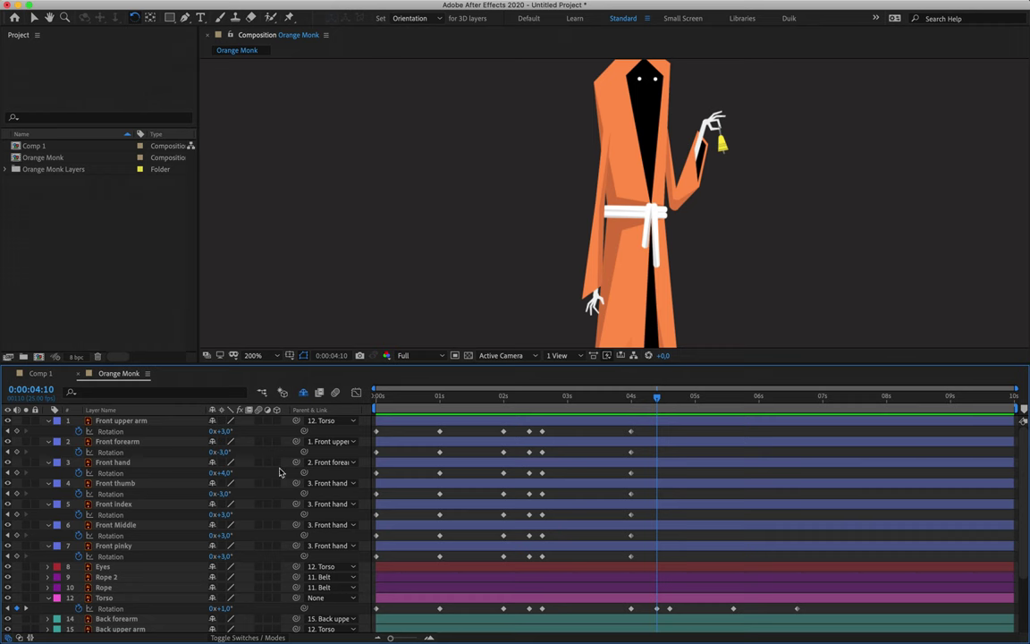
Step: Try keyframing the Front upper arm's rotation at 1° at 0:00:04:10, and undo it
left_click(224, 432)
type("1")
key("Return")
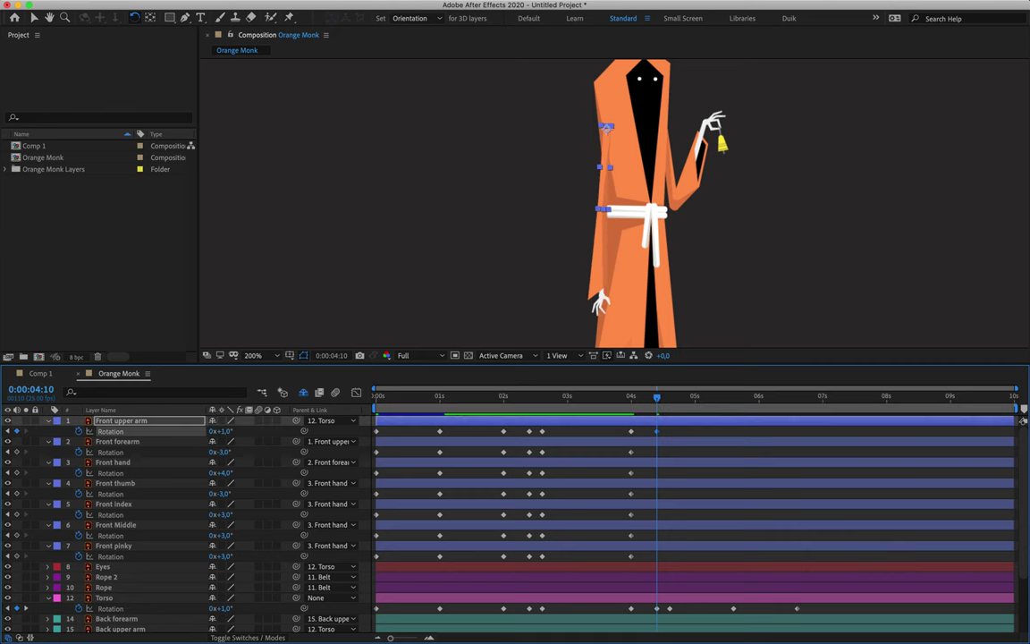
left_click(159, 441)
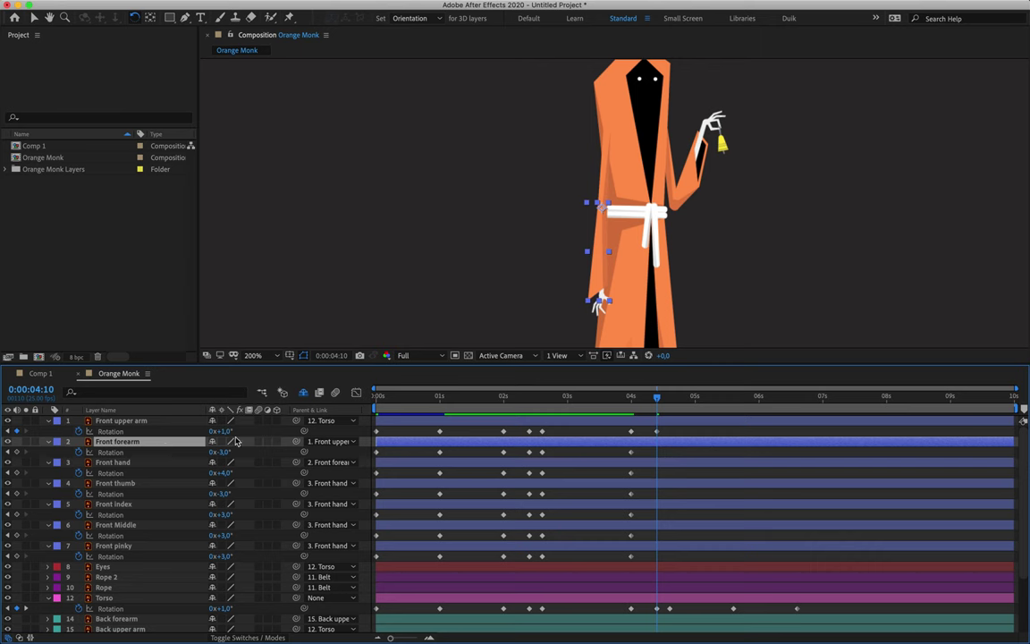
key("cmd+z")
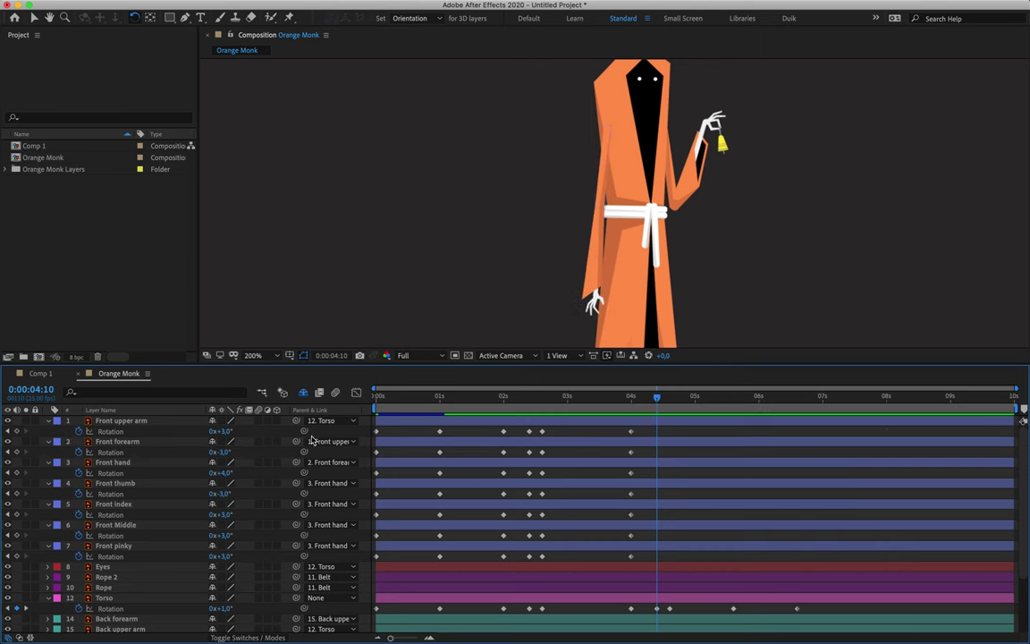
Step: Keyframe the Front upper arm's rotation at -1° at 0:00:04:10
left_click(151, 421)
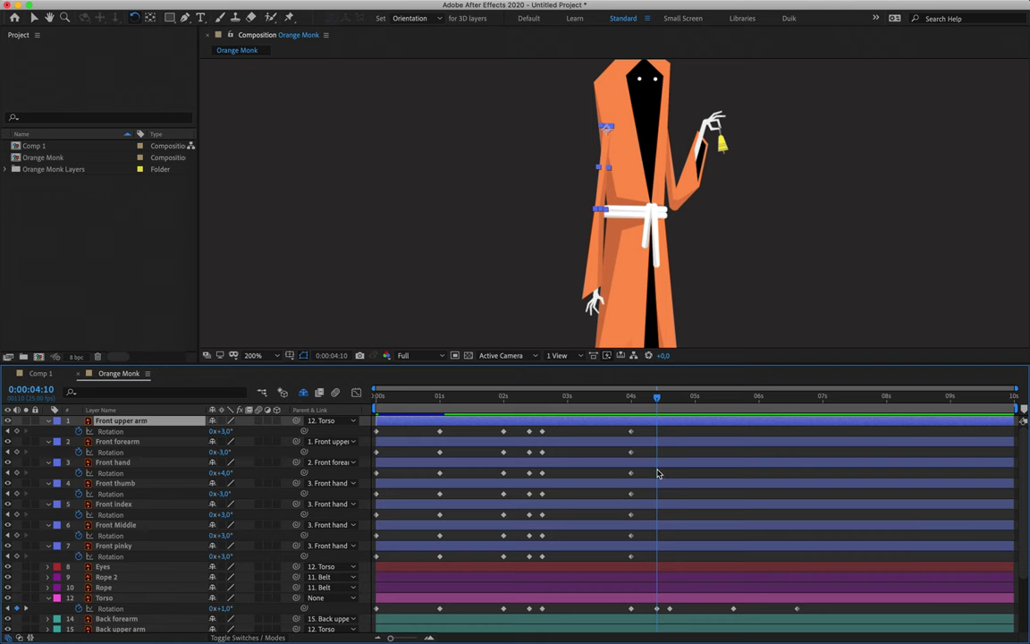
left_click(223, 431)
type("-1")
key("Return")
Step: Set the Front upper arm's rotation to 0° at 0:00:04:15 and duplicate its first three rotation keyframes starting there
key("space")
left_click(224, 431)
type("0")
key("Return")
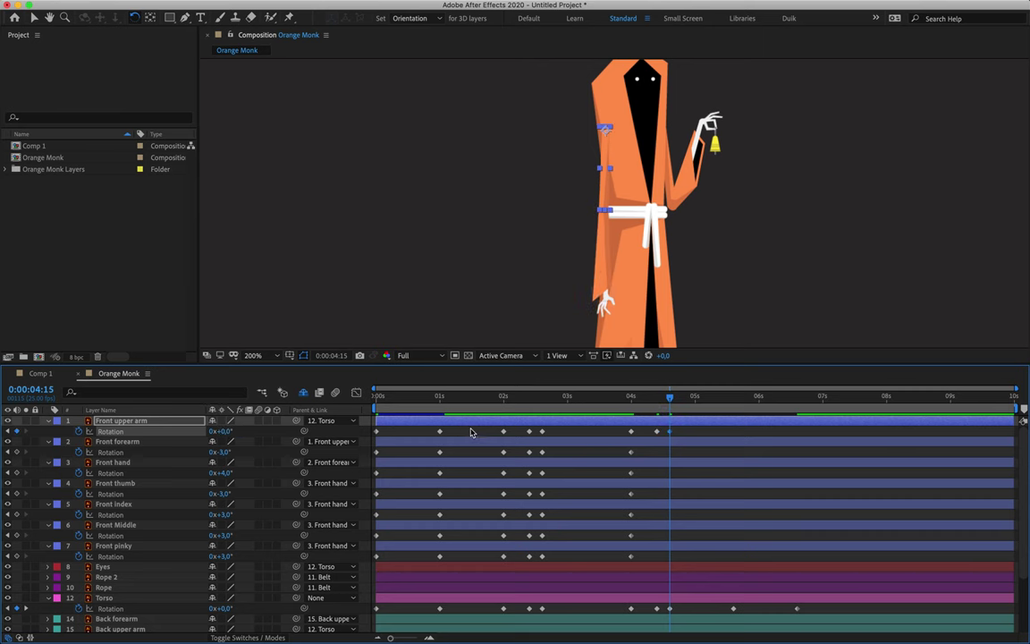
left_click_drag(513, 436, 358, 436)
Step: Keyframe the Front forearm's rotation at 1° at 0:00:04:10
left_click(631, 397)
left_click(117, 442)
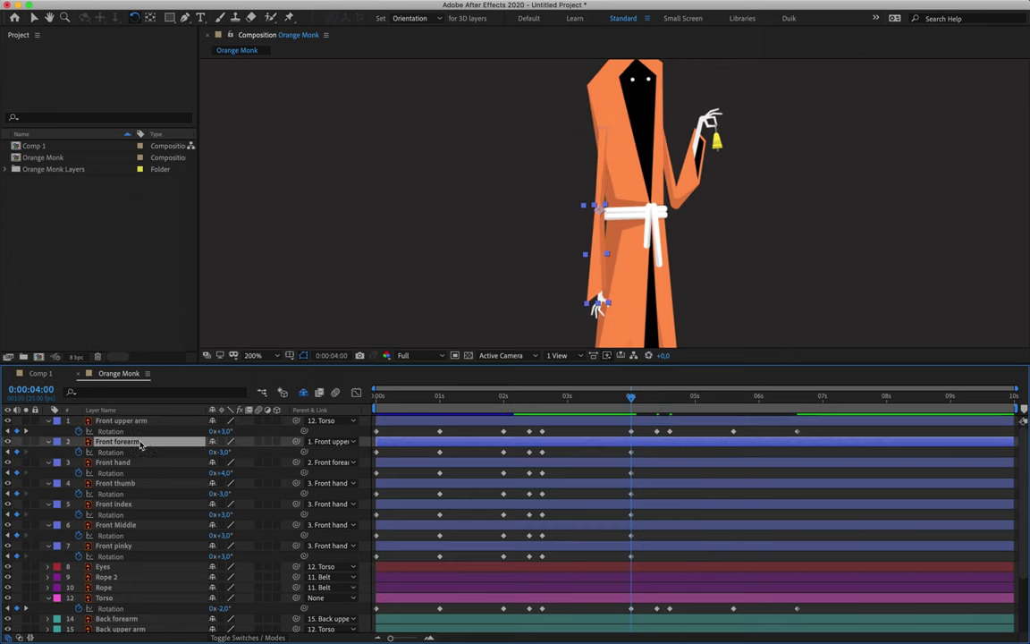
left_click_drag(632, 398, 657, 407)
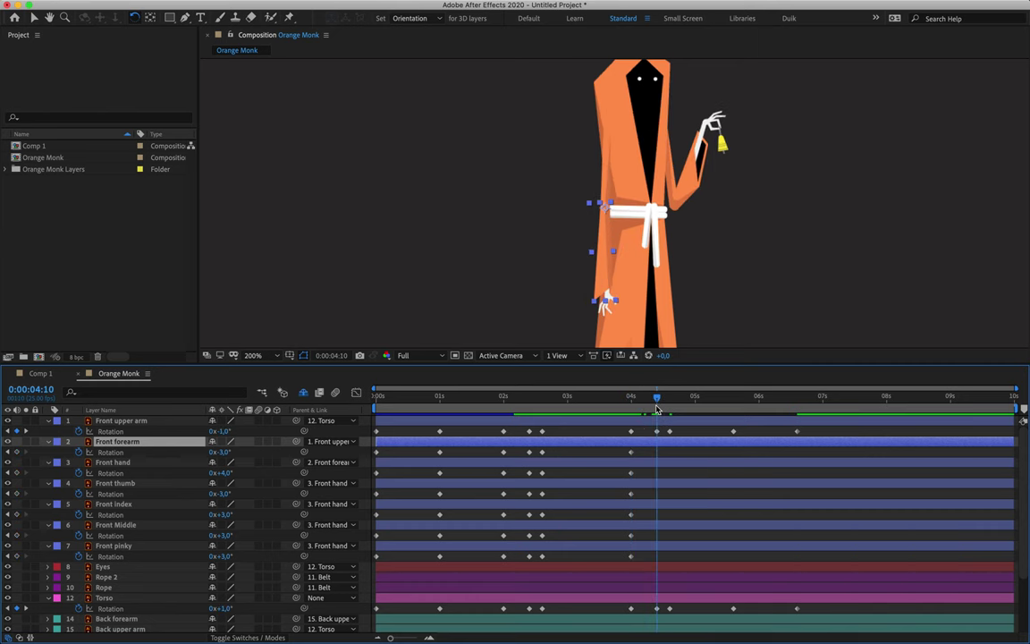
left_click(224, 453)
type("1")
key("Return")
Step: Duplicate the first three rotation keyframes of the Front forearm starting at 0:00:04:15
key("Page_Down")
key("Page_Down")
key("Page_Down")
key("Page_Down")
key("Page_Down")
left_click(439, 451)
left_click(503, 452, "shift")
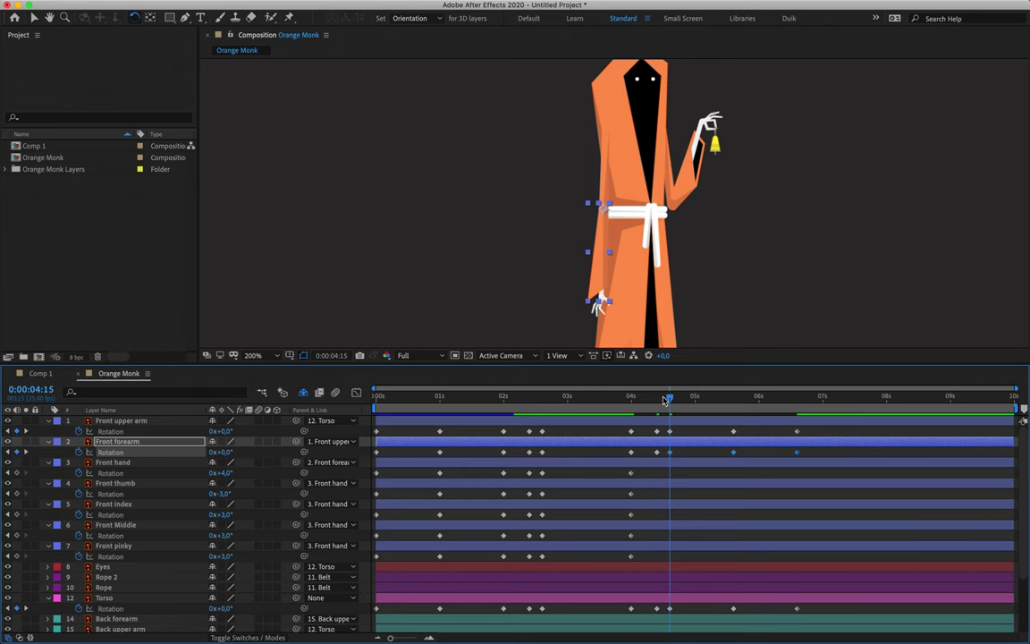
Step: Keyframe the Front hand's rotation at -1° at 0:00:04:10
left_click_drag(667, 399, 659, 401)
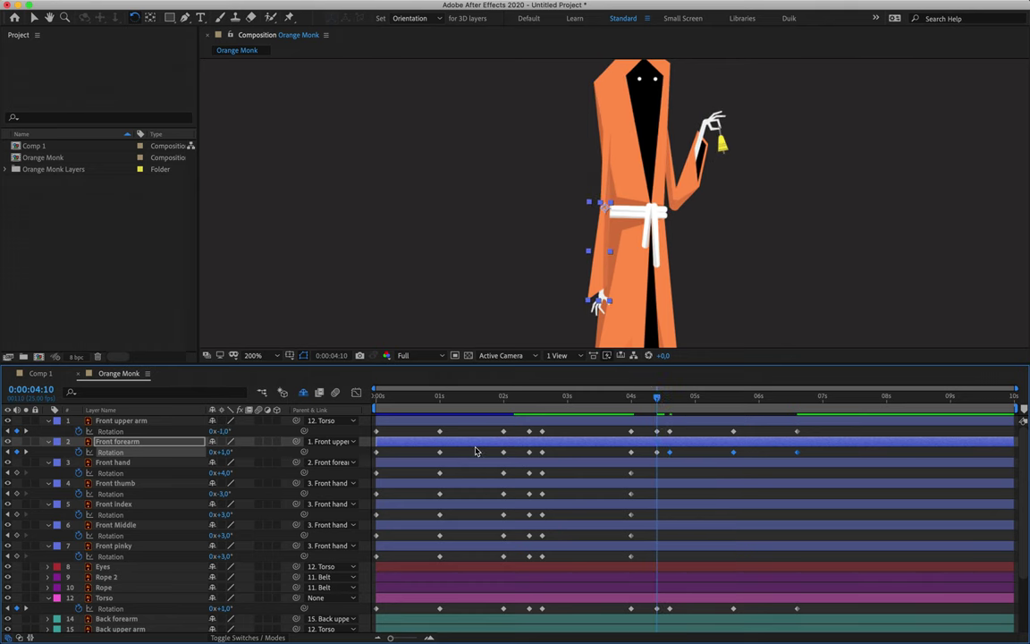
left_click(154, 463)
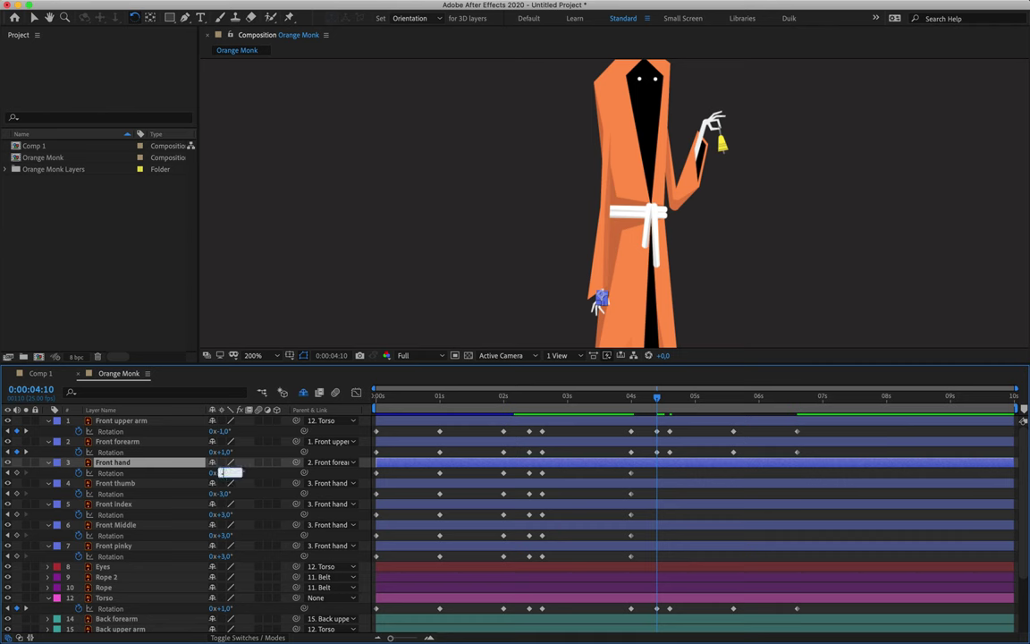
key("Return")
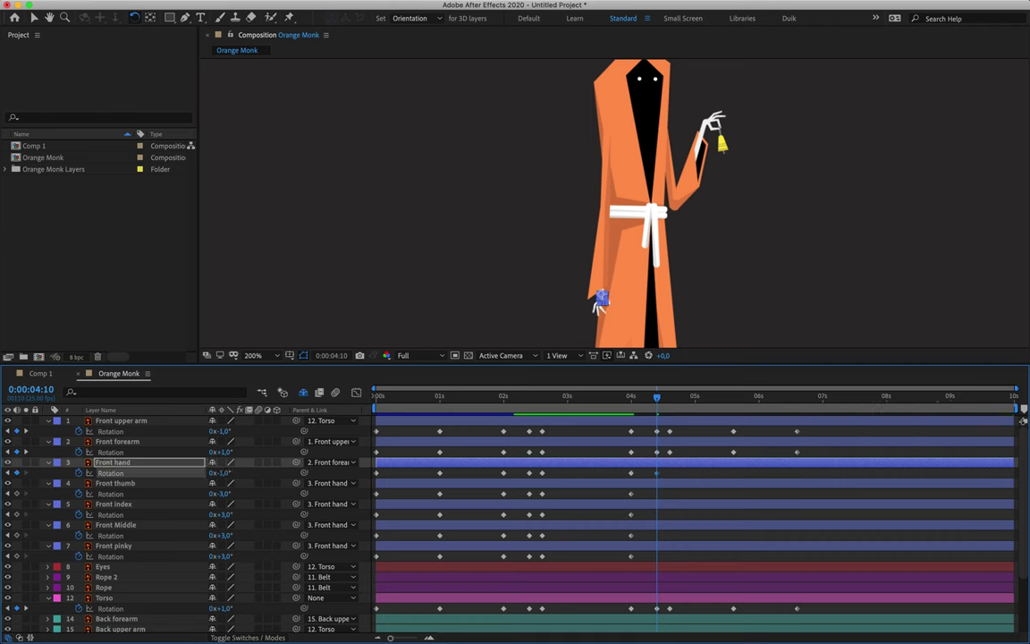
Step: Set the Front hand's rotation to 0° at 0:00:04:15 and duplicate its first three rotation keyframes starting there
key("space")
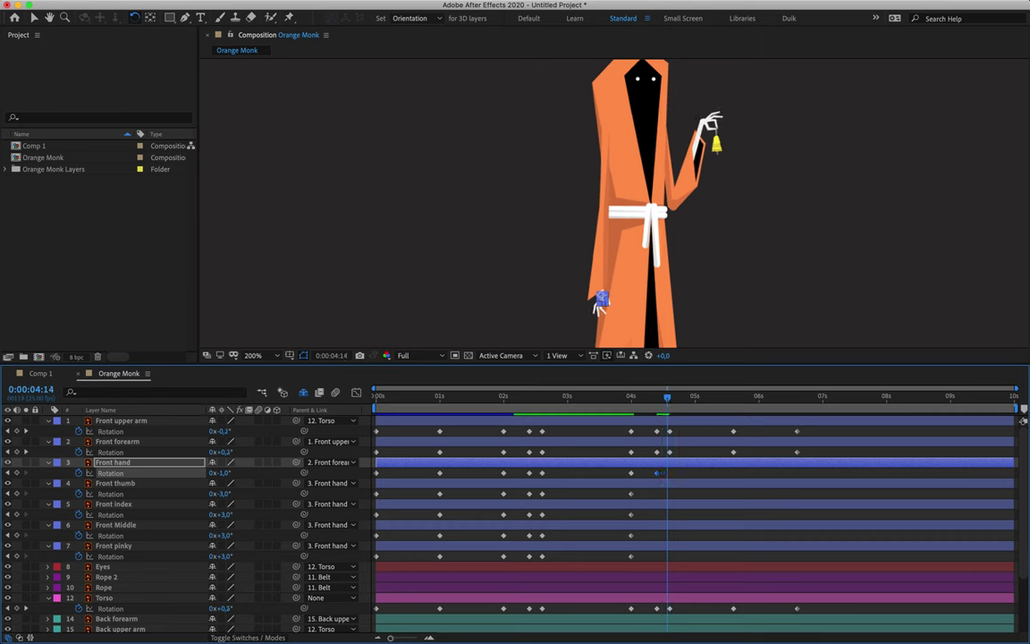
left_click(225, 474)
type("0")
key("Return")
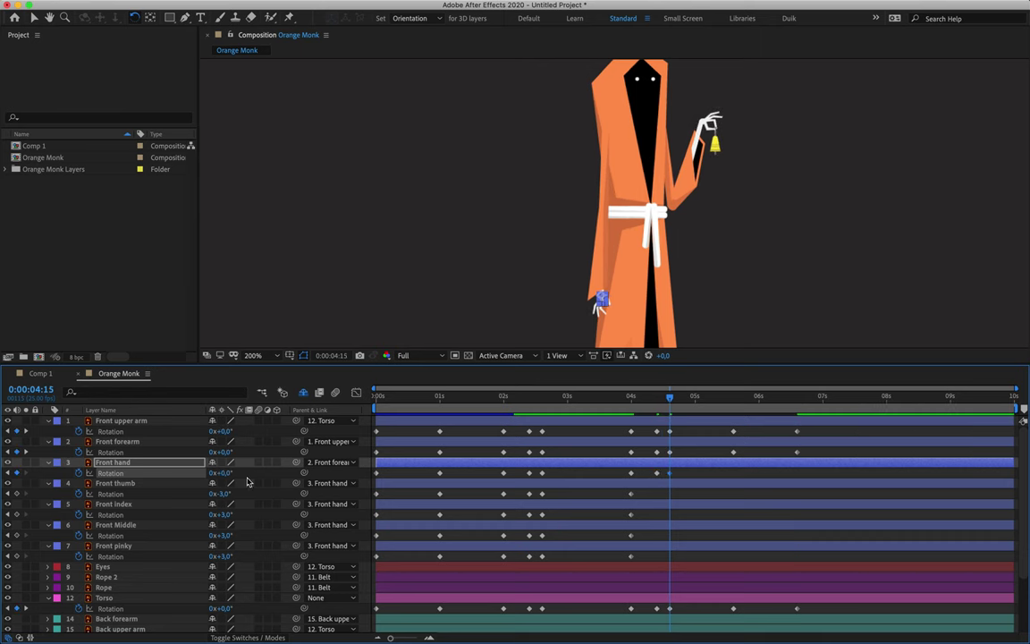
left_click_drag(507, 467, 367, 483)
Step: Keyframe the Front thumb's rotation at 1° at 0:00:04:10
key("Page_Up")
key("Page_Up")
key("Page_Up")
key("Page_Up")
key("Page_Up")
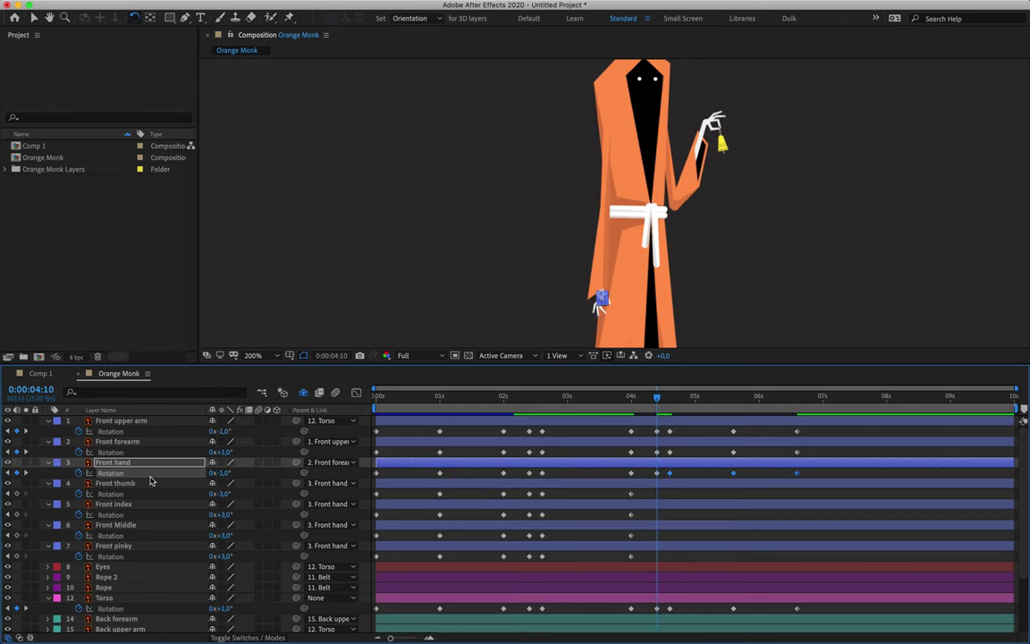
left_click(143, 482)
left_click(225, 493)
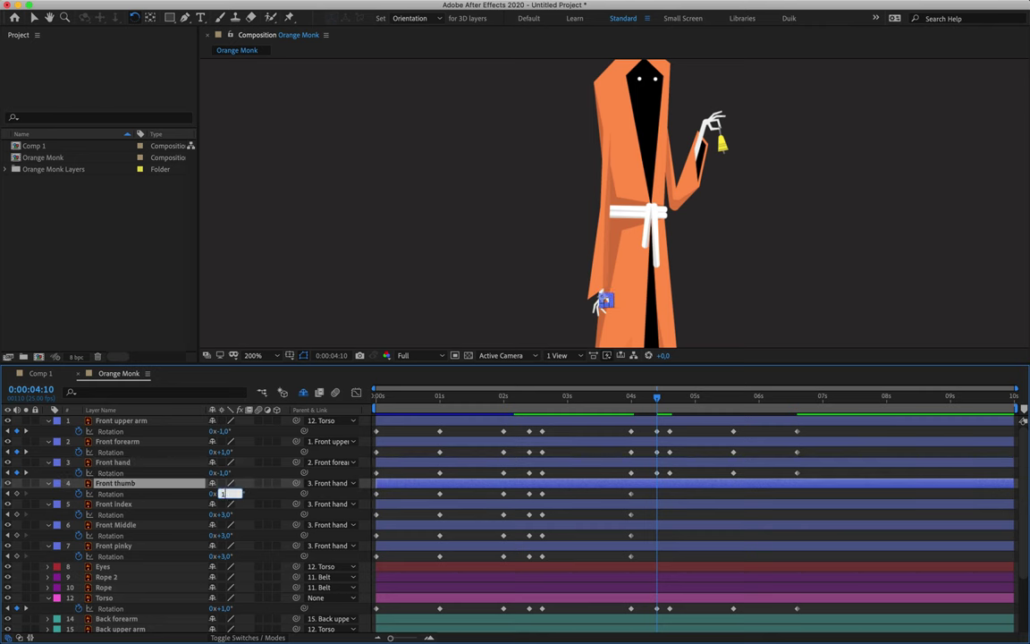
type("1")
key("Return")
Step: Duplicate the first three rotation keyframes of the Front thumb starting at 0:00:04:15
key("Page_Down")
key("Page_Down")
key("Page_Down")
key("Page_Down")
key("Page_Down")
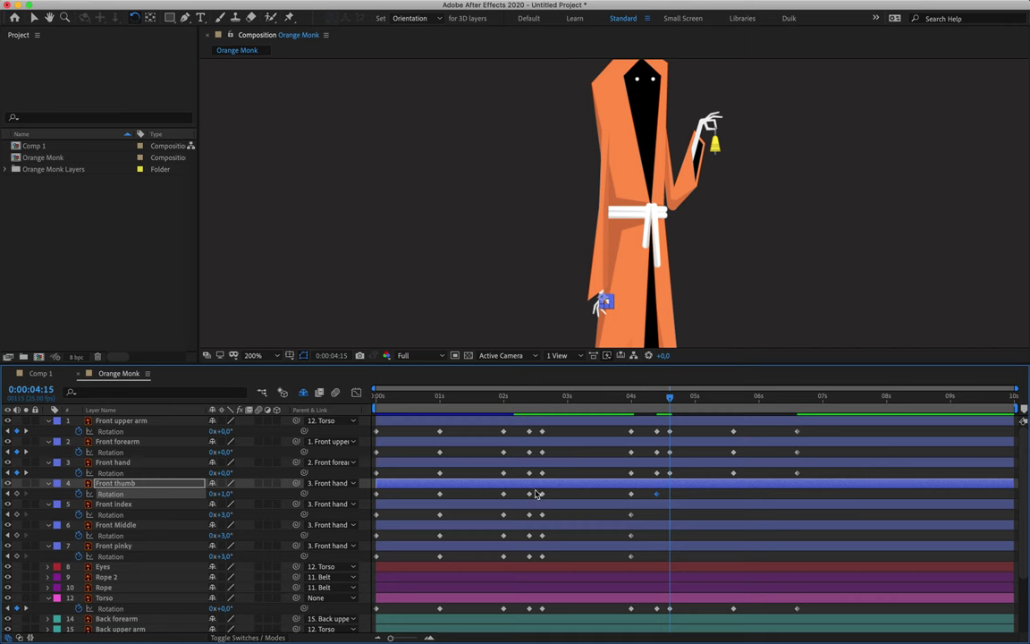
left_click_drag(490, 488, 363, 506)
Step: Keyframe the rotation of Front index, Front Middle and Front pinky together at -2° at 0:00:04:10
key("Page_Up")
key("Page_Up")
key("Page_Up")
key("Page_Up")
key("Page_Up")
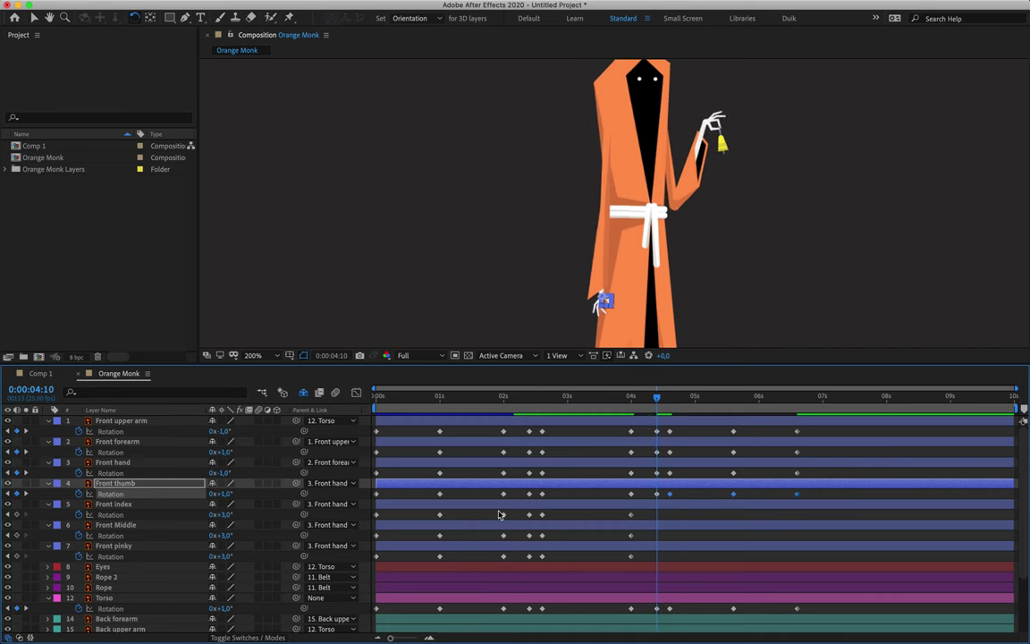
left_click(143, 504)
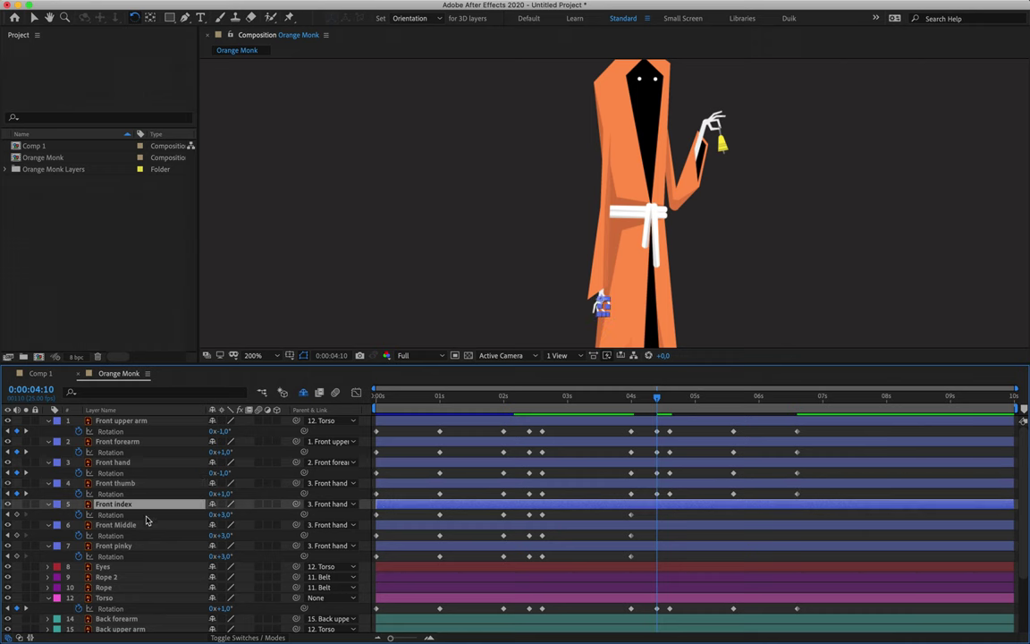
left_click(146, 526, "shift")
left_click(143, 546, "shift")
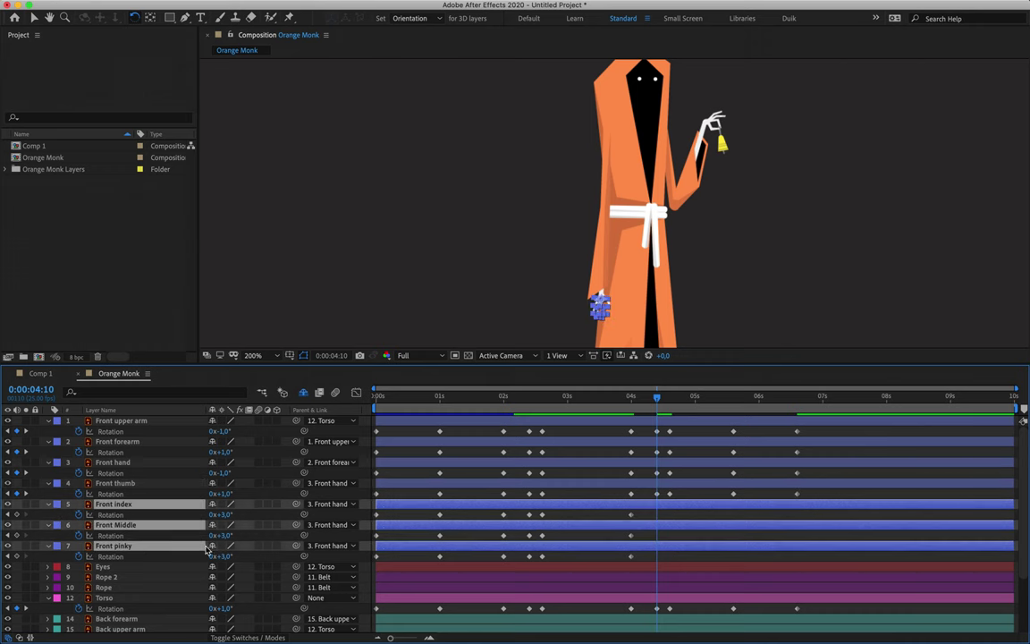
left_click(225, 515)
type("-2")
key("Return")
Step: Duplicate the first three rotation keyframes of the Front index starting at 0:00:04:15
key("space")
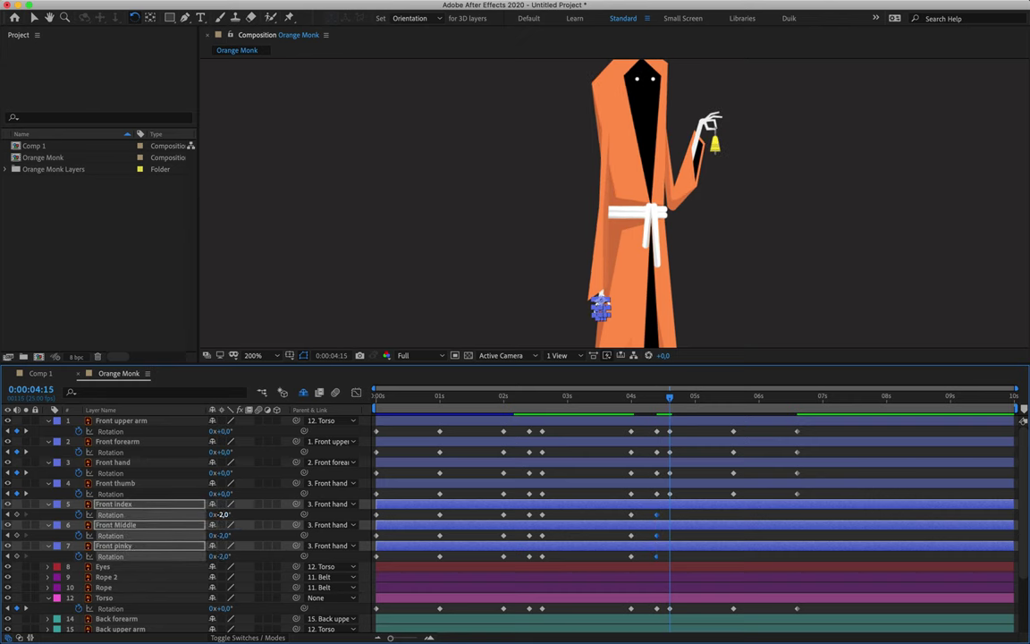
left_click_drag(511, 507, 352, 523)
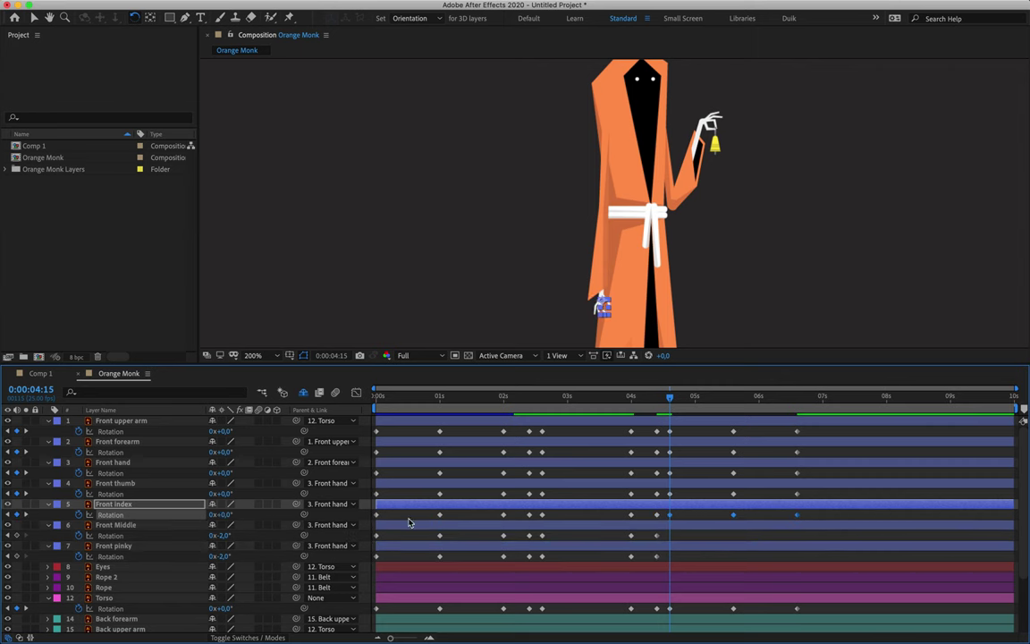
Step: Duplicate the first three rotation keyframes of the Front Middle and of the Front pinky starting at 0:00:04:15
left_click(344, 526)
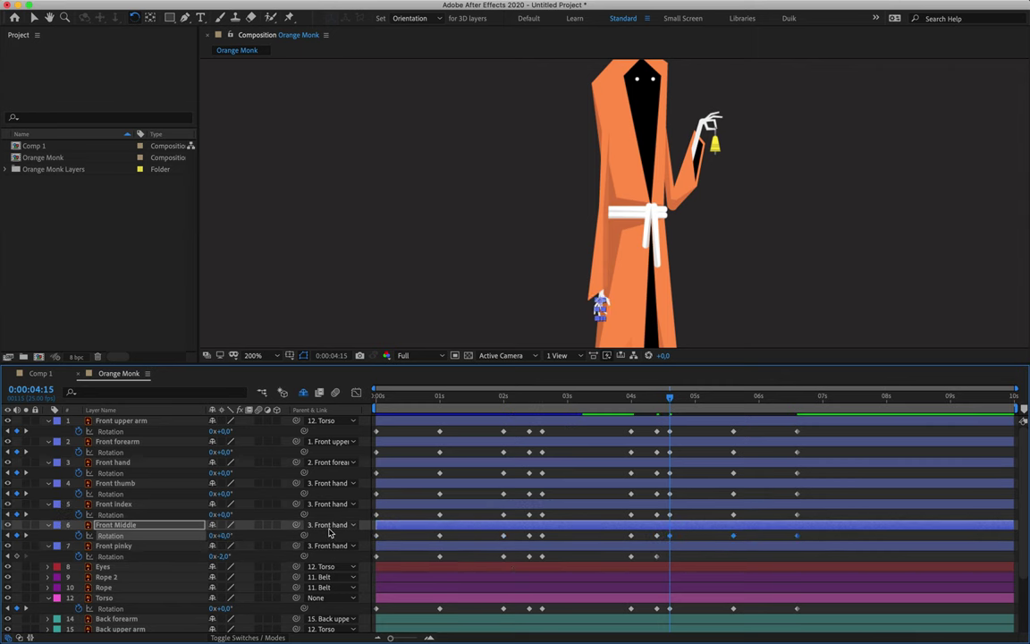
left_click_drag(506, 551, 365, 573)
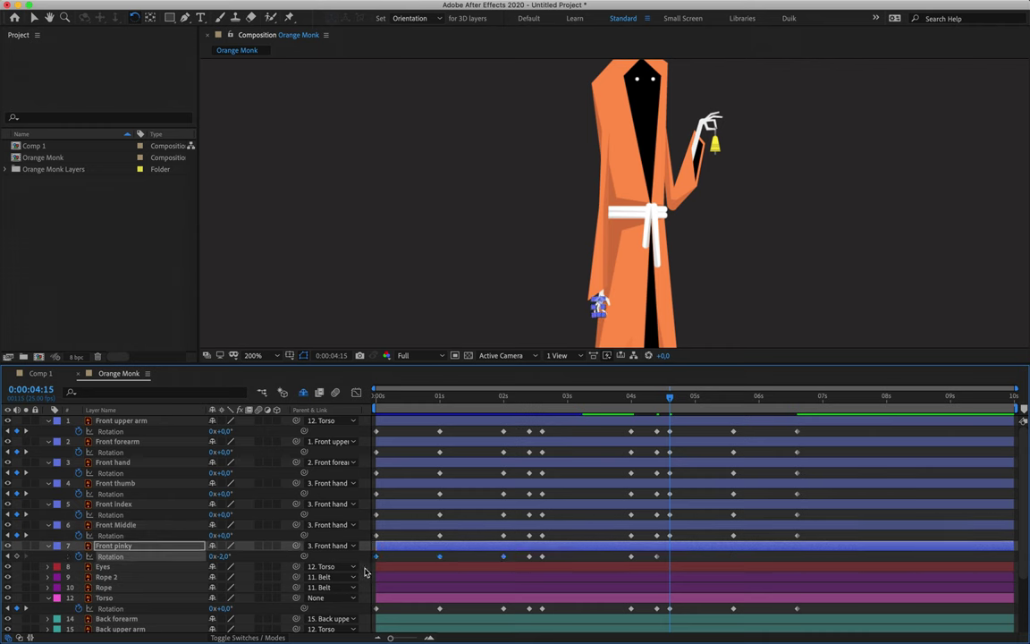
key("bracketleft")
key("super+z")
key("super+z")
Step: Preview the animation from the first frame to check the front arm and finger motion
key("Home")
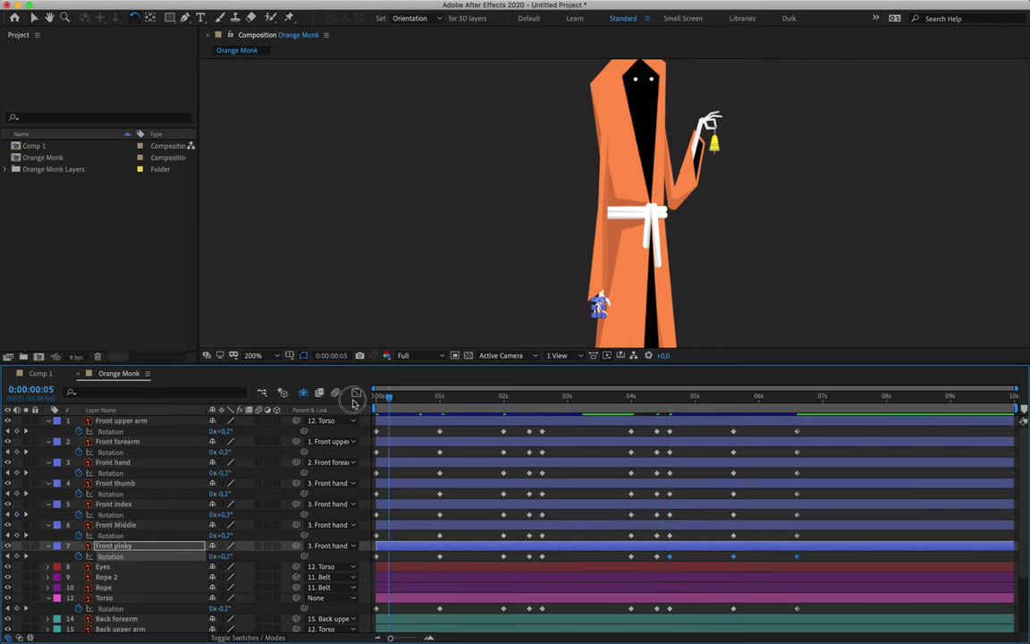
key("space")
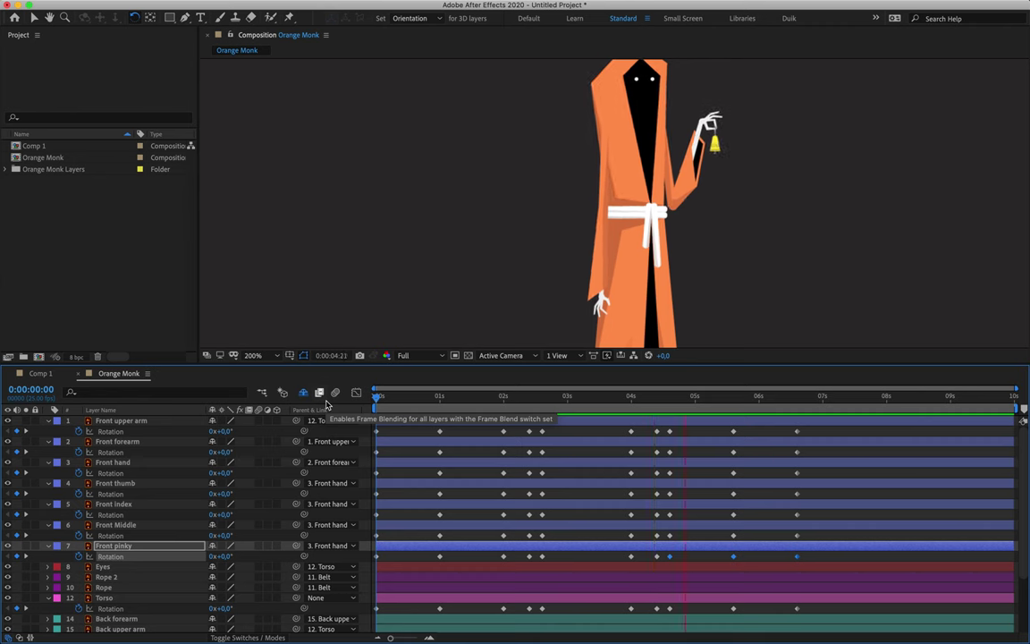
key("space")
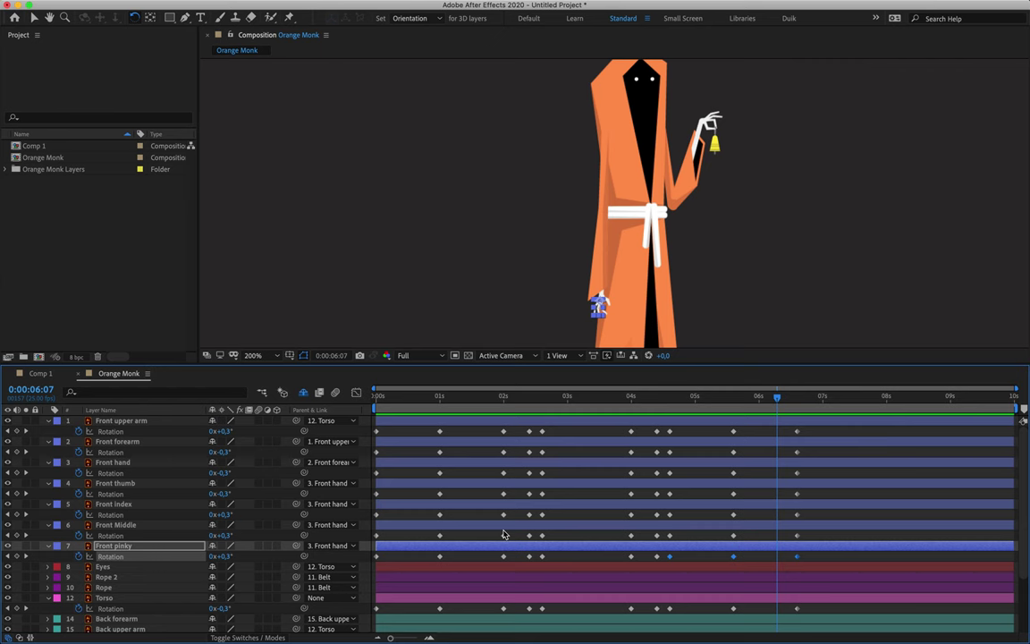
Step: Collapse the keyframed properties of all layers and clear the layer selection
key("super+a")
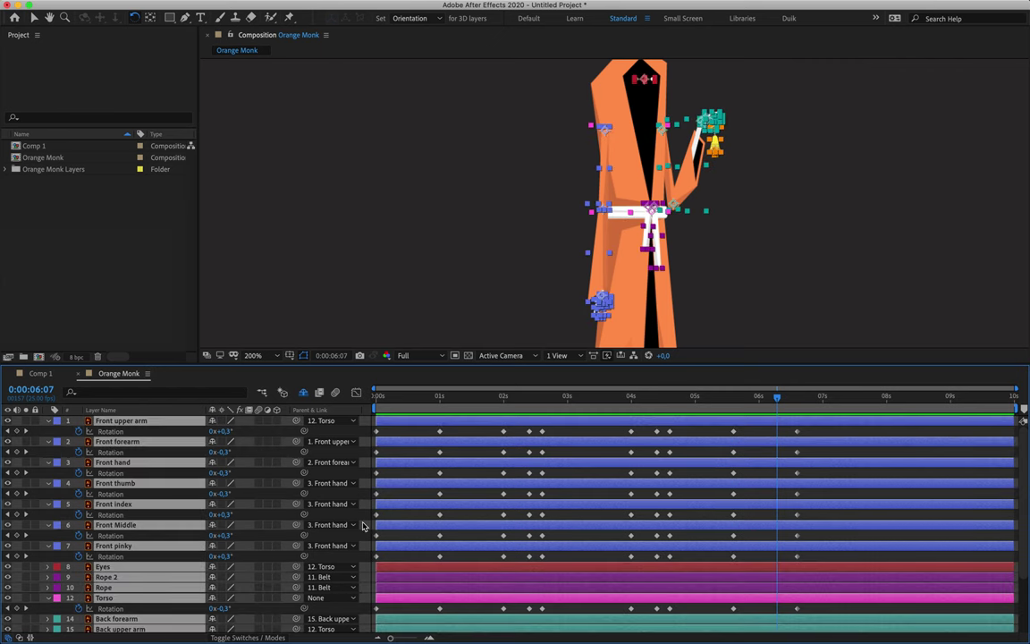
key("u")
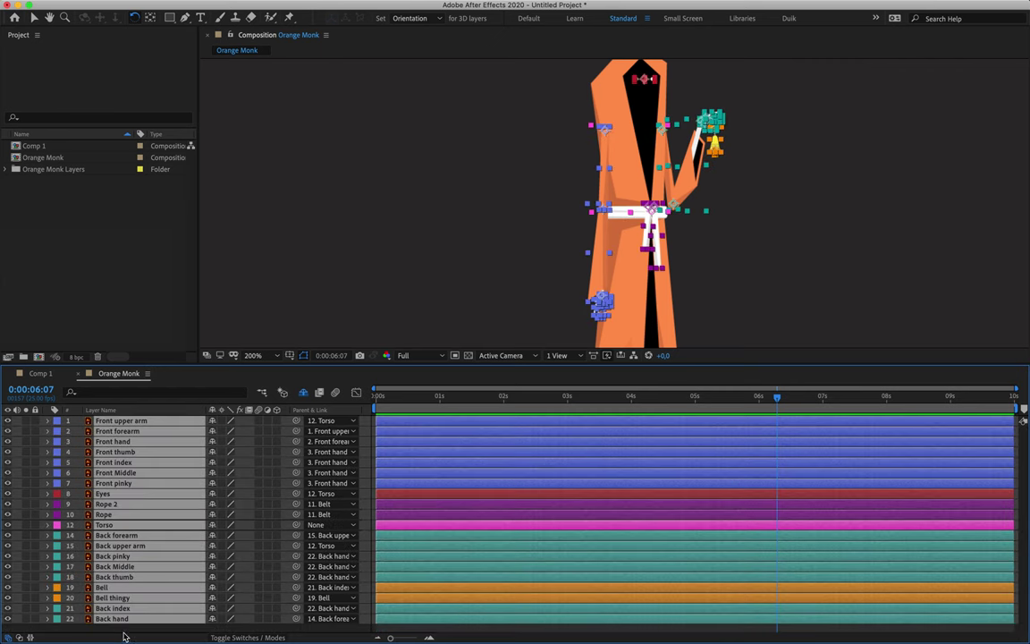
key("super+shift+a")
Step: Reveal the Scale property of the Eyes layer and the Rotation keyframes of the Torso layer
left_click(122, 496)
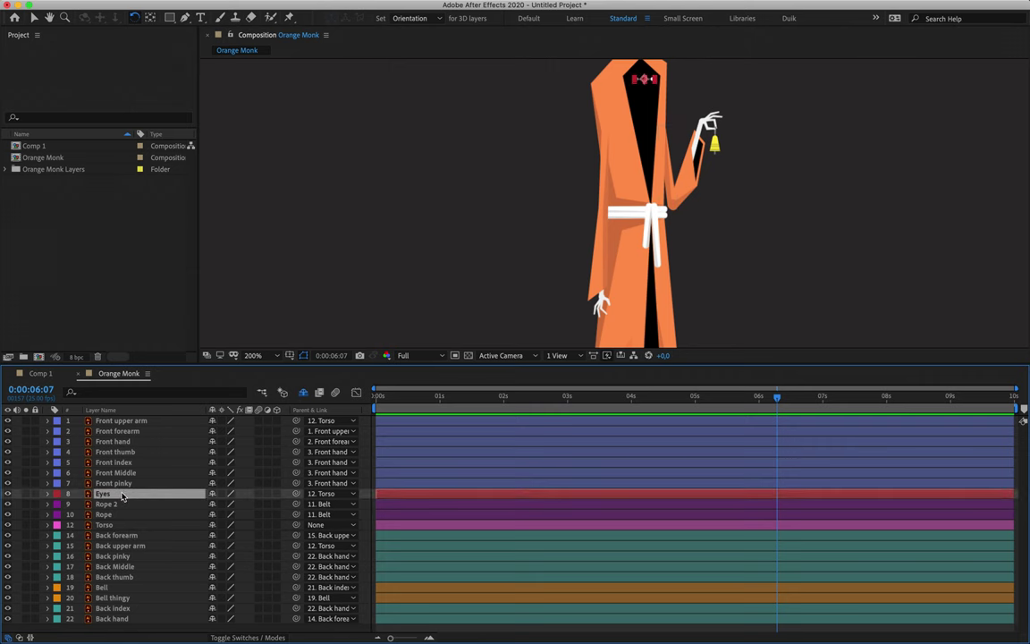
scroll(644, 81, "up", 6)
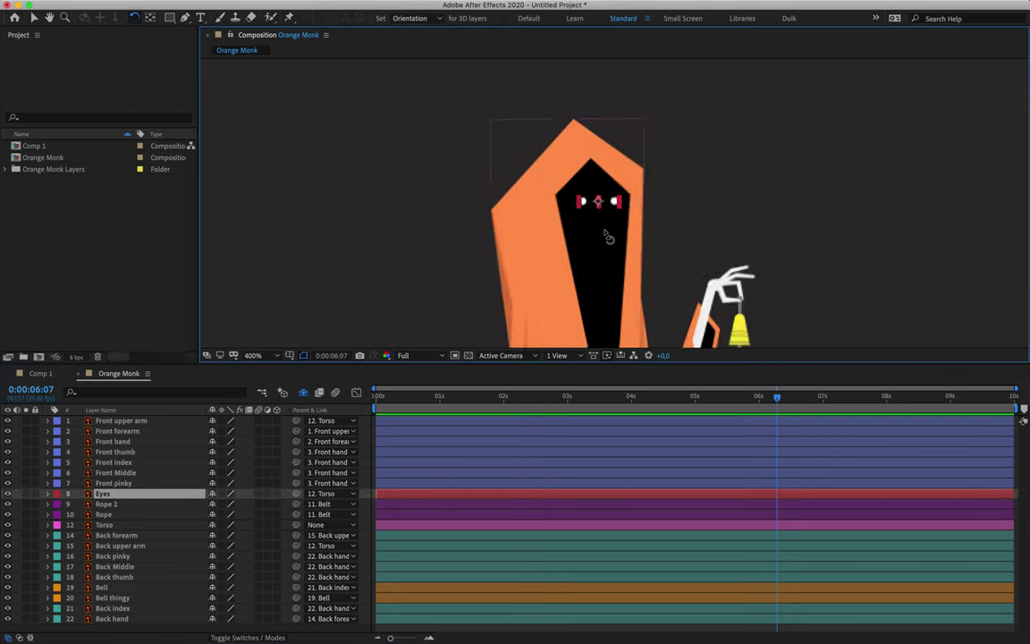
key("s")
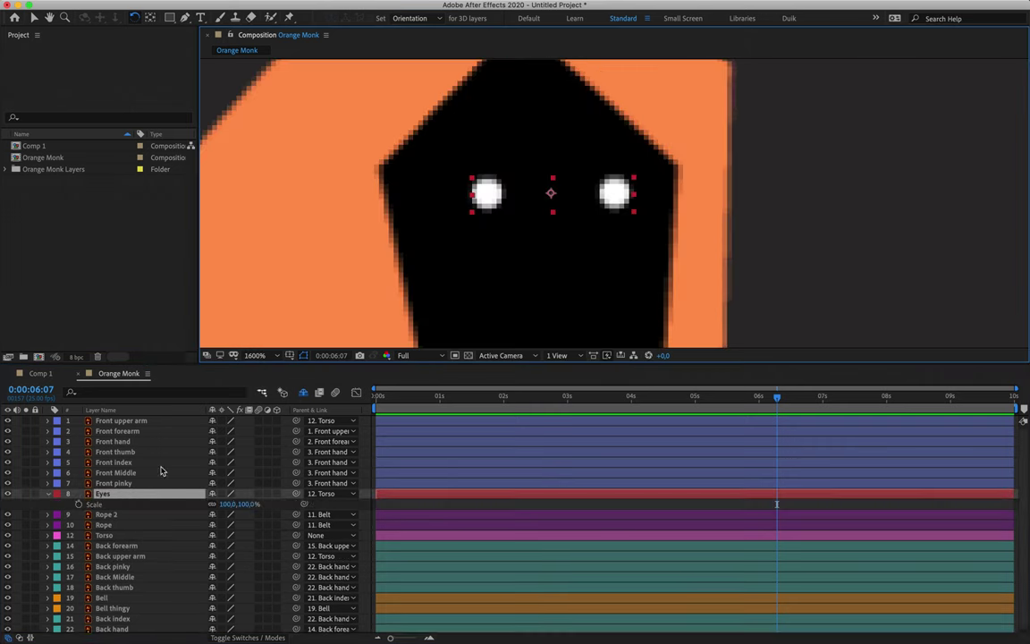
left_click(124, 536)
key("r")
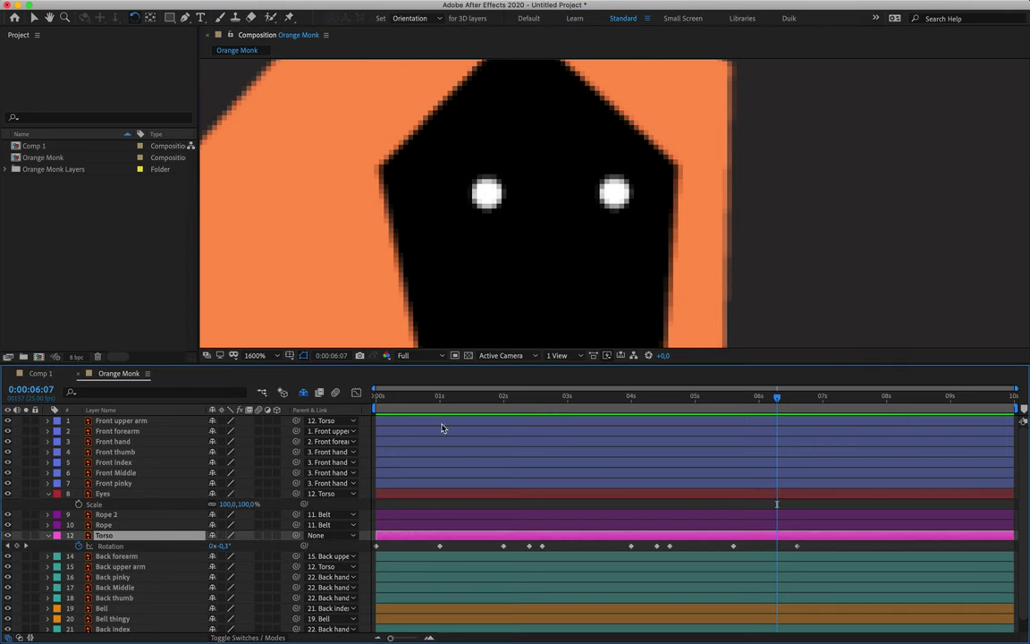
Step: Start keyframing the Eyes' scale at 0:00:01:00 and set only its vertical value to 20%, keeping the horizontal at 100%
mouse_move(428, 398)
left_mouse_down()
mouse_move(376, 399)
mouse_move(524, 403)
mouse_move(428, 406)
mouse_move(452, 408)
mouse_move(432, 409)
mouse_move(440, 412)
left_mouse_up()
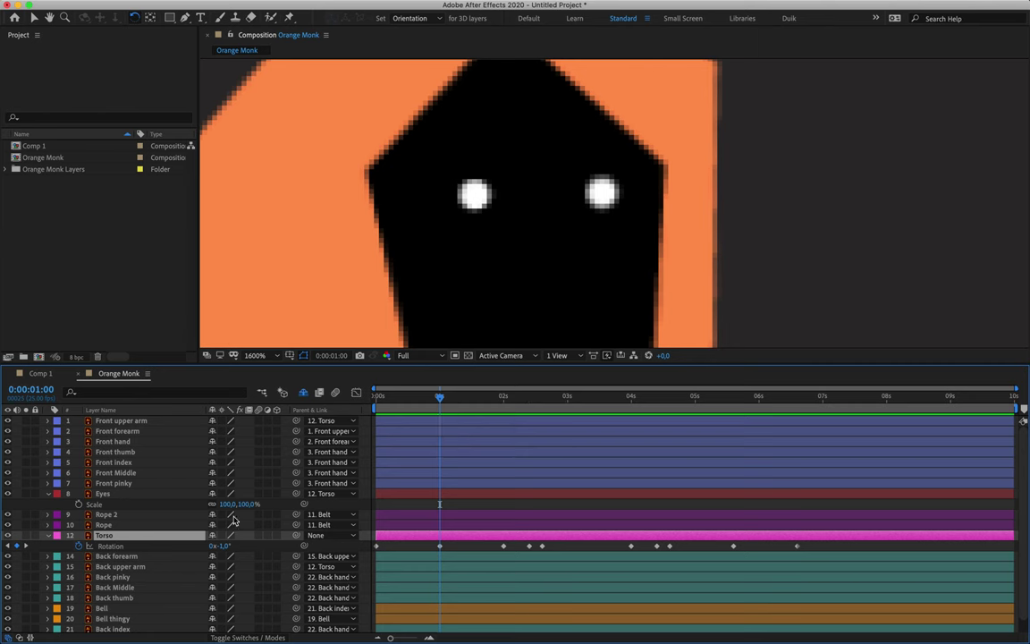
left_click(79, 504)
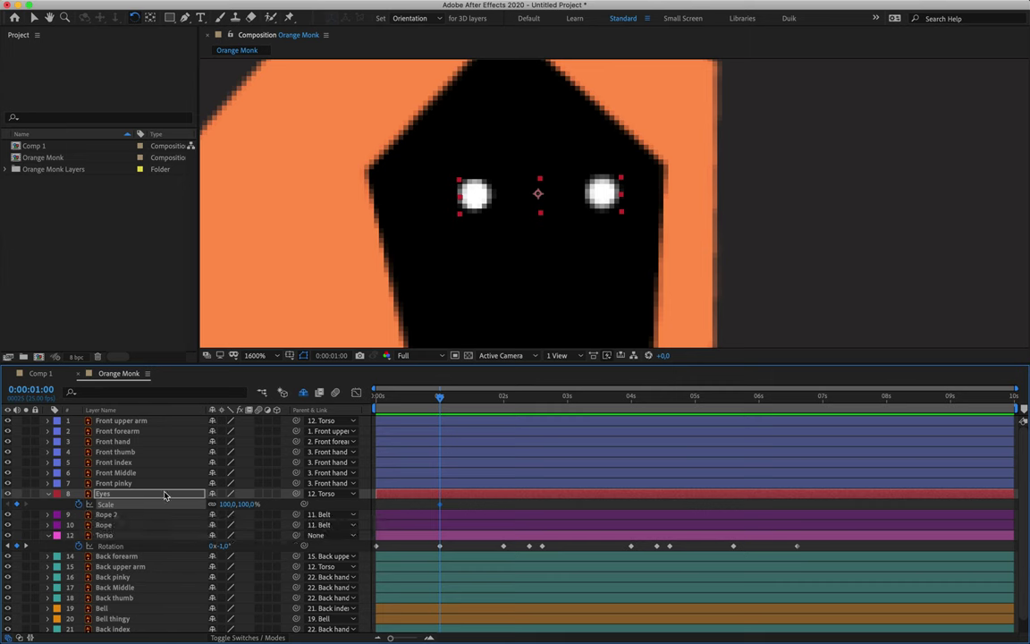
left_click(247, 505)
type("20")
key("Return")
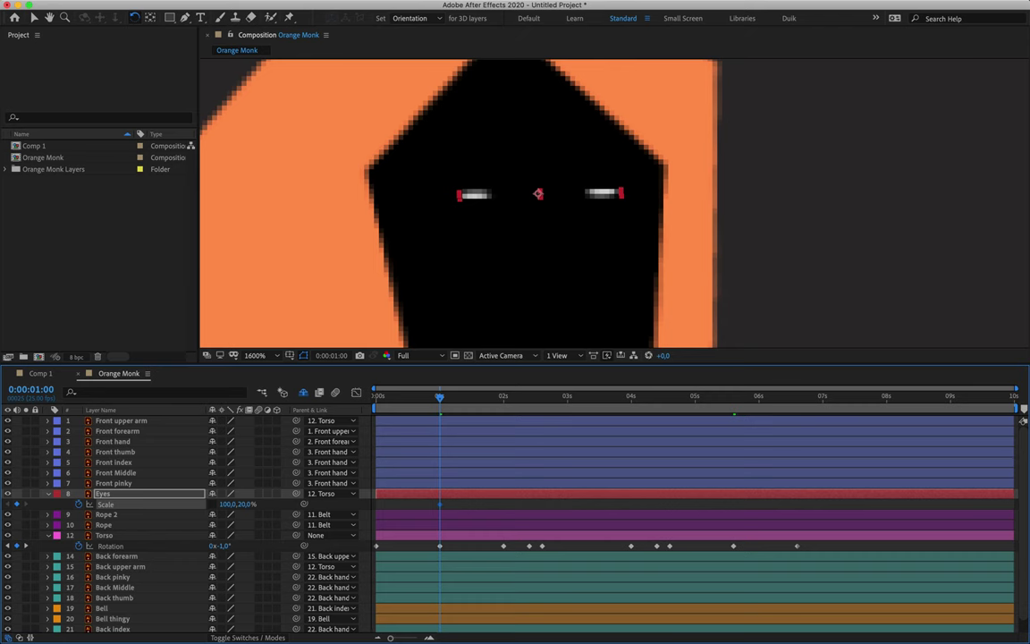
Step: Keyframe the Eyes' vertical scale at 100% three frames earlier, at 0:00:00:22
key("Page_Up")
key("Page_Up")
key("Page_Up")
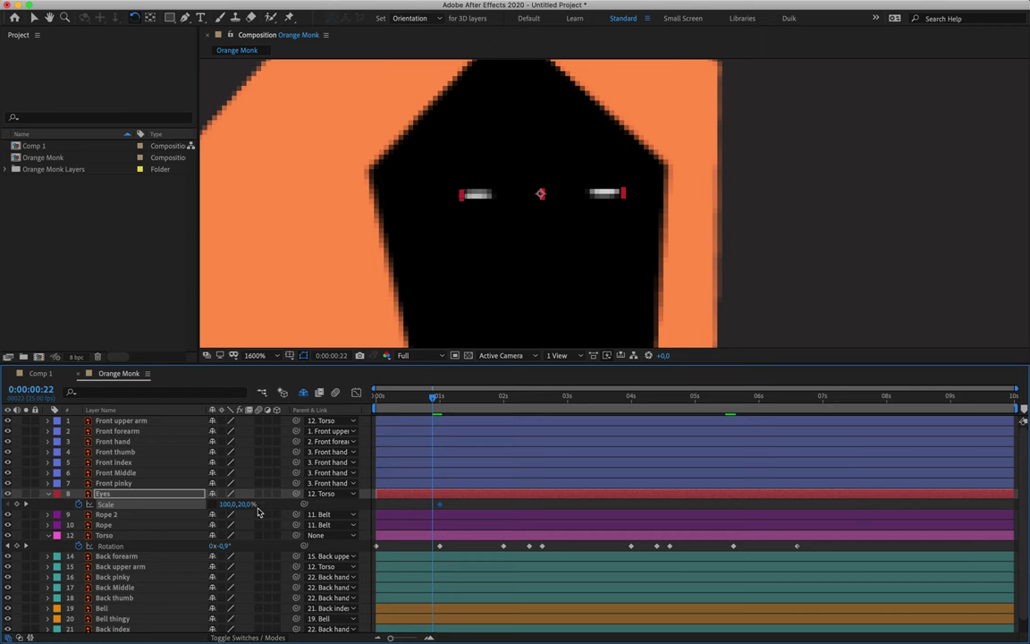
left_click(248, 506)
type("100")
key("Return")
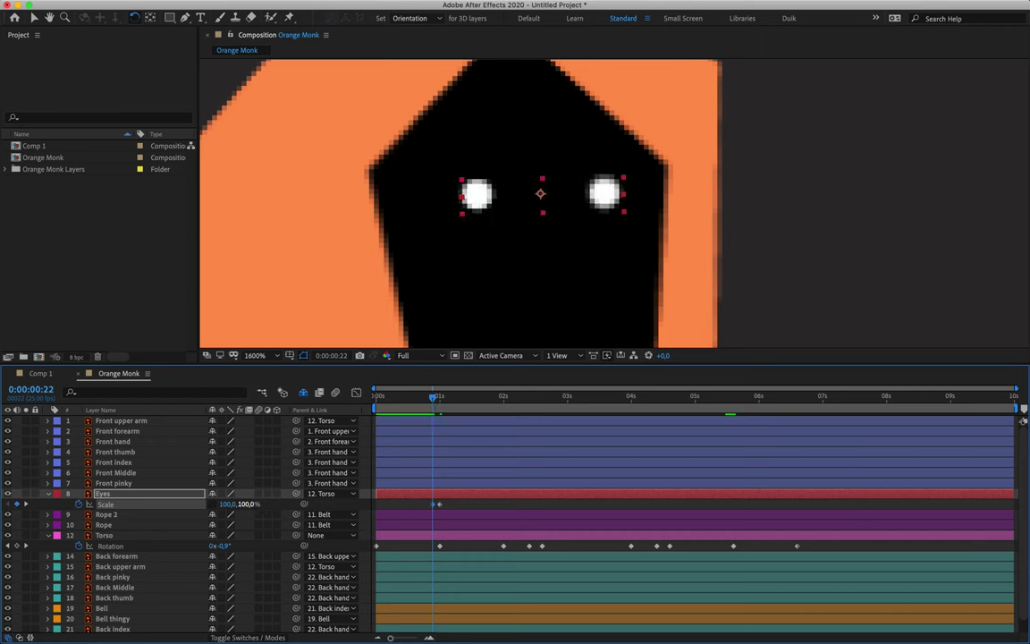
Step: Add a 100% scale keyframe to the Eyes three frames after the closed pose, at 0:00:01:03
key("Page_Down")
key("Page_Down")
key("Page_Down")
key("Page_Down")
key("Page_Down")
key("Page_Down")
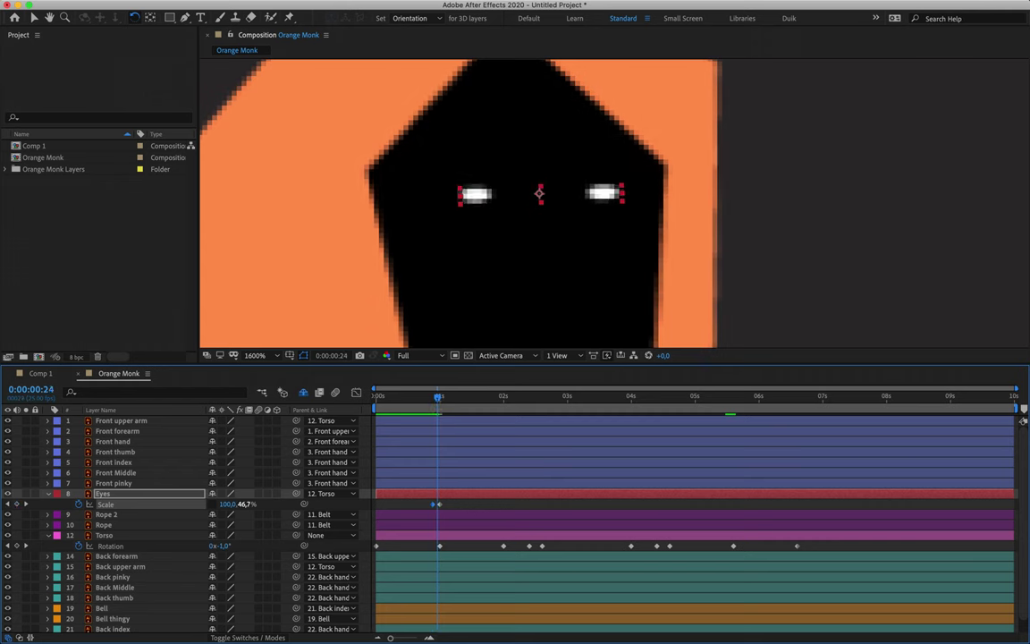
left_click_drag(429, 398, 468, 400)
Step: Duplicate the three Eyes scale keyframes of the blink starting at 0:00:03:01 and play it back
left_click_drag(425, 510, 483, 514)
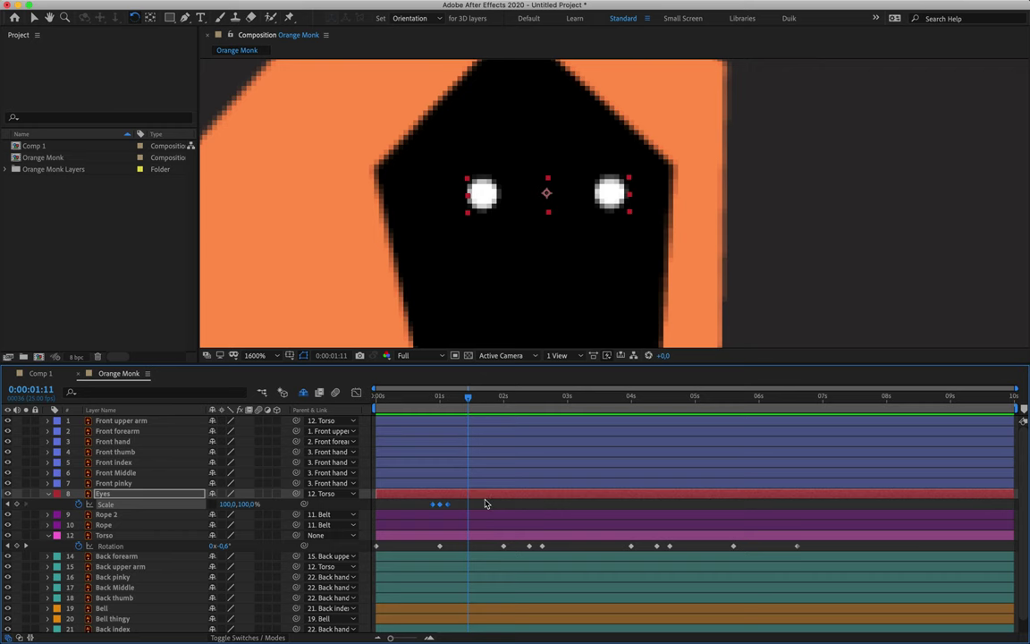
key("comma")
key("comma")
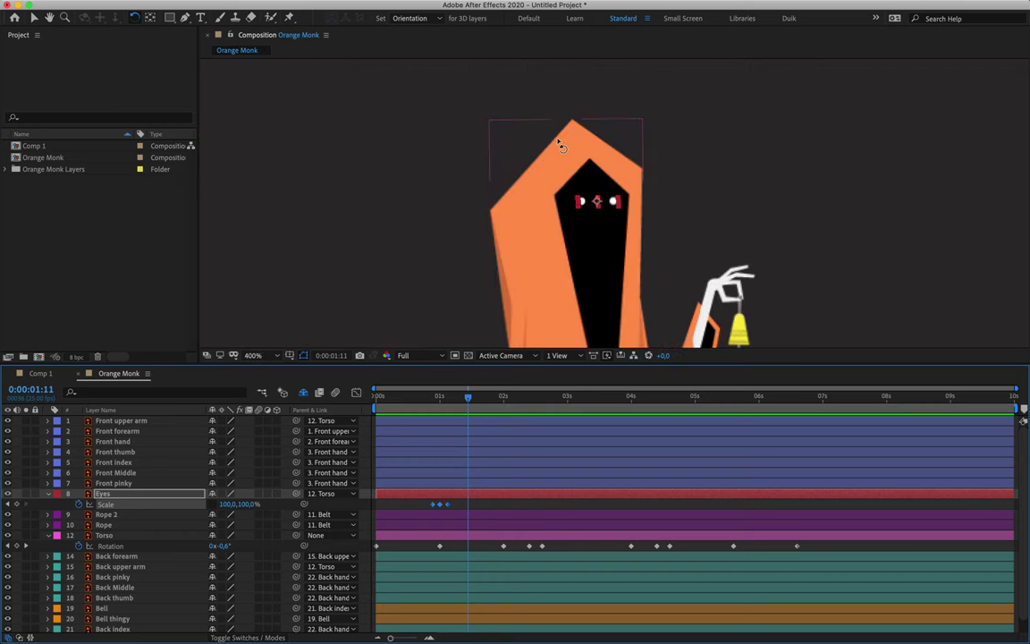
left_click_drag(467, 400, 571, 417)
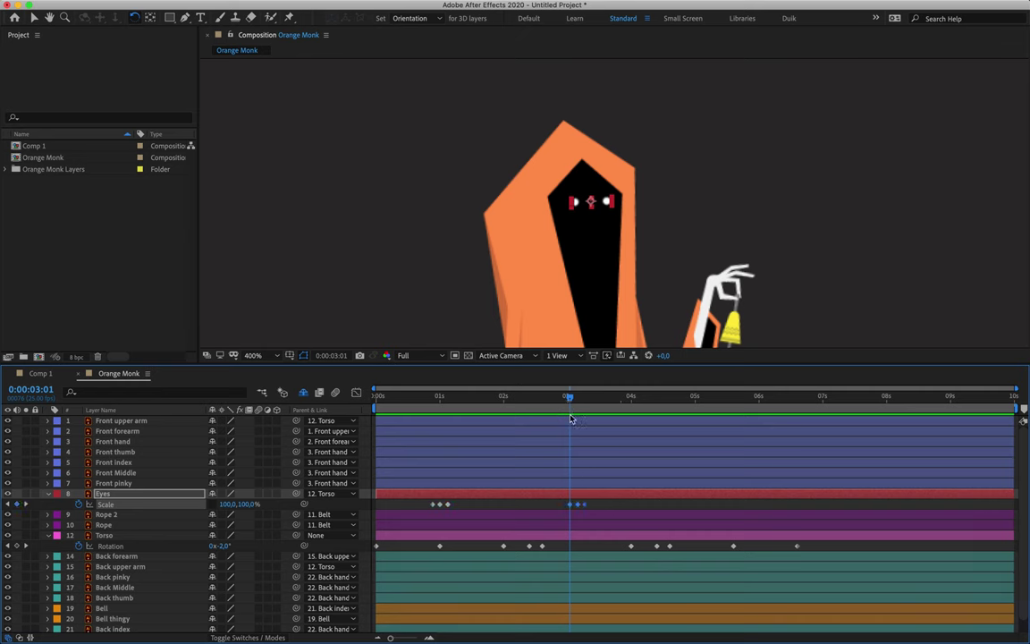
key("space")
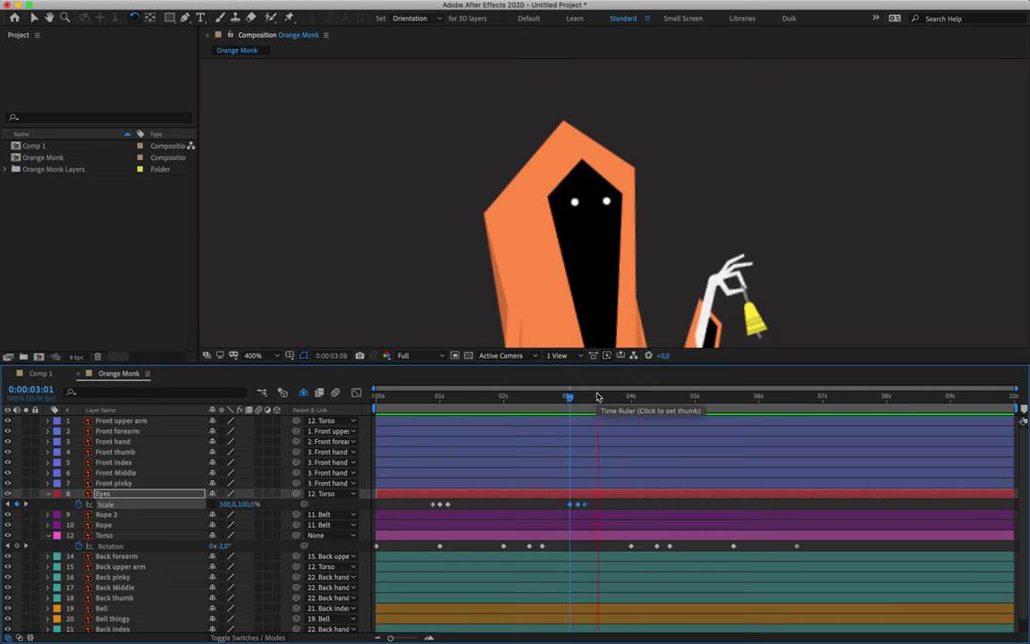
Step: Duplicate the Eyes' blink keyframes once more, aligning the 20% keyframe with the Torso rotation keyframe at 0:00:04:15
left_click_drag(597, 400, 670, 413)
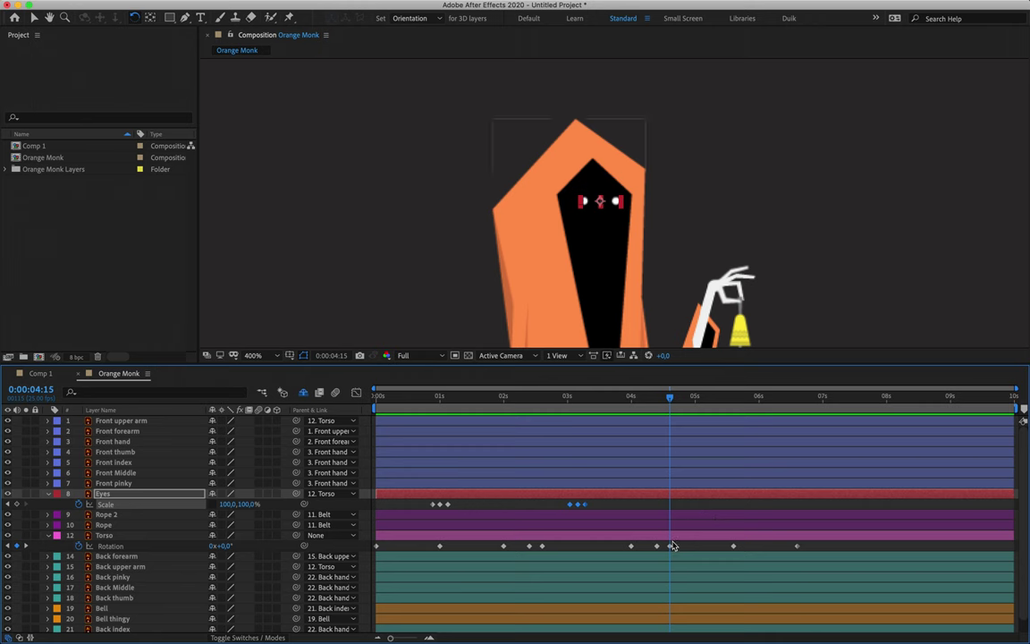
mouse_move(672, 549)
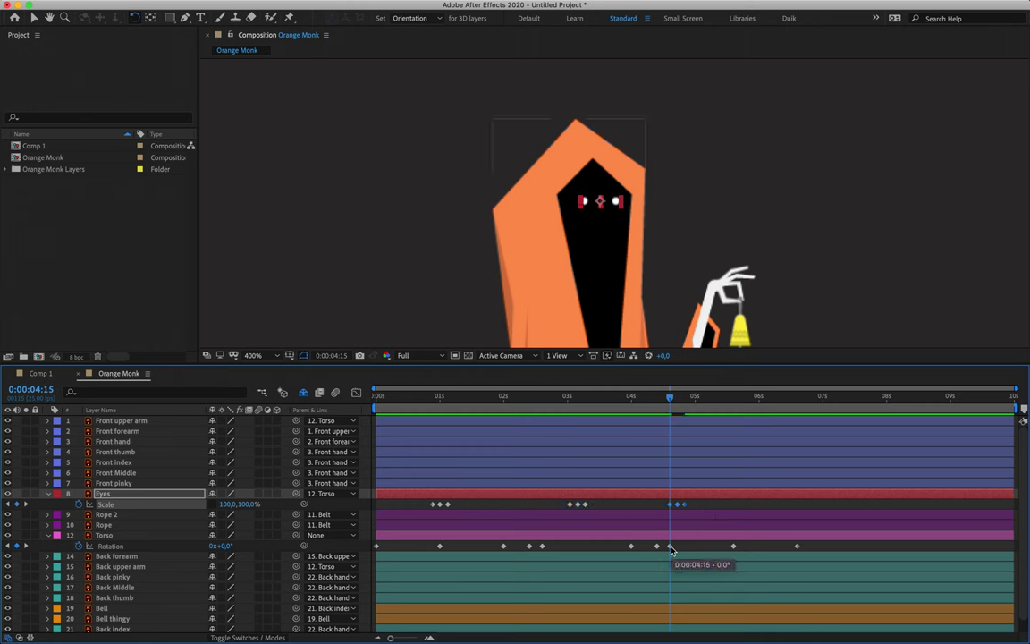
left_click_drag(680, 505, 673, 511)
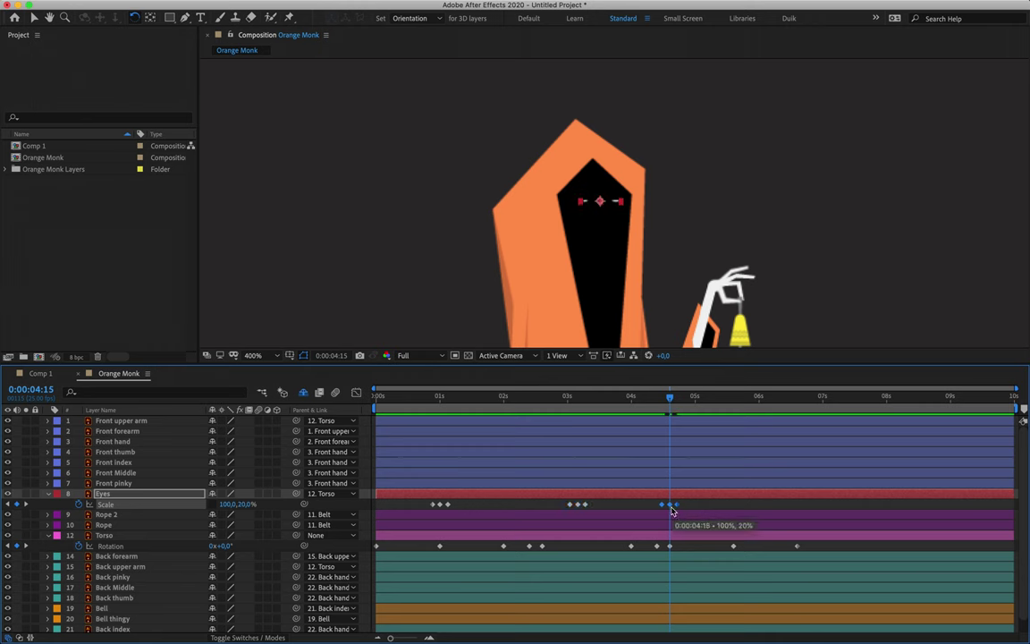
mouse_move(672, 549)
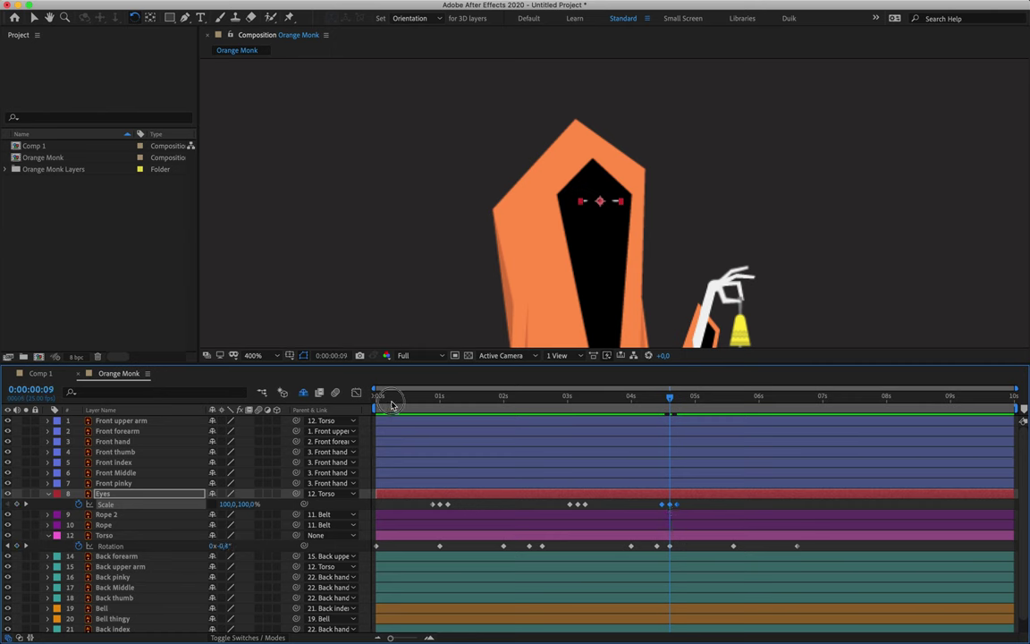
Step: Preview the animation from the first frame to check the timing of the Eyes' blinks
left_click(380, 396)
key("comma")
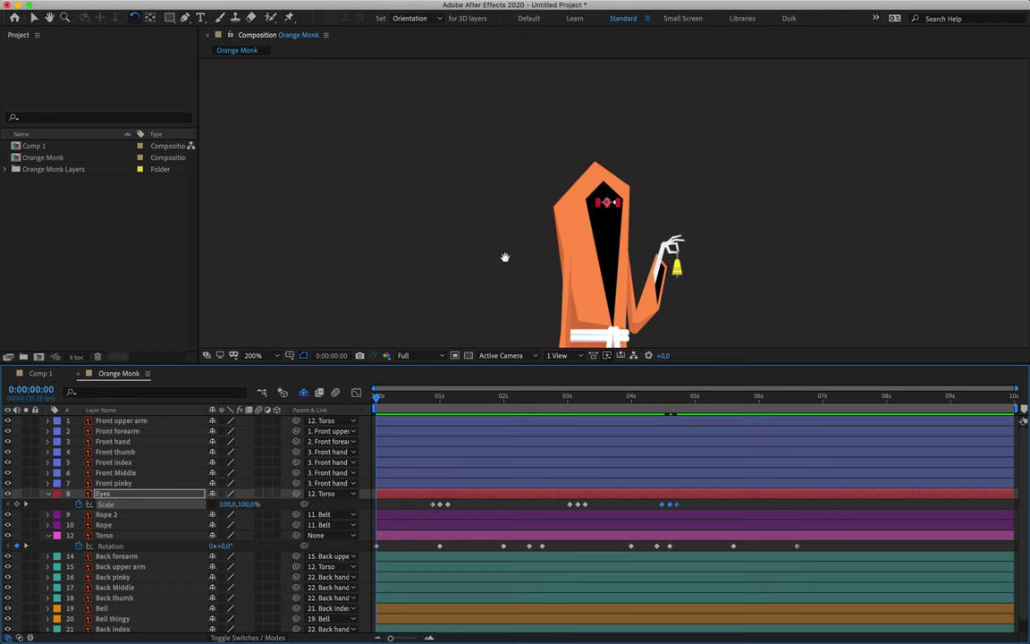
left_click_drag(503, 255, 488, 189)
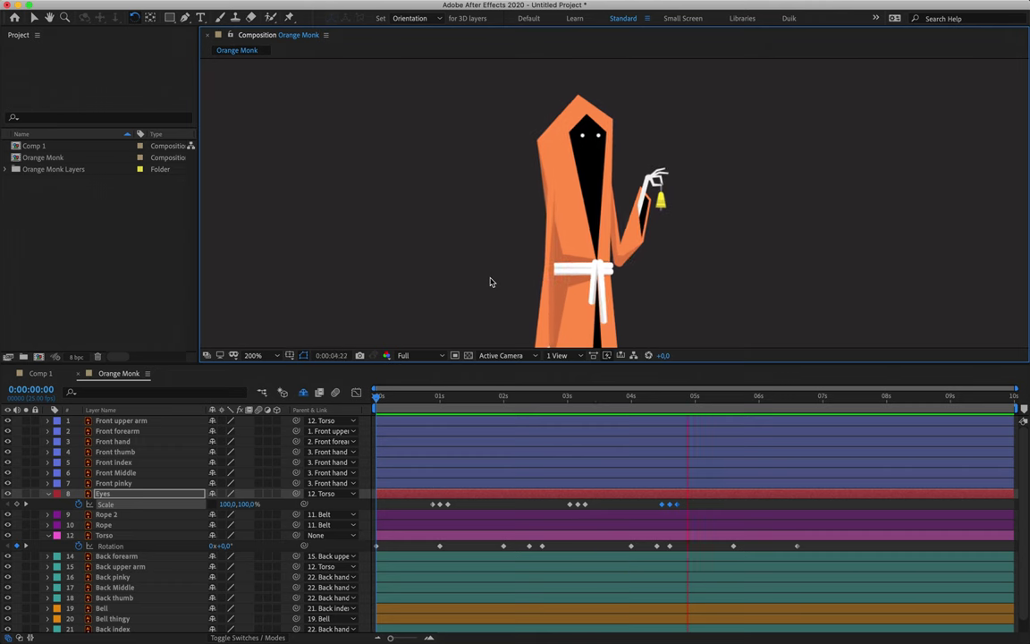
key("space")
key("Home")
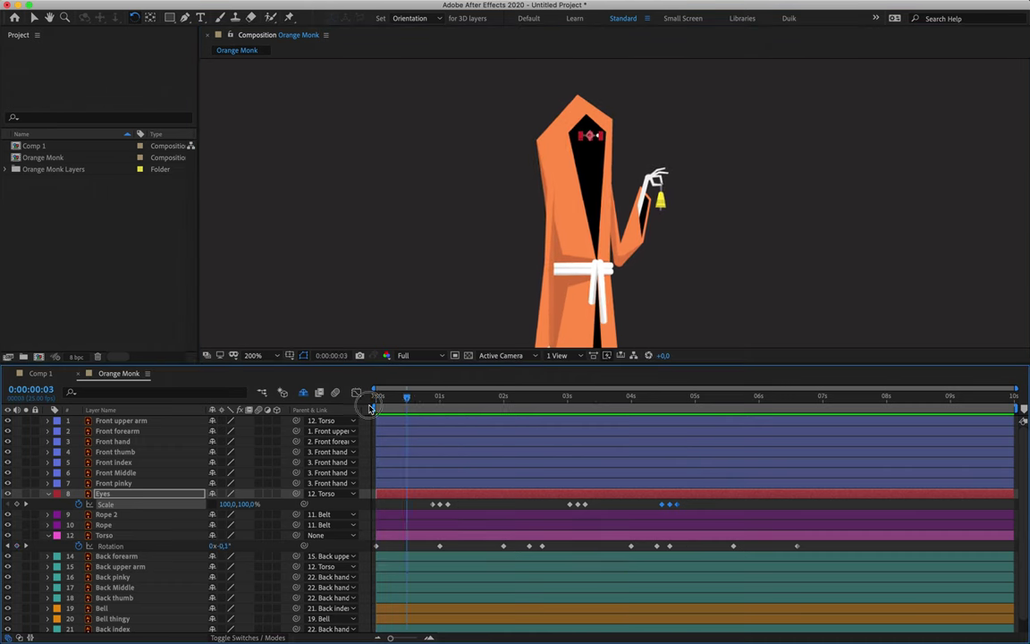
Step: Enlarge the timeline area and reveal the keyframed properties of all layers
left_click_drag(358, 365, 356, 264)
key("super+a")
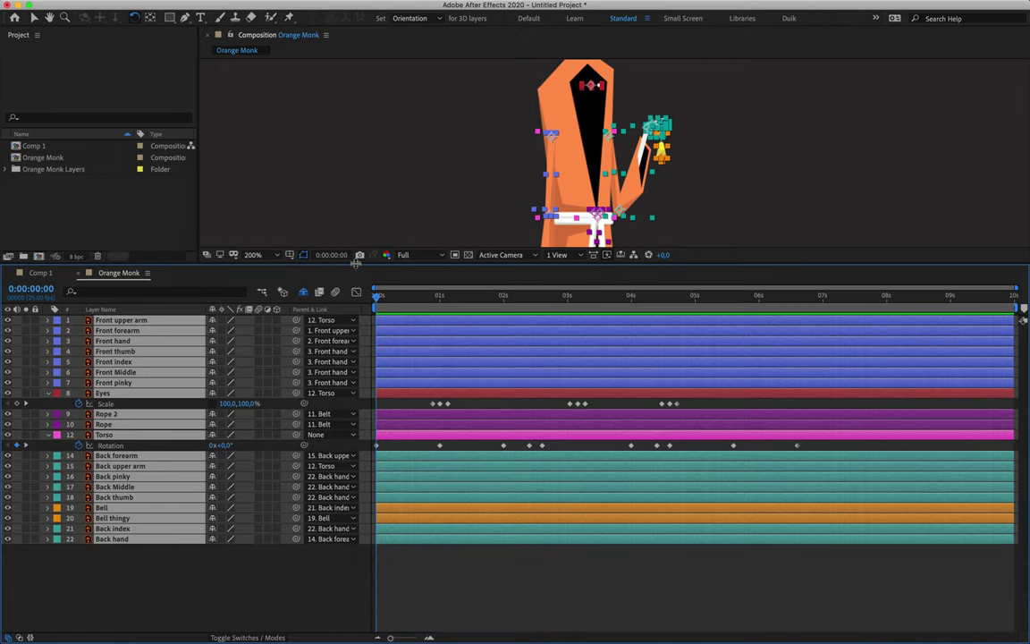
key("u")
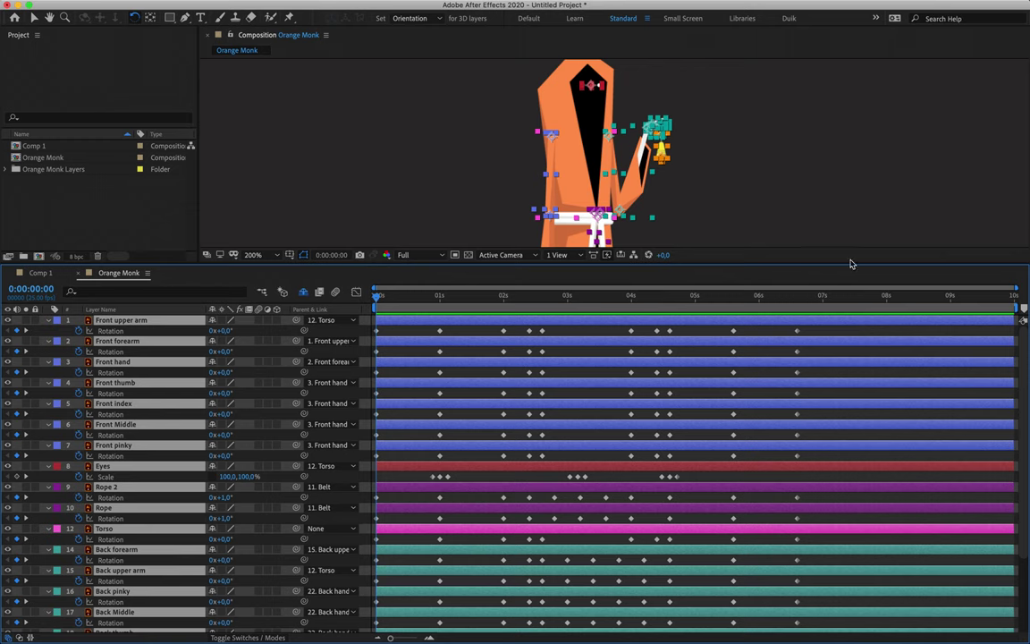
Step: Apply Easy Ease to all keyframes of every layer
left_click_drag(856, 329, 732, 386)
key("super+a")
scroll(624, 454, "down", 5)
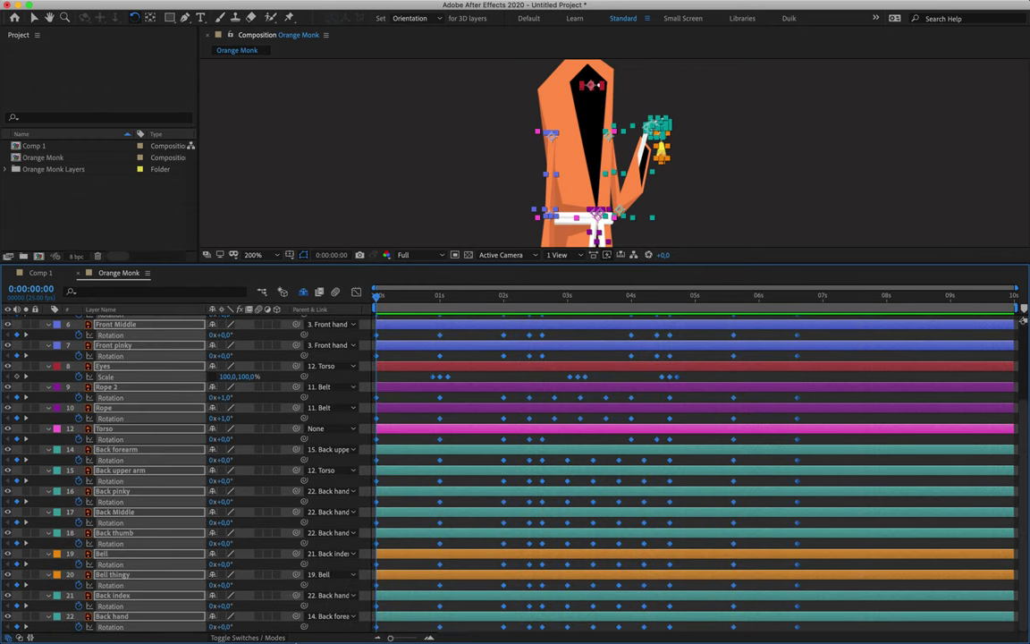
key("F9")
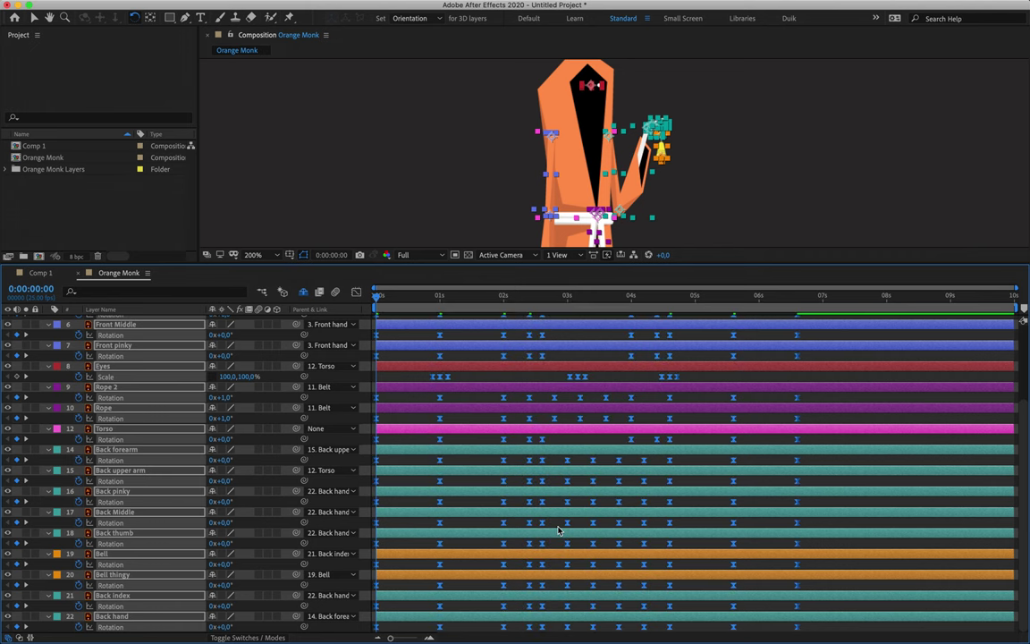
Step: Preview the eased animation with the whole upper figure in view at 100% magnification
scroll(558, 530, "up", 5)
key("comma")
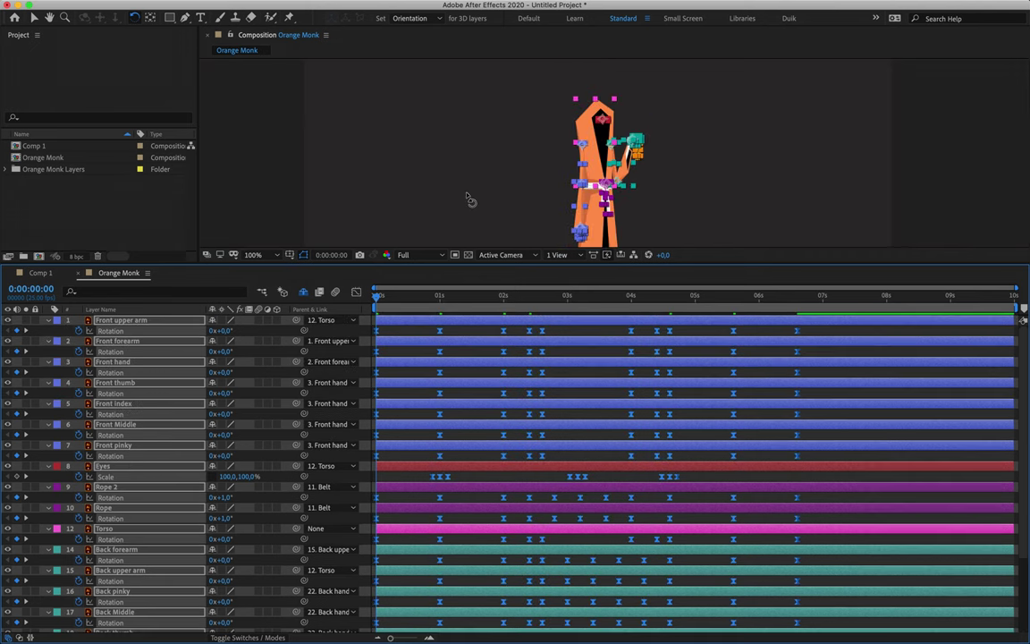
key("space")
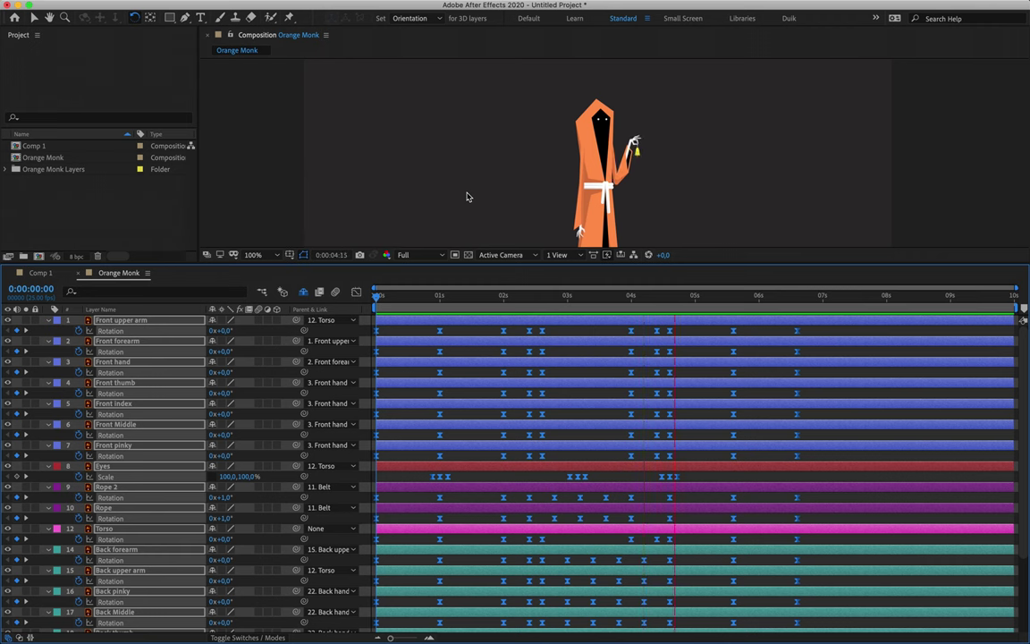
key("space")
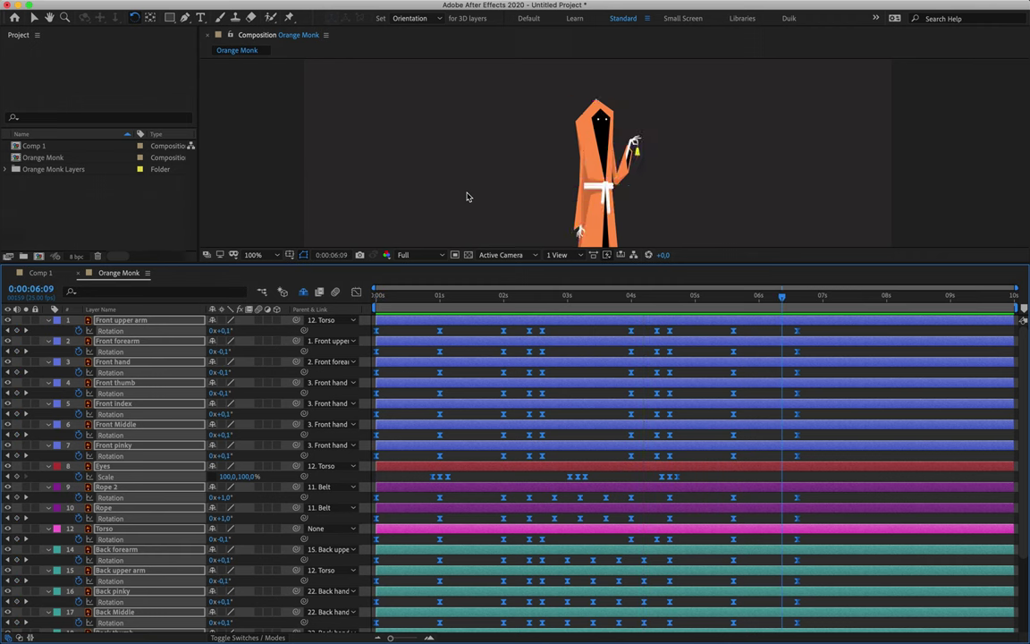
Step: Preview the eased animation twice from the first frame, ending with all layers deselected
left_click(435, 296)
left_click_drag(414, 302, 362, 306)
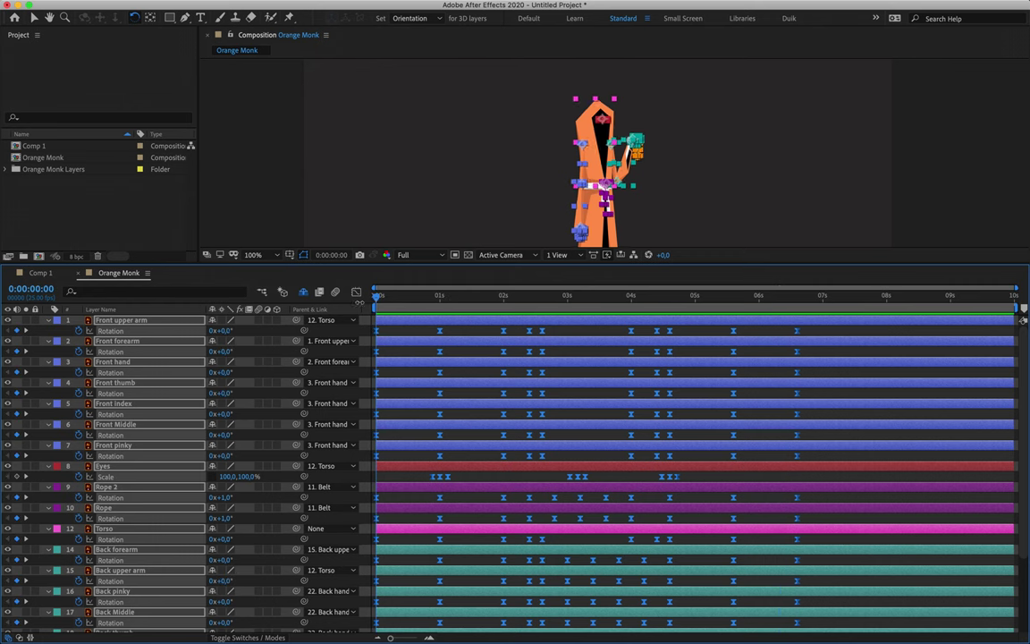
key("space")
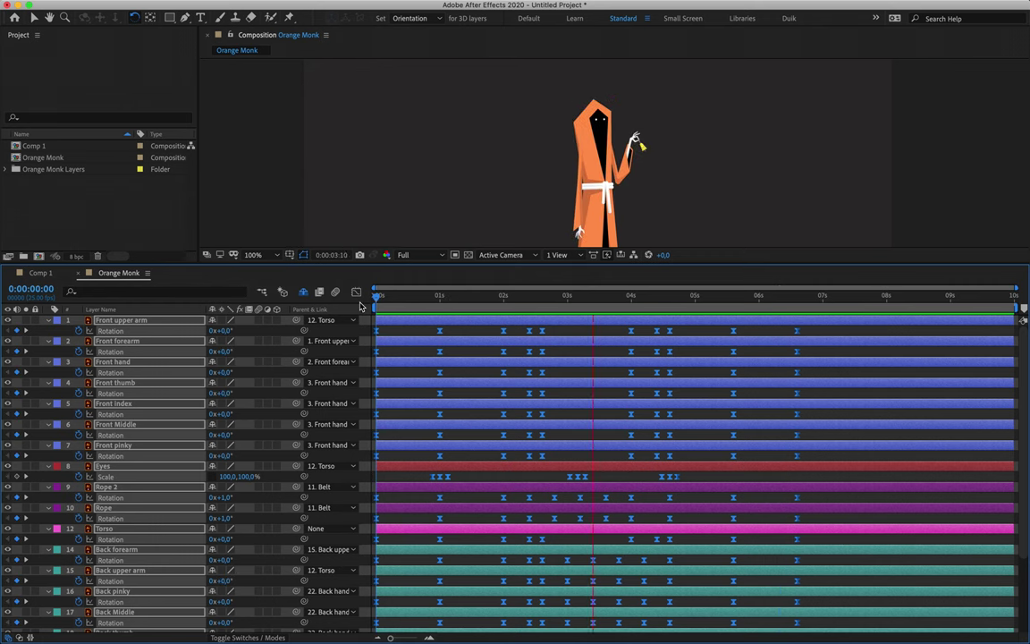
key("space")
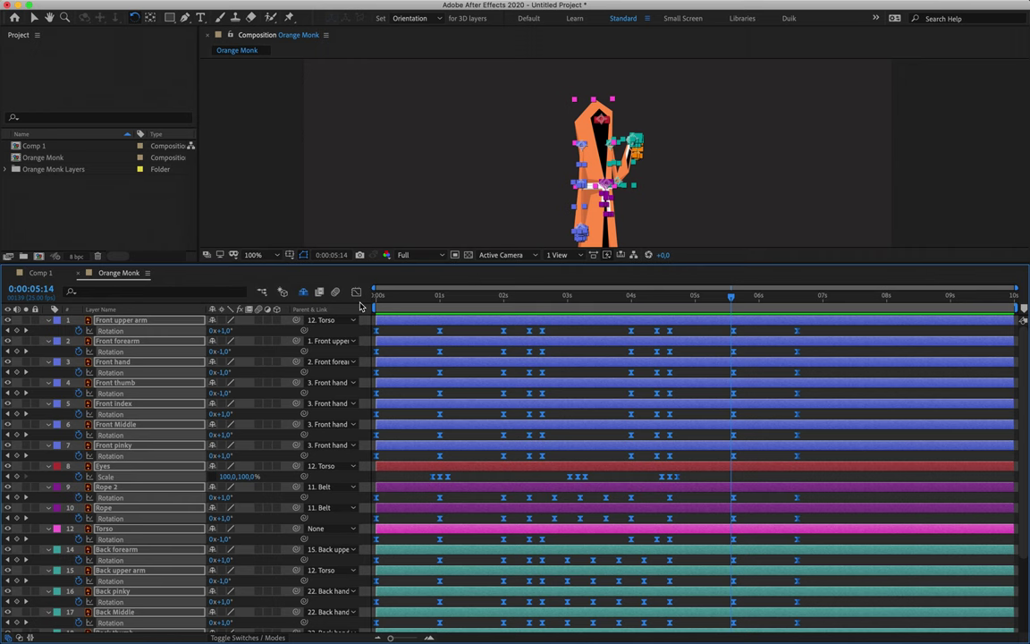
left_click_drag(402, 299, 352, 302)
key("space")
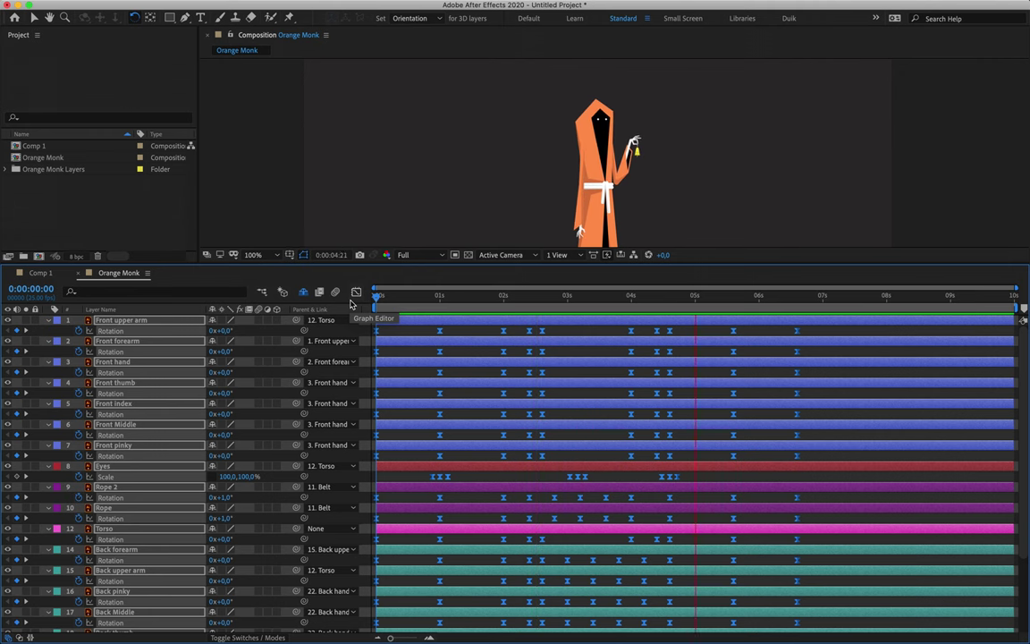
key("space")
left_click(815, 355)
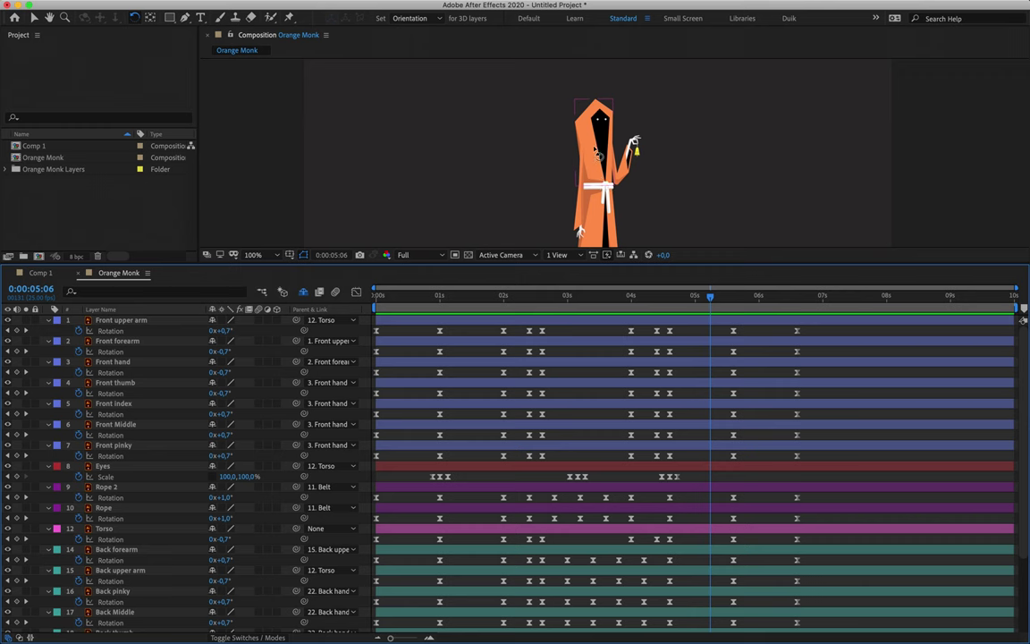
Step: Select all Rotation keyframes from Front upper arm through Front pinky and delay them by one frame
left_click(127, 321)
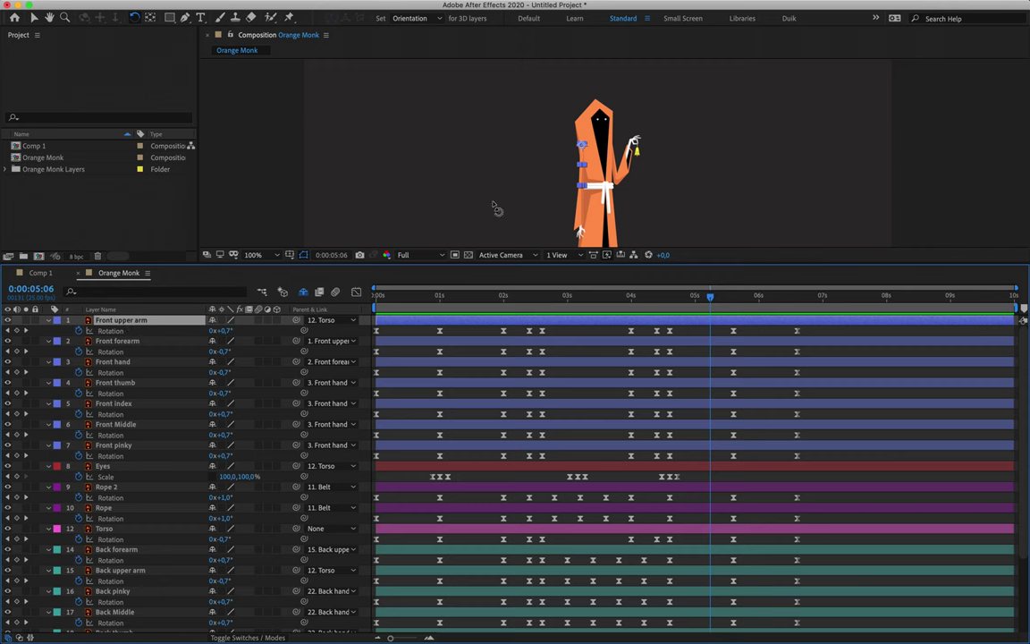
left_click(580, 235)
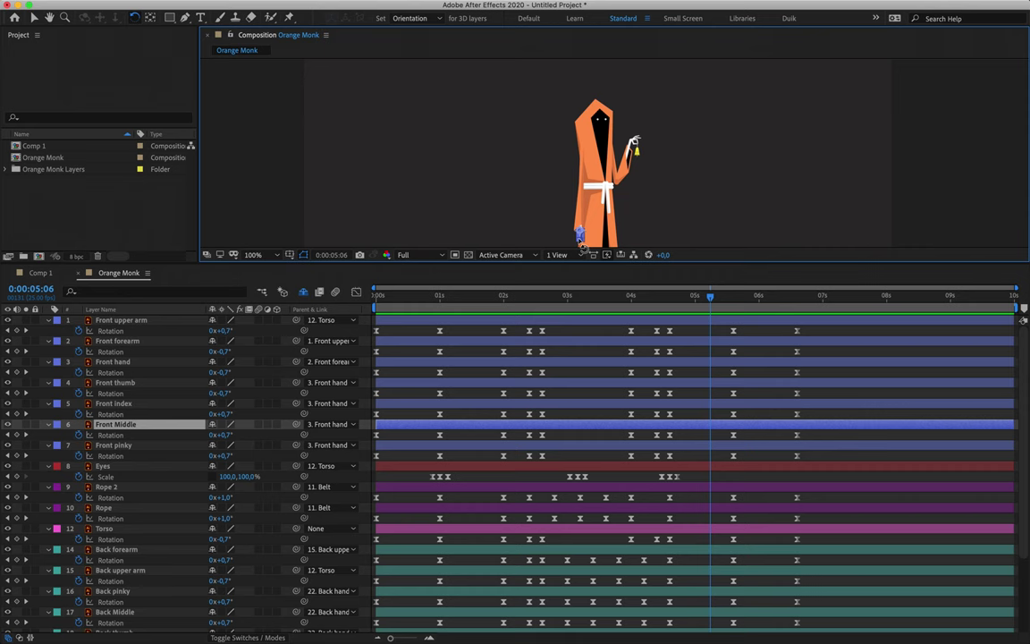
left_click_drag(828, 328, 358, 458)
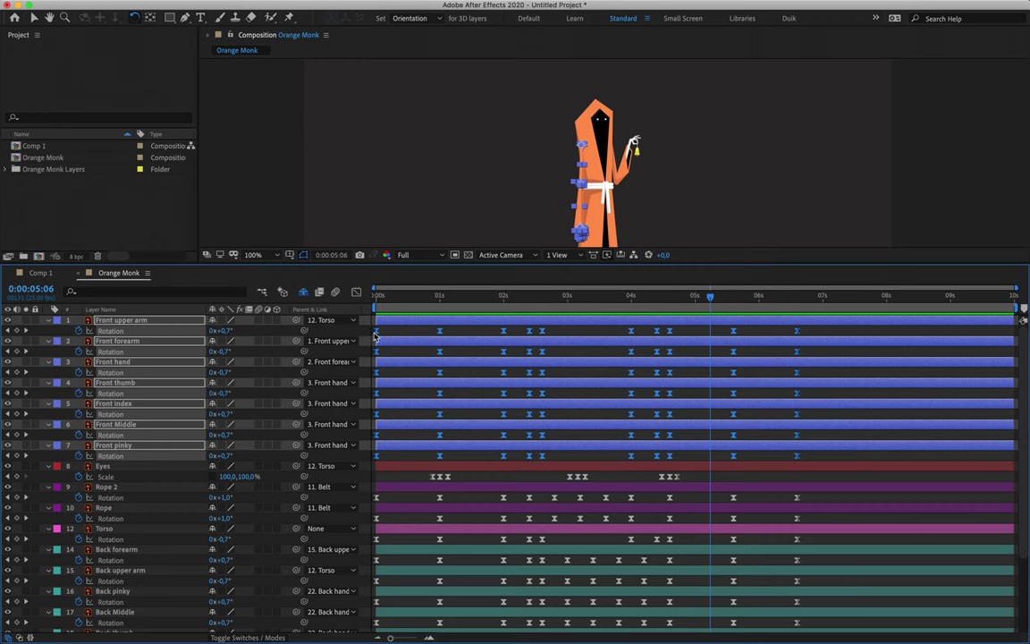
left_click_drag(376, 335, 380, 337)
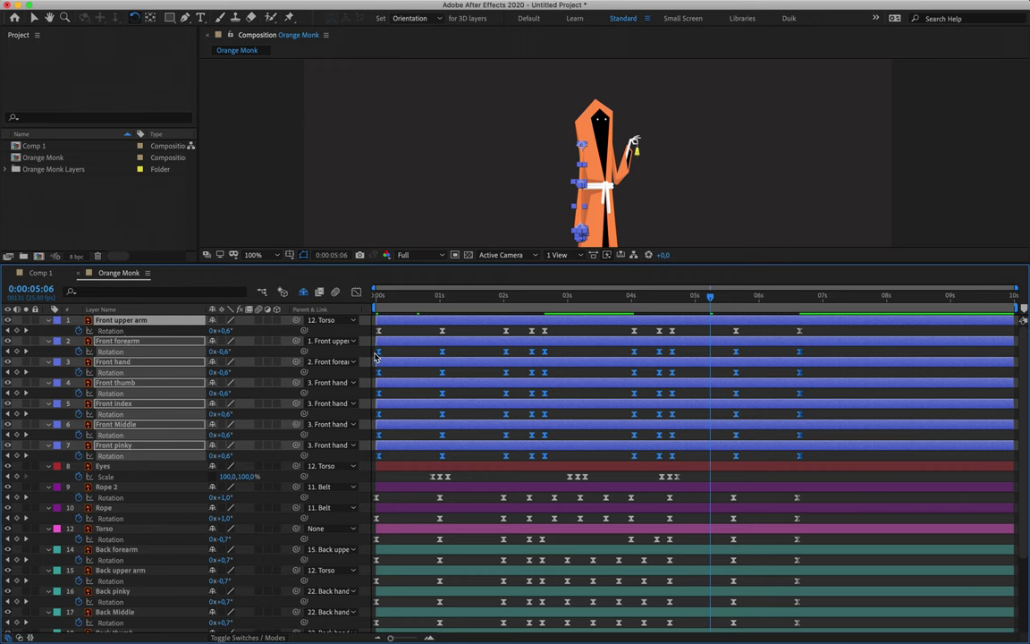
Step: Delay the keyframes from Front forearm through Front pinky by one frame, and those from Front hand through Front pinky by one more
left_click_drag(379, 353, 382, 353)
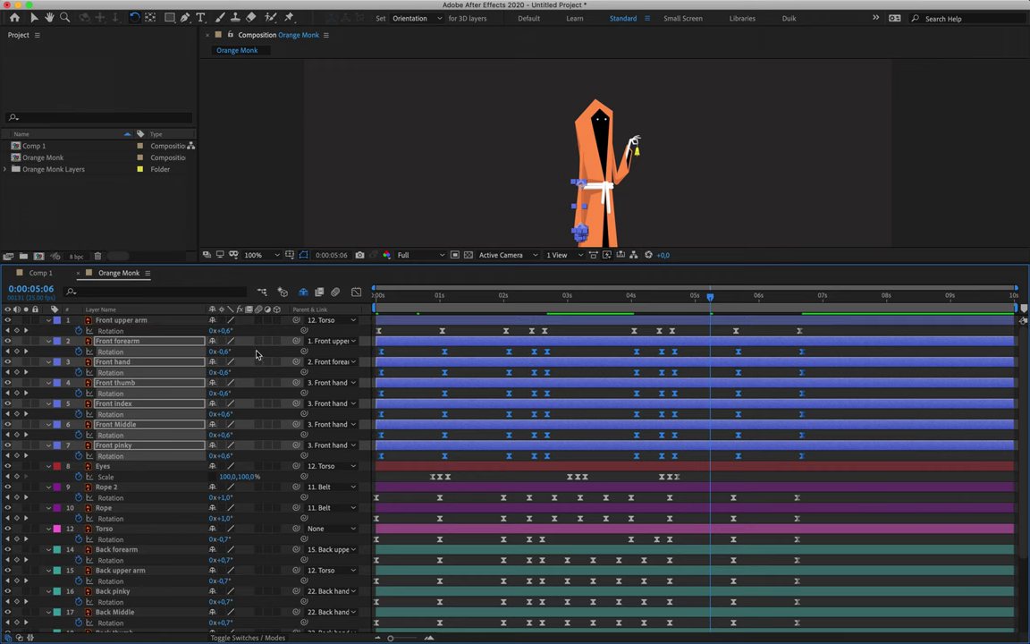
left_click_drag(383, 379, 384, 378)
left_click(388, 376)
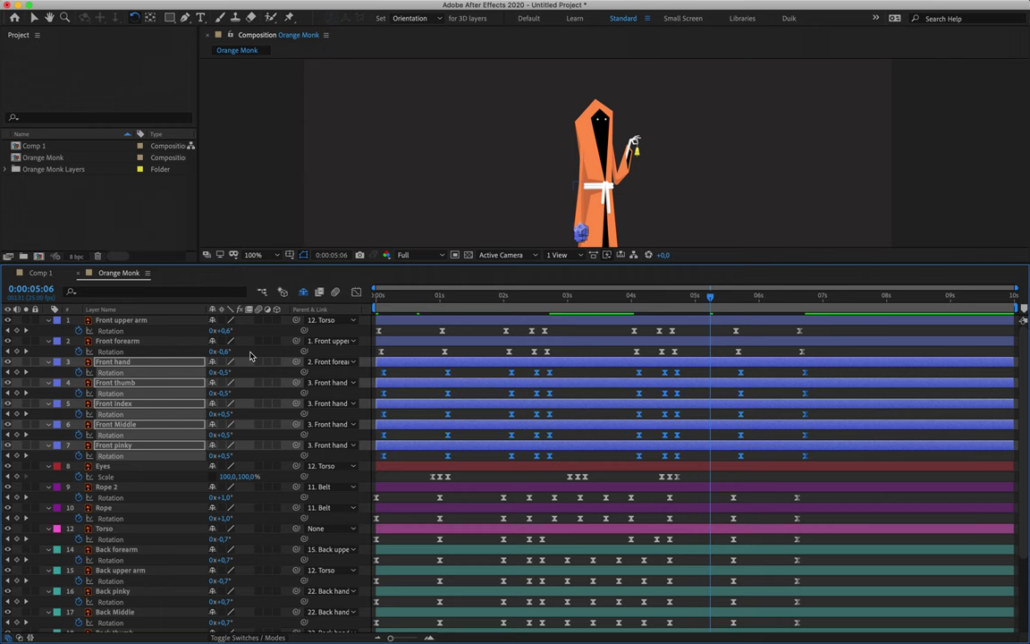
Step: Delay the Rotation keyframes of the front thumb, index, middle and pinky so they start at frame 4
left_click(388, 297)
key("=")
key("=")
key("=")
key("=")
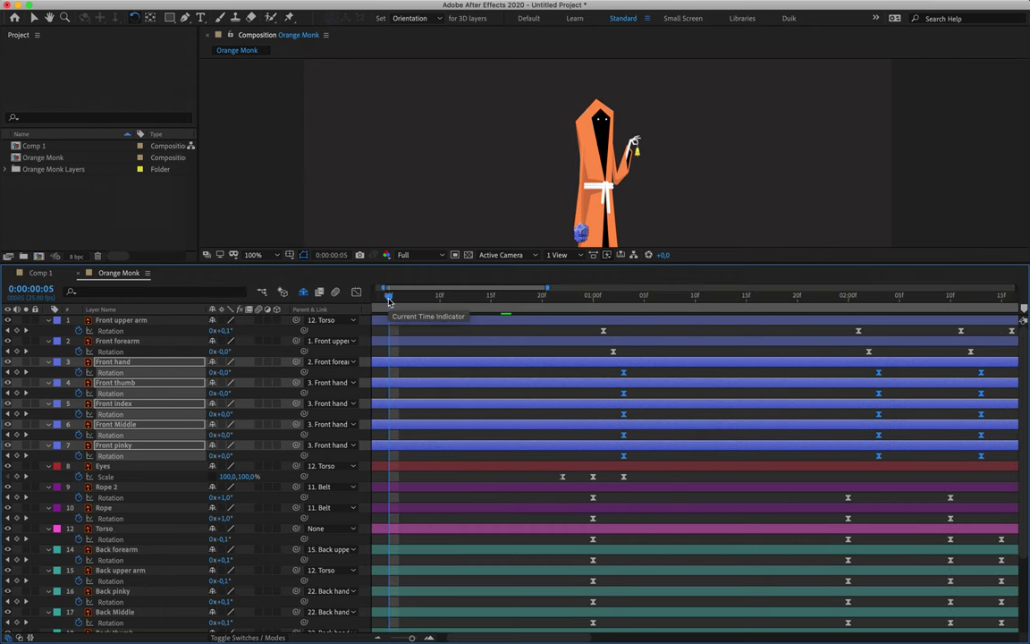
left_click(156, 363, "super")
left_click_drag(407, 394, 422, 398)
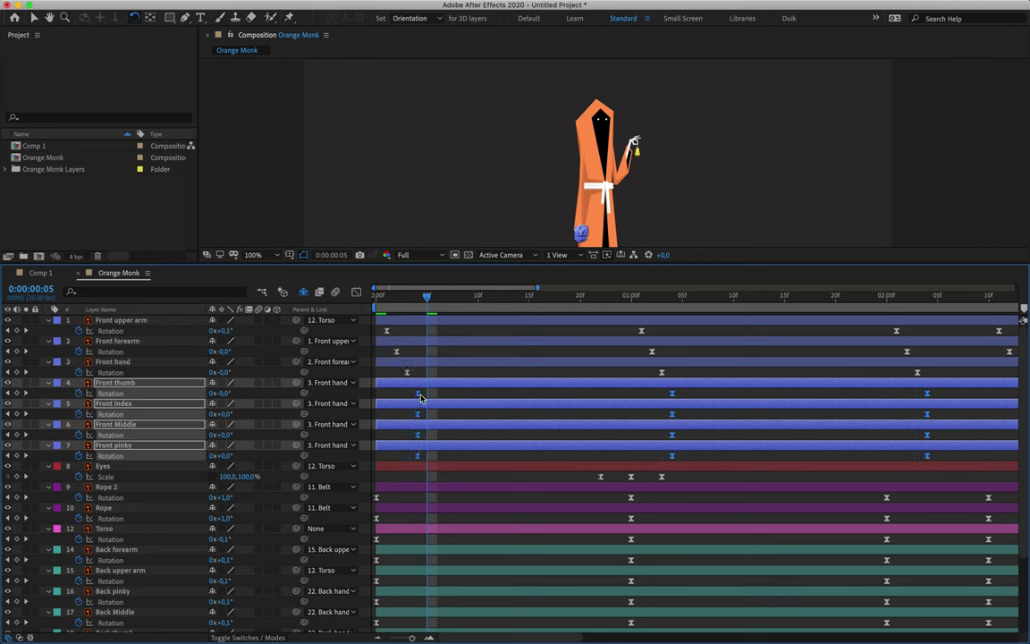
Step: Stagger the remaining finger keyframes to start at frame 5 for Front index, frame 6 for Front pinky and frame 7 for Front Middle
left_click(133, 394, "super")
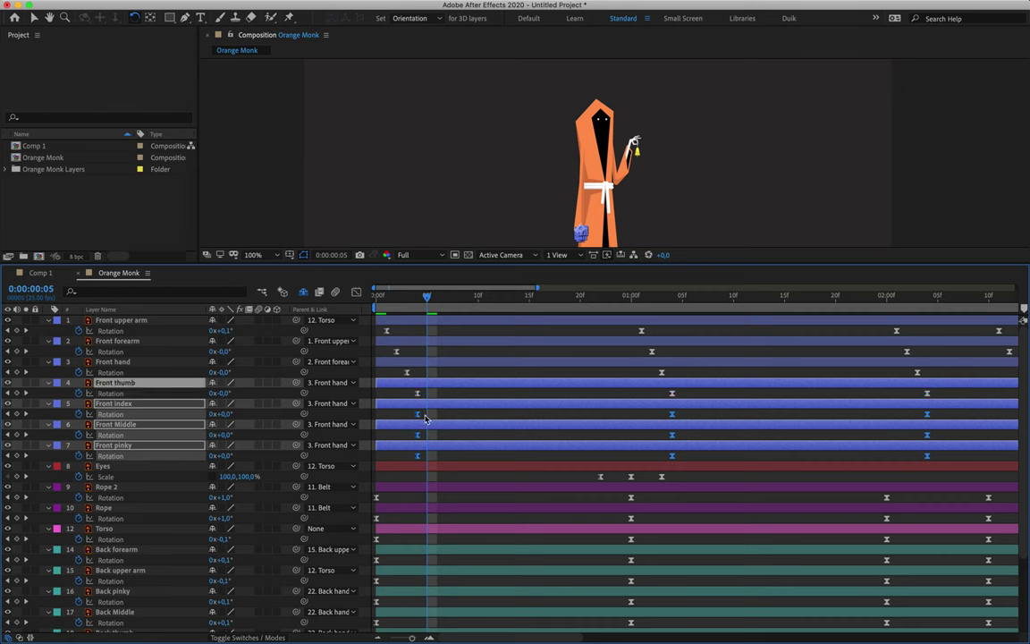
left_click_drag(417, 415, 427, 417)
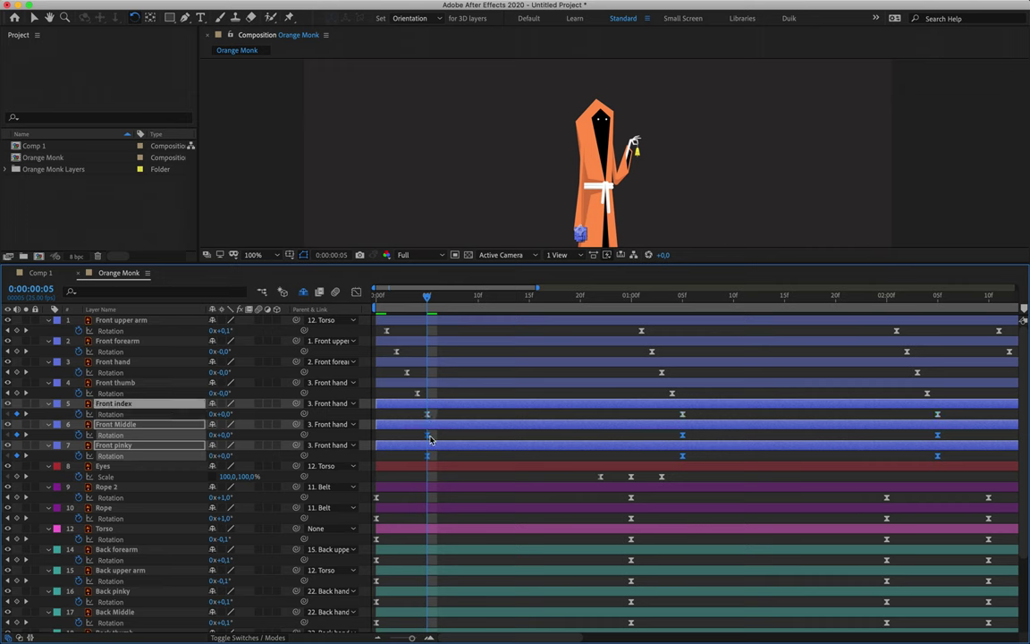
left_click_drag(428, 438, 439, 437)
left_click(172, 444, "super")
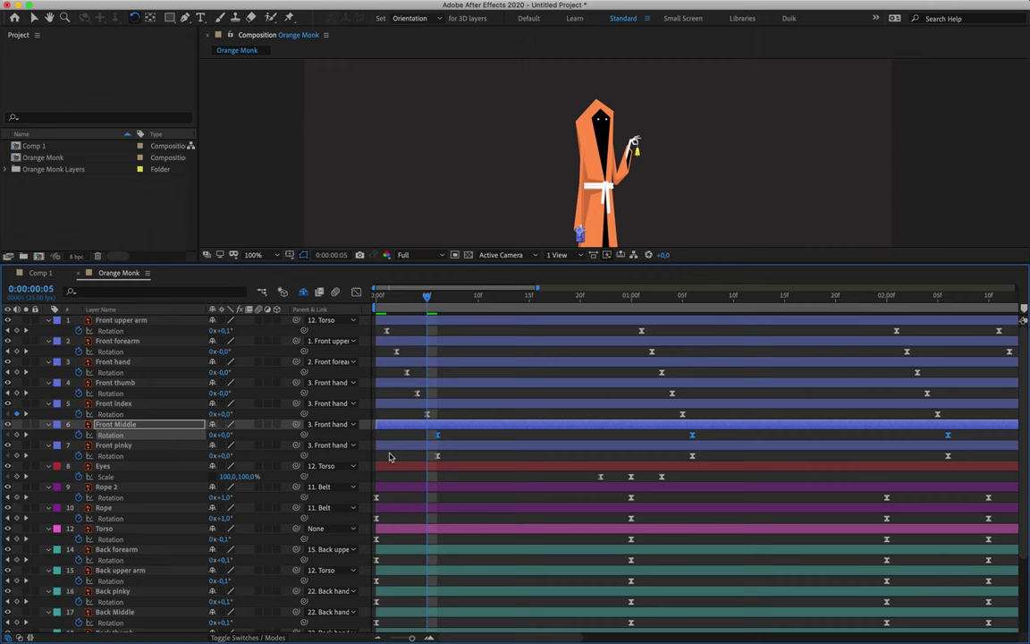
left_click_drag(439, 435, 449, 437)
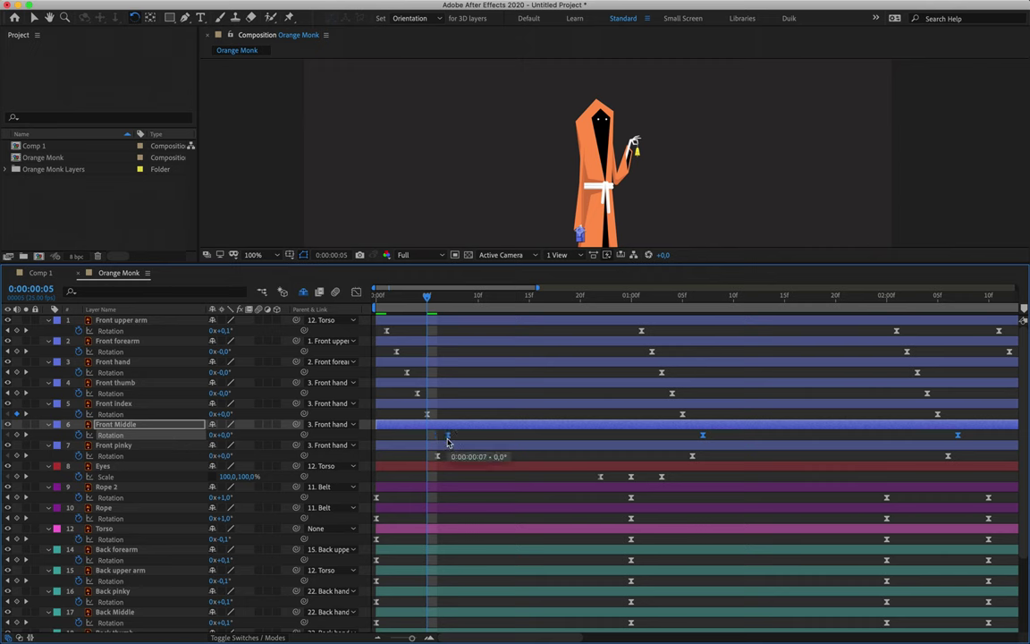
Step: Preview the front arm's staggered motion from the first frame and show the full composition duration in the timeline
left_click_drag(429, 302, 338, 295)
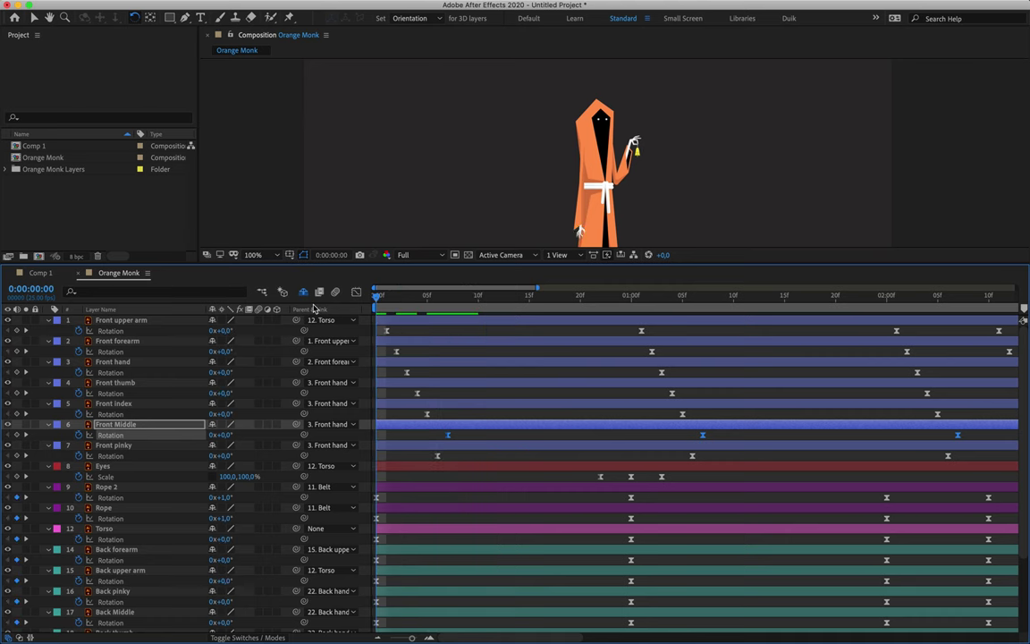
key("space")
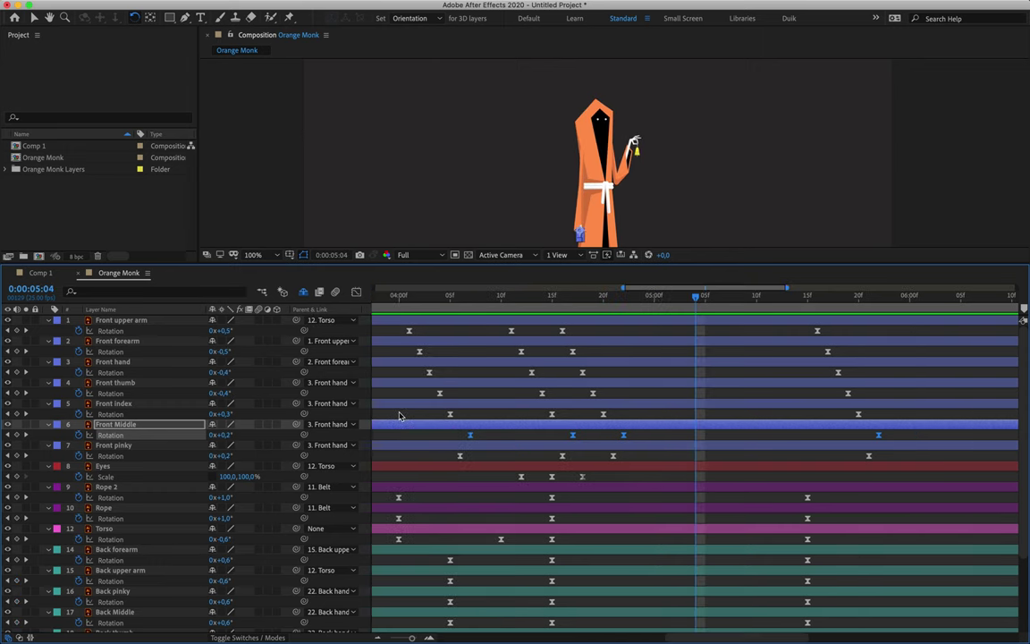
key("semicolon")
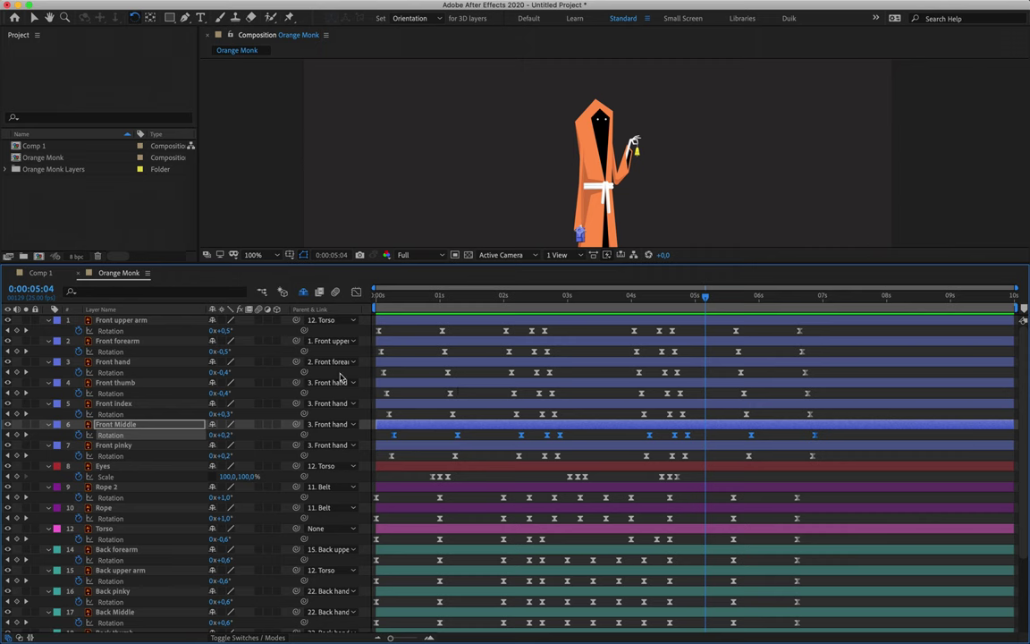
Step: Collapse the properties of the seven front arm layers, from Front upper arm through Front pinky
left_click_drag(134, 320, 134, 445)
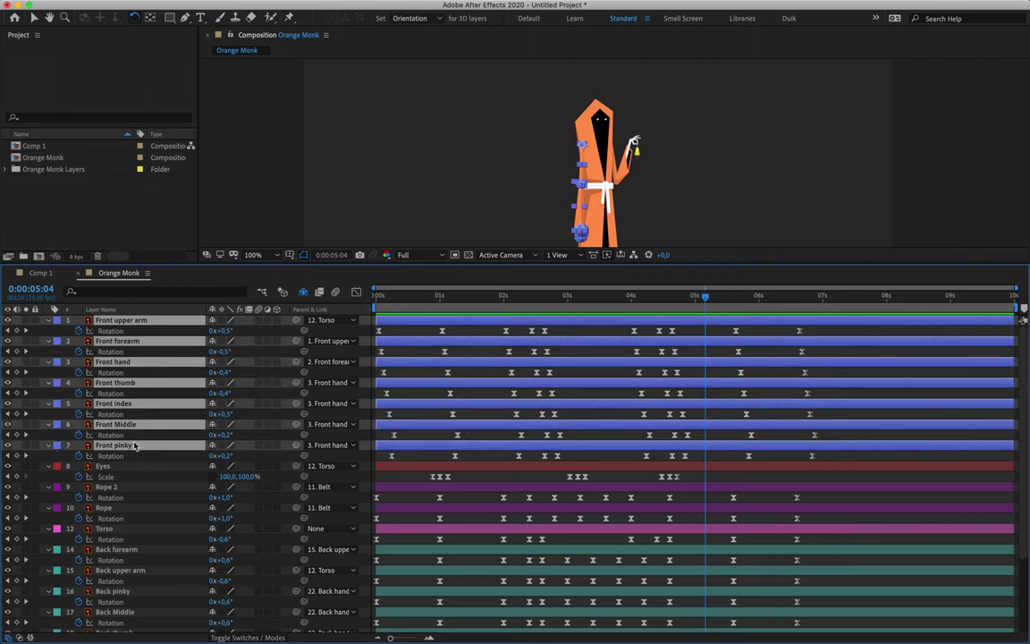
left_click(57, 446)
left_click(49, 450)
left_click(49, 446)
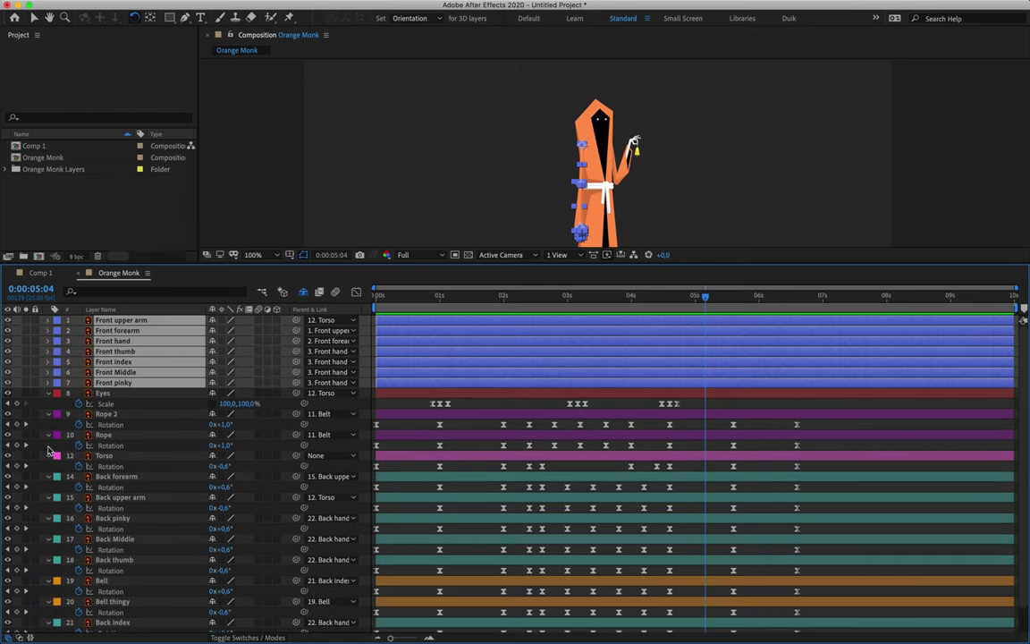
Step: Delay all Rotation keyframes of Rope and Rope 2 so they start at frame 2
left_click(112, 414)
left_click(127, 436, "shift")
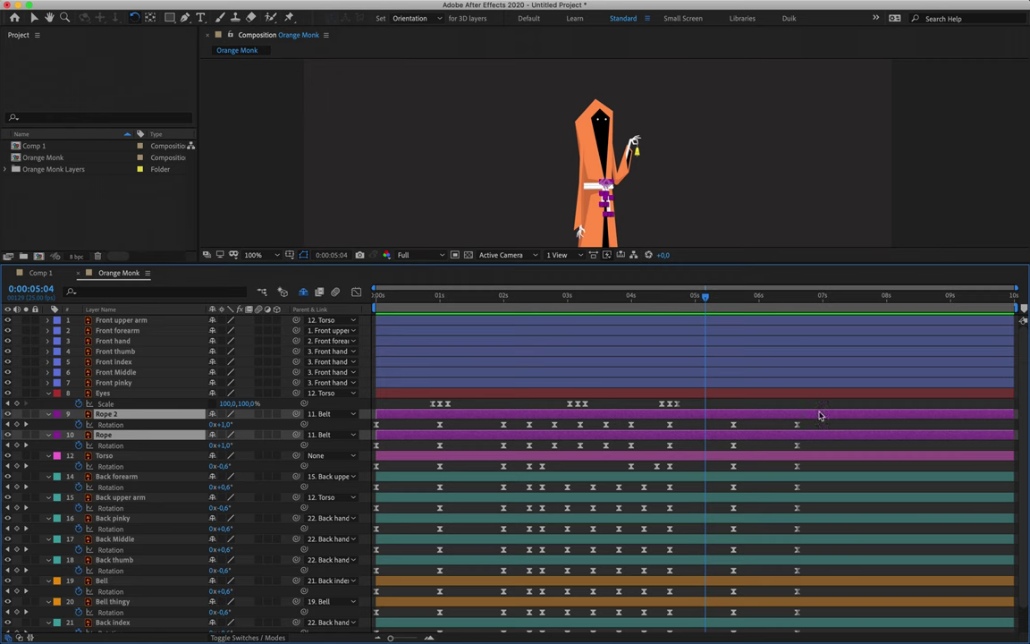
left_click_drag(814, 423, 354, 445)
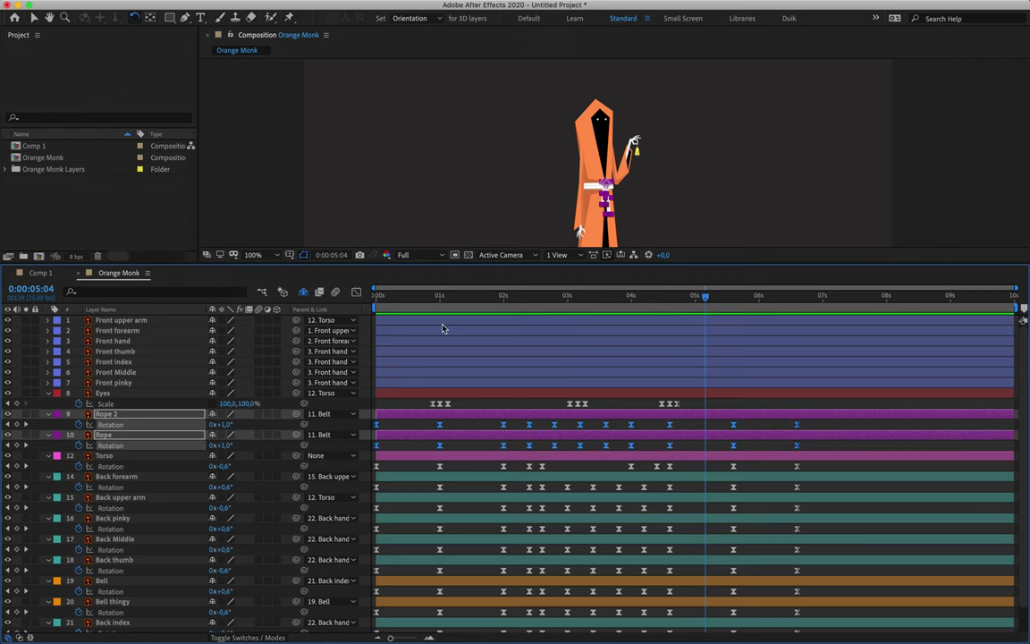
left_click_drag(421, 299, 332, 317)
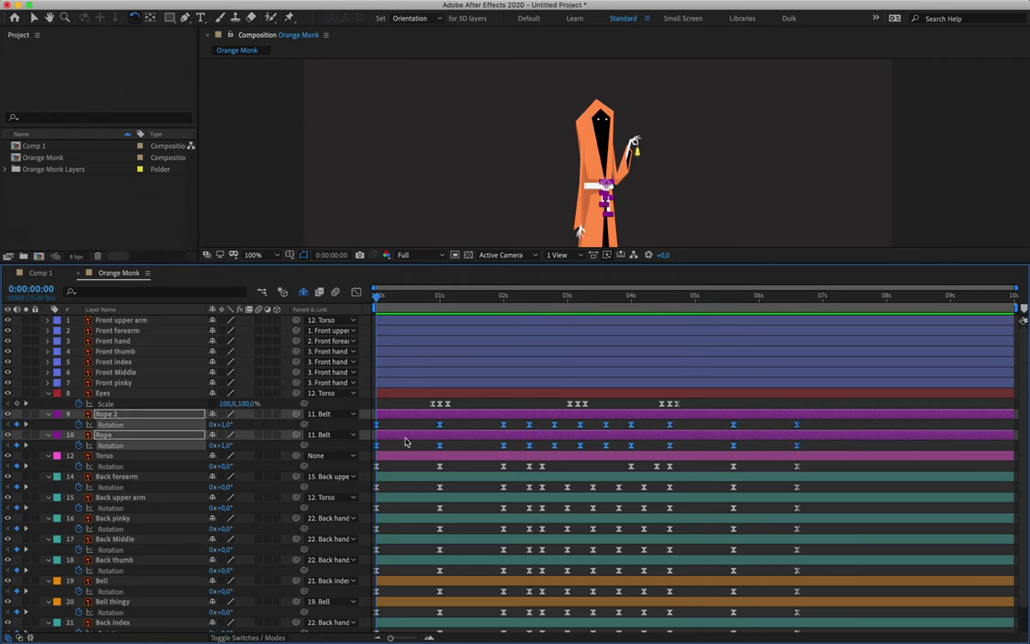
scroll(405, 442, "up", 3)
scroll(405, 442, "down", 1)
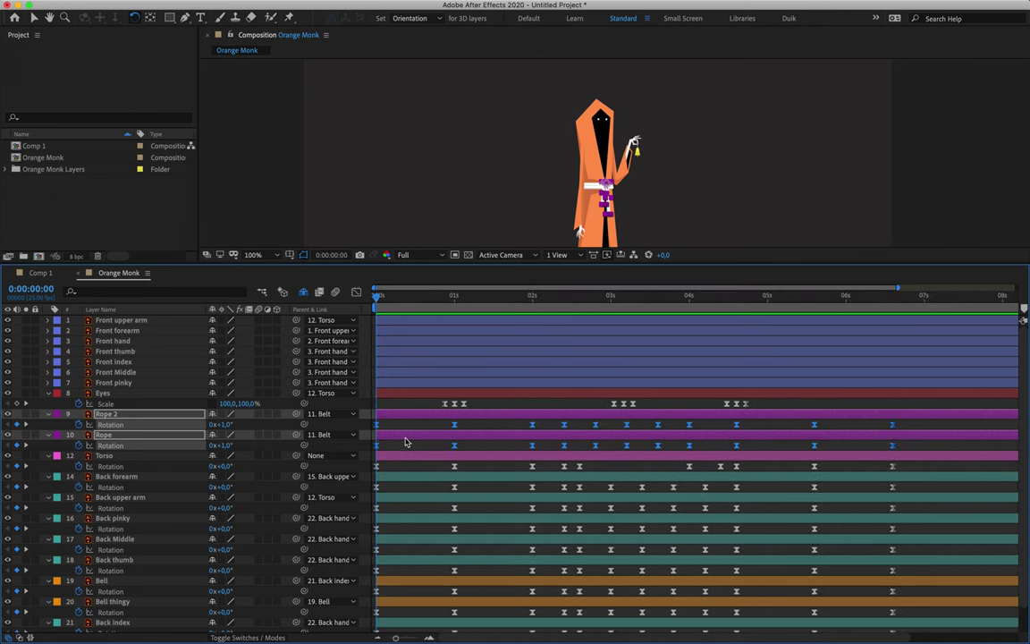
left_click_drag(378, 426, 380, 430)
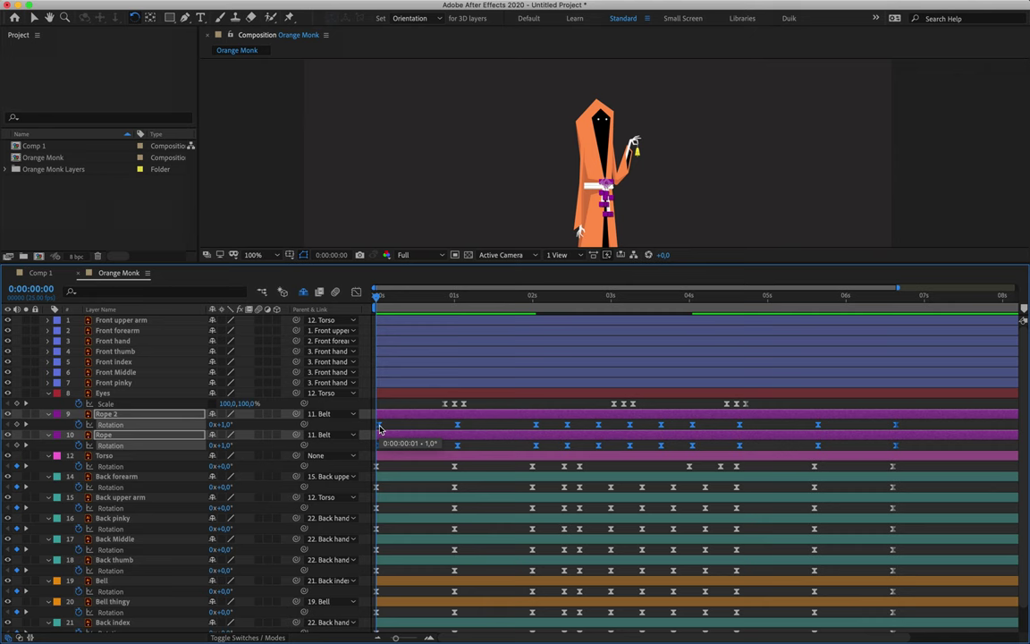
left_click_drag(380, 431, 382, 430)
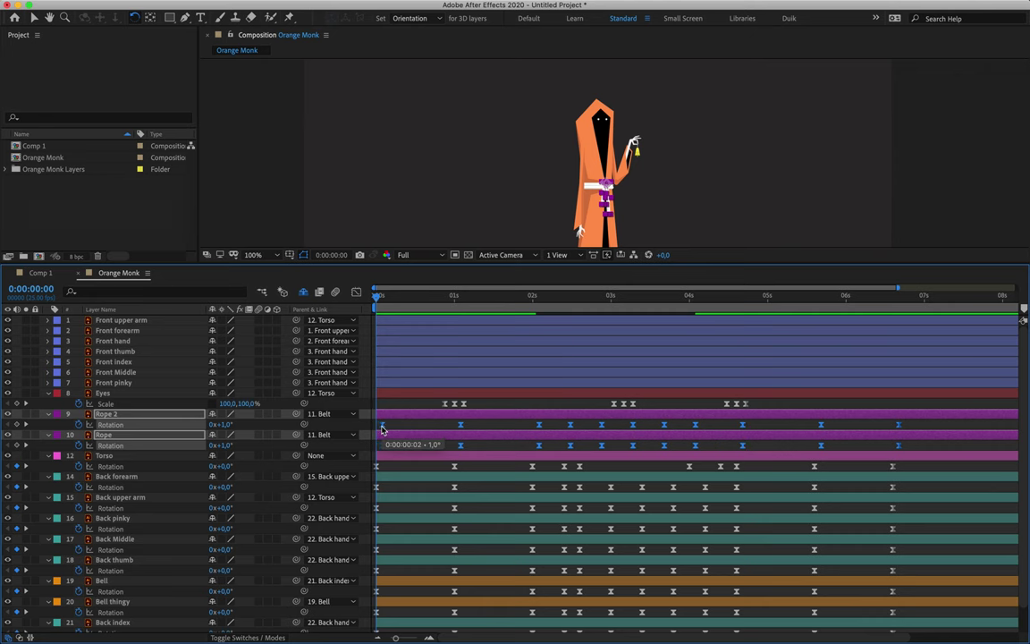
Step: Delay Rope 2's Rotation keyframes to start at frame 3 and preview the ropes' motion
left_click_drag(899, 428, 388, 430)
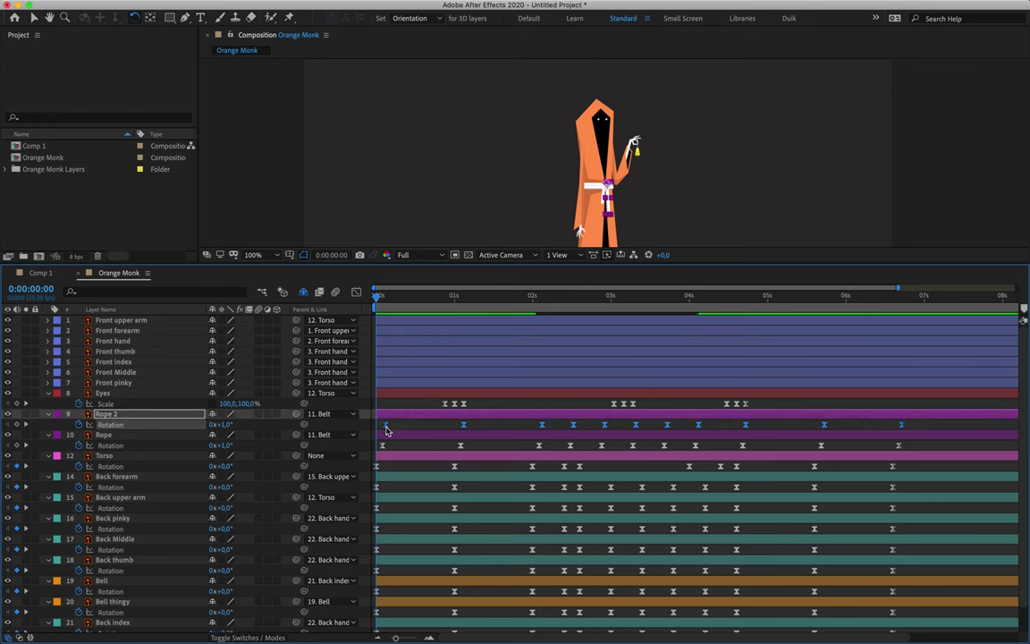
key("space")
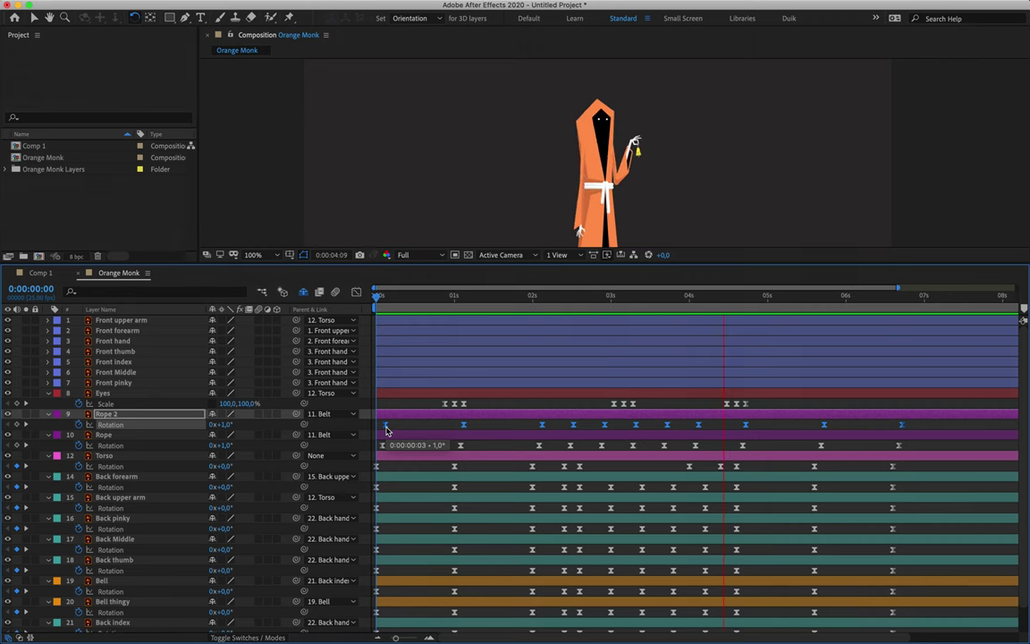
key("space")
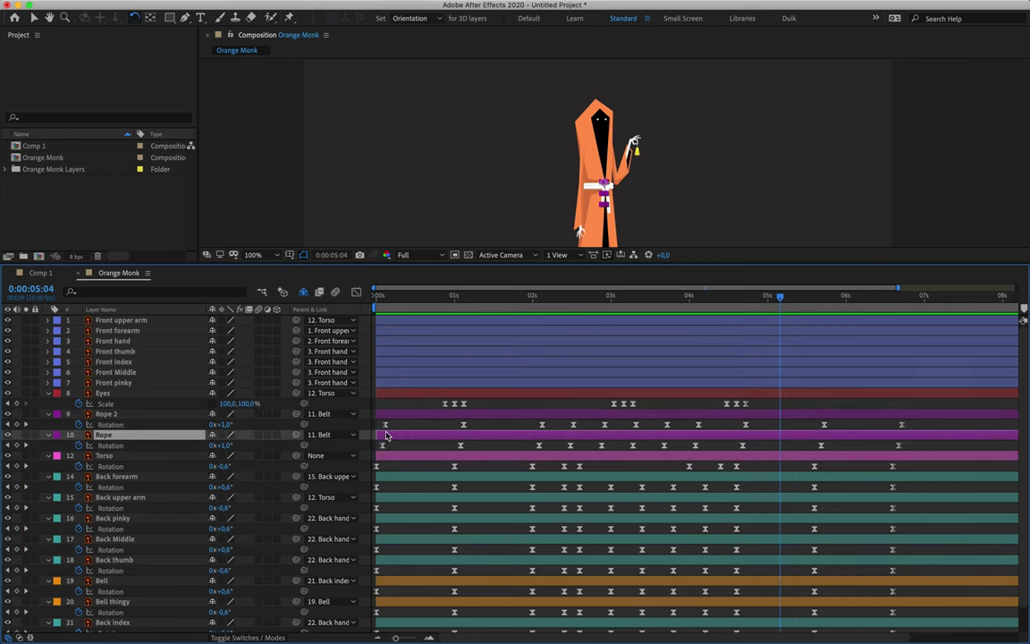
Step: Delay Rope 2's Rotation keyframes by one more frame and preview the animation from the first frame
left_click_drag(380, 421, 968, 430)
left_click_drag(385, 426, 389, 426)
key("Home")
key("space")
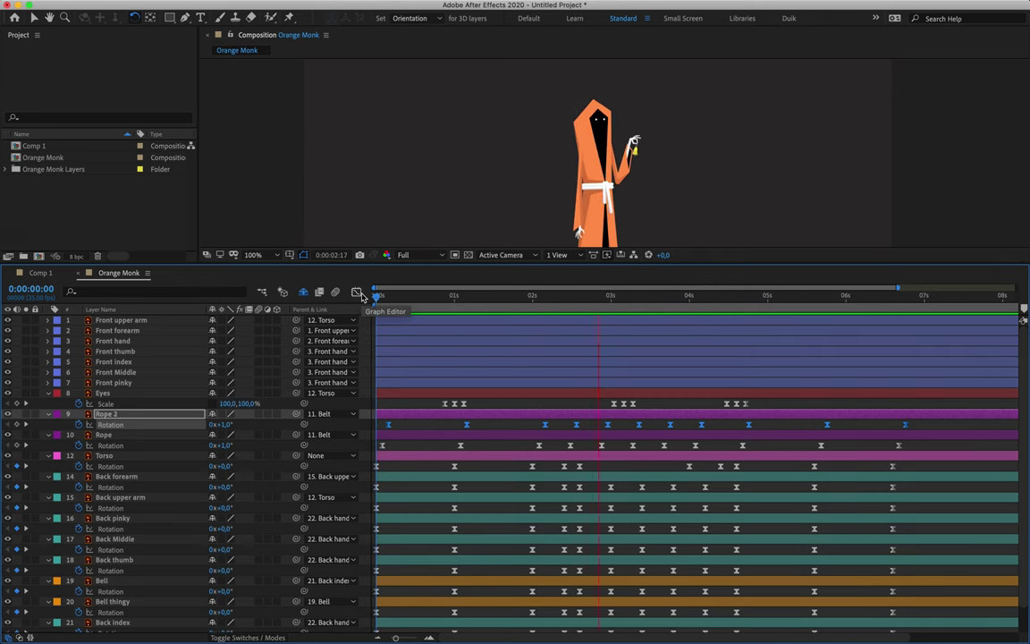
key("space")
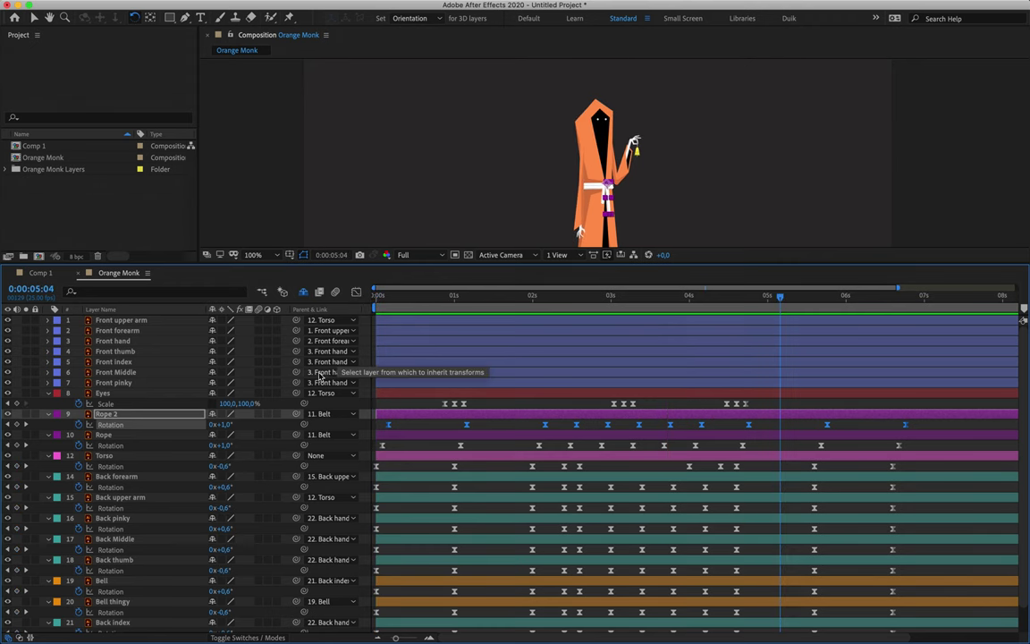
Step: Collapse the animated properties of the Eyes, Rope 2 and Rope layers
left_click(127, 477)
scroll(178, 564, "down", 2)
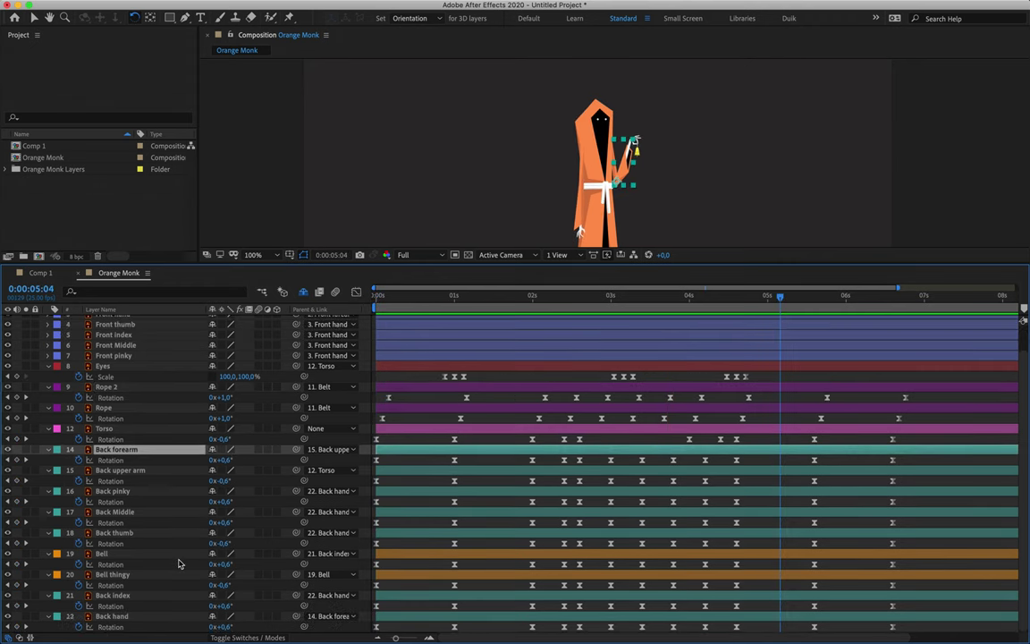
left_click(116, 366)
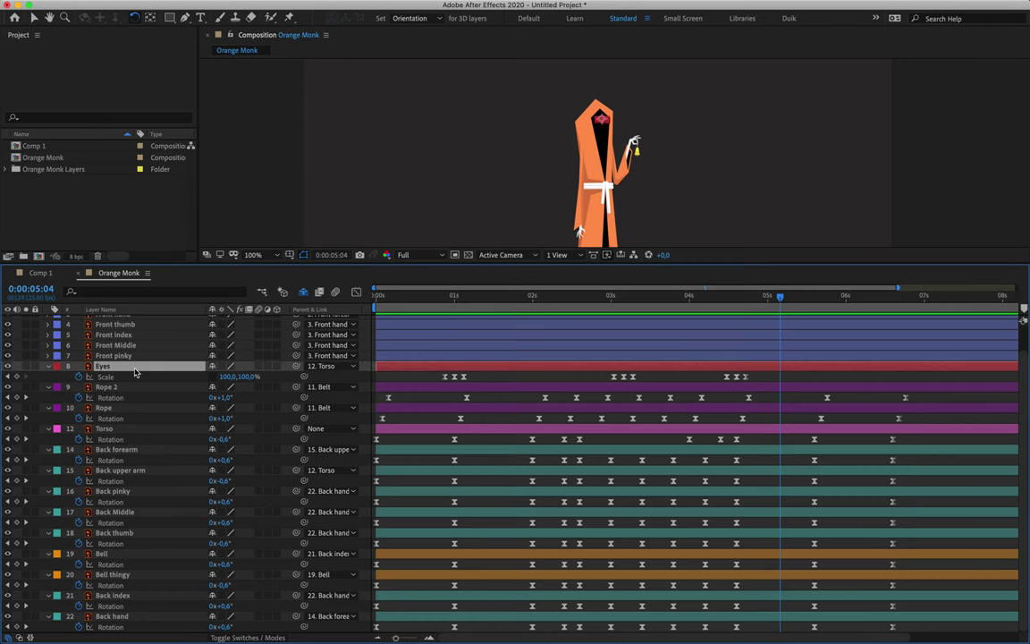
left_click(48, 367)
left_click(48, 387)
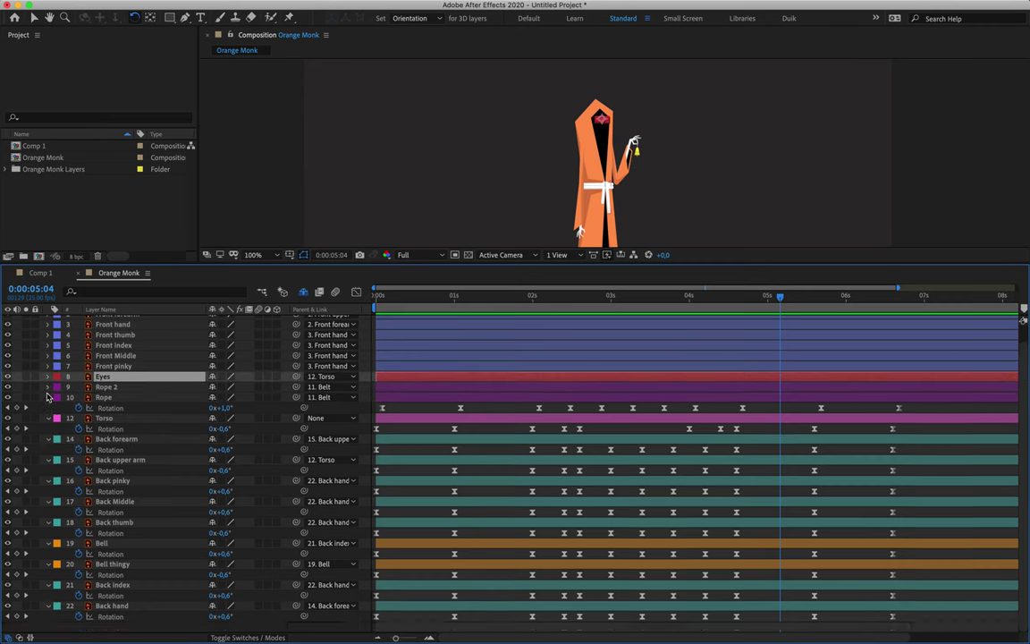
left_click(49, 409)
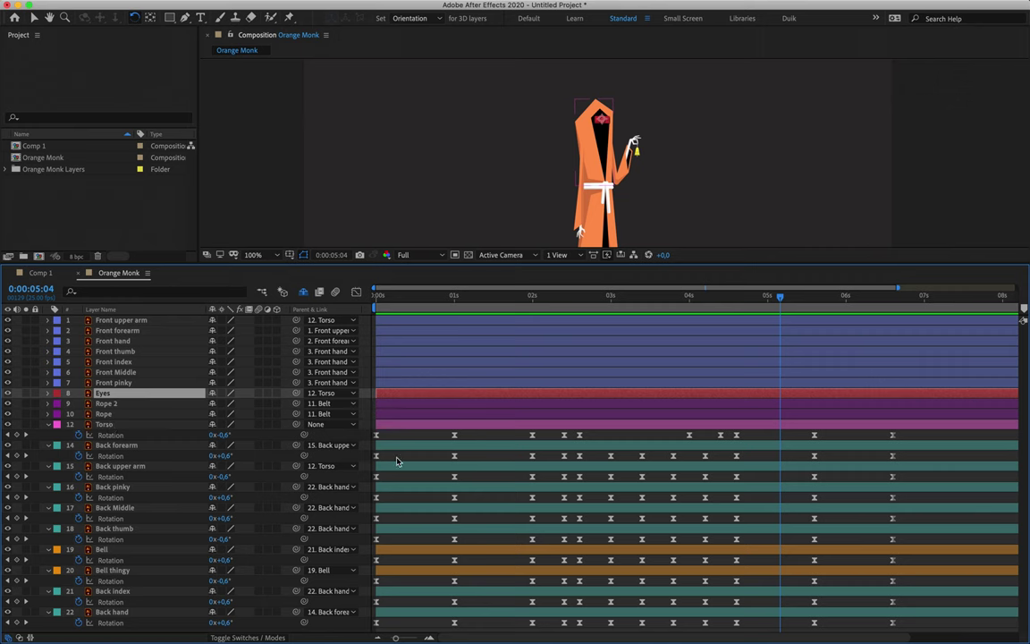
Step: Delay the Rotation keyframes of all back arm and bell layers by one frame, and all except Back upper arm by one more
left_click_drag(916, 447, 338, 636)
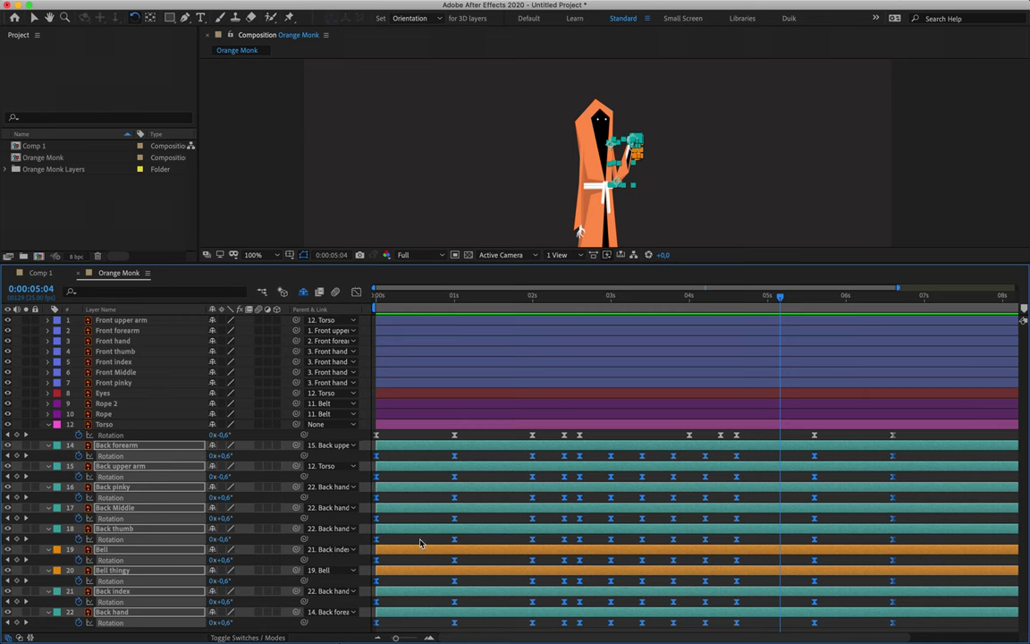
key("alt+Right")
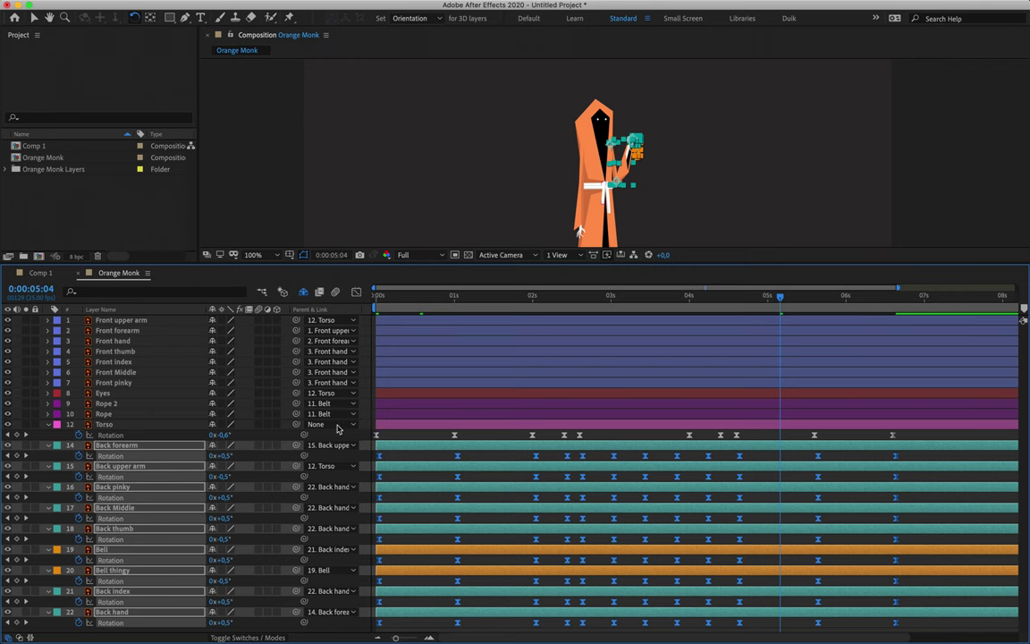
left_click(126, 466)
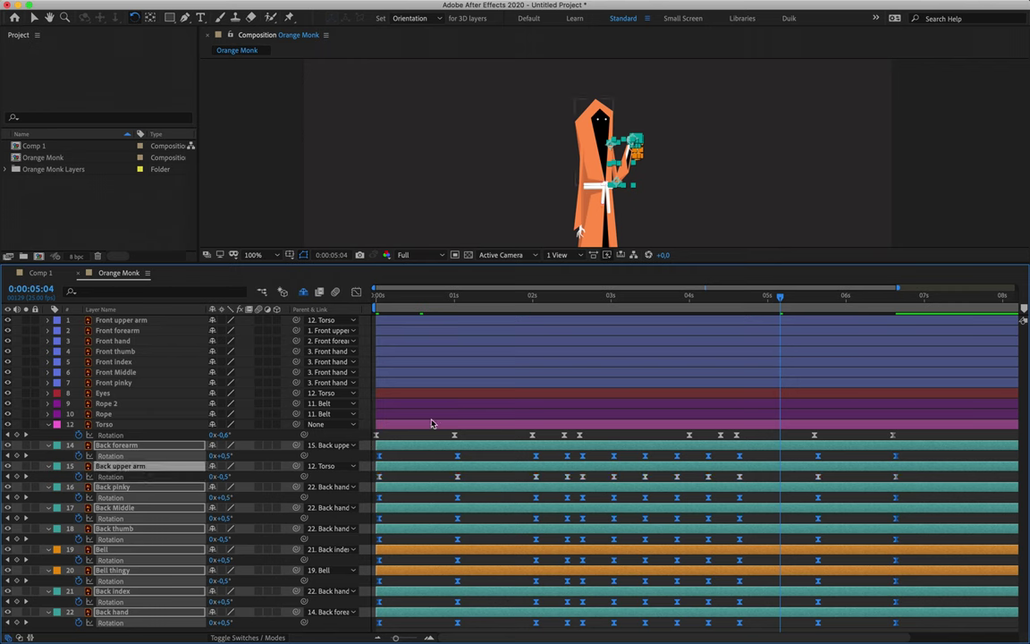
left_click_drag(377, 459, 383, 460)
Step: Delay Back hand's Rotation keyframes to start at frame 3 and those of the back fingers, Bell and Bell thingy to start at frame 4
left_click(133, 456)
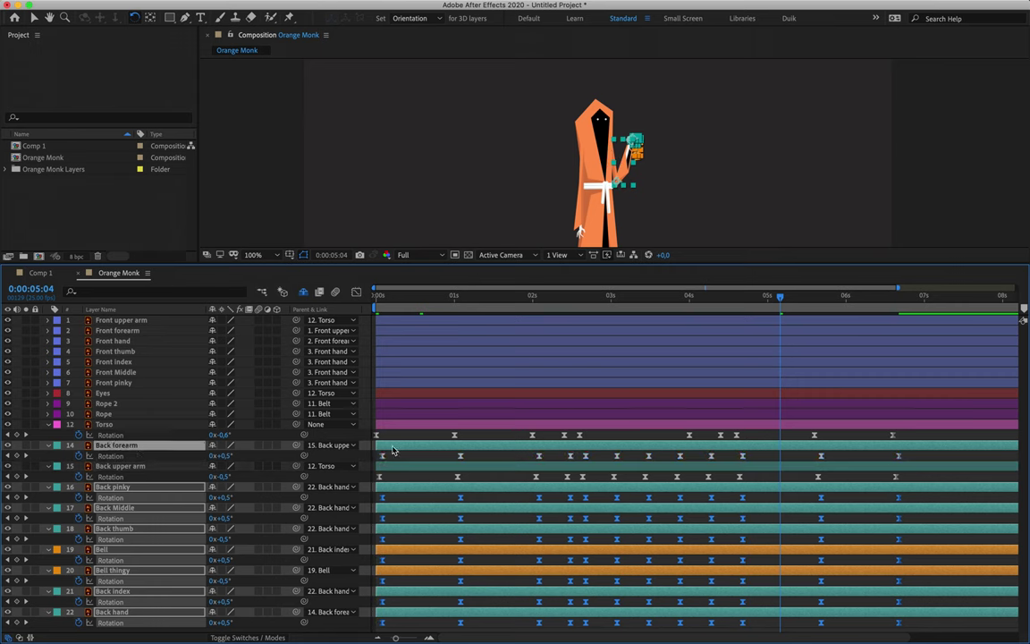
left_click_drag(385, 501, 388, 501)
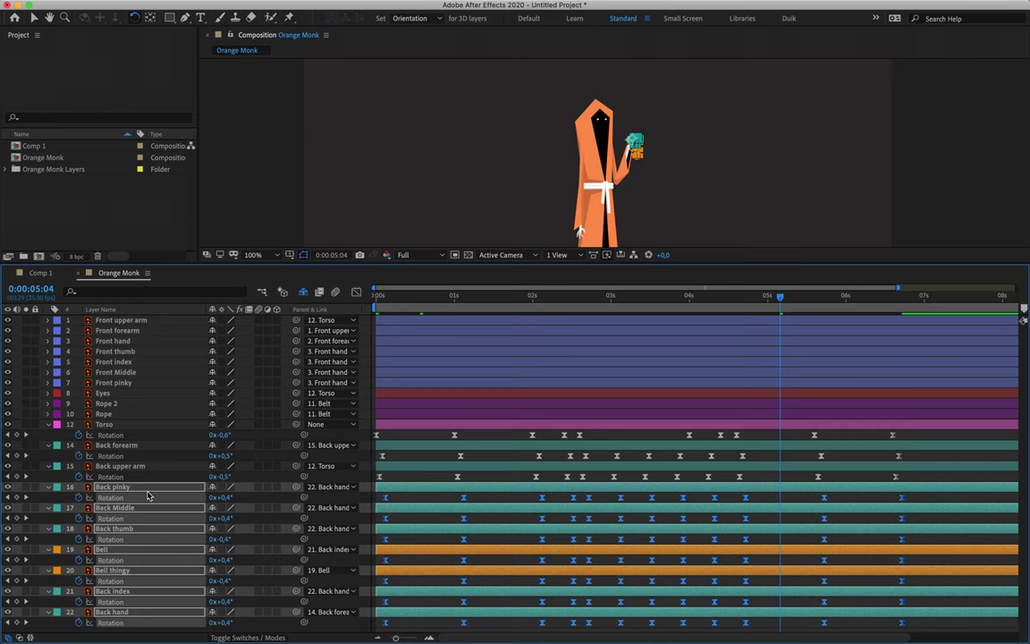
left_click(121, 614)
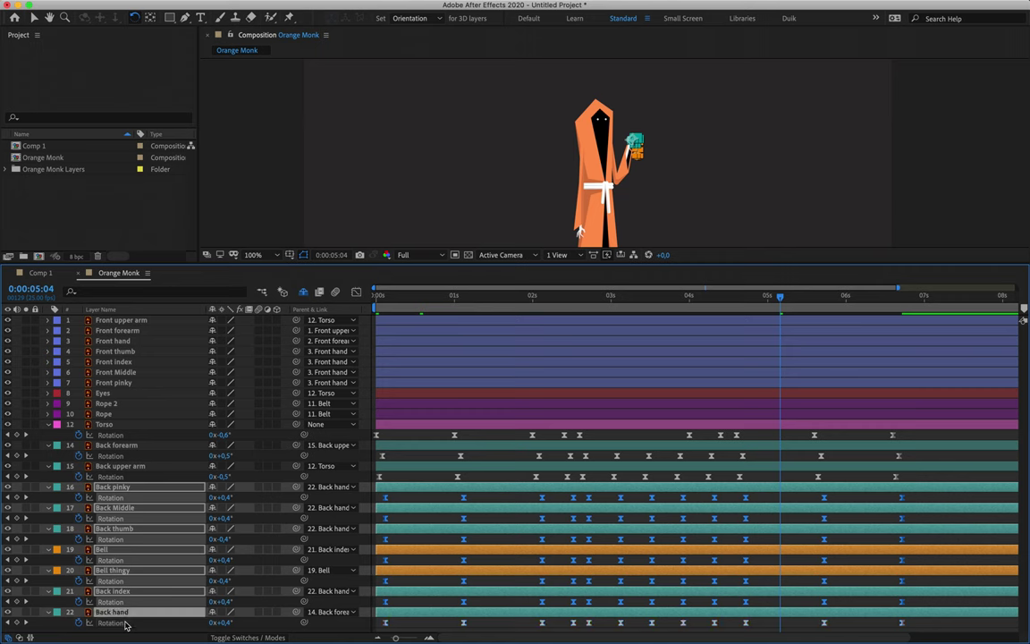
left_click_drag(386, 503, 389, 504)
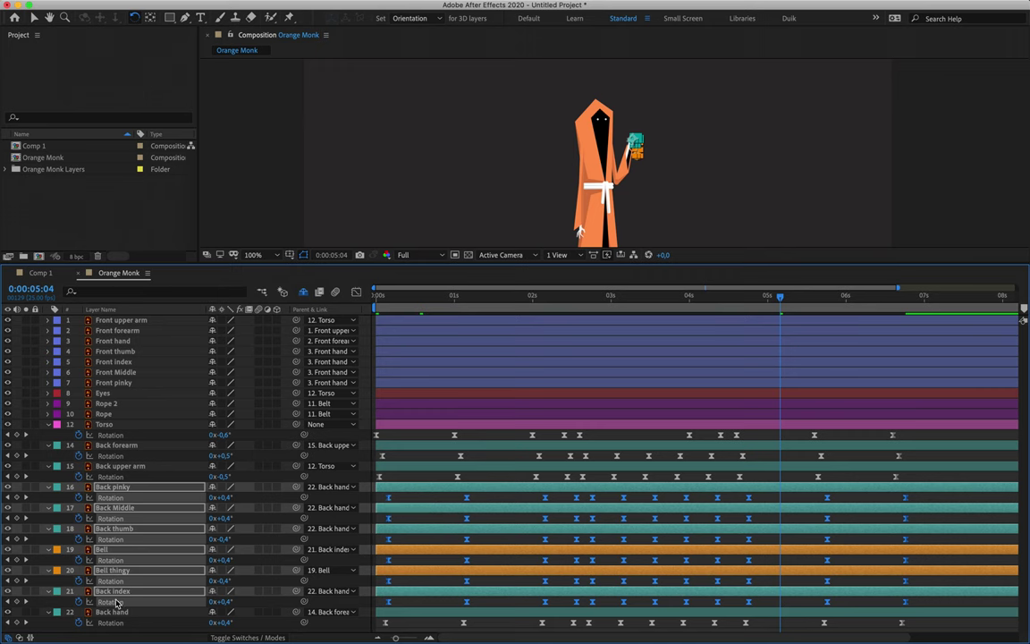
Step: Delay the Rotation keyframes of Back pinky and Back Middle to start at frame 5
left_click(178, 477)
left_click(165, 488)
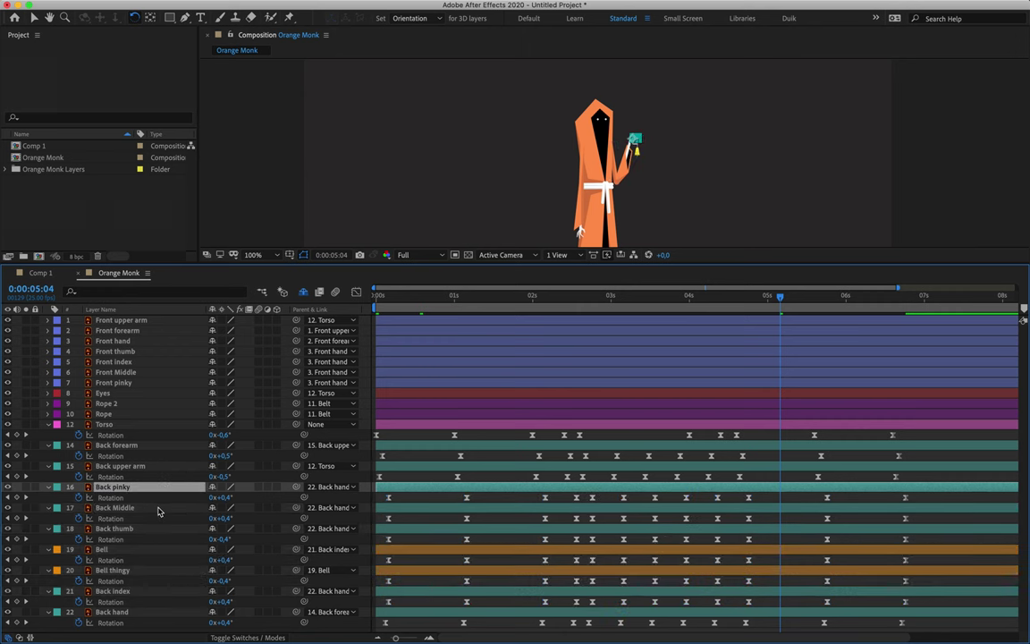
left_click(158, 508, "shift")
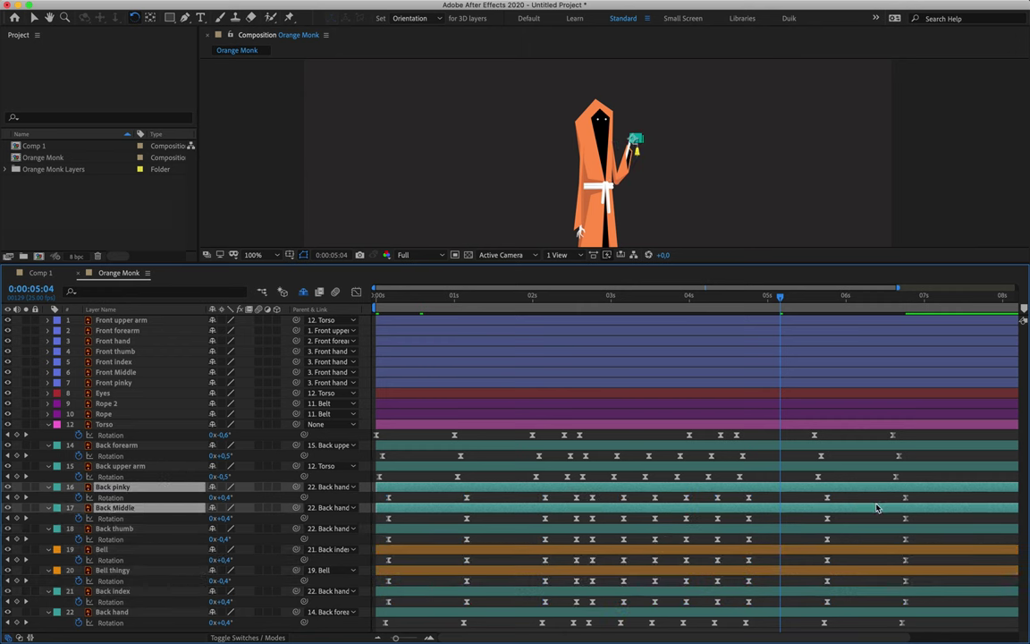
left_click_drag(927, 496, 347, 526)
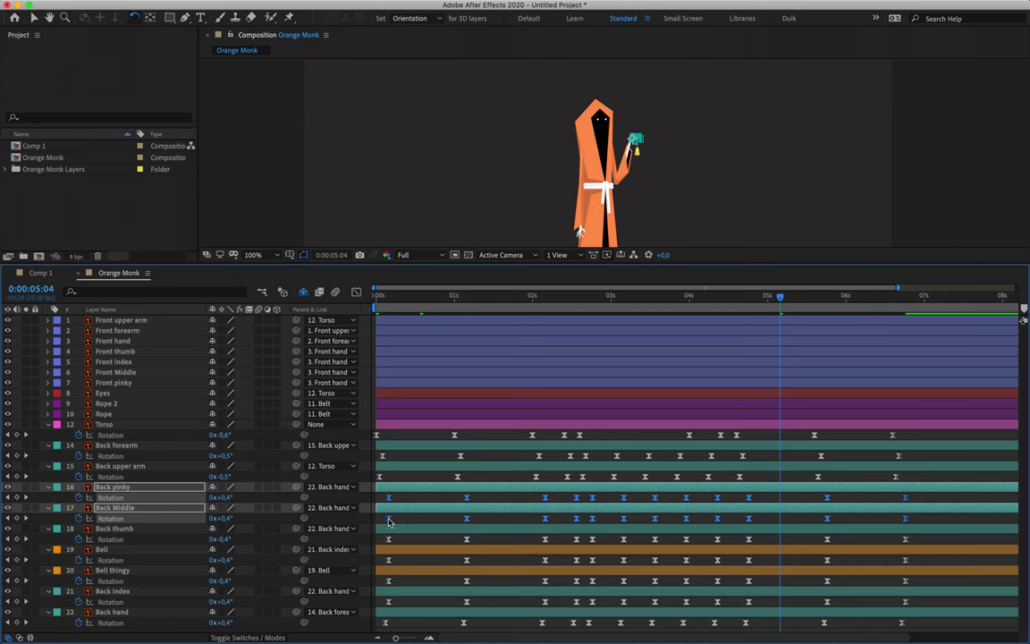
left_click_drag(389, 517, 391, 523)
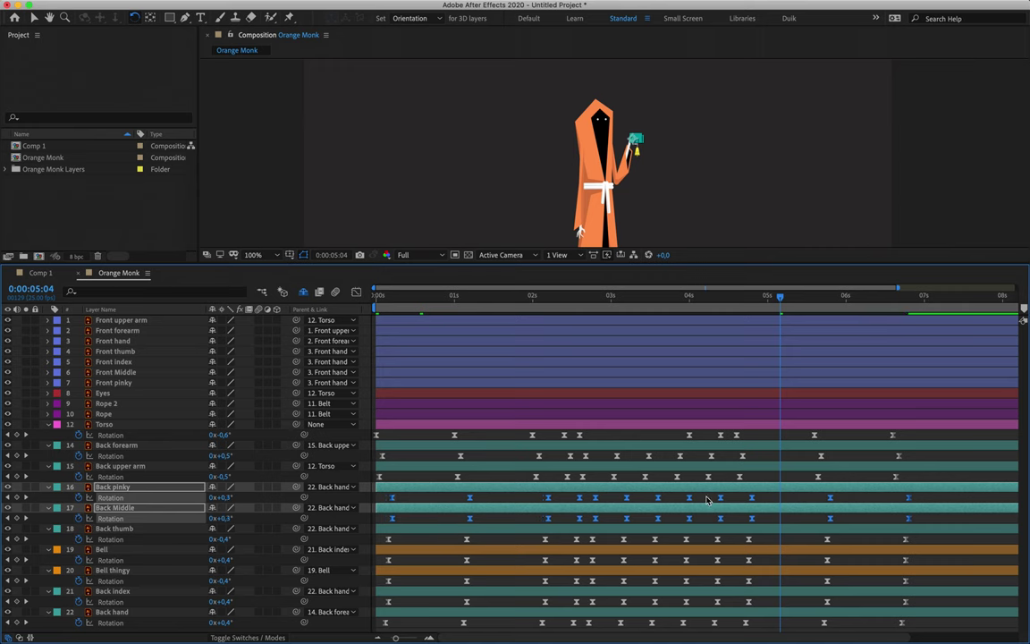
Step: Delay Back pinky's Rotation keyframes to start at frame 7 and preview the animation from the first frame
left_click_drag(923, 517, 373, 526)
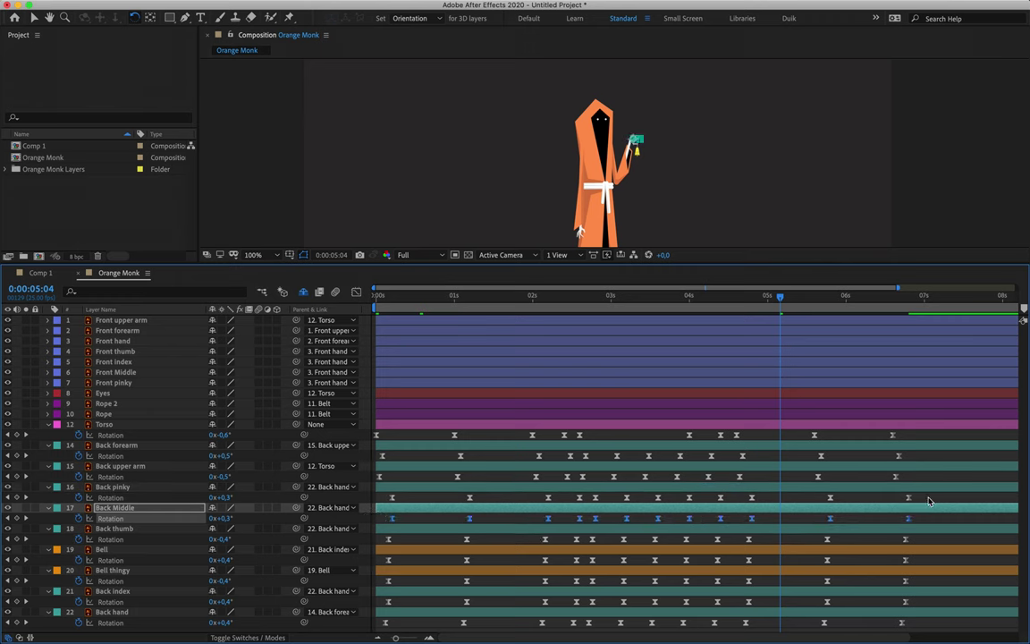
left_click_drag(928, 501, 400, 502)
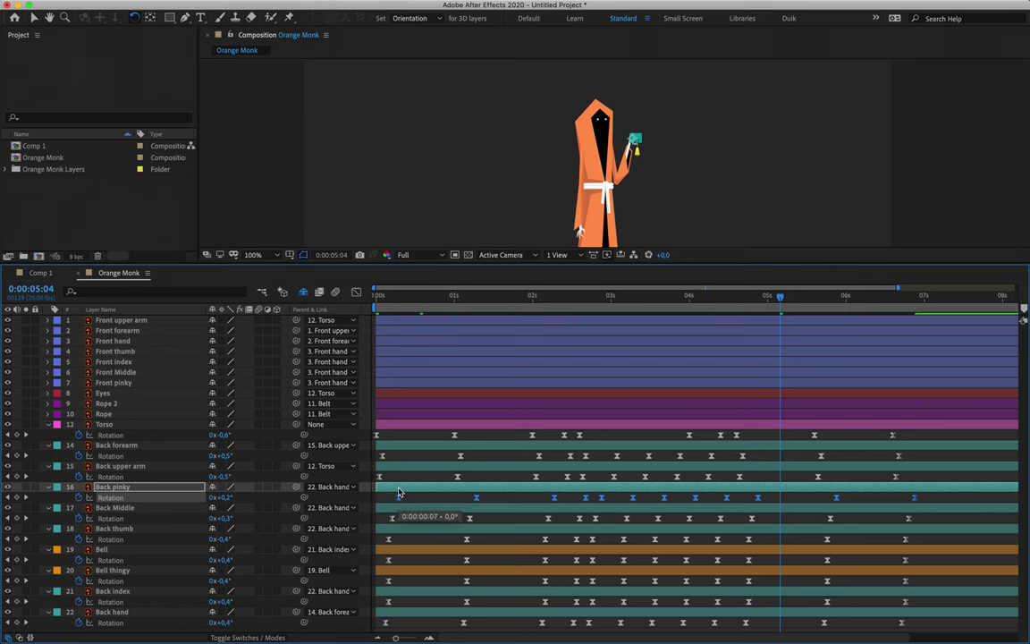
left_click(375, 300)
left_click(373, 299)
key("space")
scroll(608, 165, "up", 2)
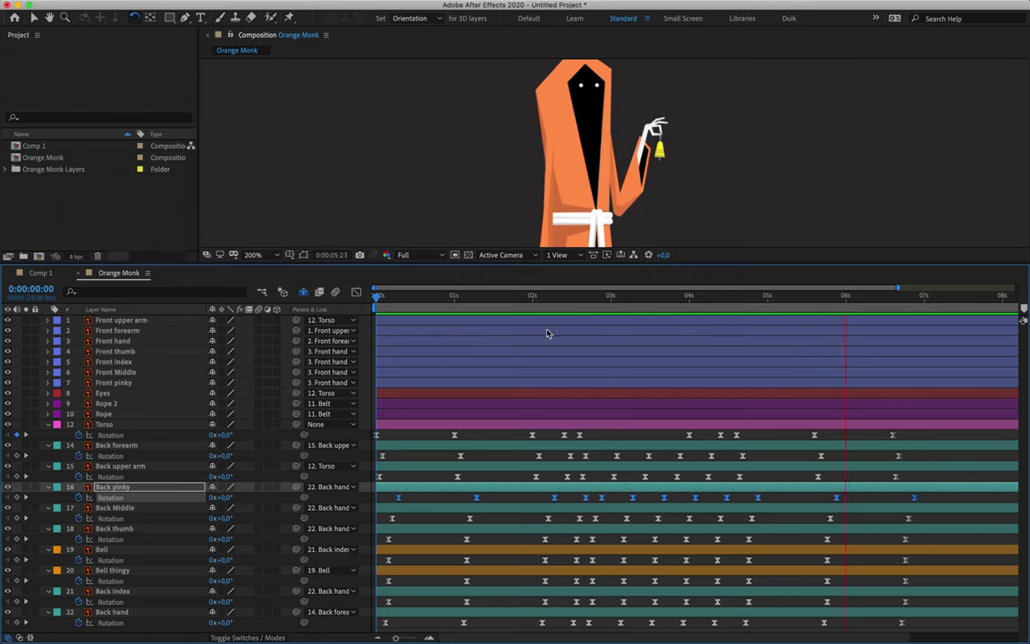
key("space")
left_click_drag(532, 300, 552, 309)
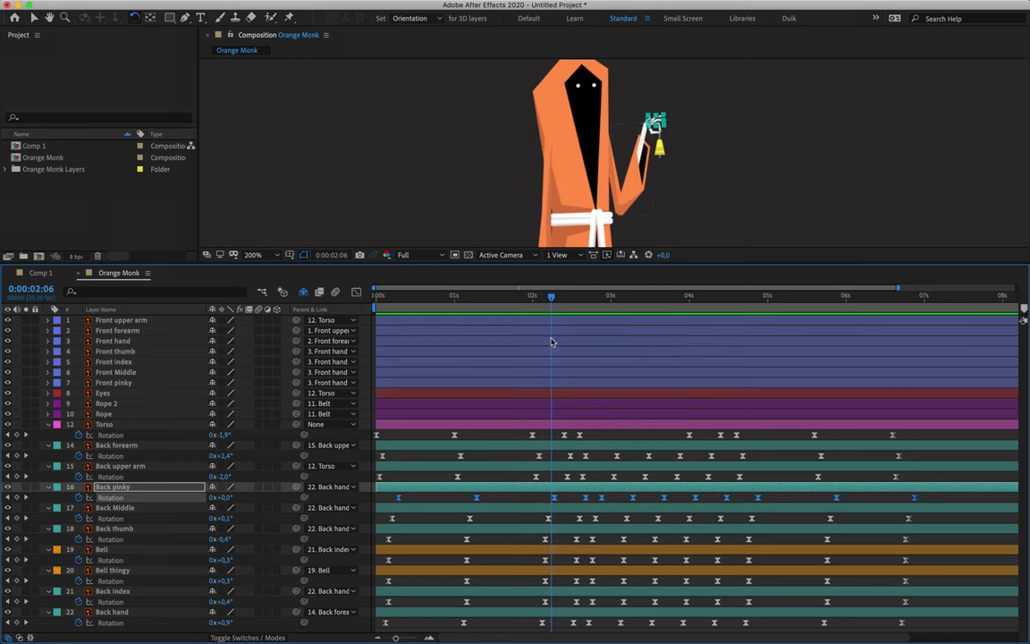
Step: Delay Bell thingy's Rotation keyframes to start at frame 6 and preview the bell's motion
left_click(126, 551)
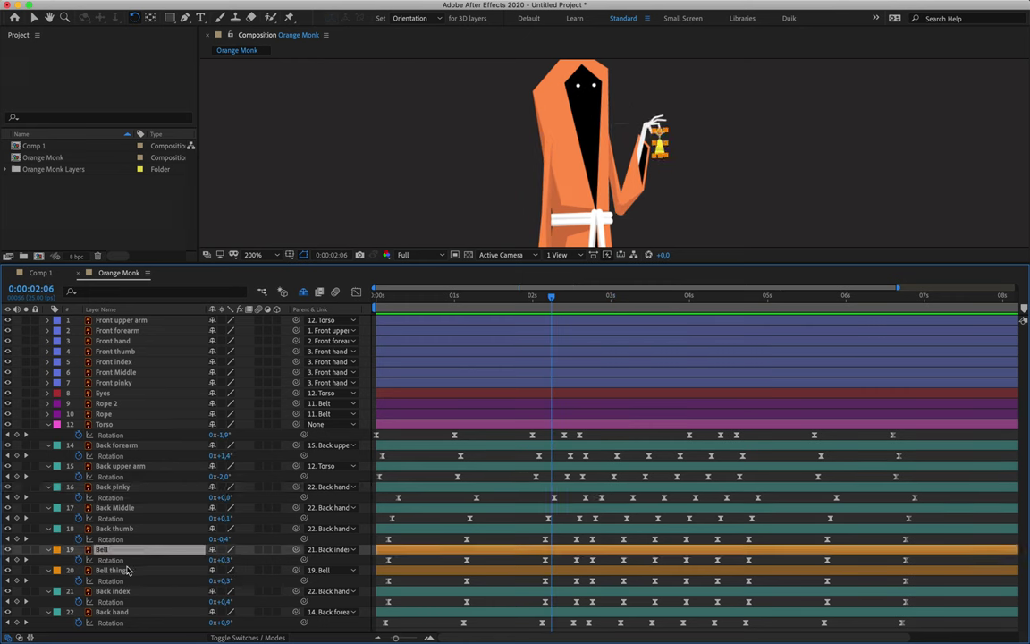
left_click(128, 573)
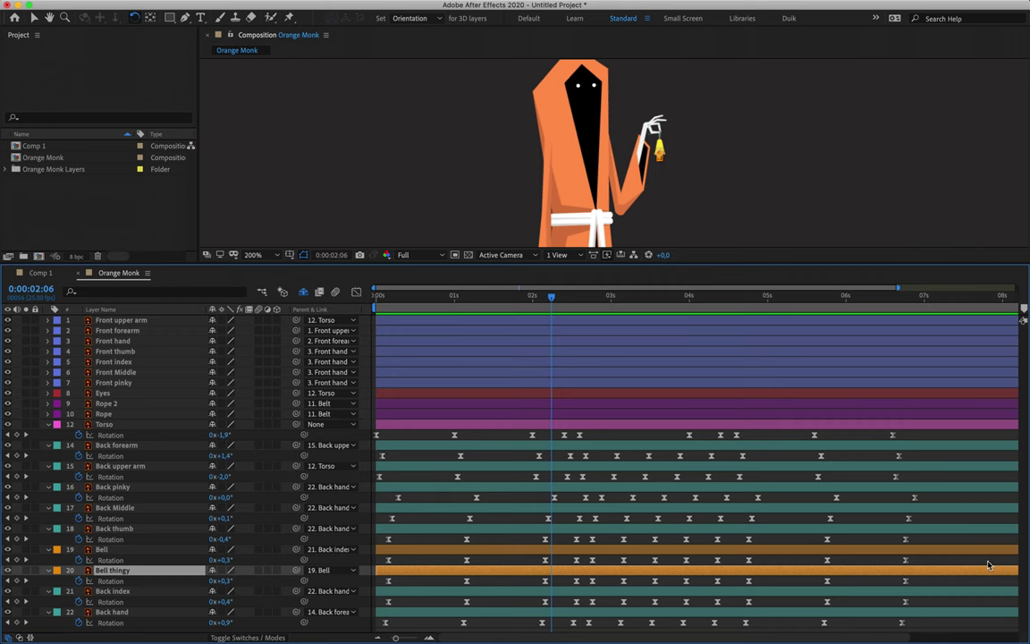
left_click_drag(926, 585, 394, 586)
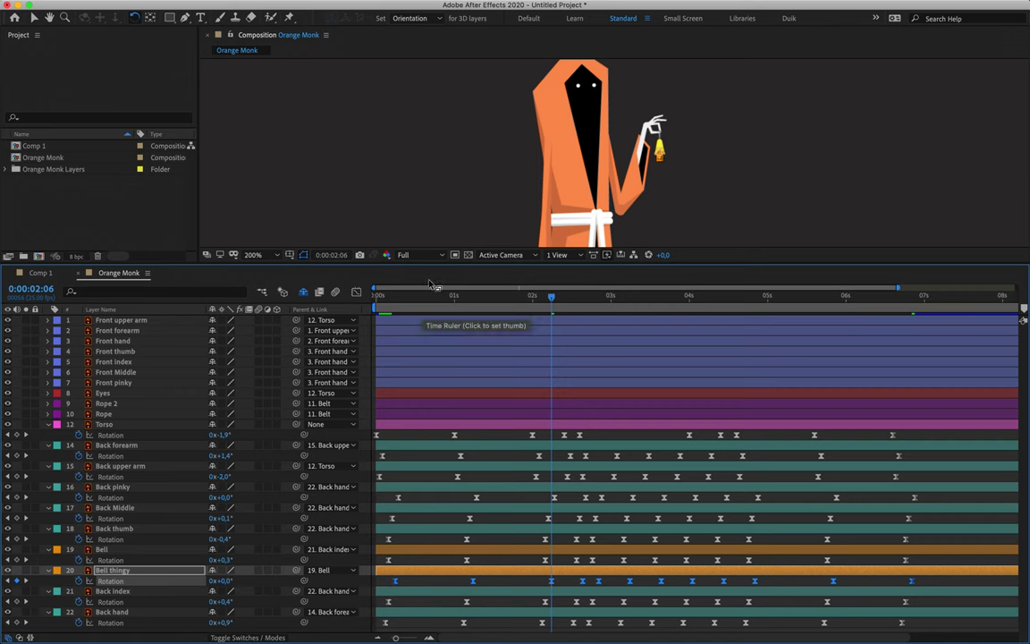
left_click(393, 298)
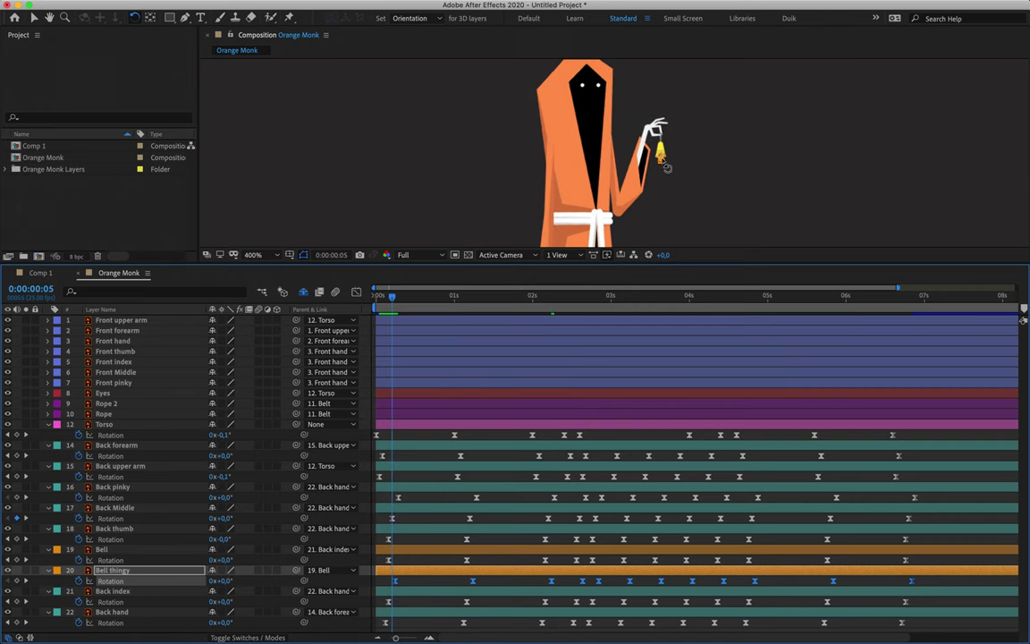
scroll(667, 166, "up", 4)
left_click_drag(801, 166, 577, 149)
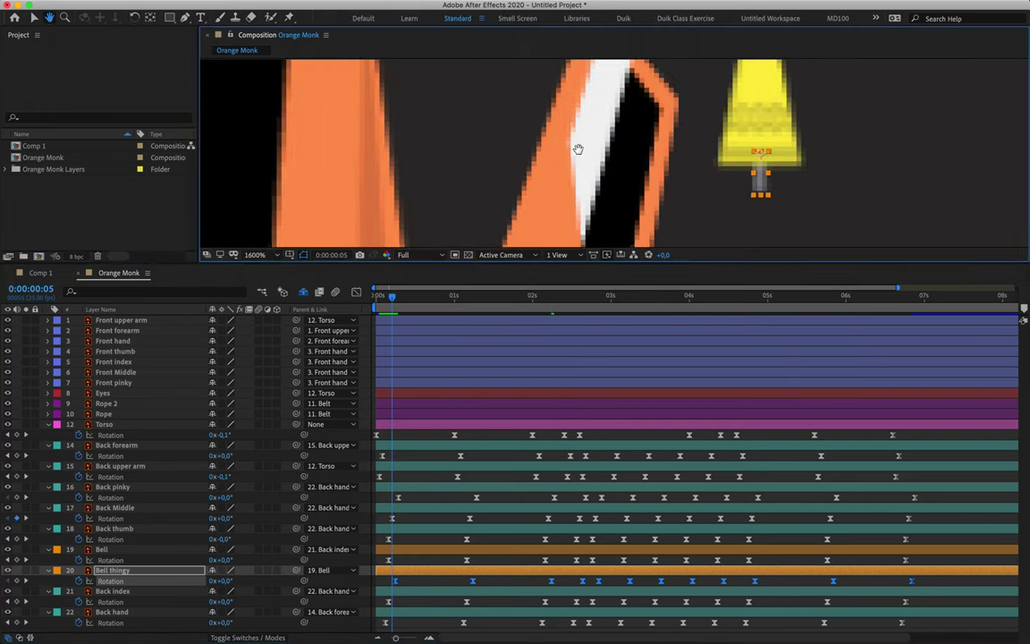
key("space")
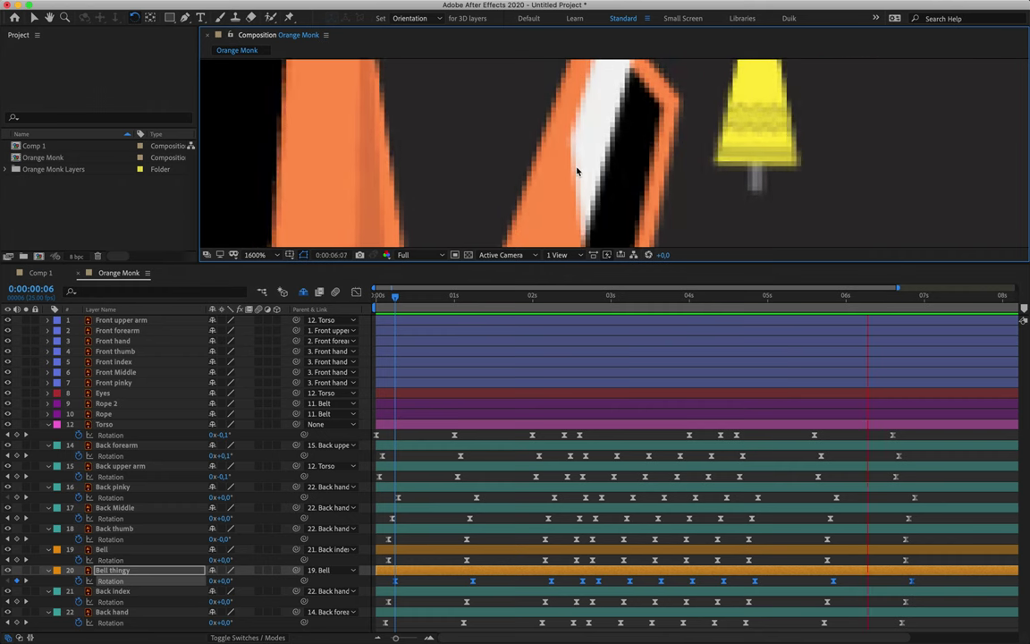
key("space")
scroll(577, 171, "down", 8)
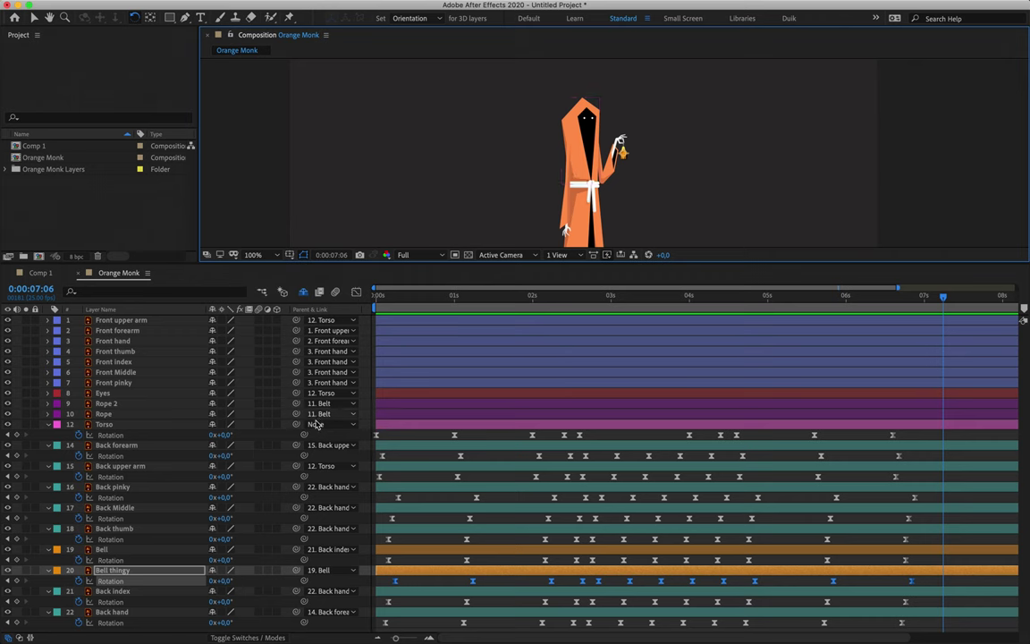
Step: Collapse the properties of all layers from Torso through Back hand and deselect them
left_click(163, 425)
left_click(107, 611, "shift")
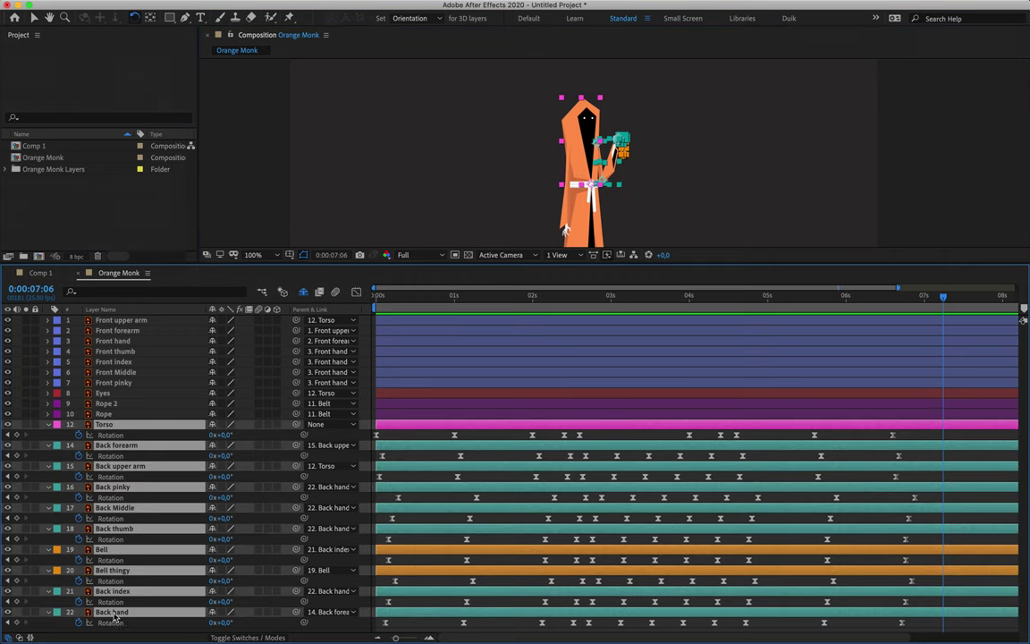
key("u")
left_click(101, 590)
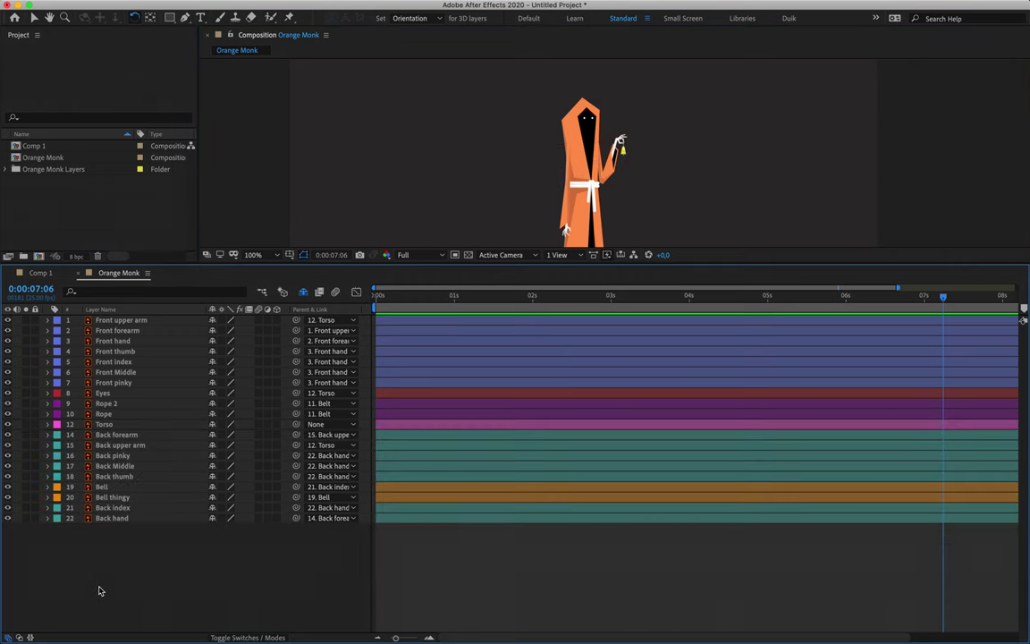